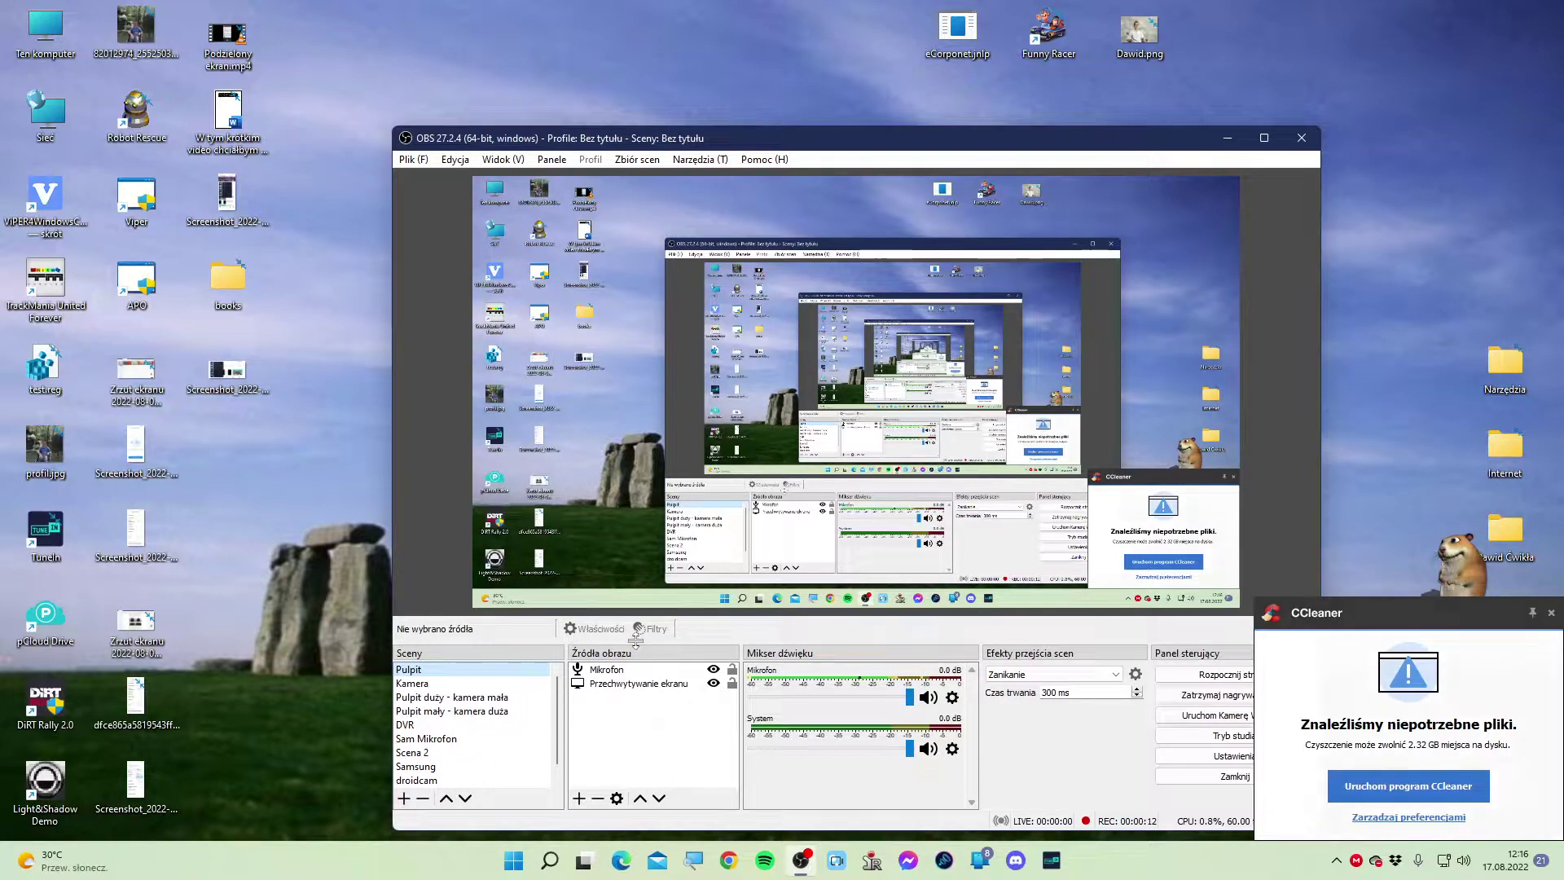
# Clear the CCleaner notification and the OBS window off the desktop, and open google.pl in Microsoft Edge
pyautogui.click(1551, 613)
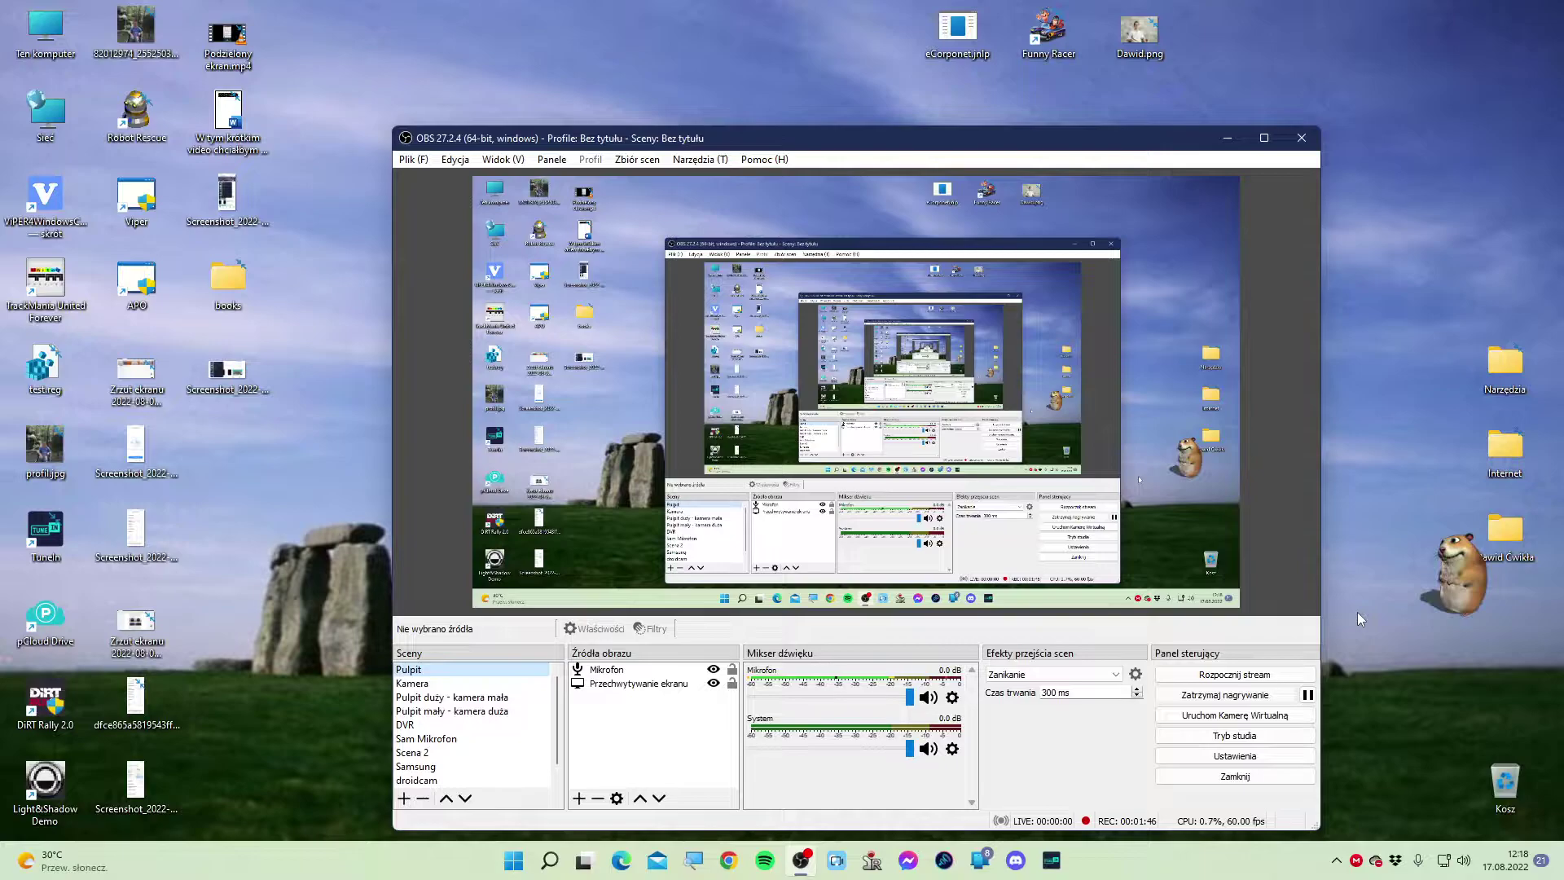
pyautogui.click(1216, 139)
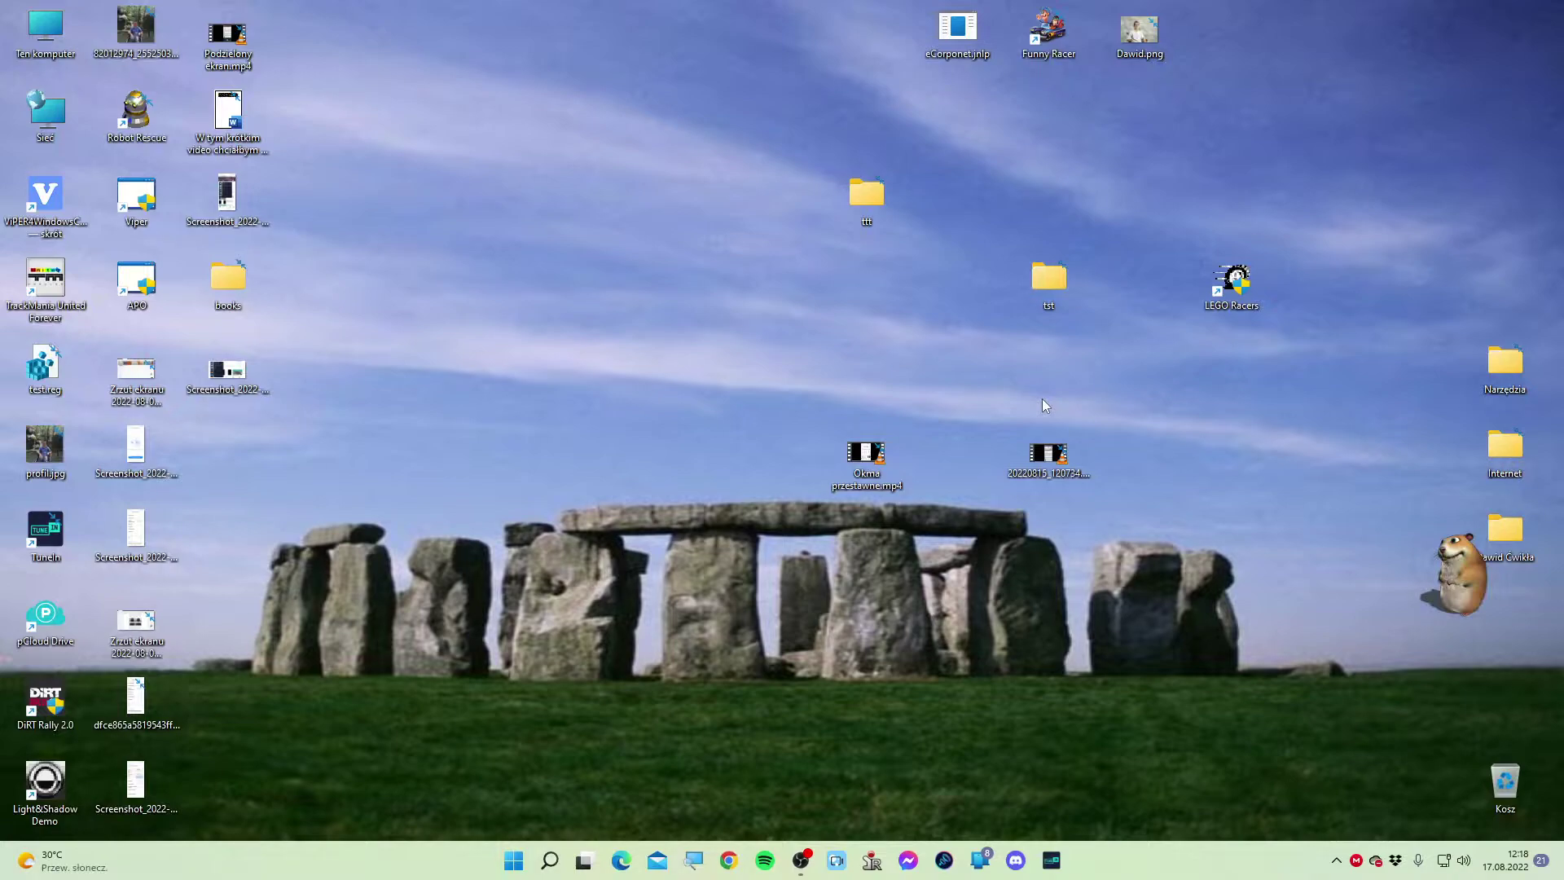
pyautogui.click(623, 870)
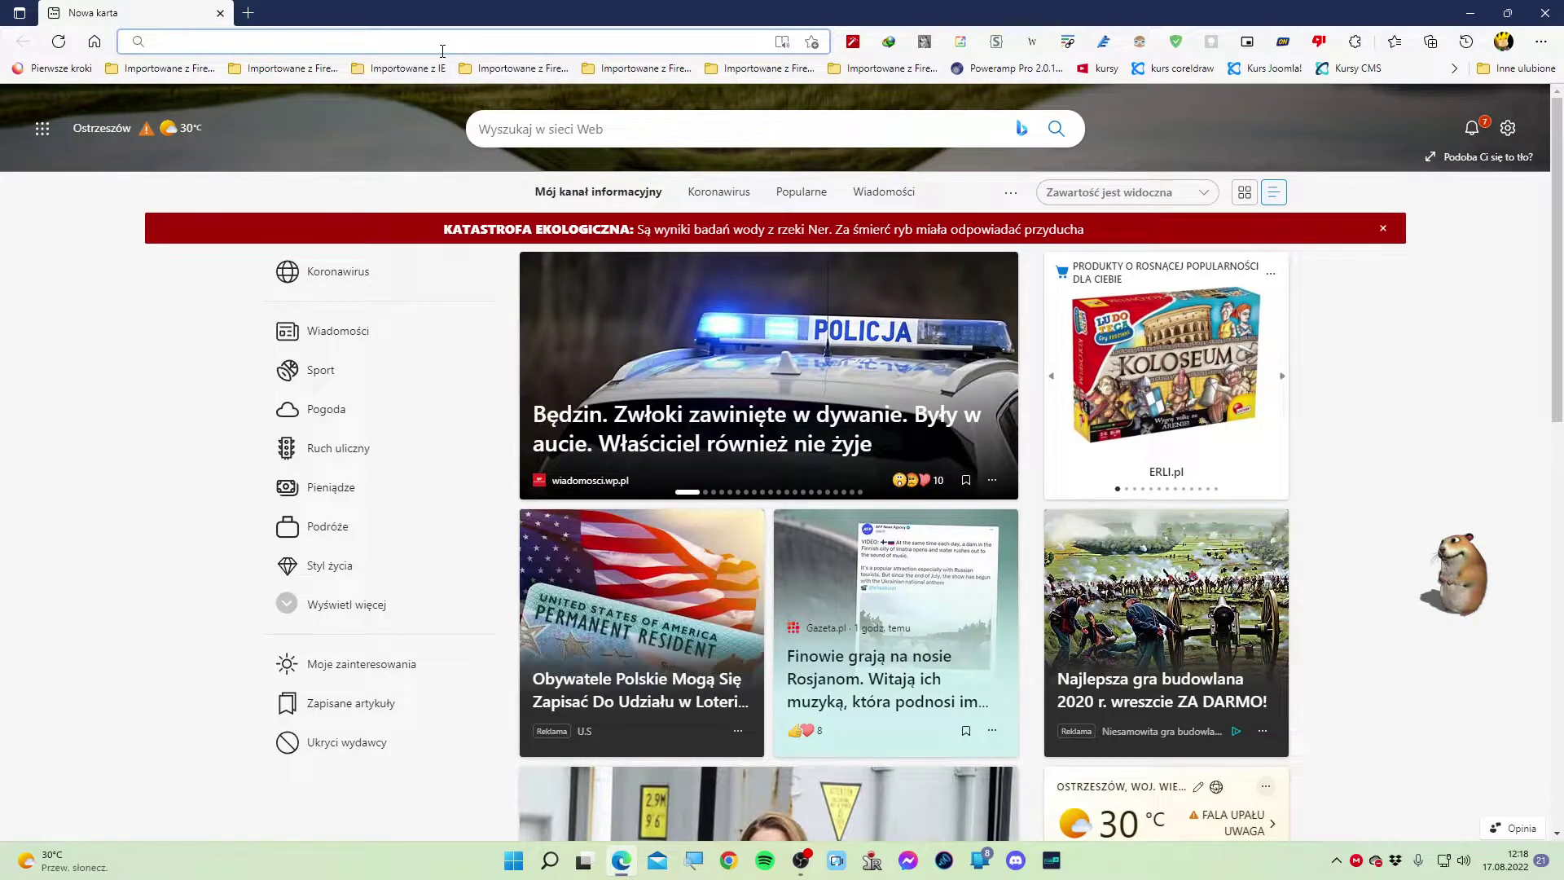
pyautogui.write('googl')
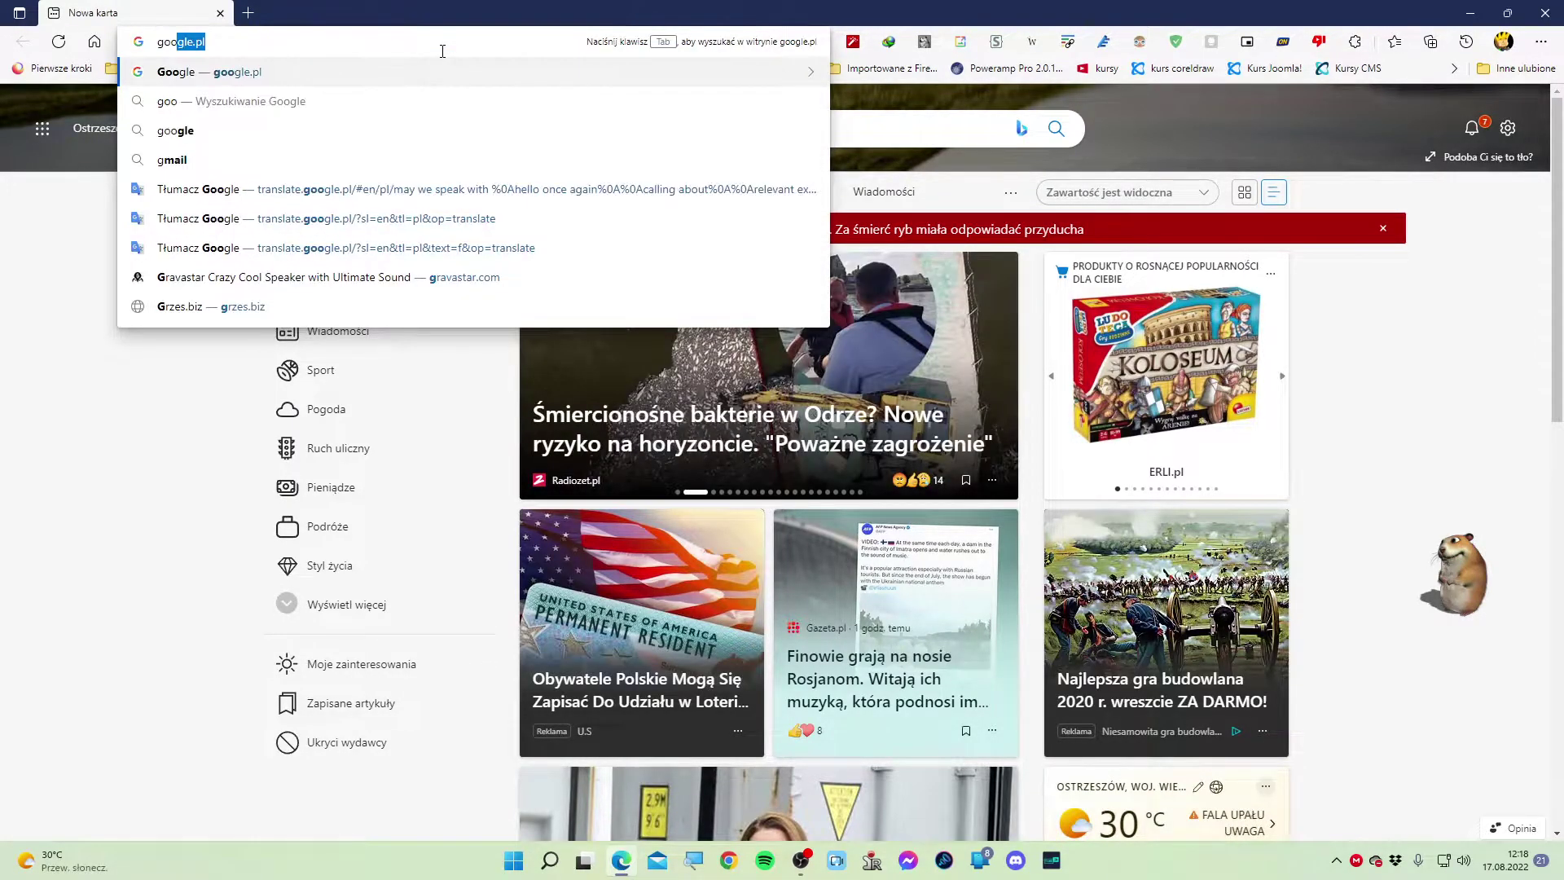
pyautogui.write('e.pl')
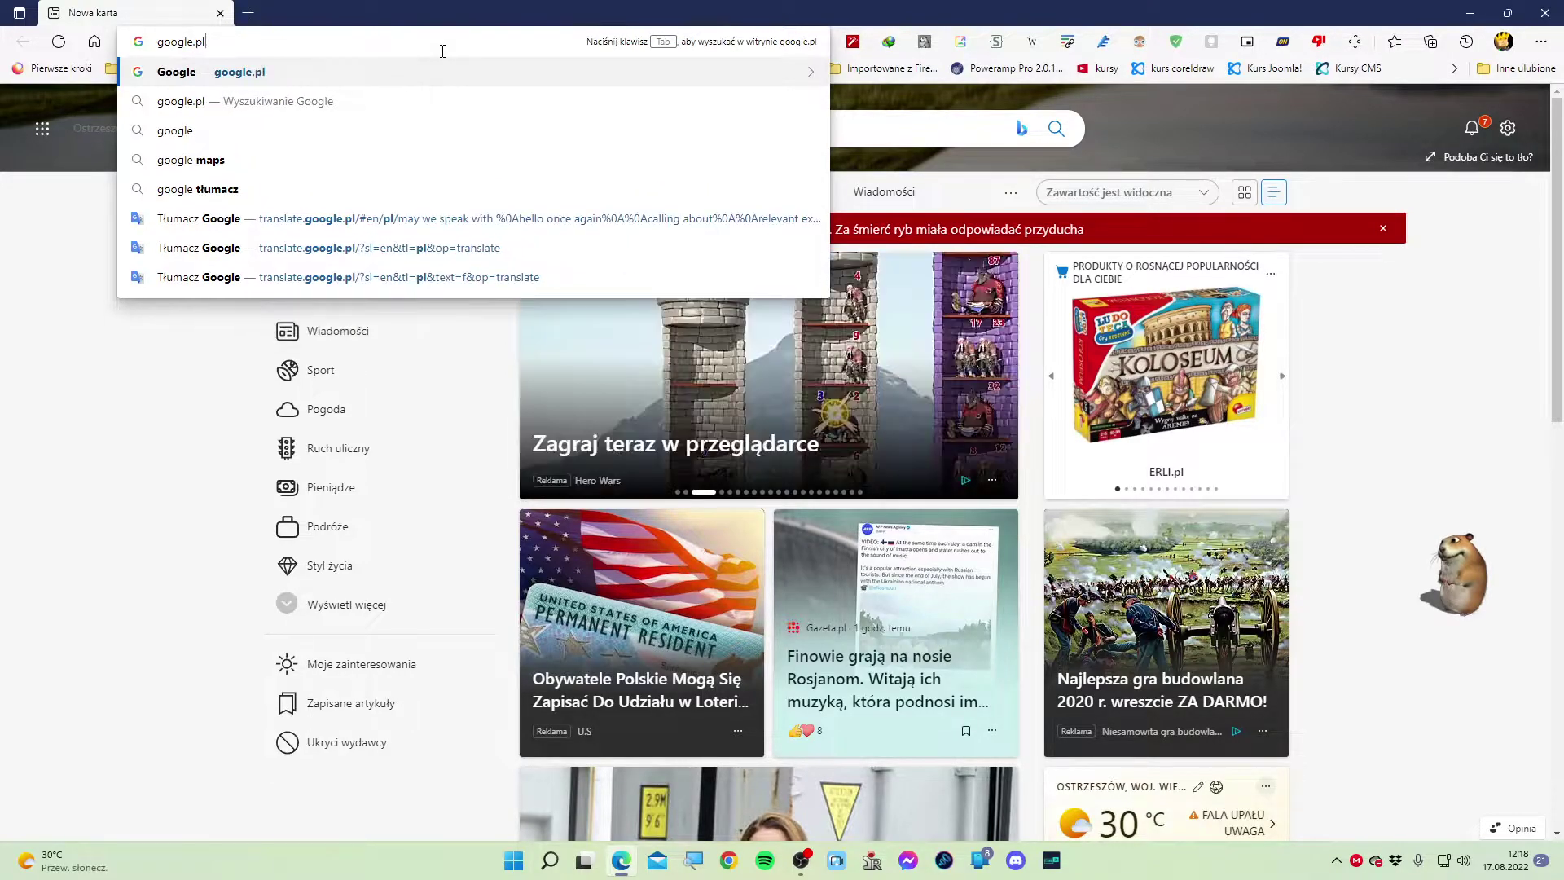
pyautogui.press('Return')
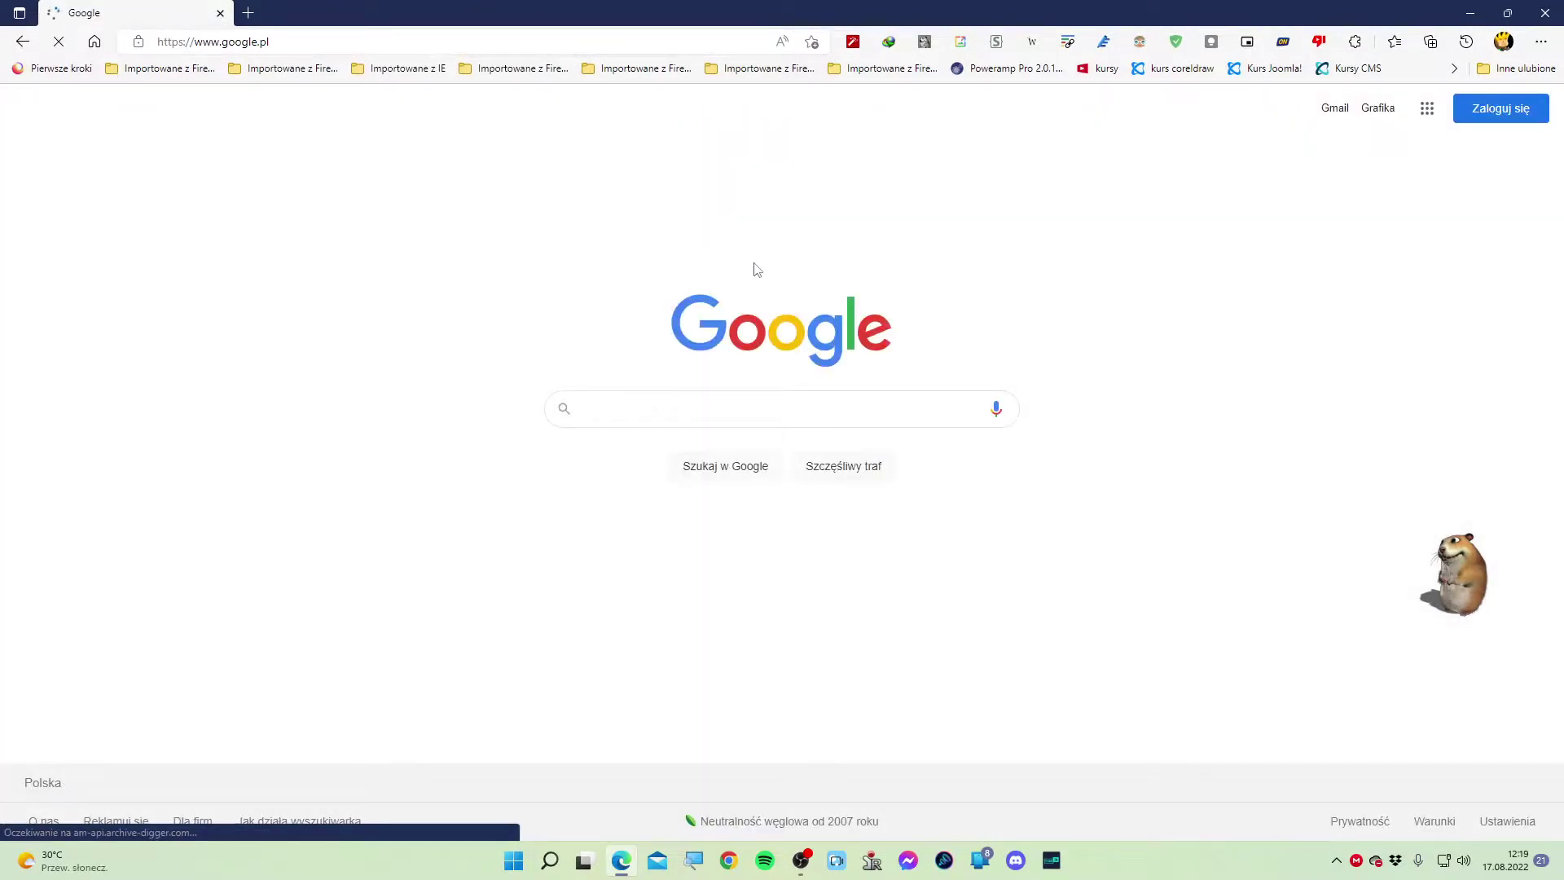
# Search Google for "amazon drive" and open the Amazon Cloud Drive result without translating the page
pyautogui.write('a')
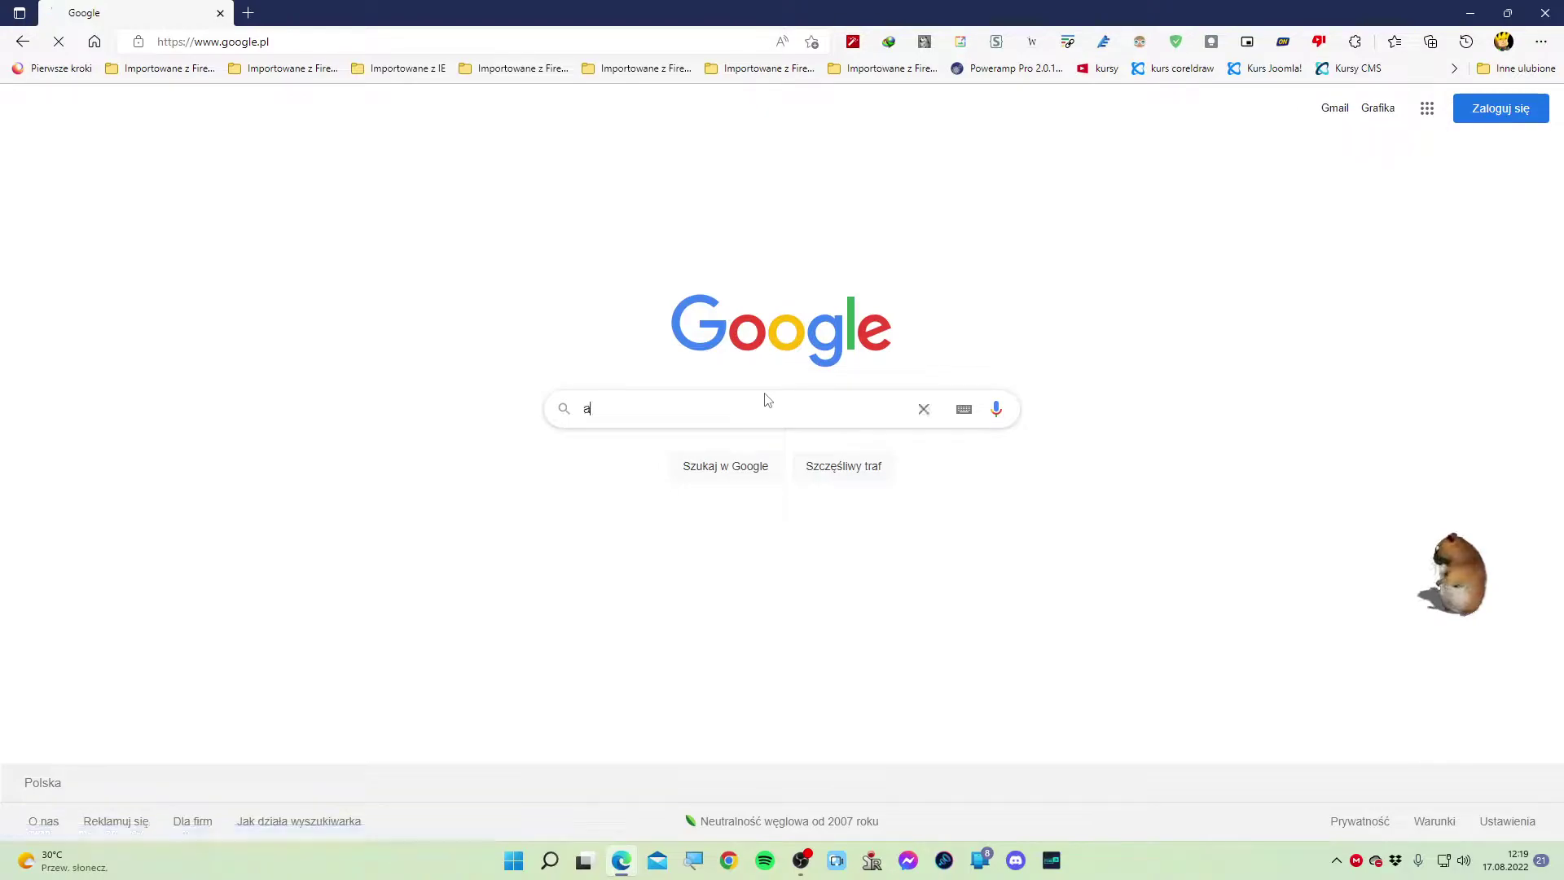
pyautogui.write('mazon')
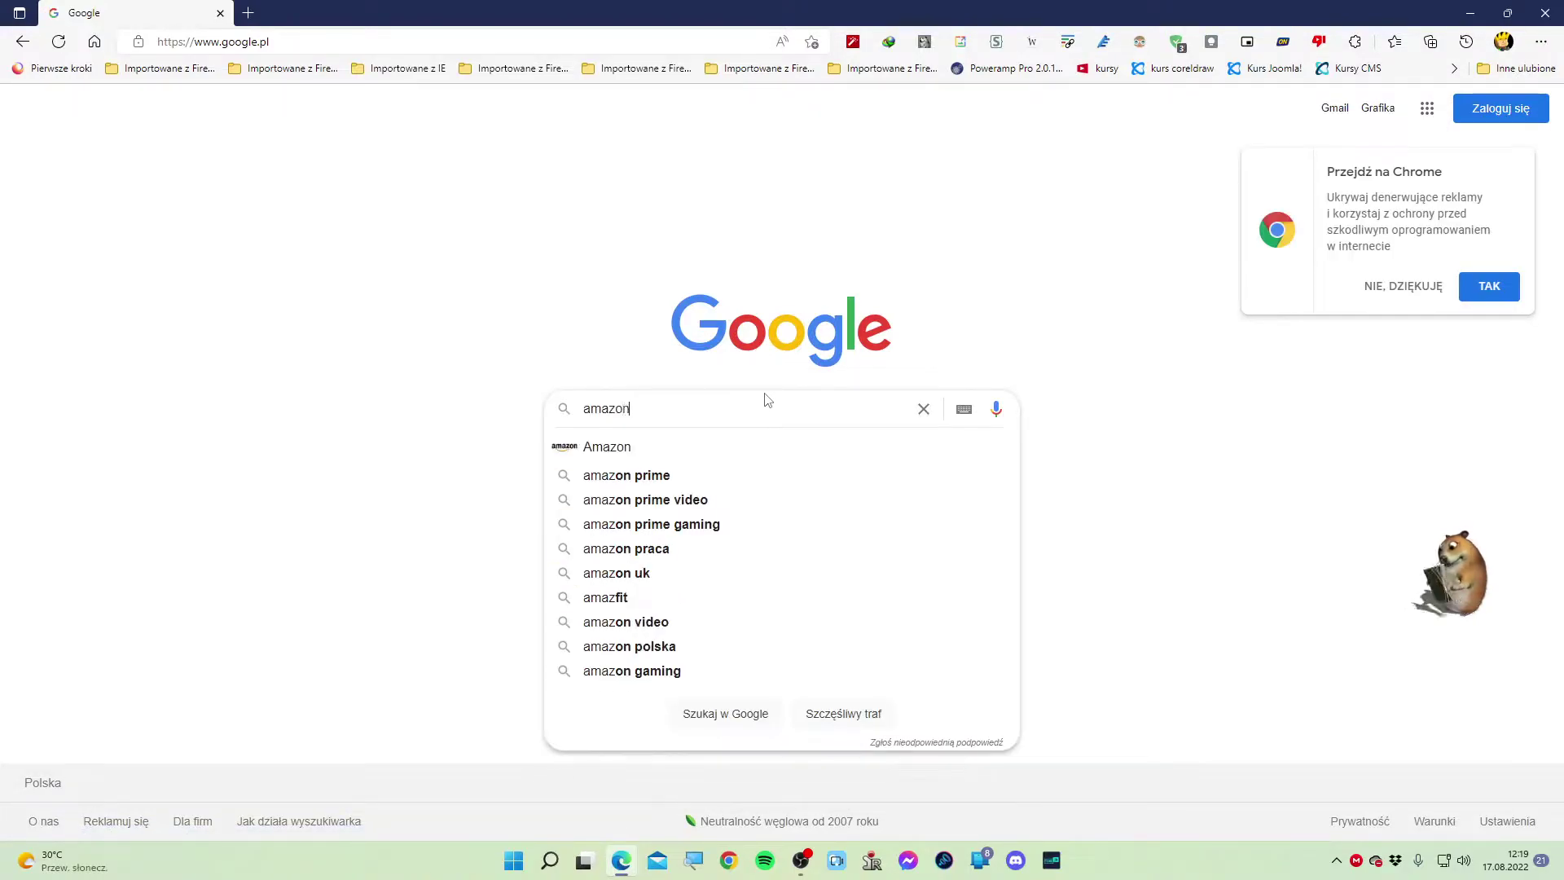
pyautogui.write(' drive')
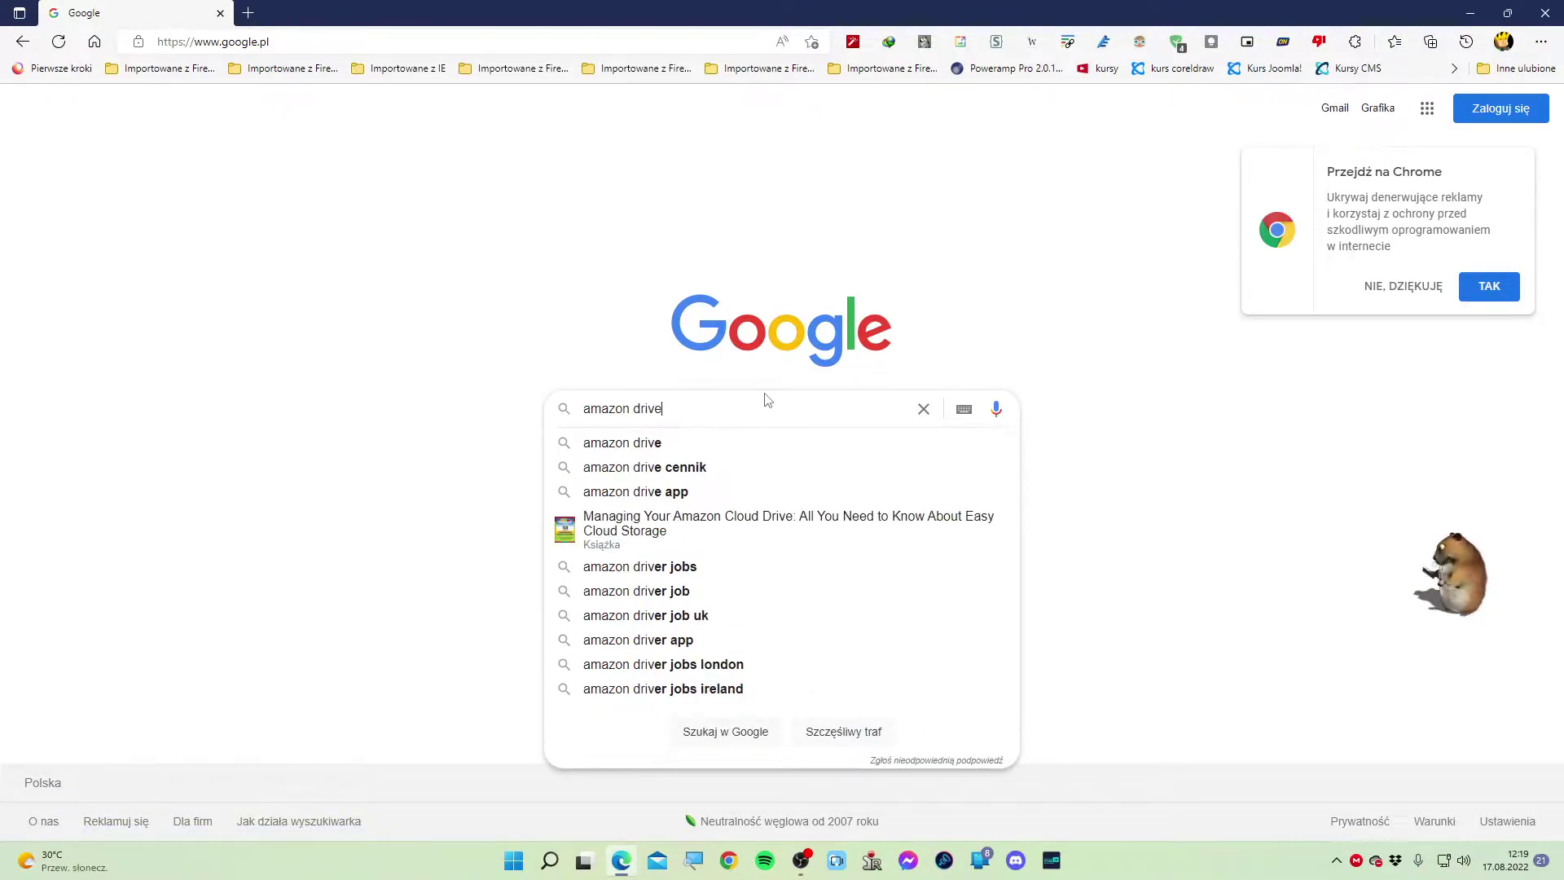
pyautogui.press('Return')
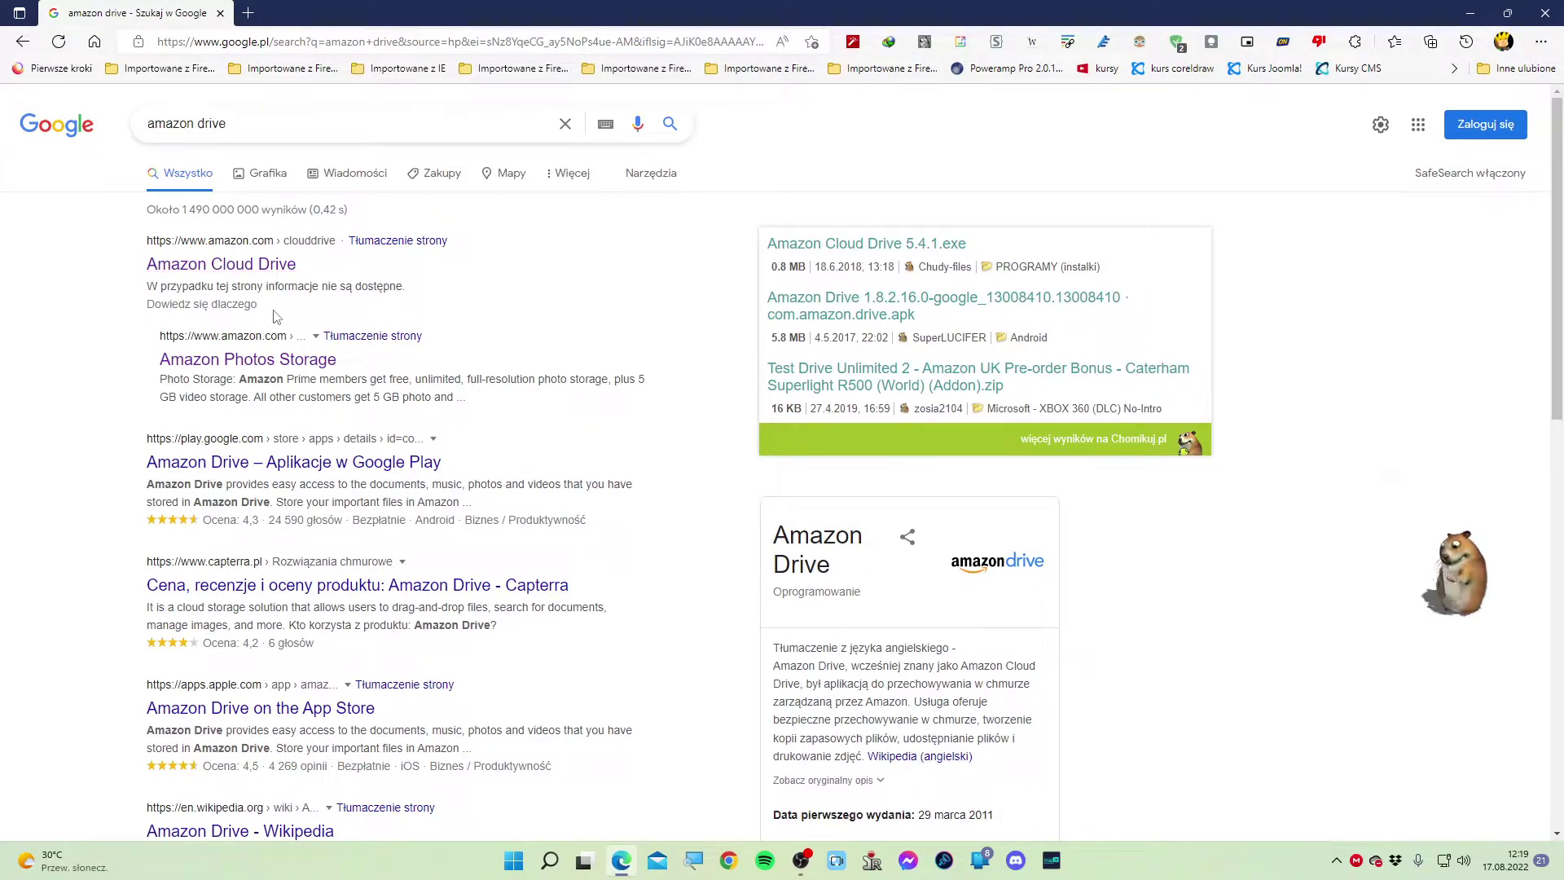
pyautogui.click(231, 278)
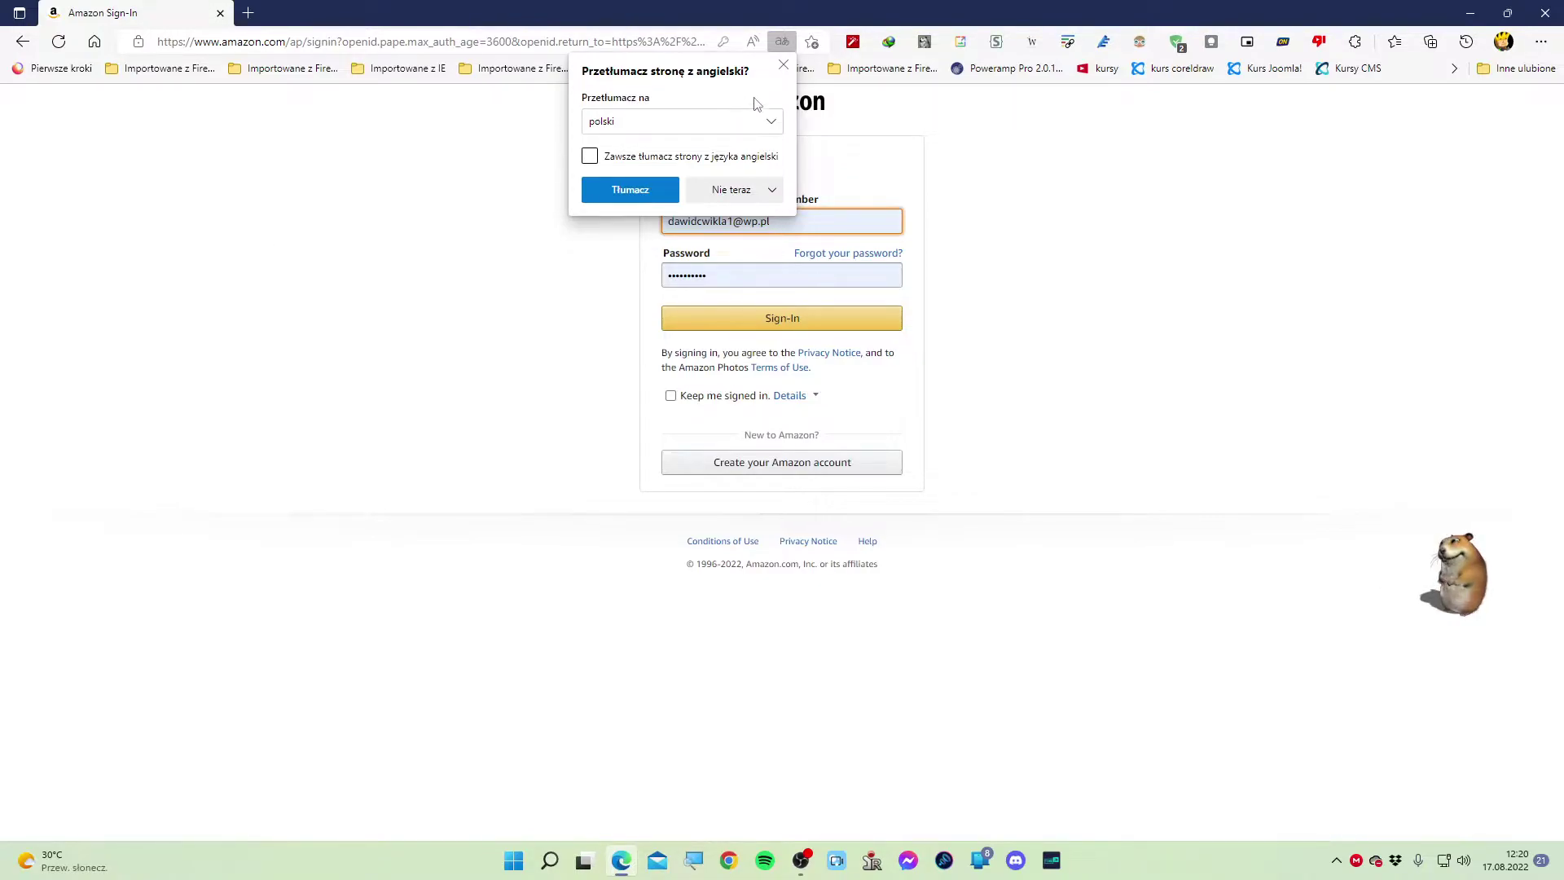
pyautogui.click(783, 64)
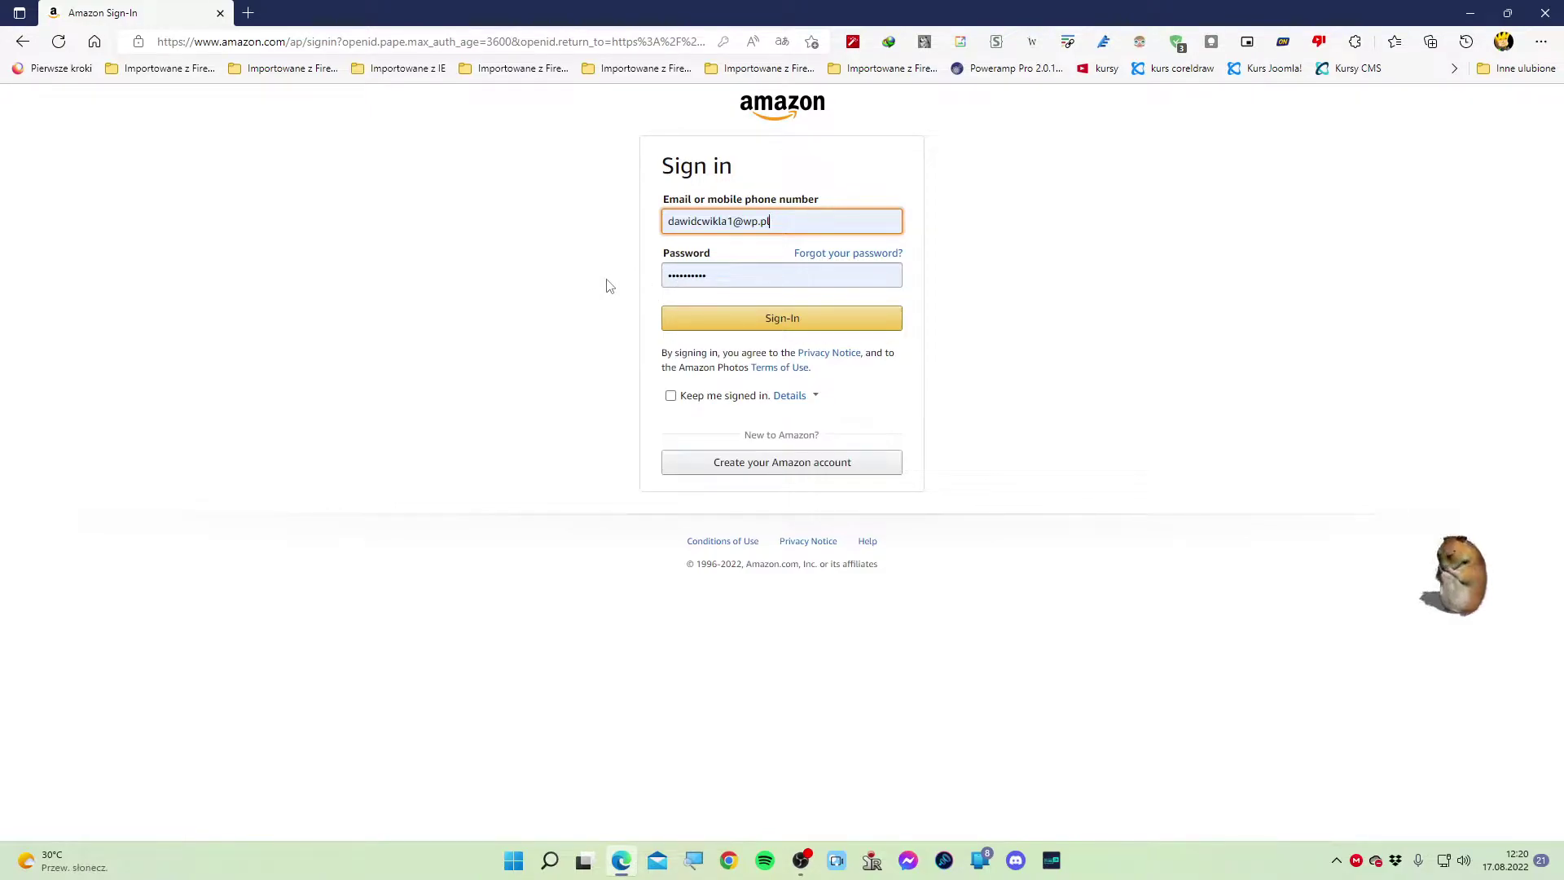
# Examine the name, email and password fields of the new Amazon account form and return to the sign-in page
pyautogui.click(807, 469)
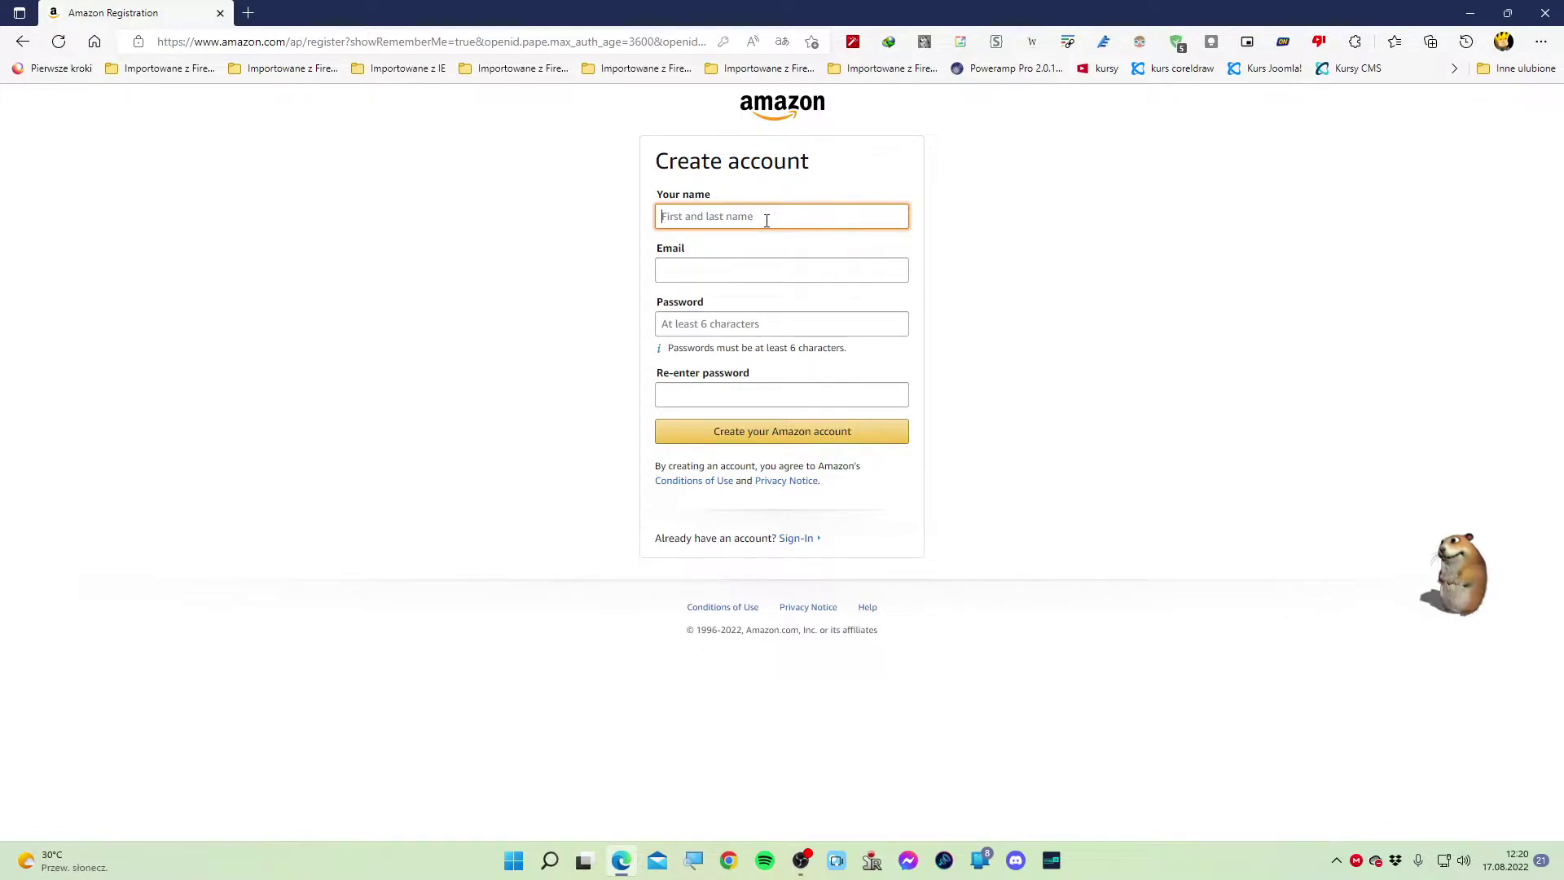
pyautogui.click(707, 263)
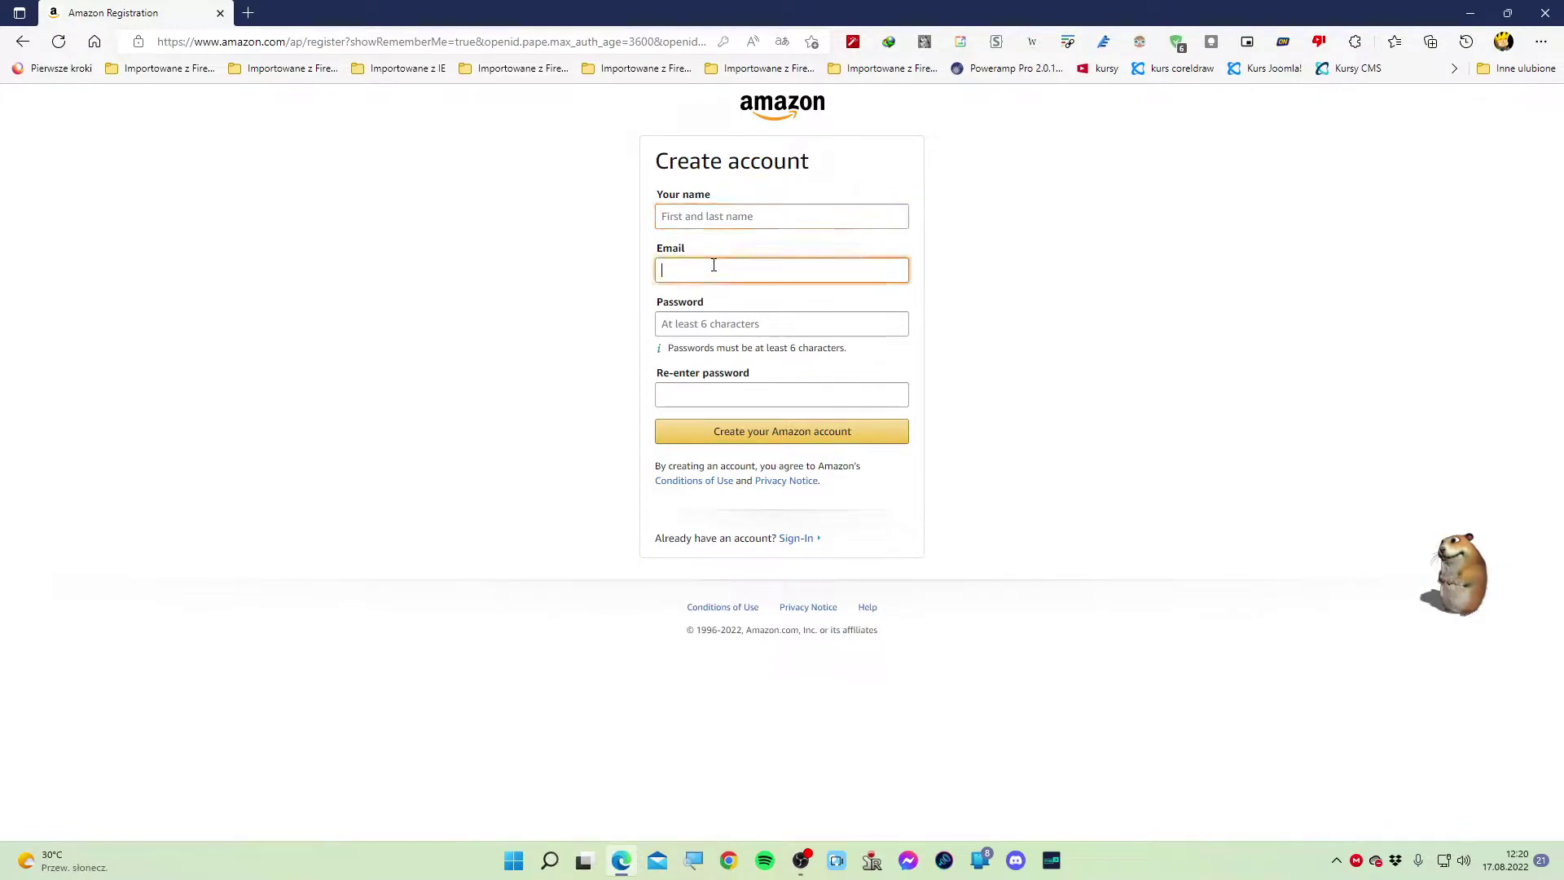
pyautogui.click(690, 319)
pyautogui.click(561, 342)
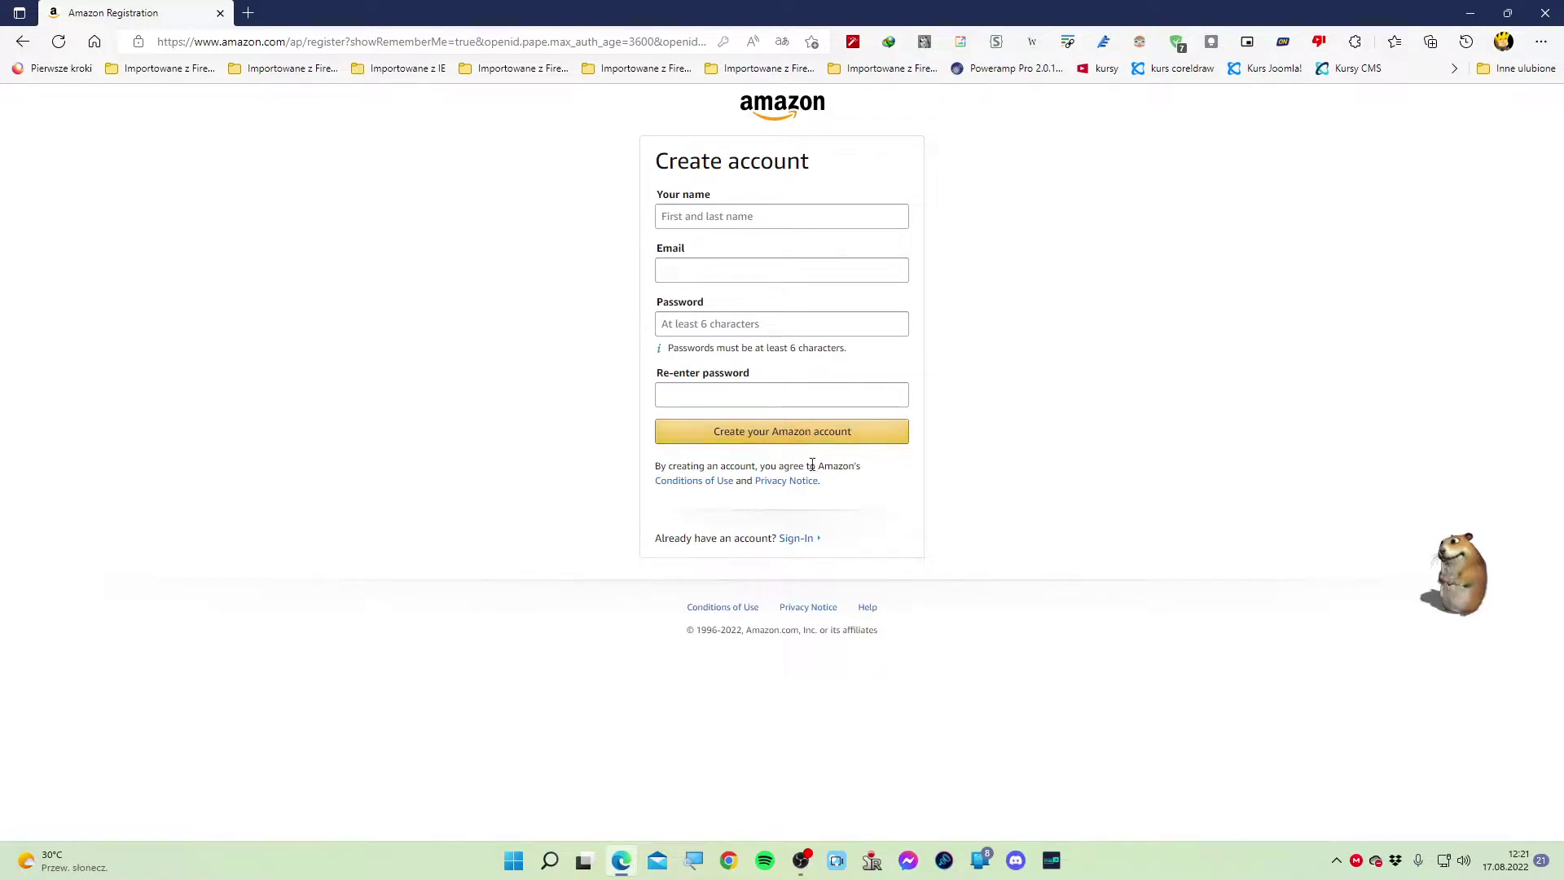
pyautogui.hotkey('alt', 'Left')
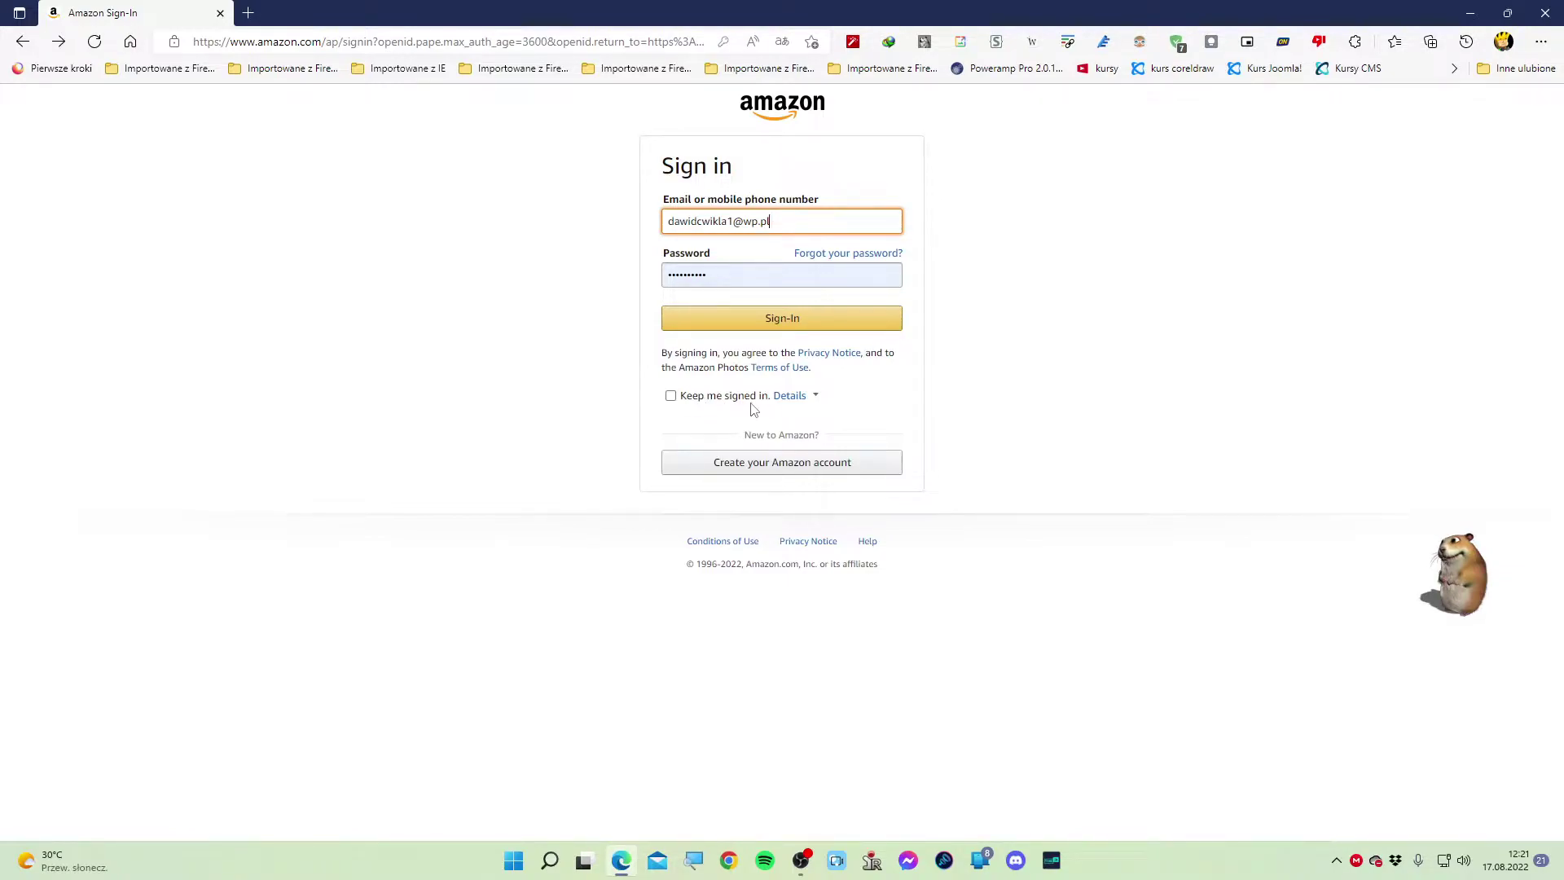
# Sign in to Amazon with the prefilled credentials, leaving the Keep me signed in option off
pyautogui.click(670, 396)
pyautogui.click(671, 397)
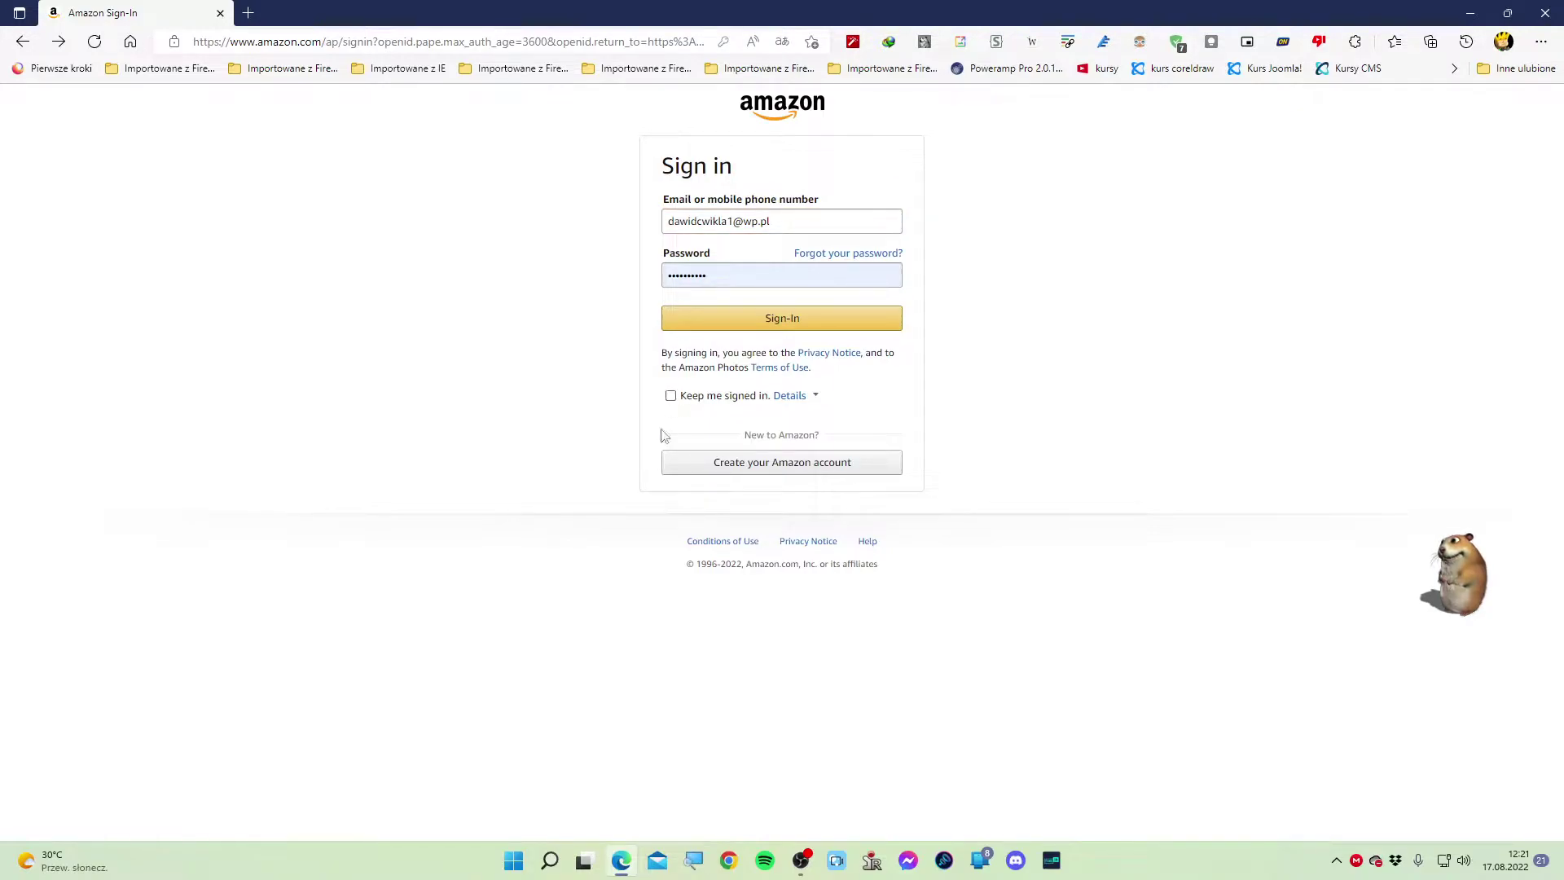
pyautogui.click(809, 322)
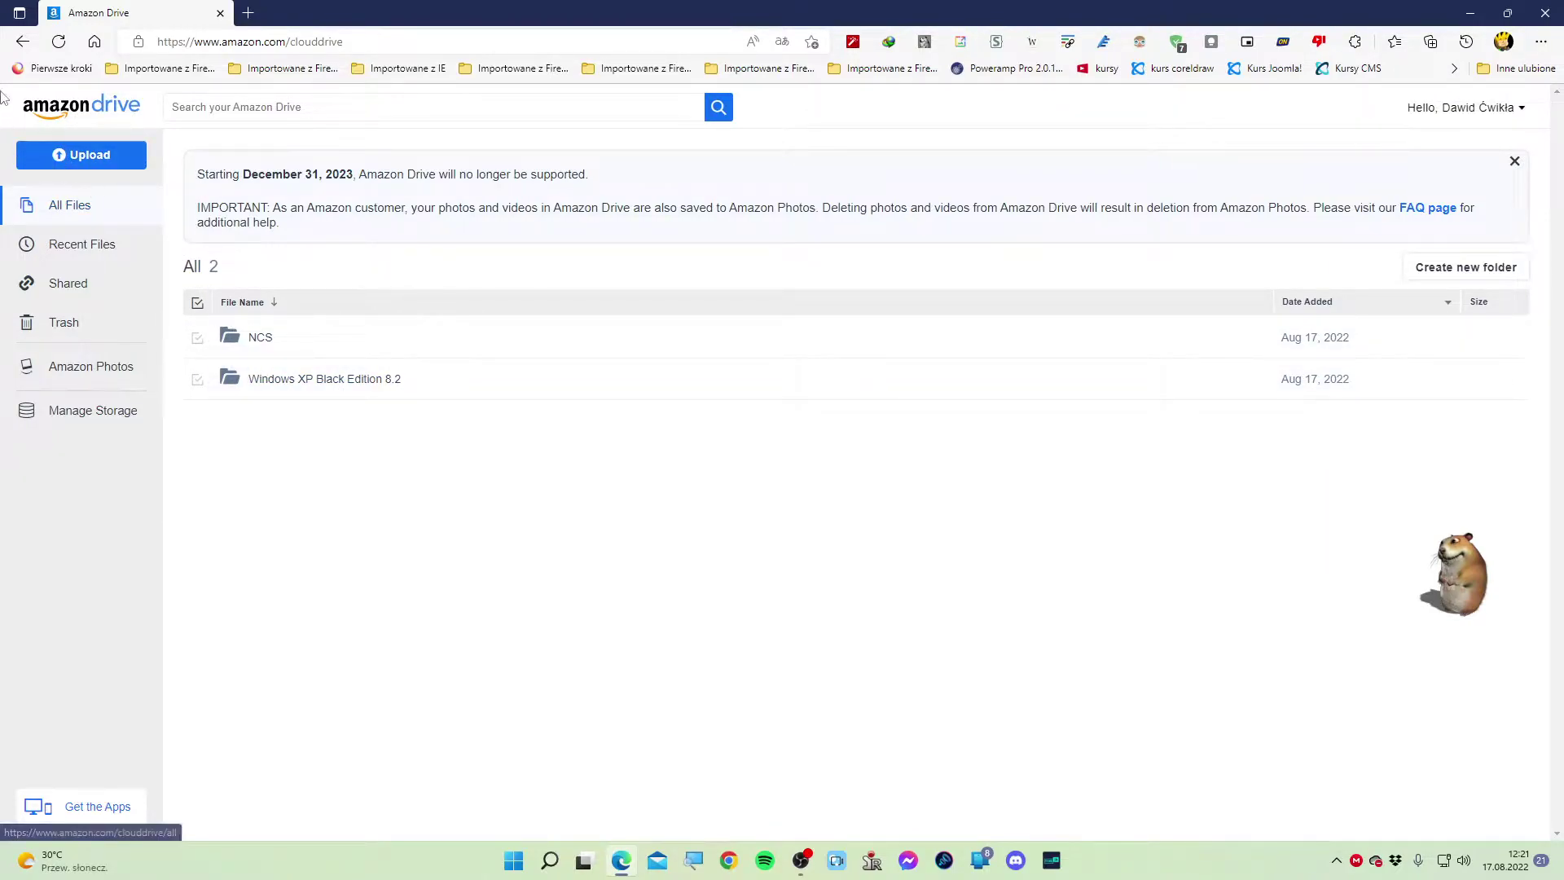
# Examine the upload options for files and for a folder, cancelling both selection dialogs without uploading anything
pyautogui.click(80, 161)
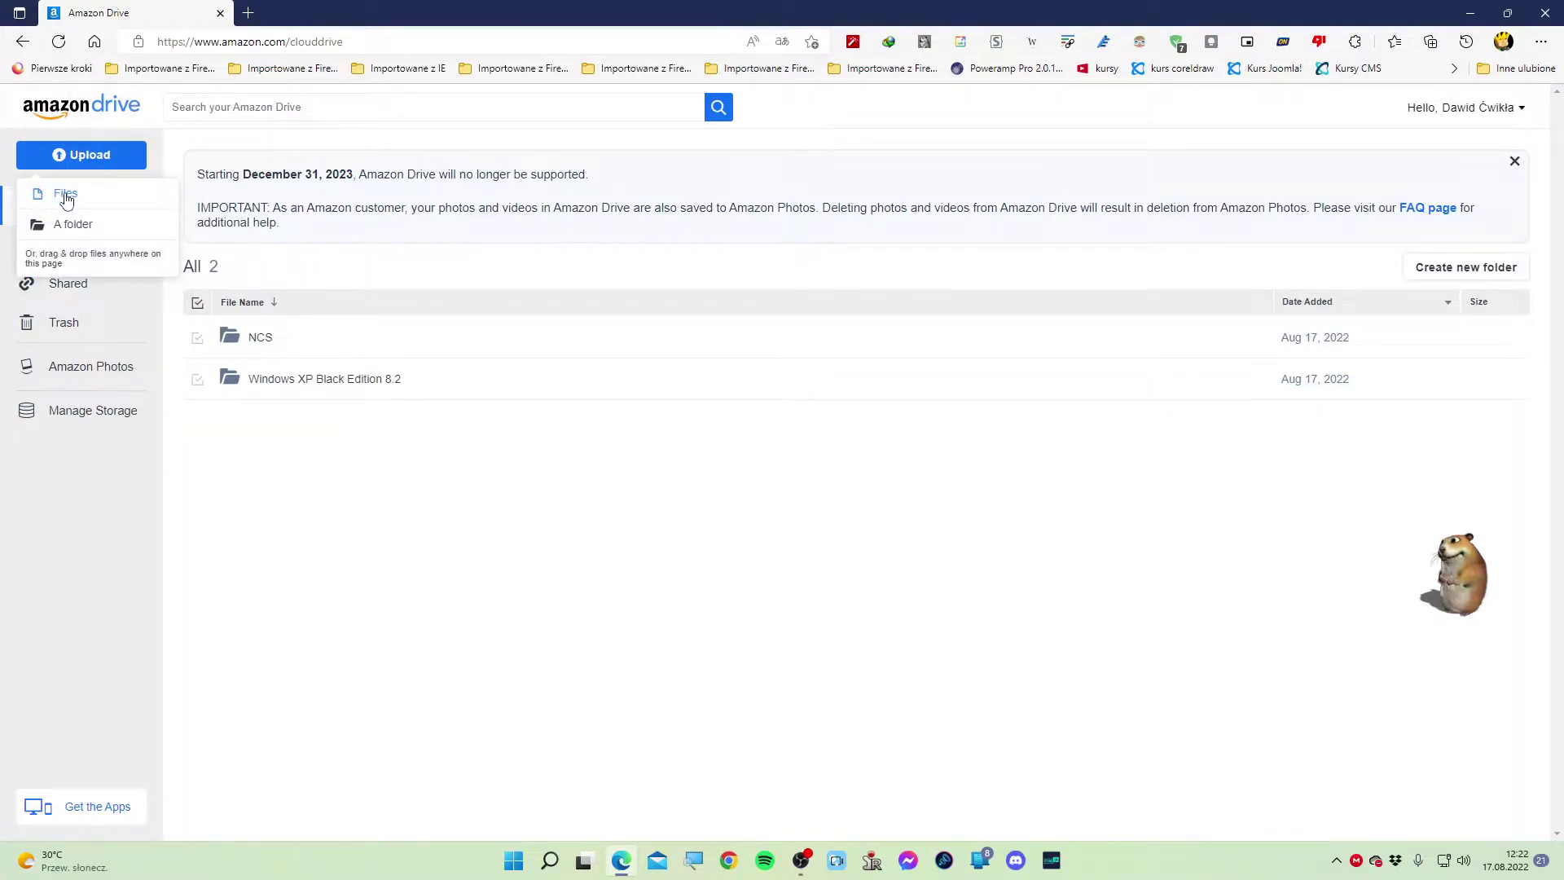
pyautogui.click(95, 198)
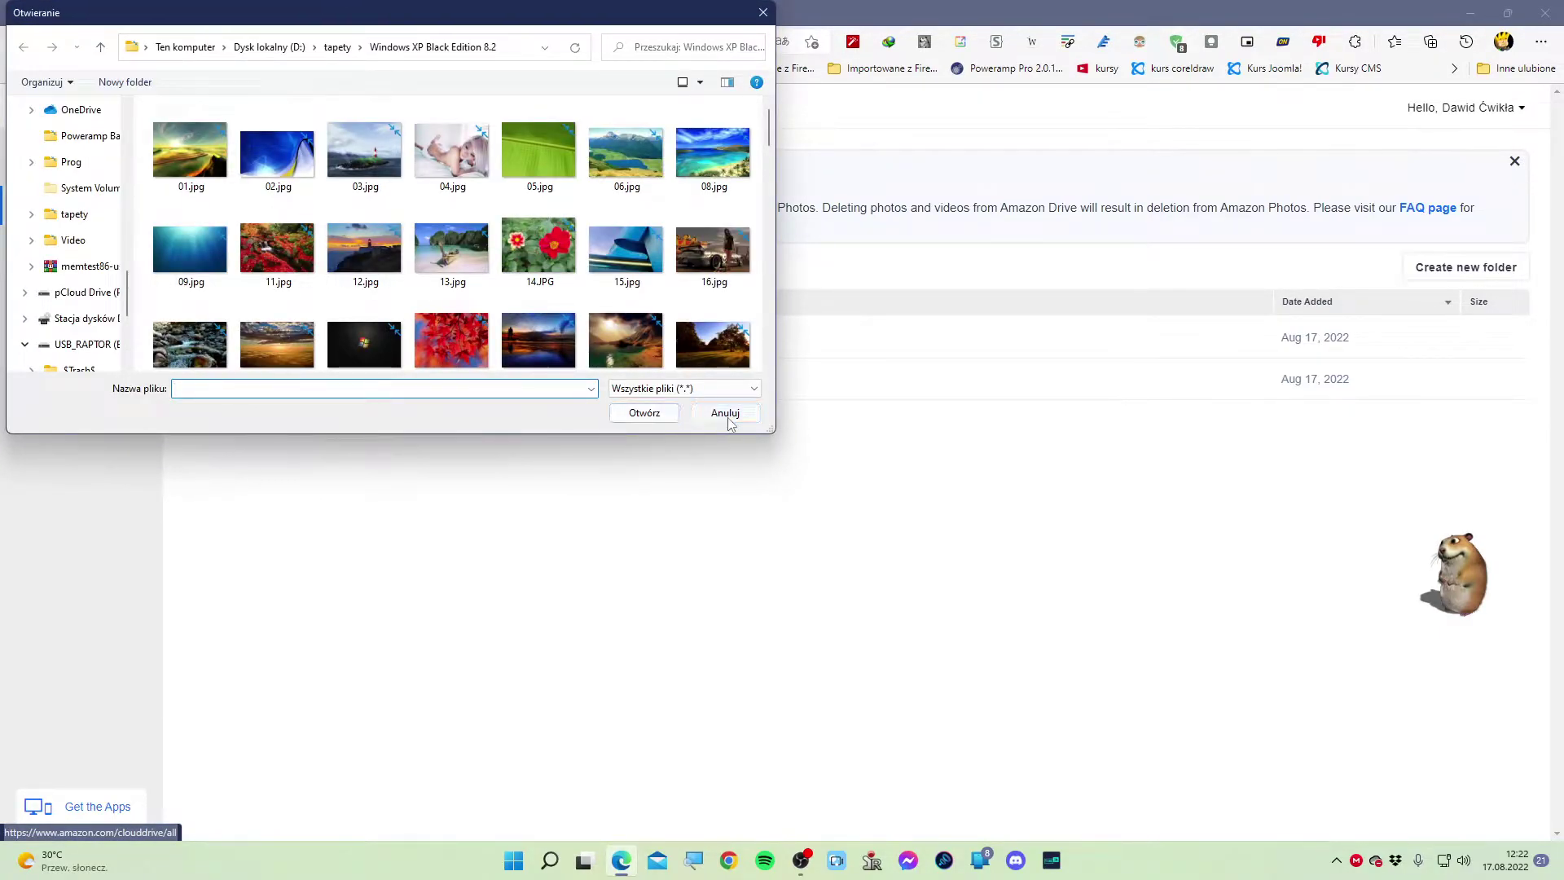
pyautogui.click(725, 413)
pyautogui.click(70, 156)
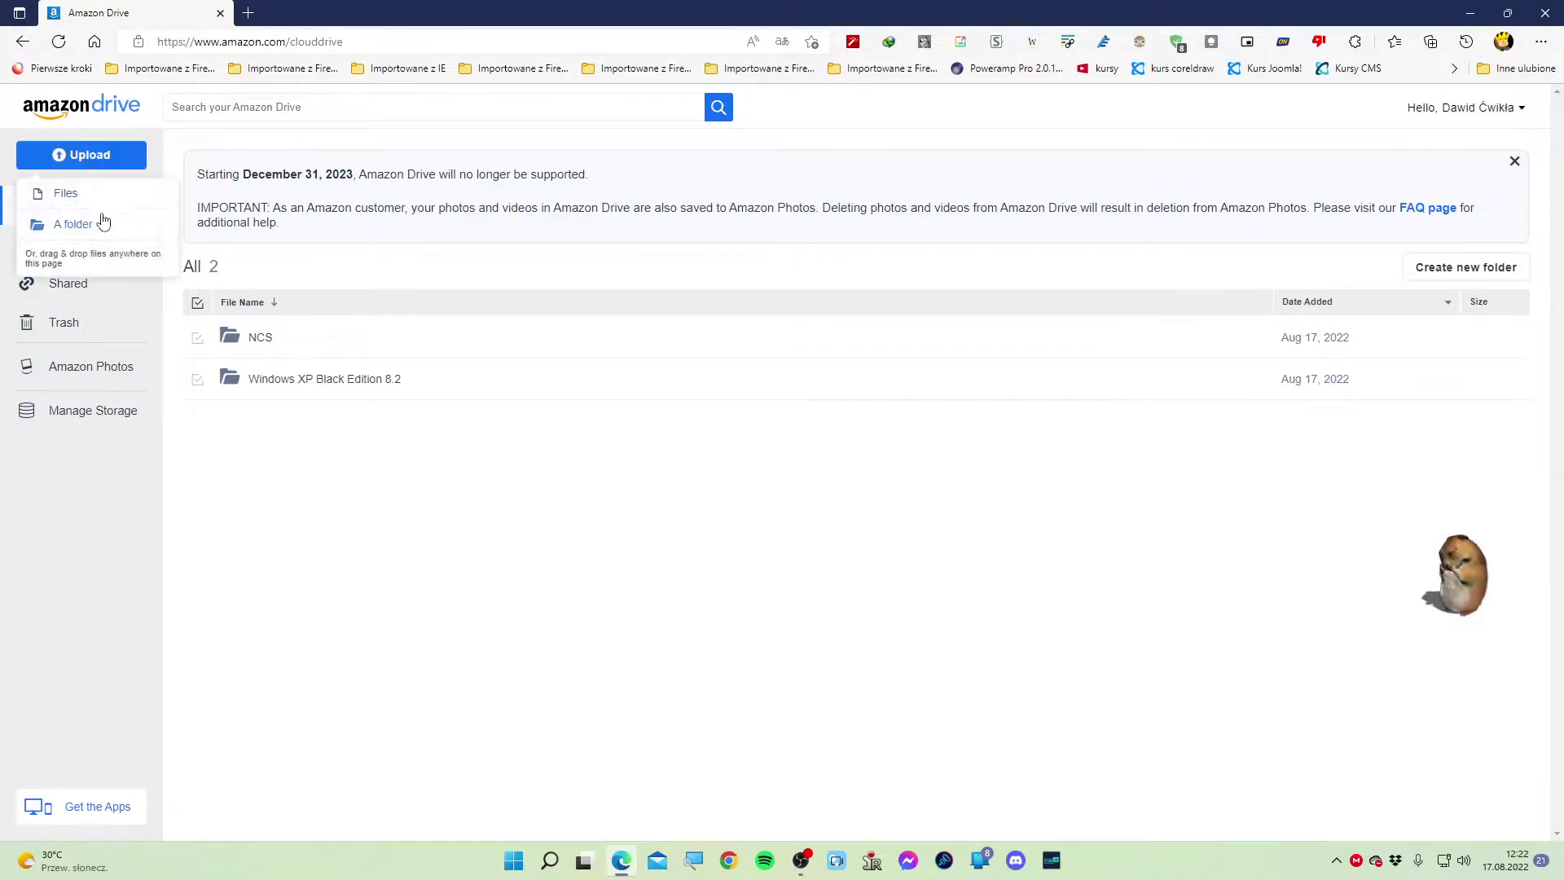
pyautogui.click(106, 227)
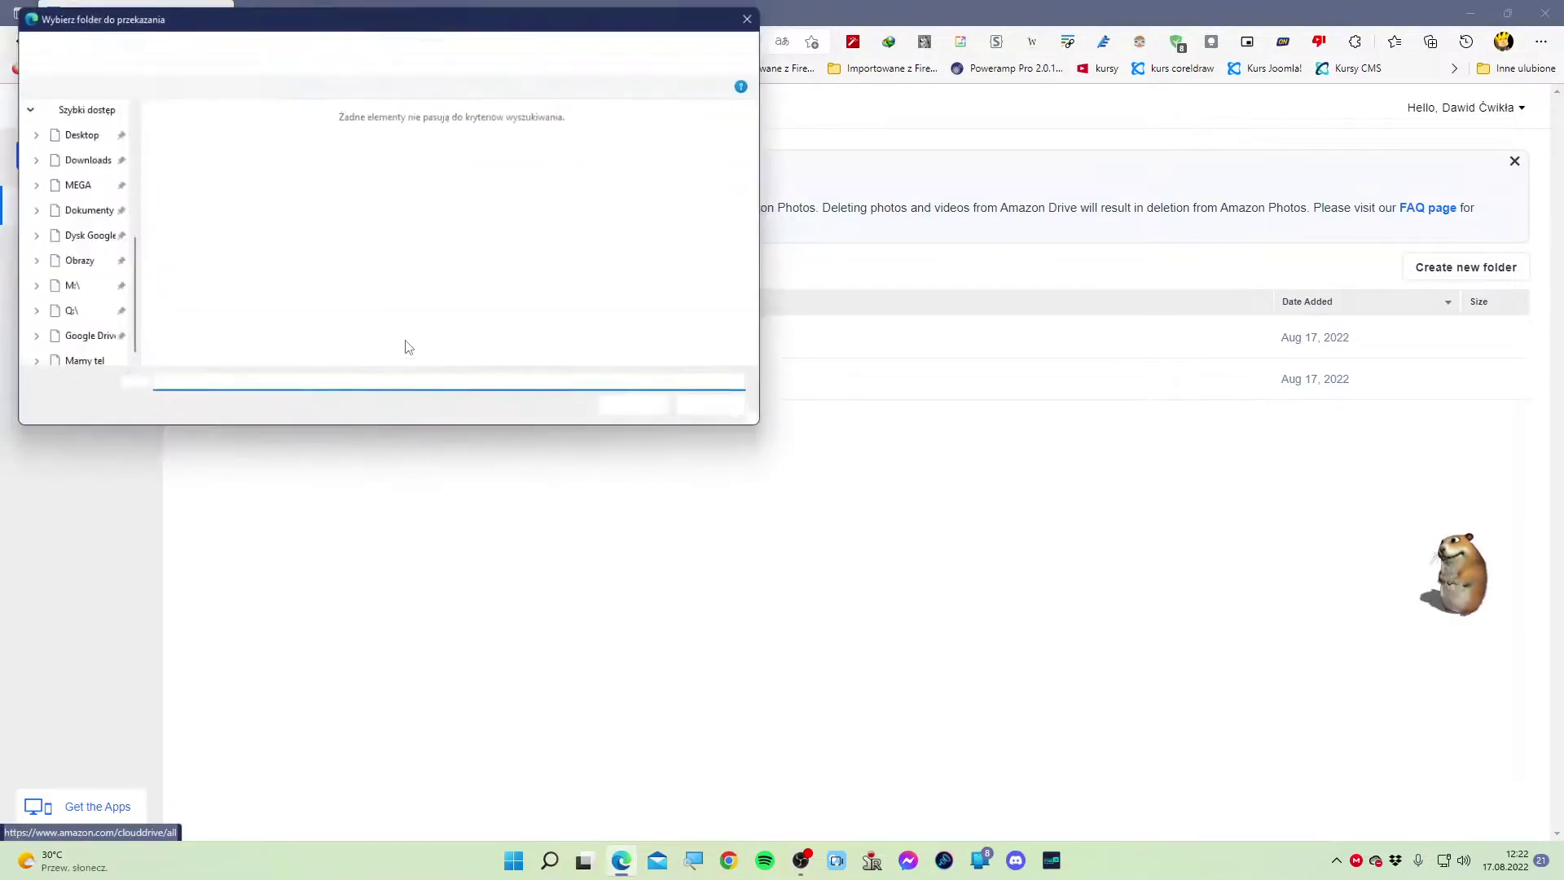
pyautogui.click(731, 414)
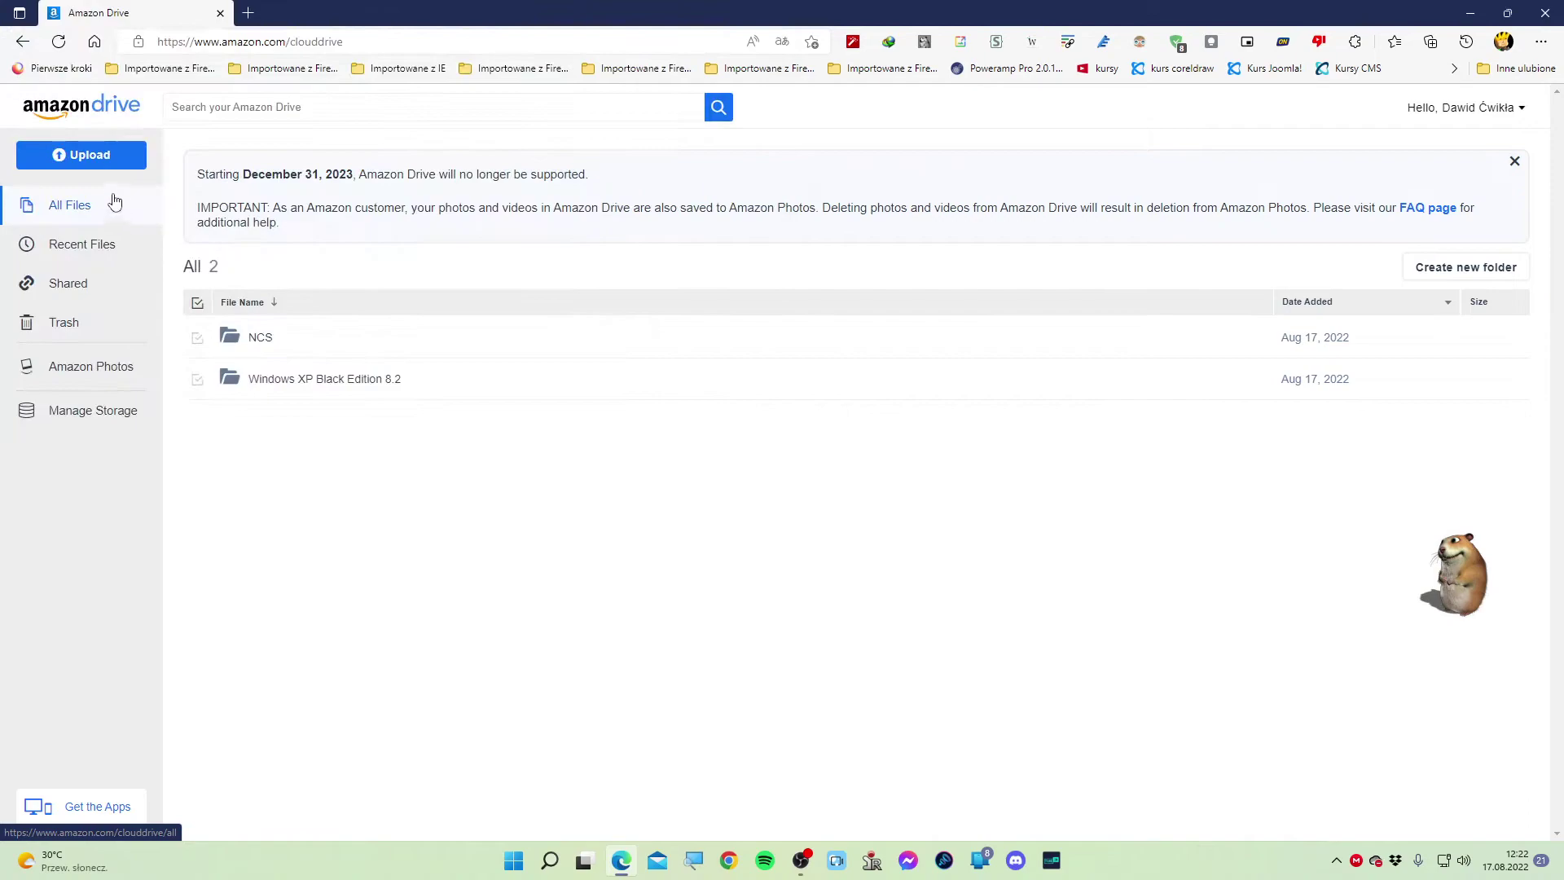
pyautogui.click(102, 167)
# Look through the Recent Files, Shared, Trash and Amazon Photos sections, and return to Amazon Drive
pyautogui.click(72, 245)
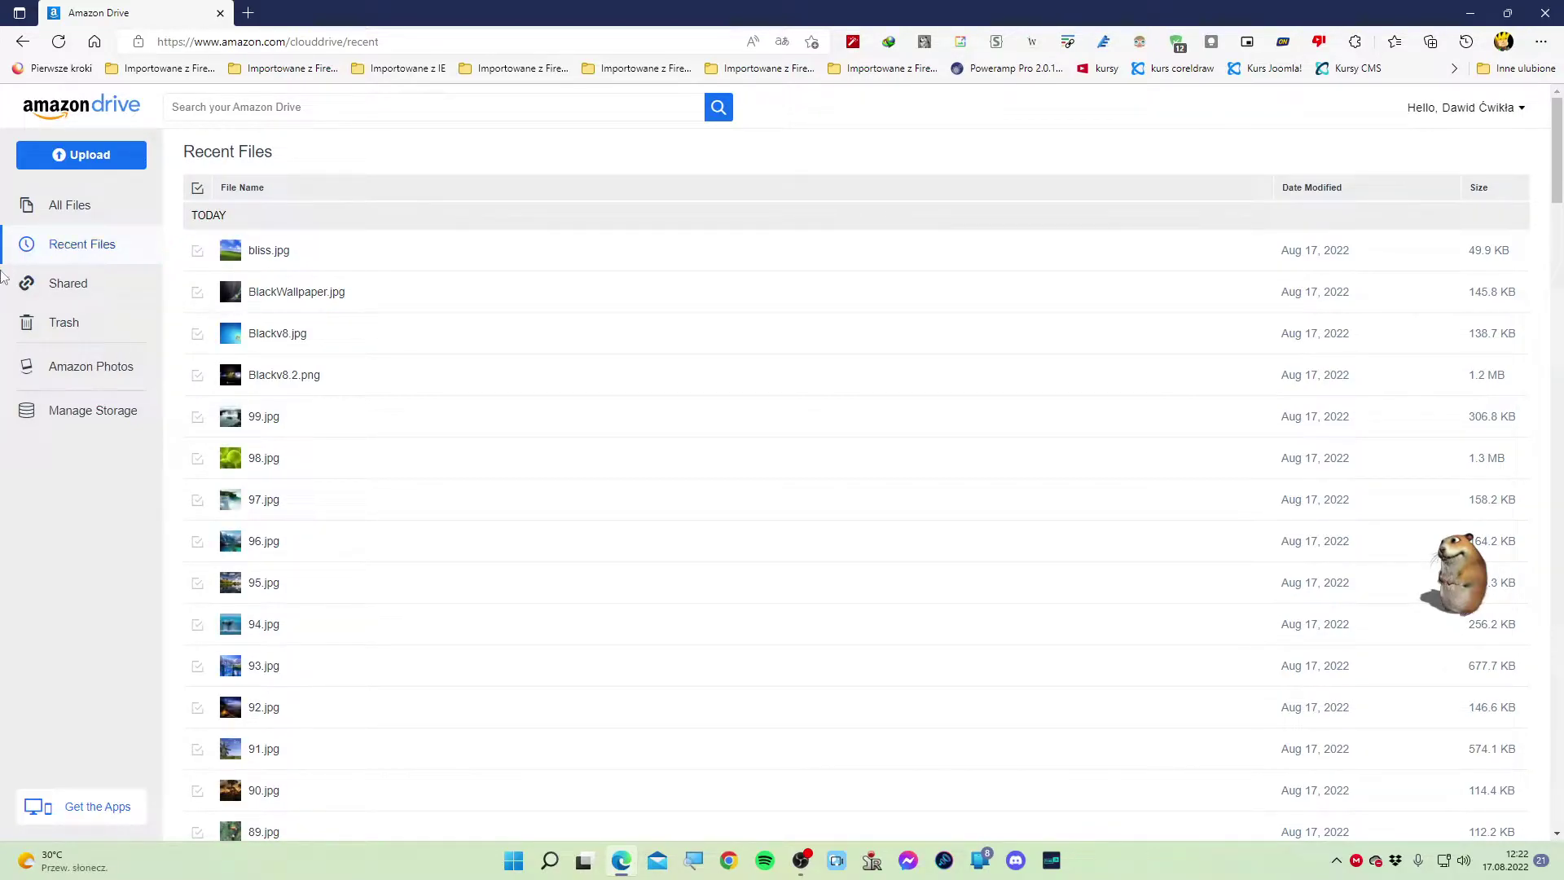
pyautogui.click(66, 285)
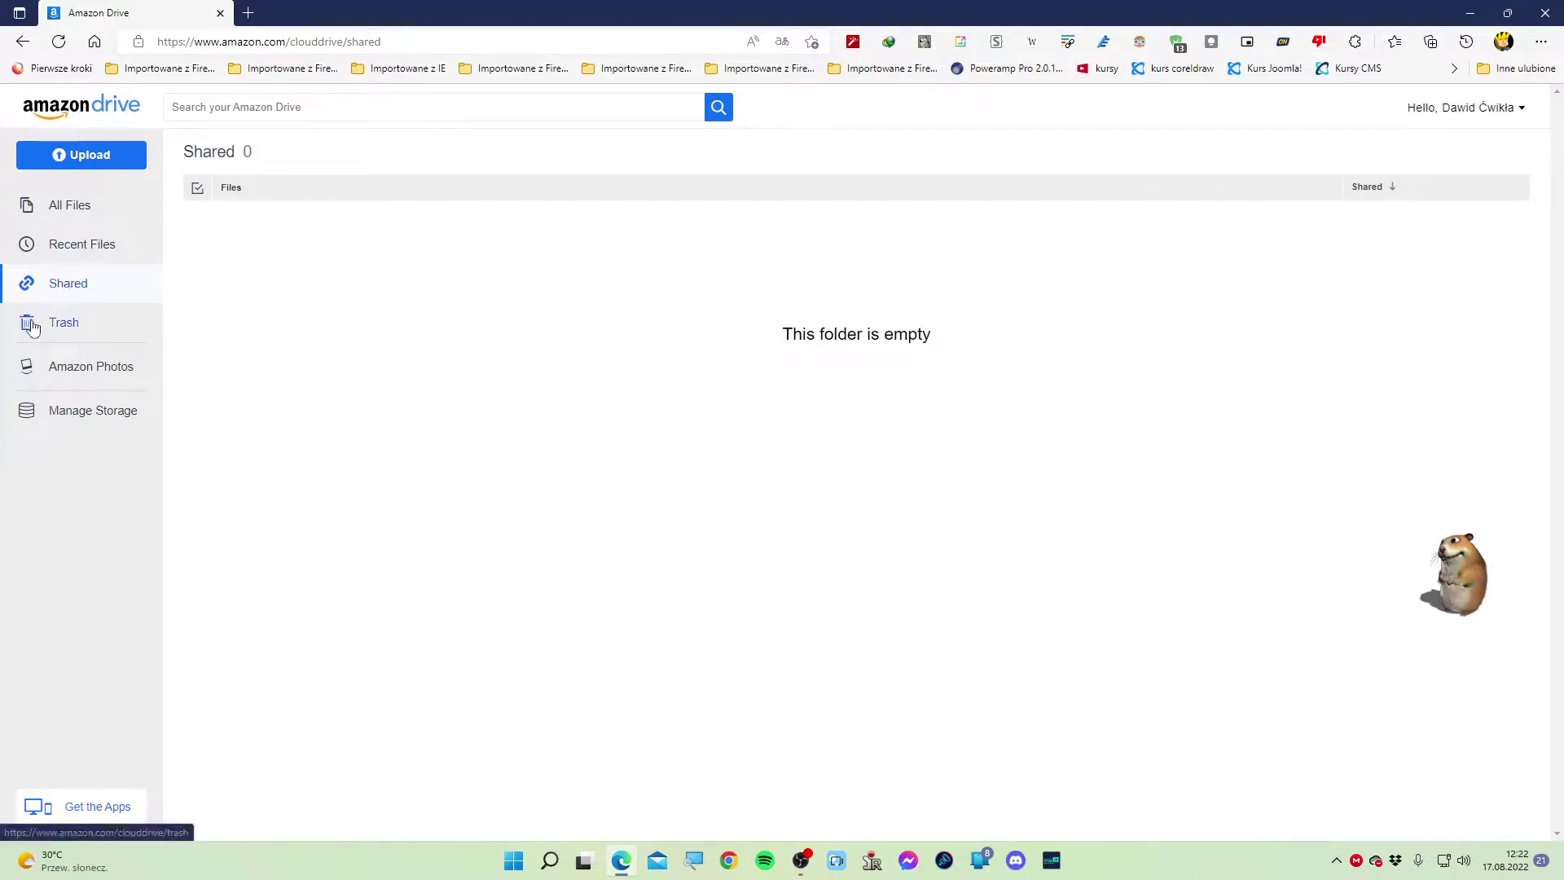
pyautogui.click(57, 326)
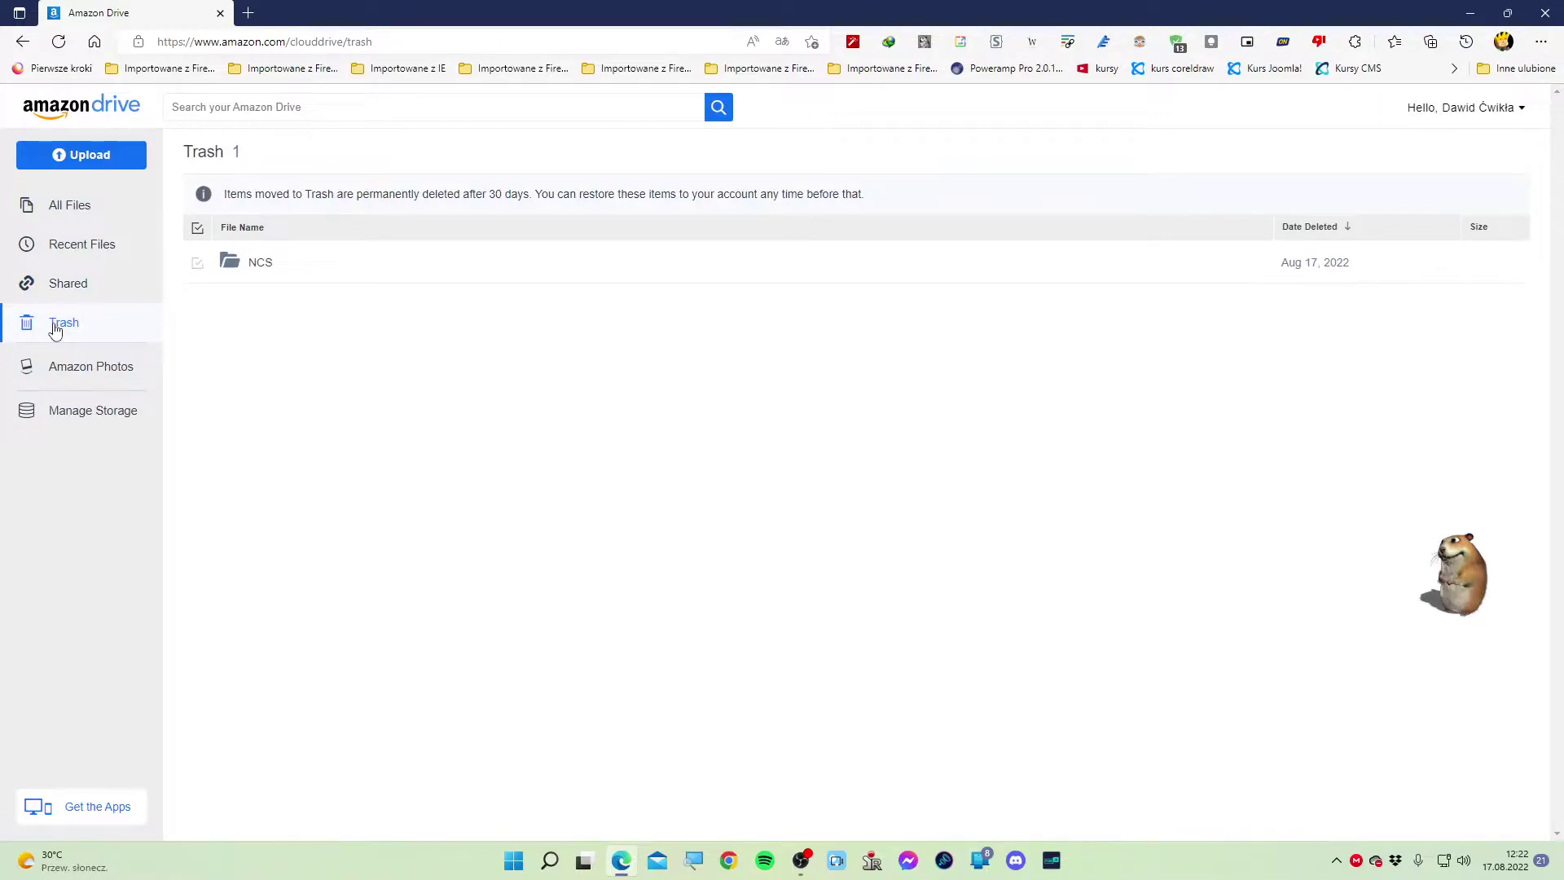
pyautogui.click(92, 366)
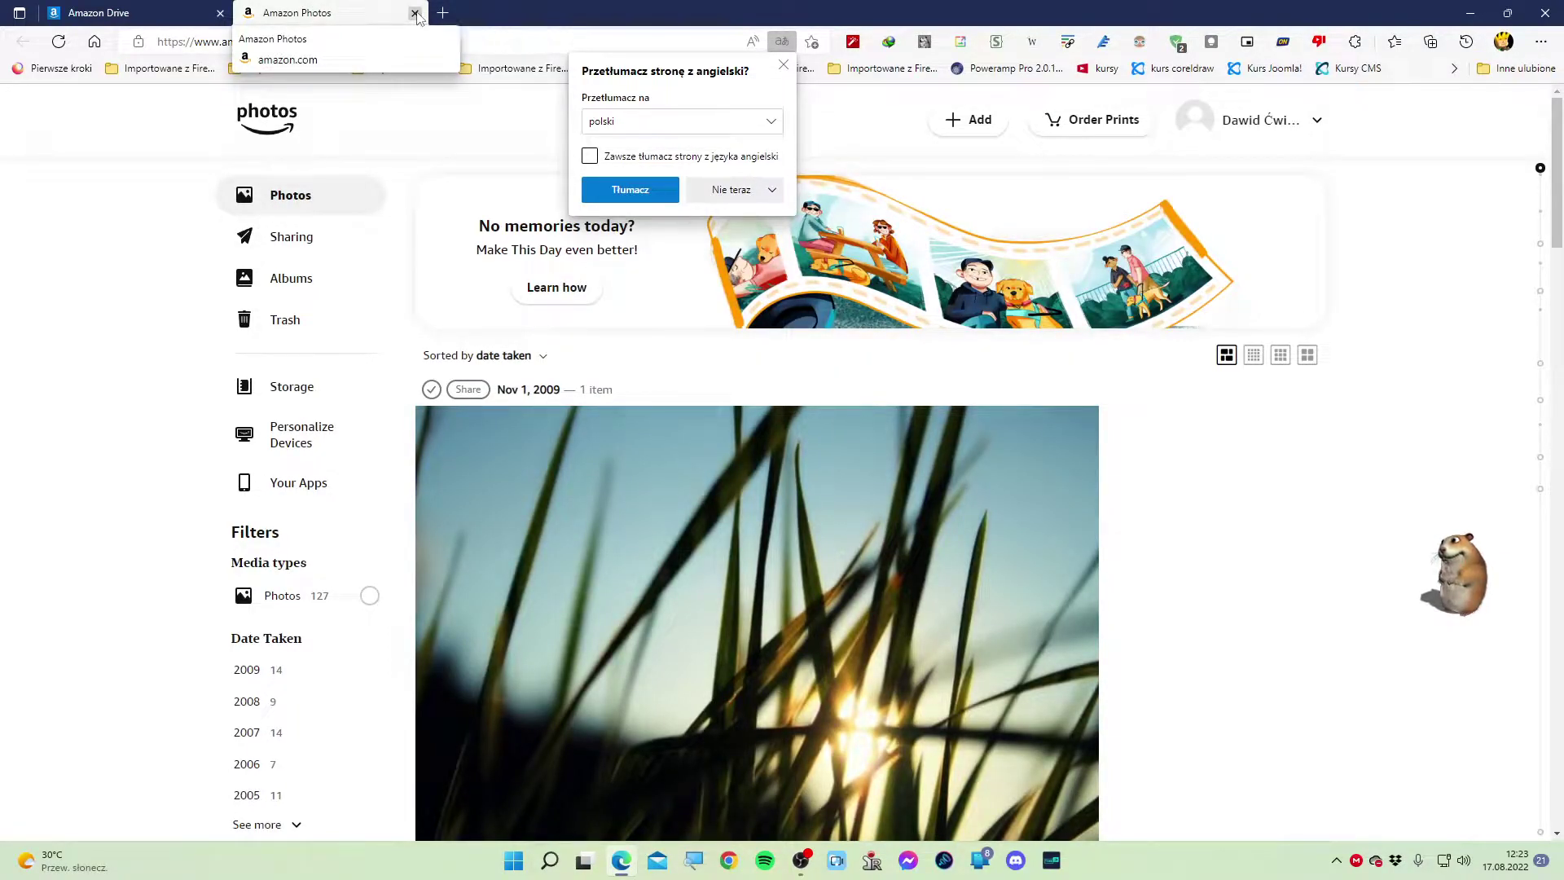
pyautogui.click(414, 14)
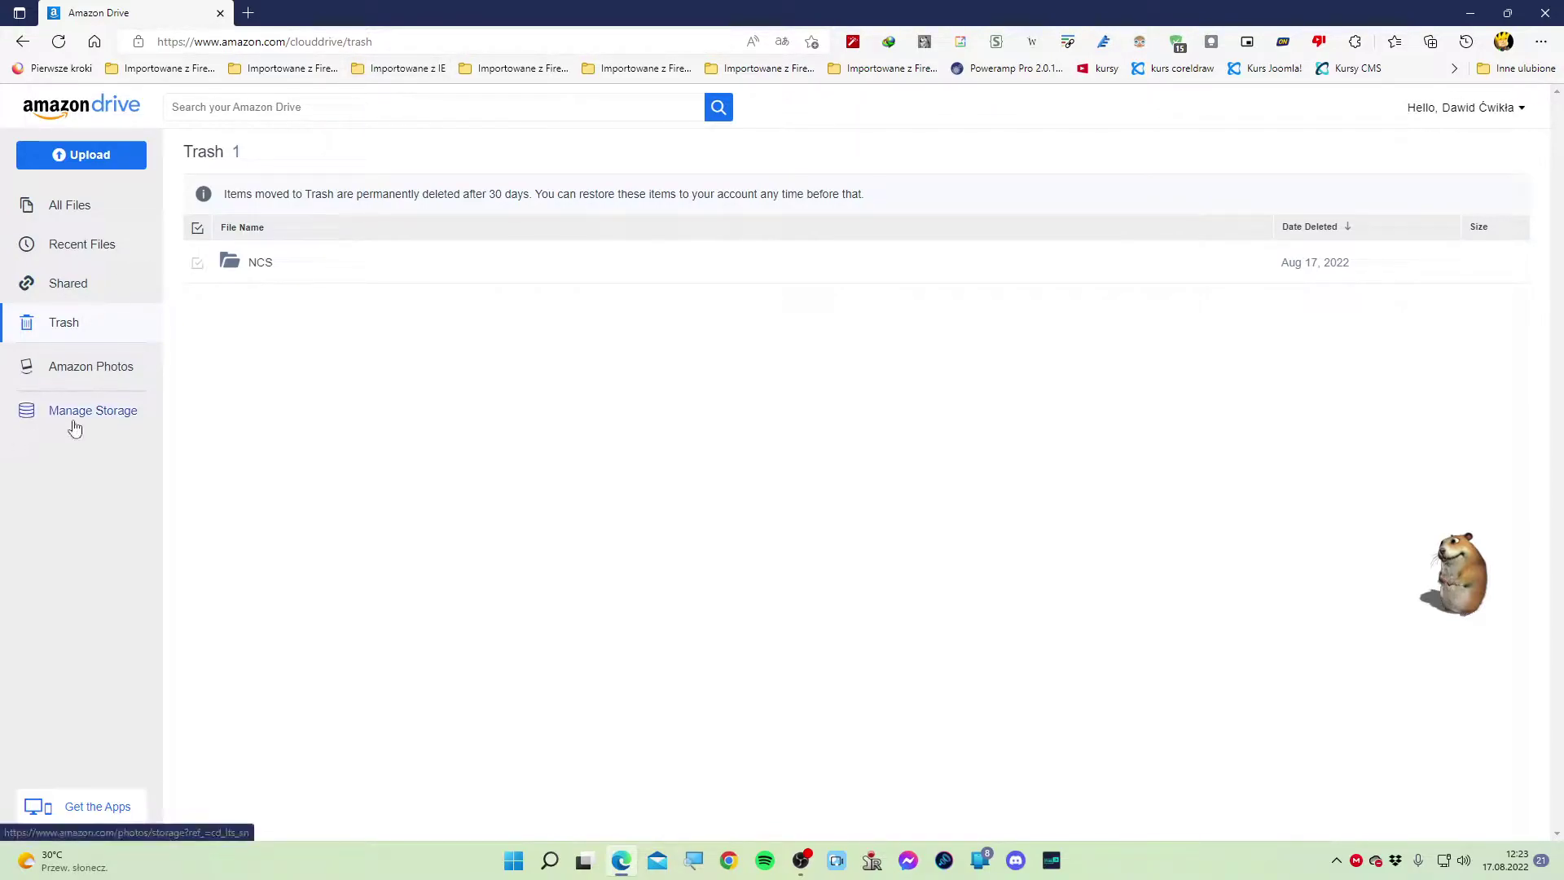
# Open the storage management page and examine the used space, current plan and prices of the larger storage plans
pyautogui.click(100, 417)
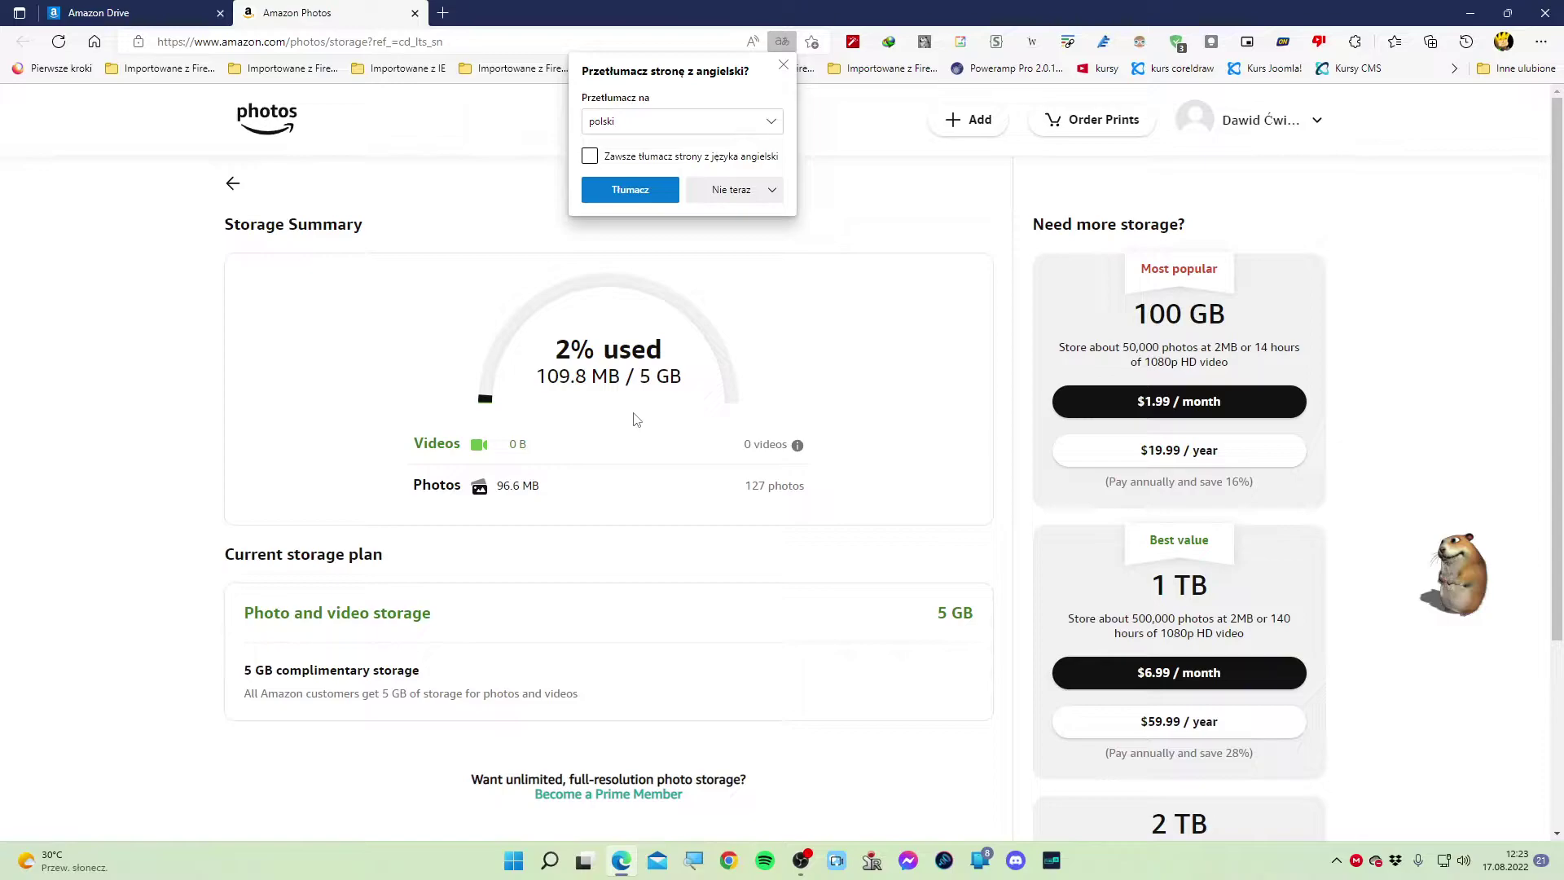
pyautogui.scroll(-3, 1209, 369)
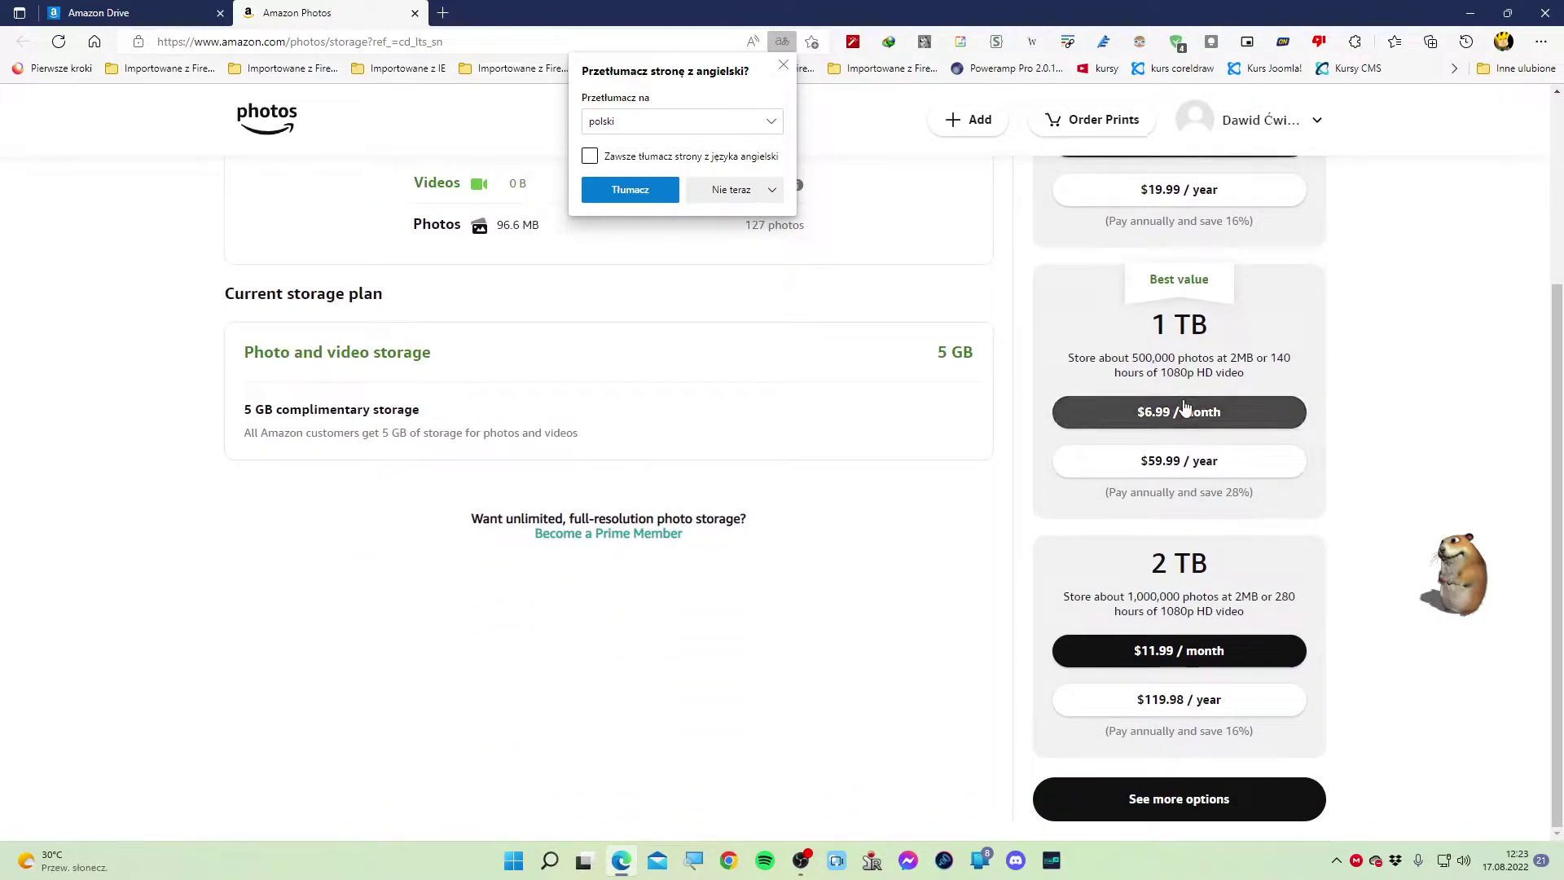
pyautogui.scroll(3, 1185, 408)
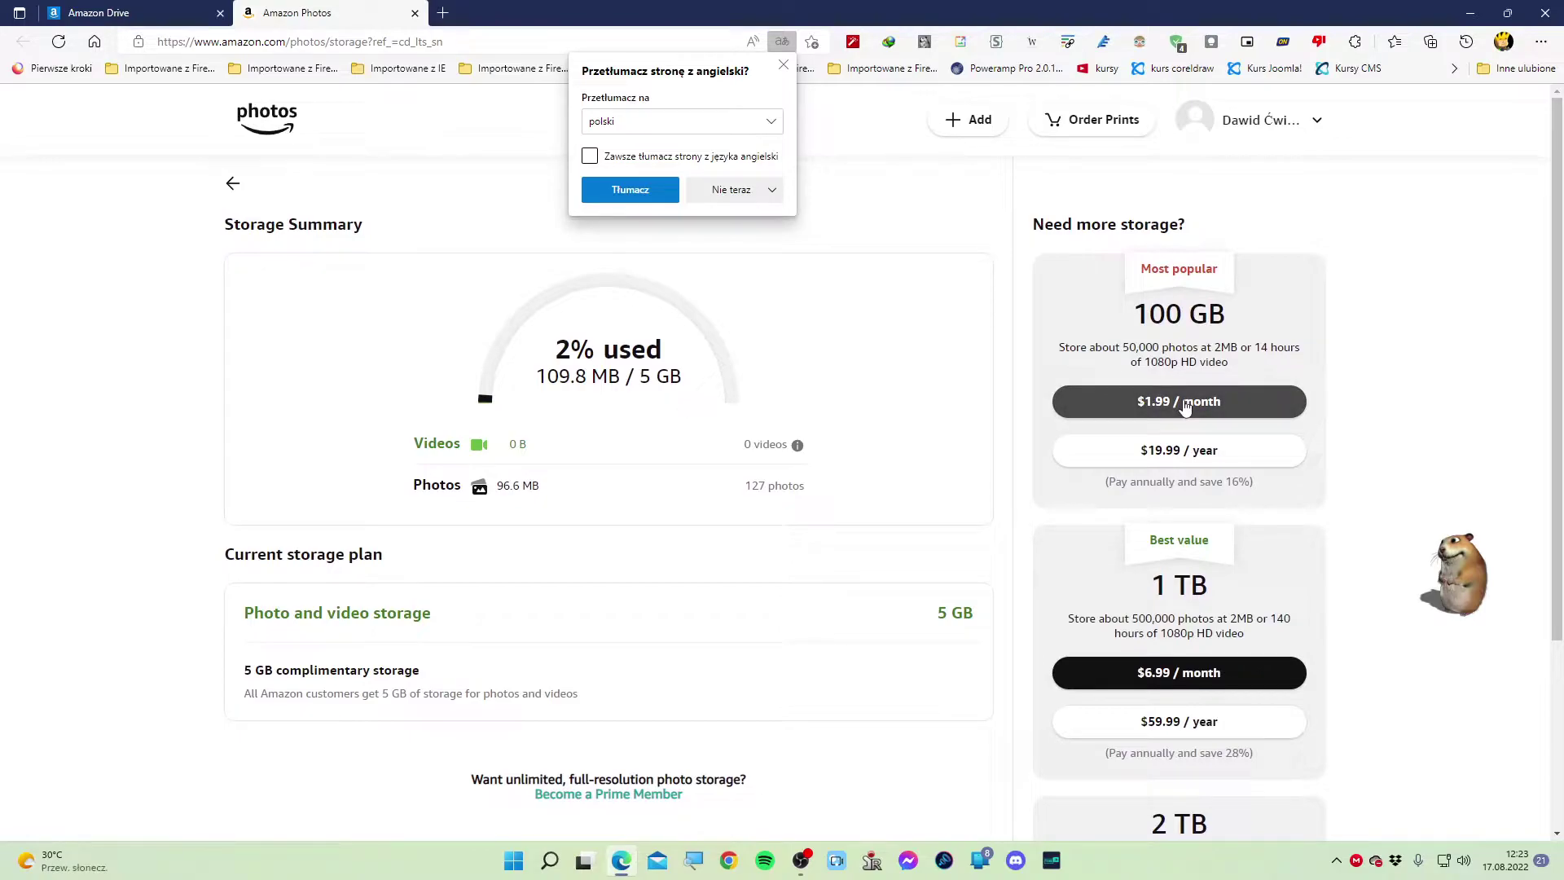
pyautogui.scroll(-3, 1185, 408)
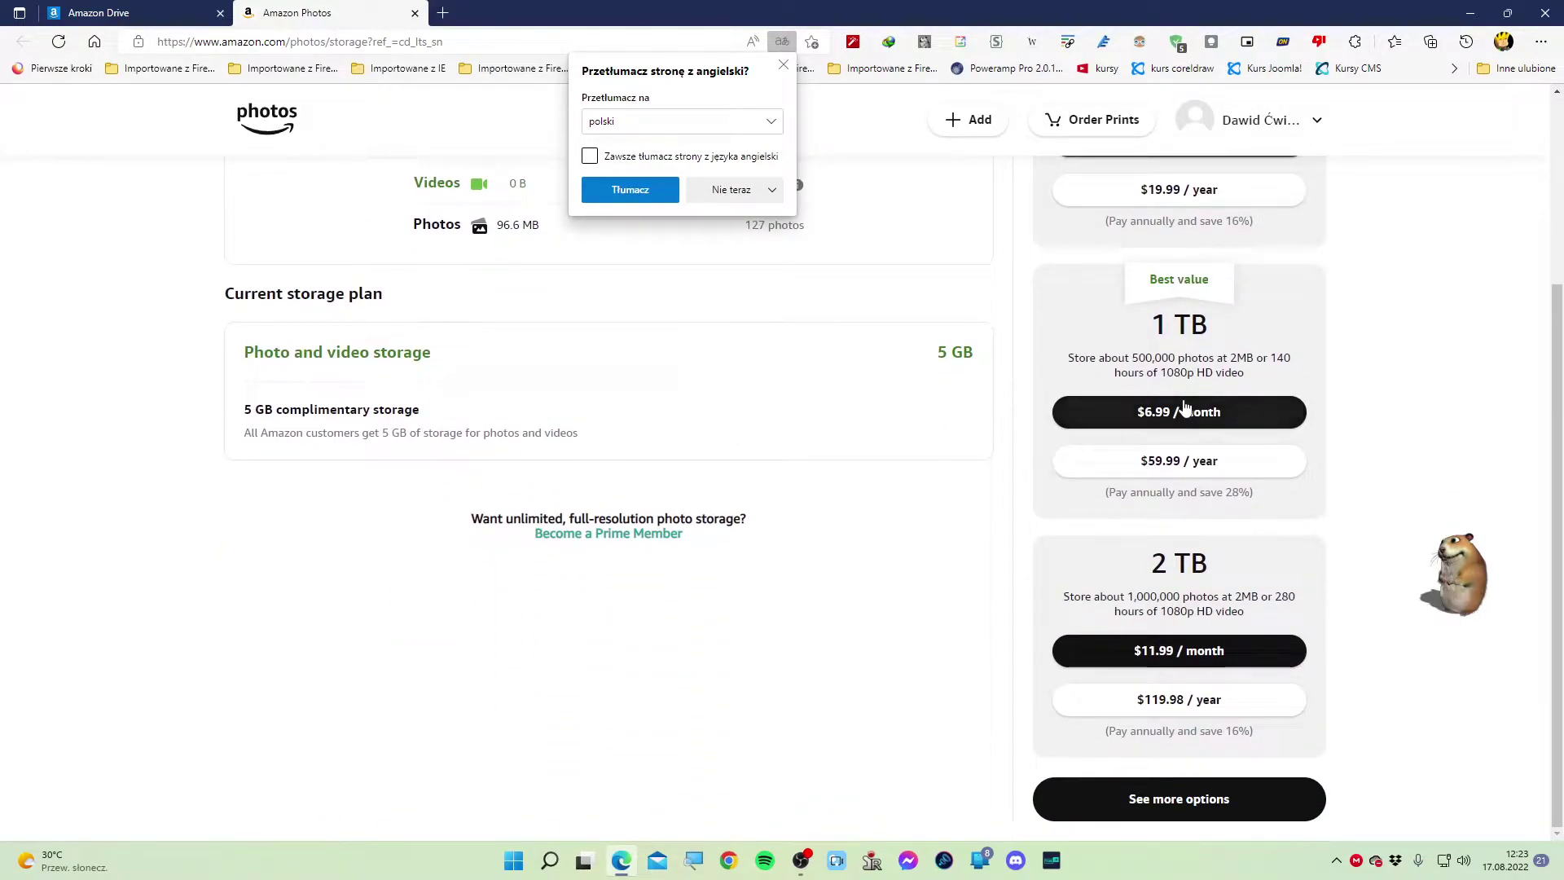
pyautogui.scroll(3, 1185, 407)
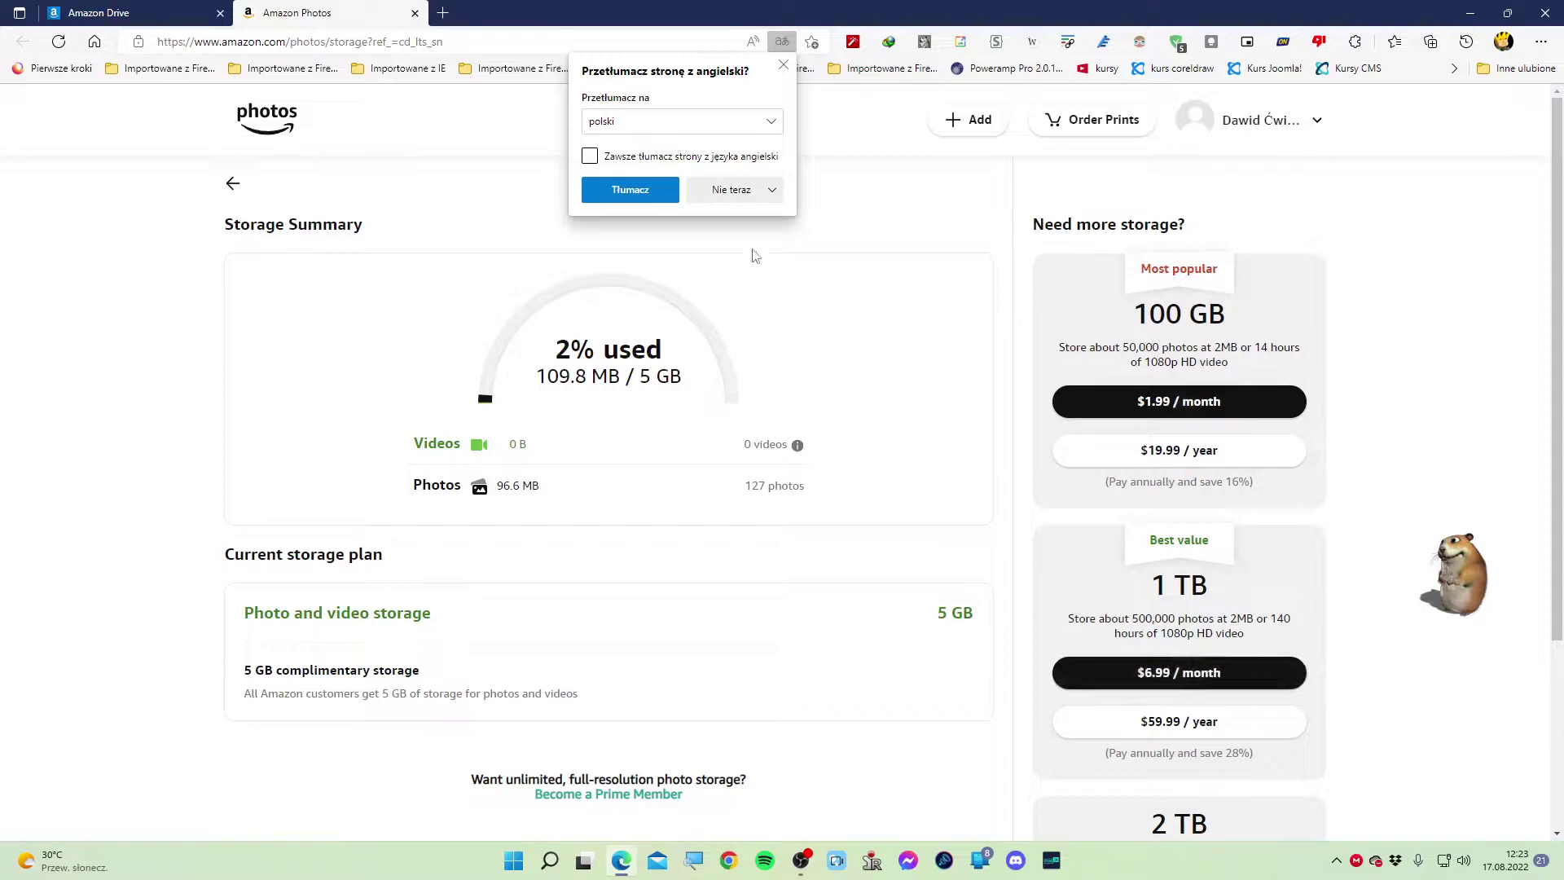
pyautogui.click(784, 65)
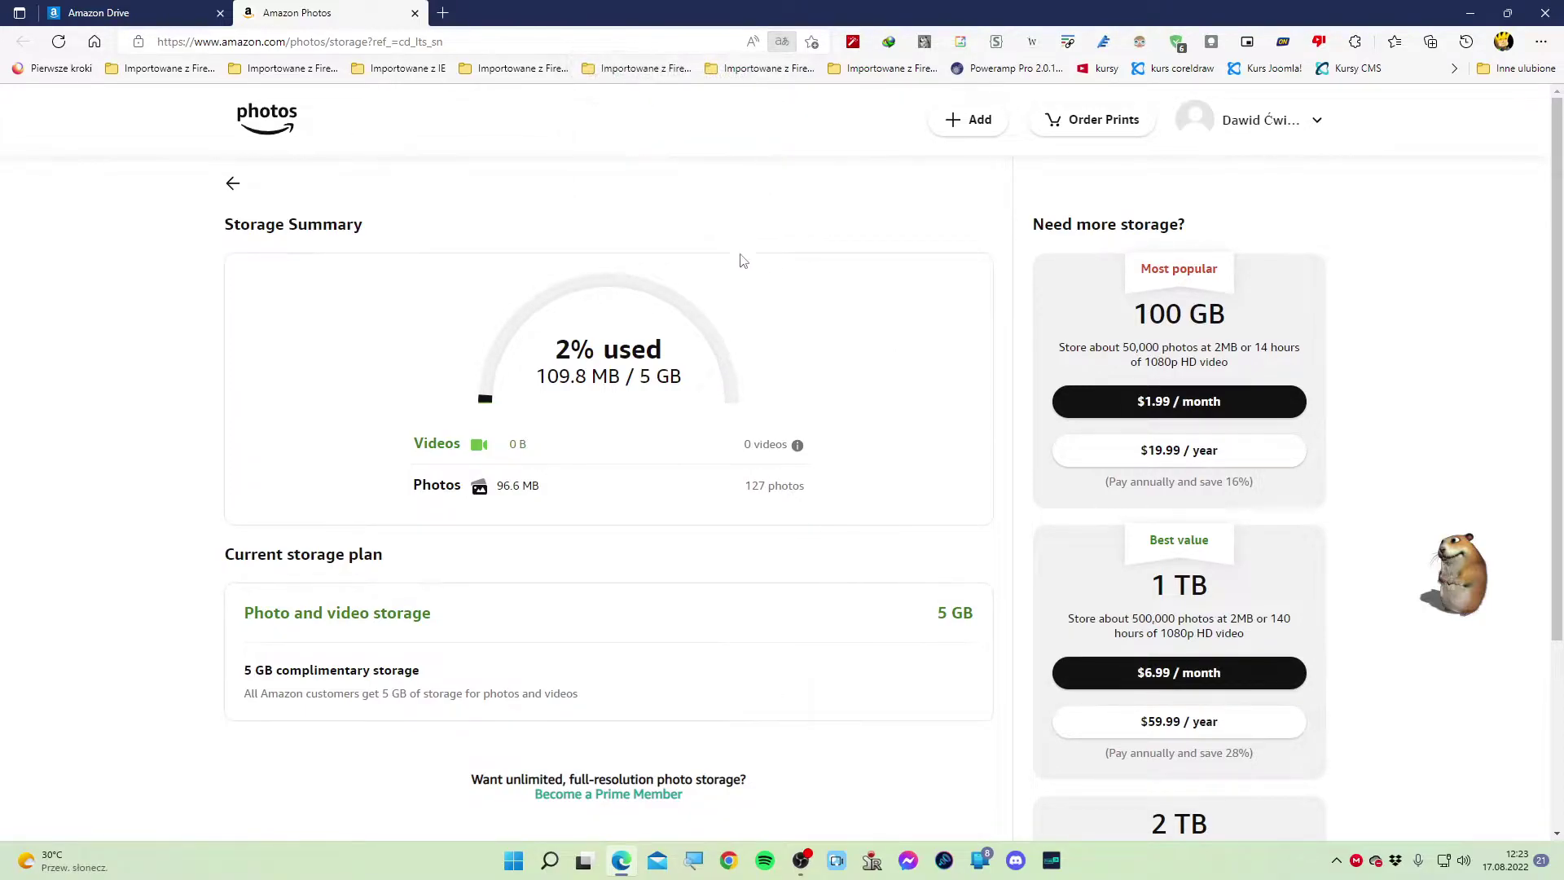
pyautogui.scroll(-3, 744, 277)
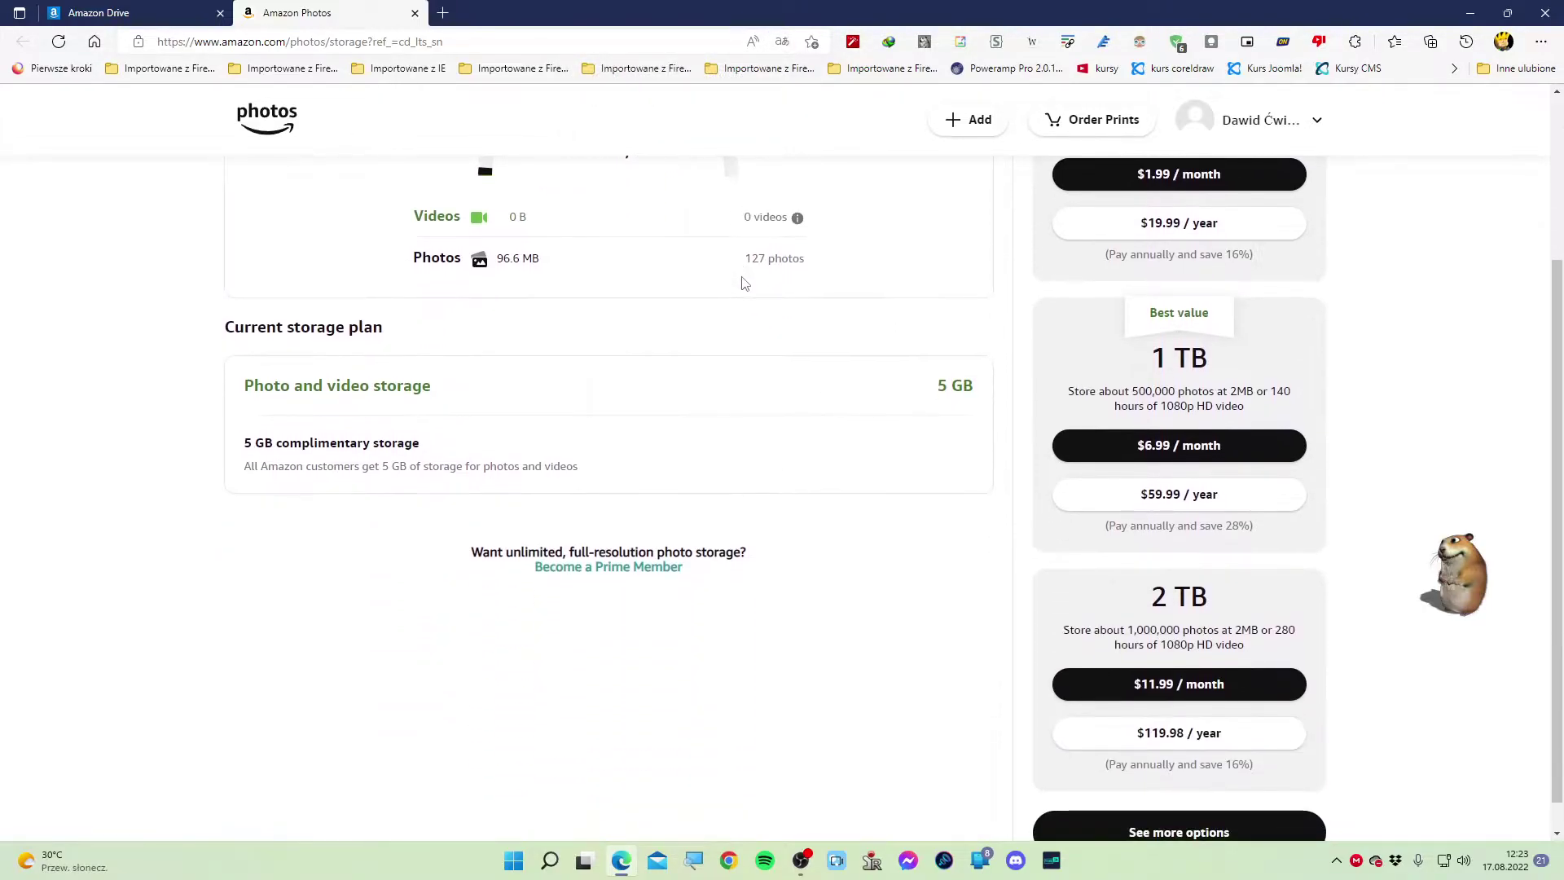
# Leave the storage plans page, examine the desktop app download page, and return to Amazon Drive
pyautogui.scroll(3, 746, 285)
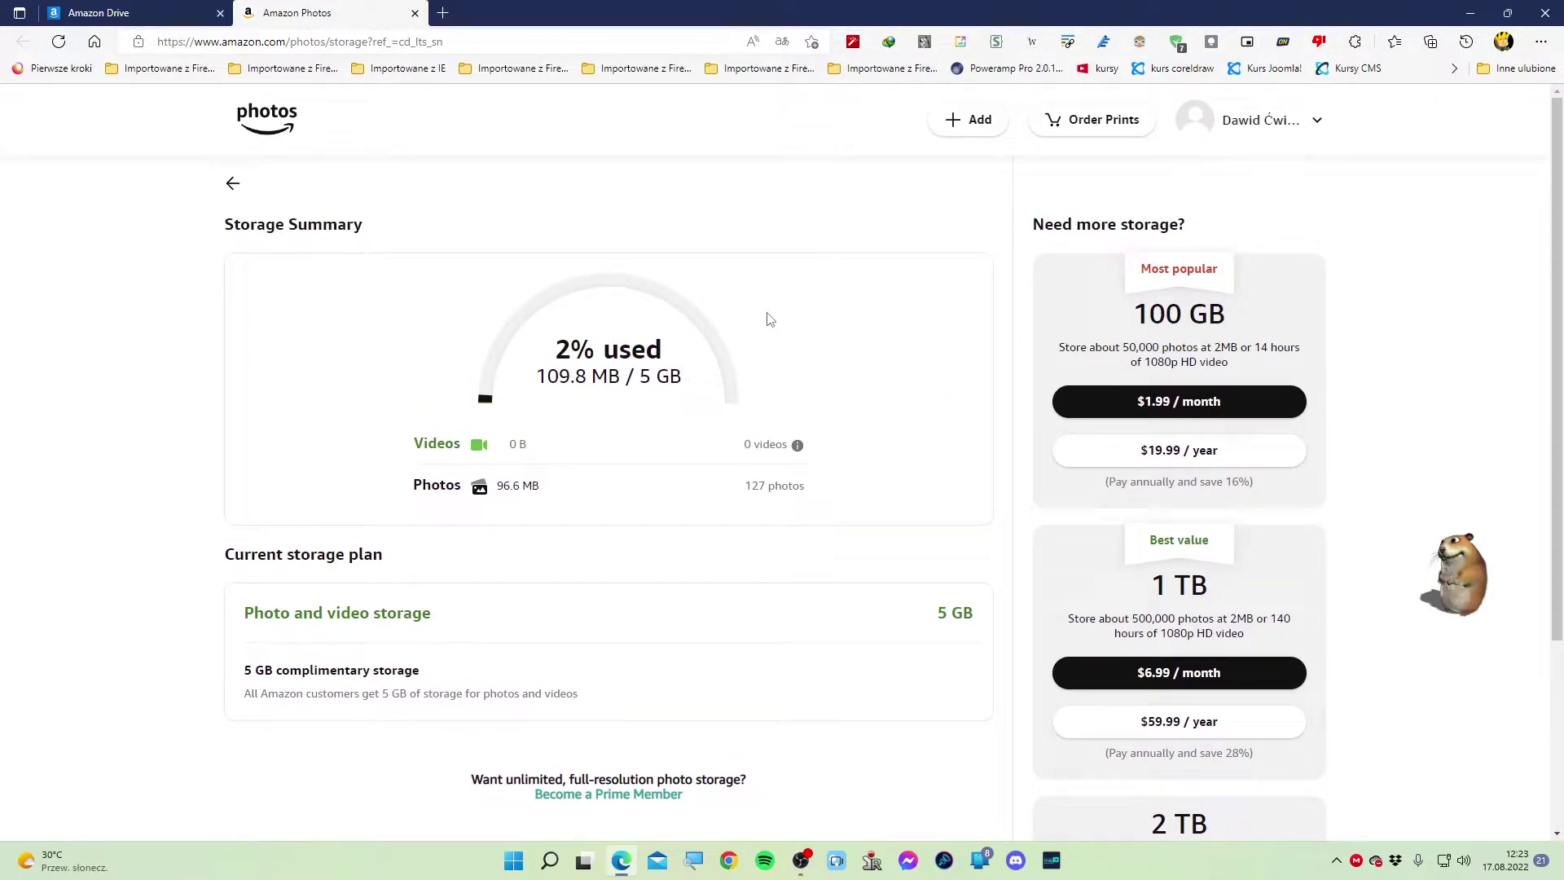
pyautogui.click(415, 13)
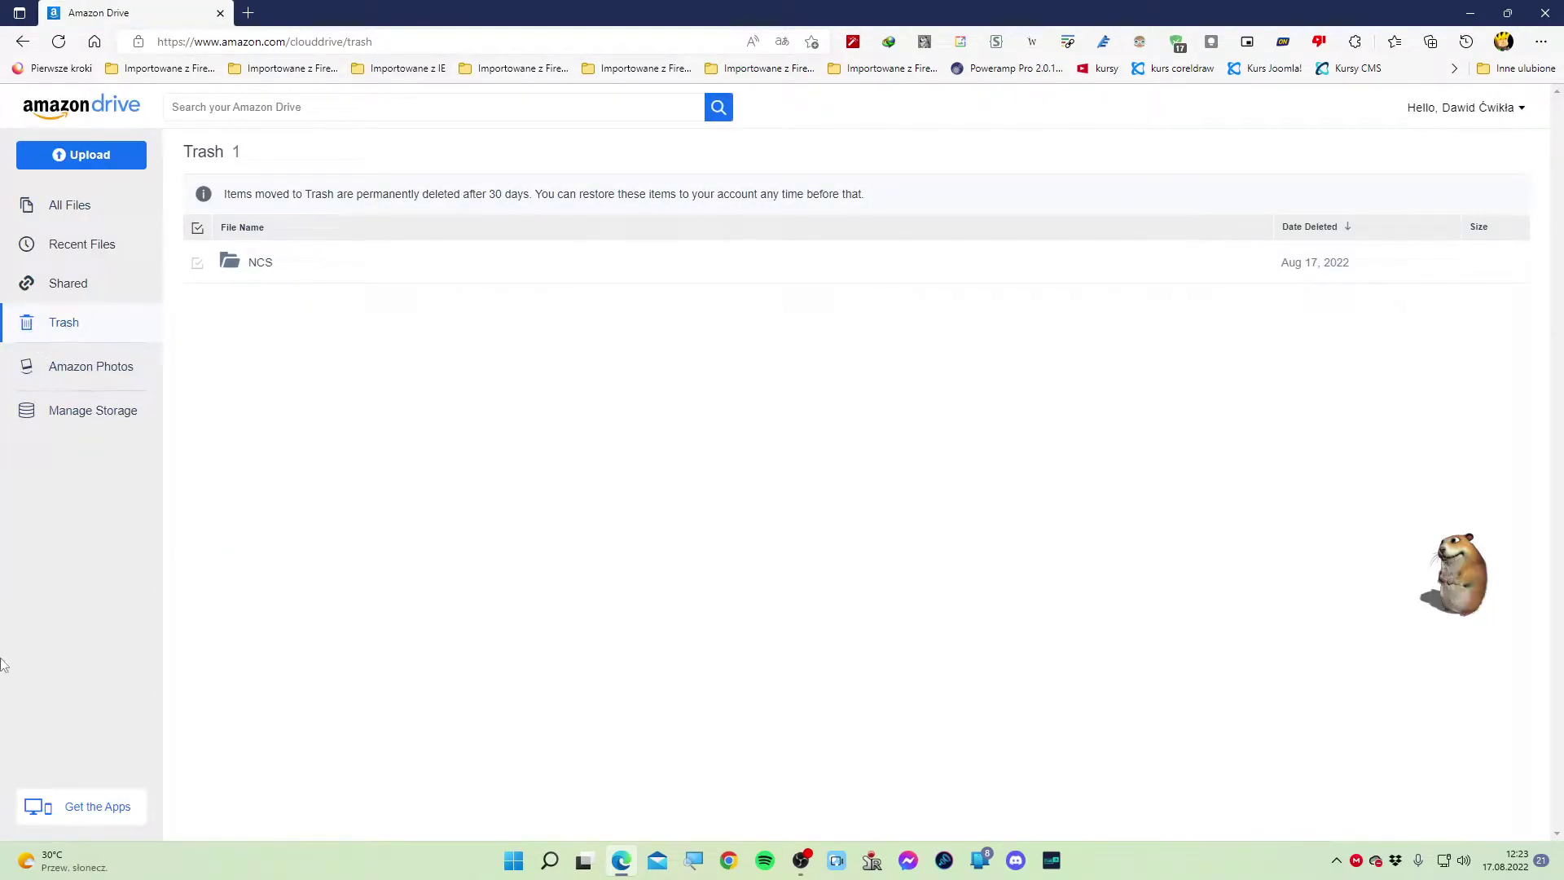
pyautogui.click(90, 814)
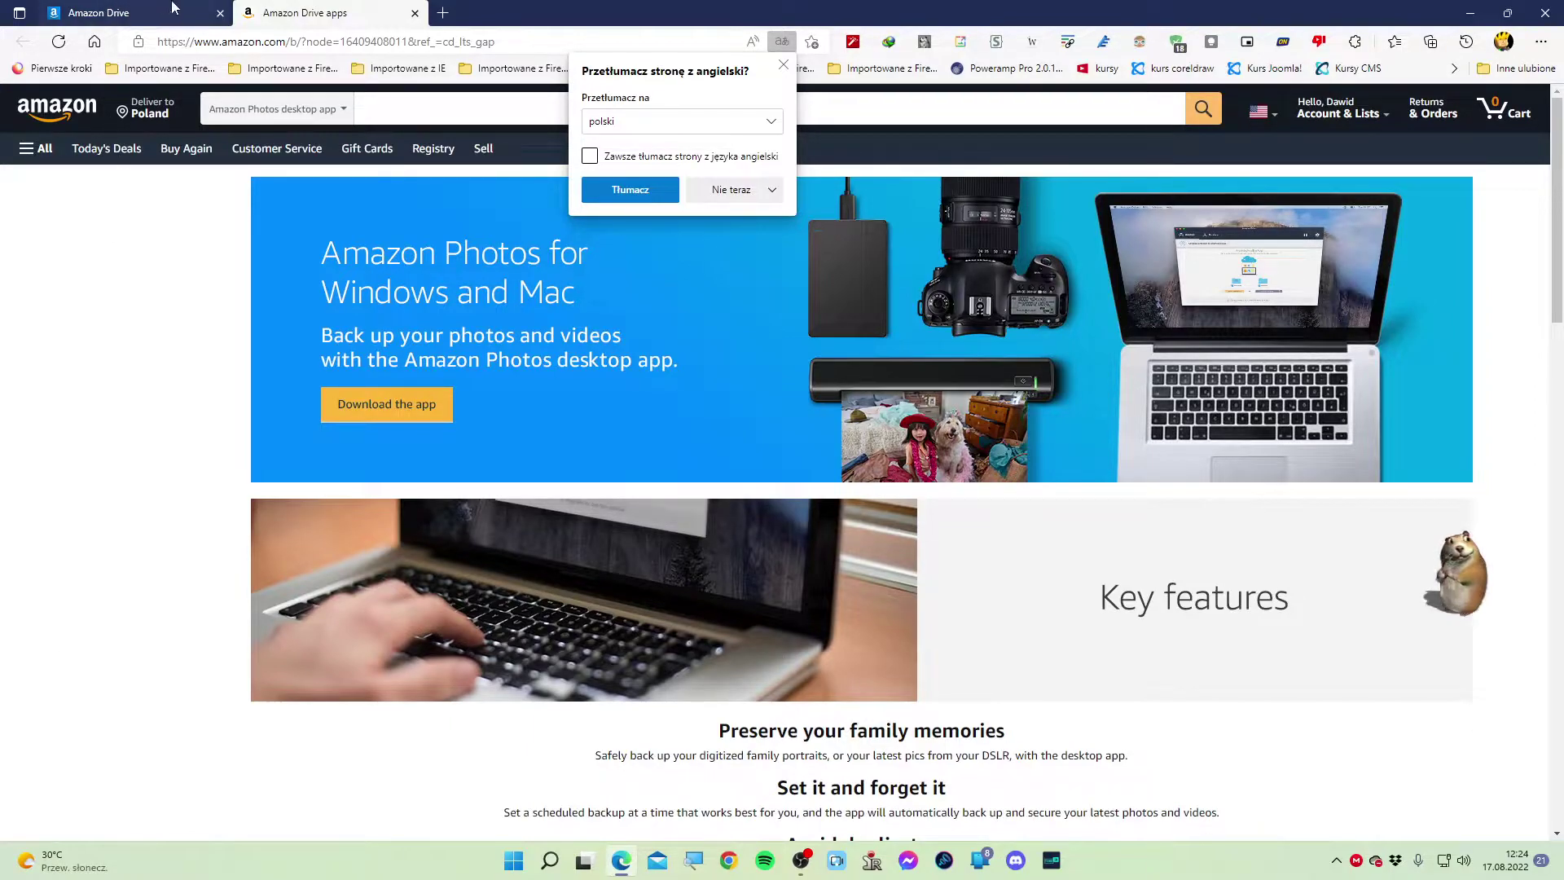
pyautogui.click(415, 12)
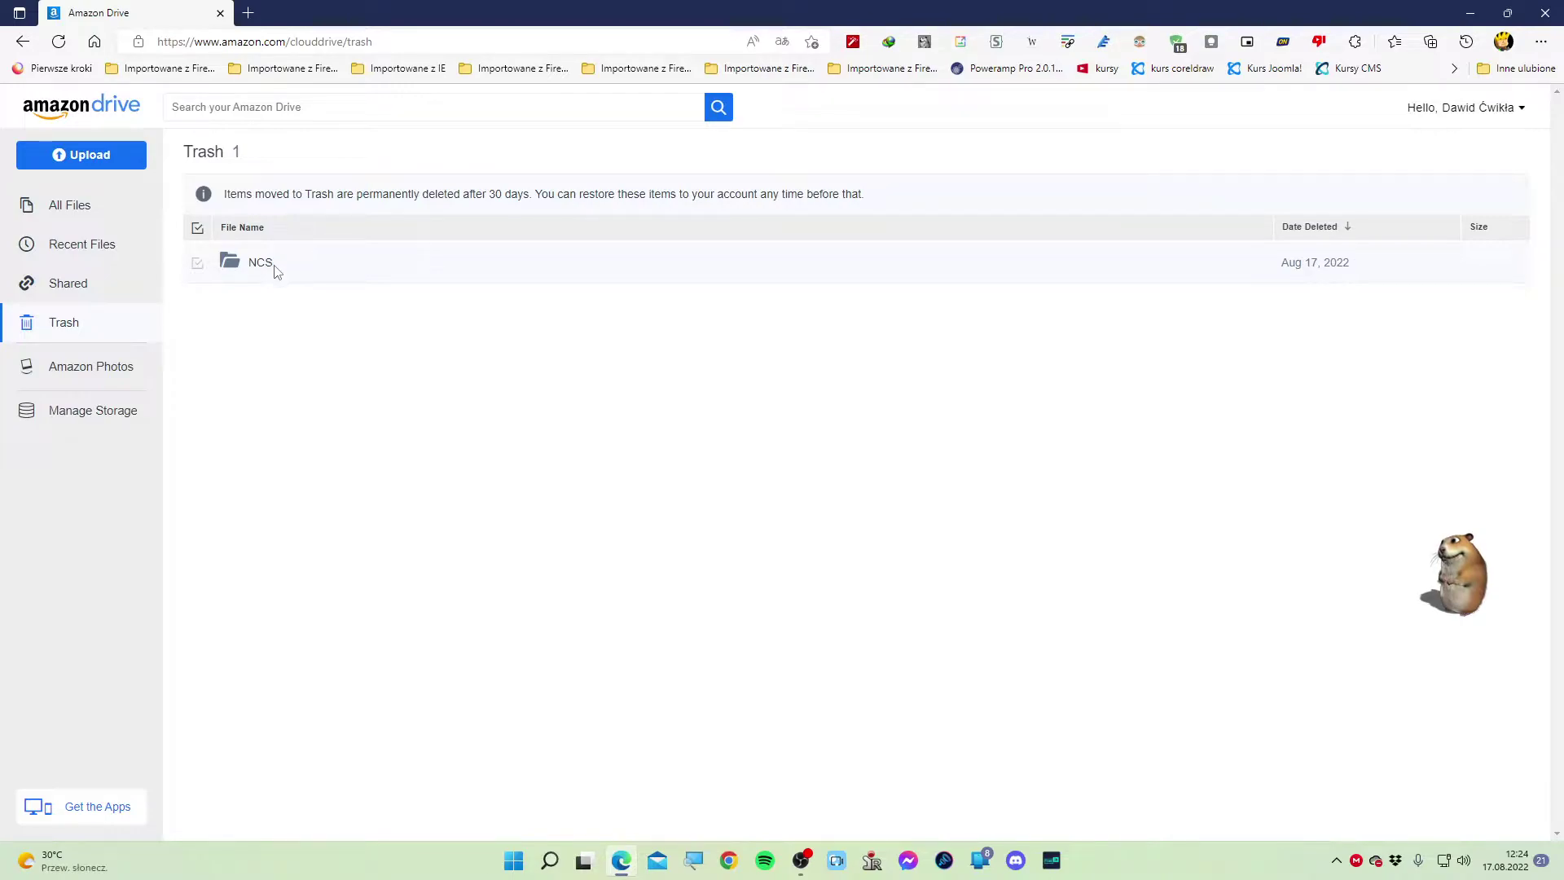
# Open the Windows XP Black Edition 8.2 folder from All Files and look through its image list
pyautogui.click(37, 208)
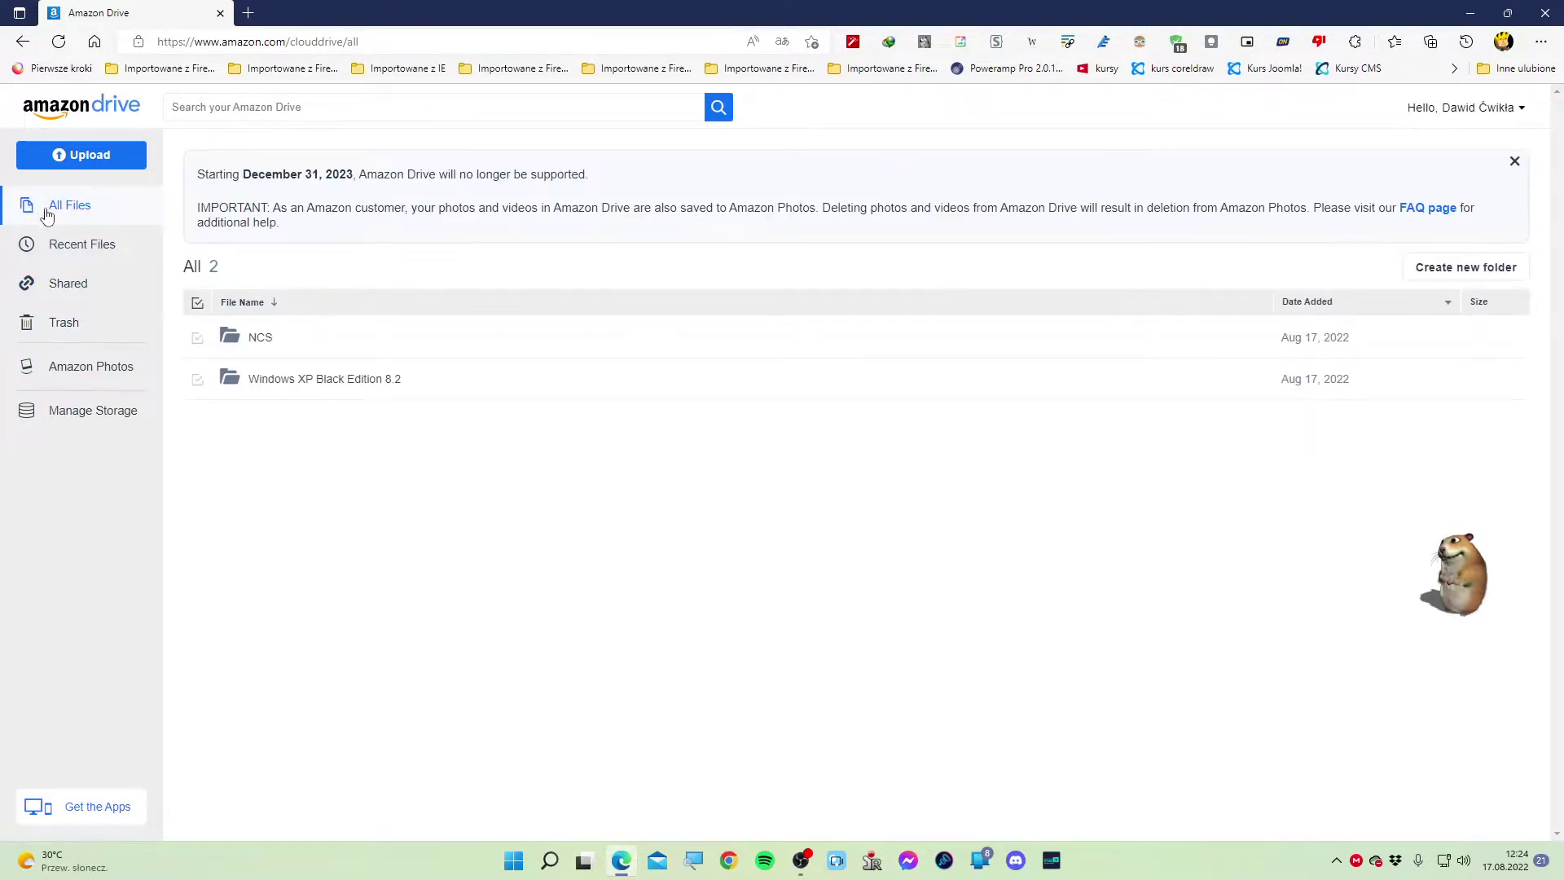
pyautogui.click(303, 379)
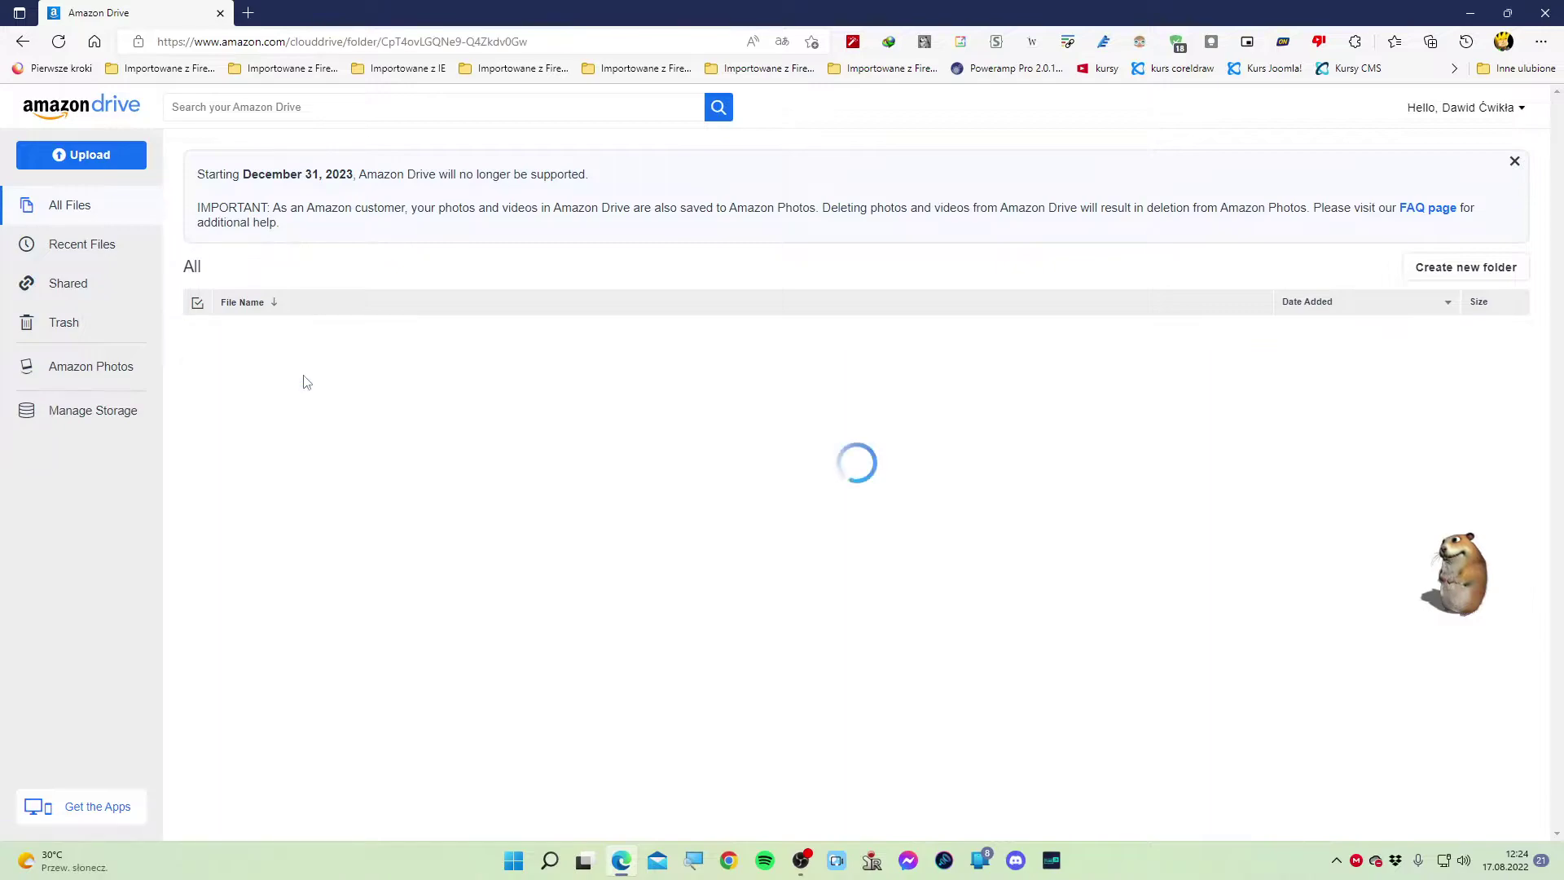
pyautogui.scroll(-8, 378, 382)
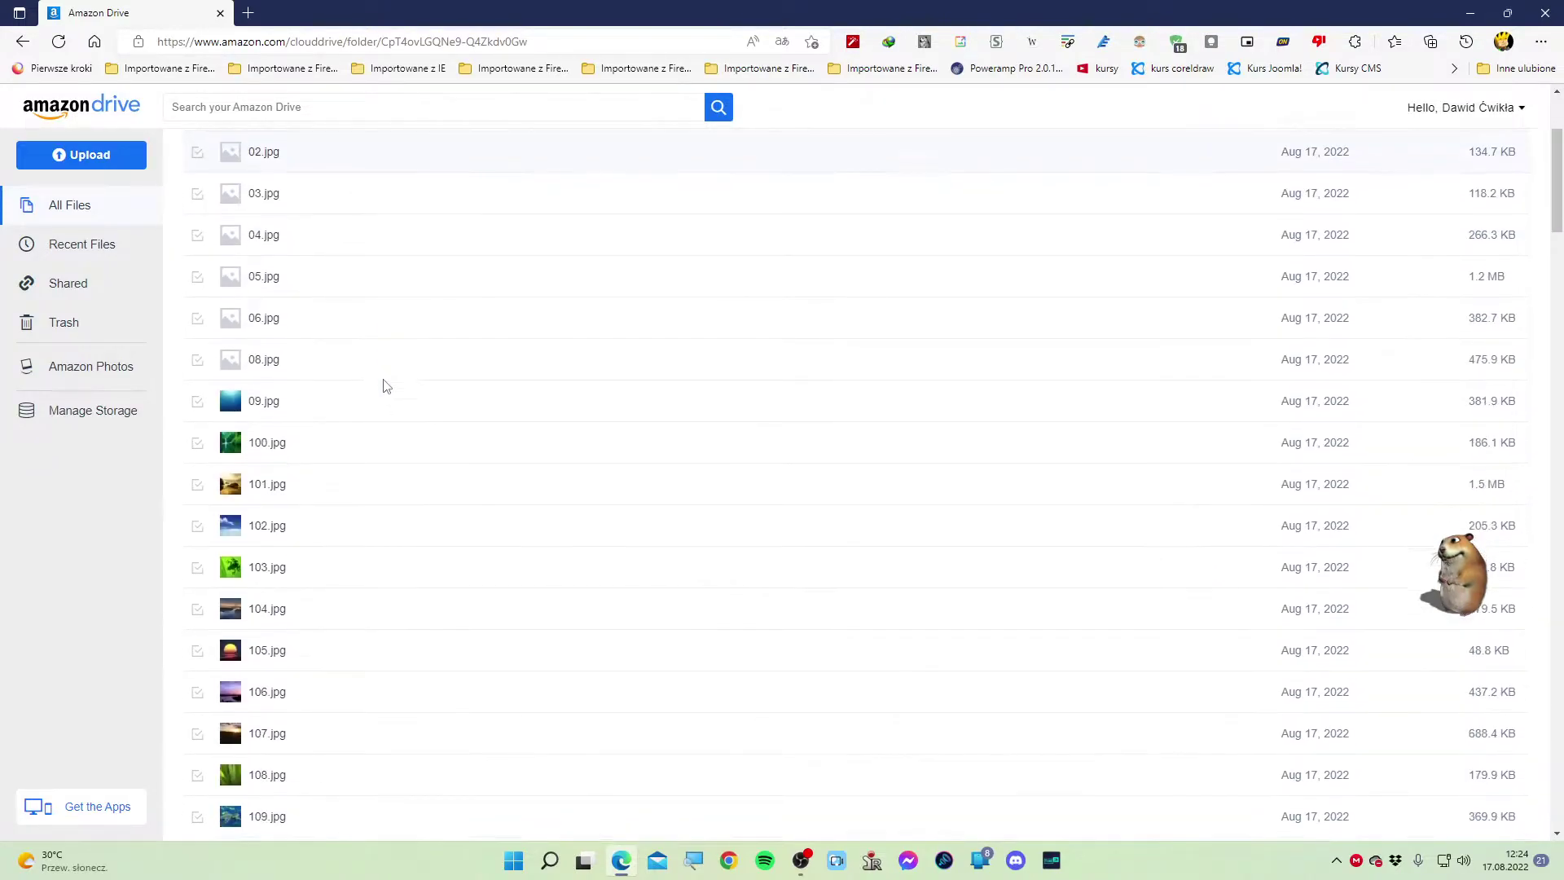
pyautogui.scroll(5, 386, 386)
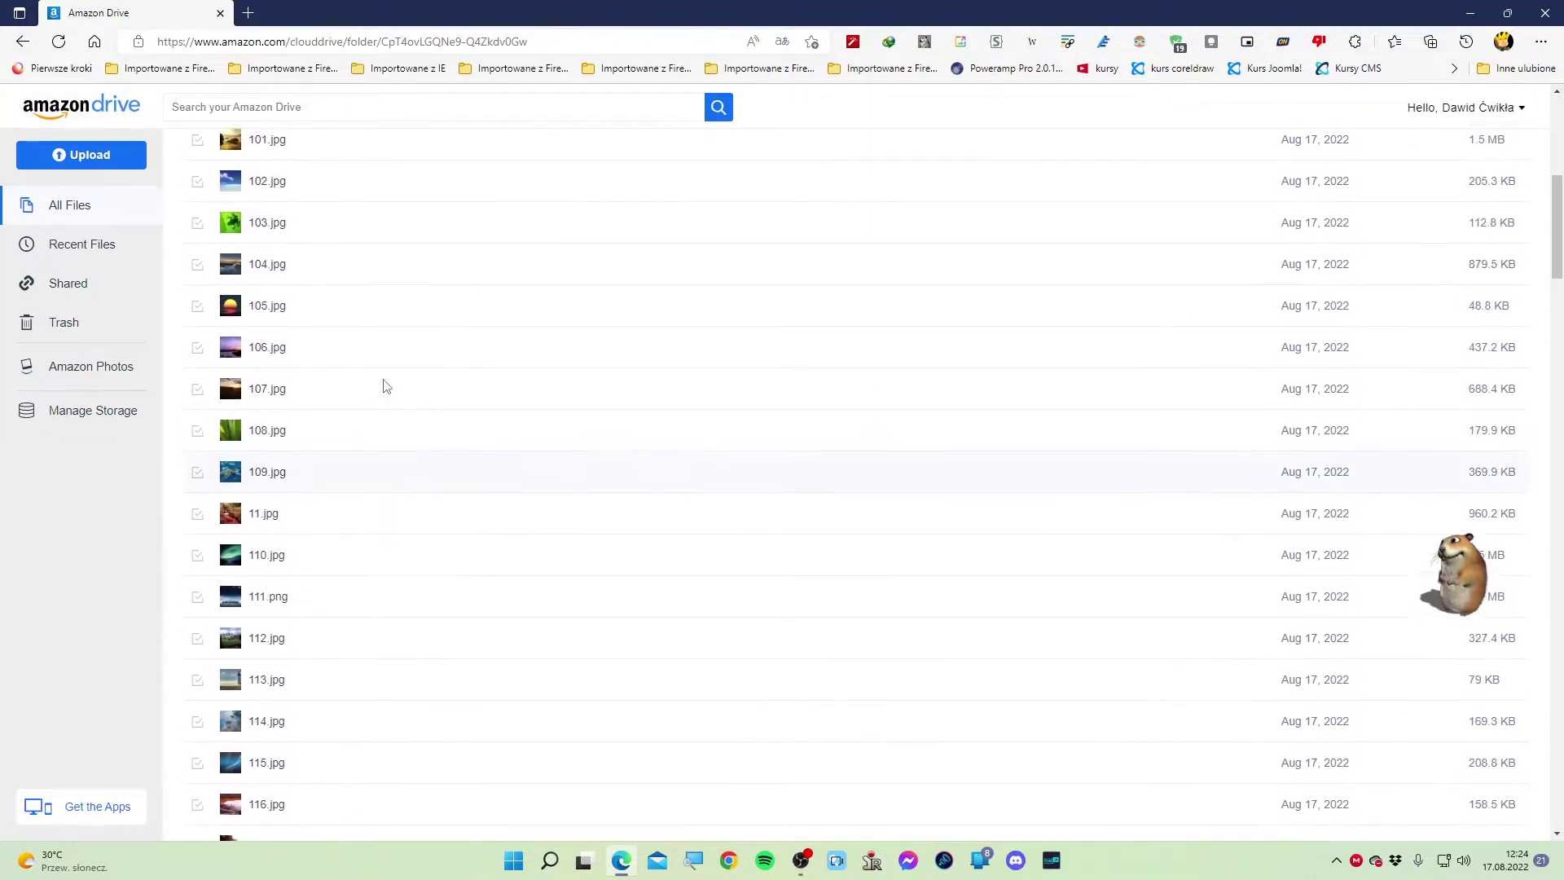
pyautogui.scroll(3, 386, 386)
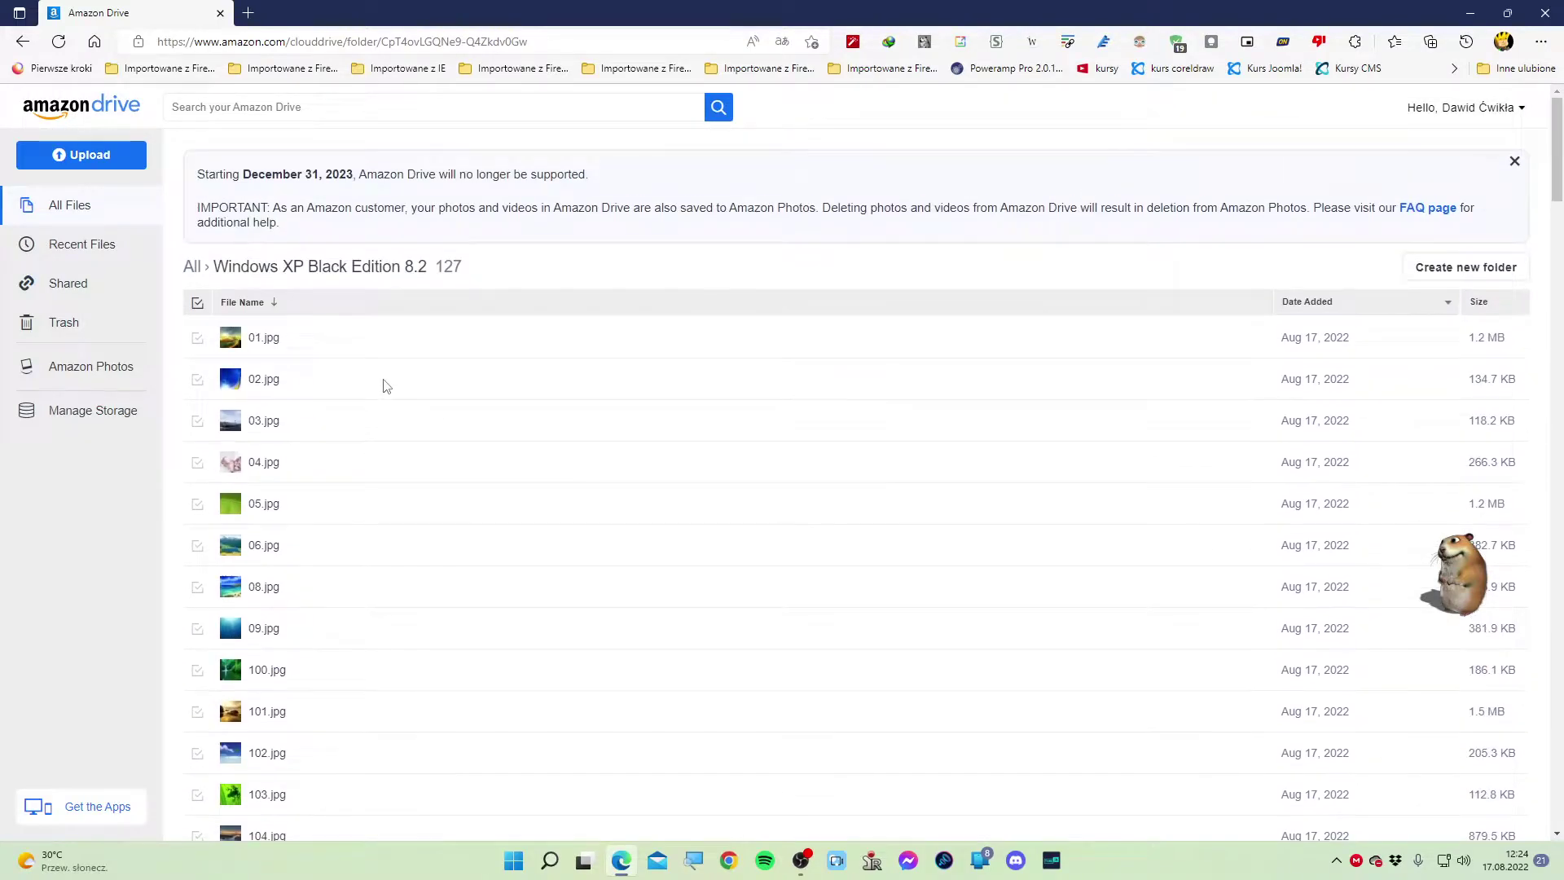
# Preview 01.jpg full size, browse forward through the following pictures and back to it, and close the preview
pyautogui.click(272, 339)
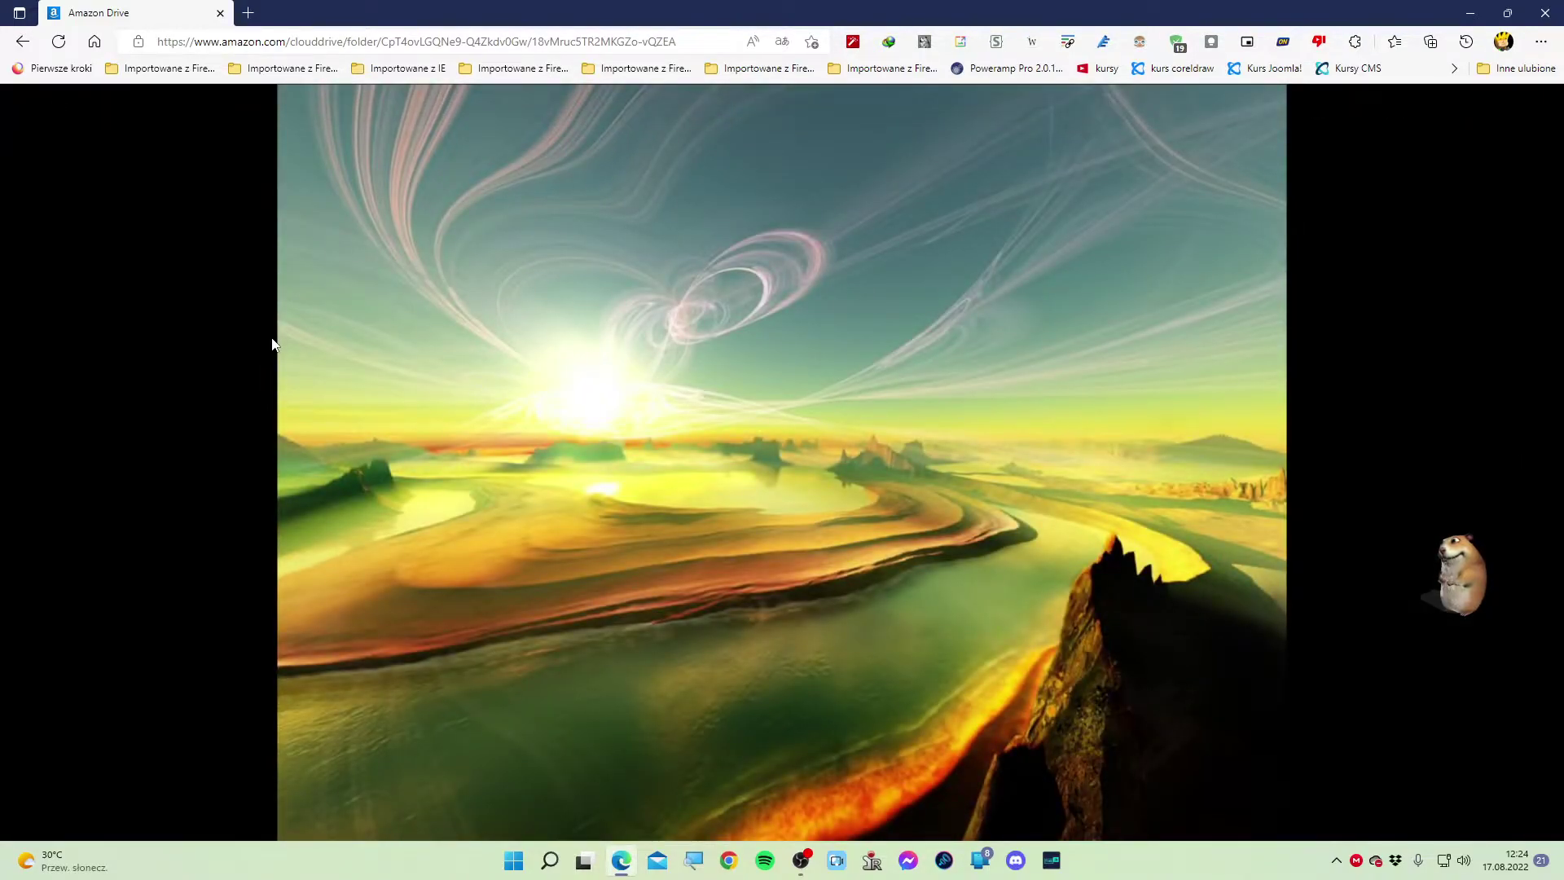
pyautogui.press('Right')
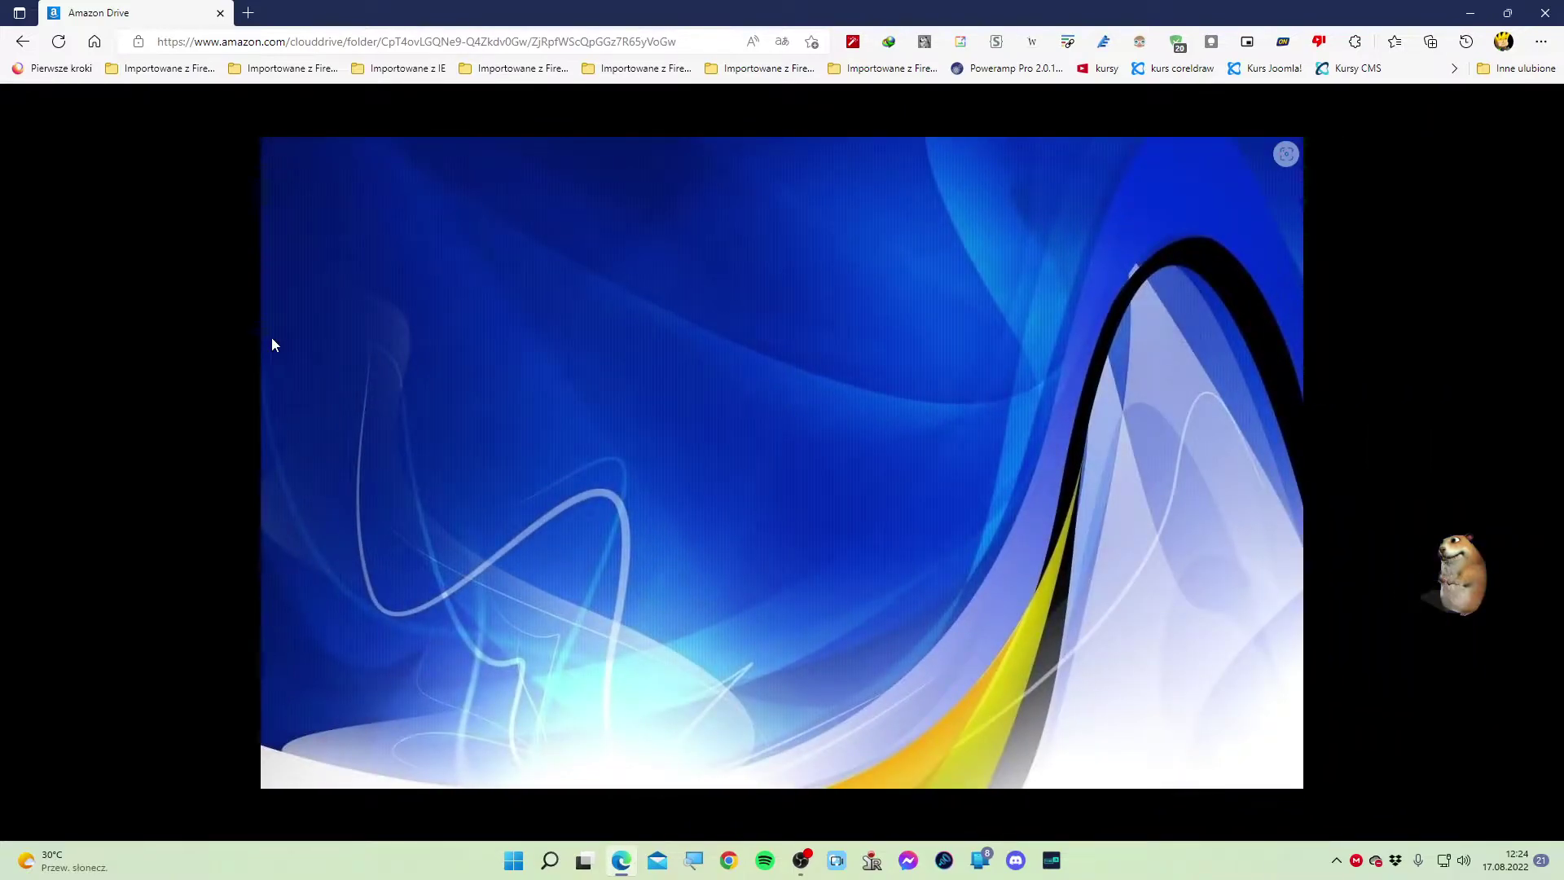
pyautogui.press('Right')
pyautogui.press('Right')
pyautogui.press('Left')
pyautogui.press('Left')
pyautogui.press('Left')
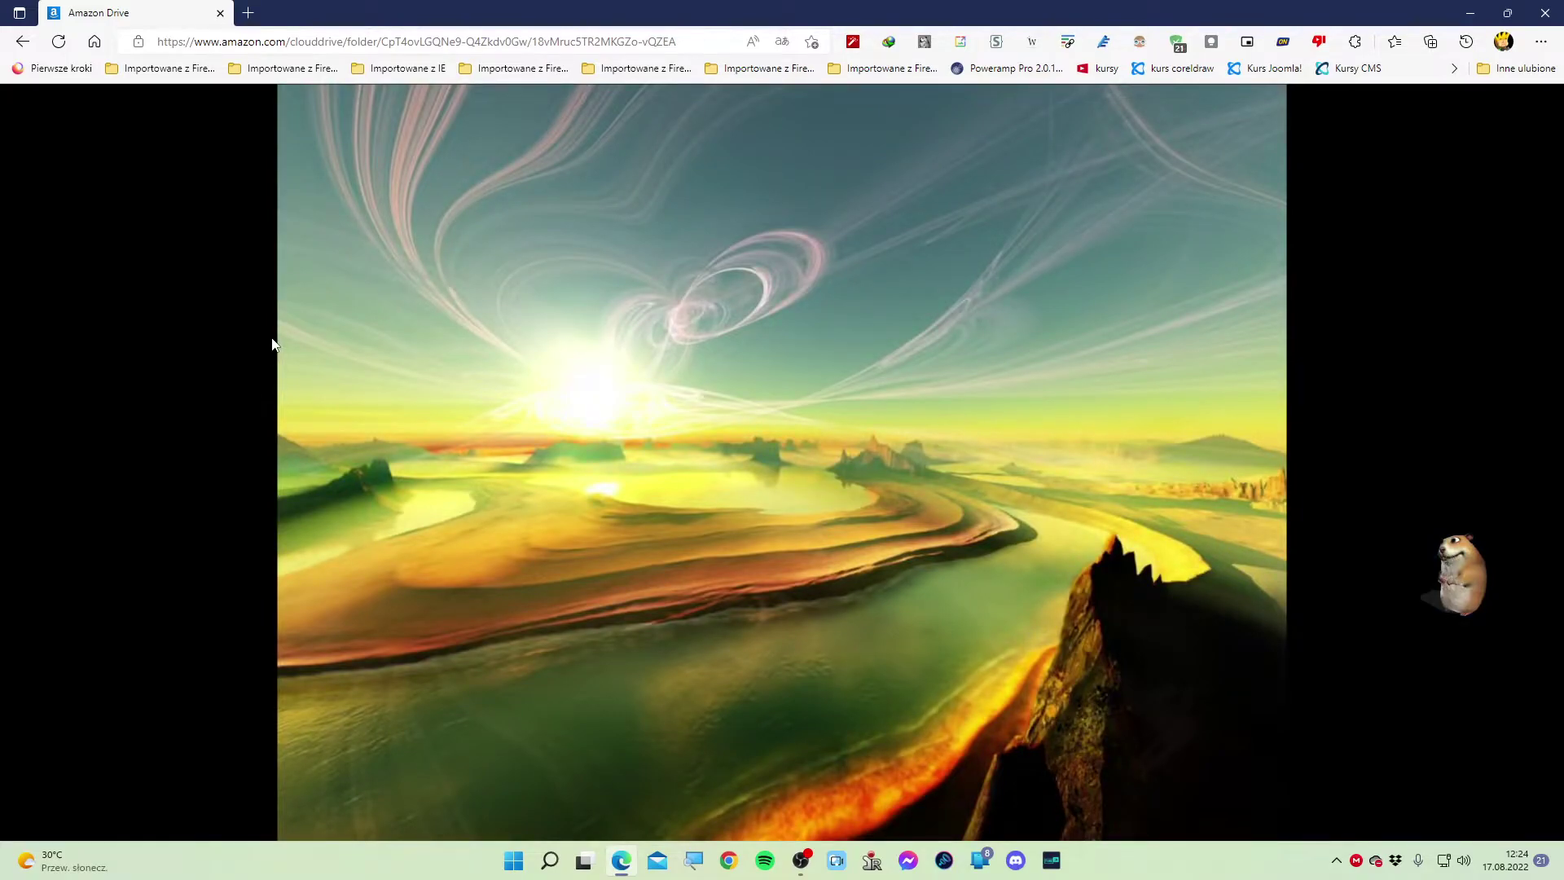
pyautogui.press('Escape')
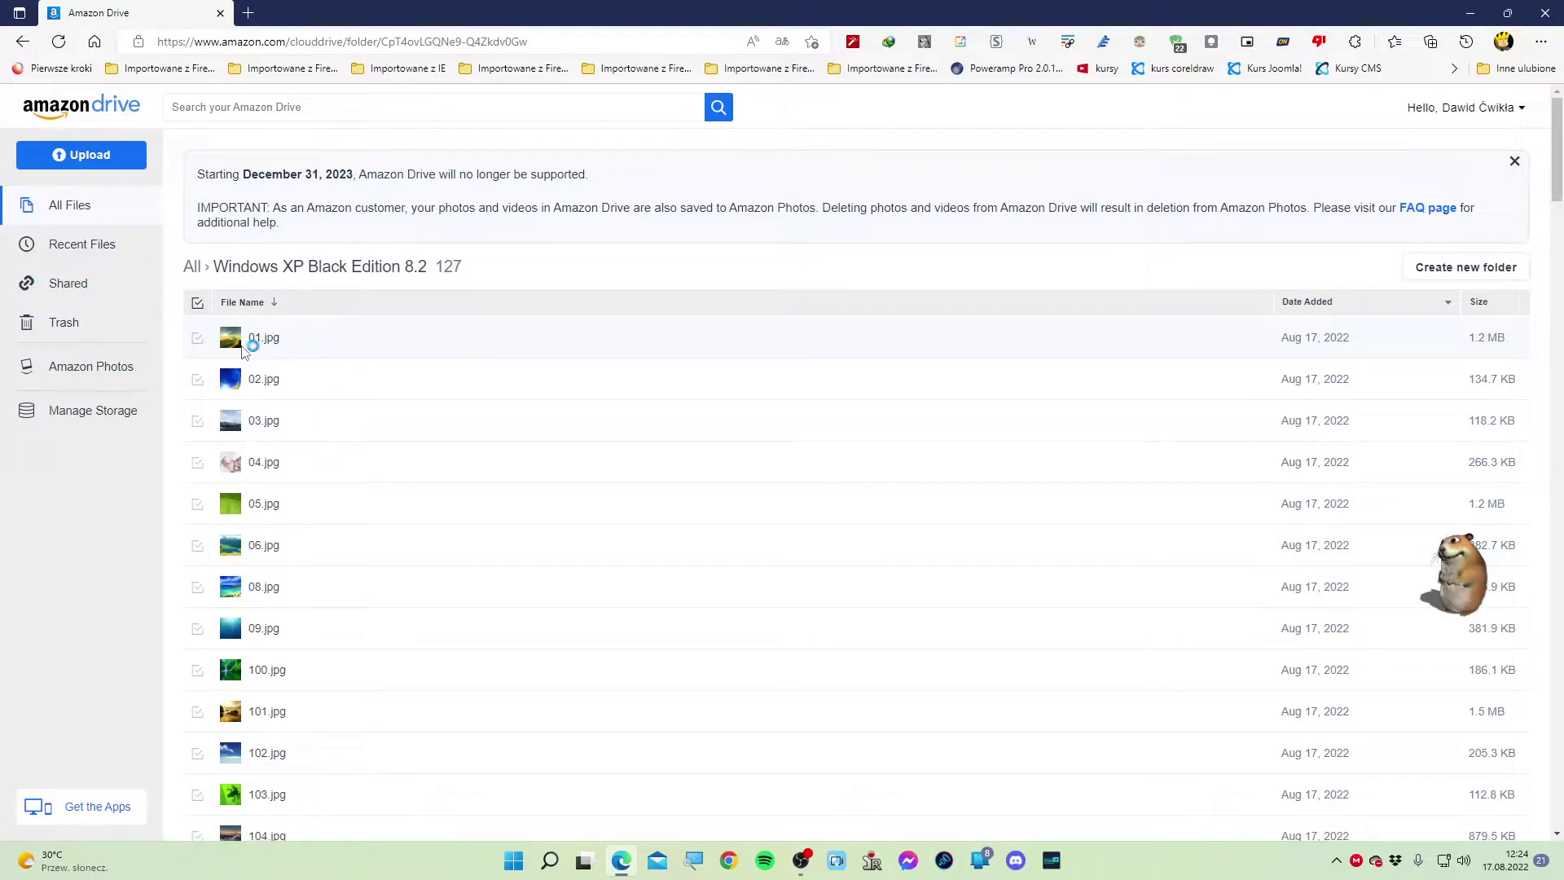
# Select 01.jpg and examine its Link, Email and Facebook sharing options, closing the Share dialog without sharing
pyautogui.scroll(-5, 277, 339)
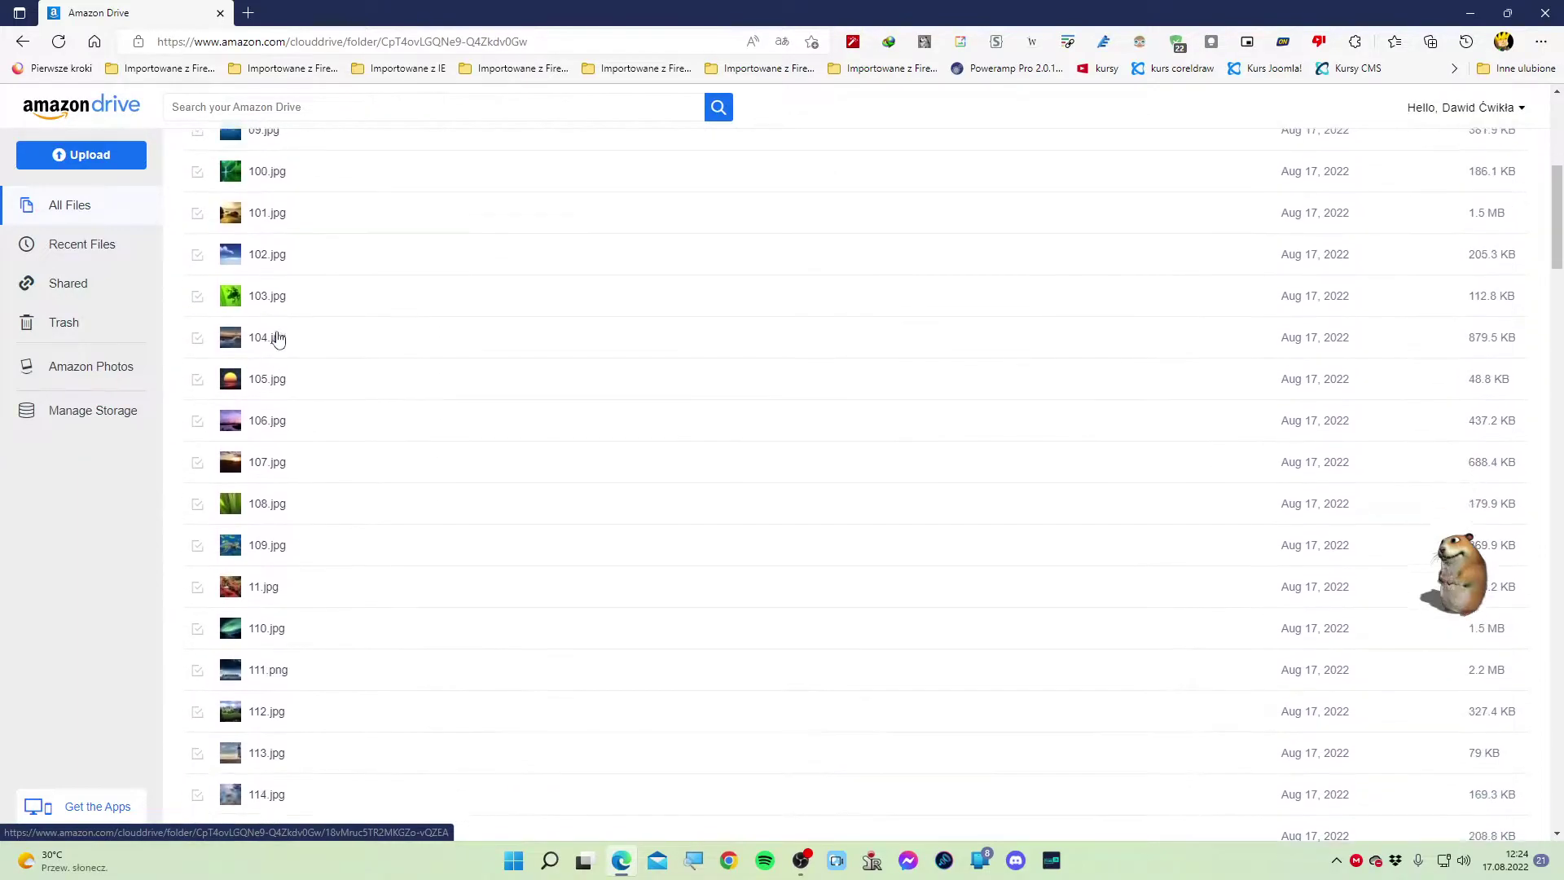
pyautogui.scroll(5, 278, 339)
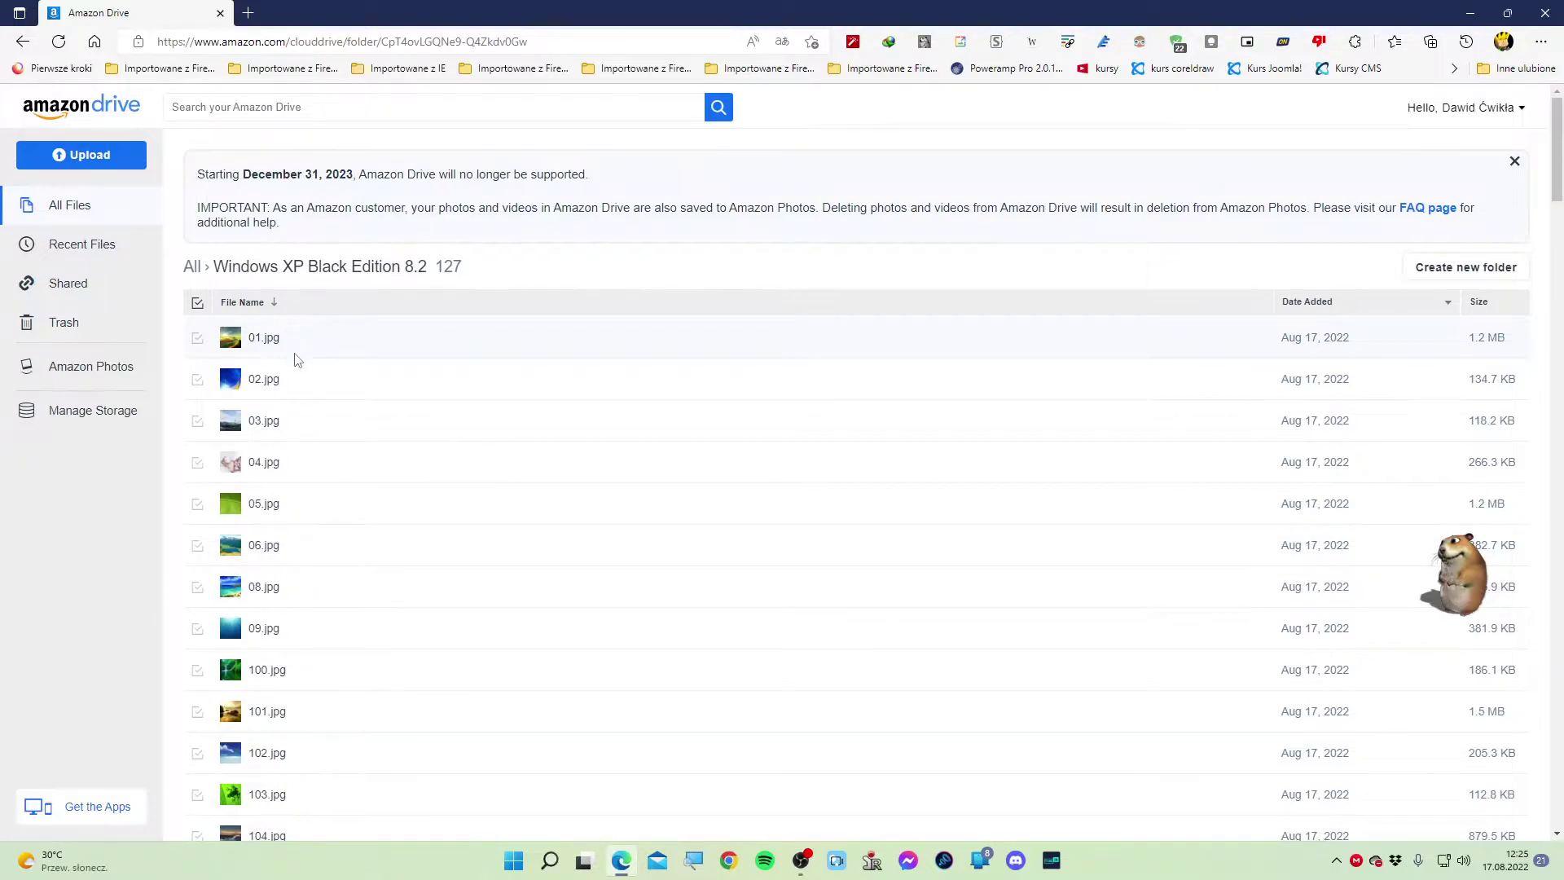
pyautogui.scroll(-3, 293, 356)
pyautogui.scroll(3, 297, 361)
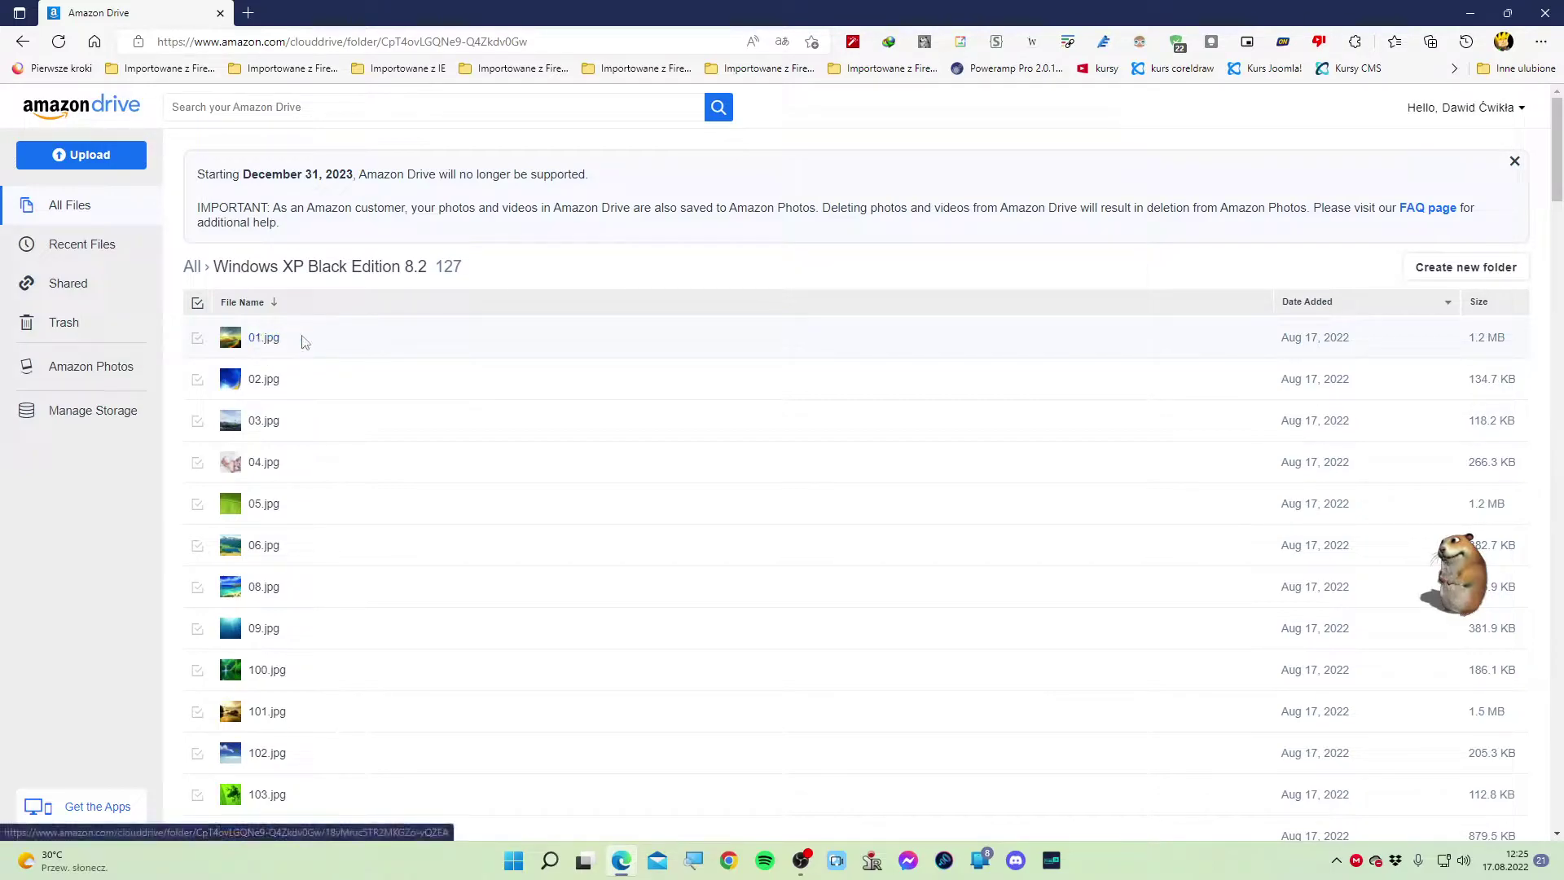
pyautogui.click(359, 340)
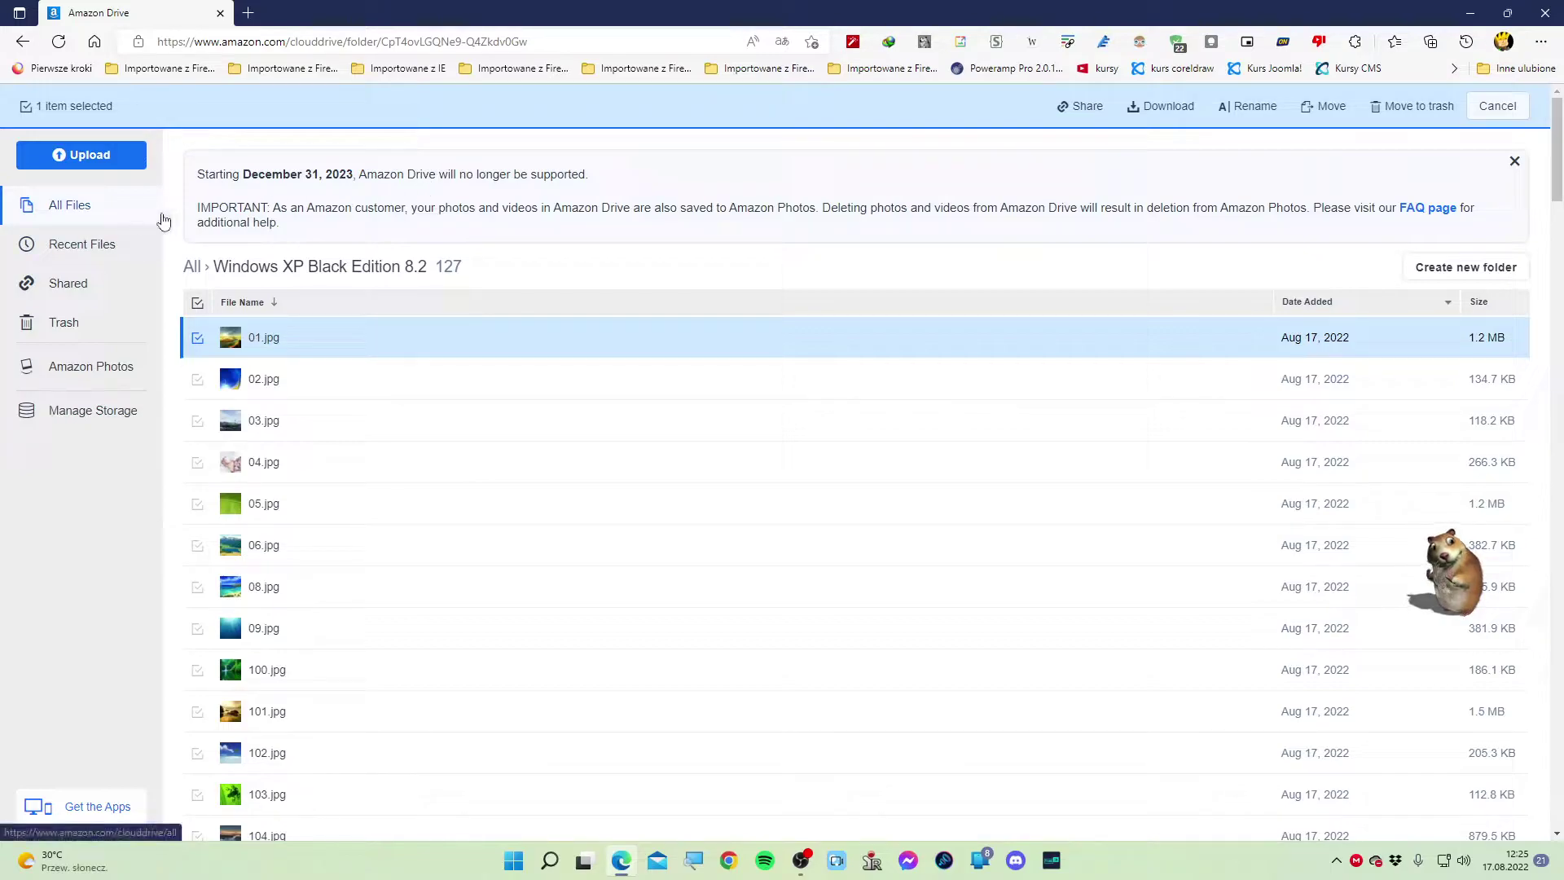
pyautogui.click(1064, 111)
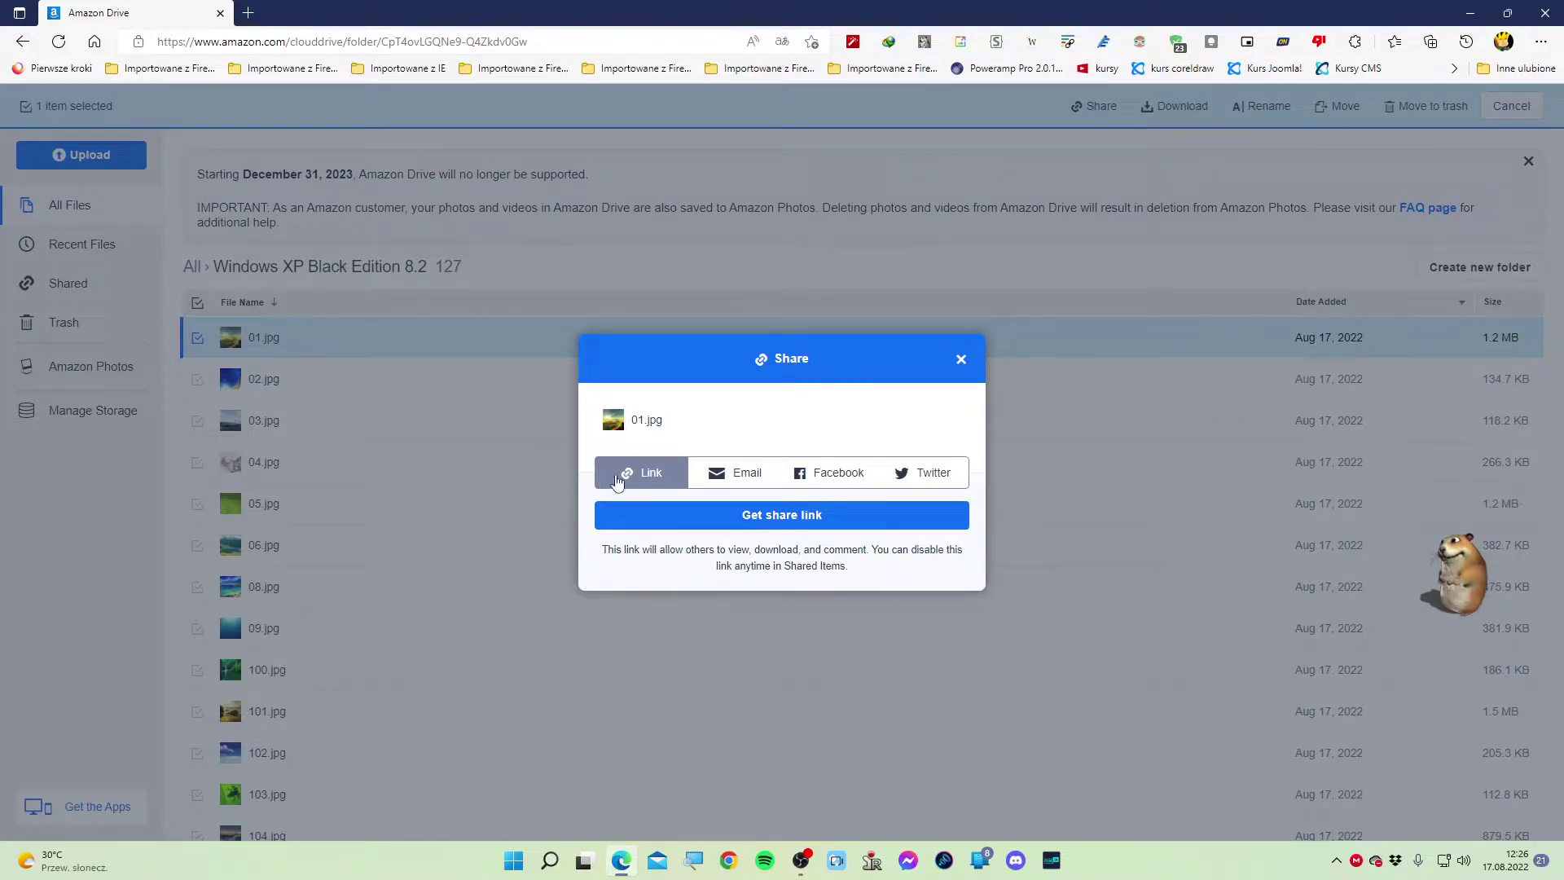
pyautogui.click(737, 479)
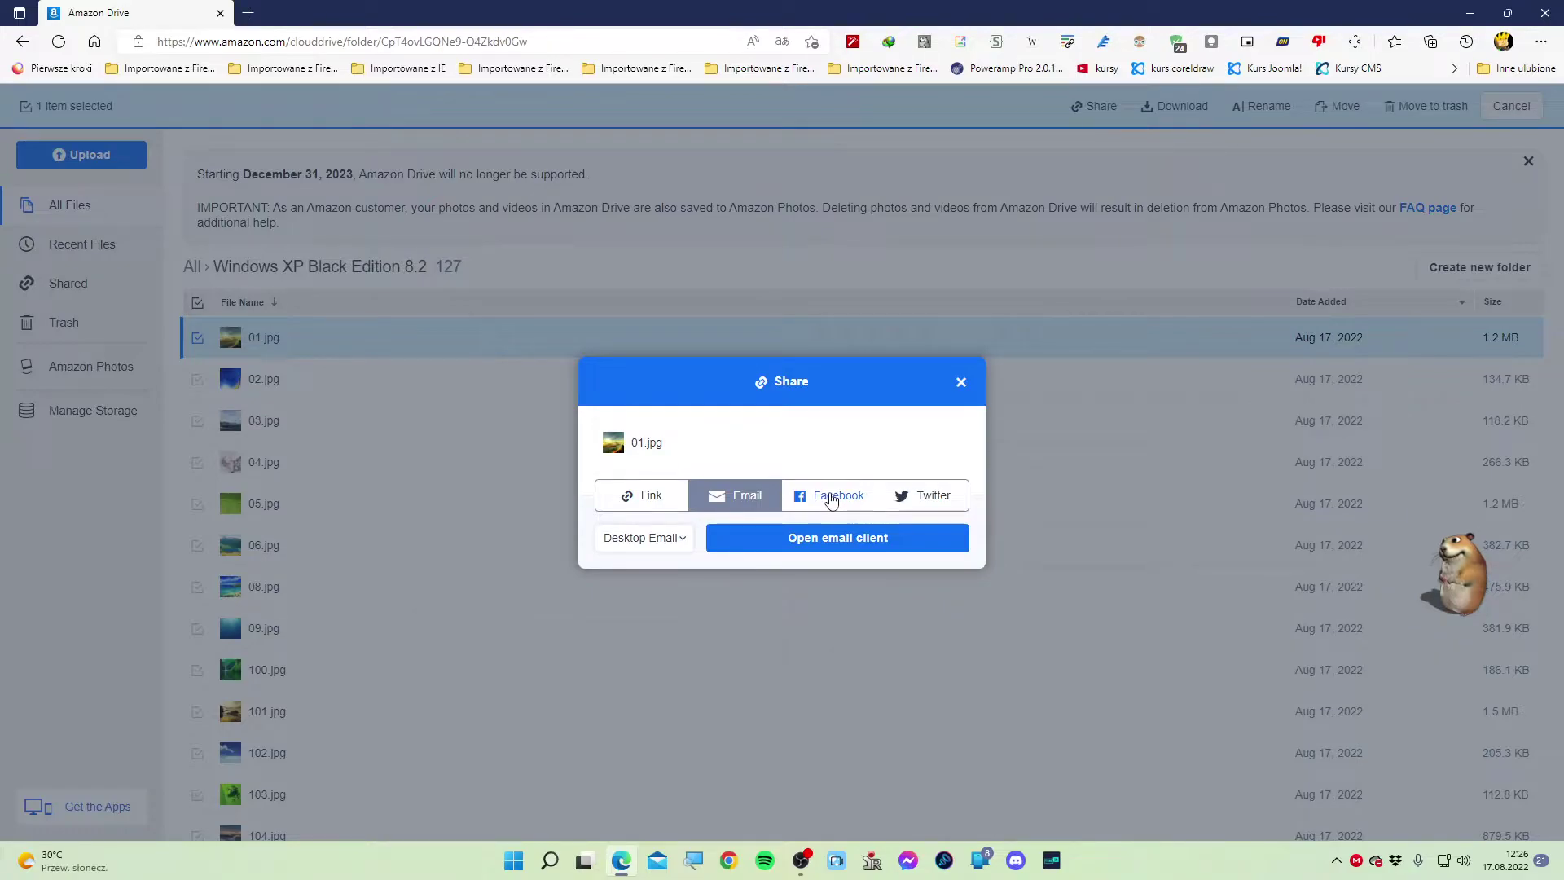
pyautogui.click(637, 497)
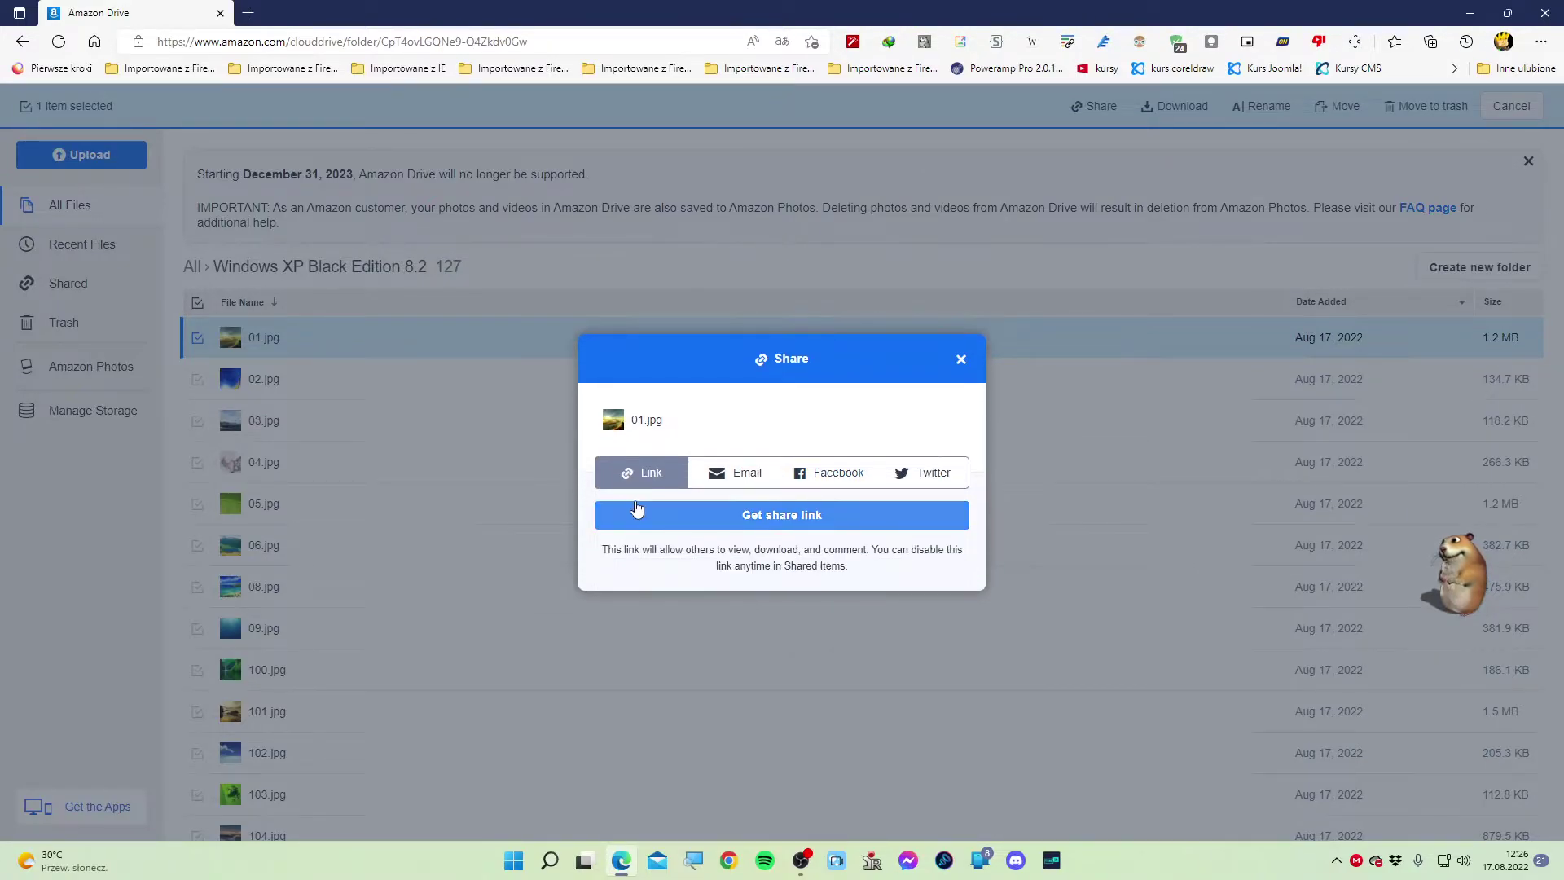
pyautogui.click(831, 478)
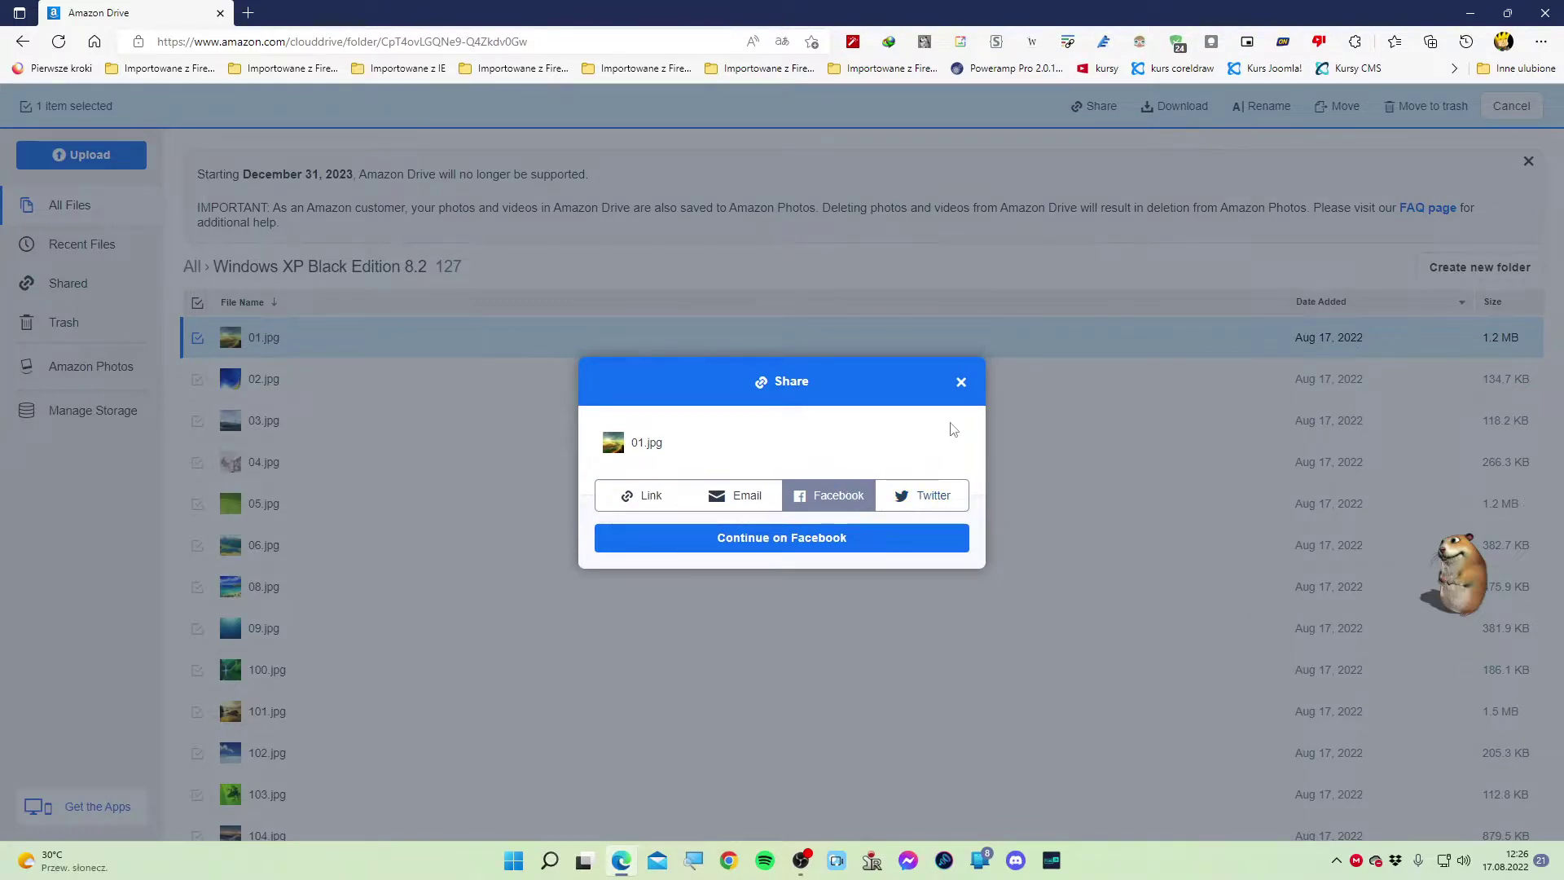
pyautogui.click(962, 382)
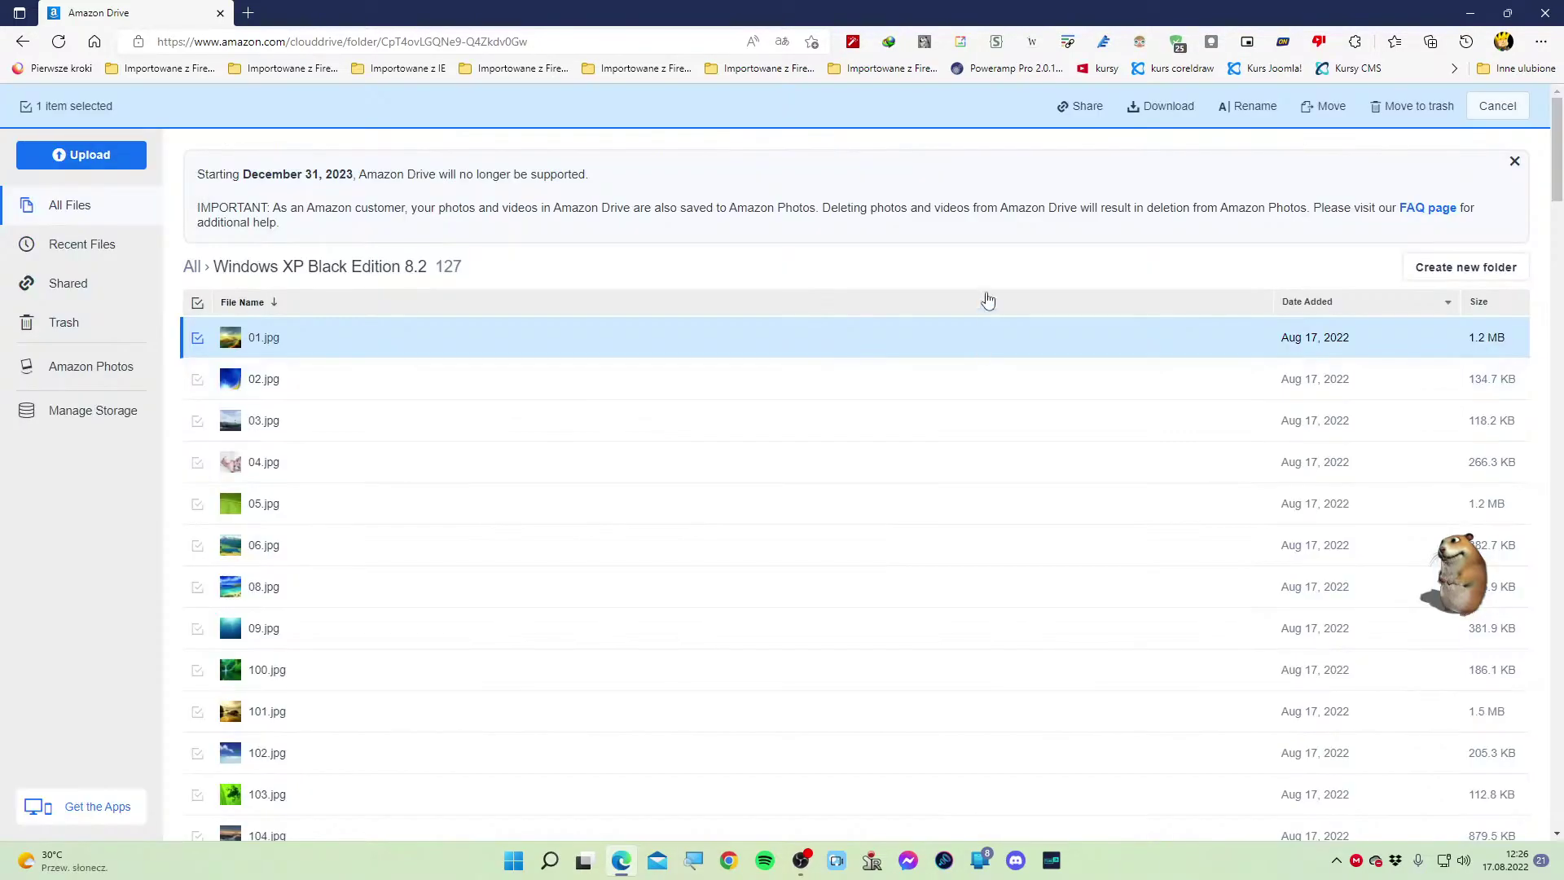
# Request a download of 01.jpg and open its Rename dialog, dismissing both without saving or renaming the file
pyautogui.click(1154, 109)
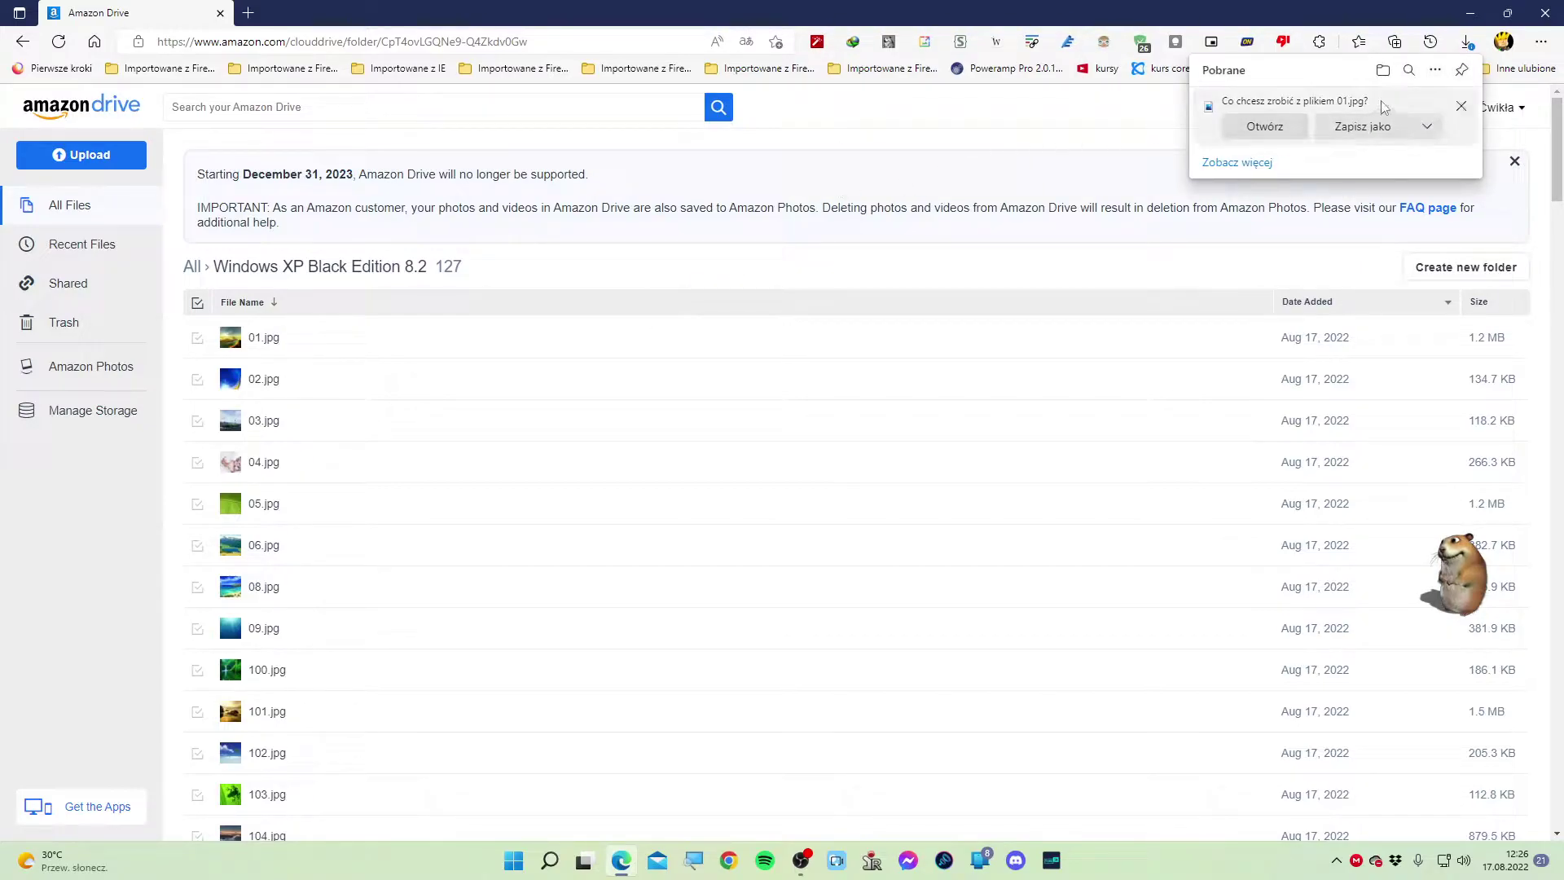
pyautogui.click(1475, 239)
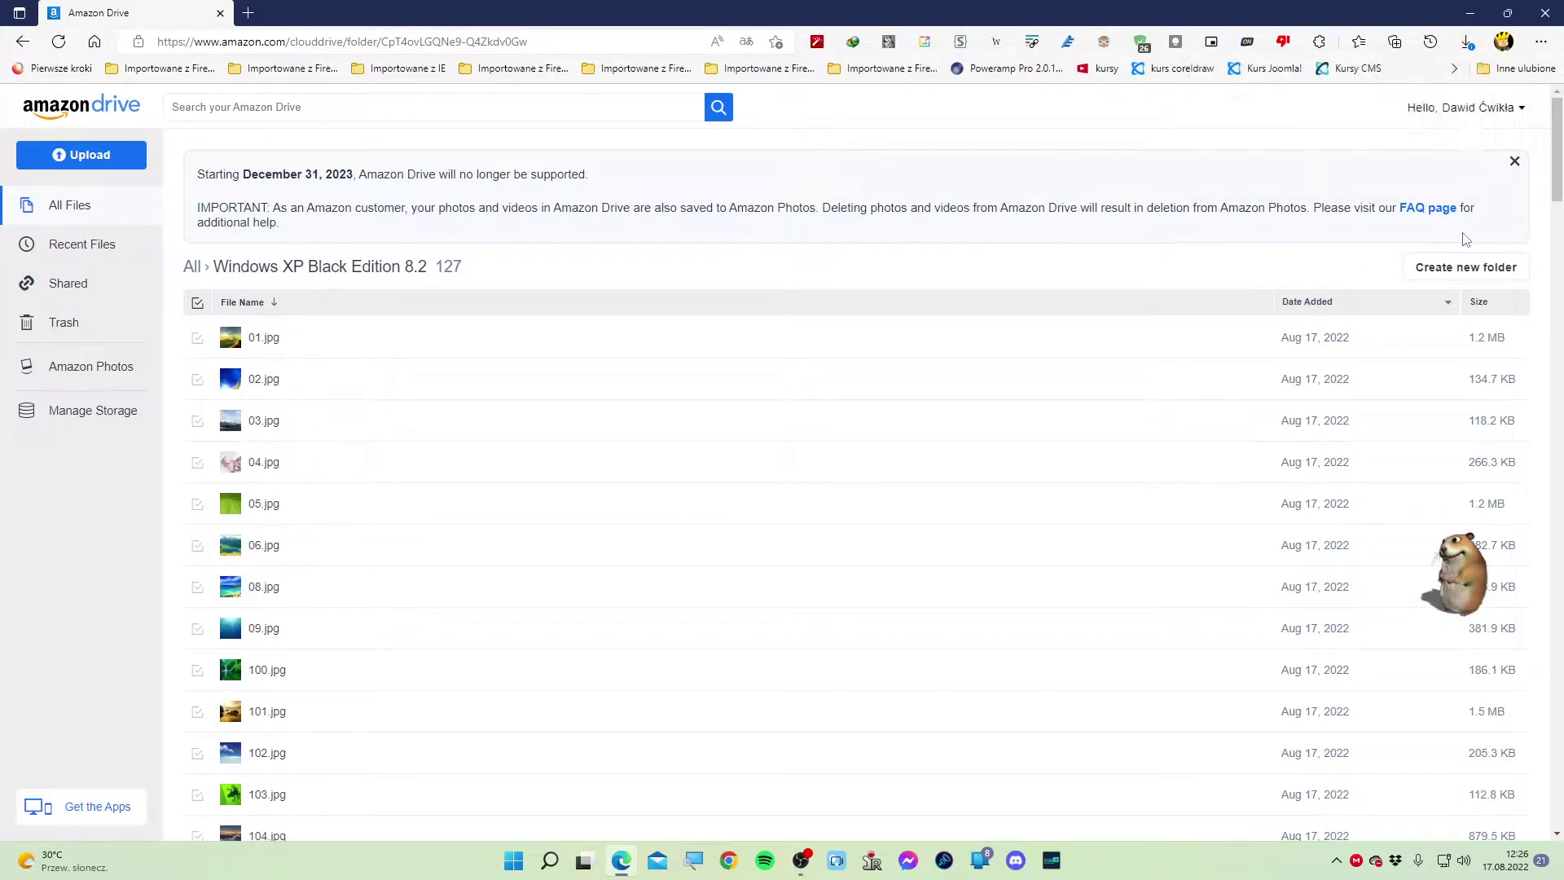
pyautogui.click(309, 340)
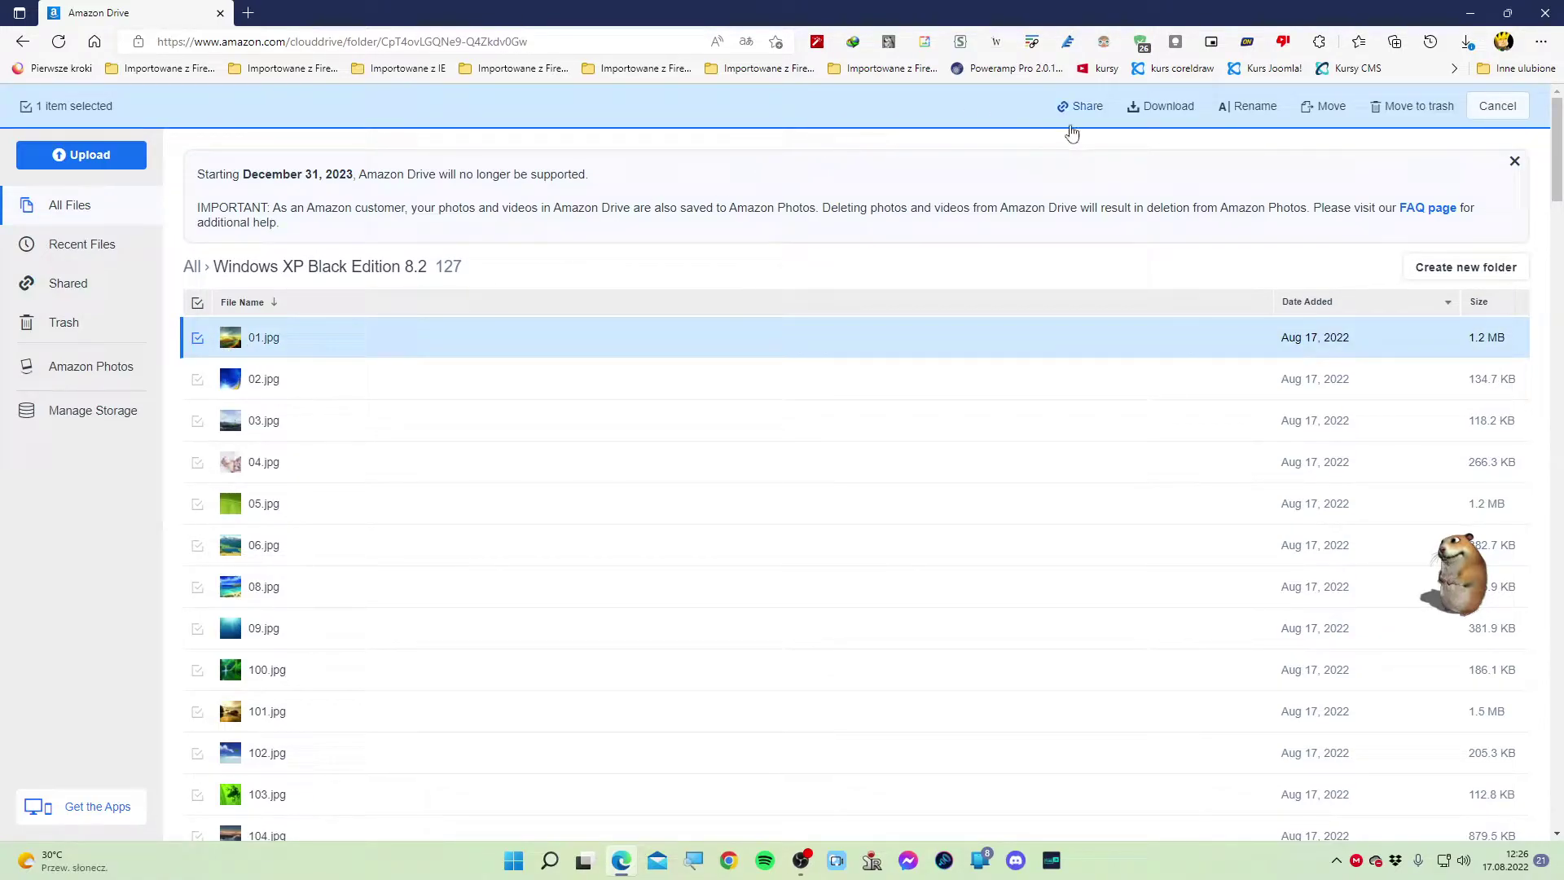
pyautogui.click(1231, 107)
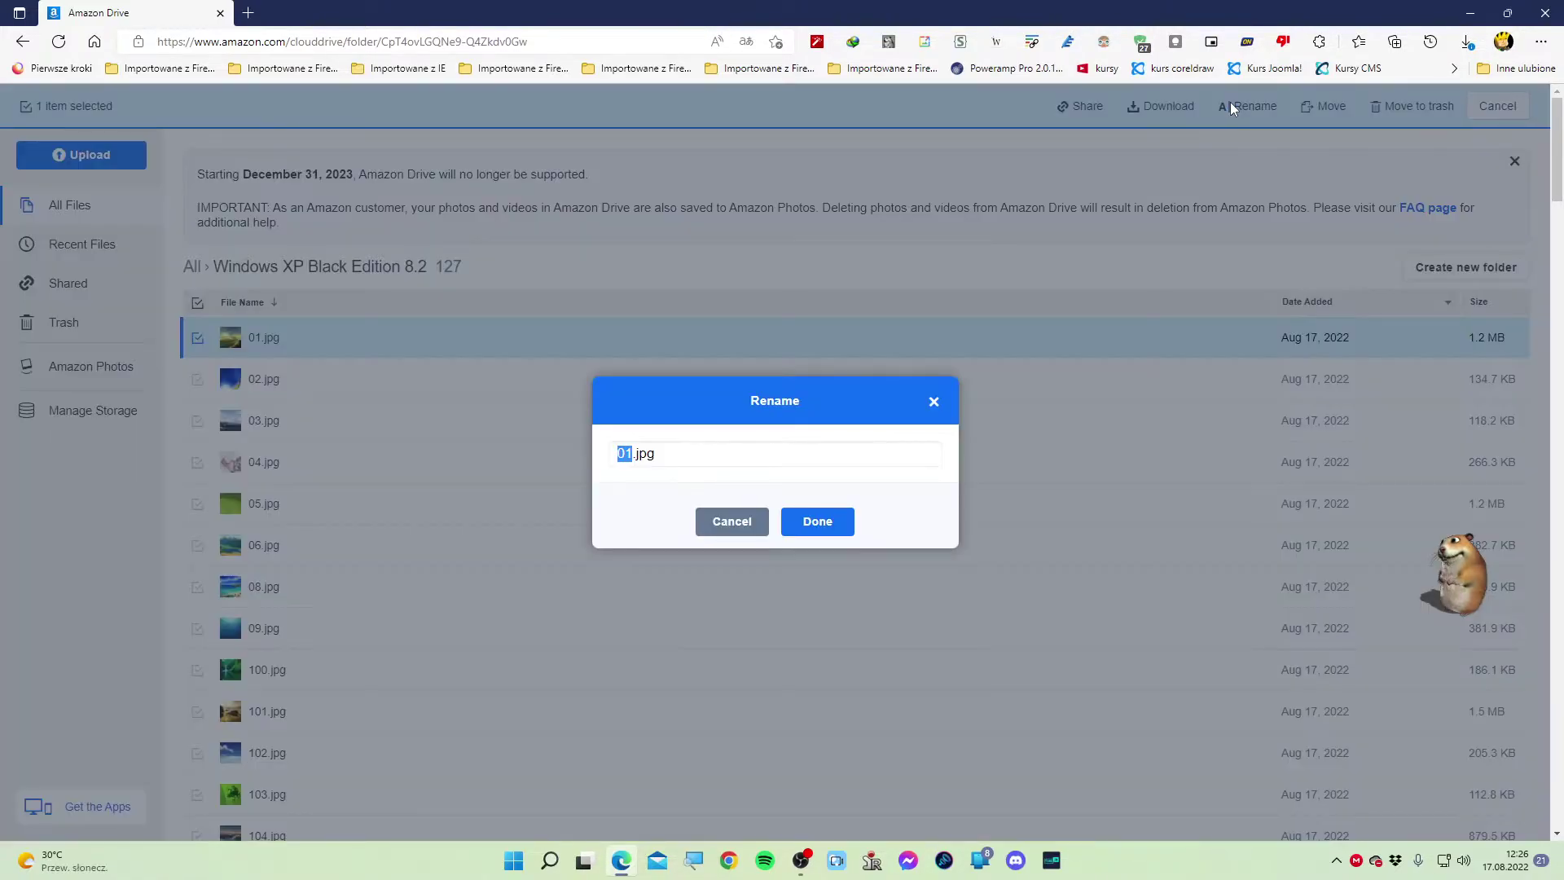
pyautogui.click(724, 523)
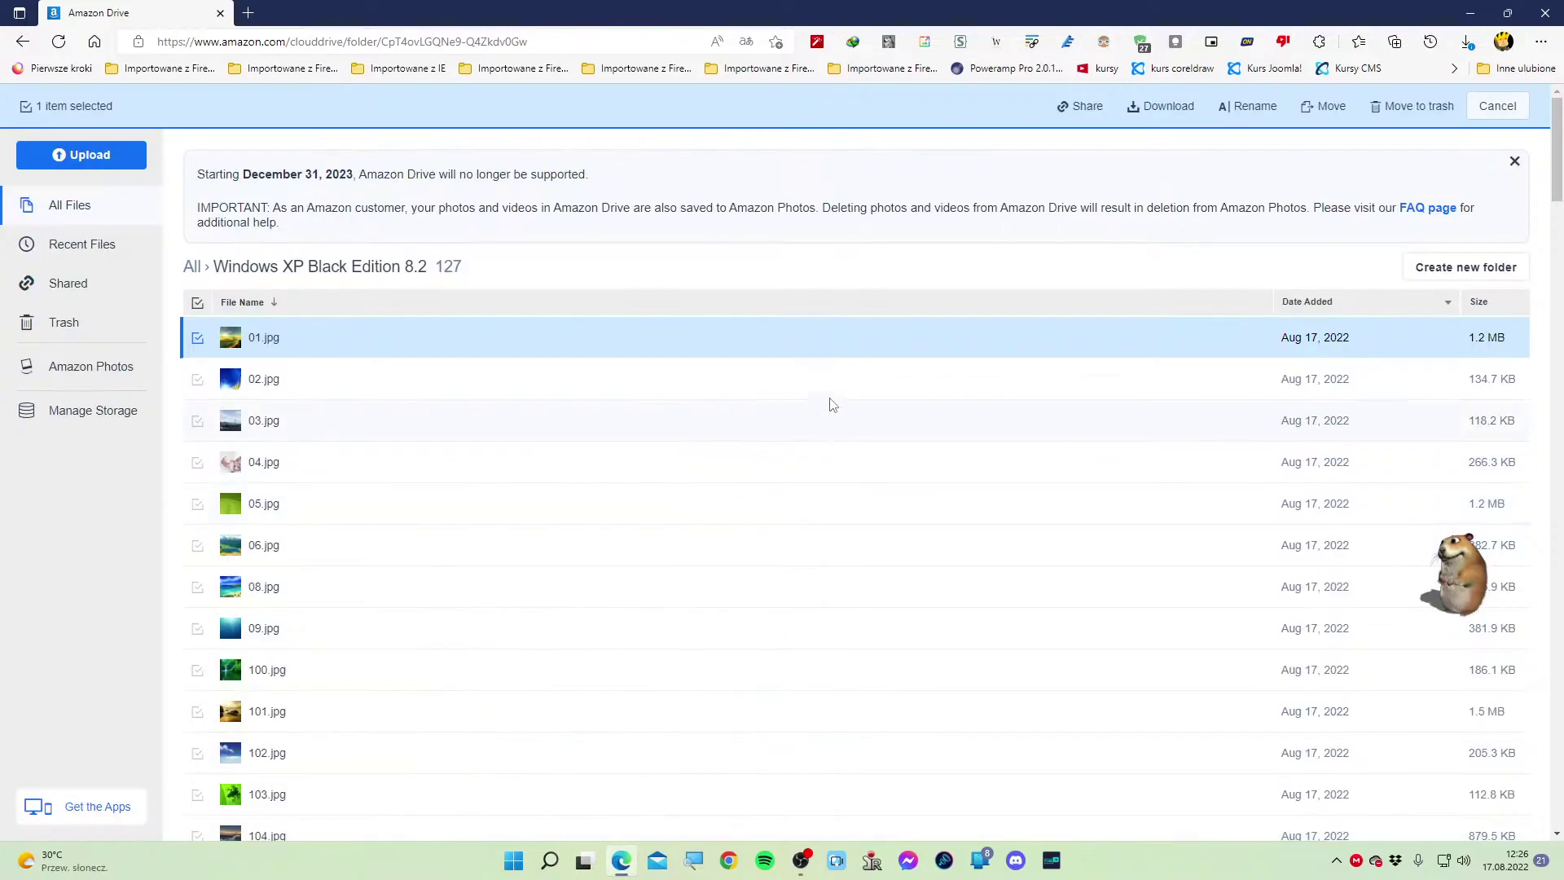
# Examine the Move dialog for 01.jpg, close it without moving the file, and clear the selection
pyautogui.click(1324, 114)
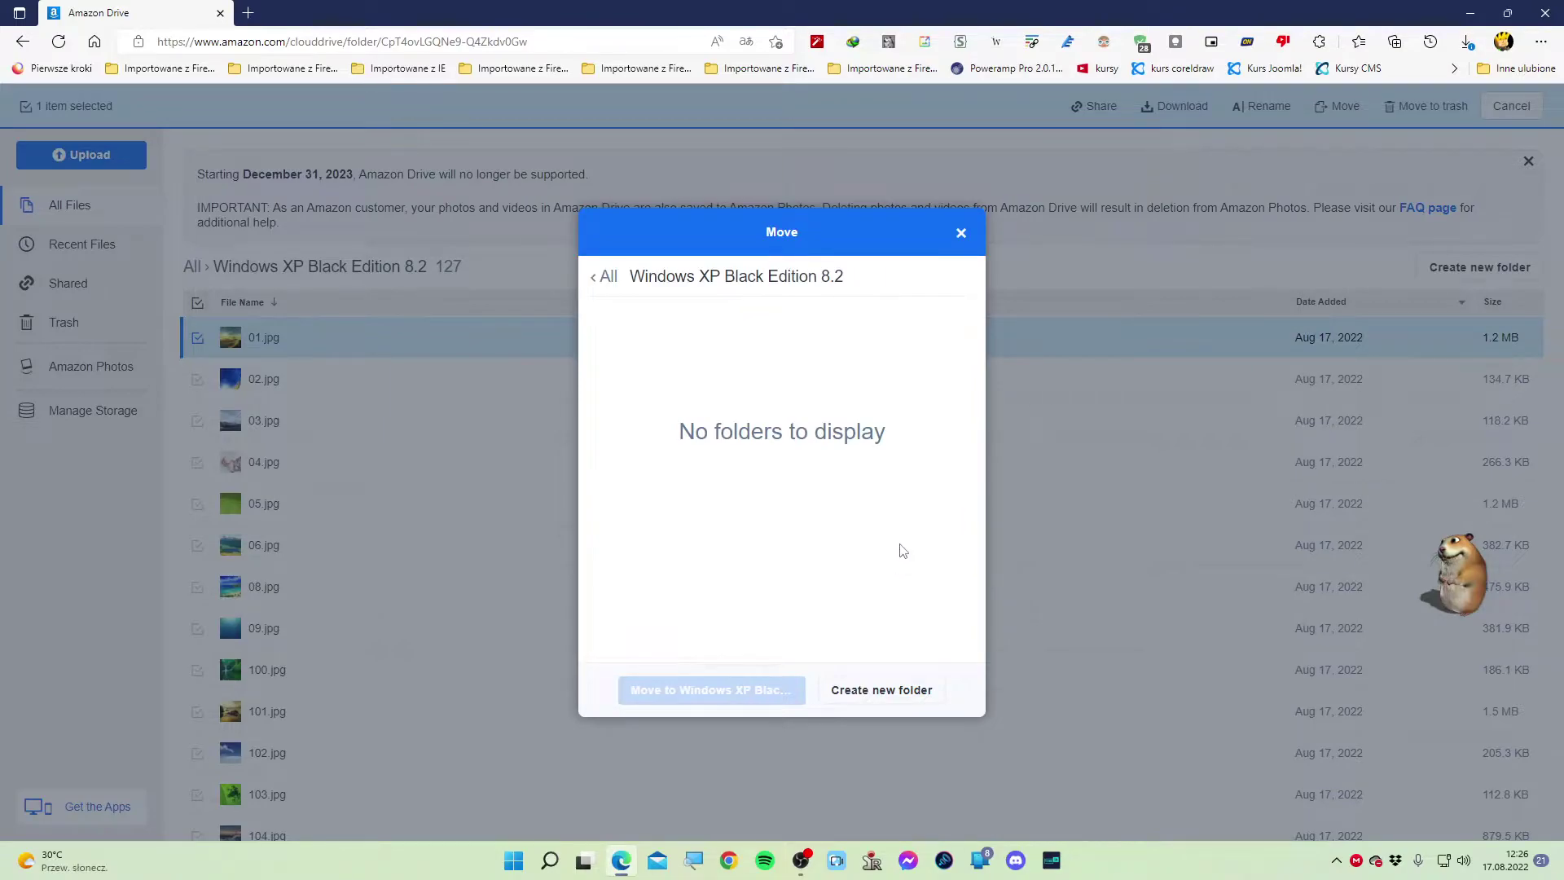
pyautogui.click(961, 234)
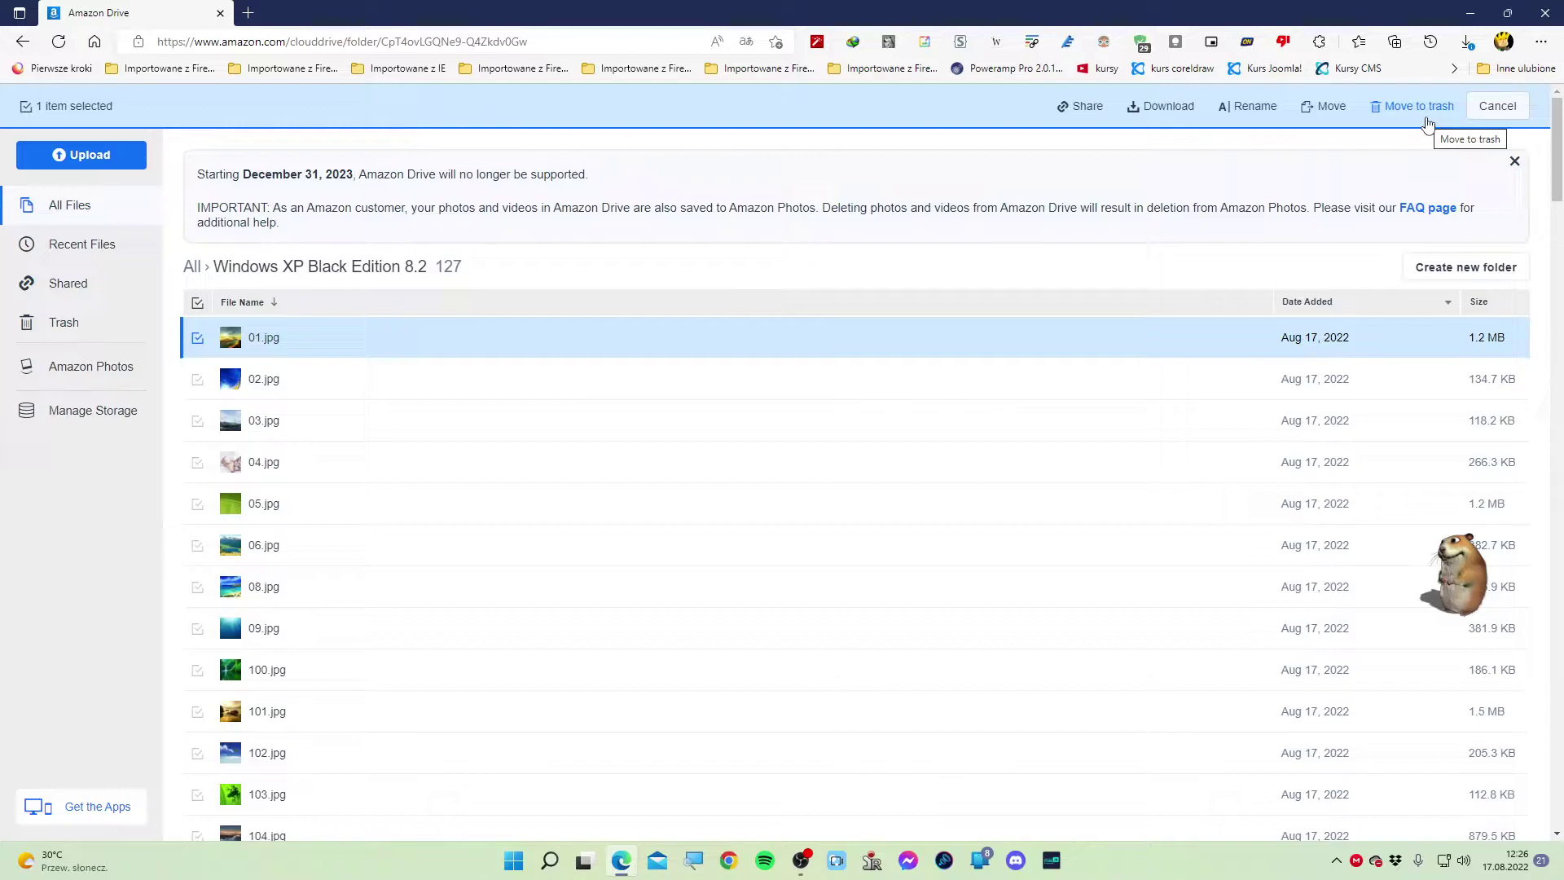
pyautogui.click(1497, 107)
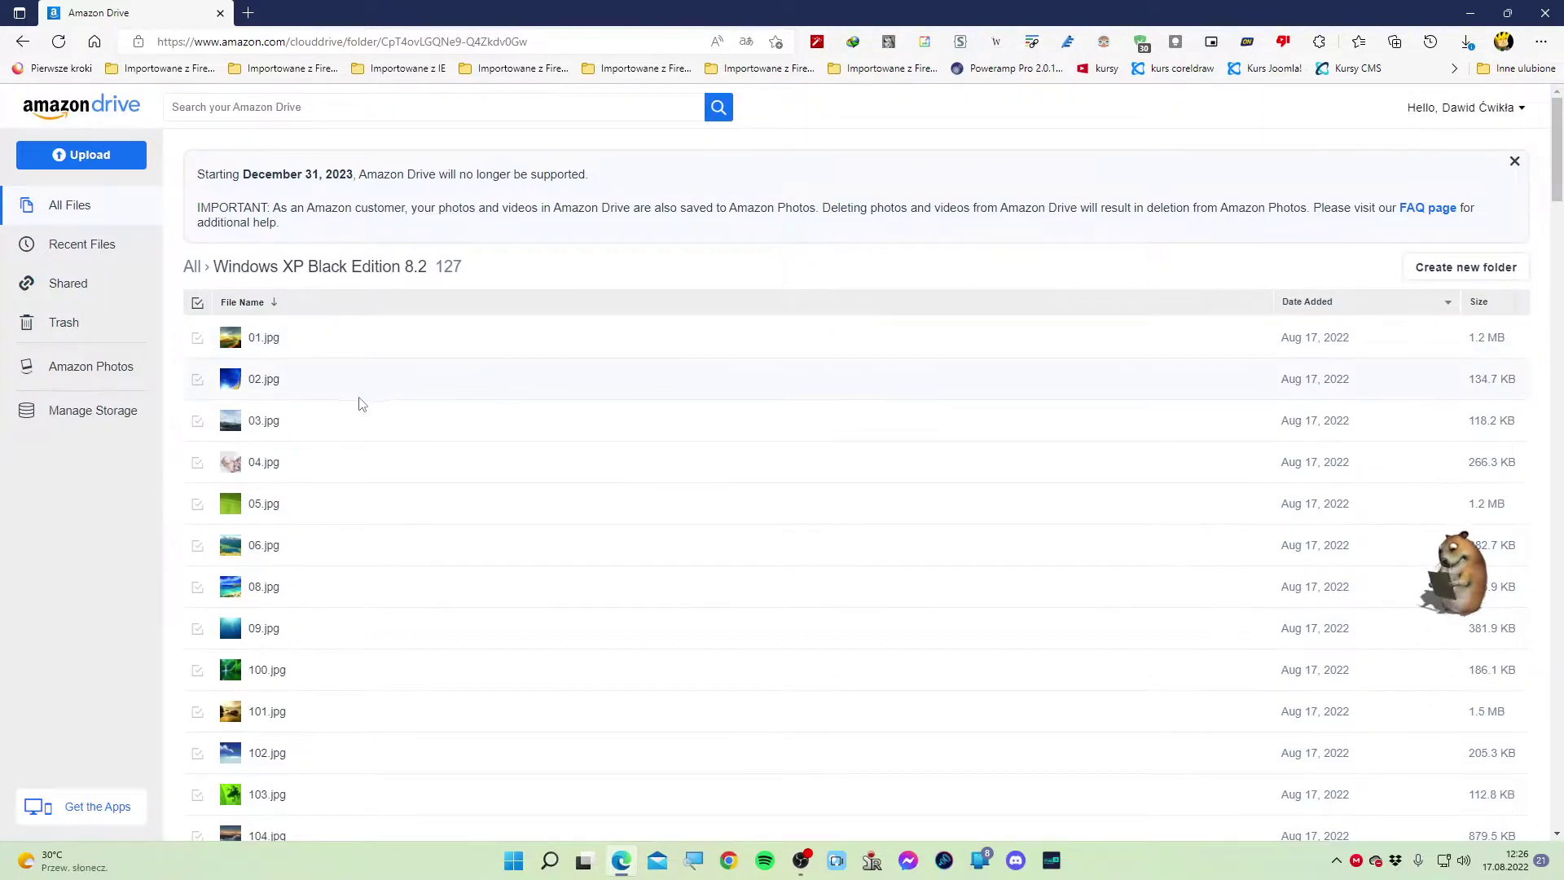
# Try selecting several images starting with 01.jpg, 02.jpg and 03.jpg, clear the selection, and return to All Files
pyautogui.click(200, 340)
pyautogui.click(198, 381)
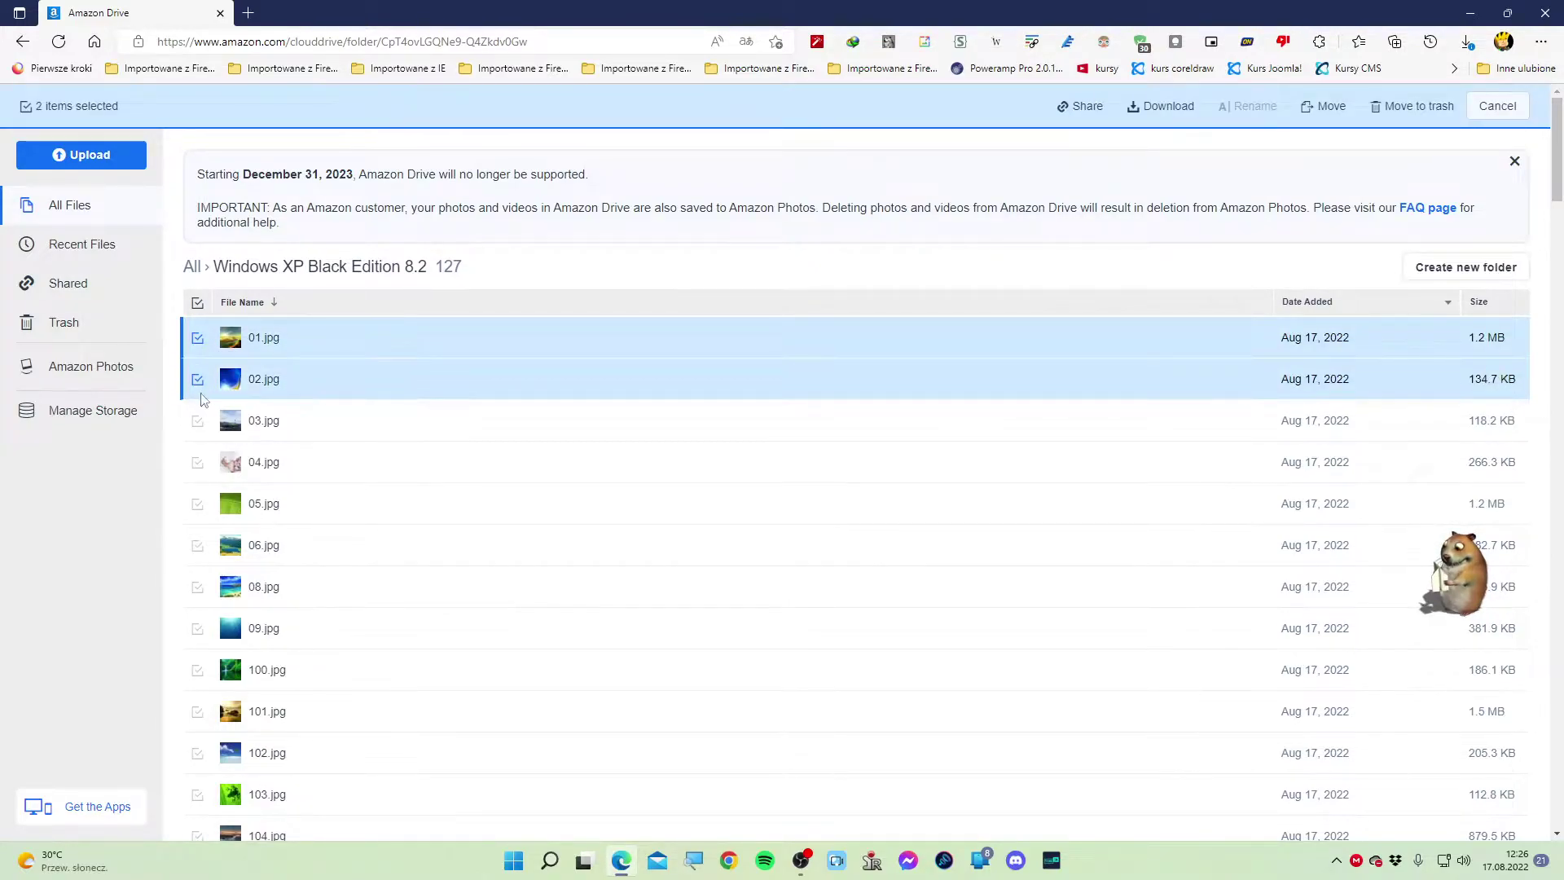
pyautogui.click(201, 421)
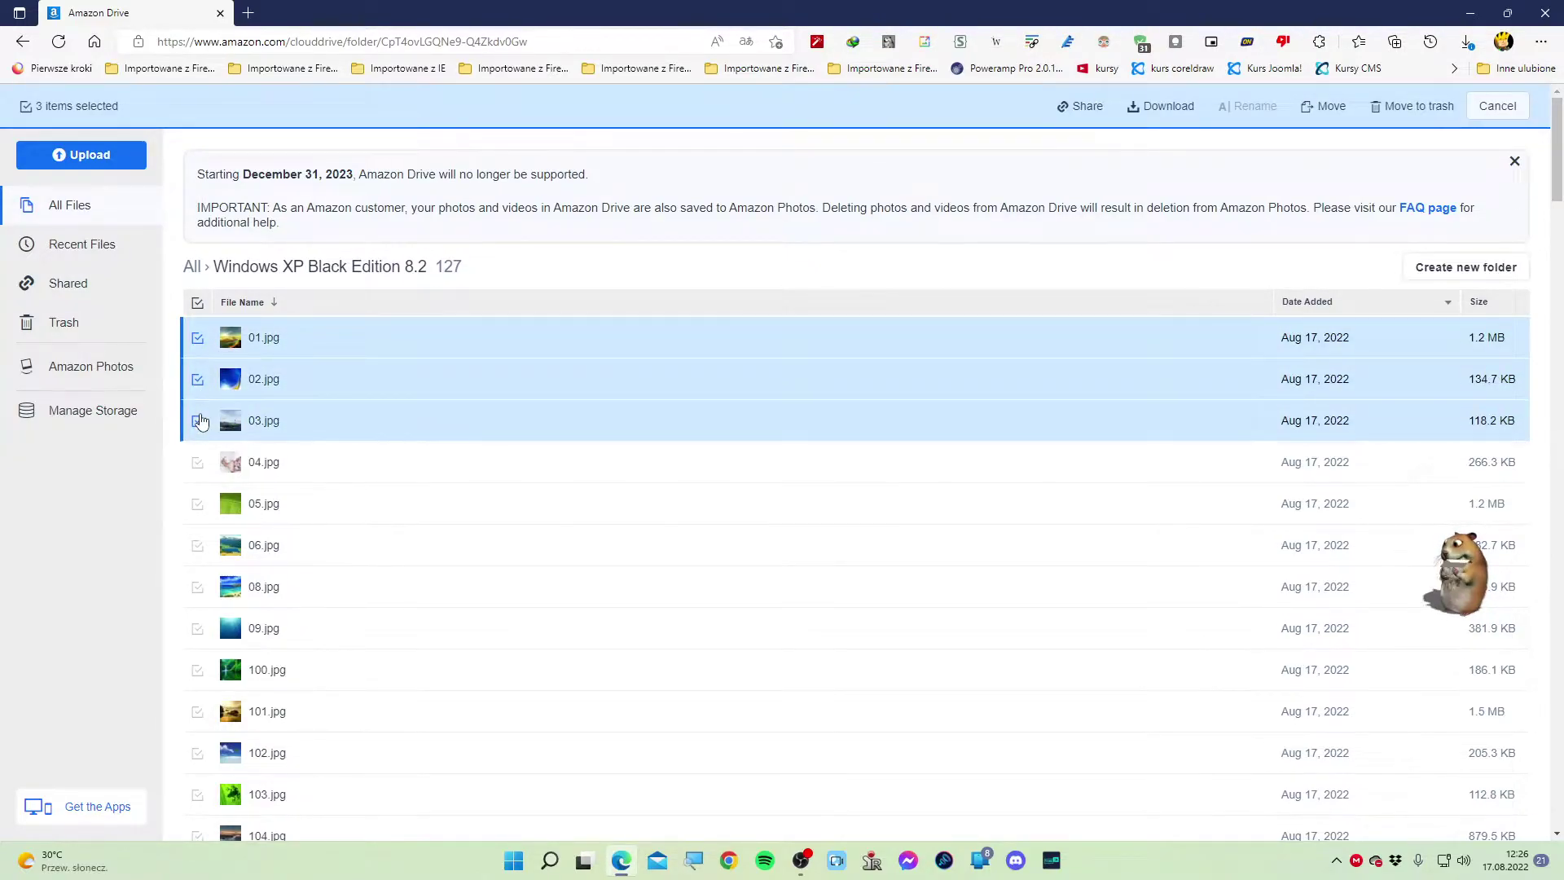
pyautogui.click(206, 462)
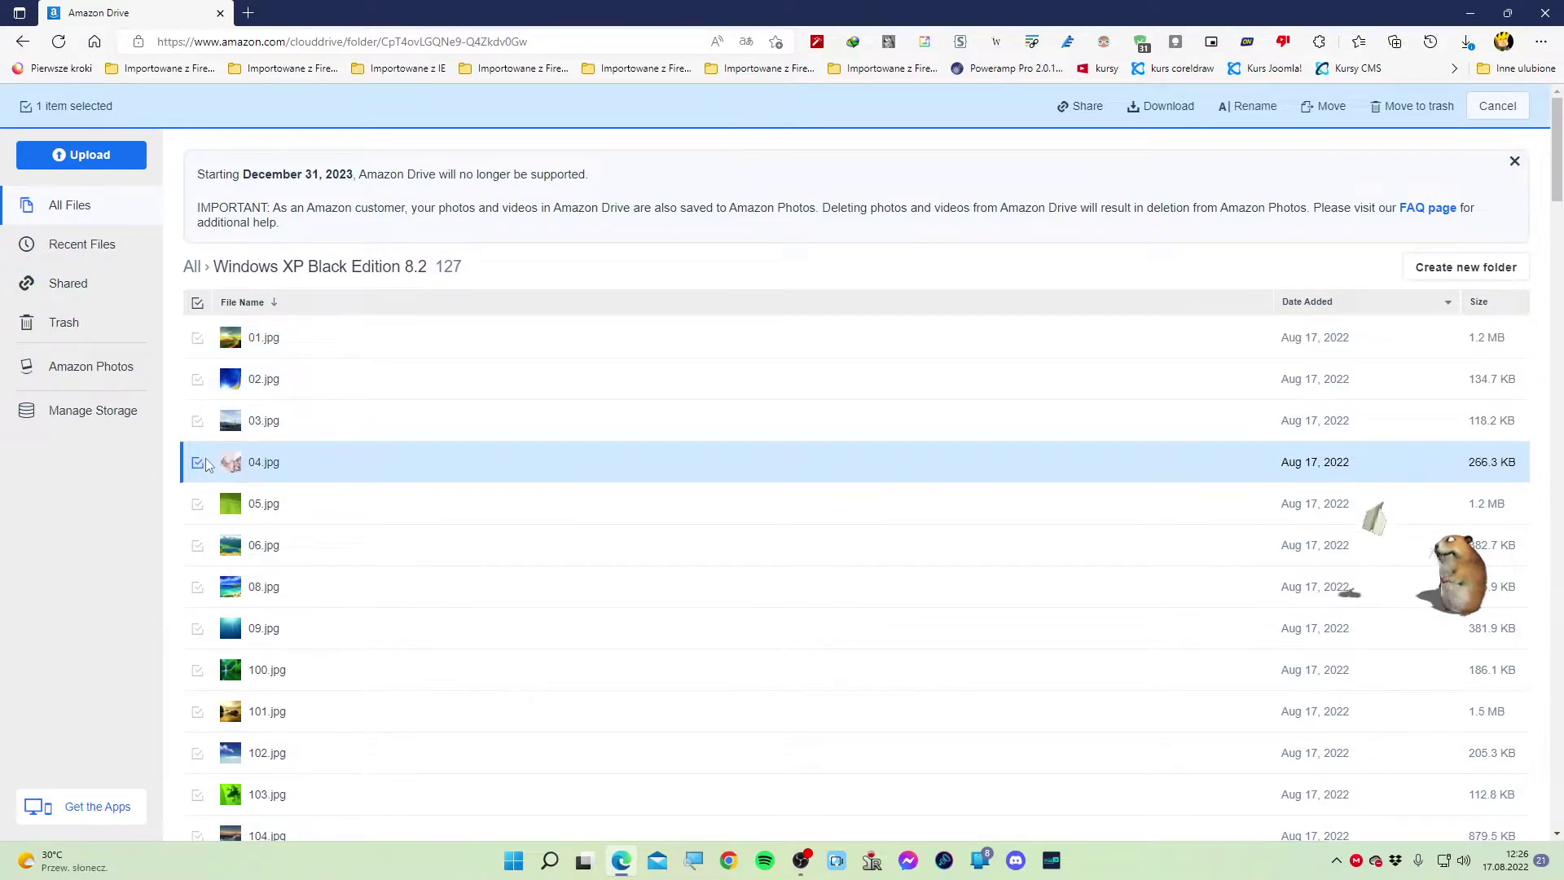
pyautogui.click(635, 356)
pyautogui.press('Escape')
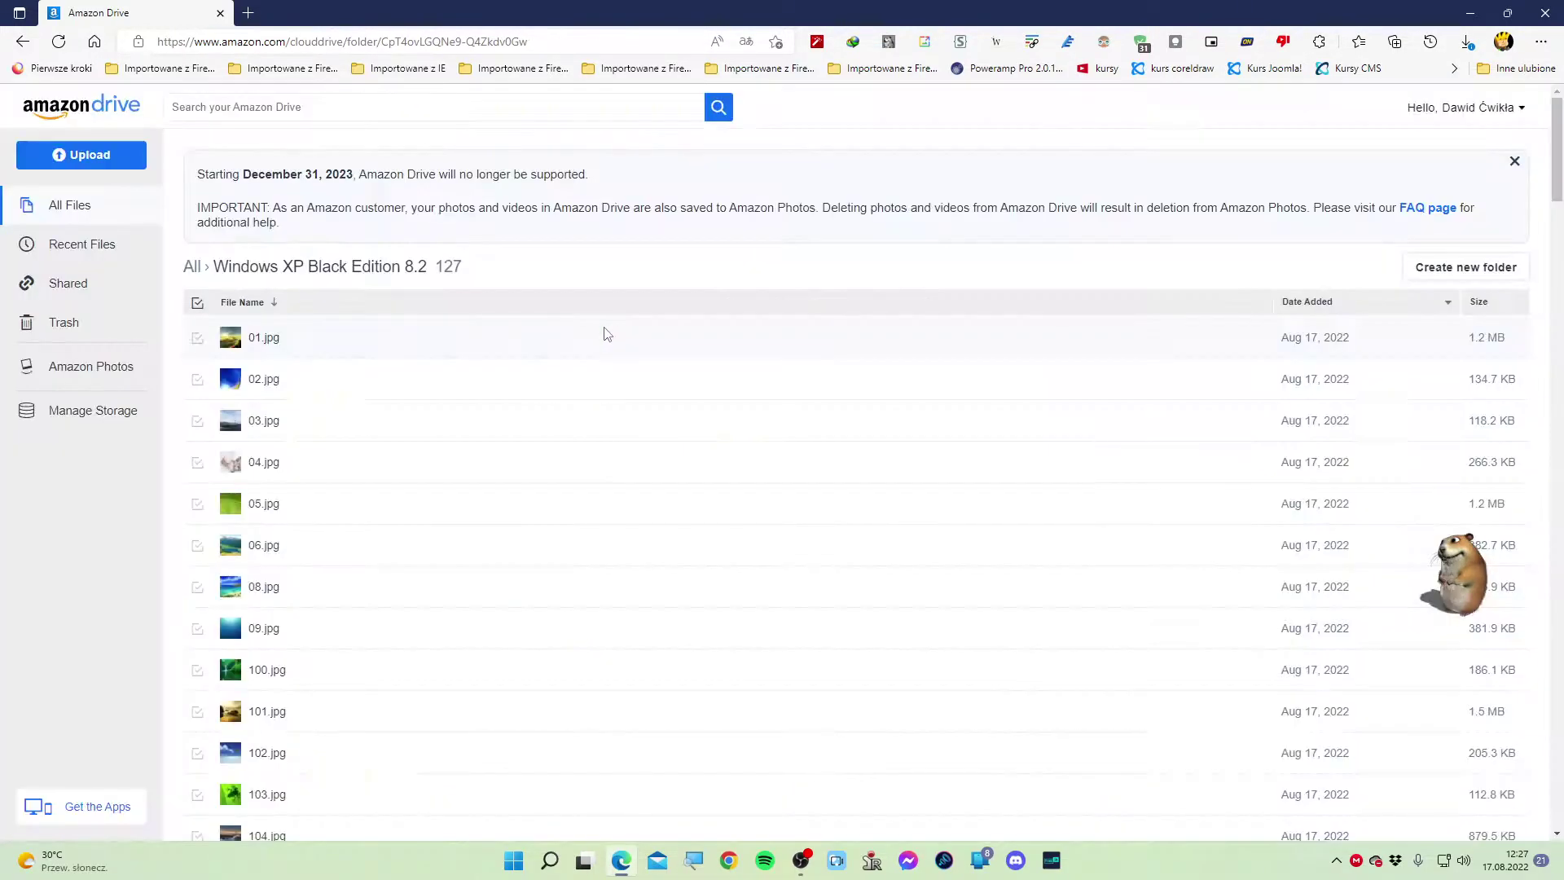
pyautogui.click(70, 206)
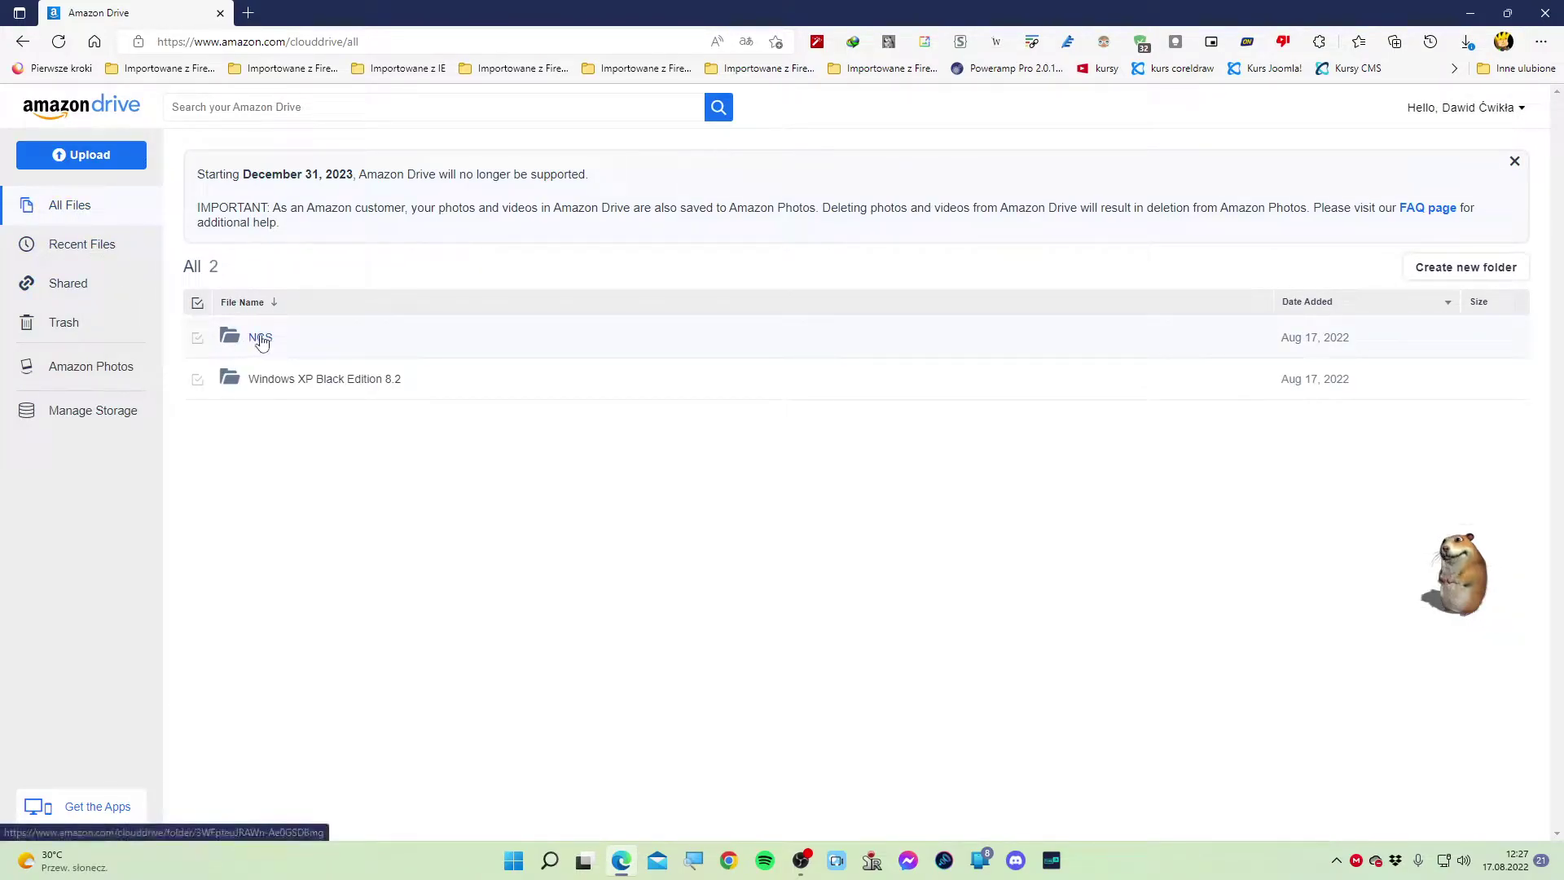
# Select the NCS folder and view its sharing options, closing the Share dialog without sharing
pyautogui.click(199, 340)
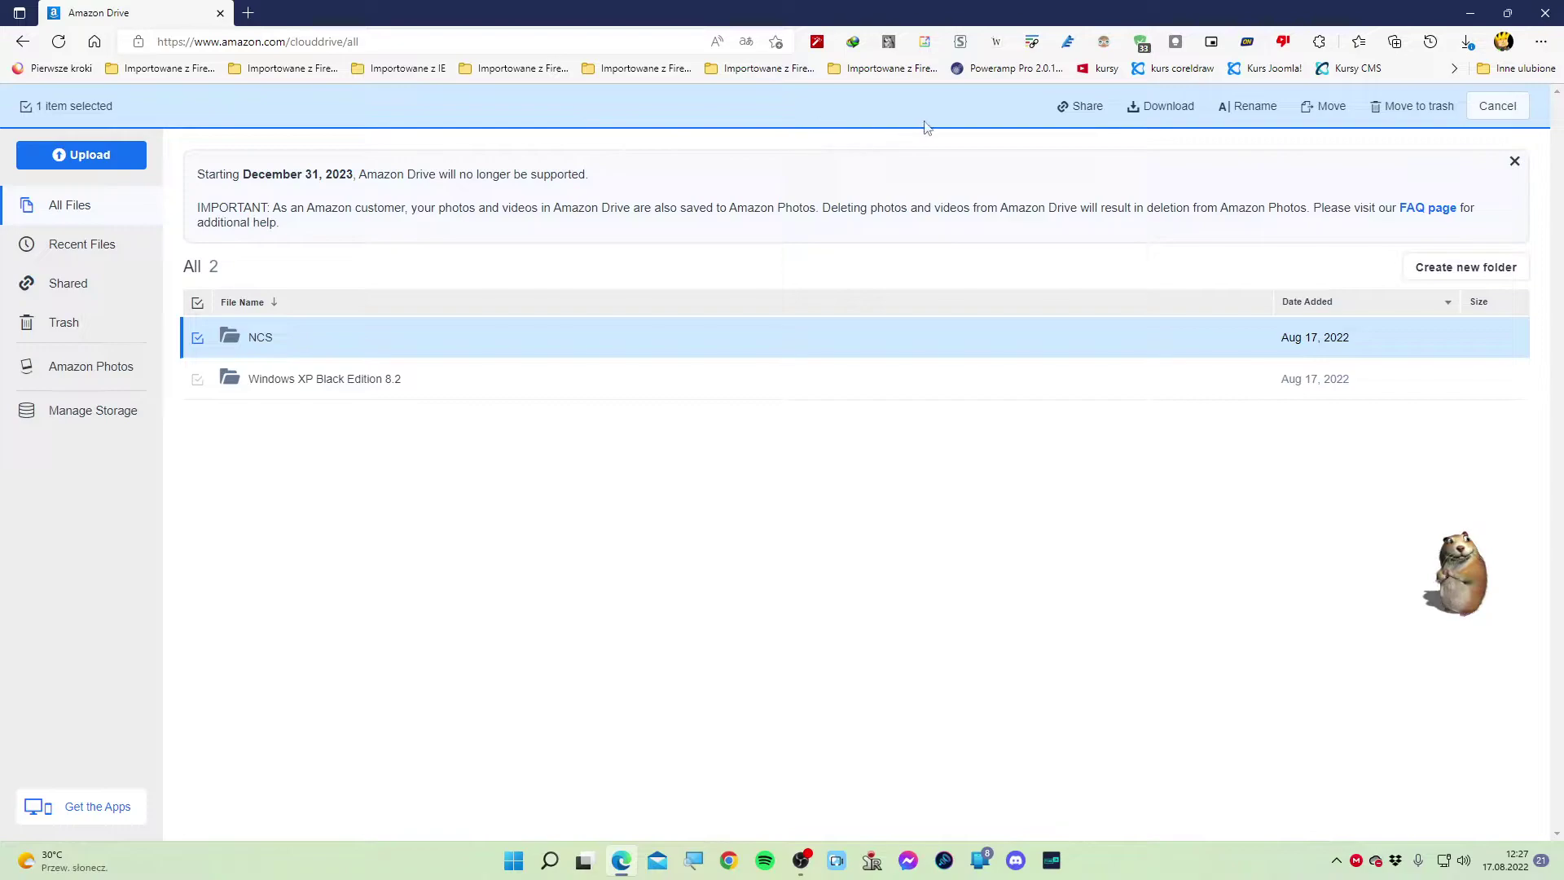
pyautogui.click(1075, 110)
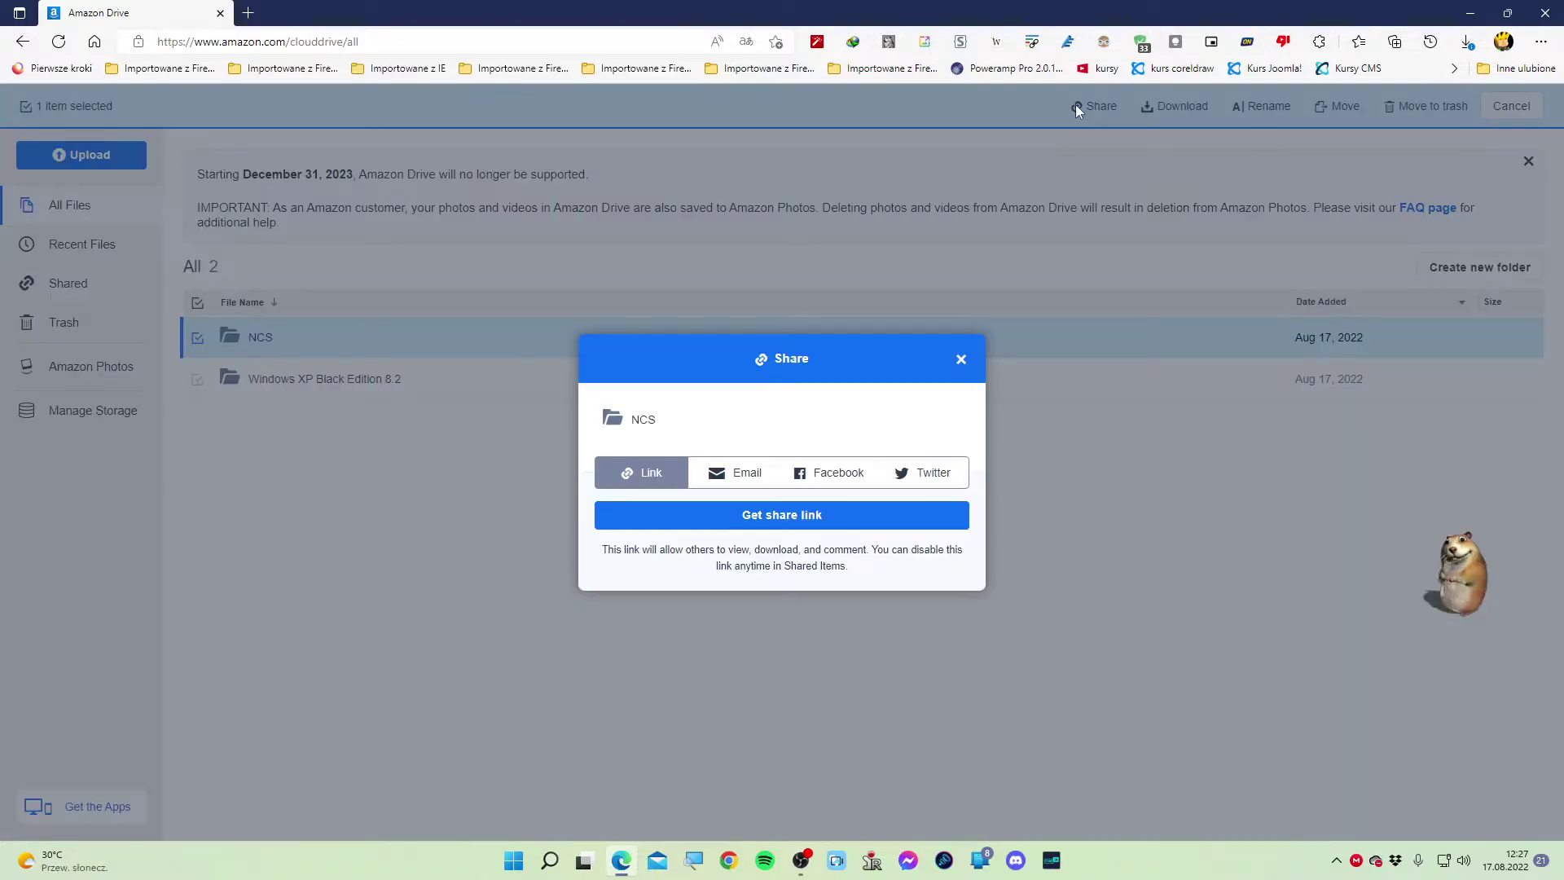
pyautogui.click(961, 360)
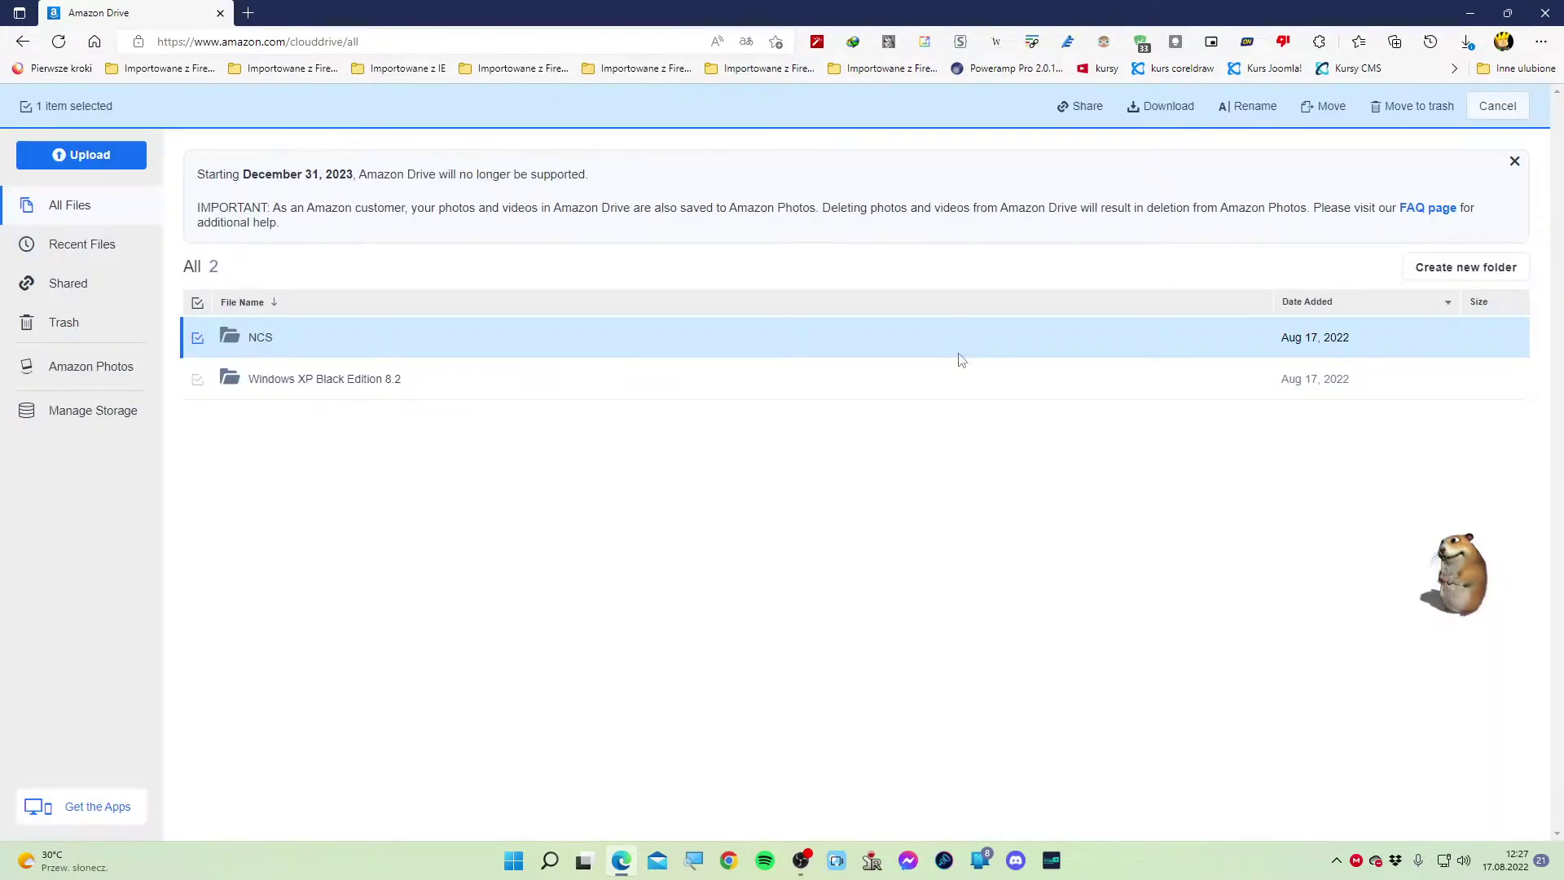
# Request a download of the NCS folder and view the save location dialog for AmazonPhotos.zip, cancelling both without downloading
pyautogui.click(1173, 114)
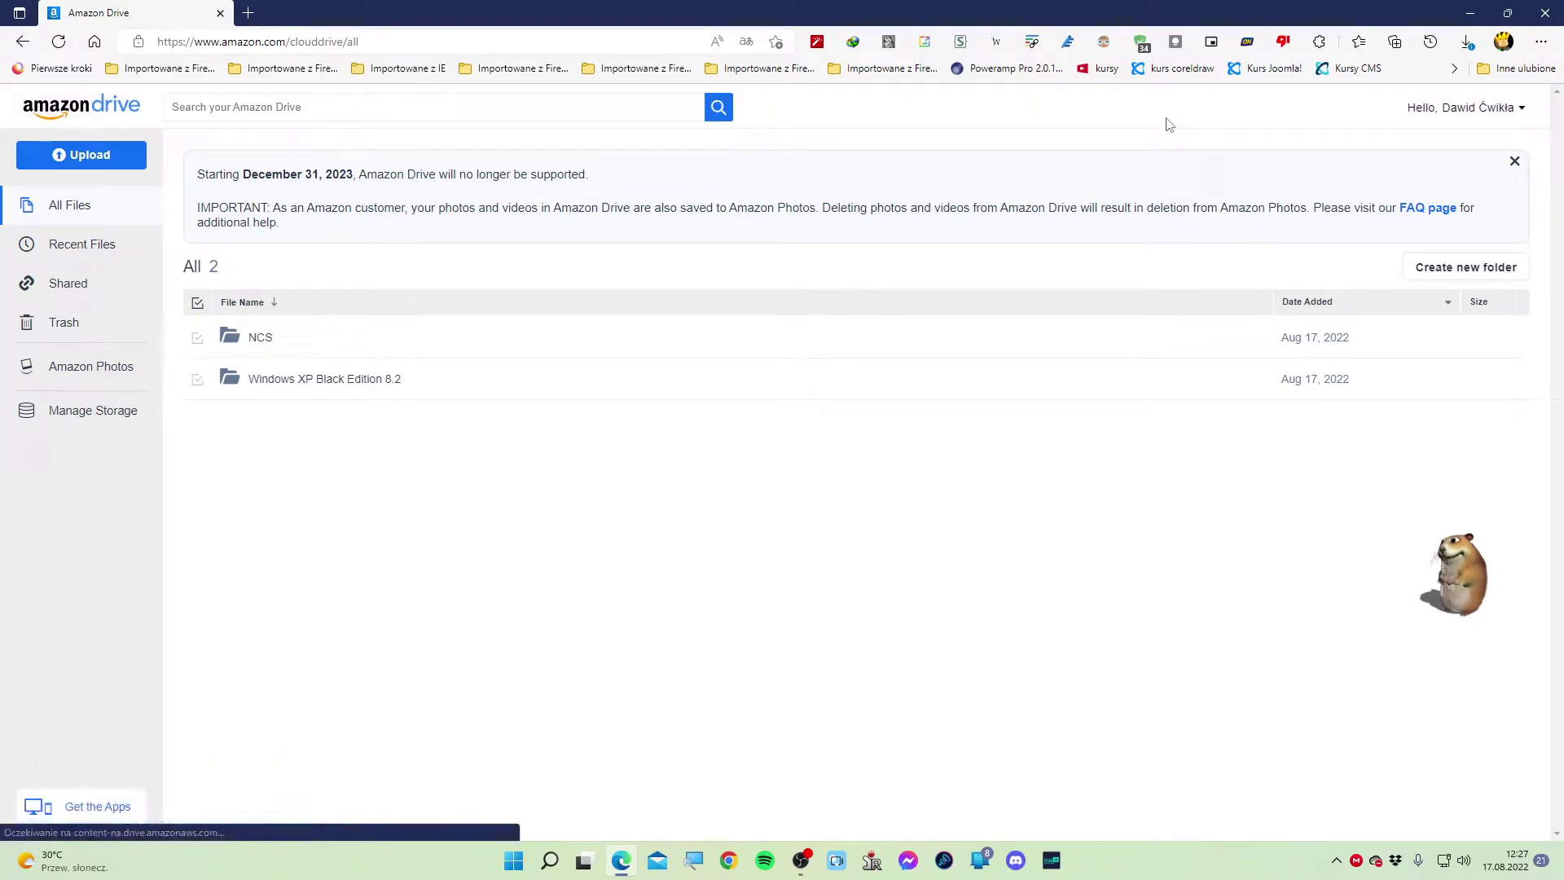
pyautogui.click(915, 406)
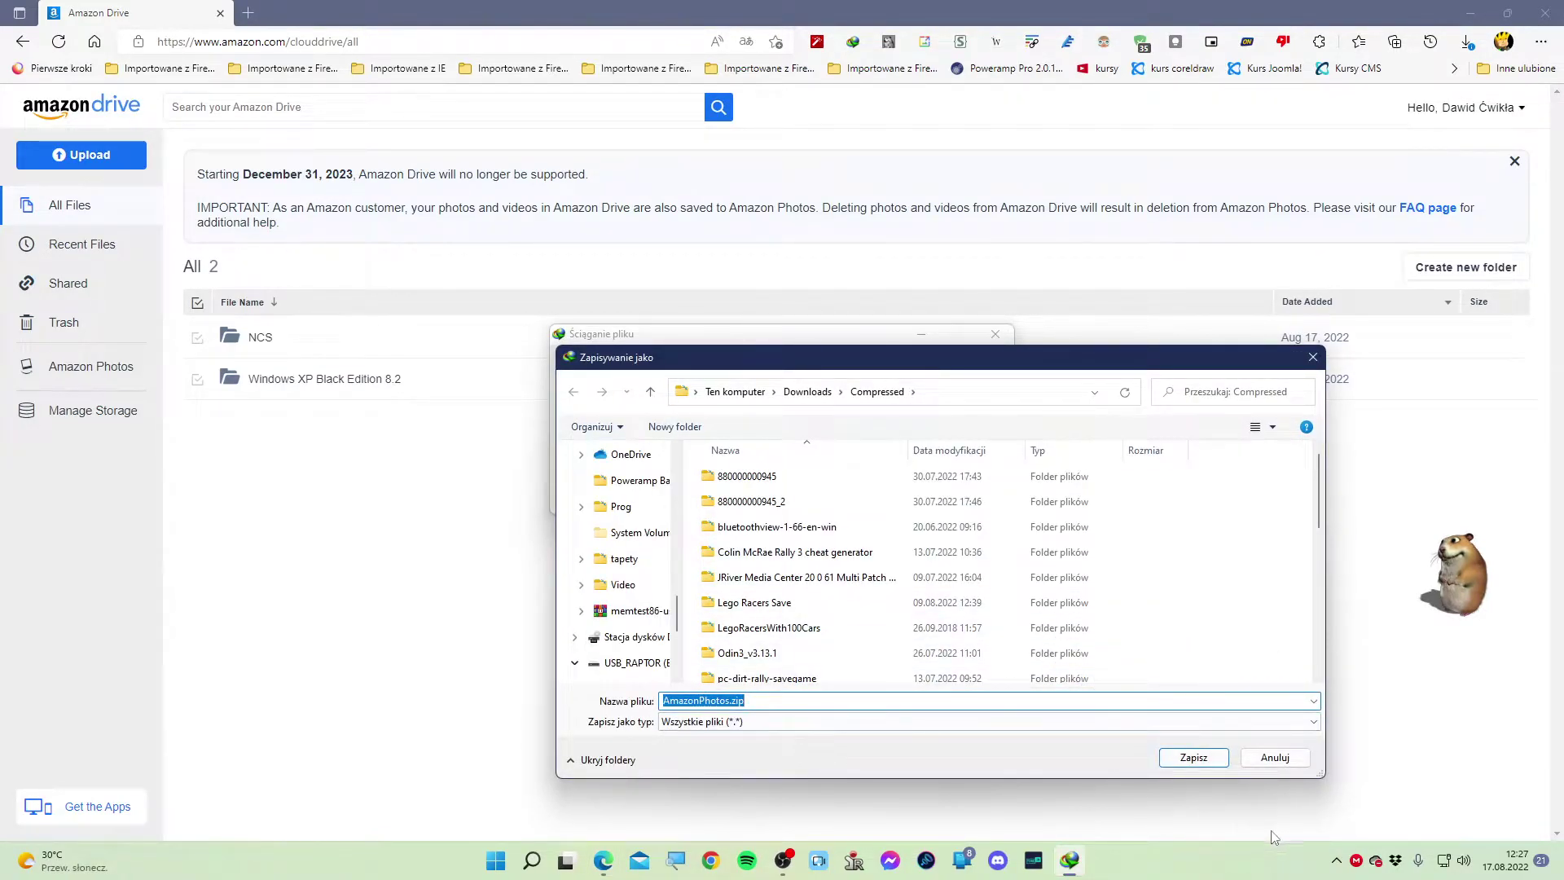
pyautogui.click(1274, 756)
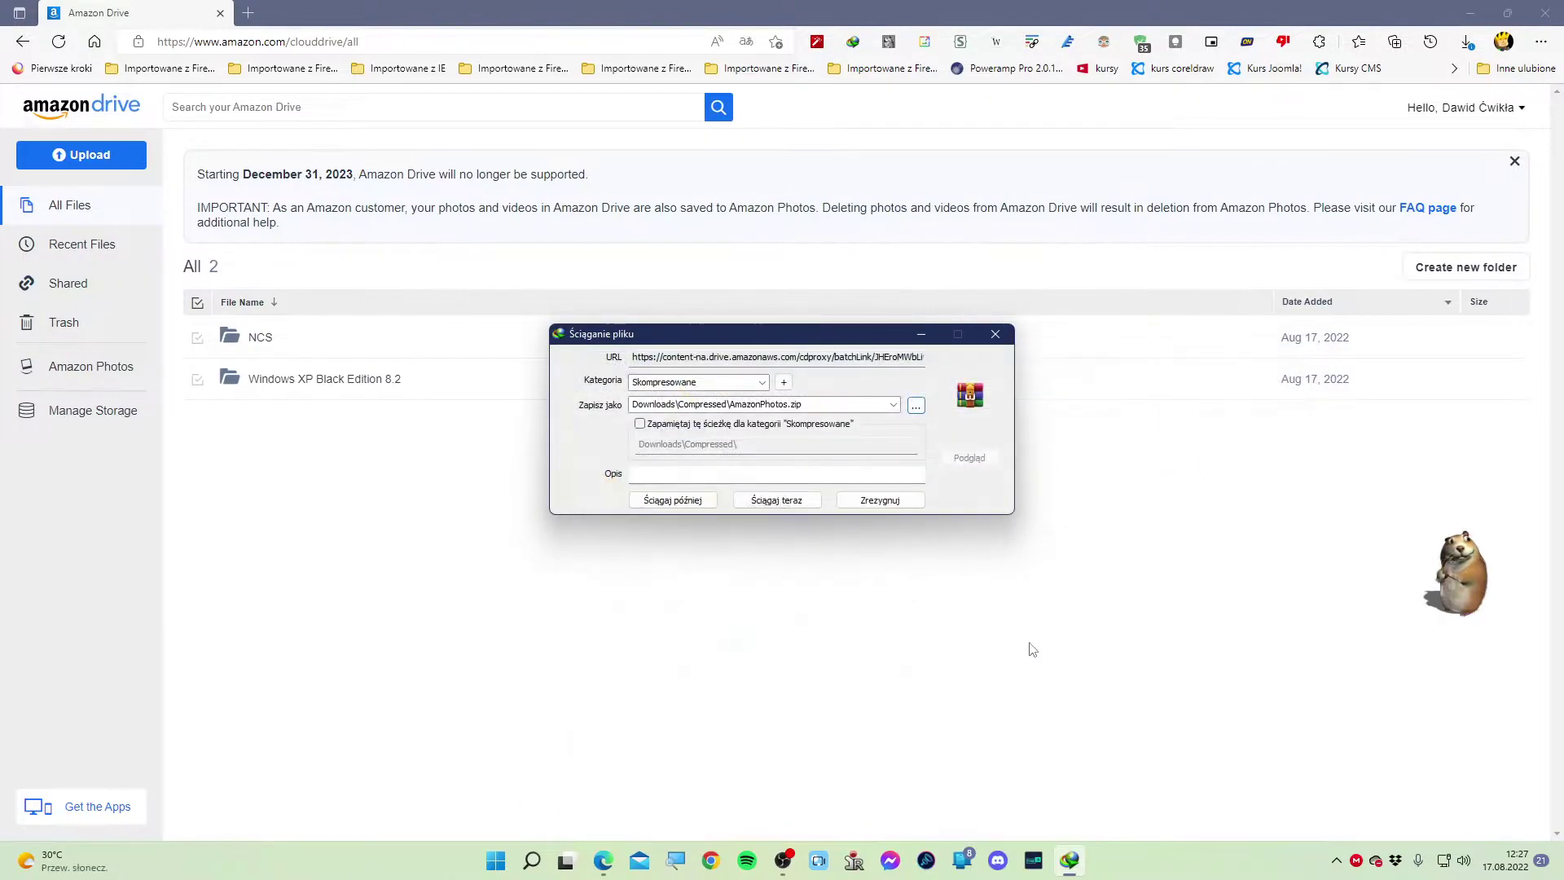
pyautogui.click(877, 501)
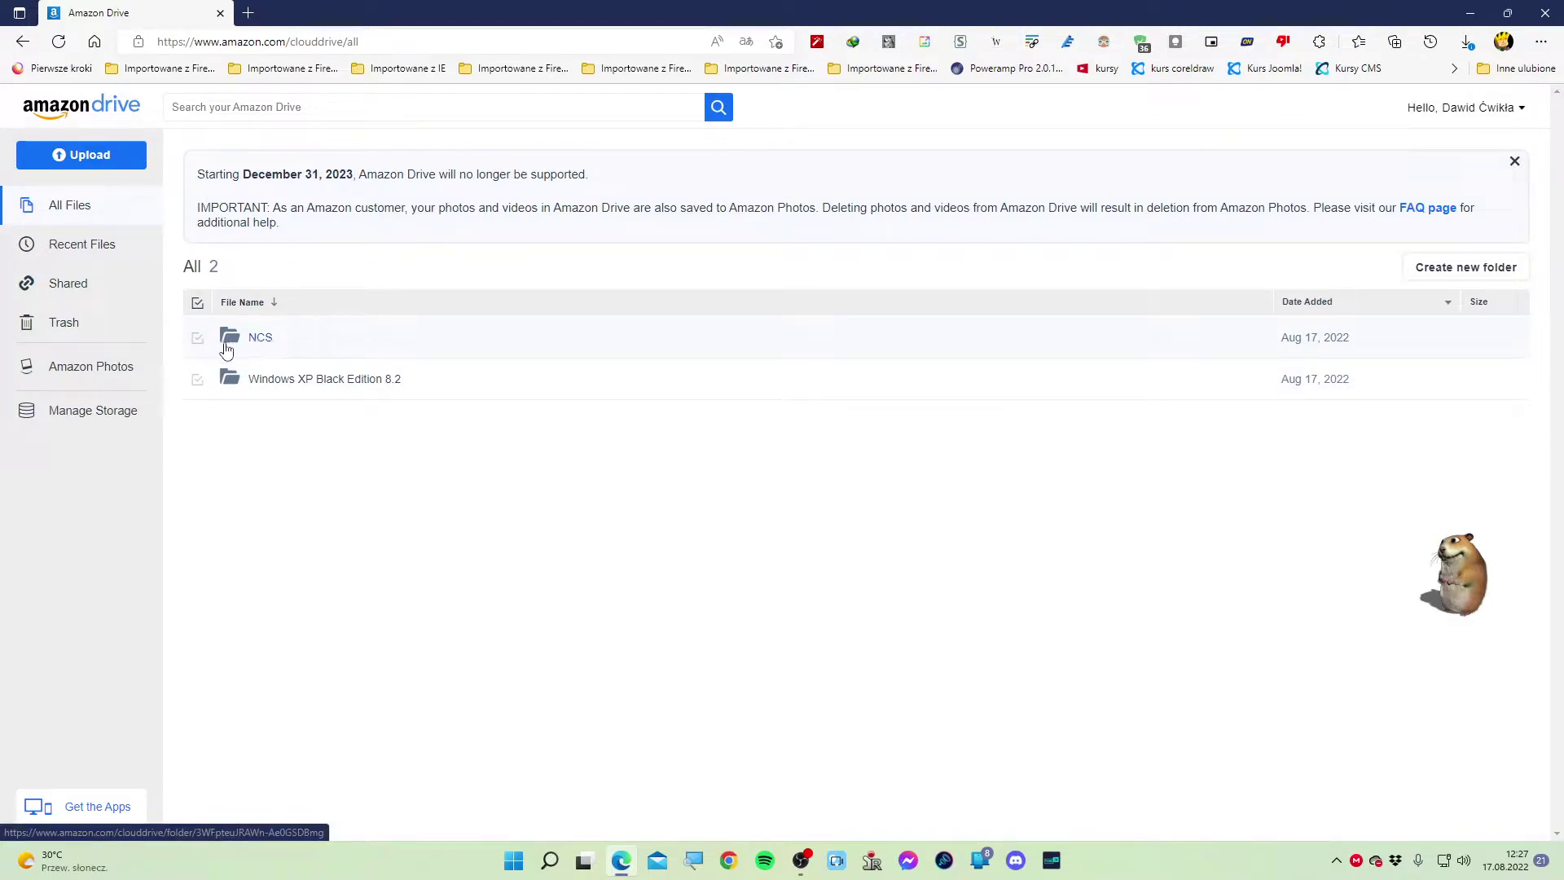
# Examine the Move dialog for the NCS folder and the Create new folder dialog, closing both without making changes
pyautogui.click(199, 351)
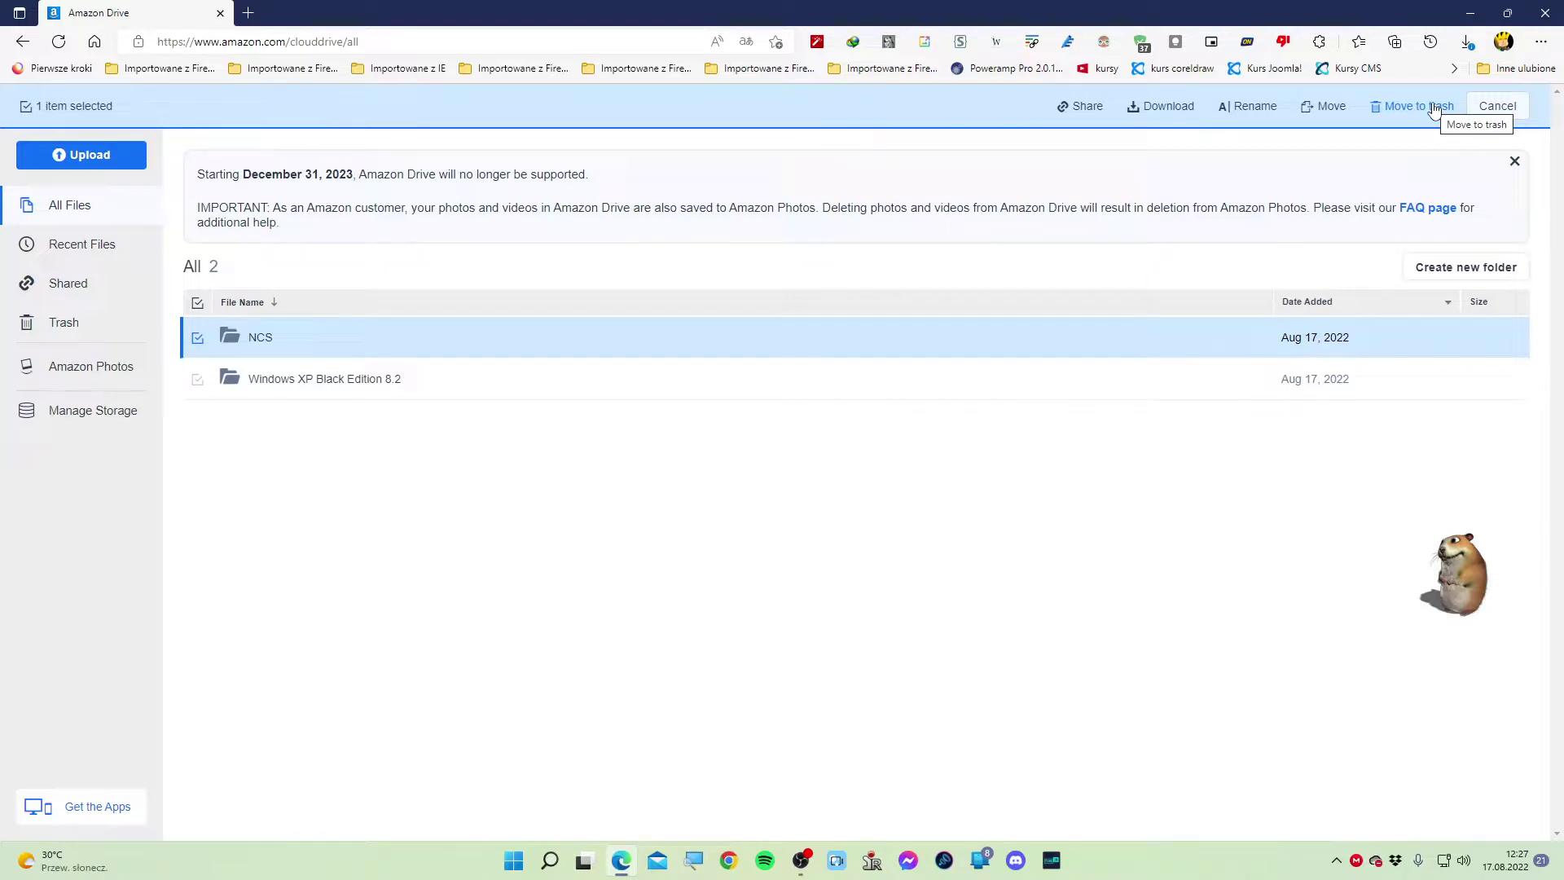
pyautogui.click(1334, 121)
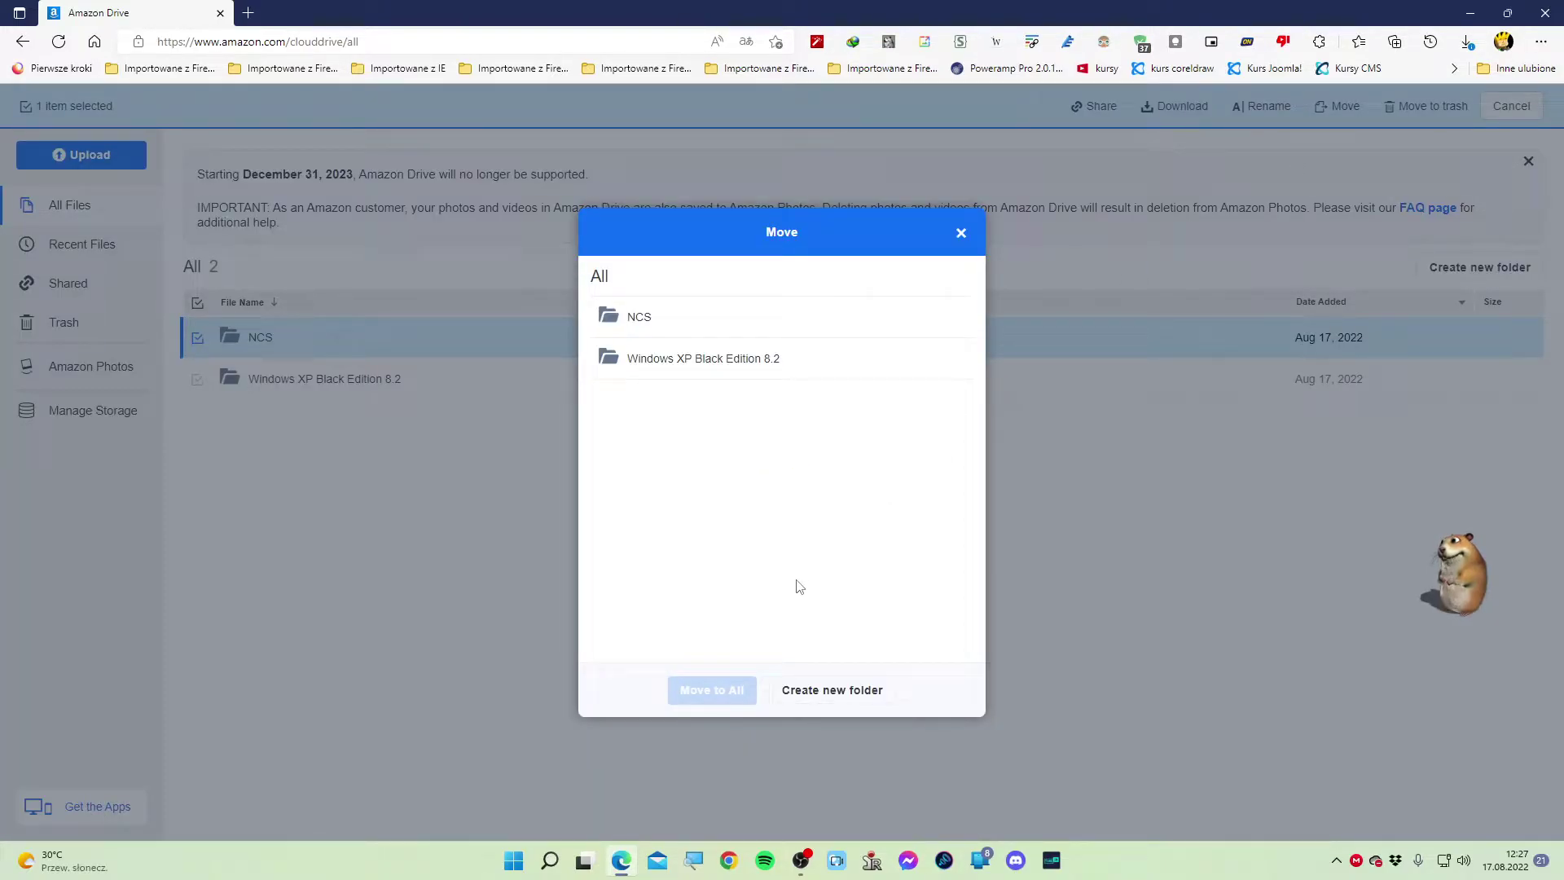
pyautogui.click(960, 234)
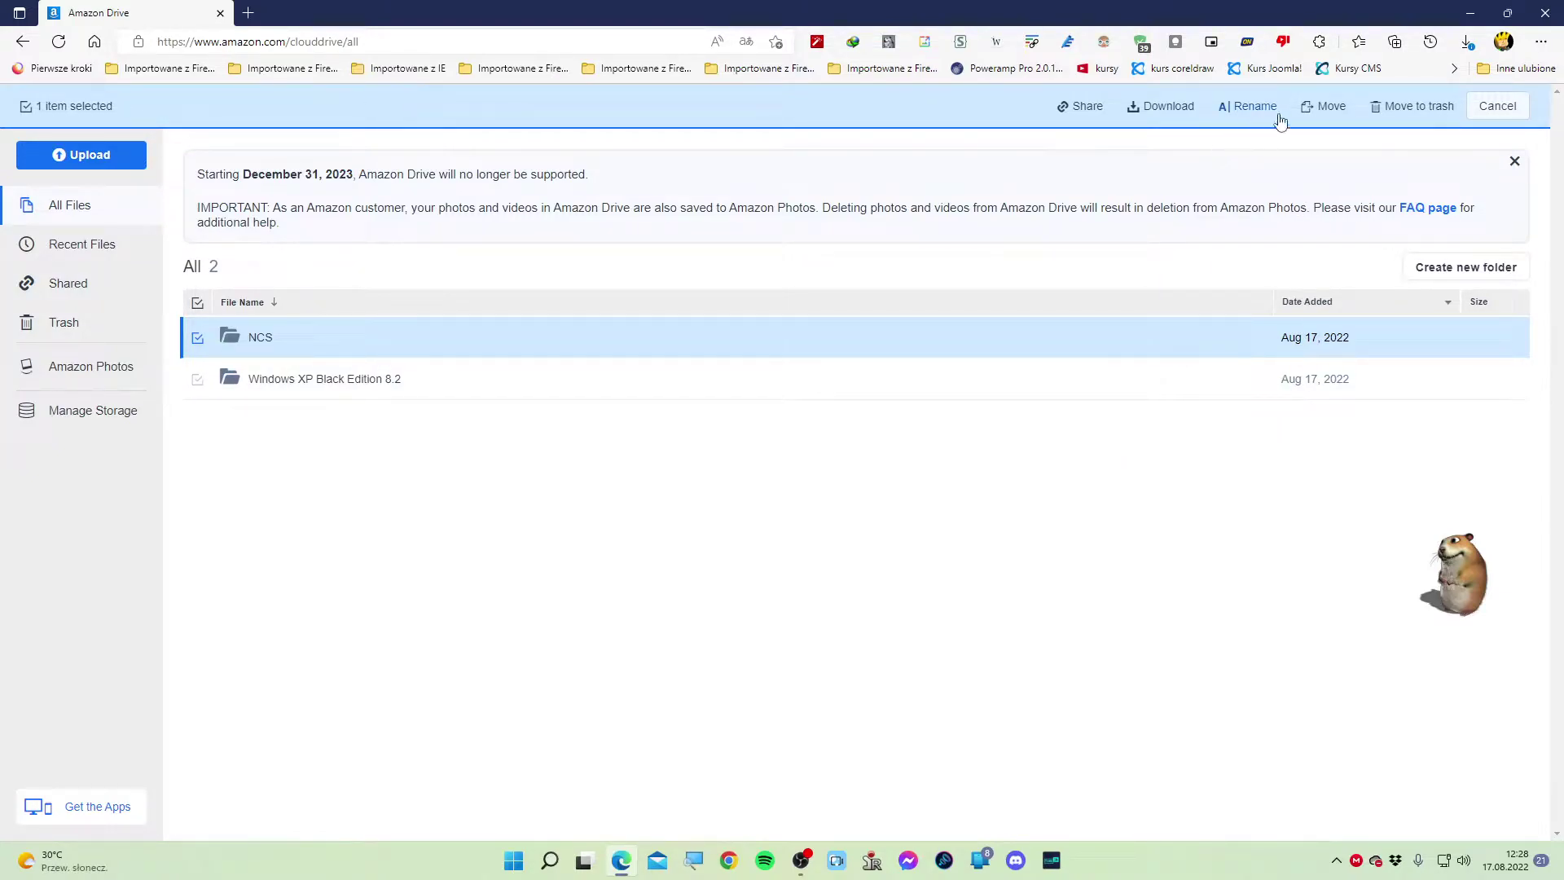
pyautogui.click(1494, 113)
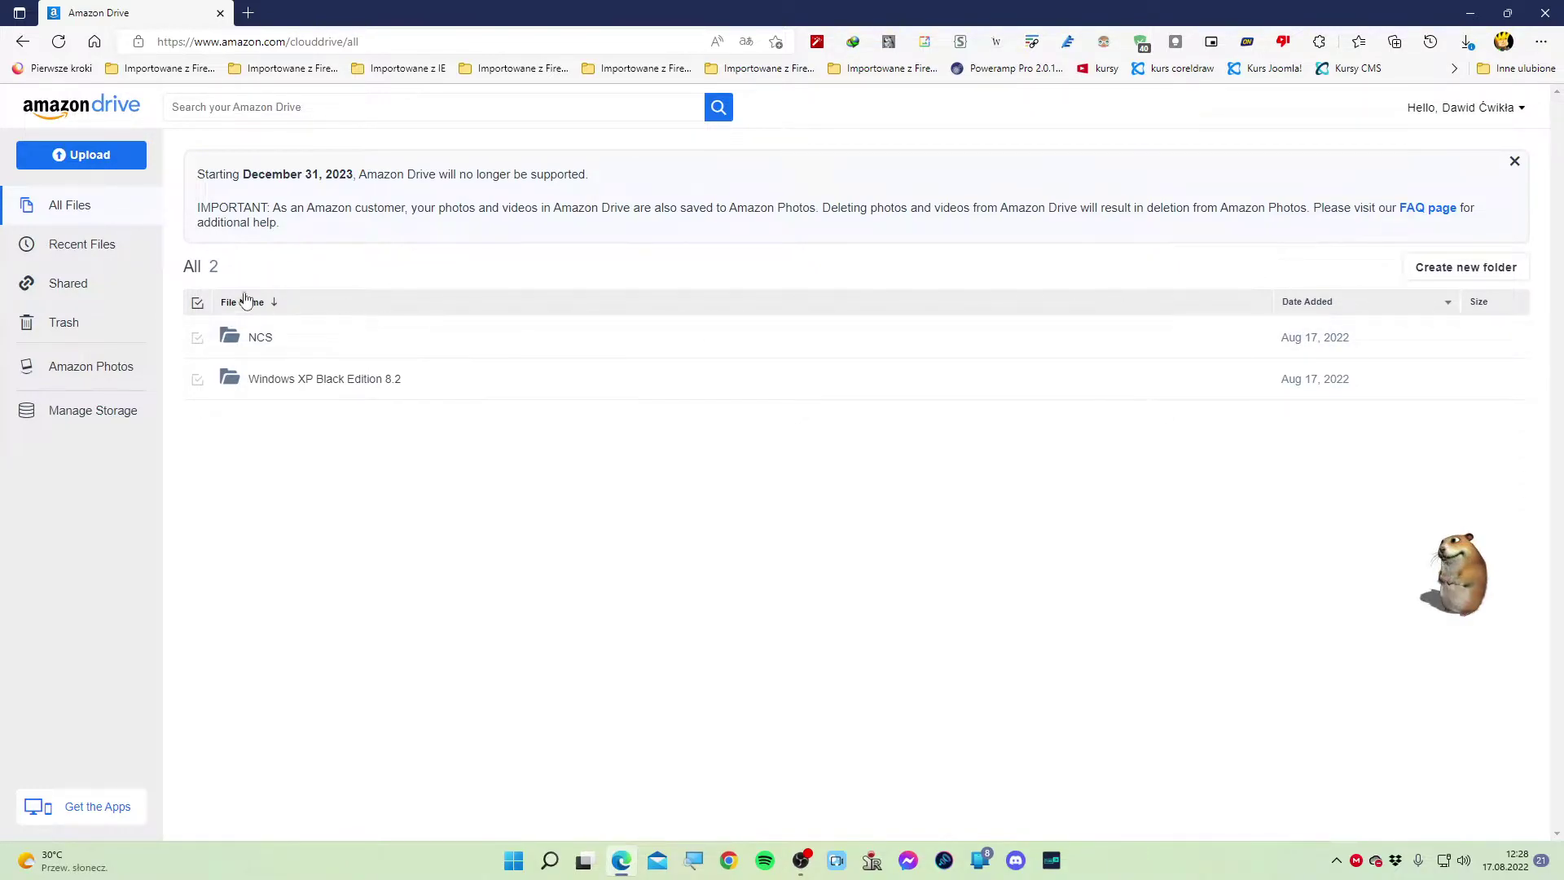
pyautogui.click(1442, 277)
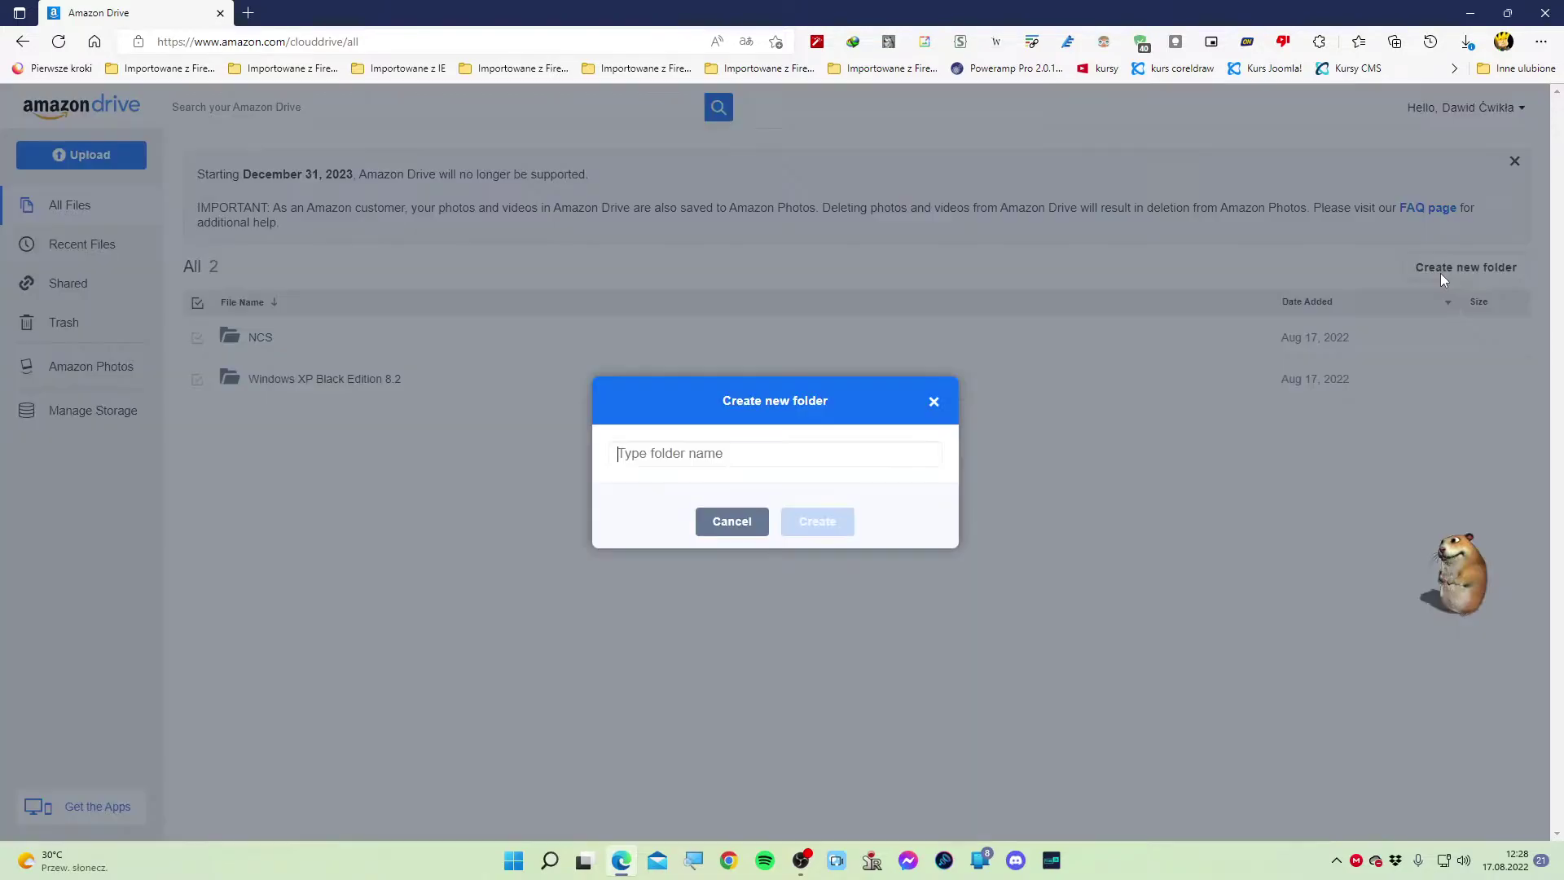
pyautogui.click(755, 528)
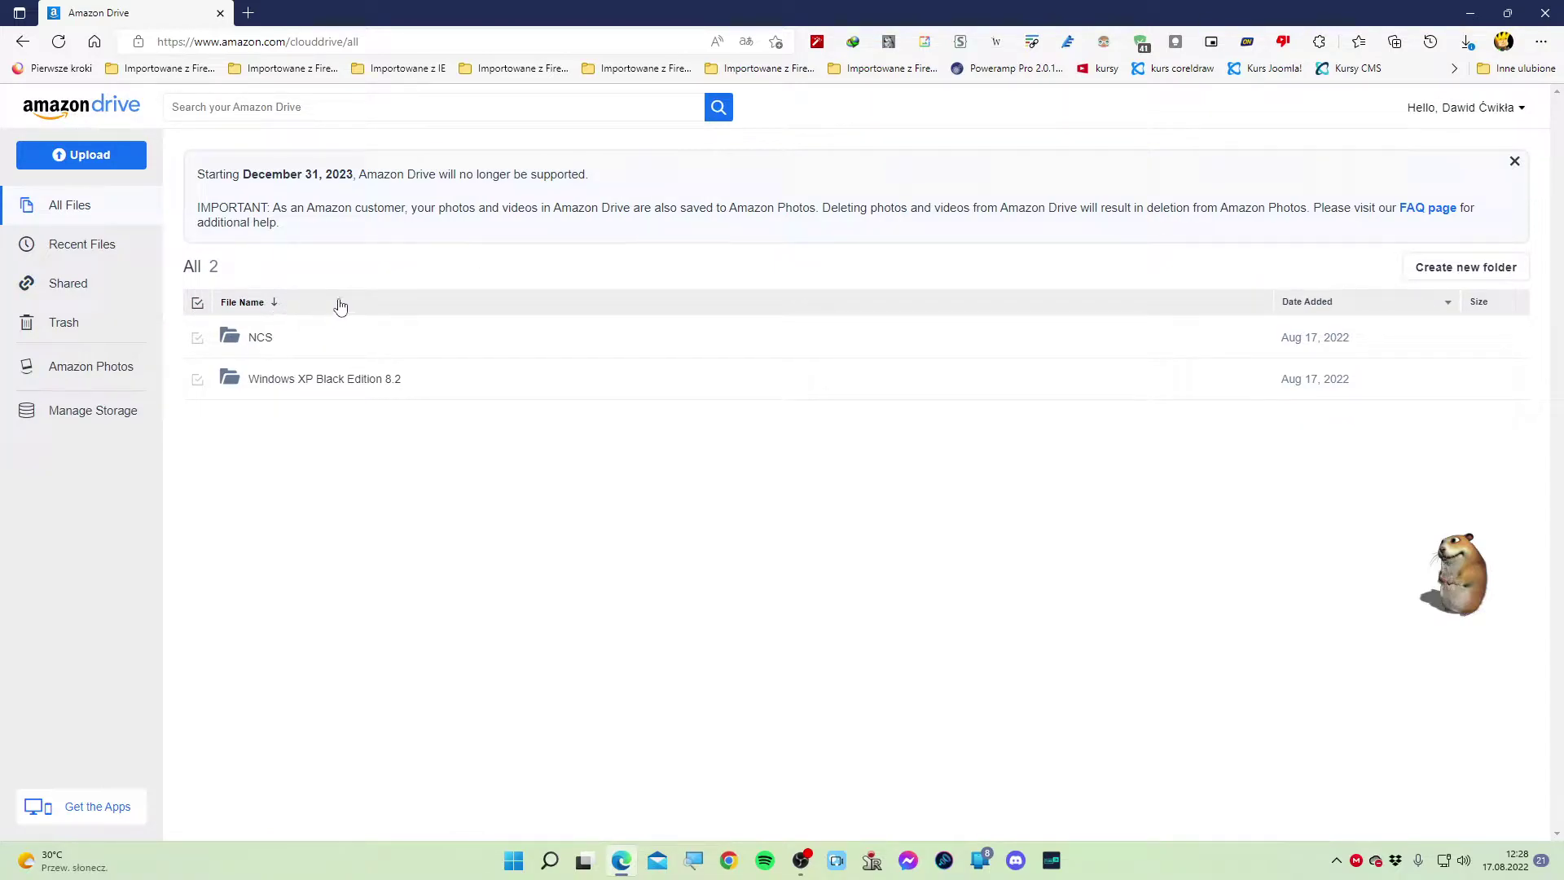
# Sort the file list by Date Added, followed by File Name in ascending and finally descending order
pyautogui.click(1352, 307)
pyautogui.click(1352, 309)
pyautogui.click(1352, 309)
pyautogui.click(1351, 310)
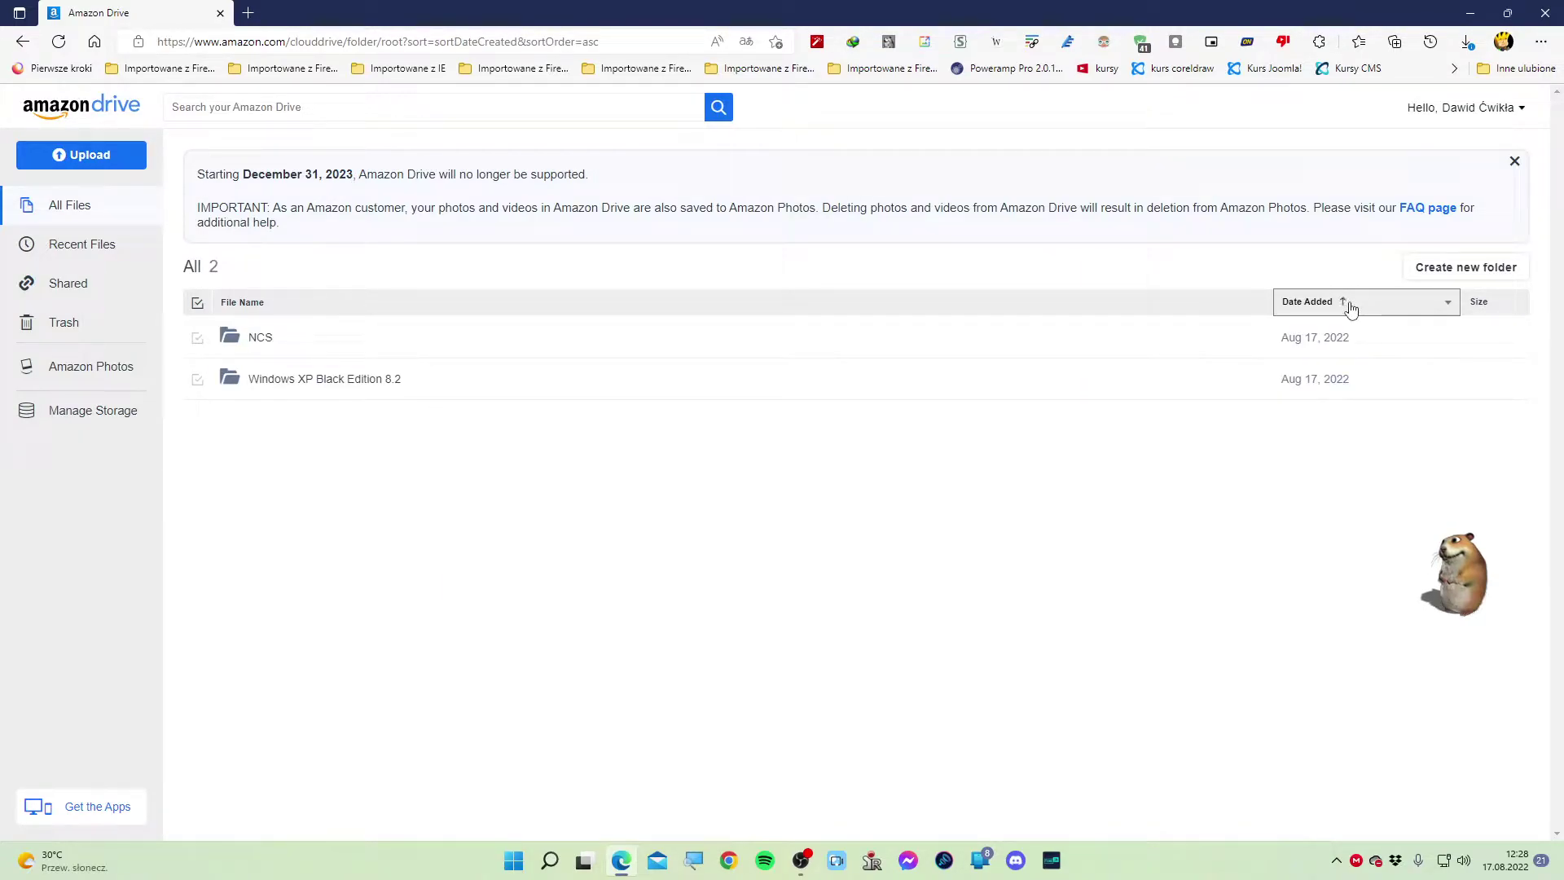
pyautogui.click(267, 310)
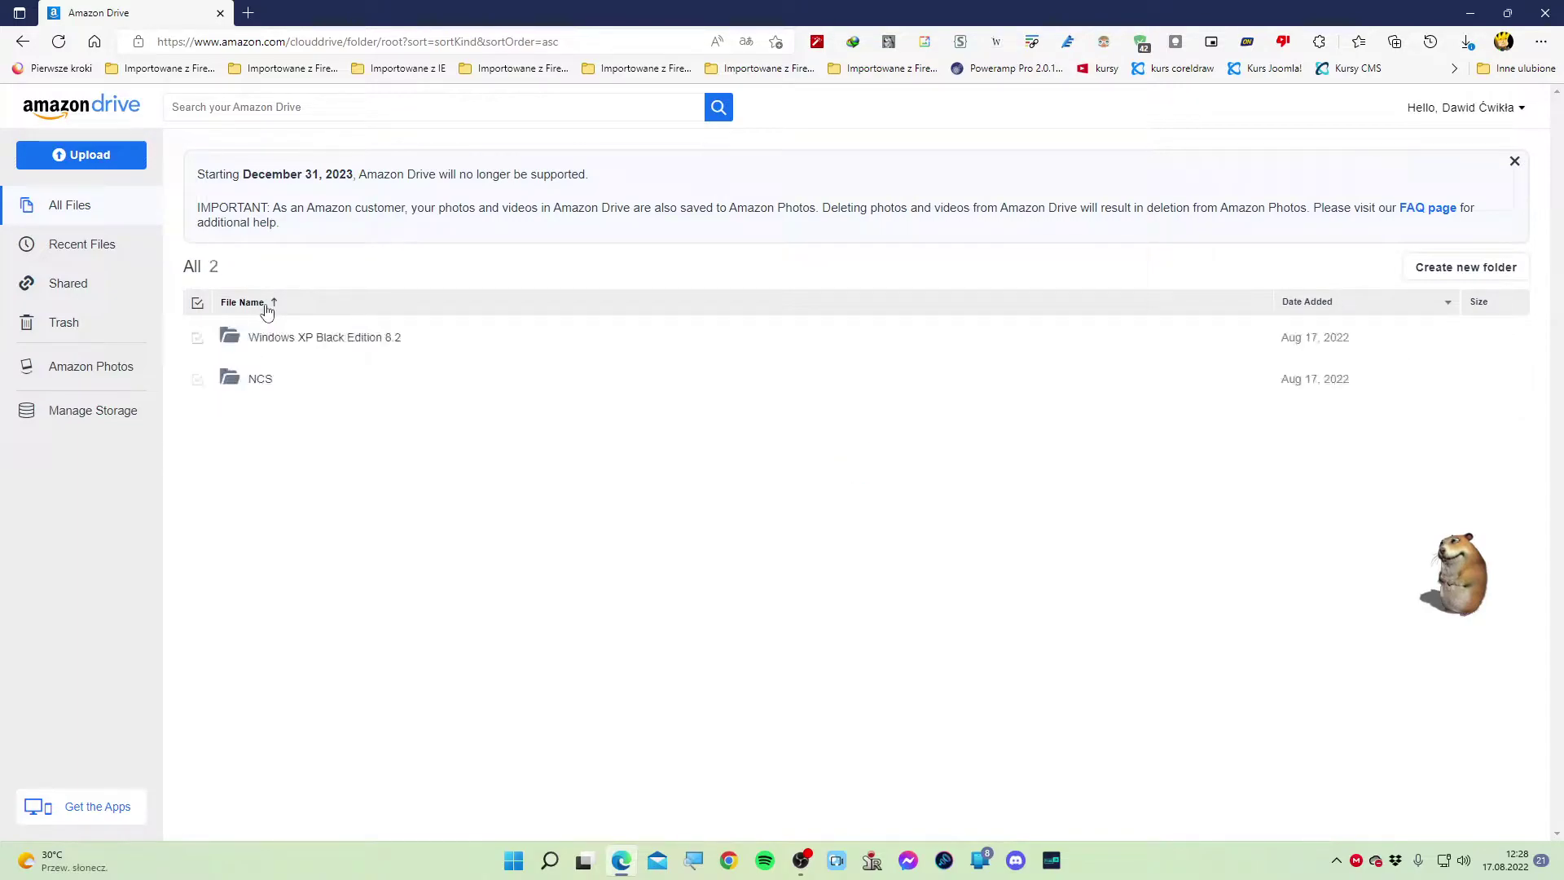
pyautogui.click(266, 306)
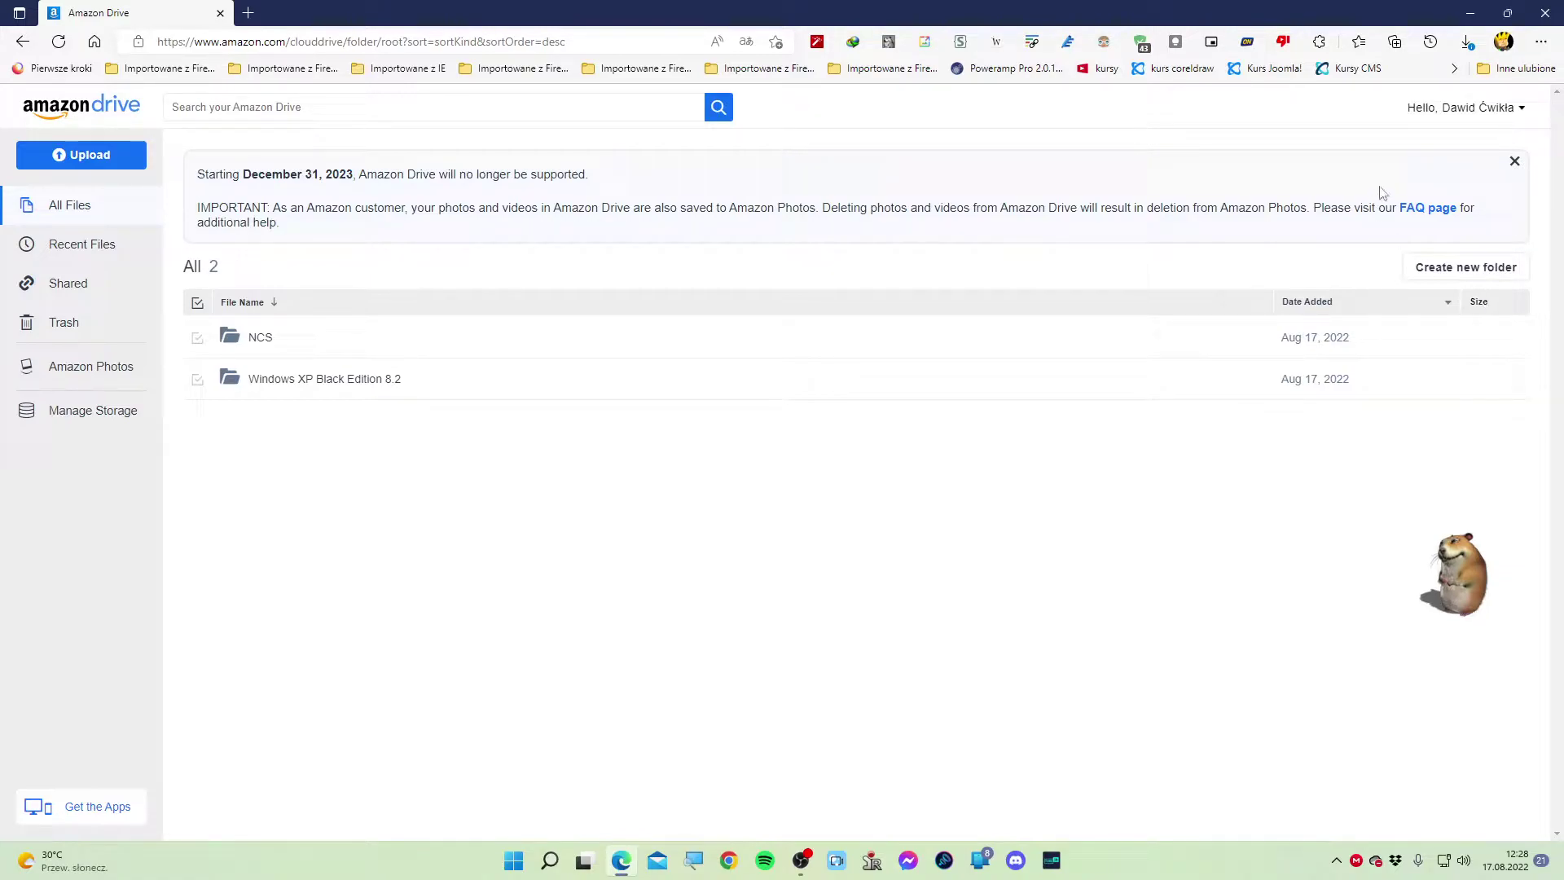
# Dismiss the end-of-support notice and open the Account Settings page
pyautogui.click(1515, 166)
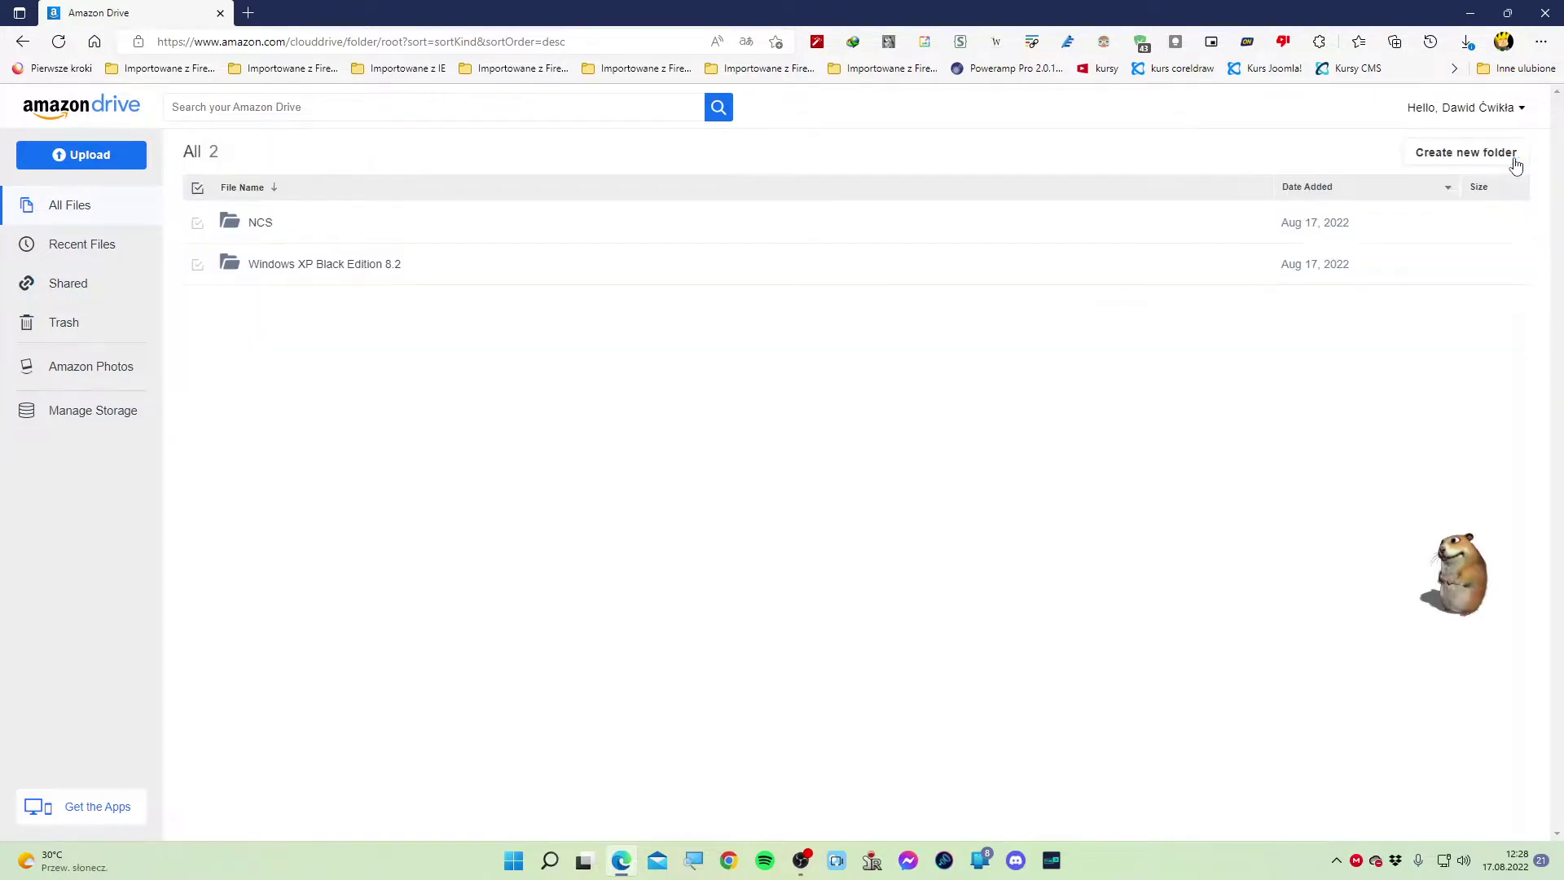
pyautogui.click(1520, 109)
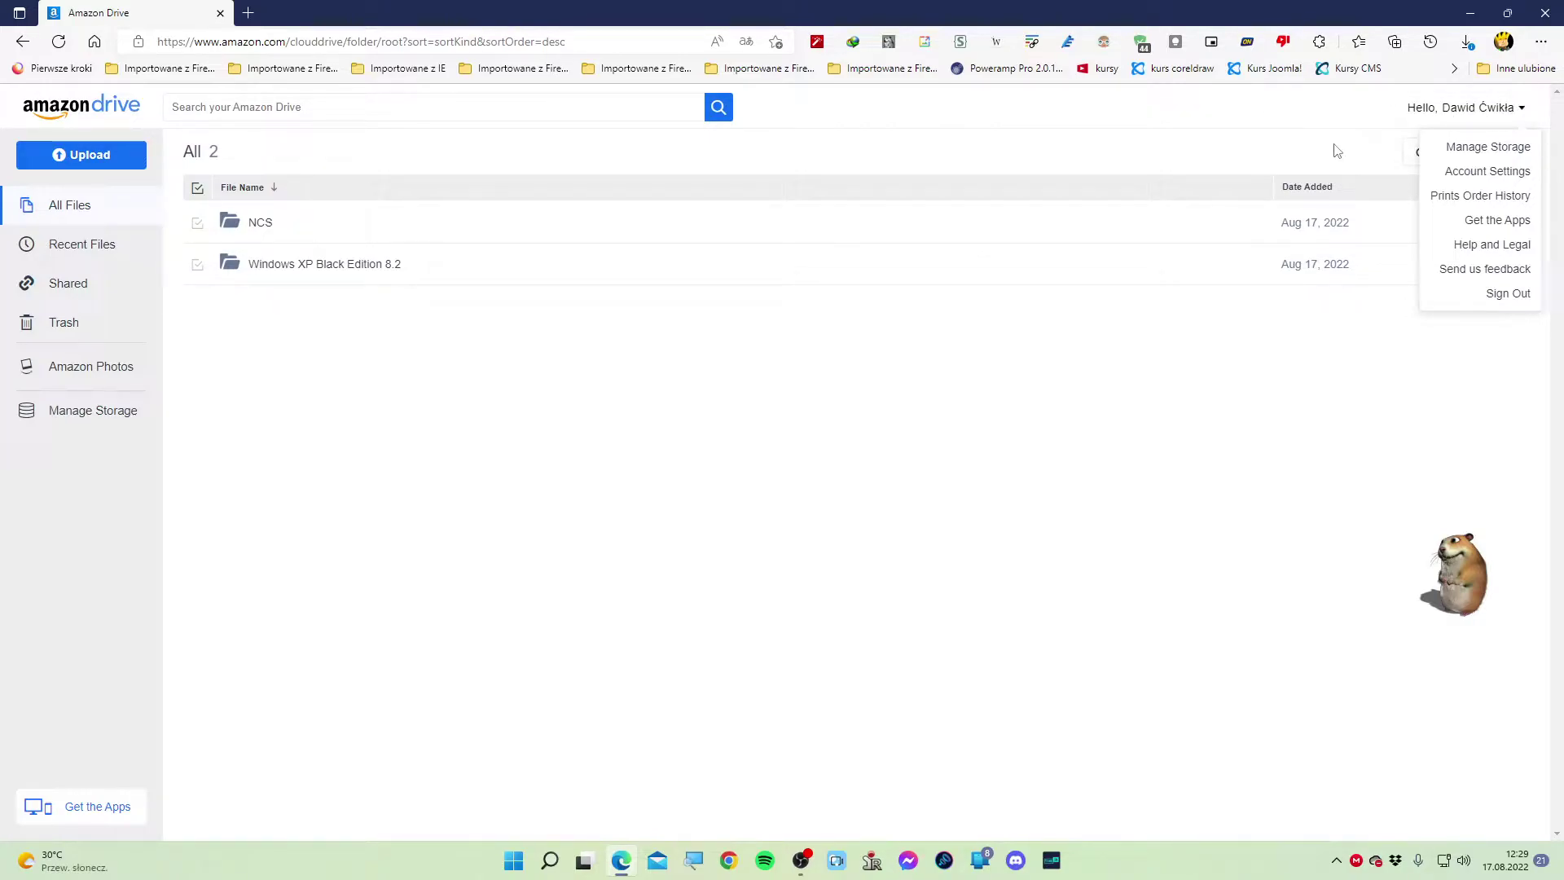
pyautogui.click(1464, 175)
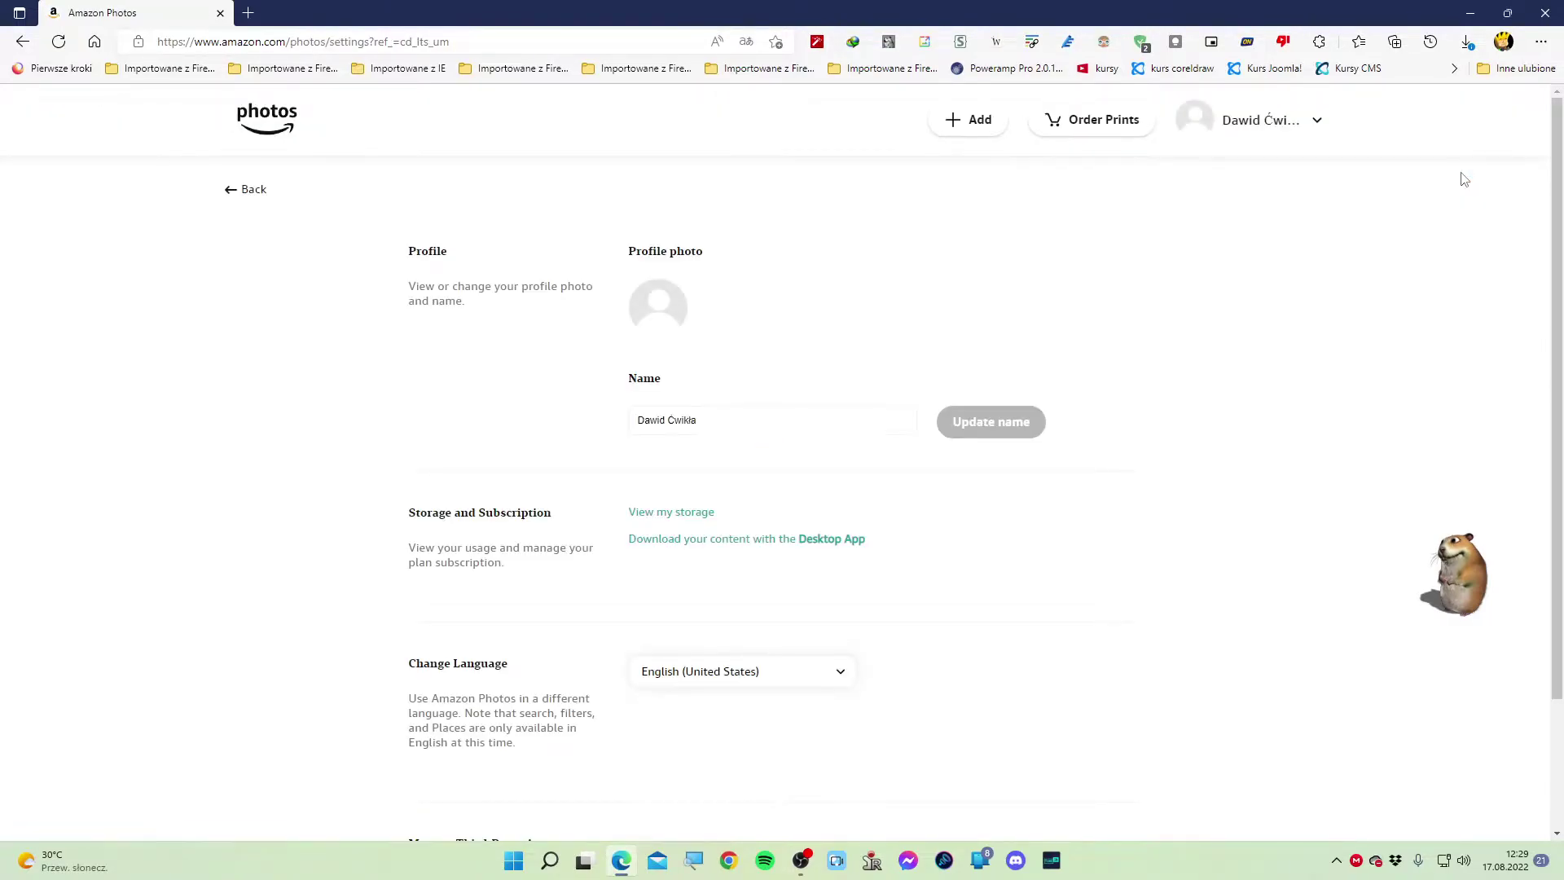
# Examine the profile, storage, language, Alexa contacts and third-party app settings, browsing the available languages without changing the selection
pyautogui.scroll(-5, 1221, 298)
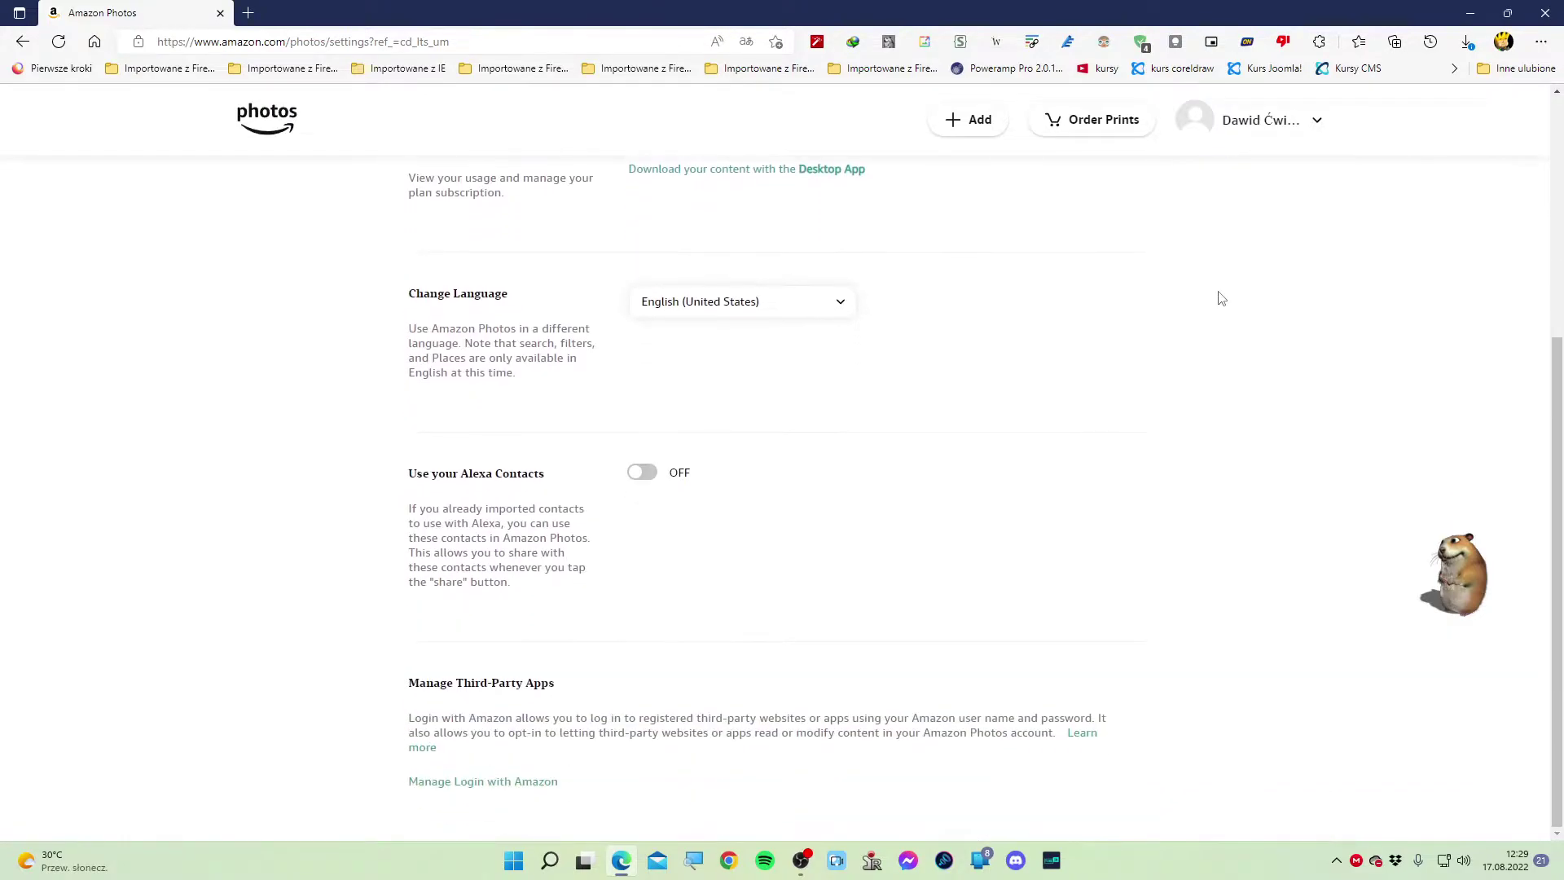
pyautogui.scroll(5, 1221, 298)
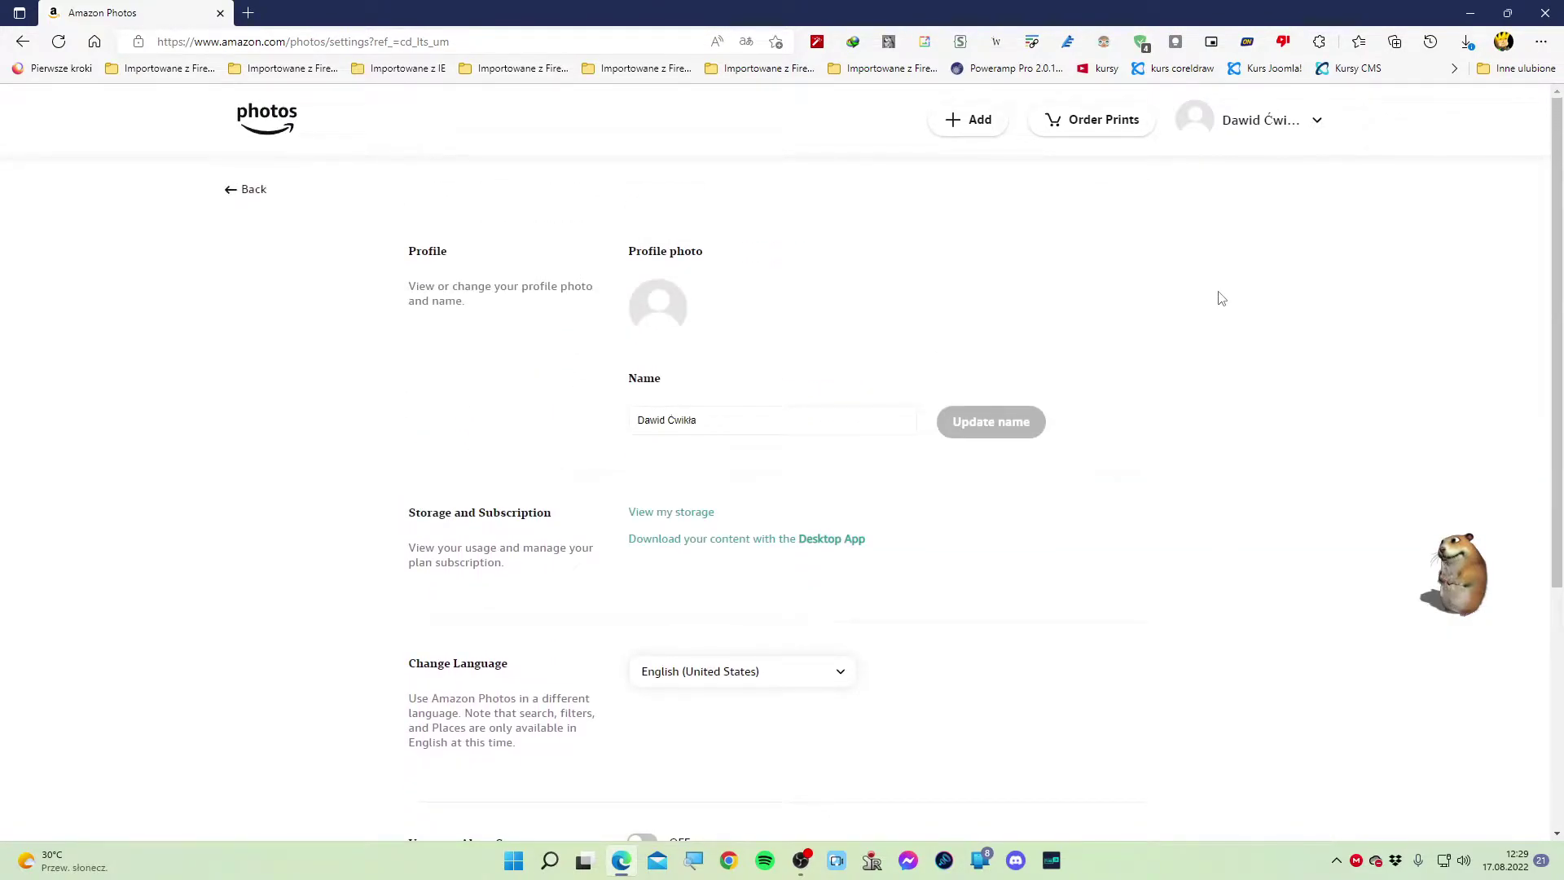
pyautogui.scroll(-1, 1221, 298)
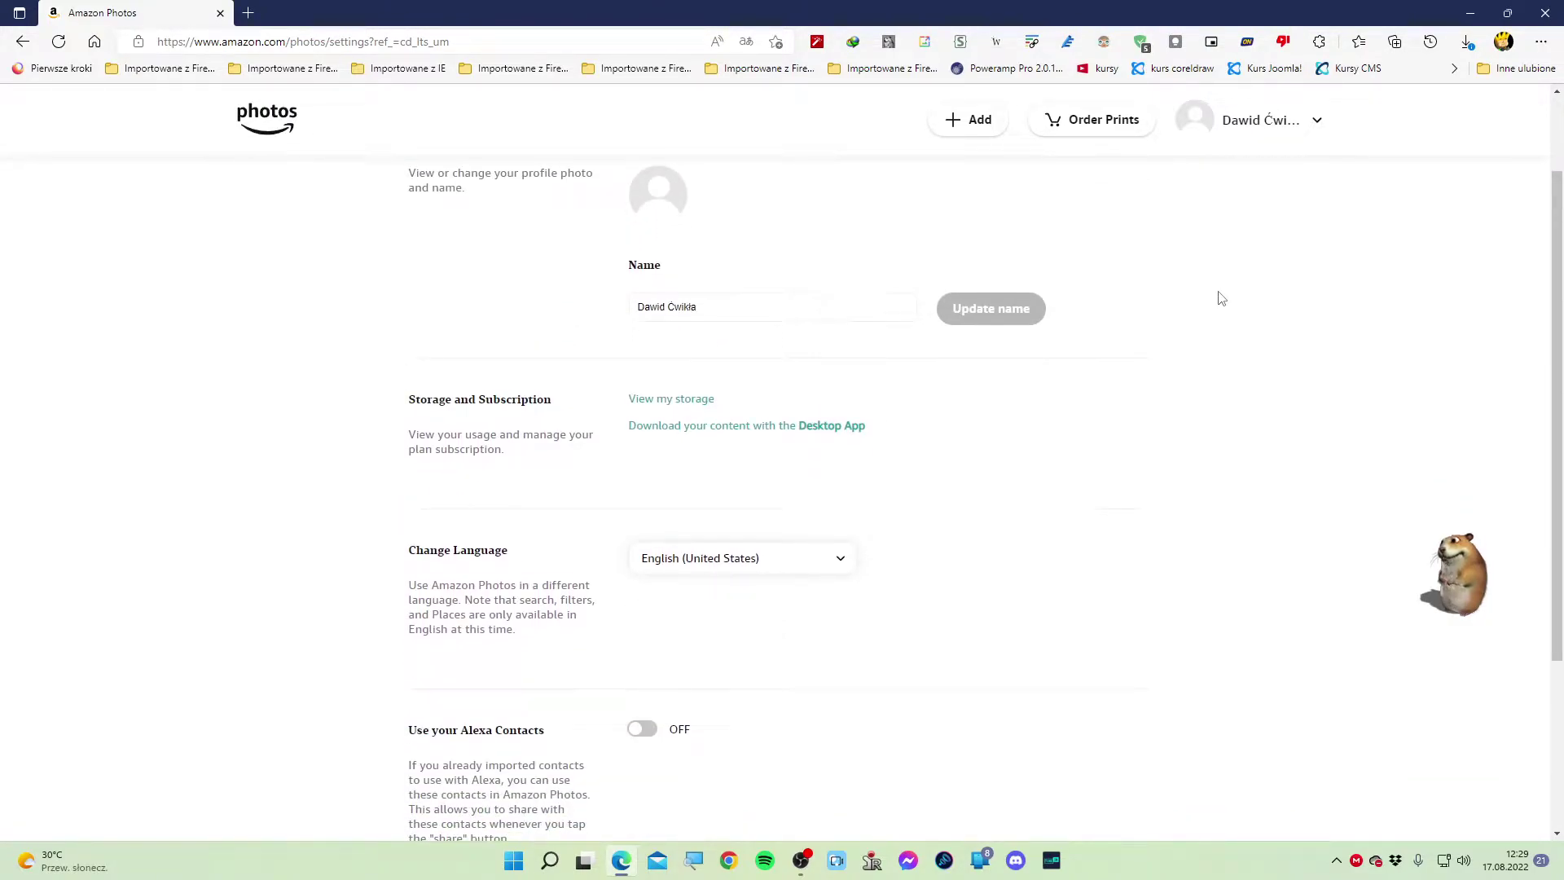
pyautogui.scroll(-1, 1221, 298)
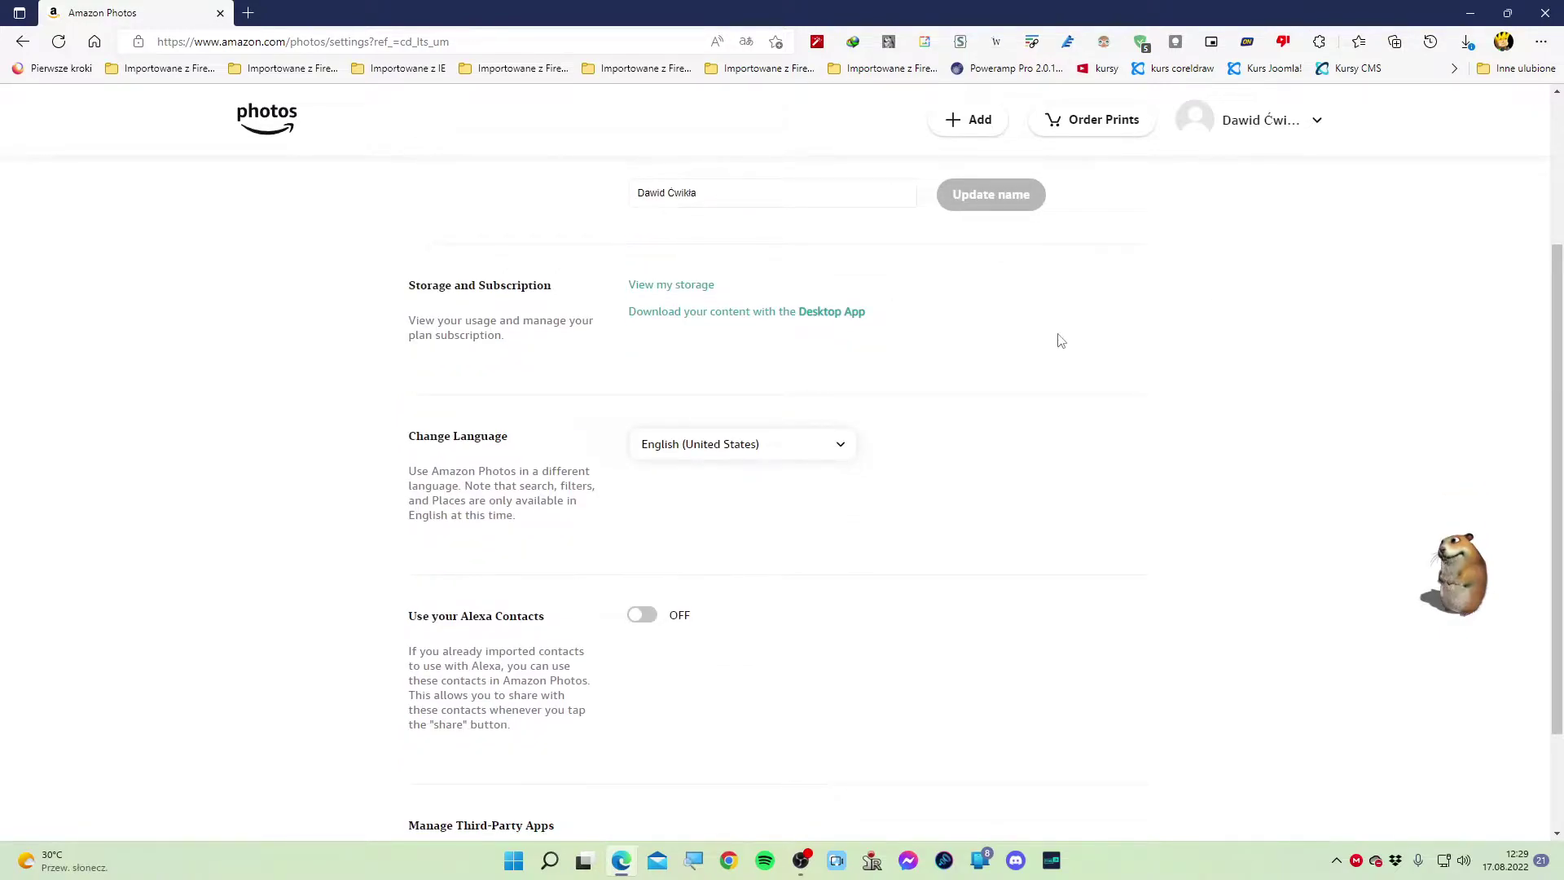
pyautogui.click(664, 448)
pyautogui.scroll(-3, 707, 517)
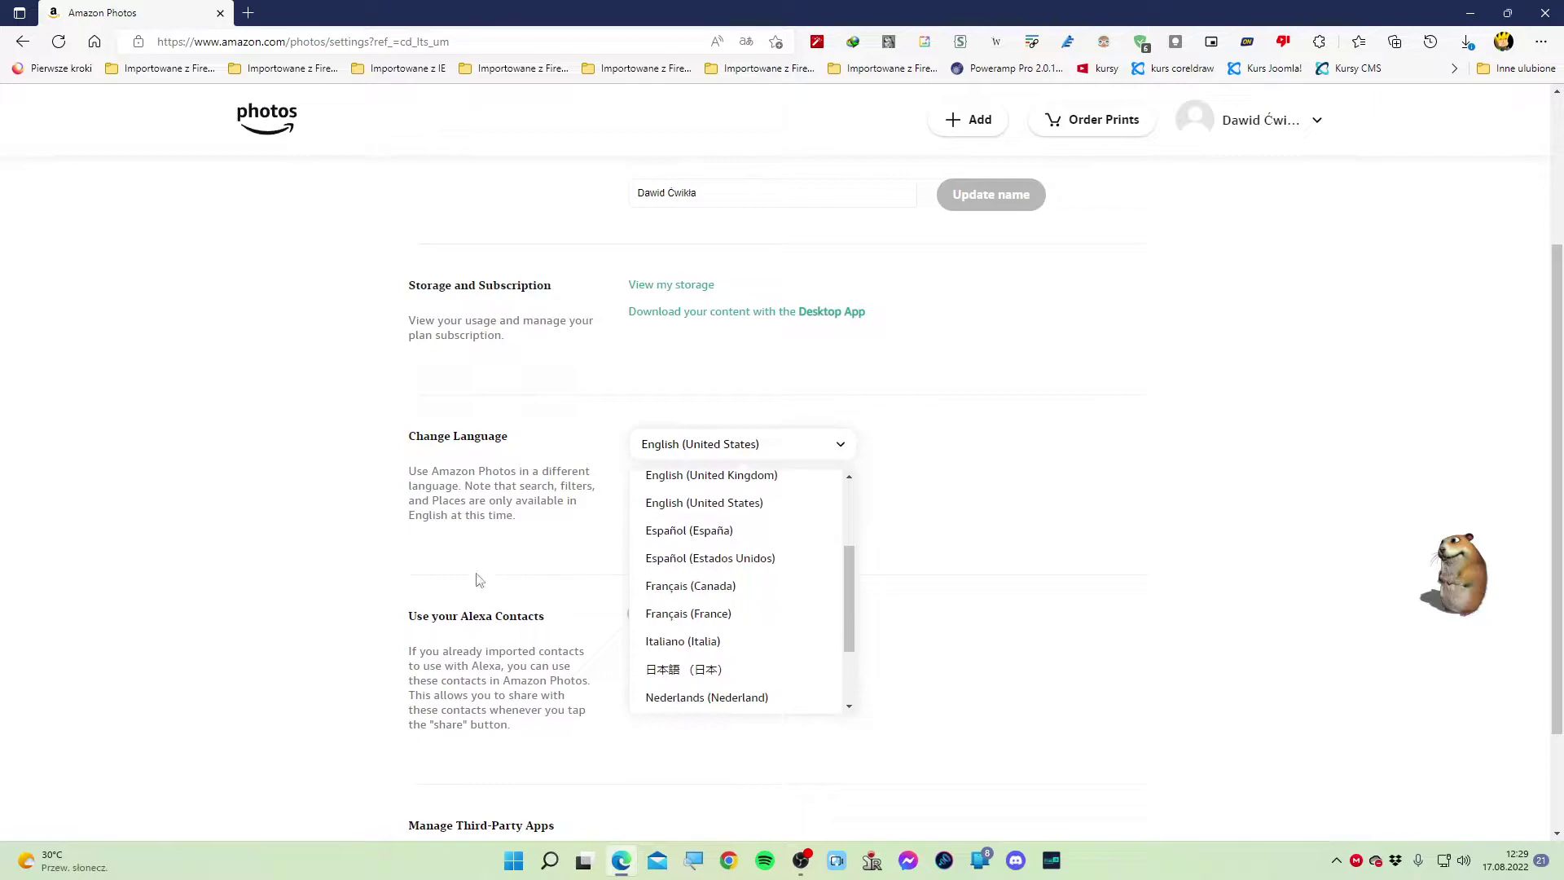
pyautogui.click(453, 499)
pyautogui.scroll(-1, 453, 501)
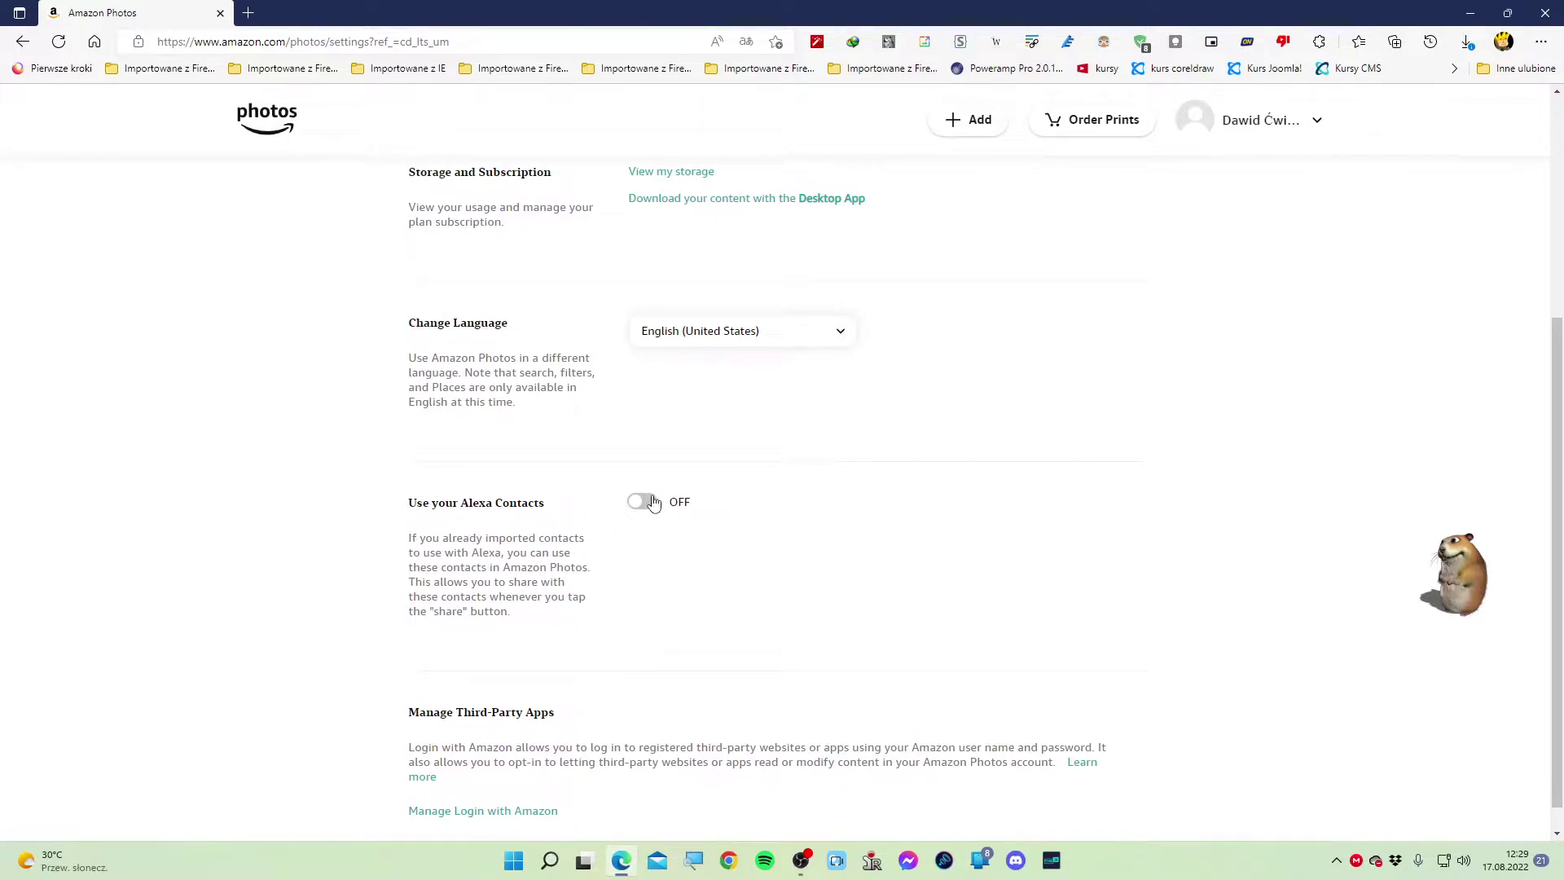
pyautogui.scroll(-1, 655, 504)
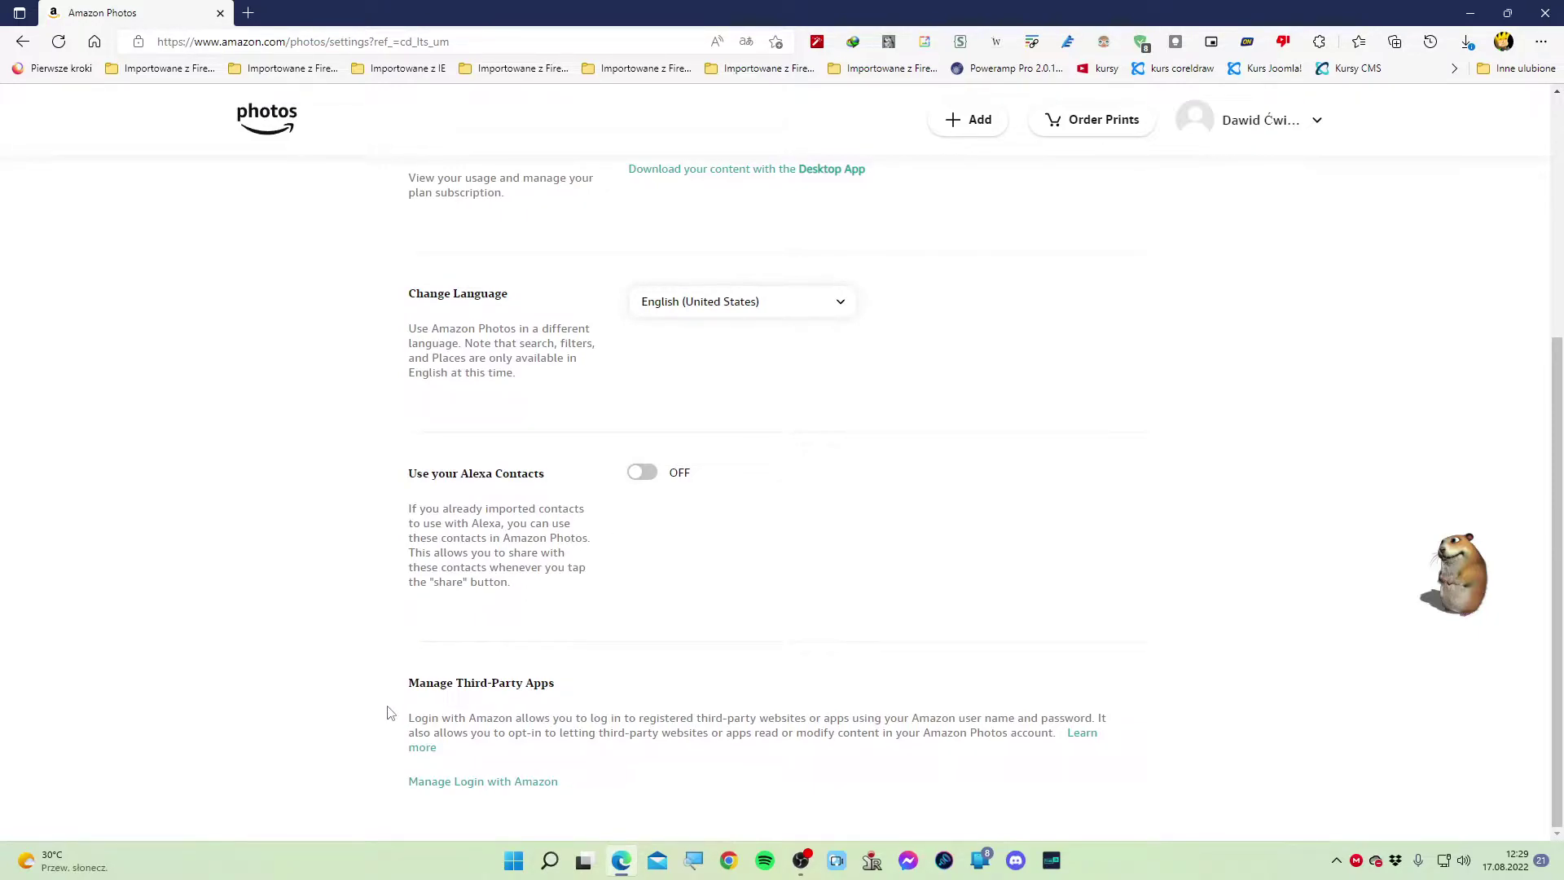
pyautogui.scroll(5, 552, 690)
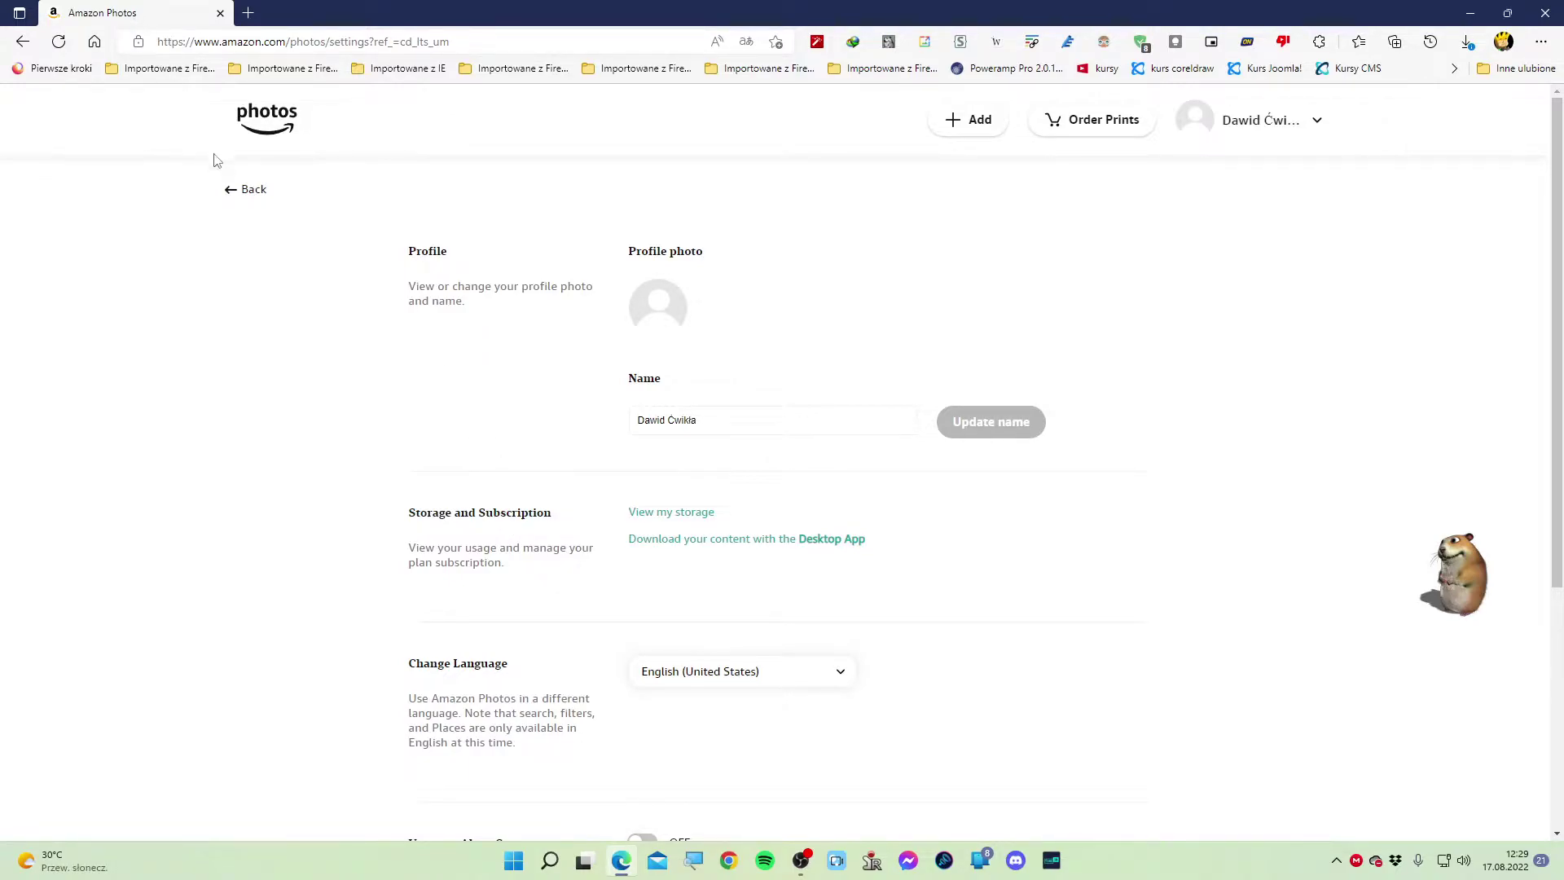
# Leave the account settings and return to the Amazon Drive file list
pyautogui.click(237, 189)
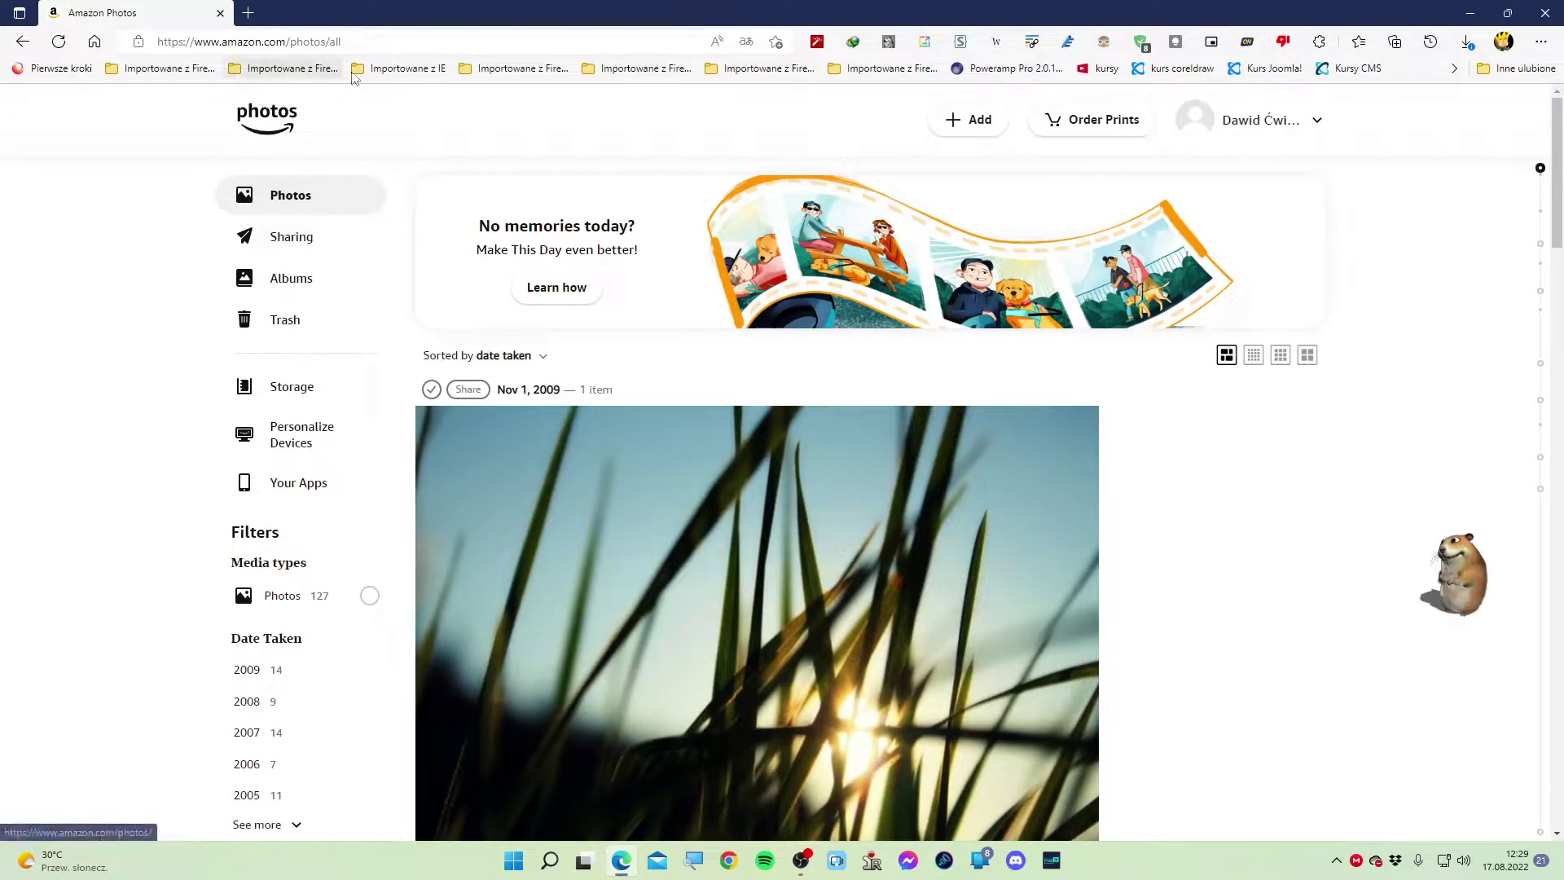
pyautogui.hotkey('alt', 'Left')
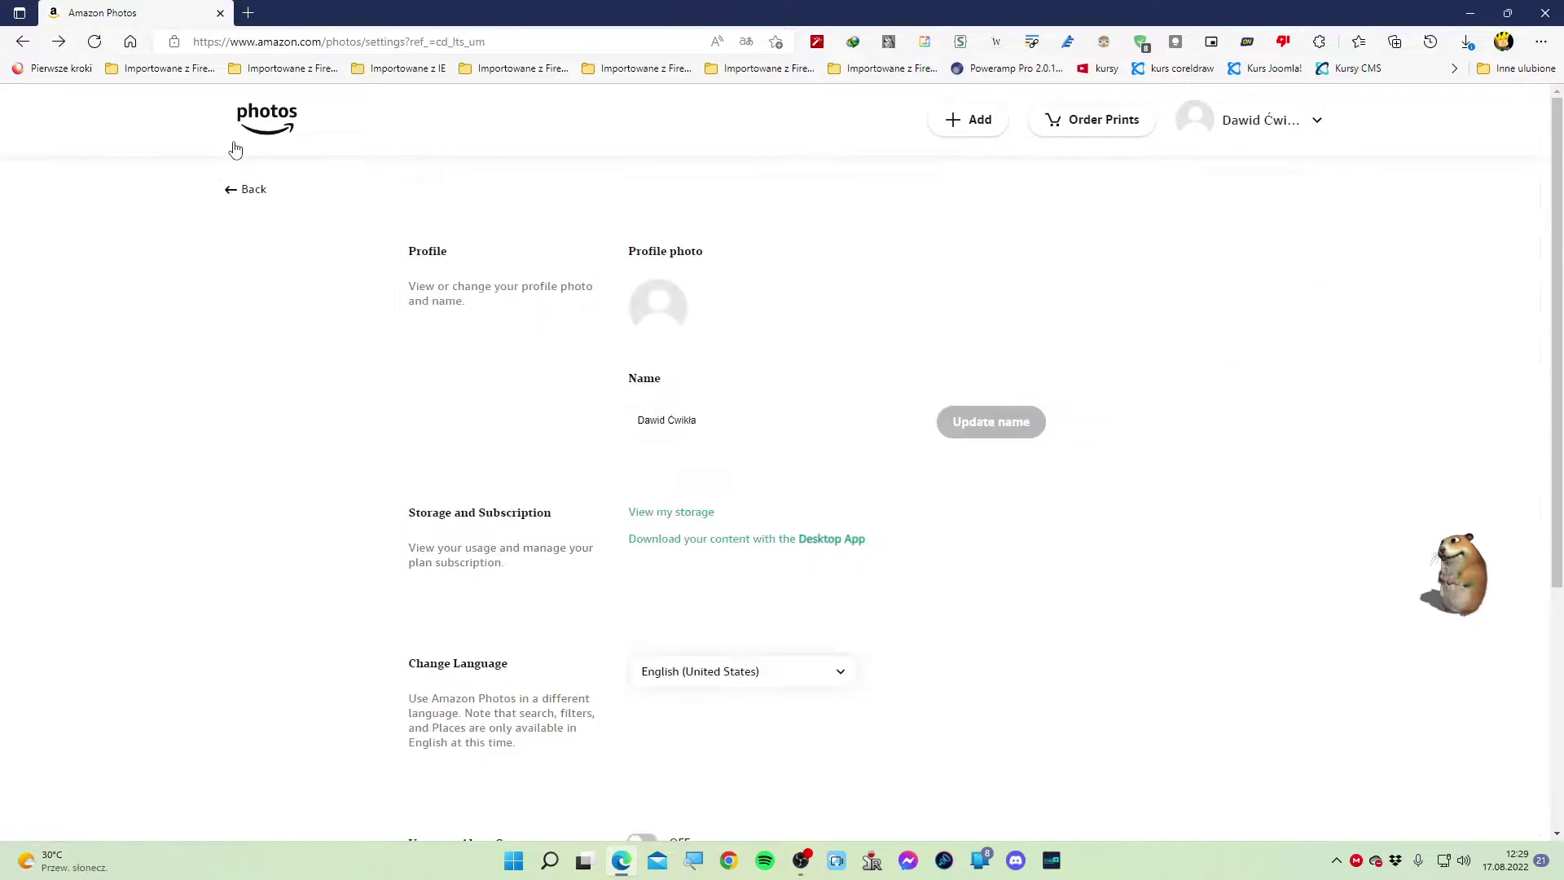
pyautogui.hotkey('alt', 'Left')
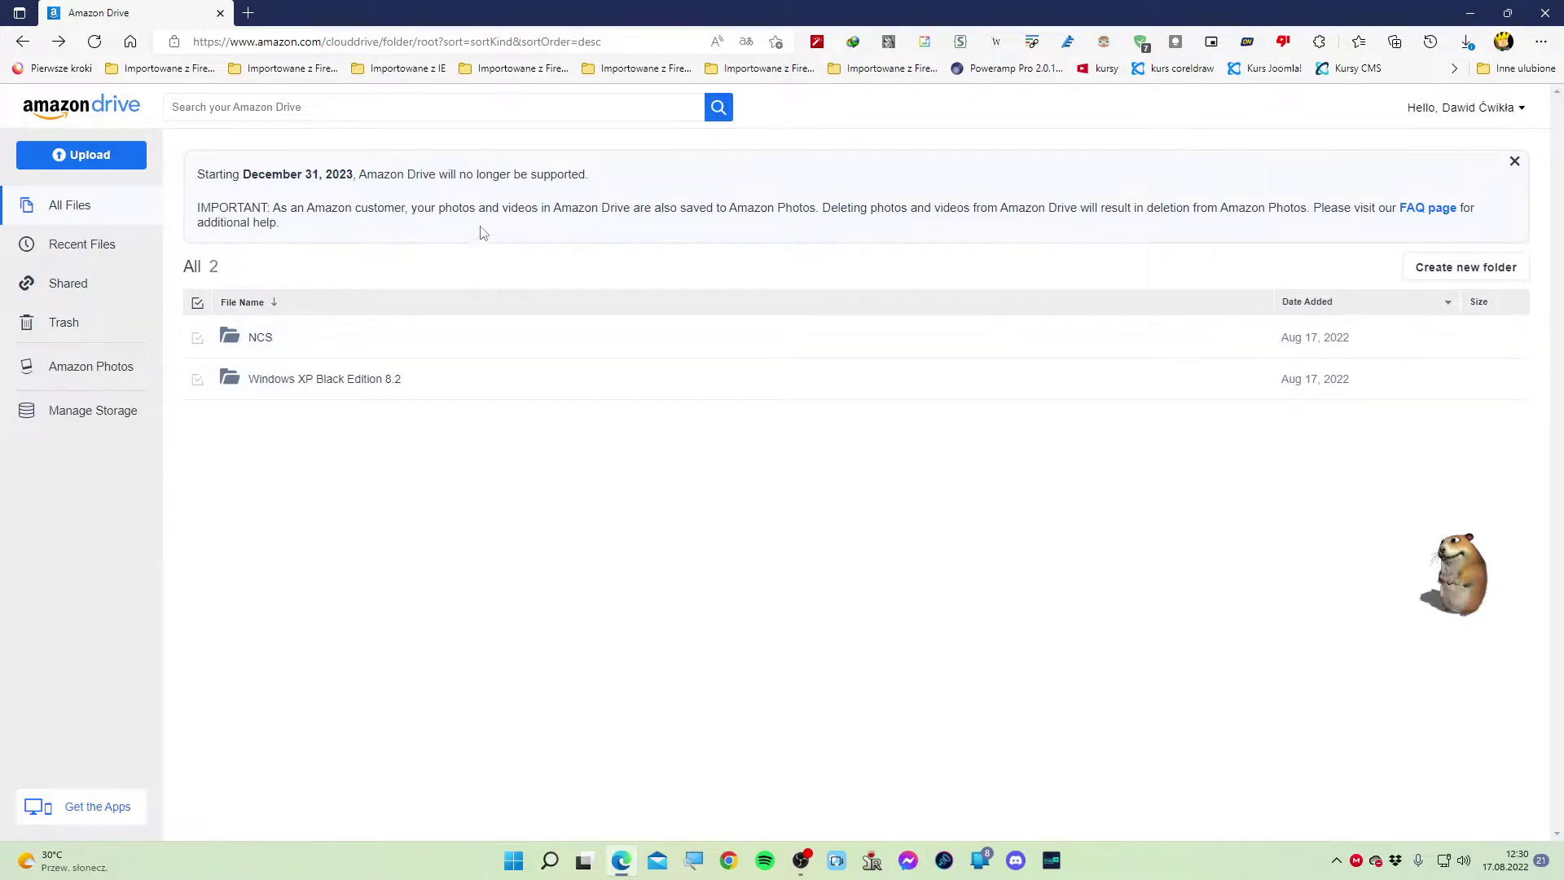
# Copy the IMPORTANT paragraph of the notice about photos and videos also being saved to Amazon Photos
pyautogui.moveTo(280, 223); pyautogui.dragTo(200, 206)
pyautogui.press('super+c')
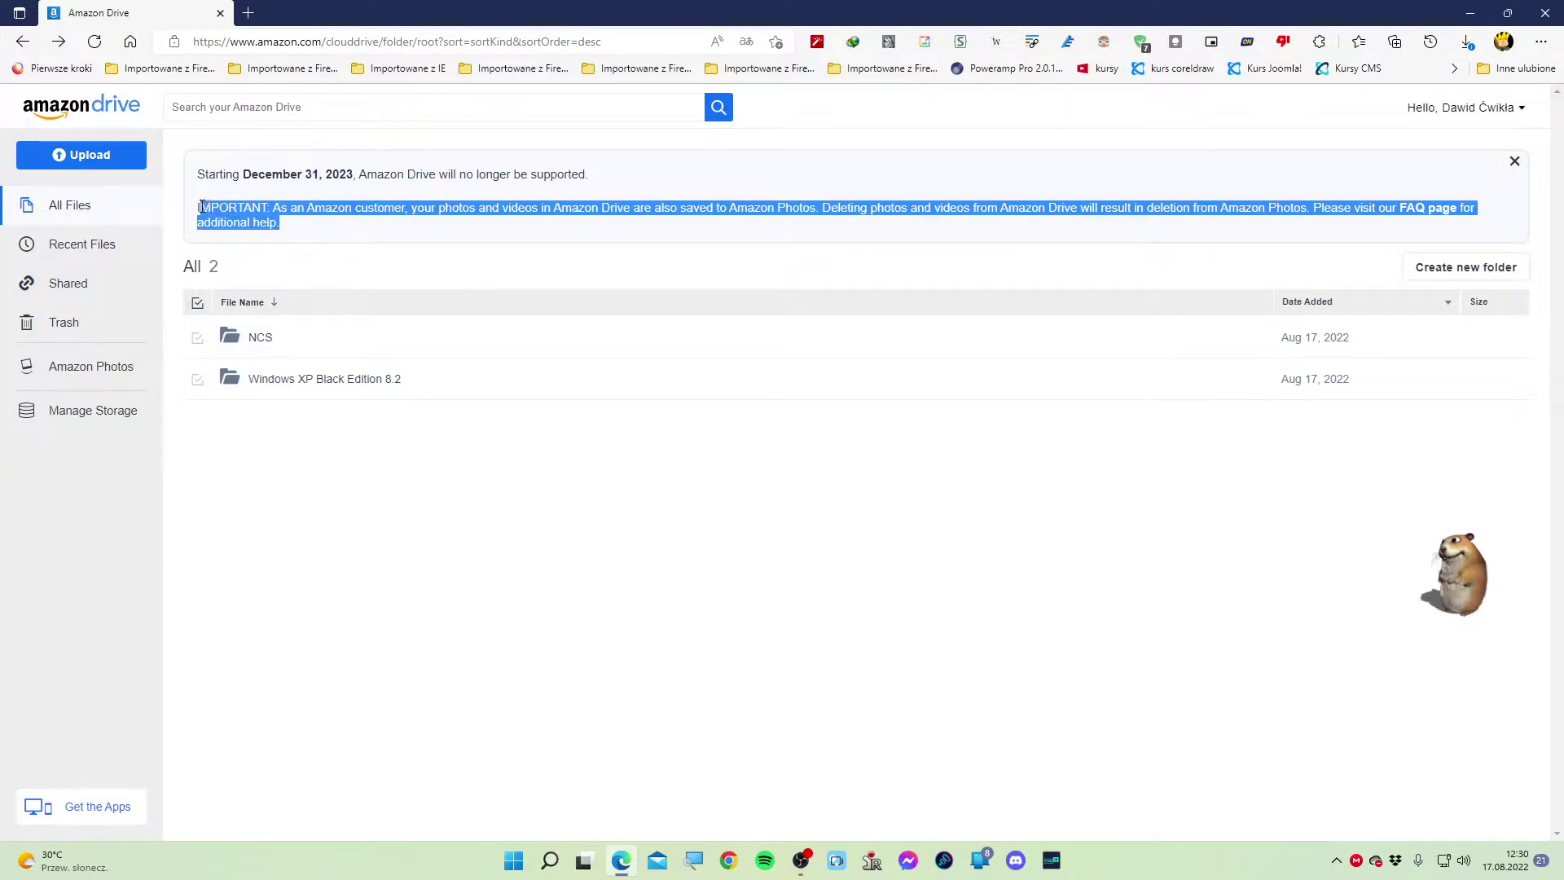
pyautogui.rightClick(221, 212)
pyautogui.click(232, 220)
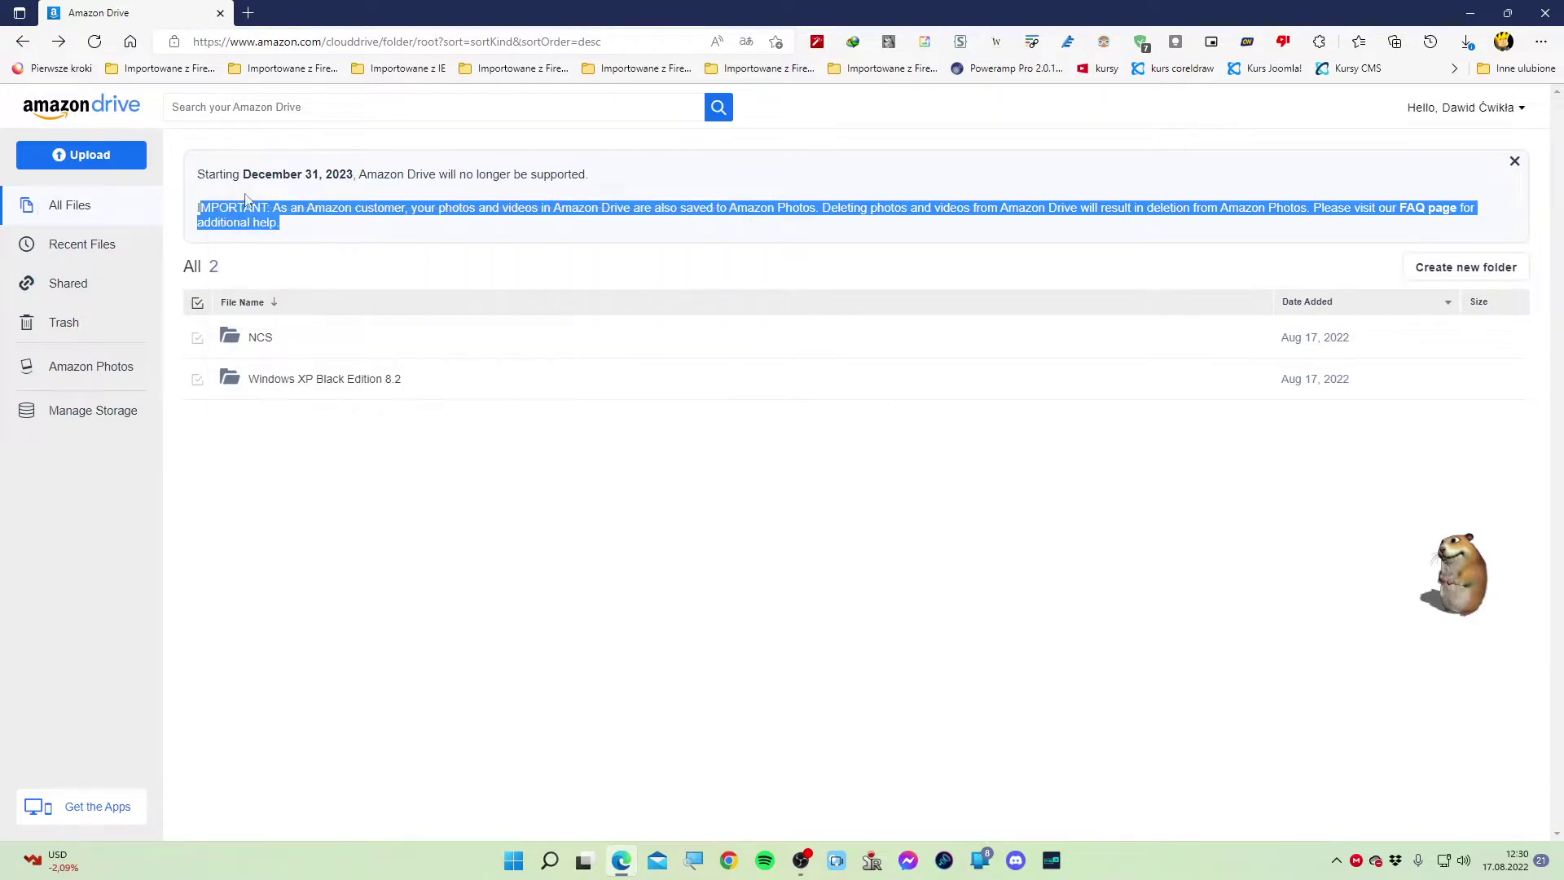
# Translate the copied IMPORTANT paragraph from English to Polish in Google Translate in a new tab, and close that tab after reading
pyautogui.click(248, 13)
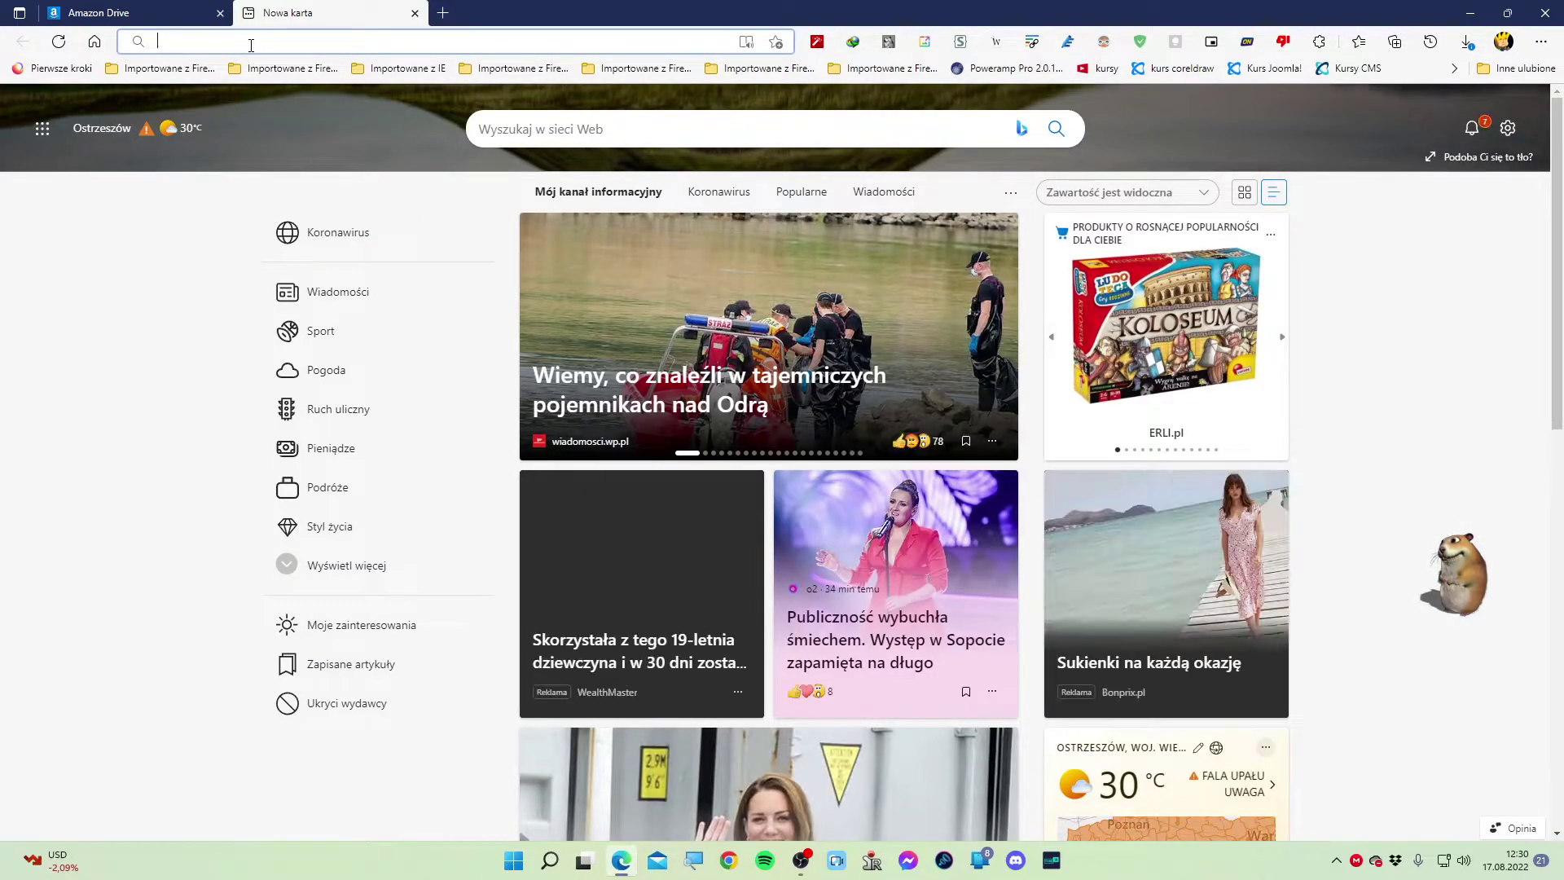
pyautogui.write('tra')
pyautogui.press('Return')
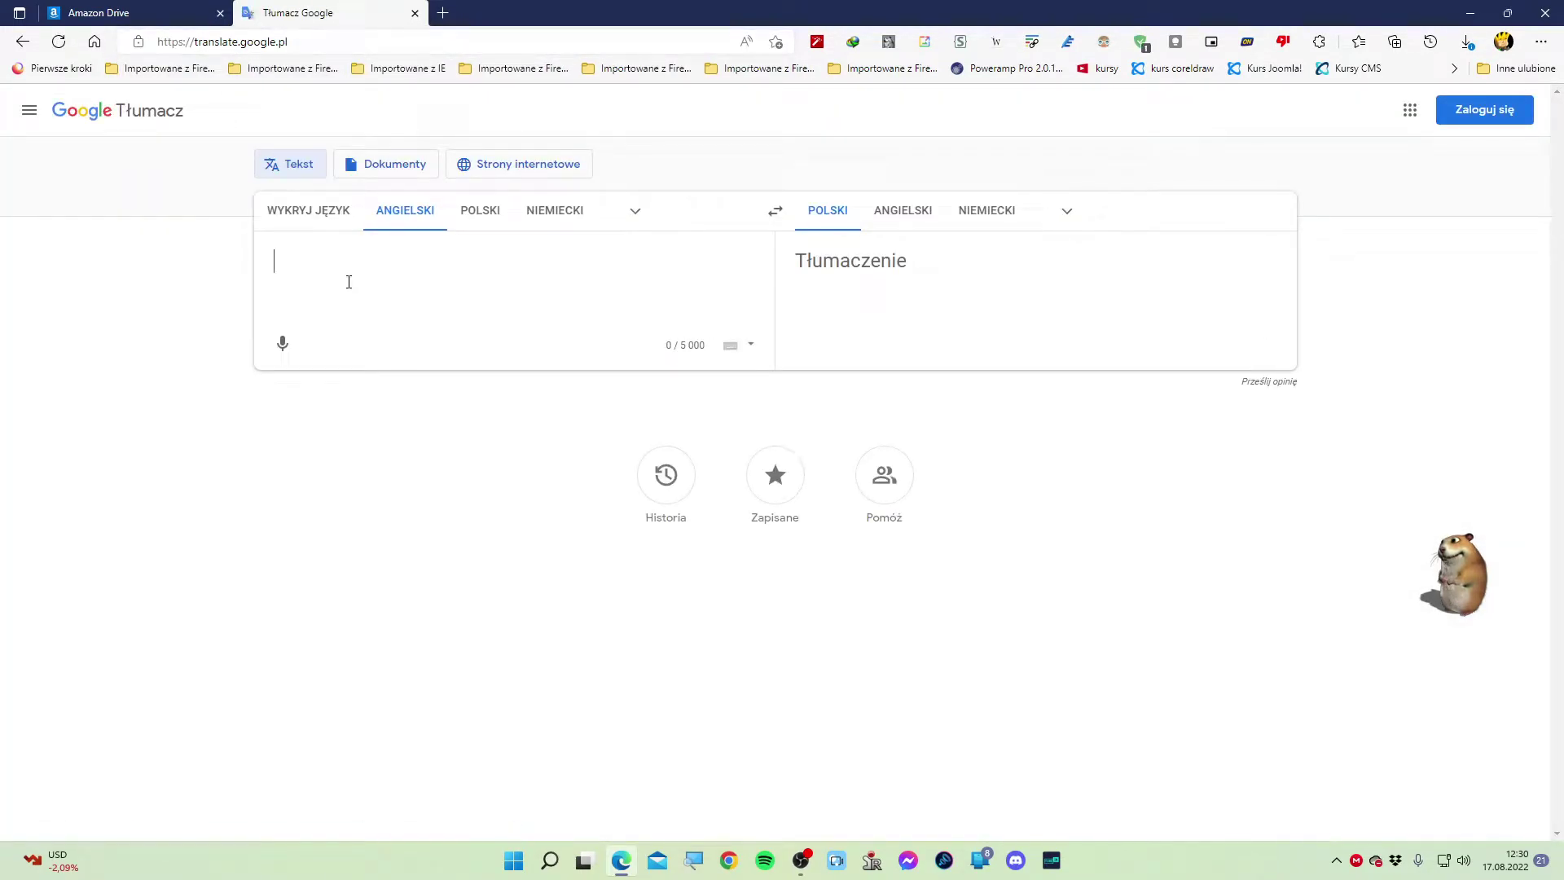
pyautogui.rightClick(349, 281)
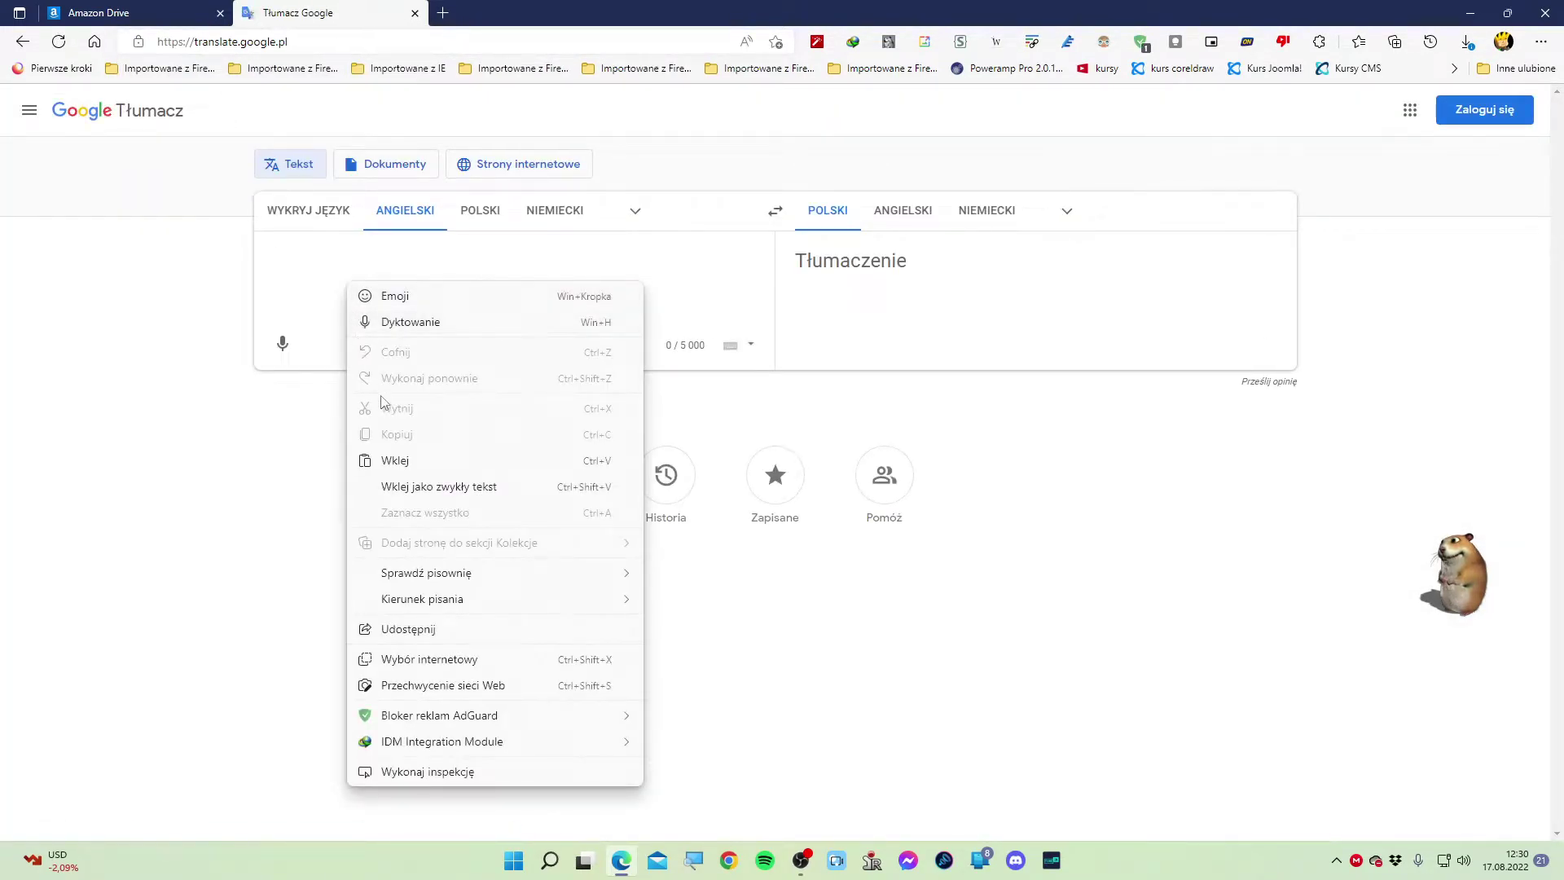
pyautogui.click(396, 460)
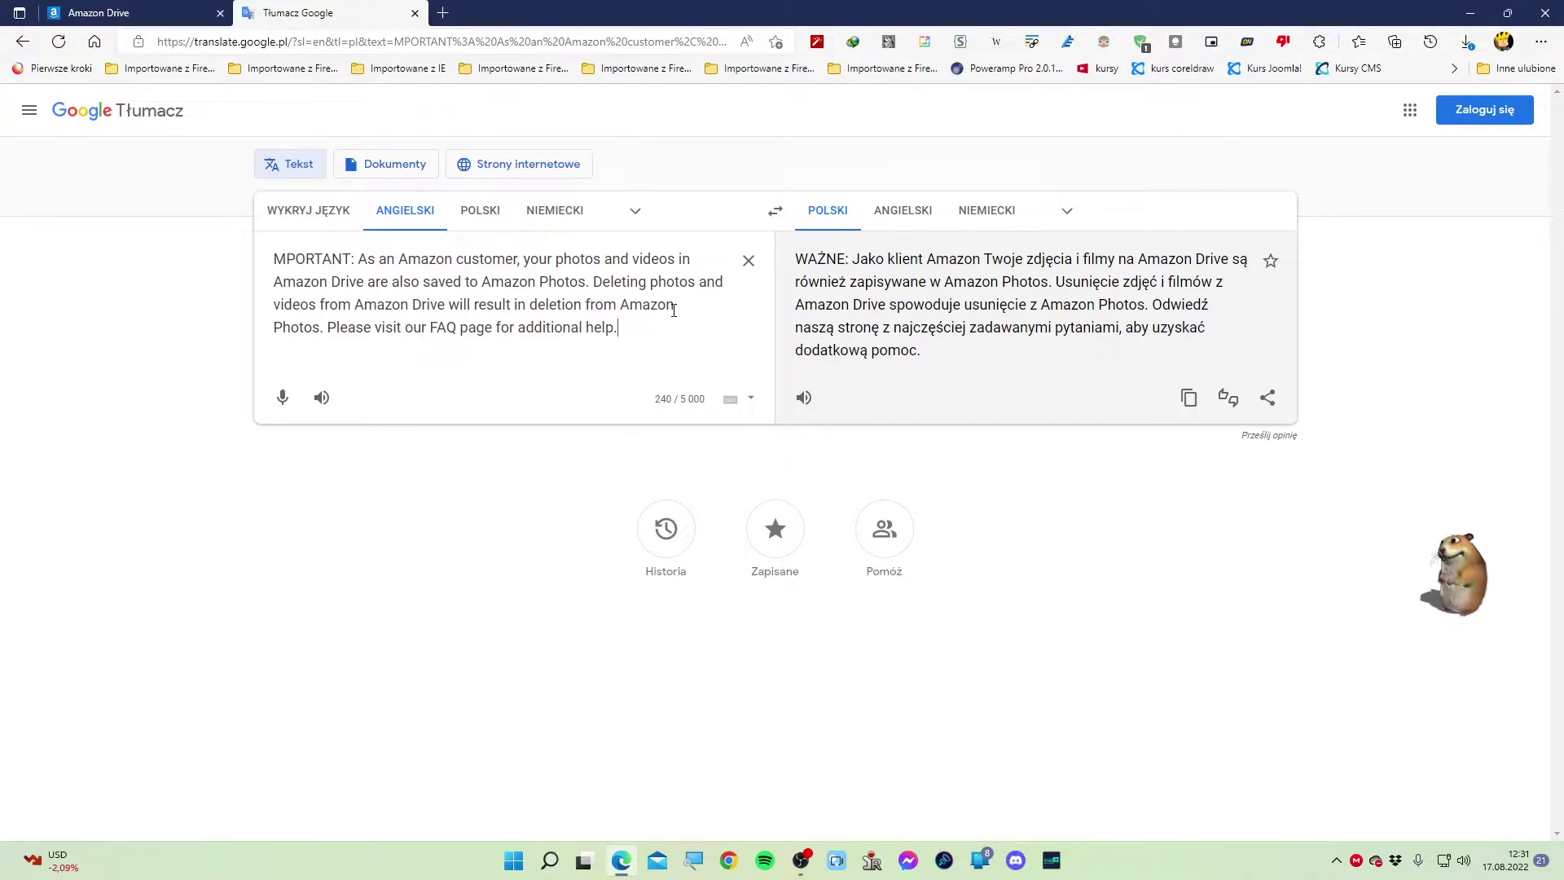
pyautogui.click(414, 13)
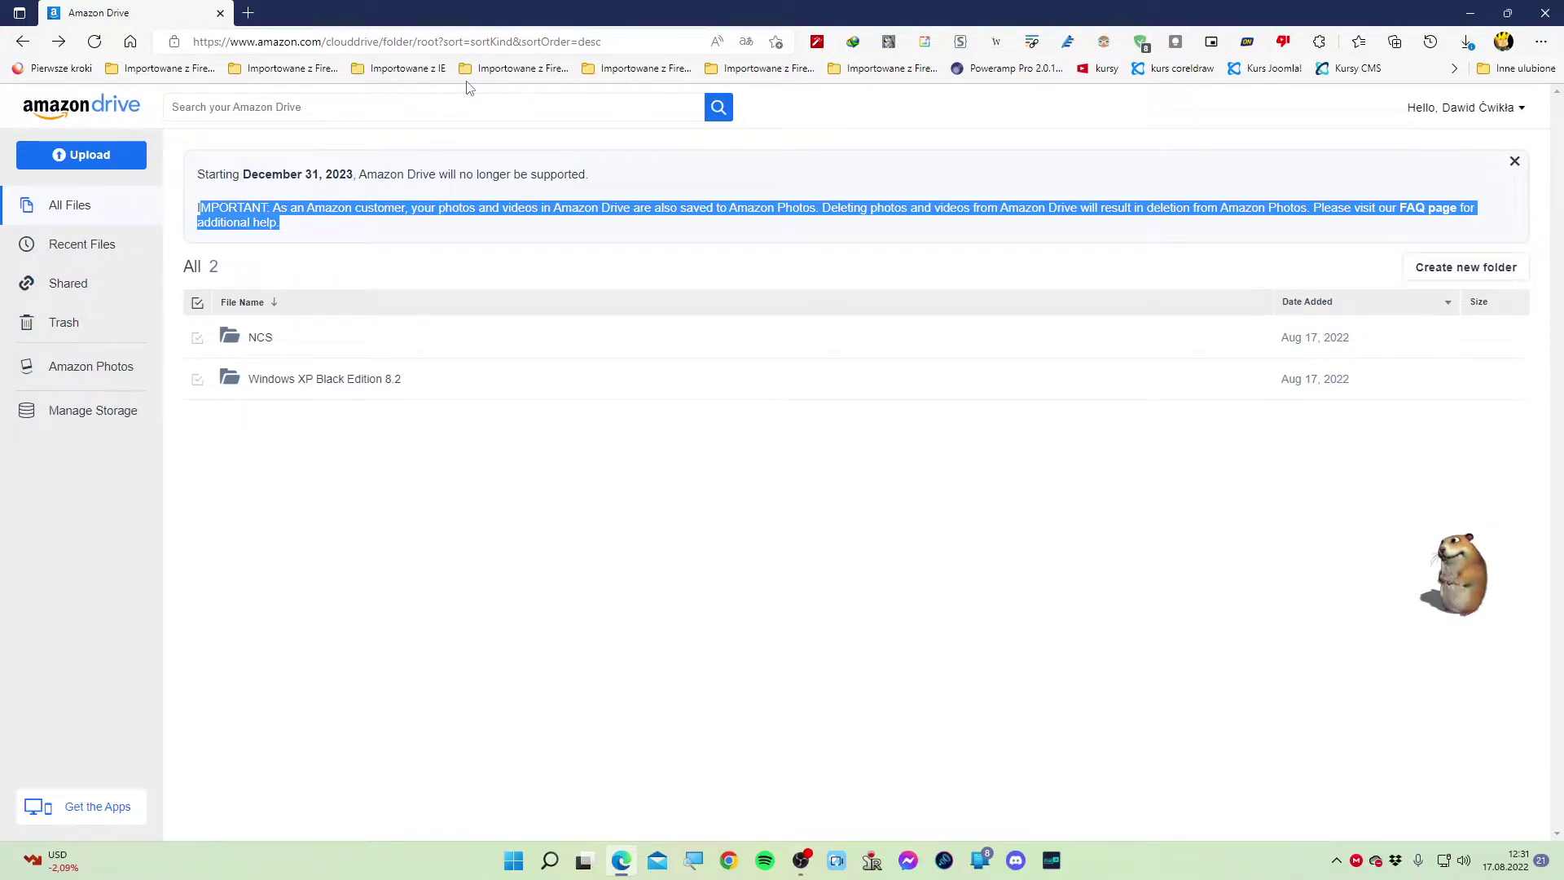
# Dismiss the end-of-support notice above the file list and back out of the Create new folder dialog
pyautogui.click(1515, 162)
pyautogui.click(1489, 154)
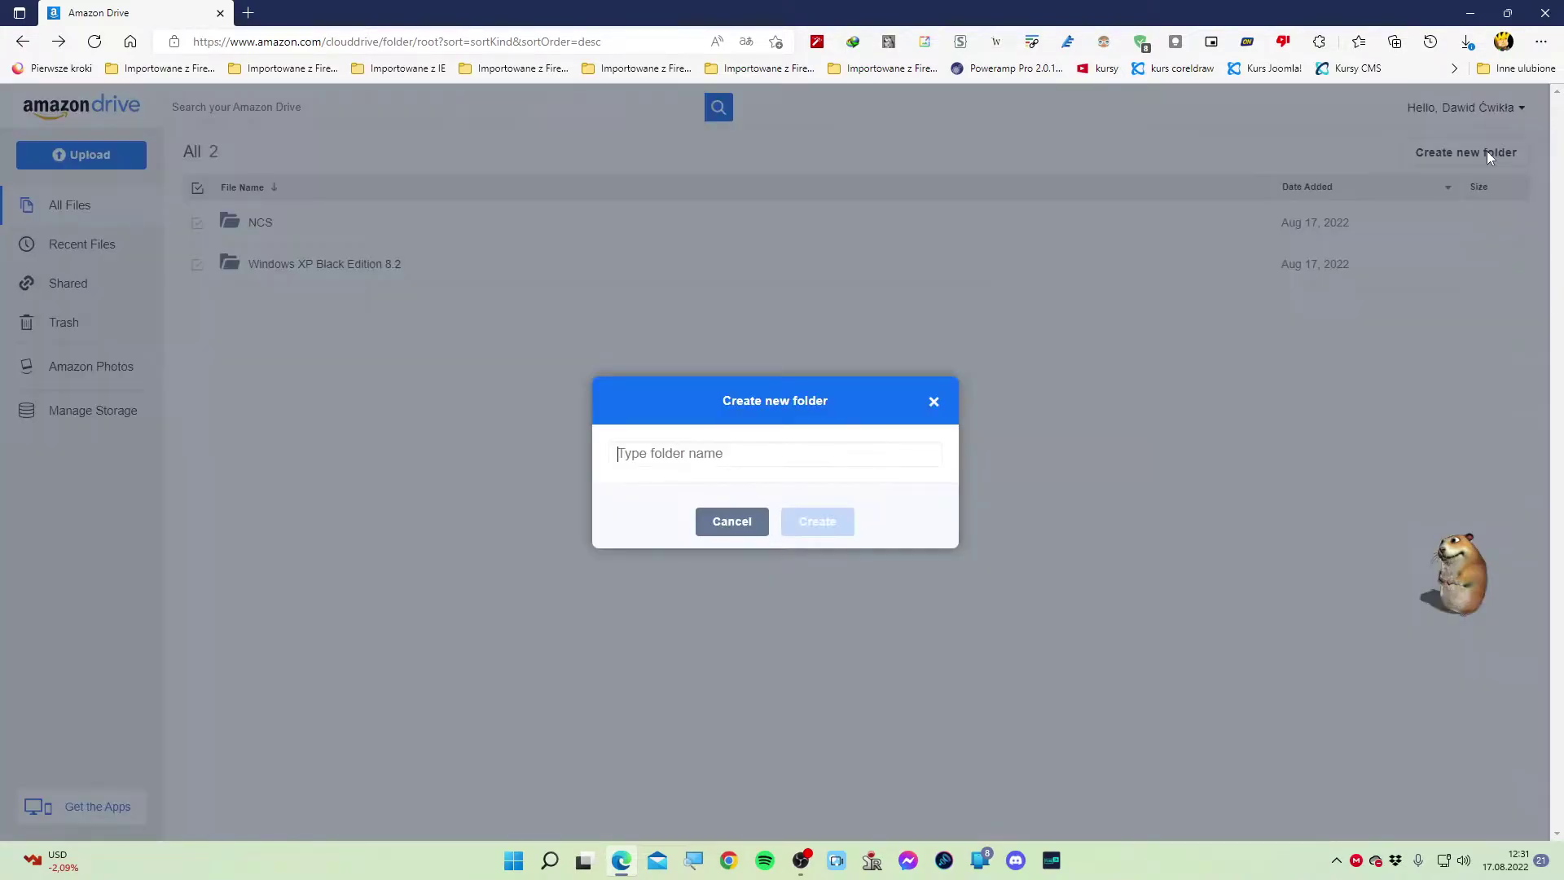
pyautogui.click(727, 534)
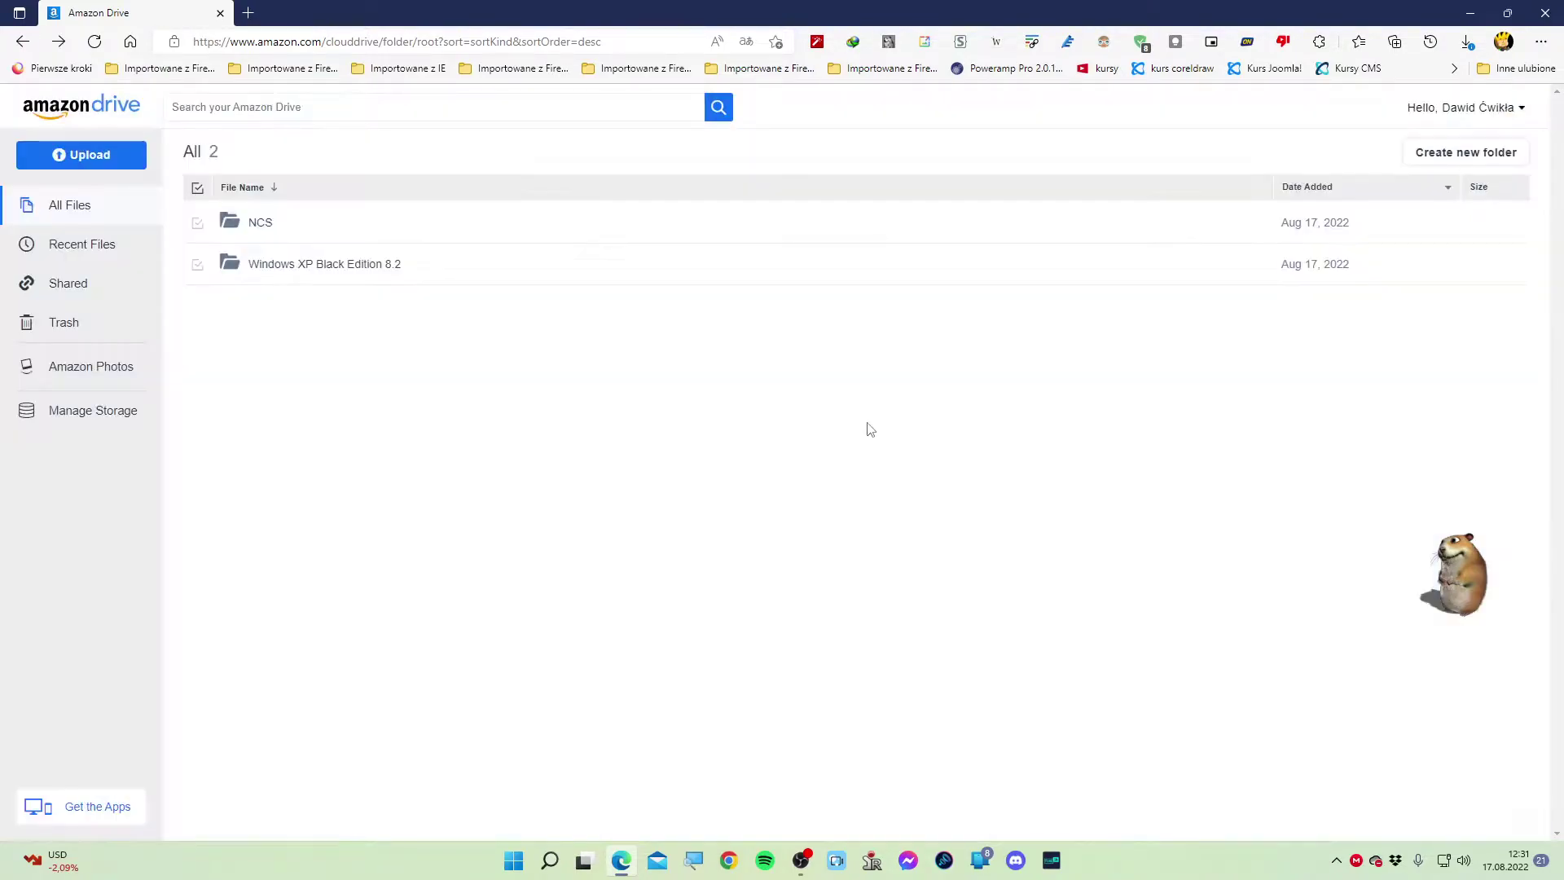
# Check Prints Order History, return to Amazon Drive without granting S&D Print access, and show the account options again
pyautogui.click(1434, 111)
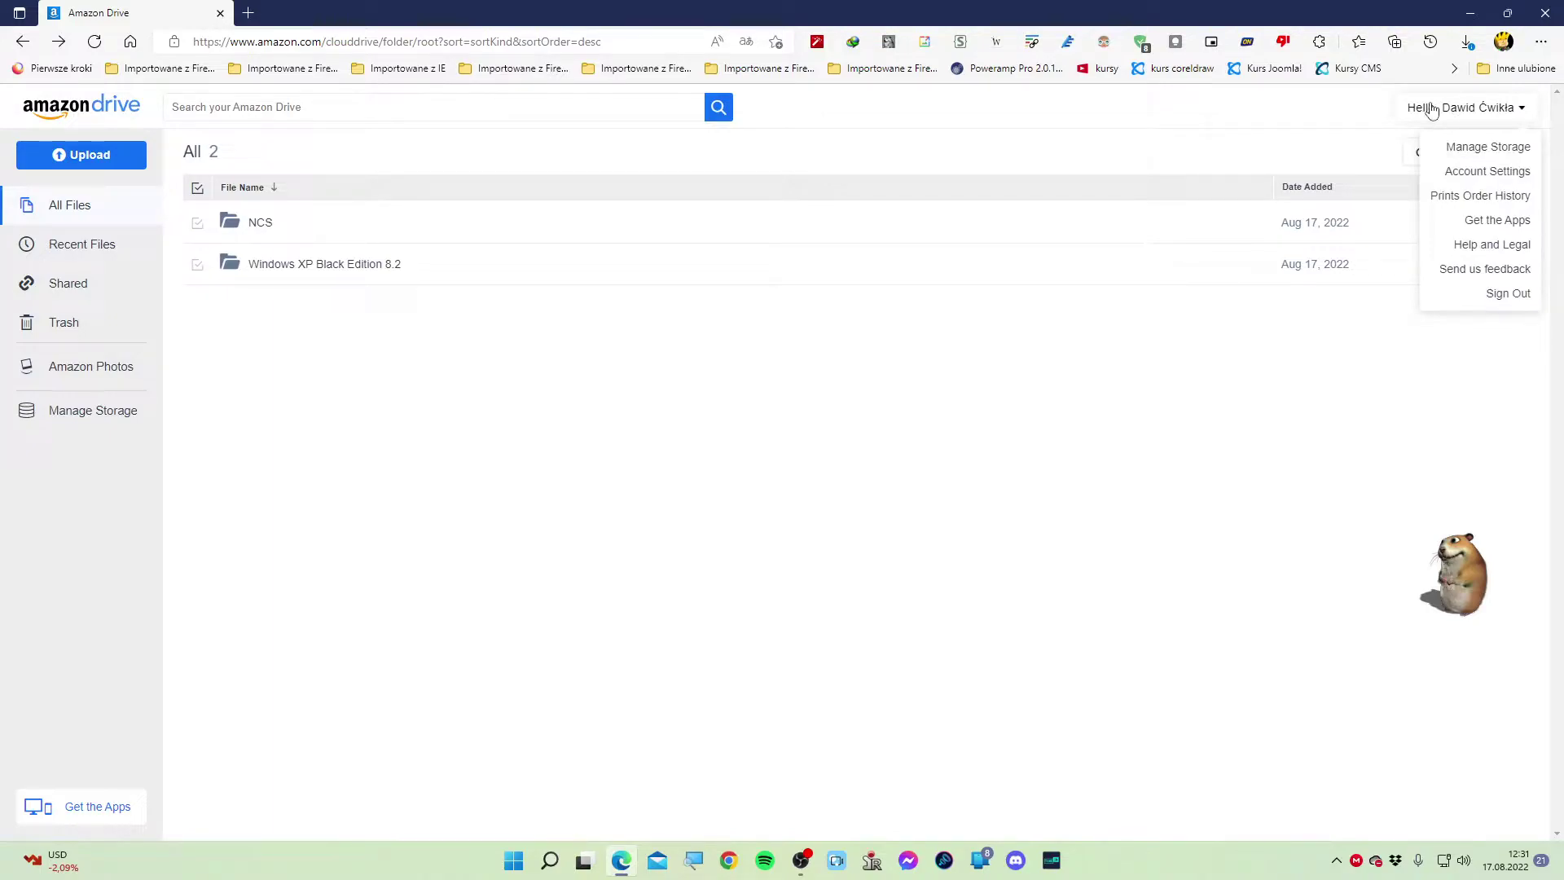
pyautogui.click(1468, 210)
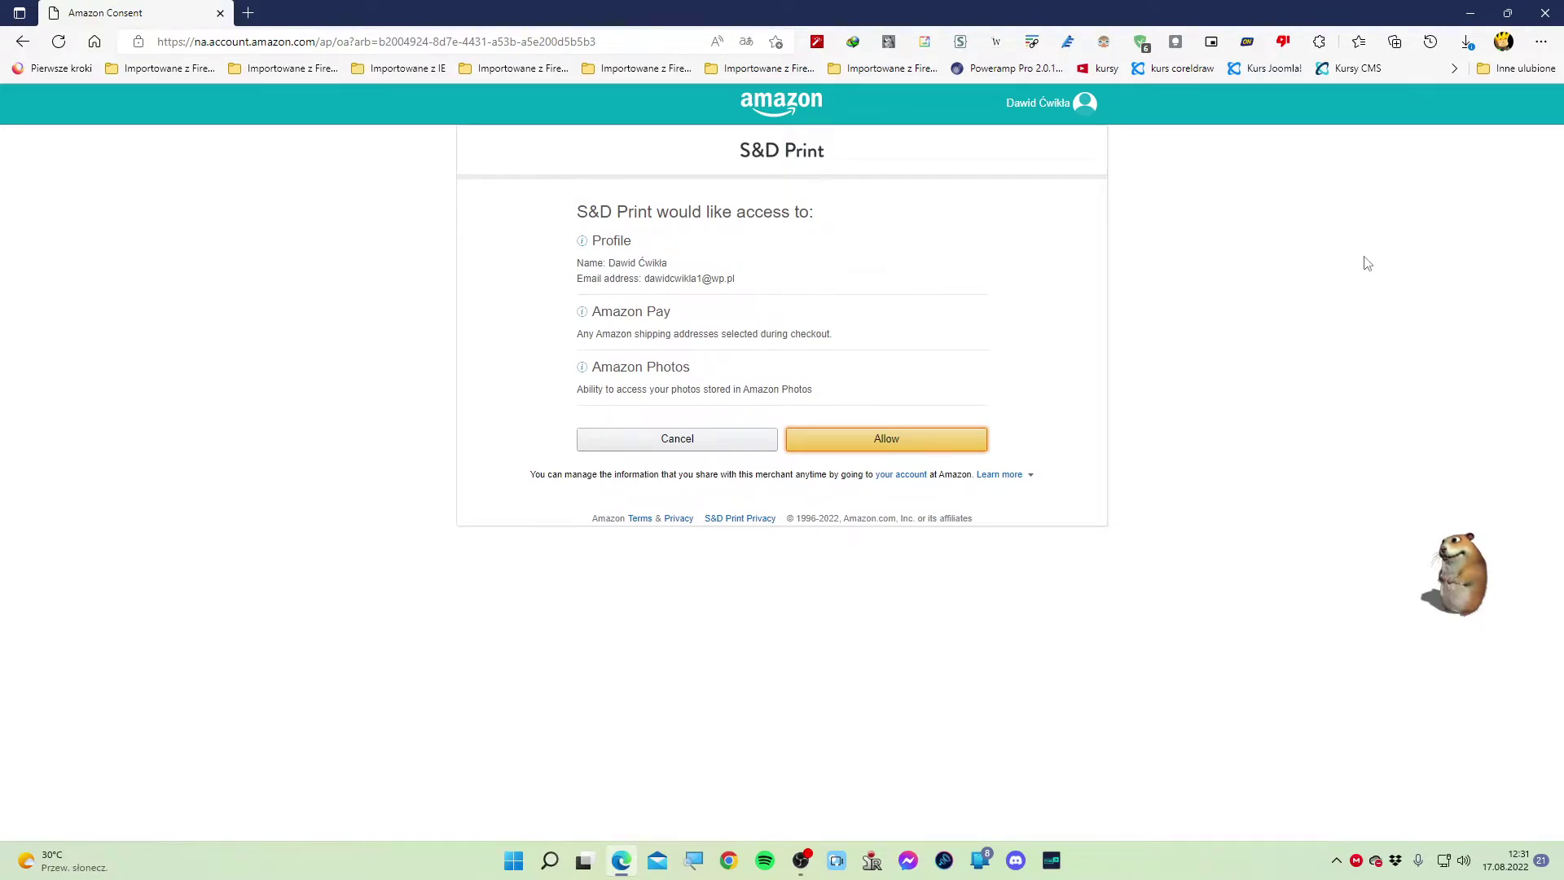
pyautogui.press('Return')
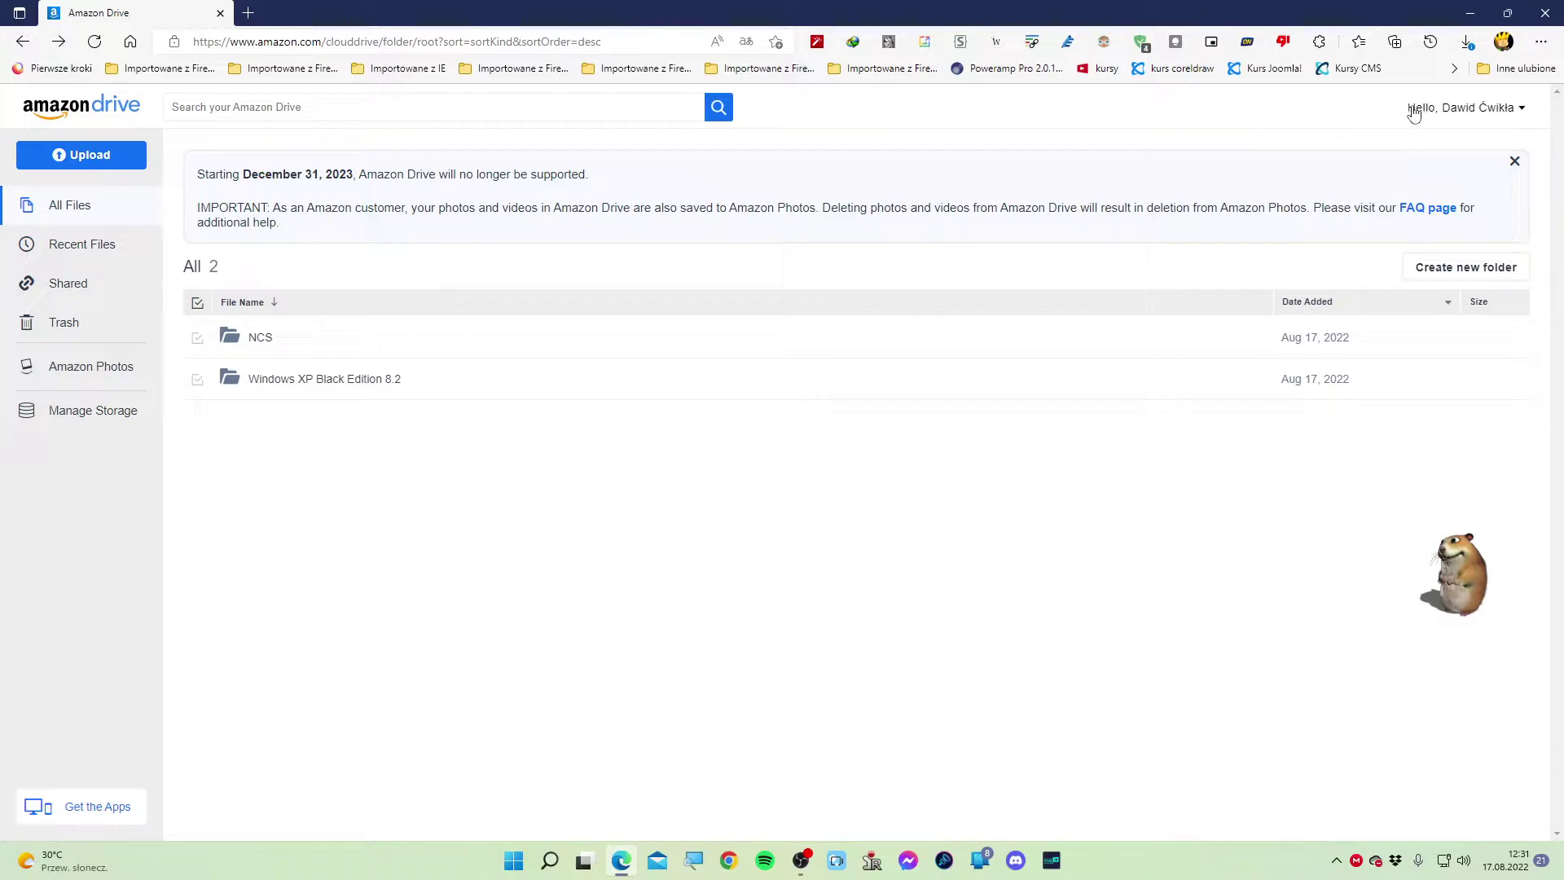
pyautogui.click(1462, 109)
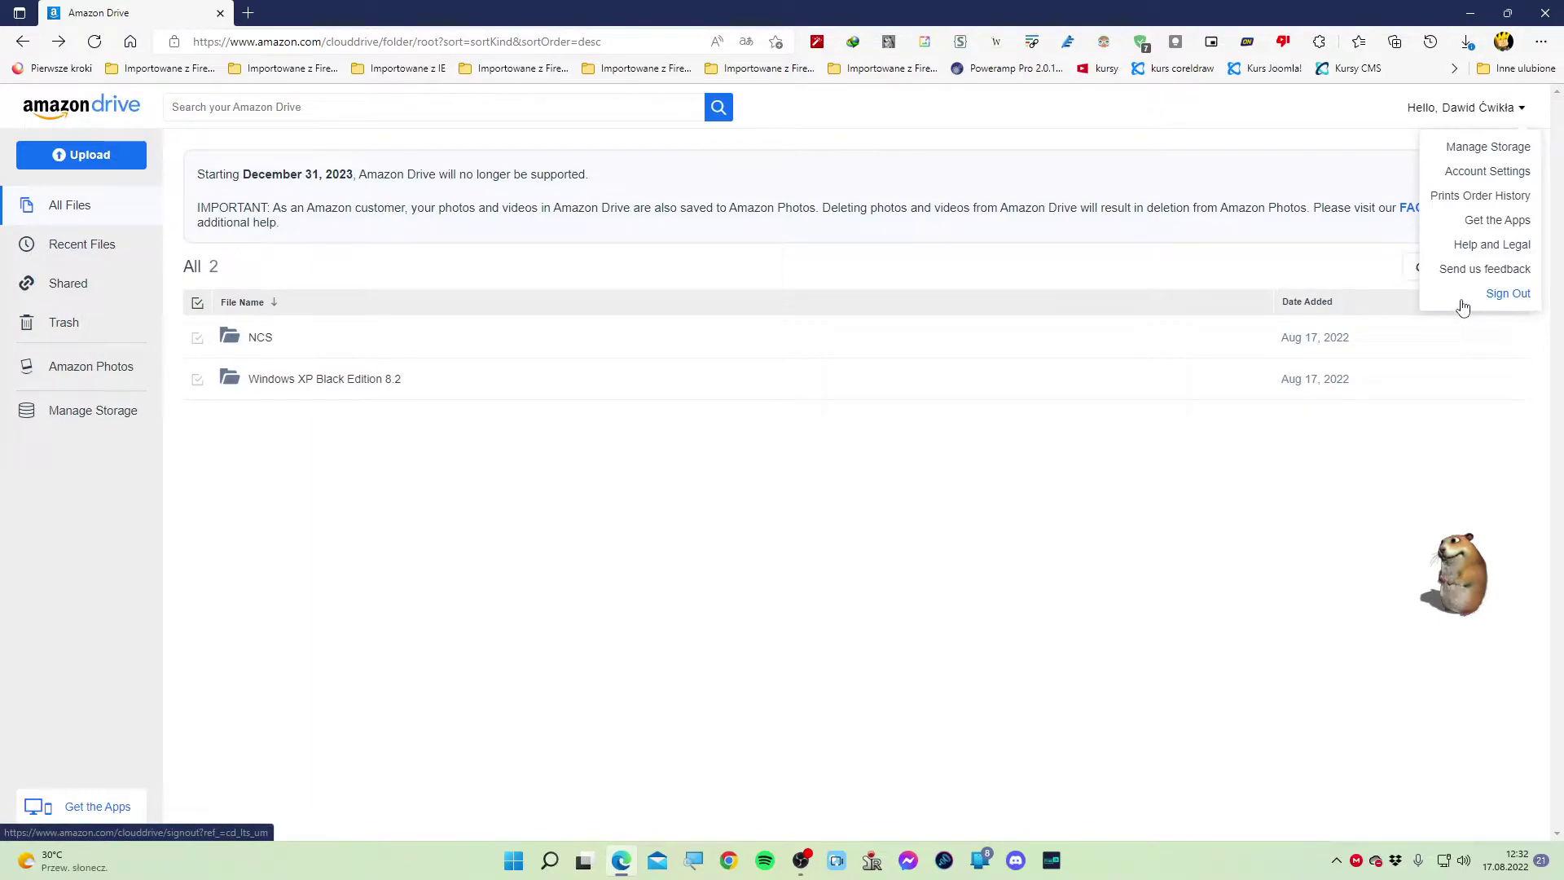
pyautogui.click(801, 862)
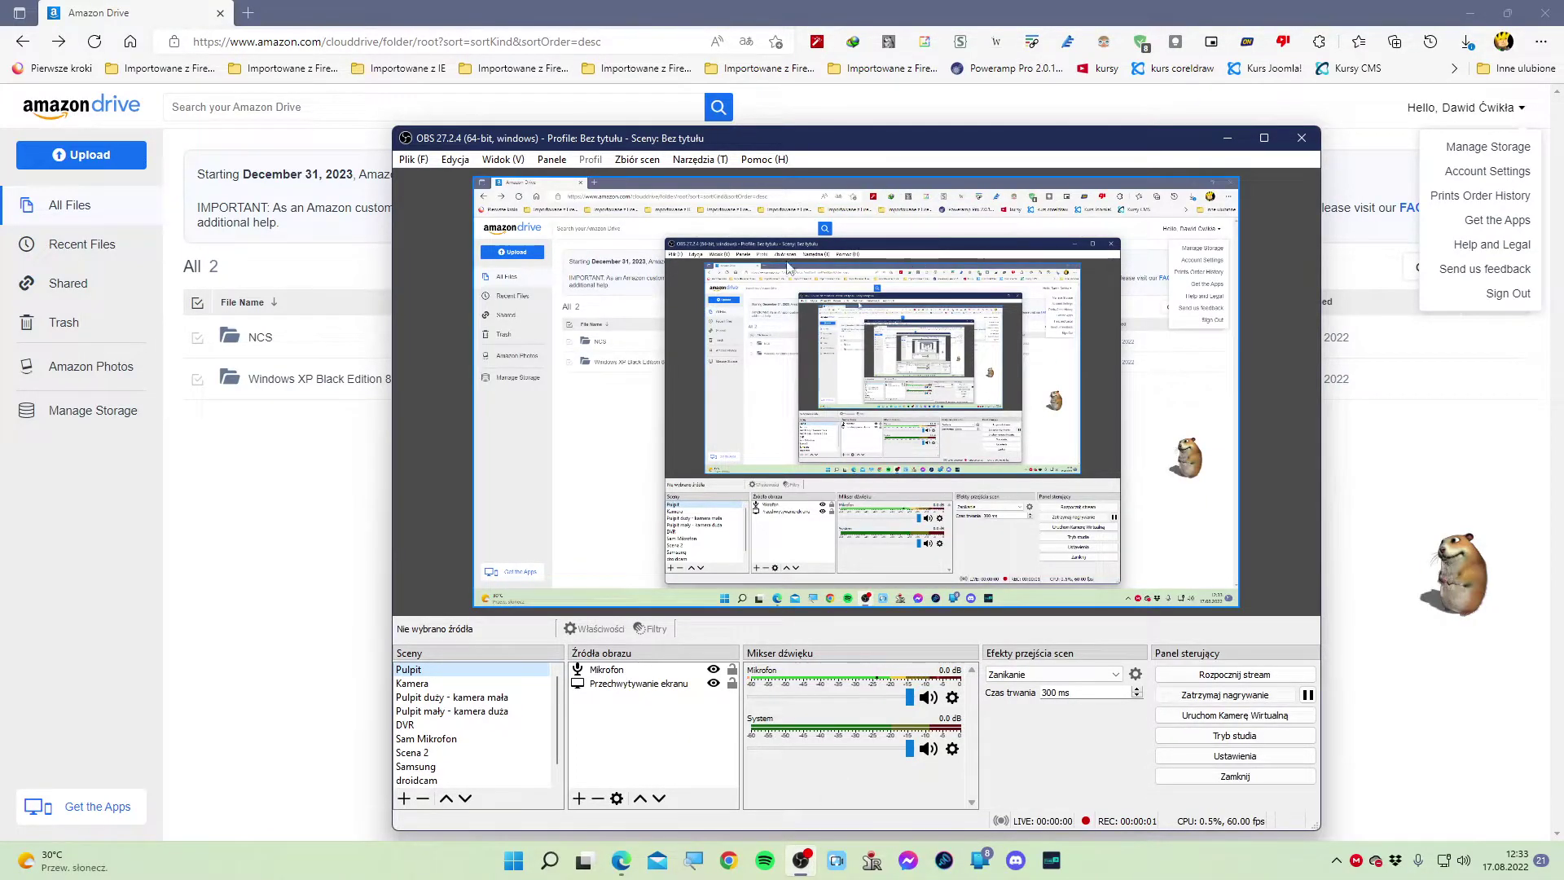
pyautogui.click(1226, 140)
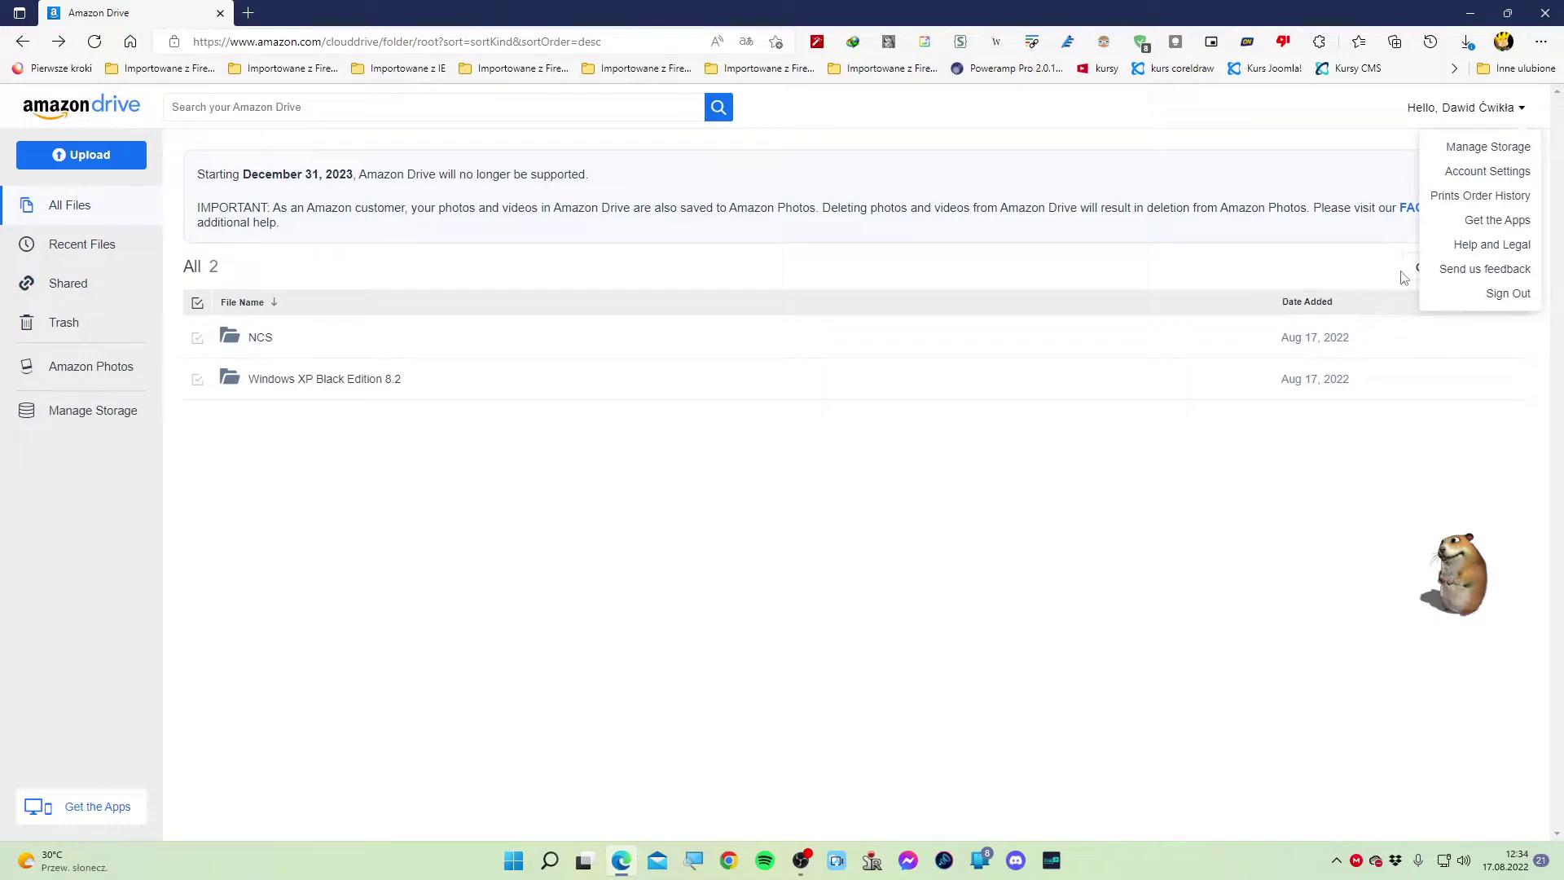
# Download the Amazon Photos desktop app from the Get the Apps page and open the folder containing AmazonPhotosSetup.exe
pyautogui.click(88, 819)
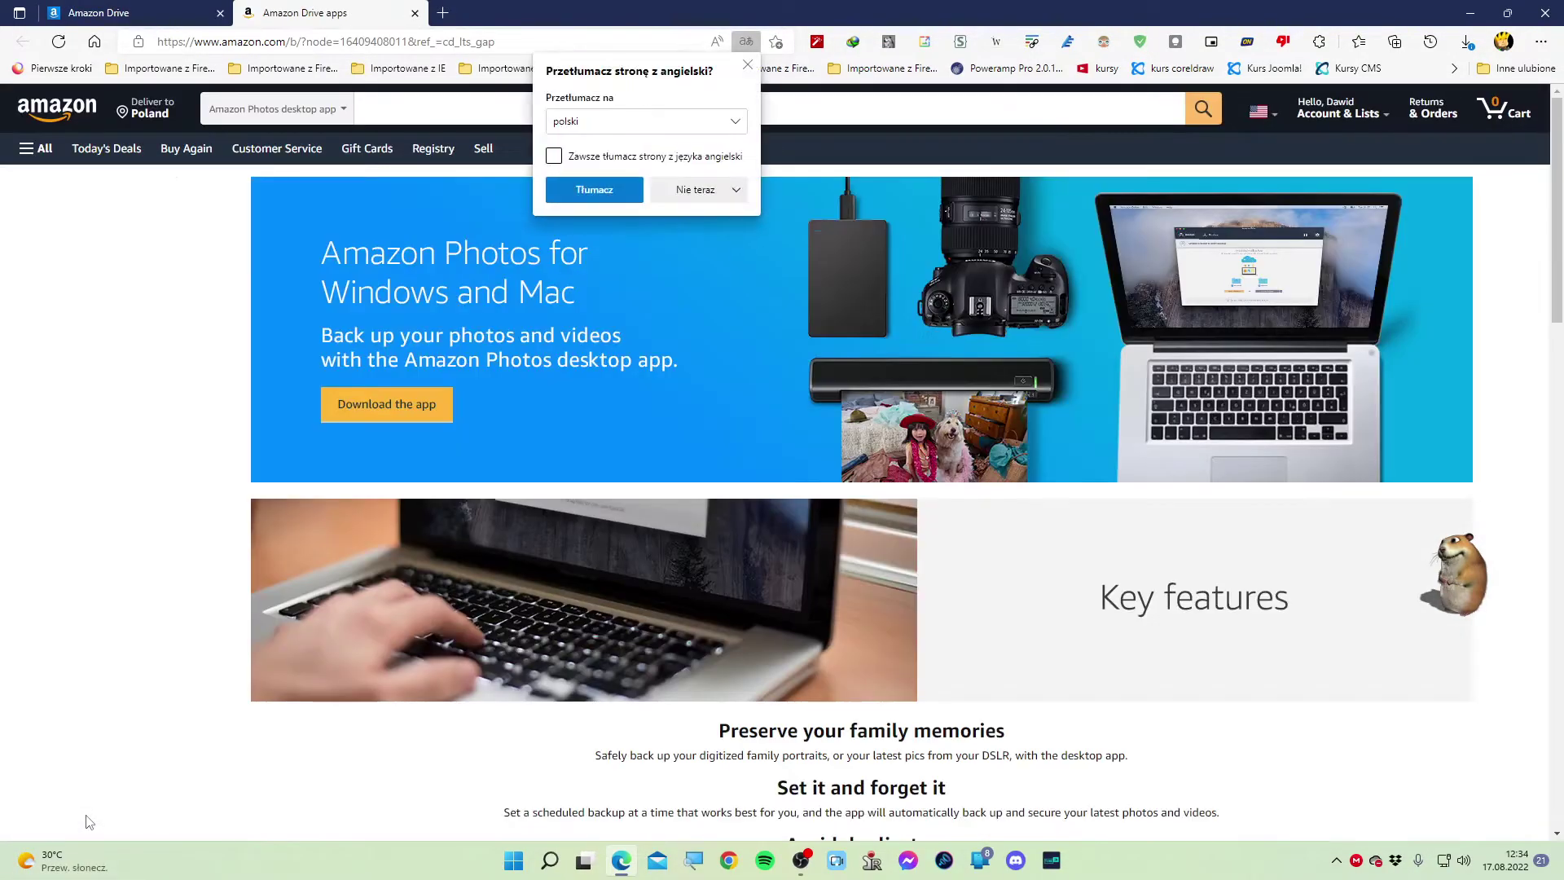
pyautogui.scroll(-5, 435, 683)
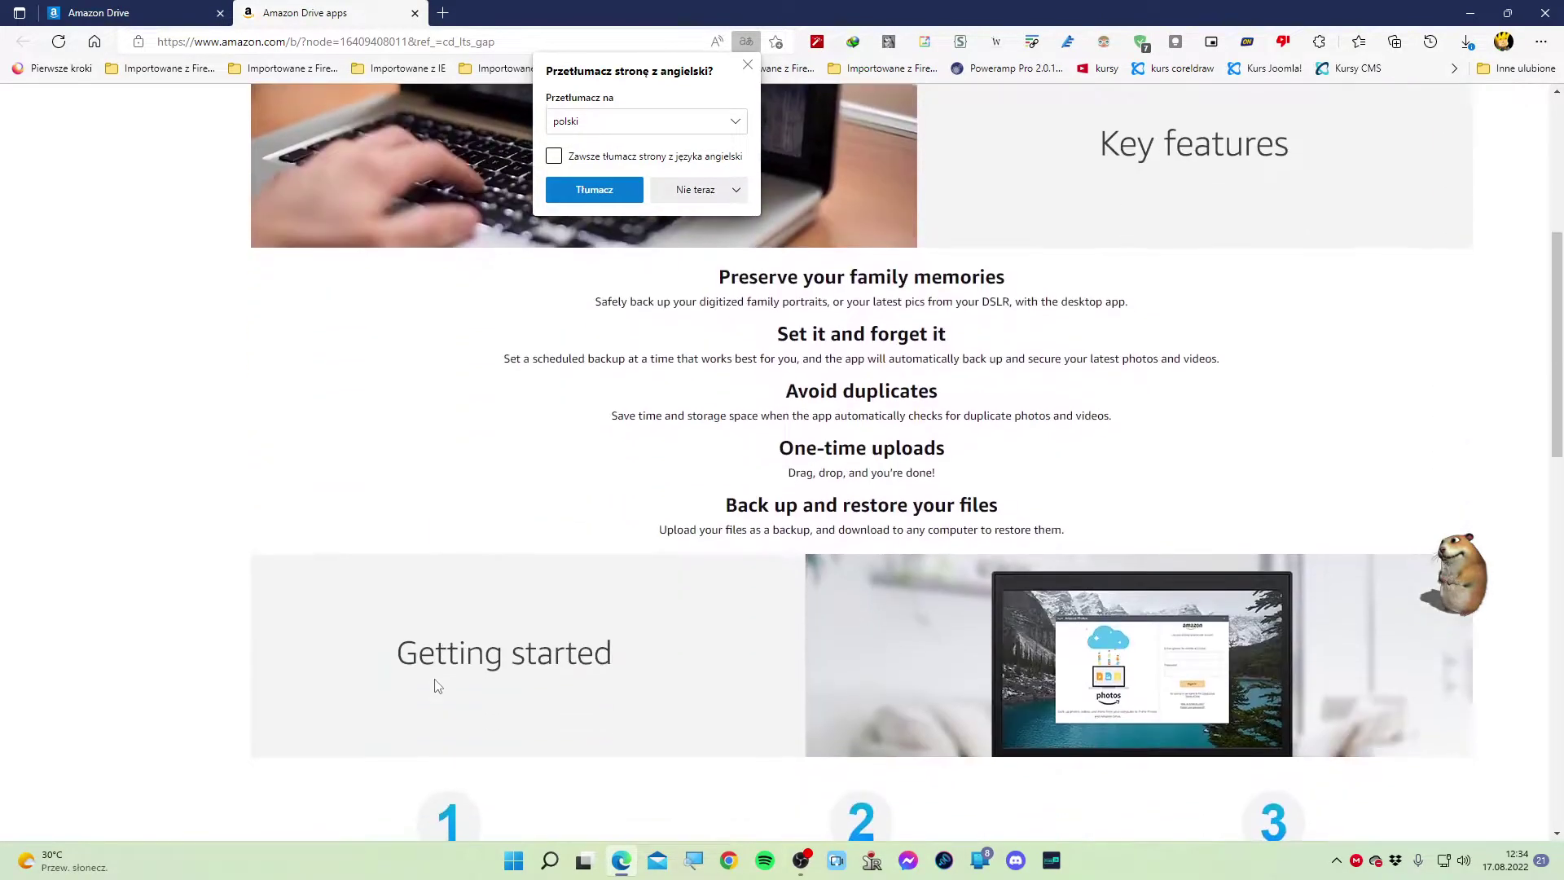
pyautogui.scroll(5, 435, 683)
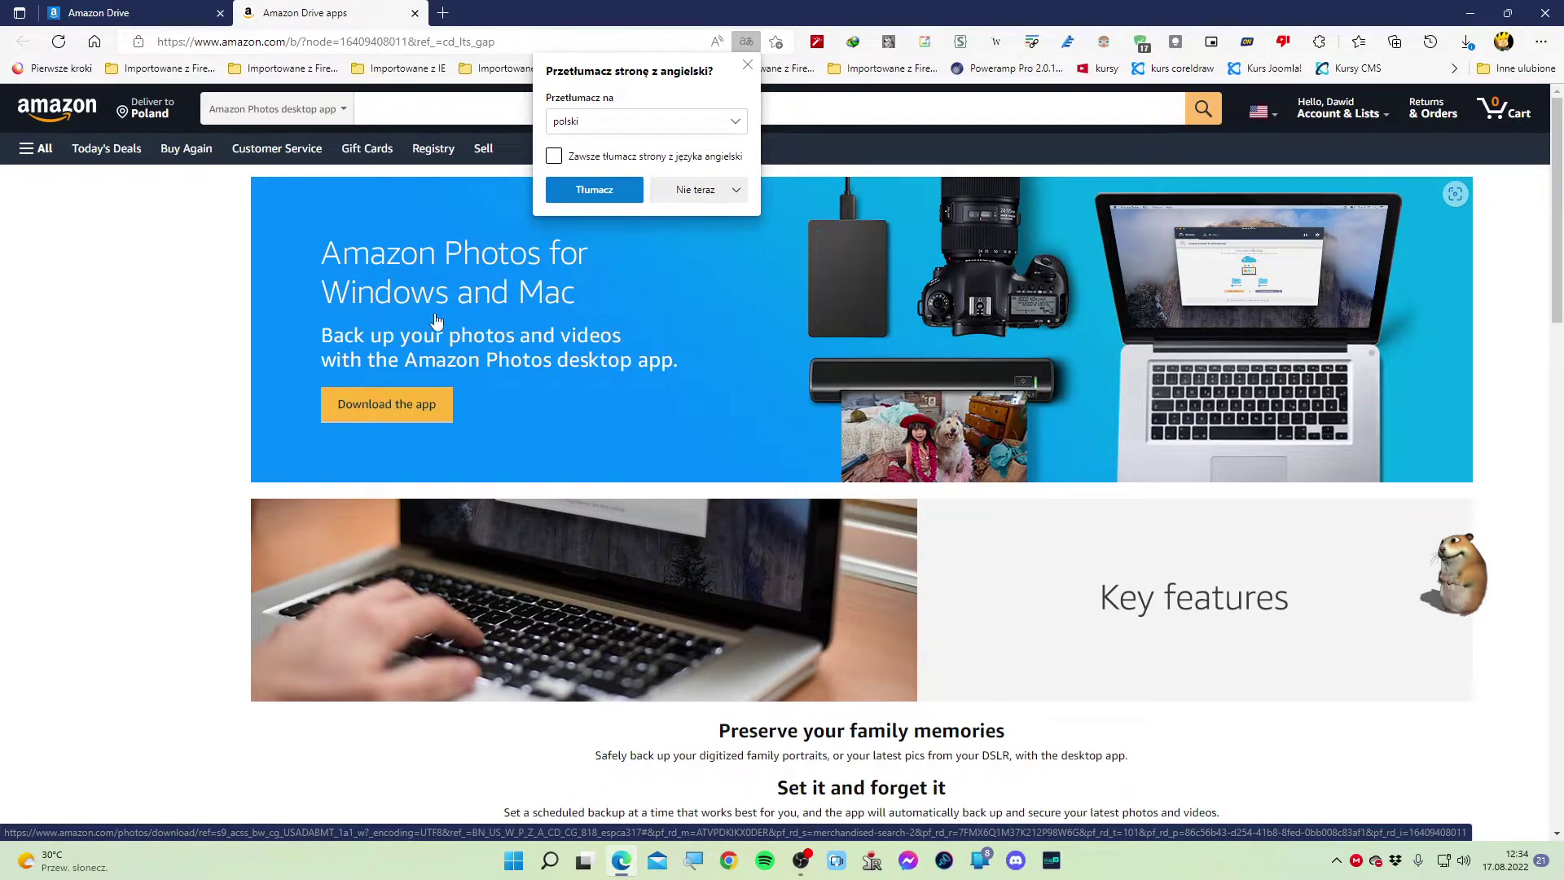
pyautogui.click(419, 415)
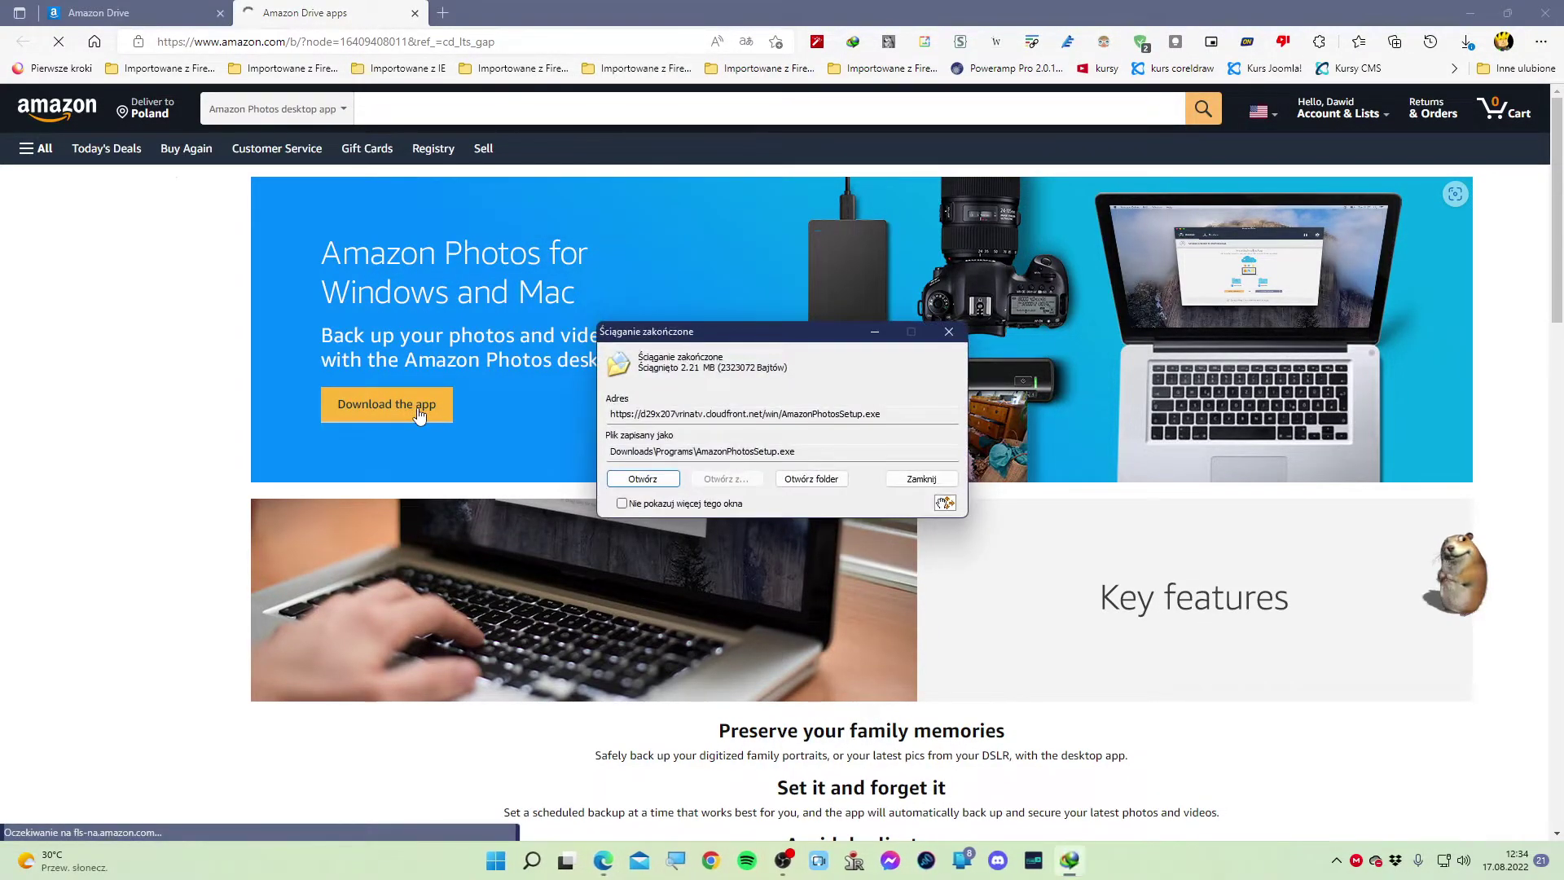
pyautogui.click(806, 481)
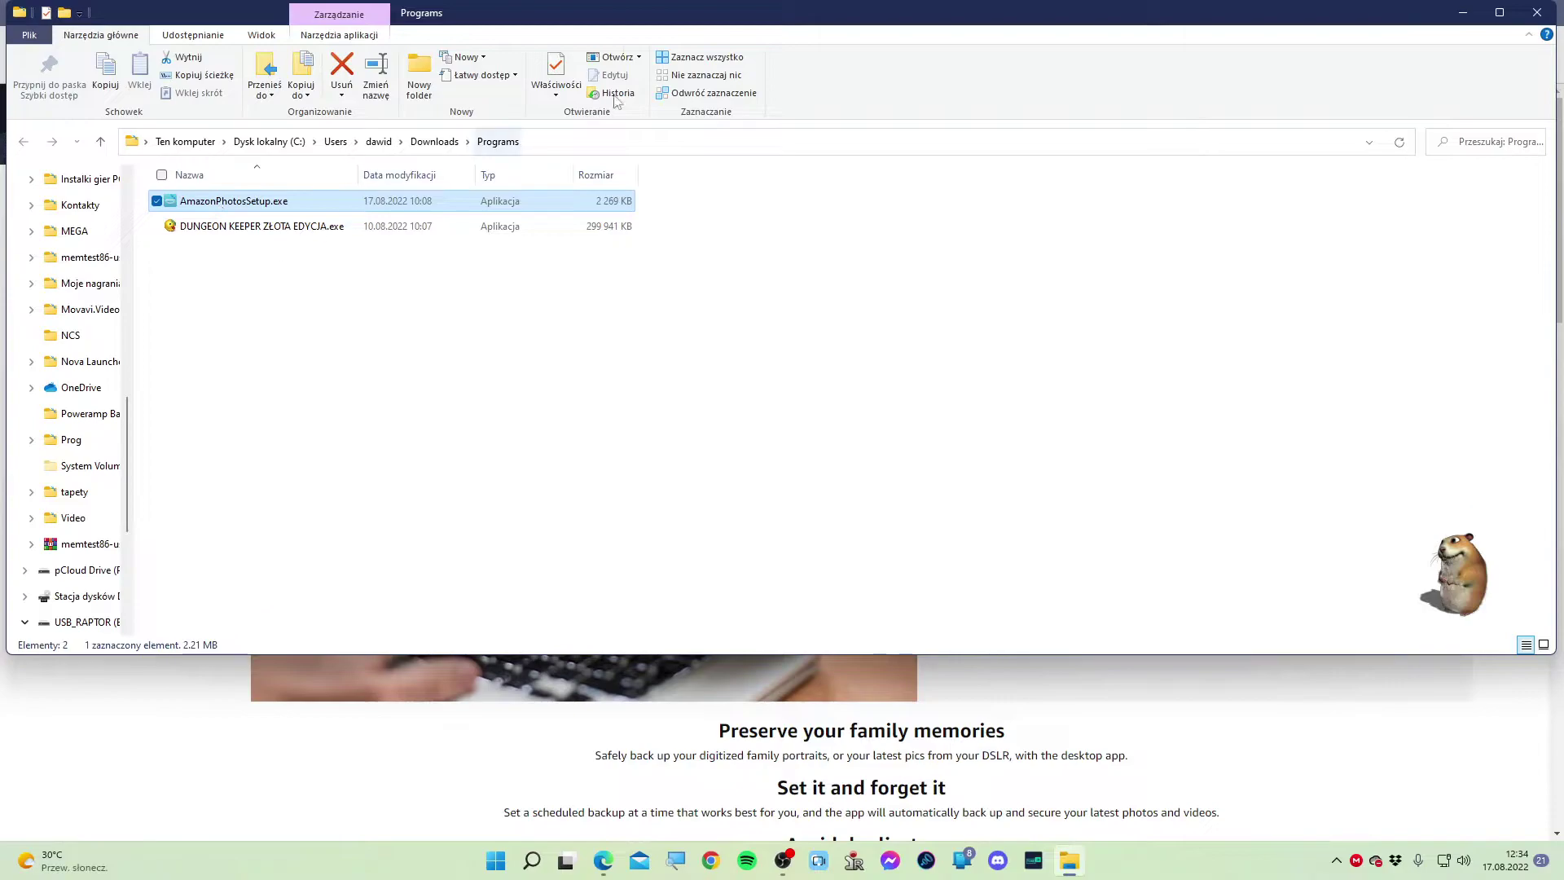
# Close the browser despite the pending download and install Amazon Photos with the AmazonPhotosSetup.exe installer
pyautogui.click(1451, 23)
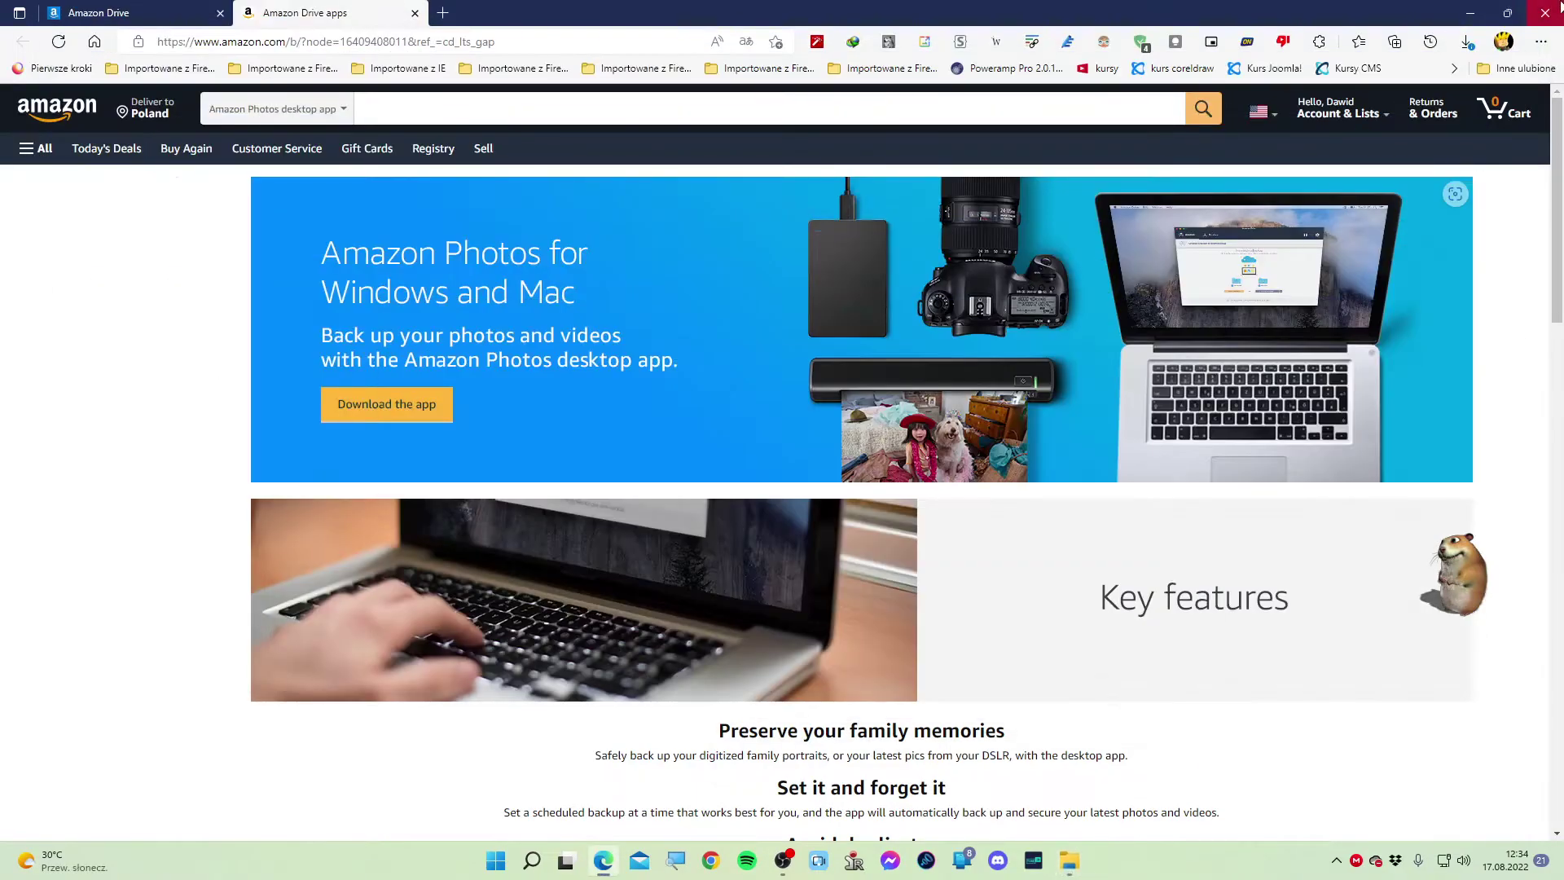
pyautogui.click(1559, 6)
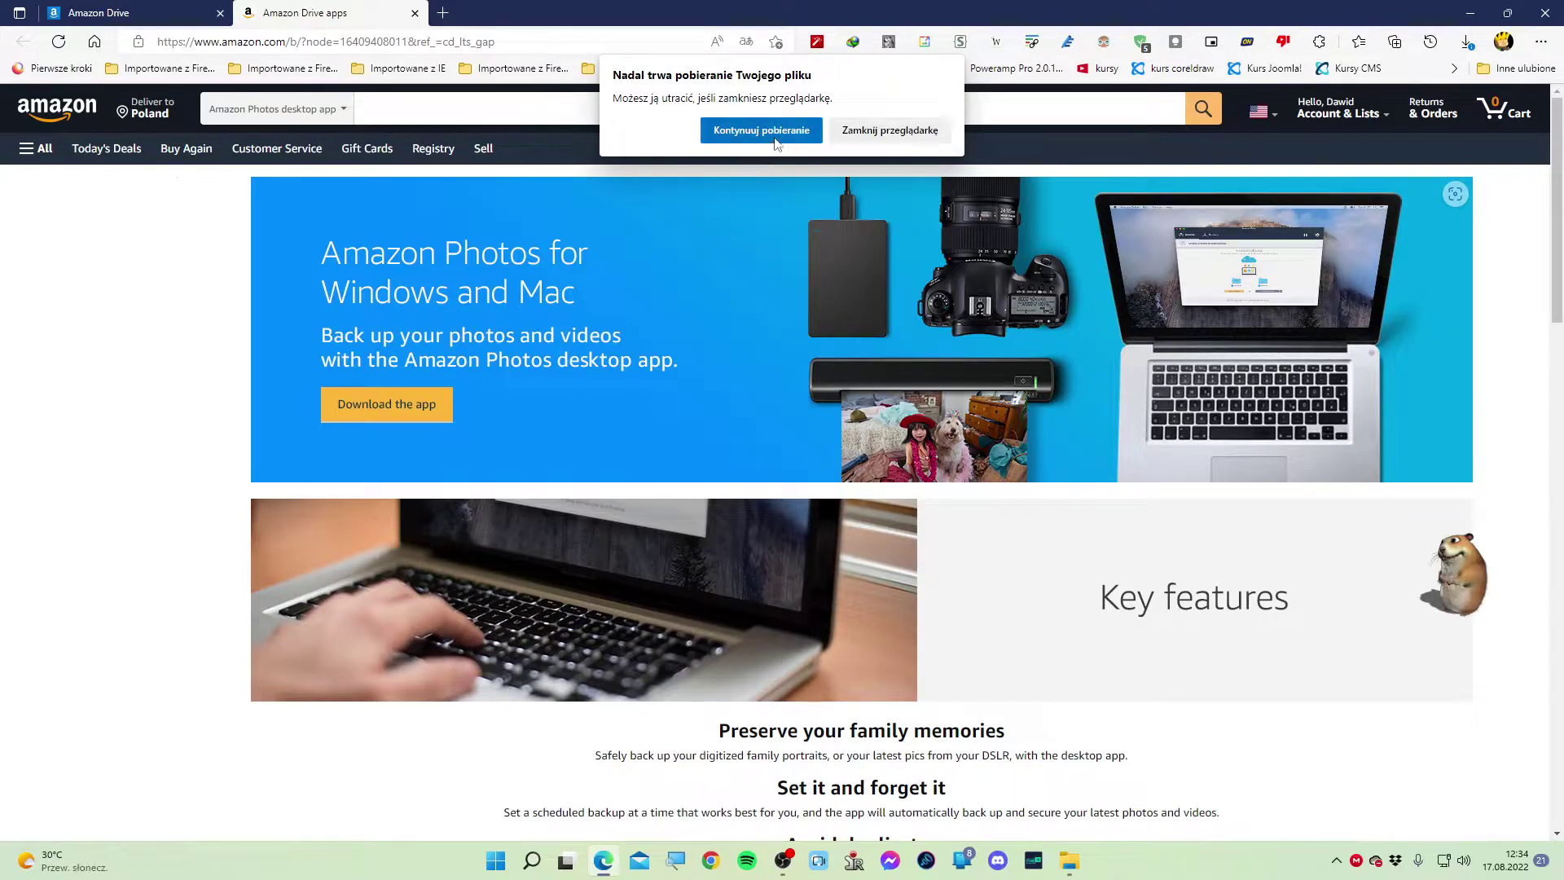
pyautogui.click(881, 135)
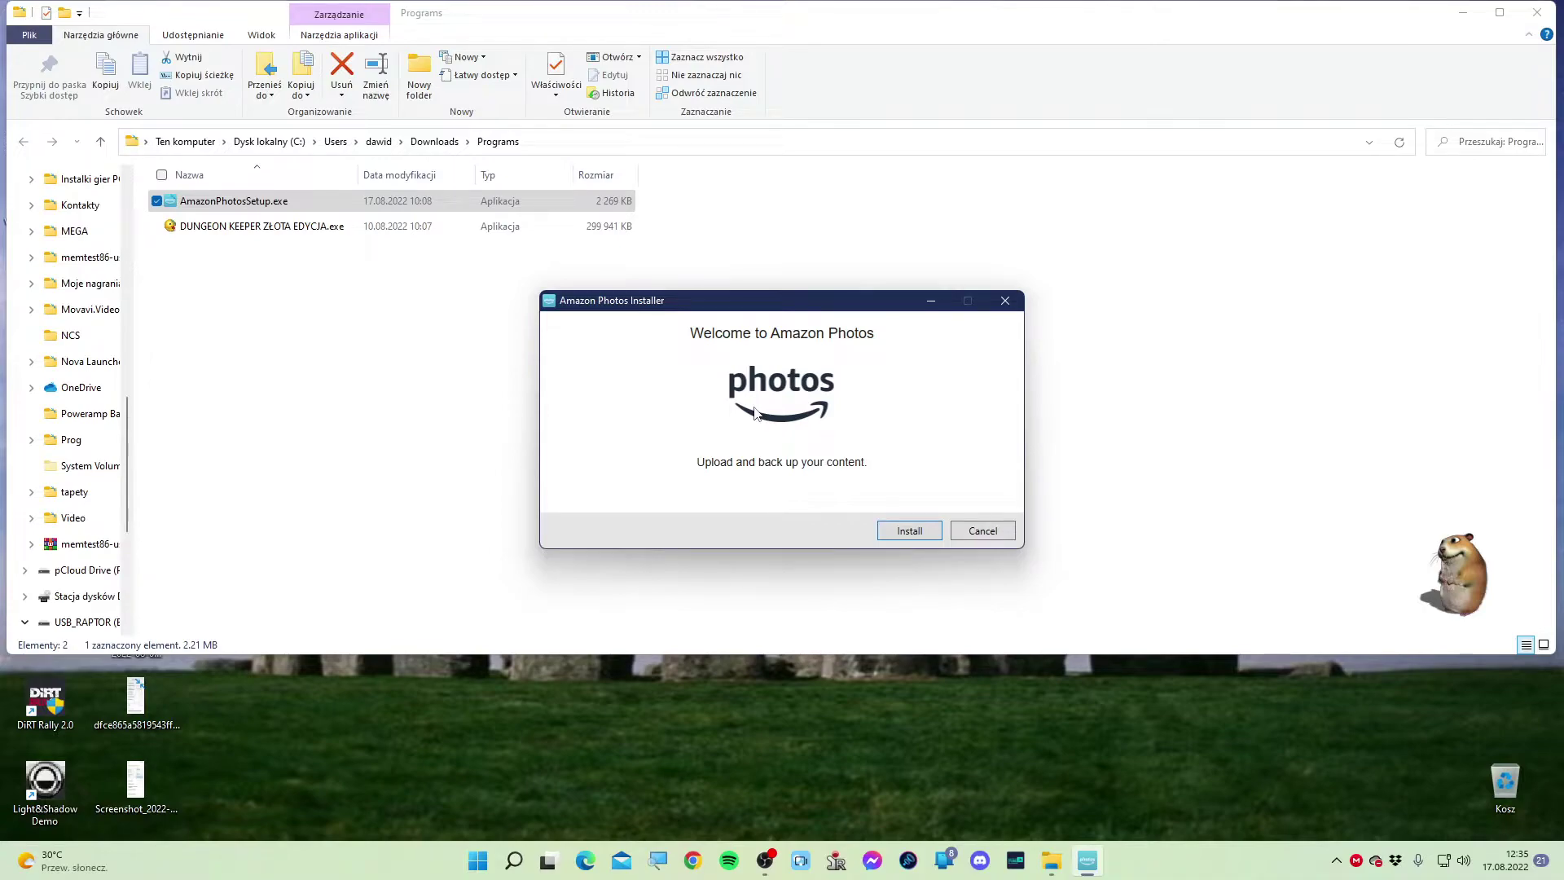
pyautogui.click(910, 533)
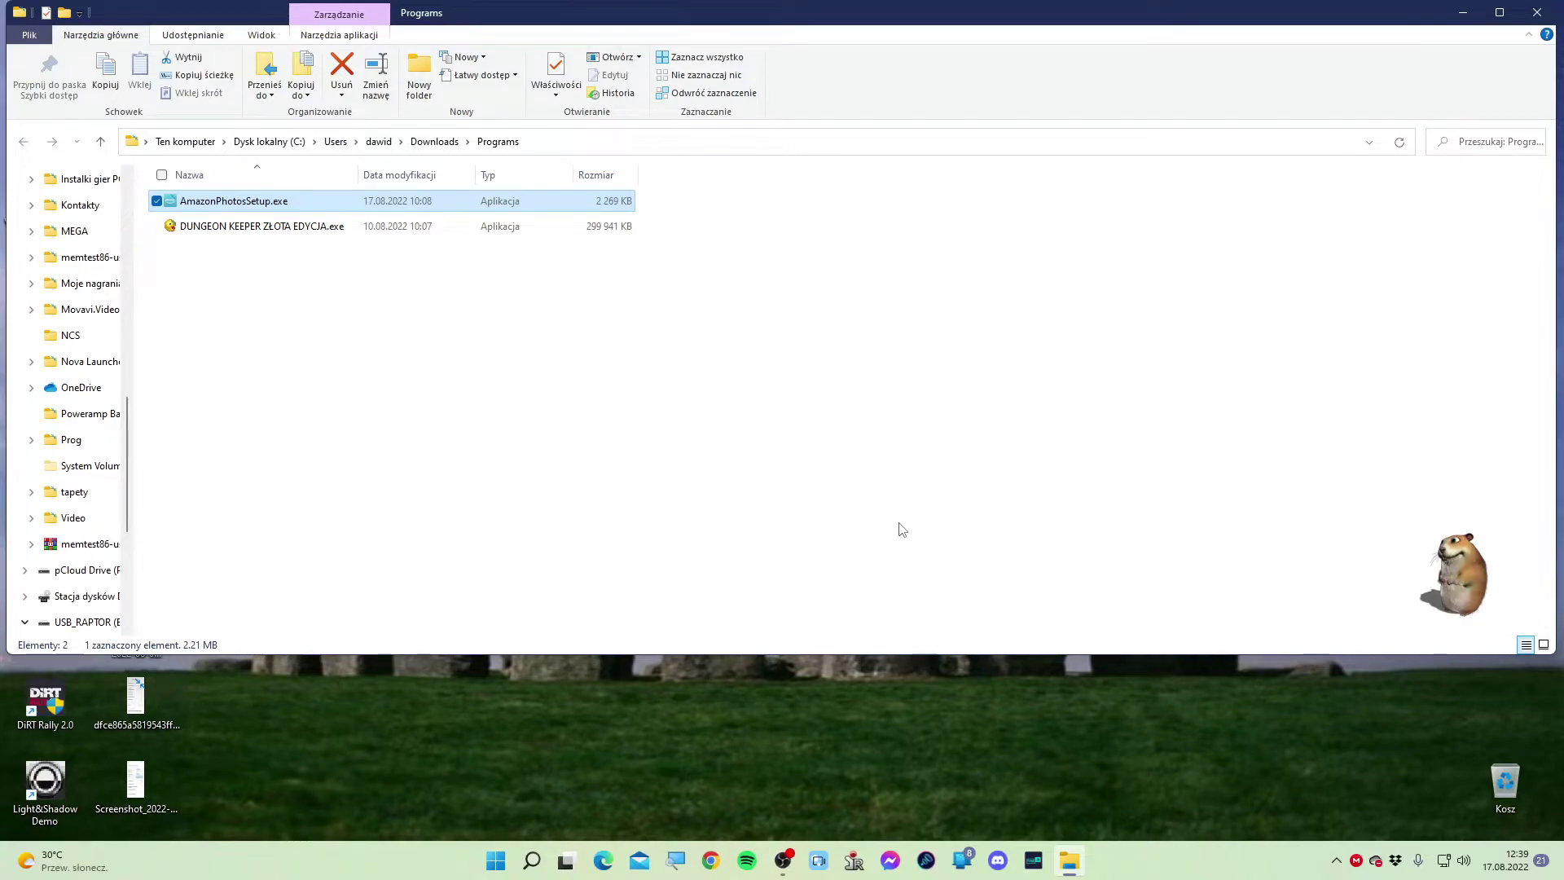
# Permanently delete AmazonPhotosSetup.exe from the Programs download folder and close the folder window
pyautogui.hotkey('shift', 'Delete')
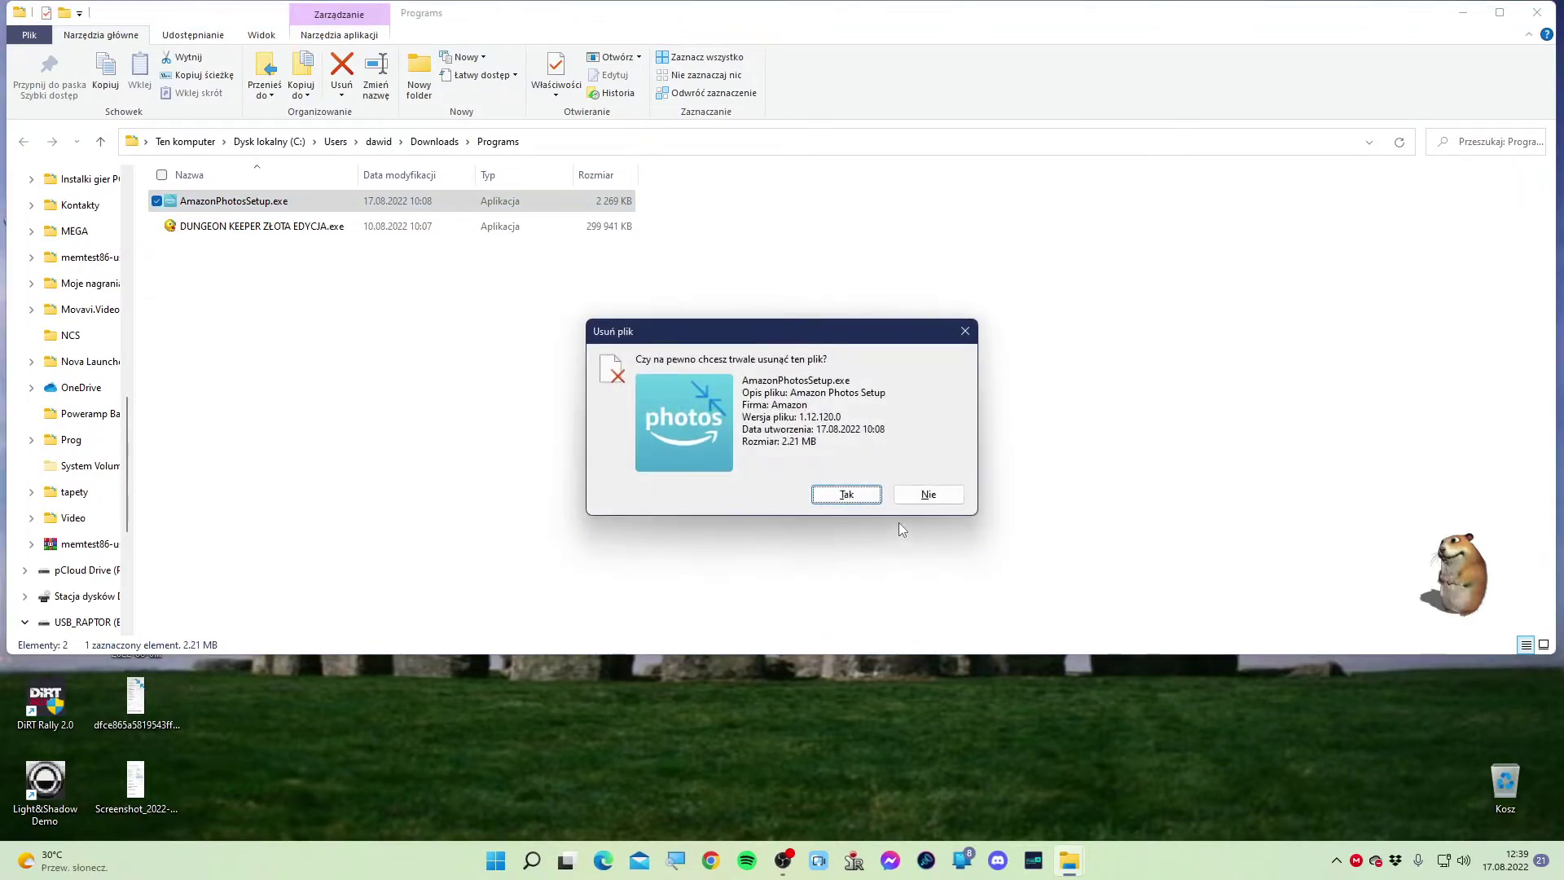
pyautogui.press('Return')
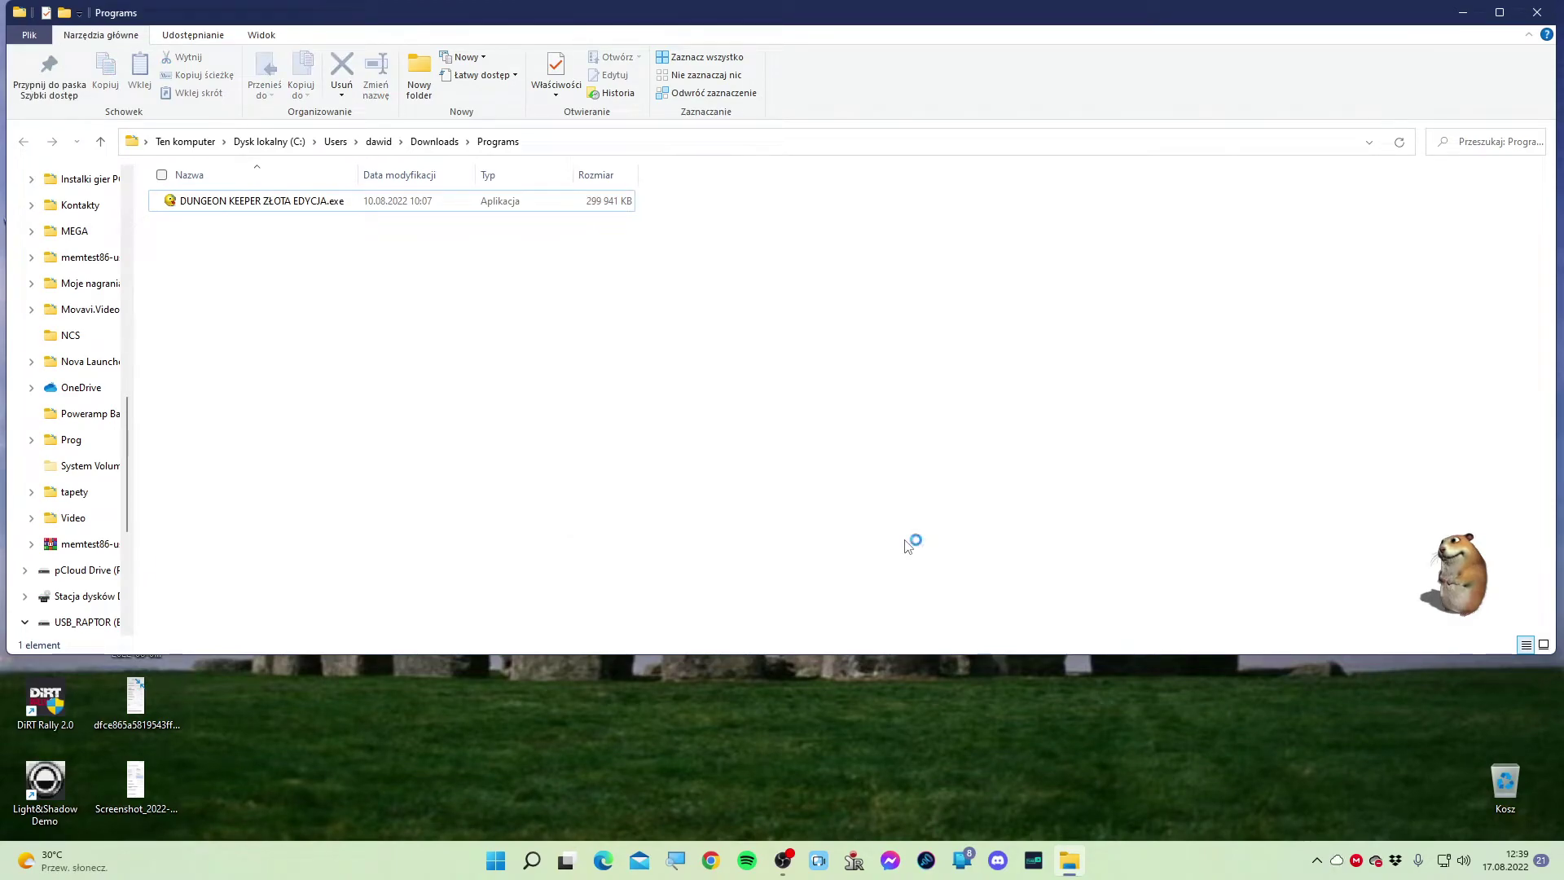
pyautogui.click(1537, 12)
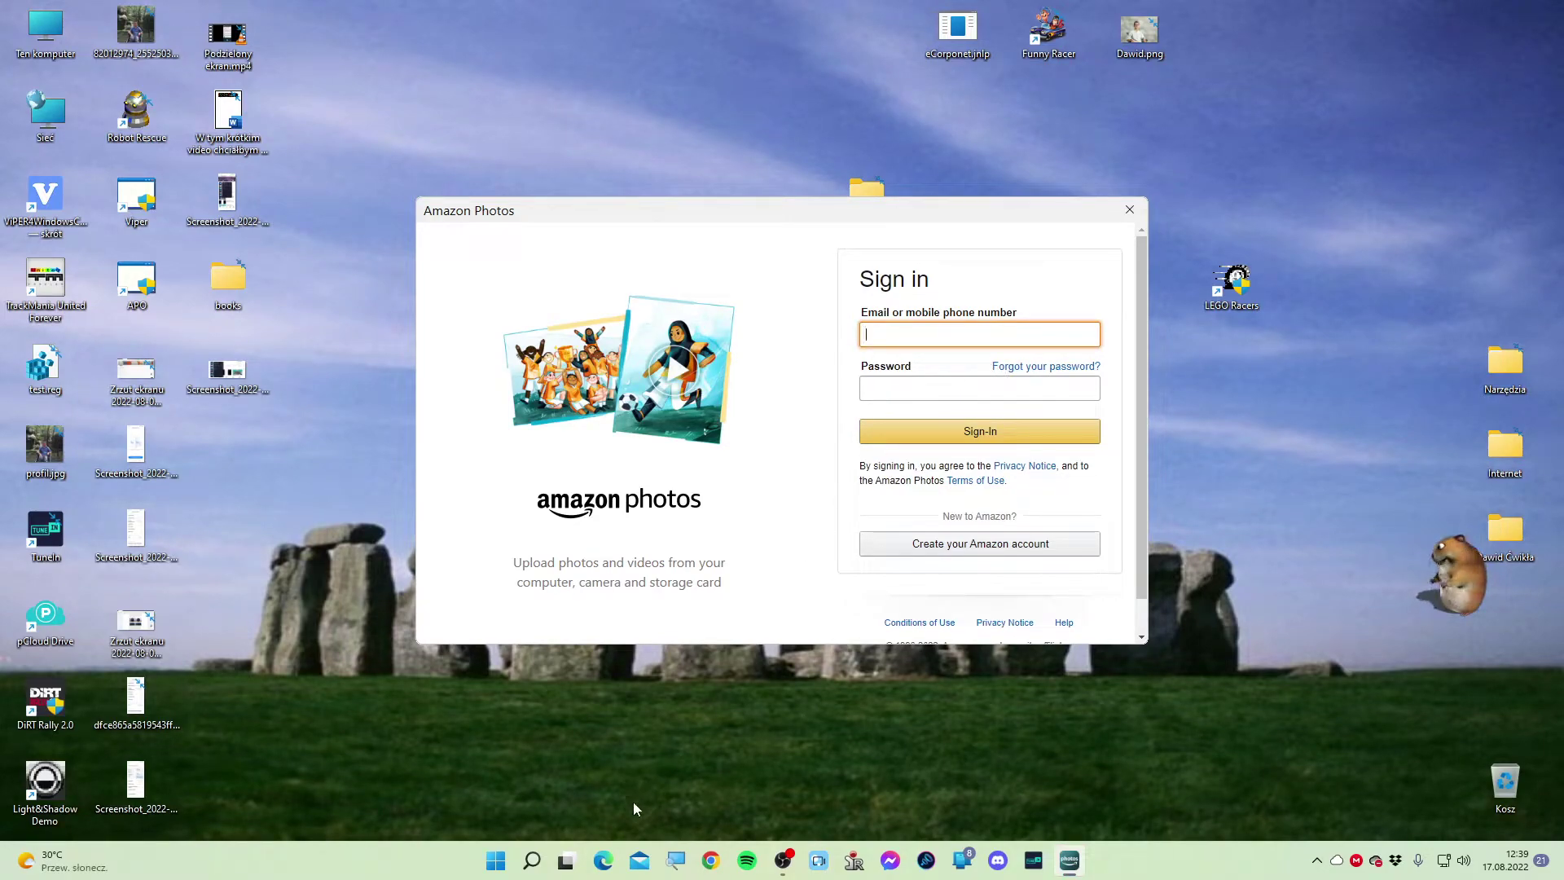
pyautogui.click(782, 860)
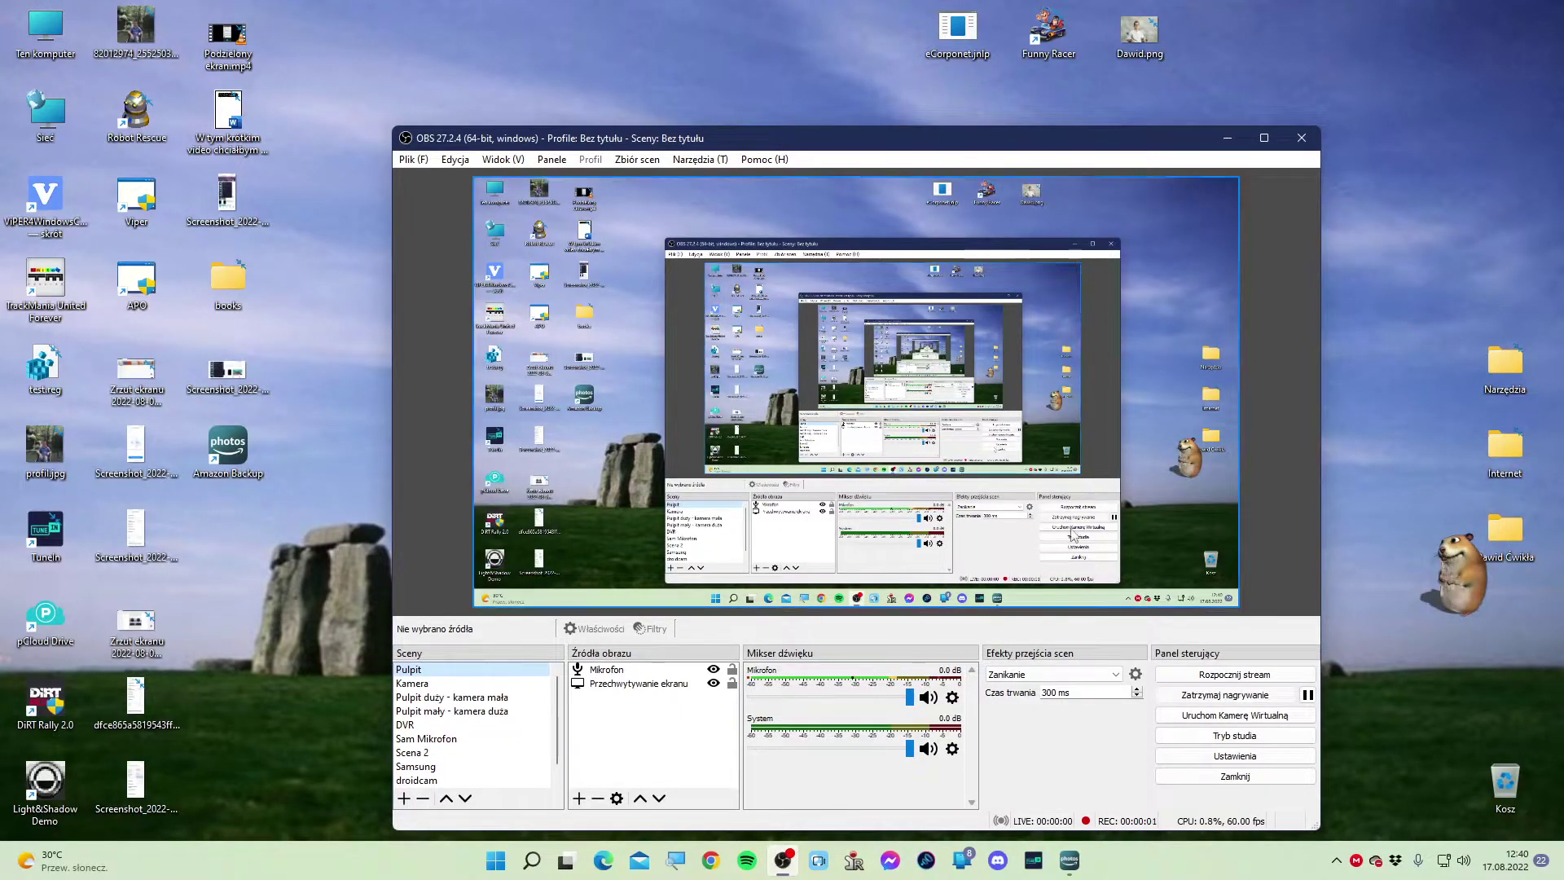
pyautogui.click(1227, 137)
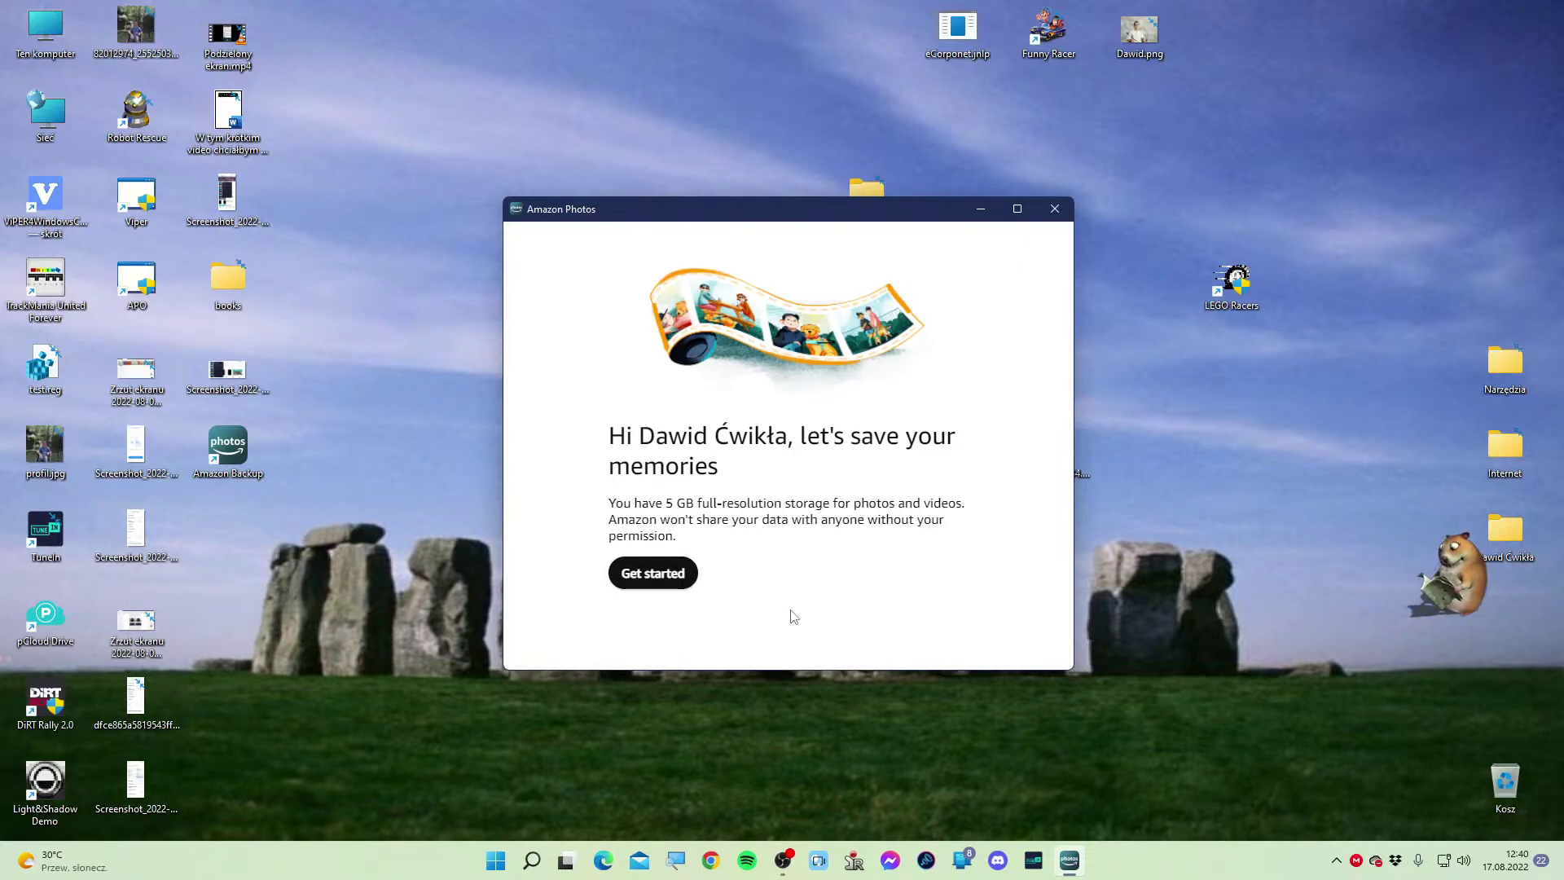
# Start the Amazon Photos setup, expand the list to all folders and try to finish without choosing any folder
pyautogui.click(639, 581)
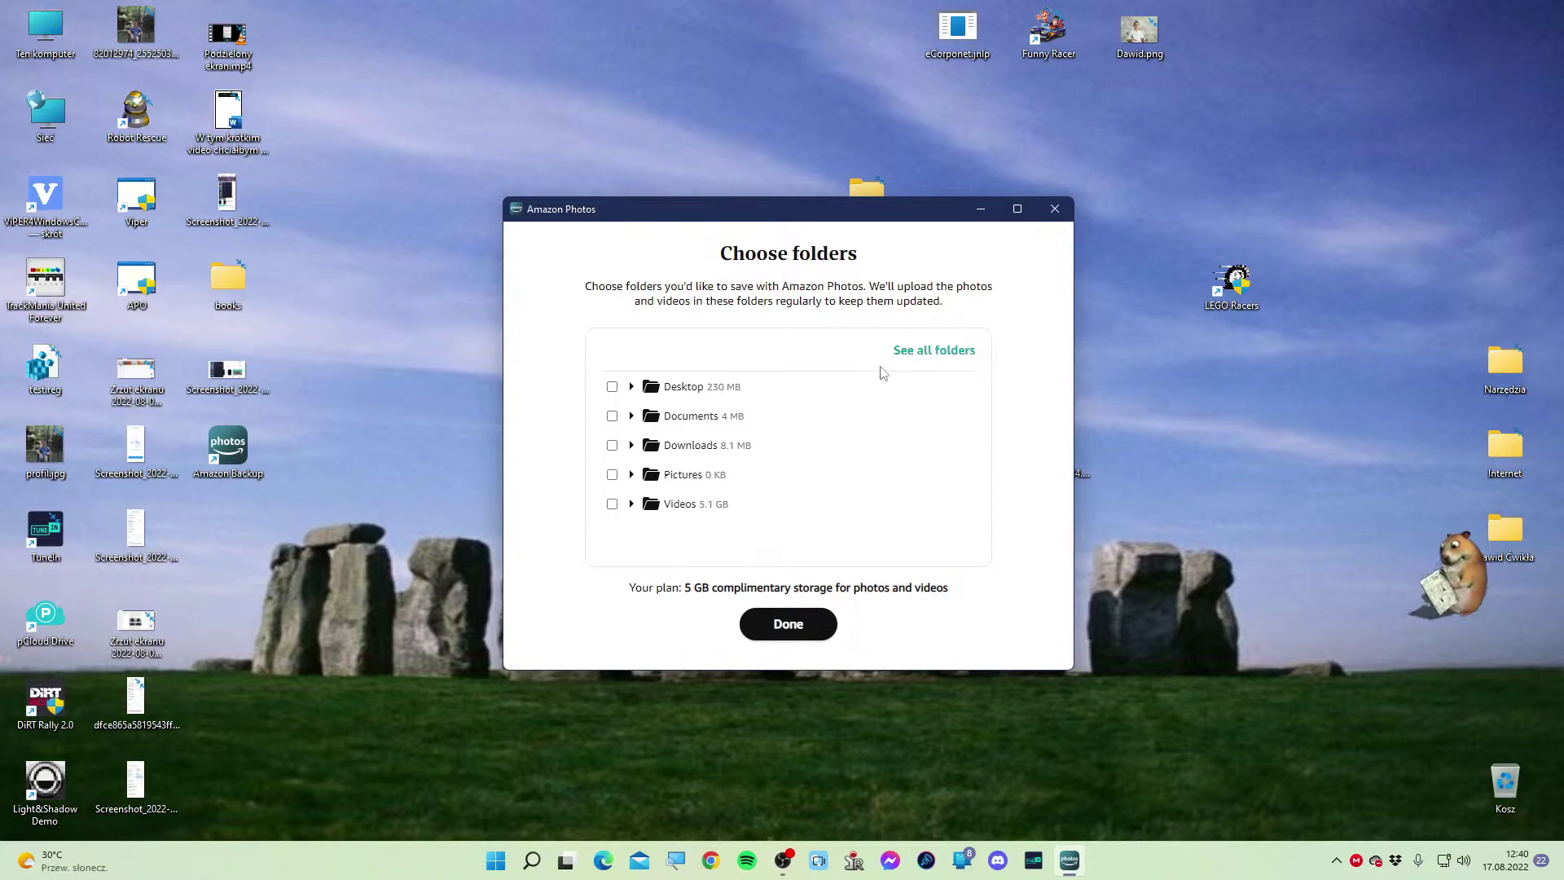
pyautogui.click(930, 354)
pyautogui.scroll(-5, 824, 464)
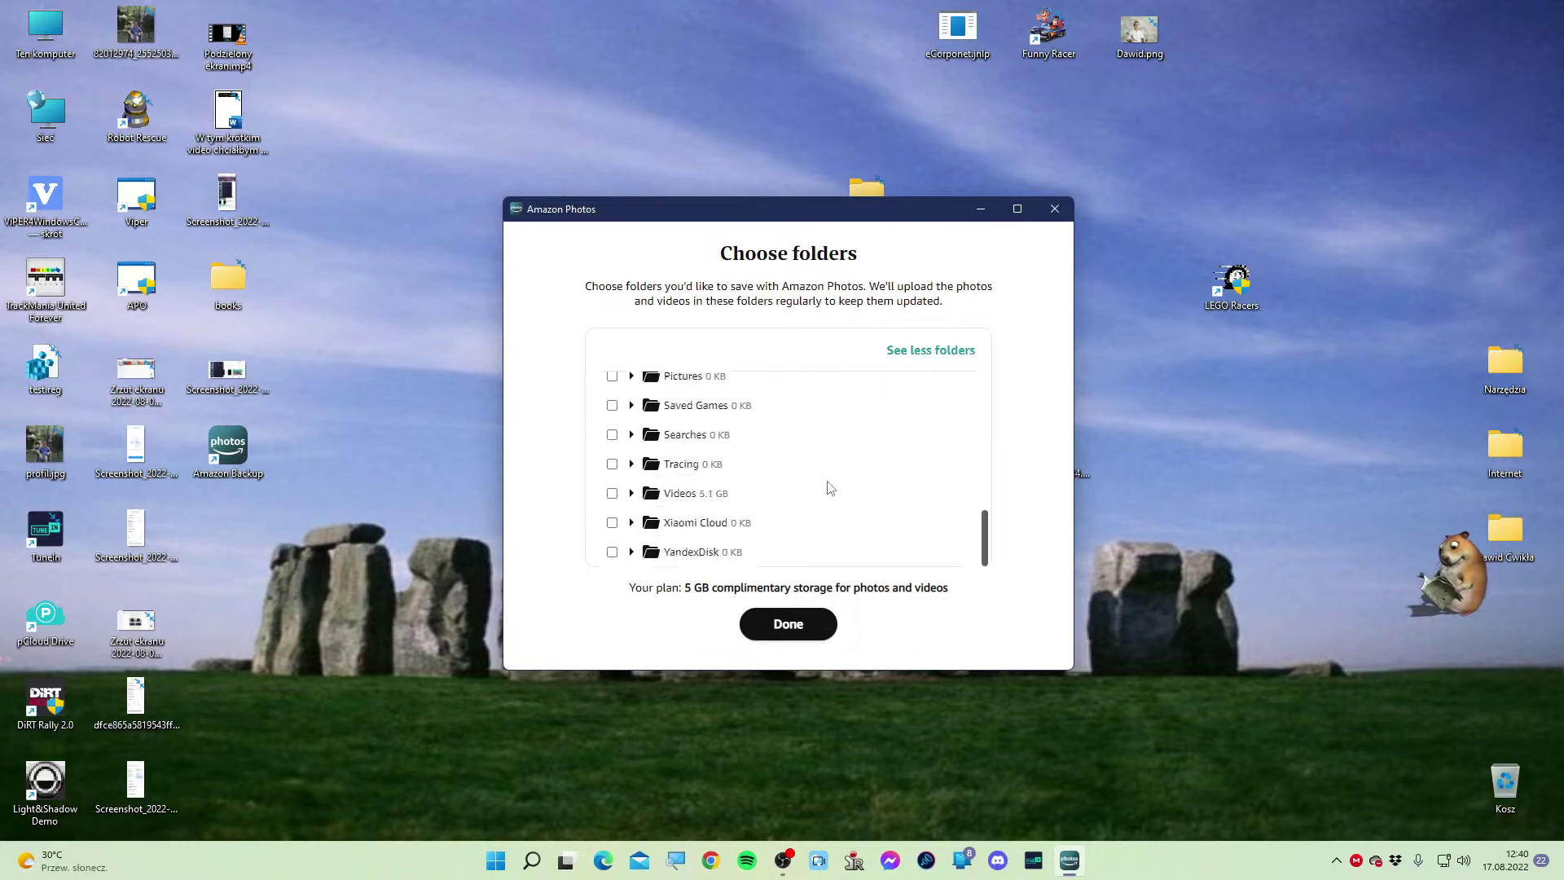
pyautogui.scroll(5, 829, 487)
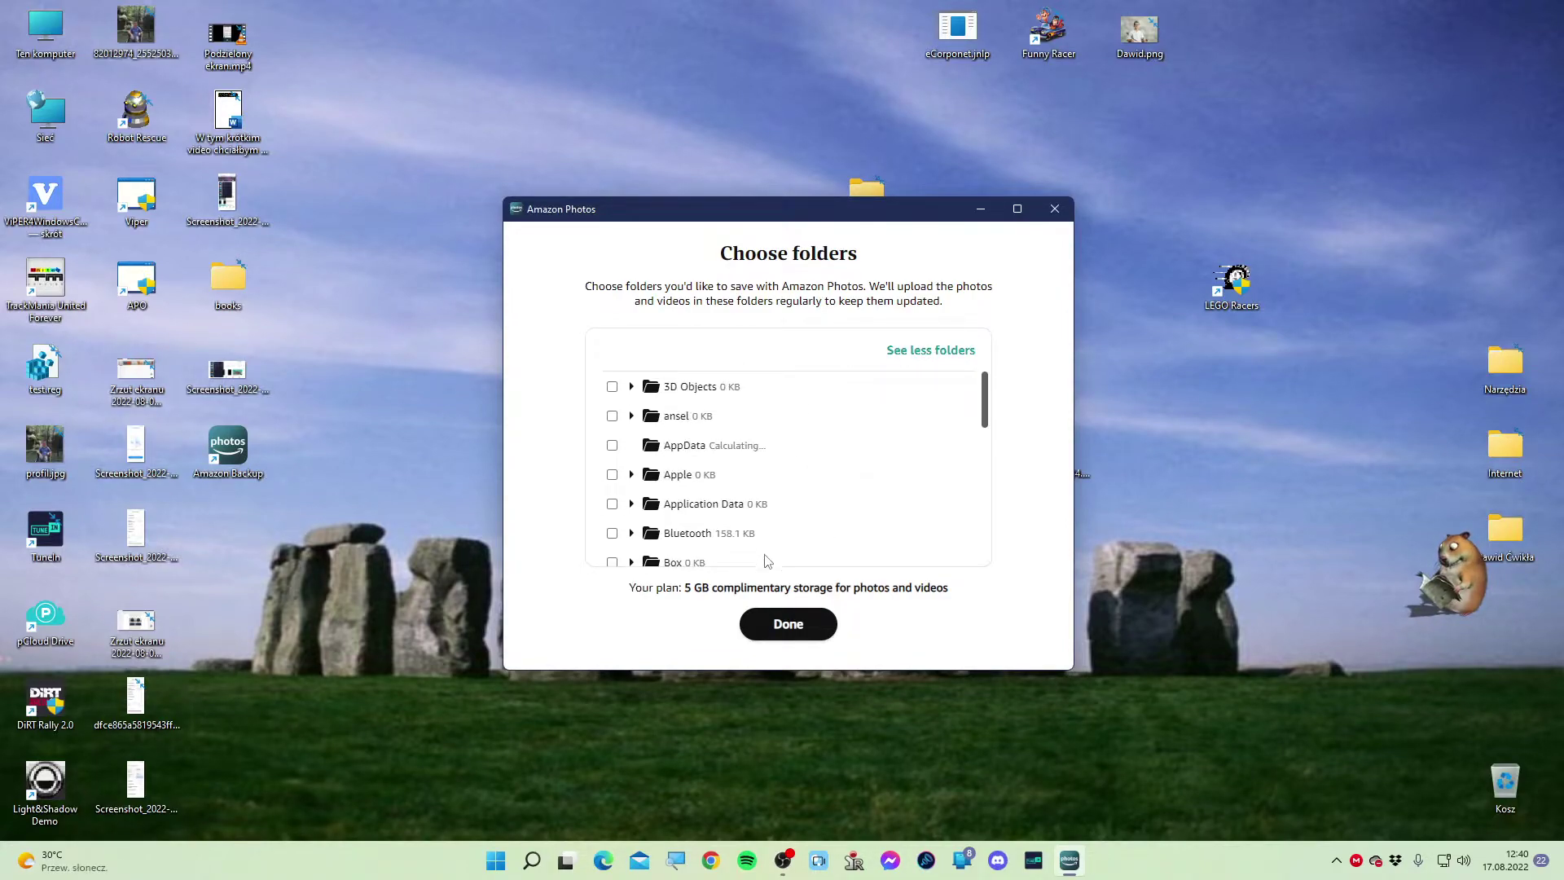
pyautogui.click(785, 633)
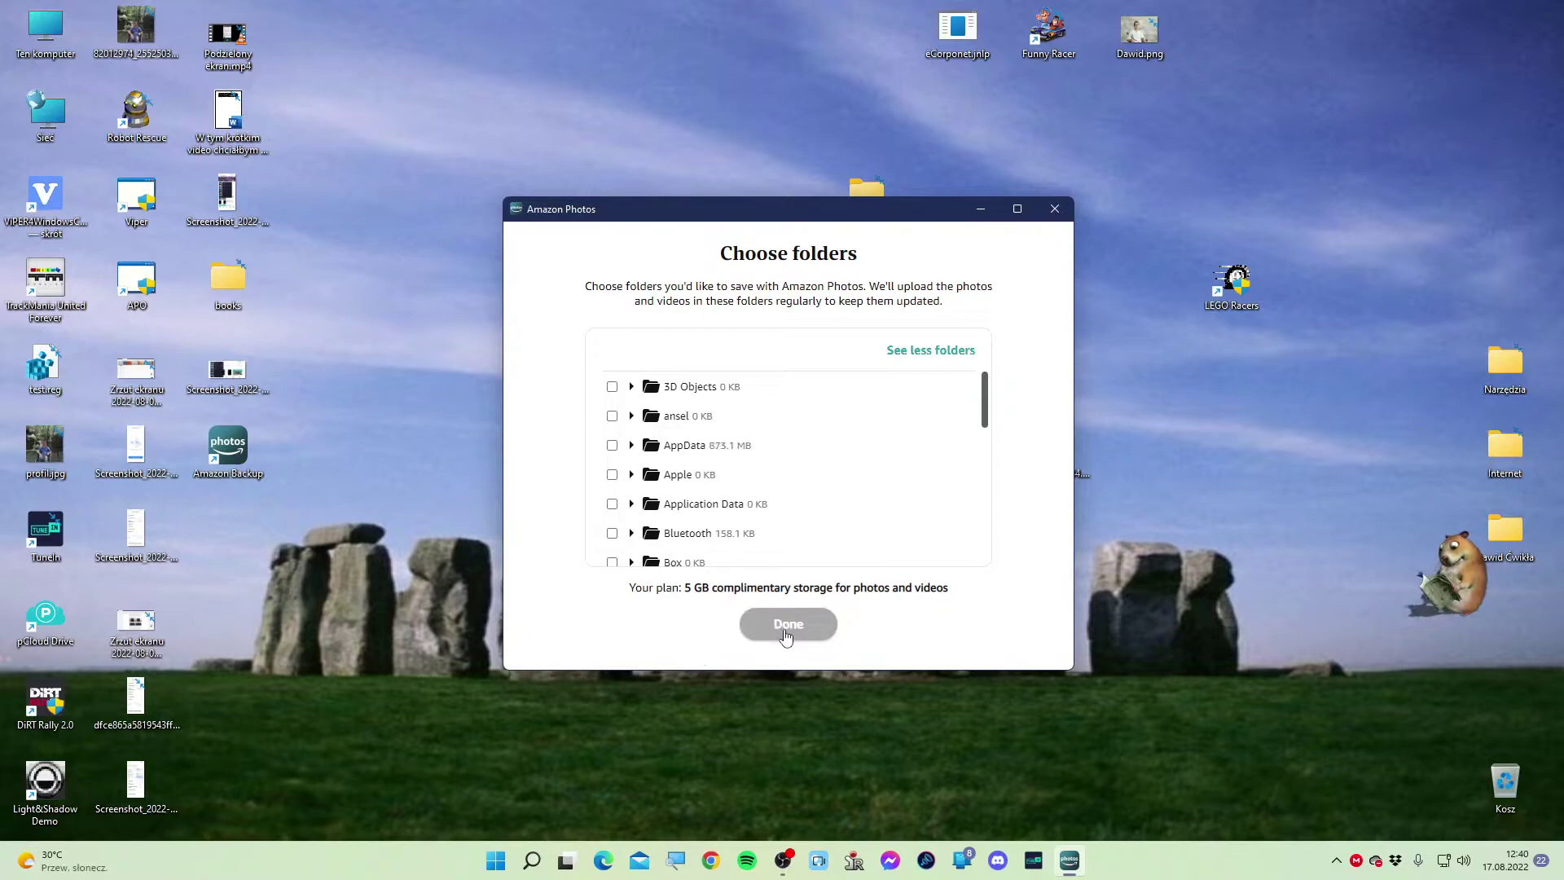
# Check the drives listed in Ten komputer, and look through the full folder list in the Amazon Photos setup
pyautogui.click(38, 28)
pyautogui.doubleClick(38, 29)
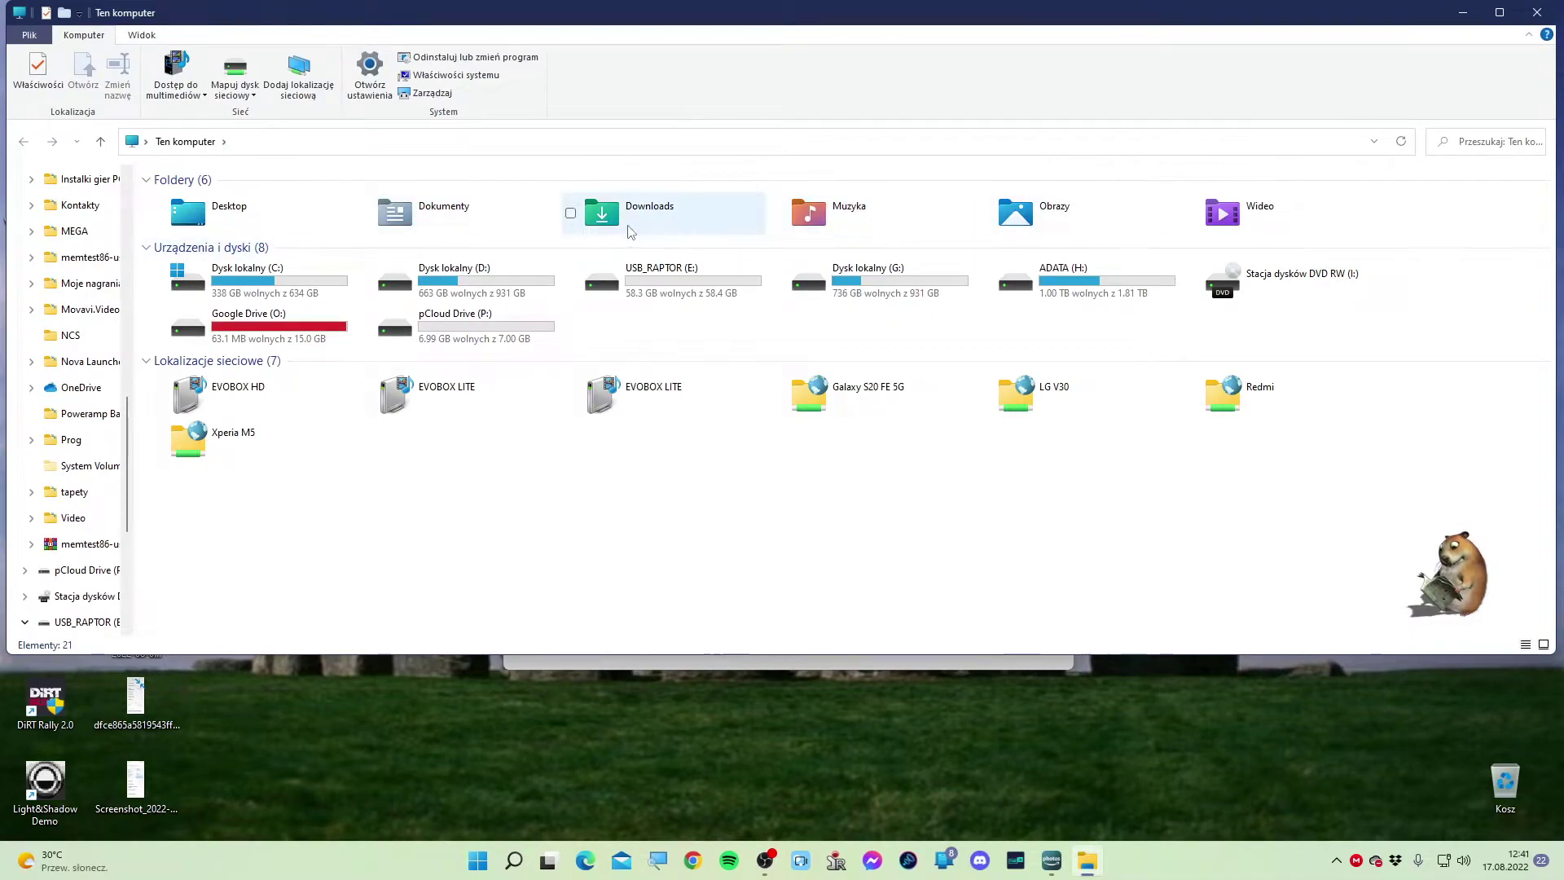
pyautogui.click(1536, 12)
pyautogui.scroll(-10, 931, 443)
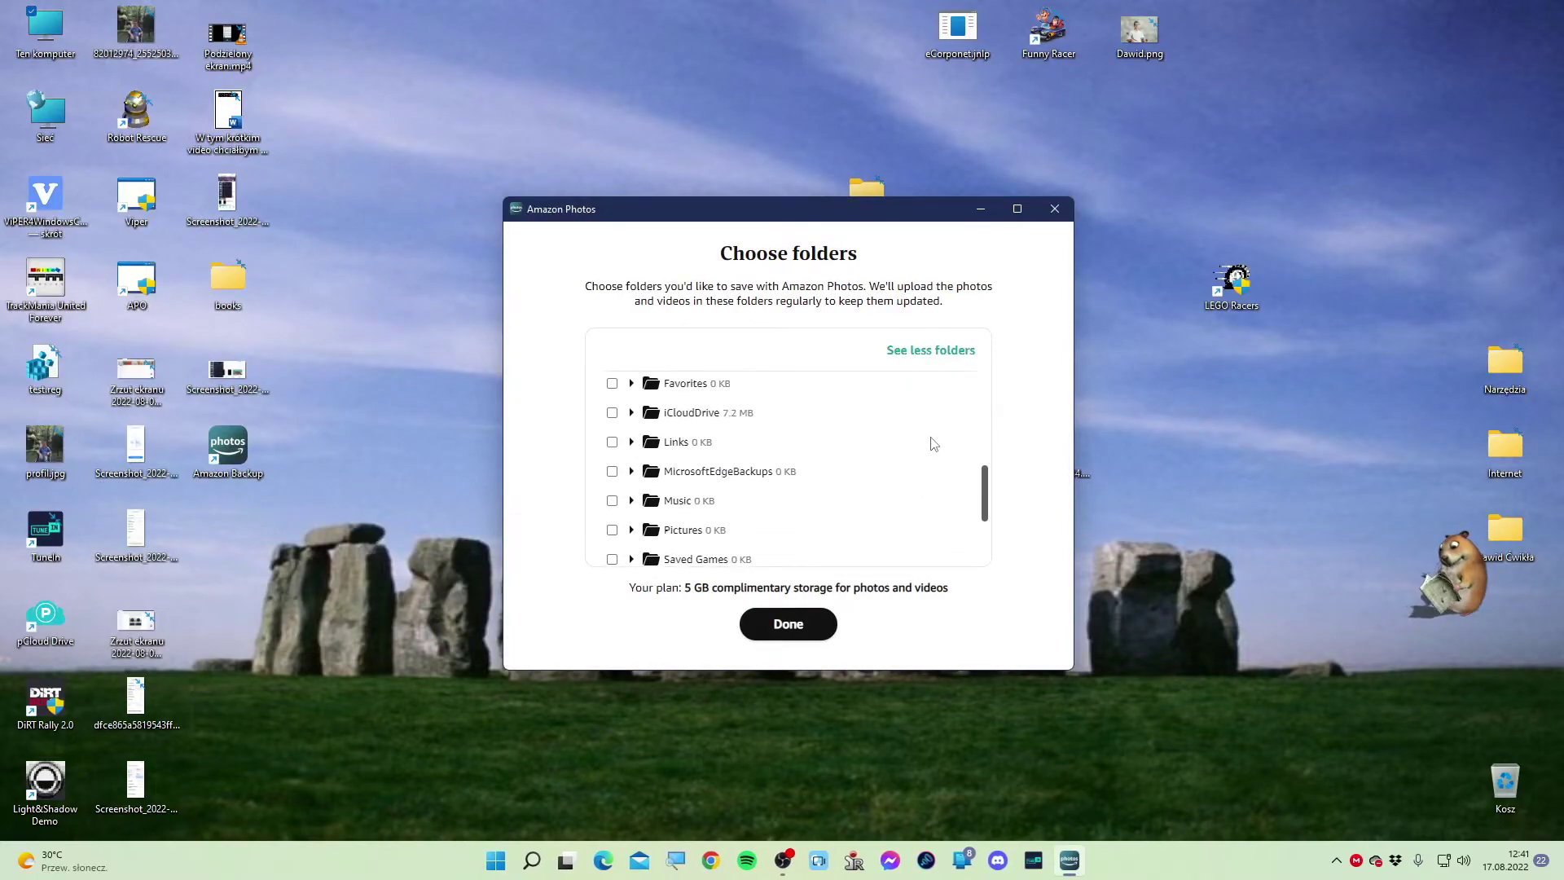
pyautogui.scroll(10, 934, 443)
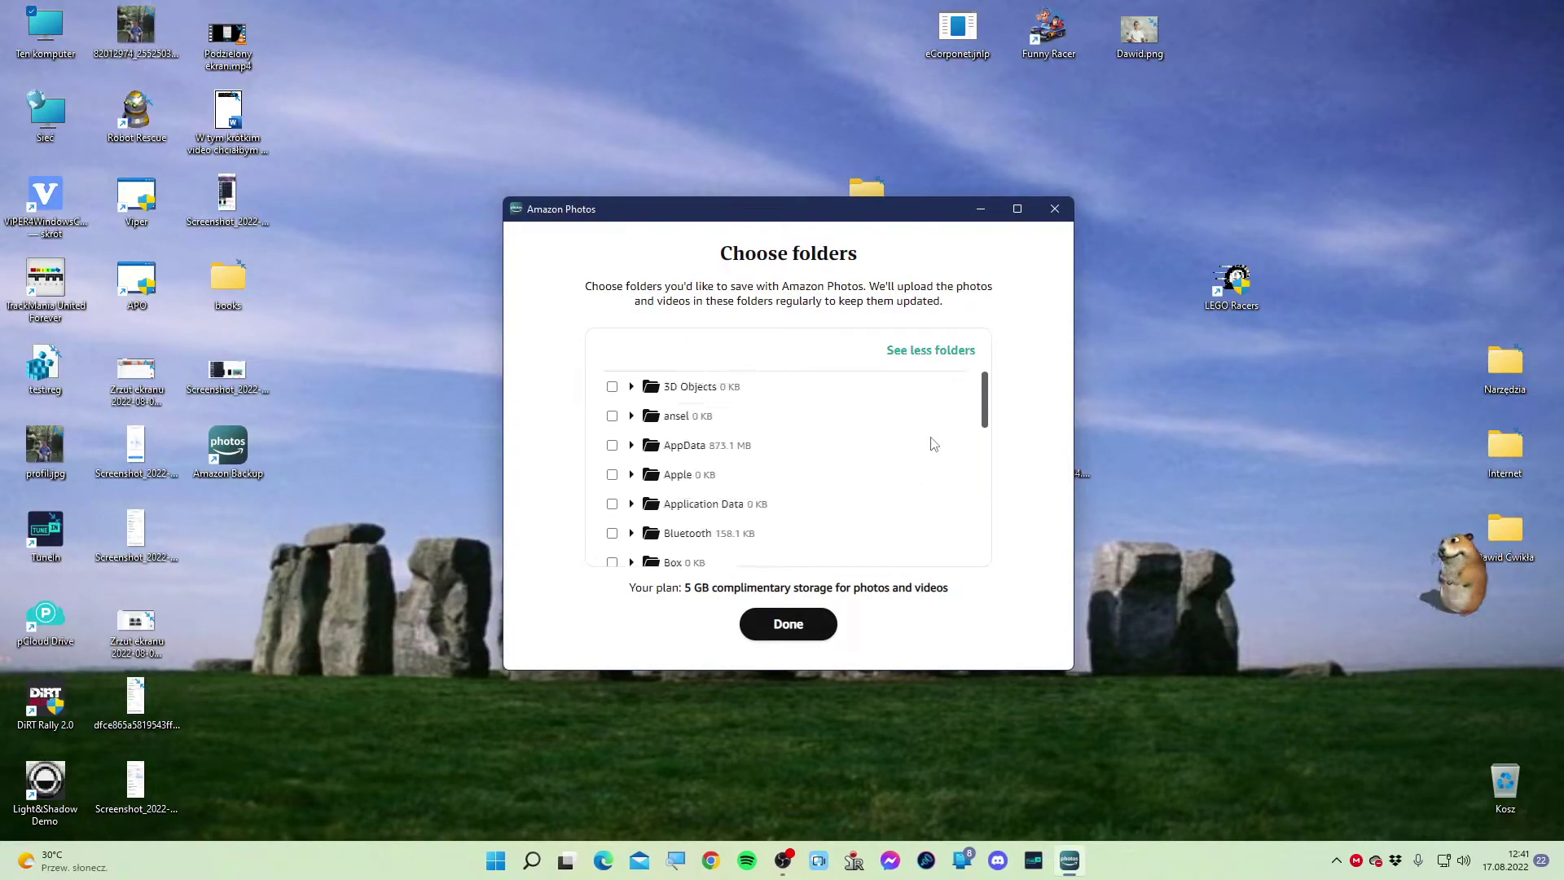
pyautogui.scroll(-10, 934, 443)
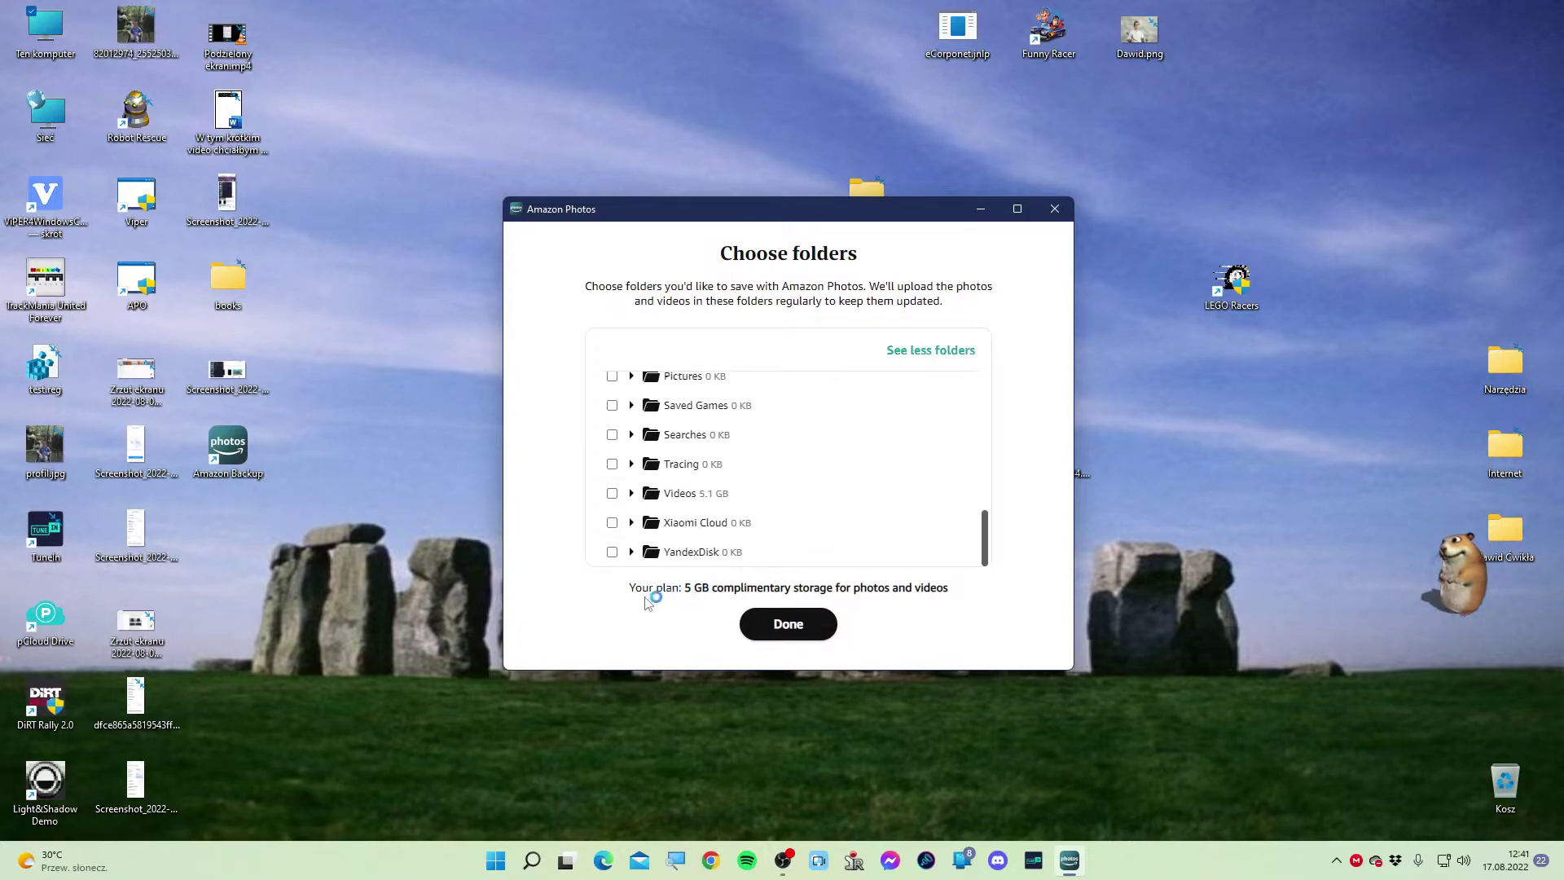
# Finish the Amazon Photos setup without choosing any folders, and pause and resume all activity
pyautogui.click(785, 625)
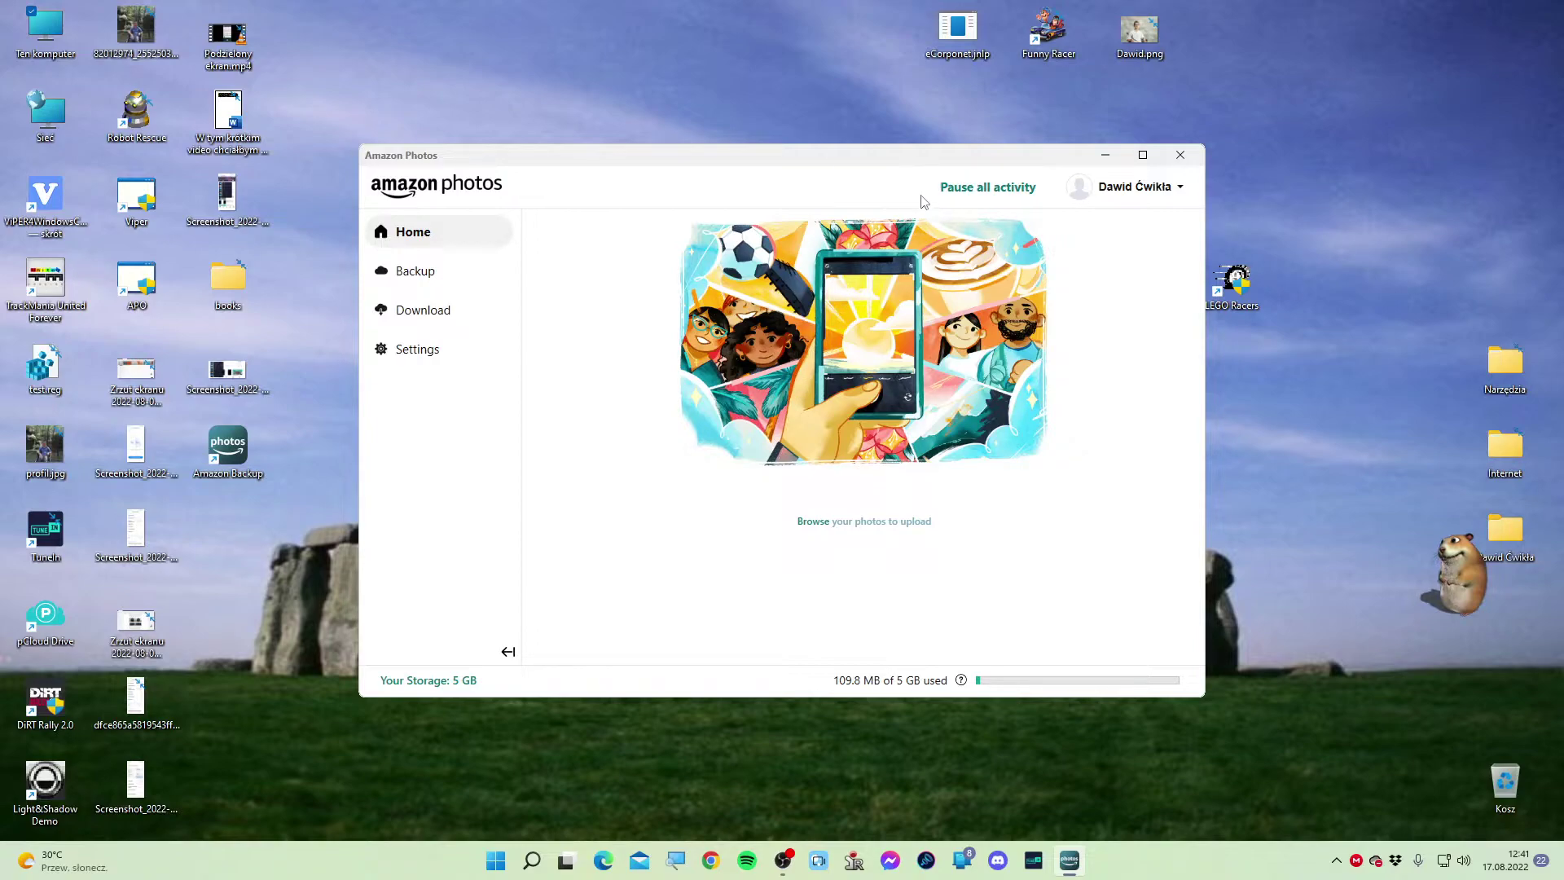
pyautogui.click(992, 193)
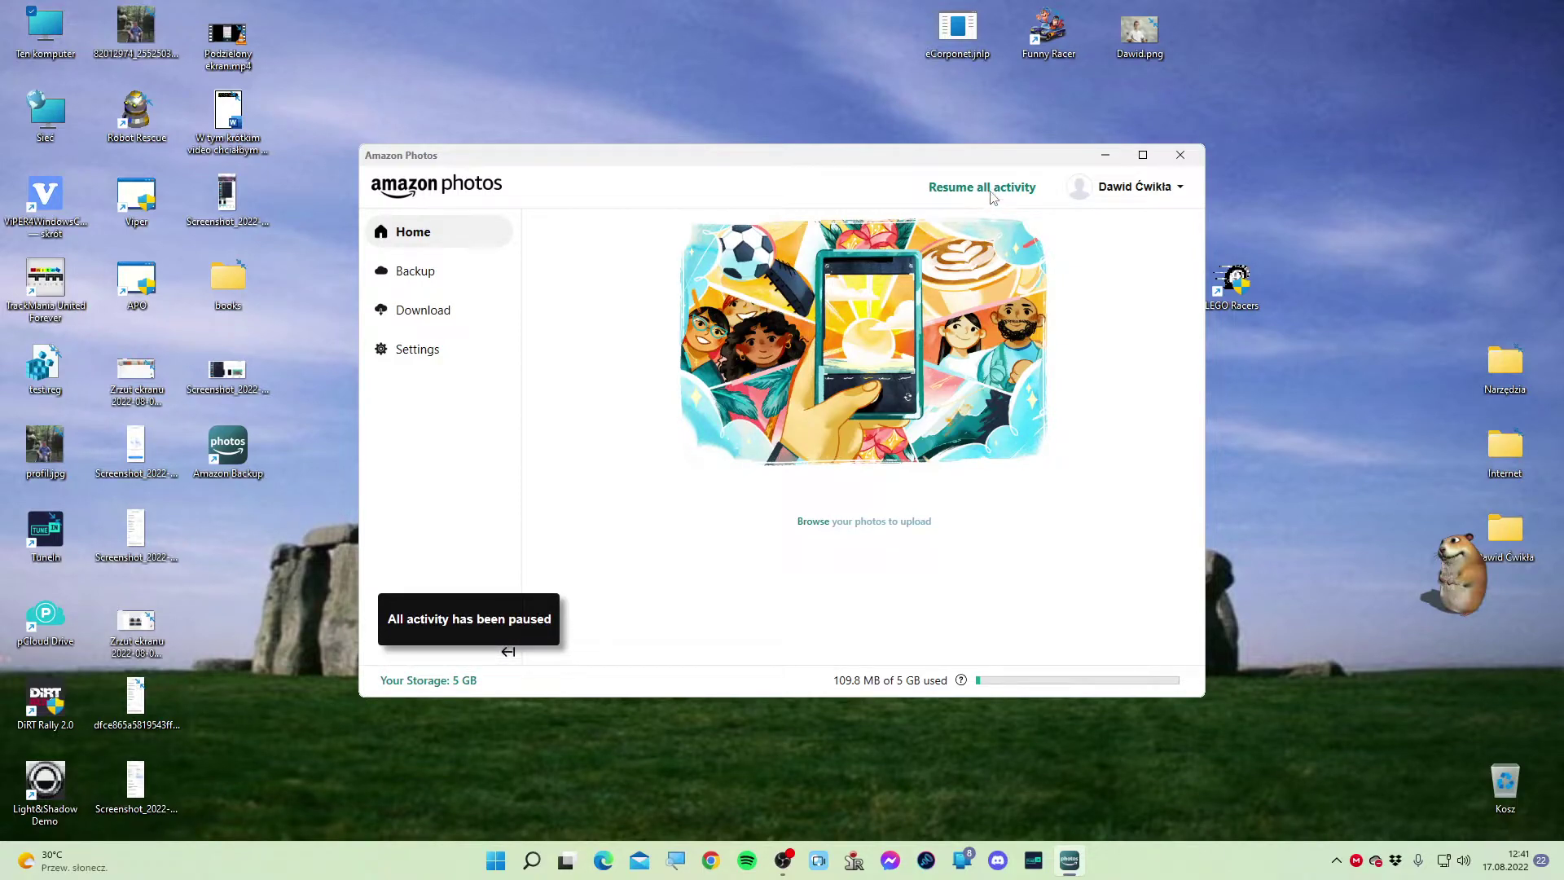
pyautogui.click(993, 195)
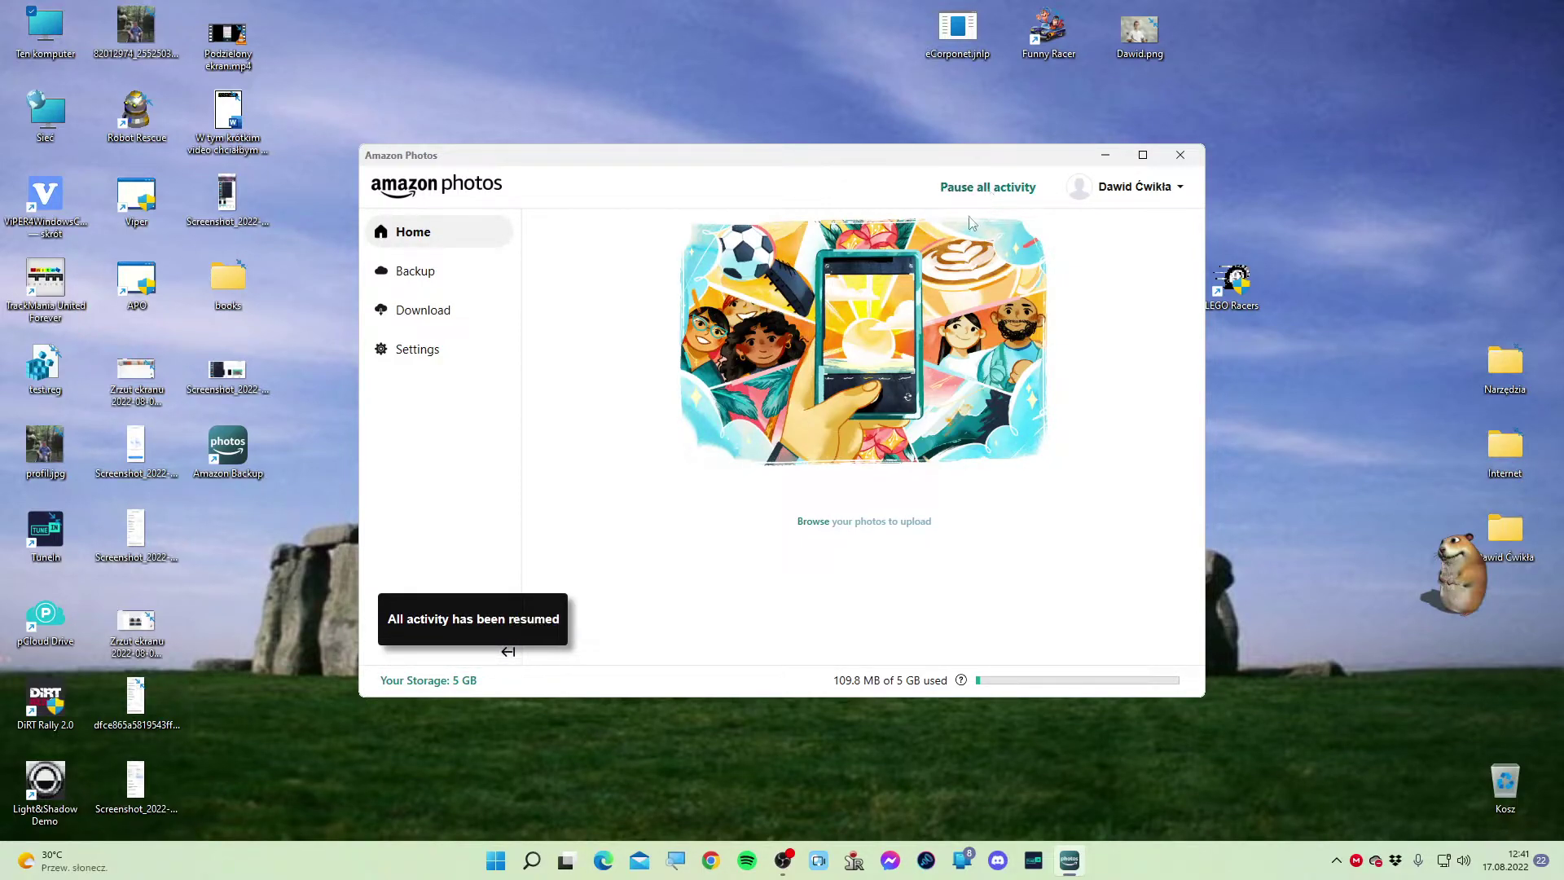
# Open the Your Photos and Manage Storage web pages from the account options, closing the browser after each
pyautogui.click(1157, 190)
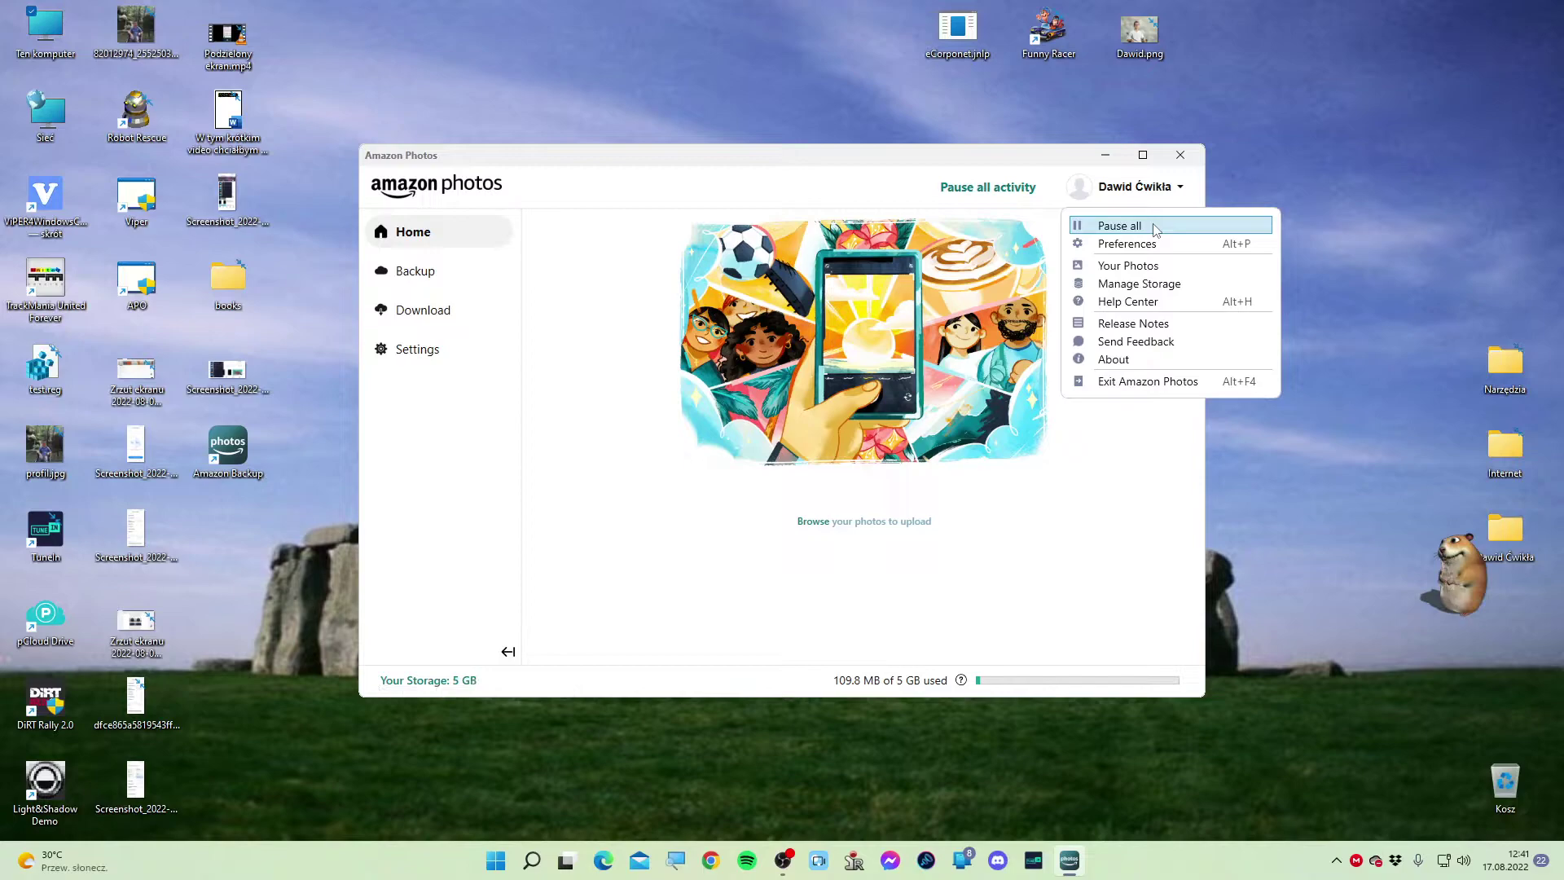
pyautogui.click(1176, 273)
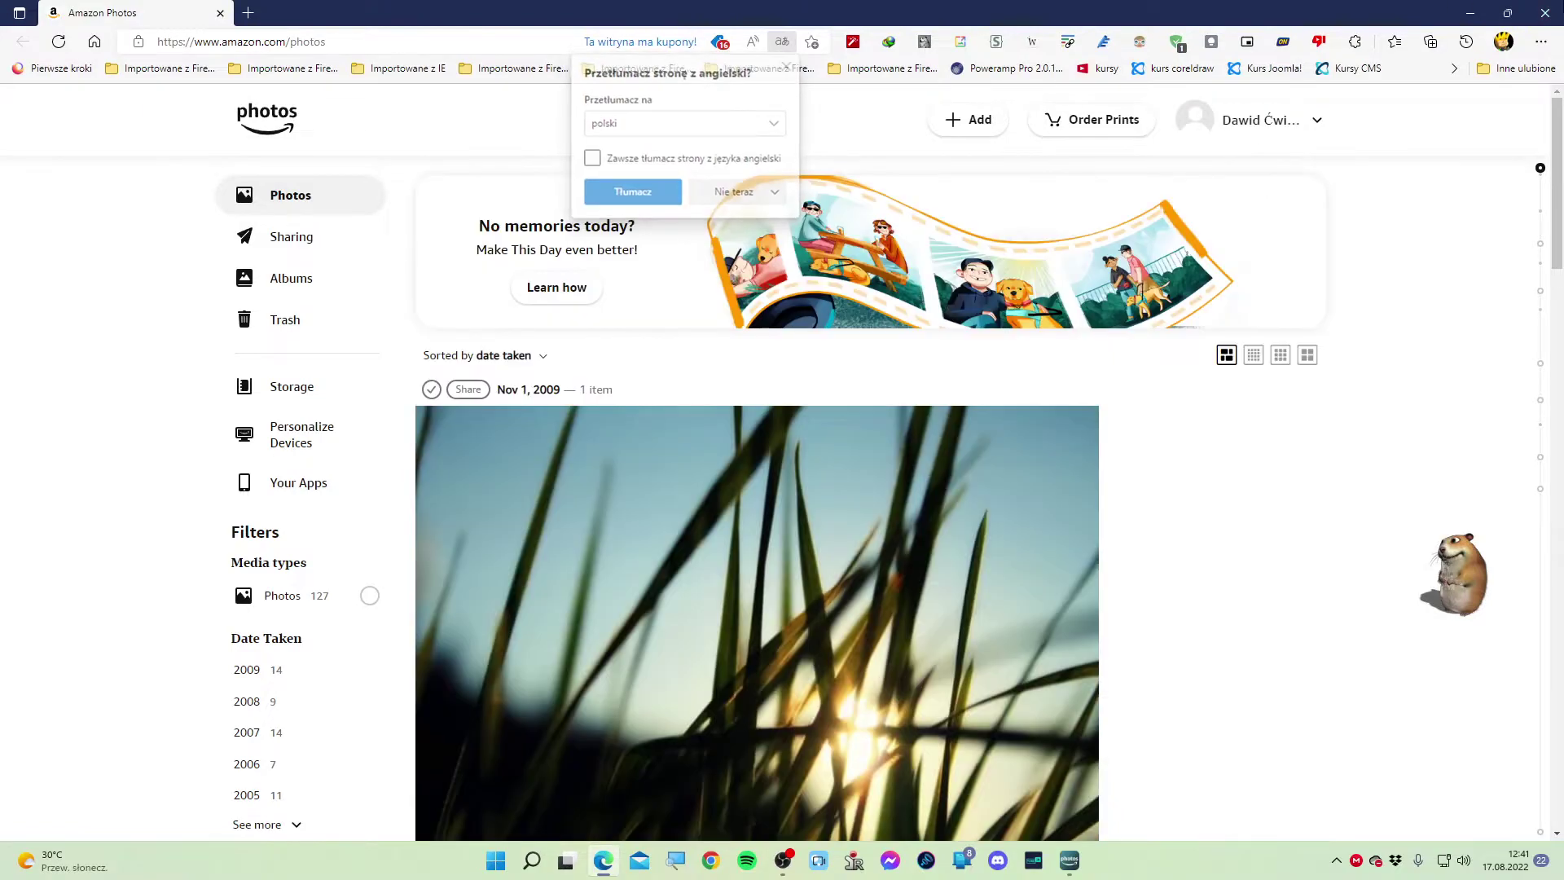
pyautogui.click(1545, 13)
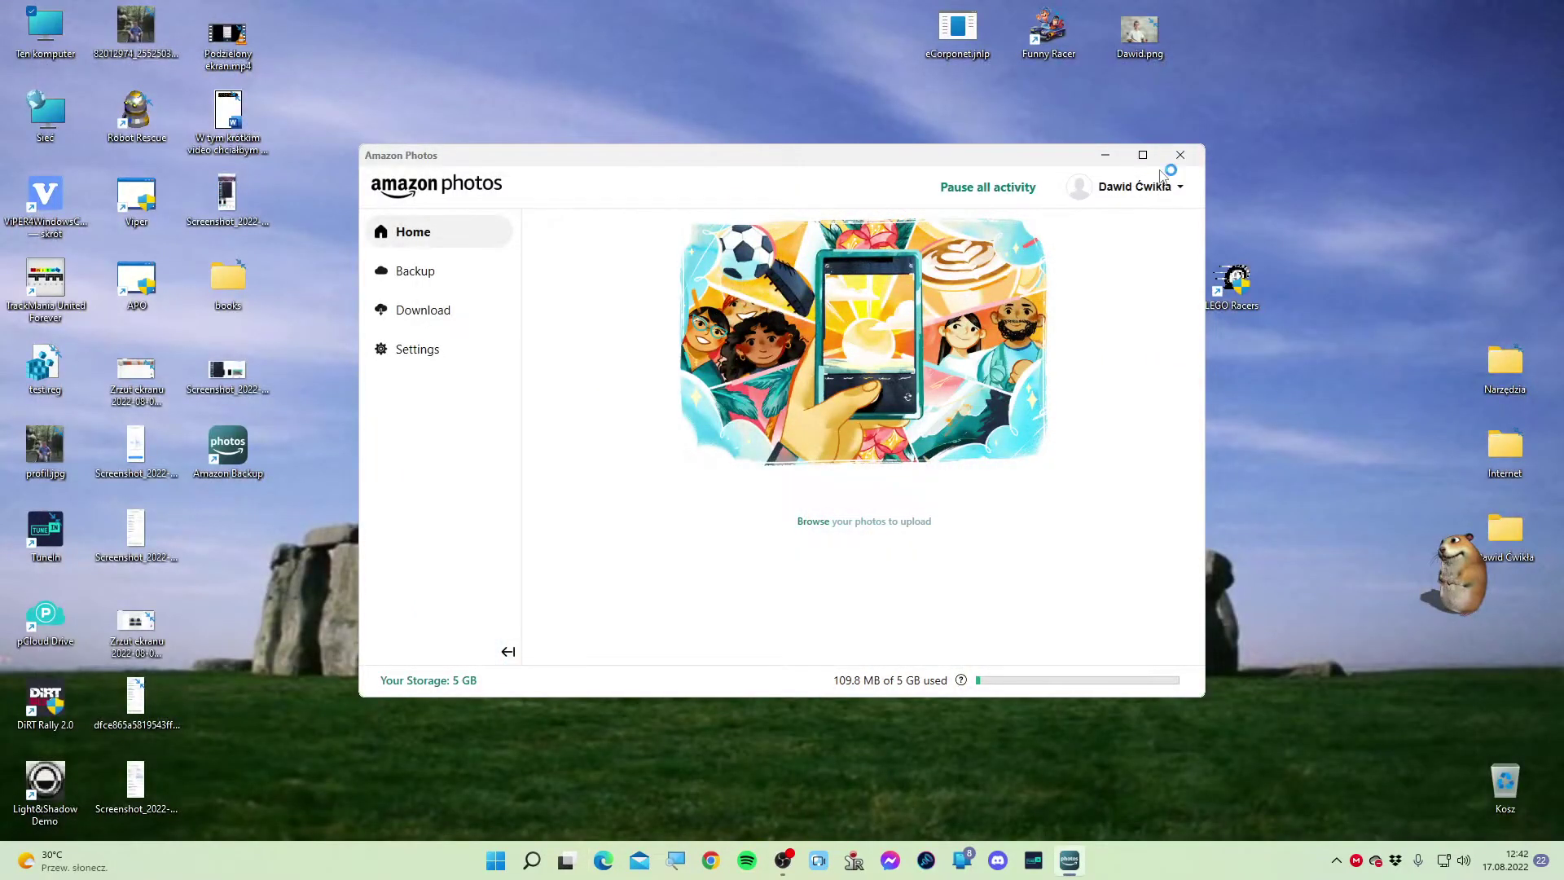
pyautogui.click(1177, 188)
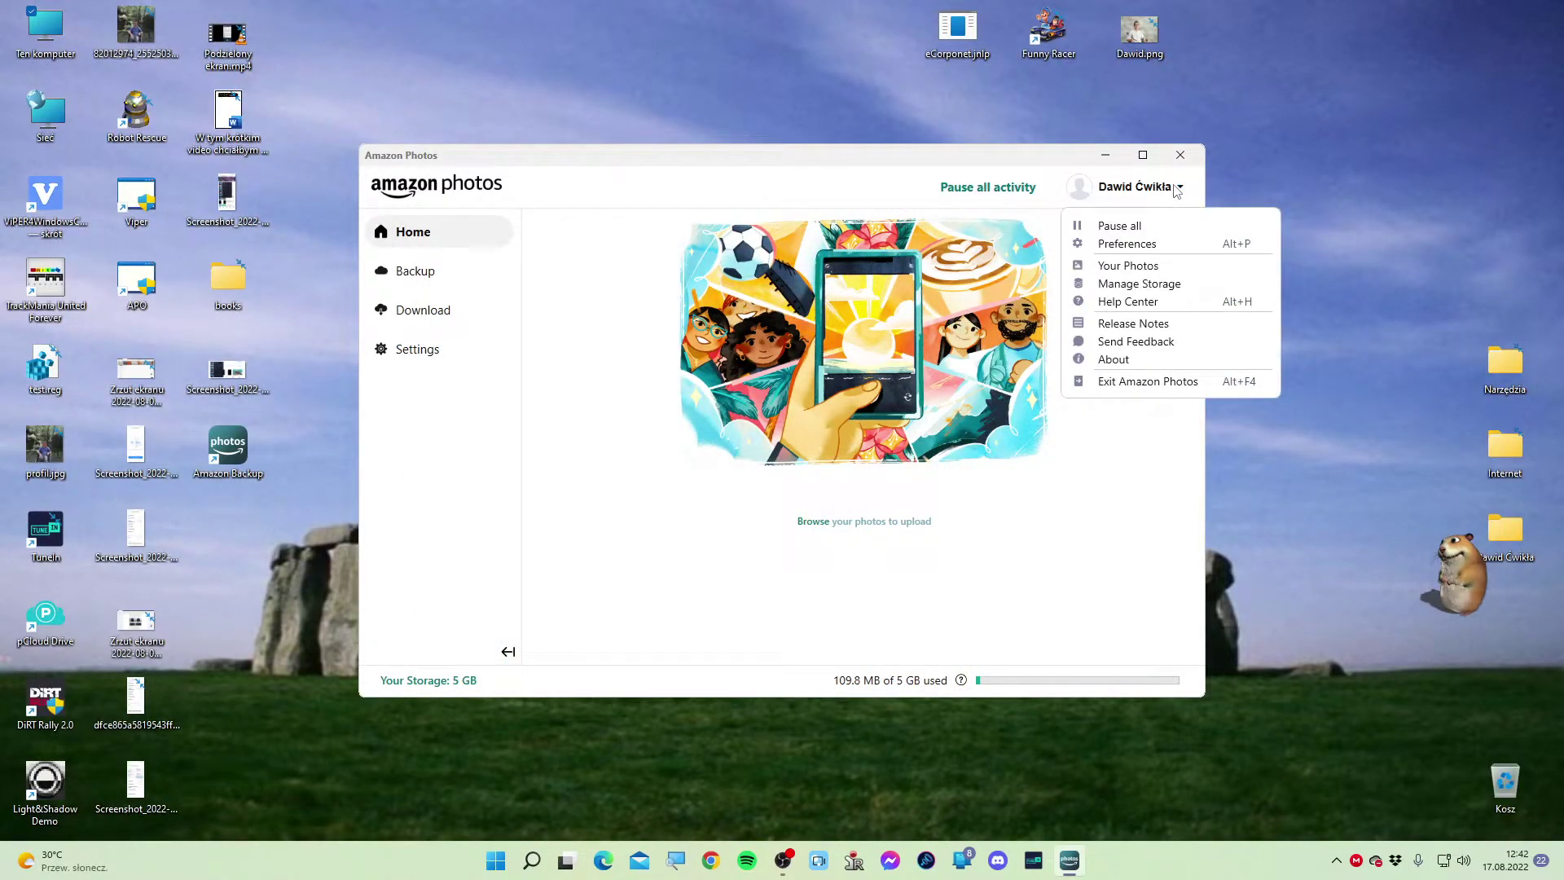
pyautogui.click(1173, 285)
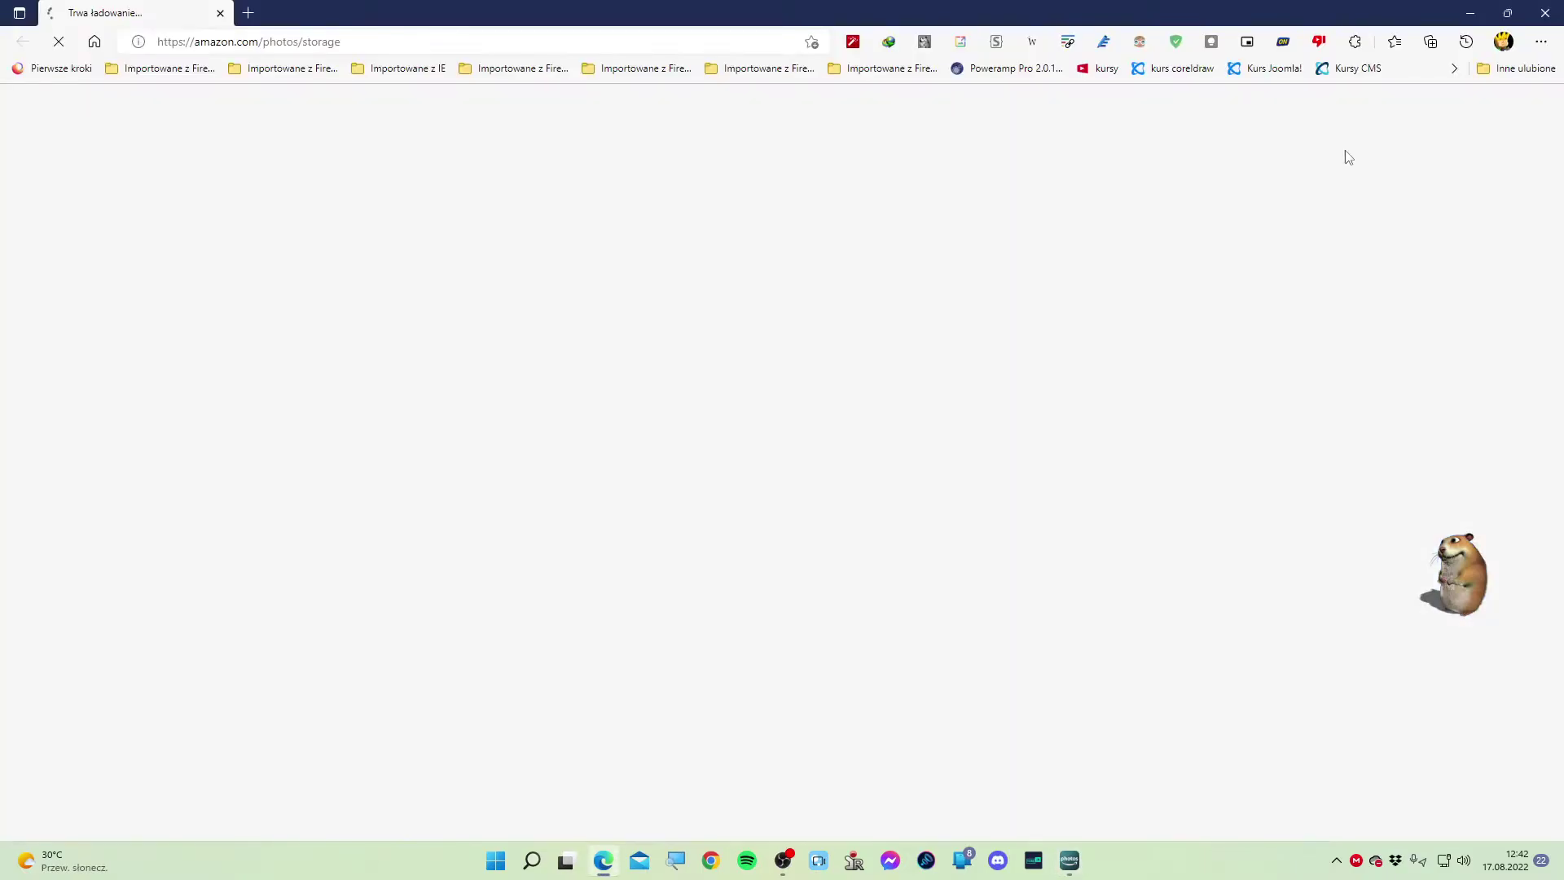
pyautogui.click(1550, 9)
# View the app's About information and the account options, and show the Backup section with the About window closed
pyautogui.click(1160, 189)
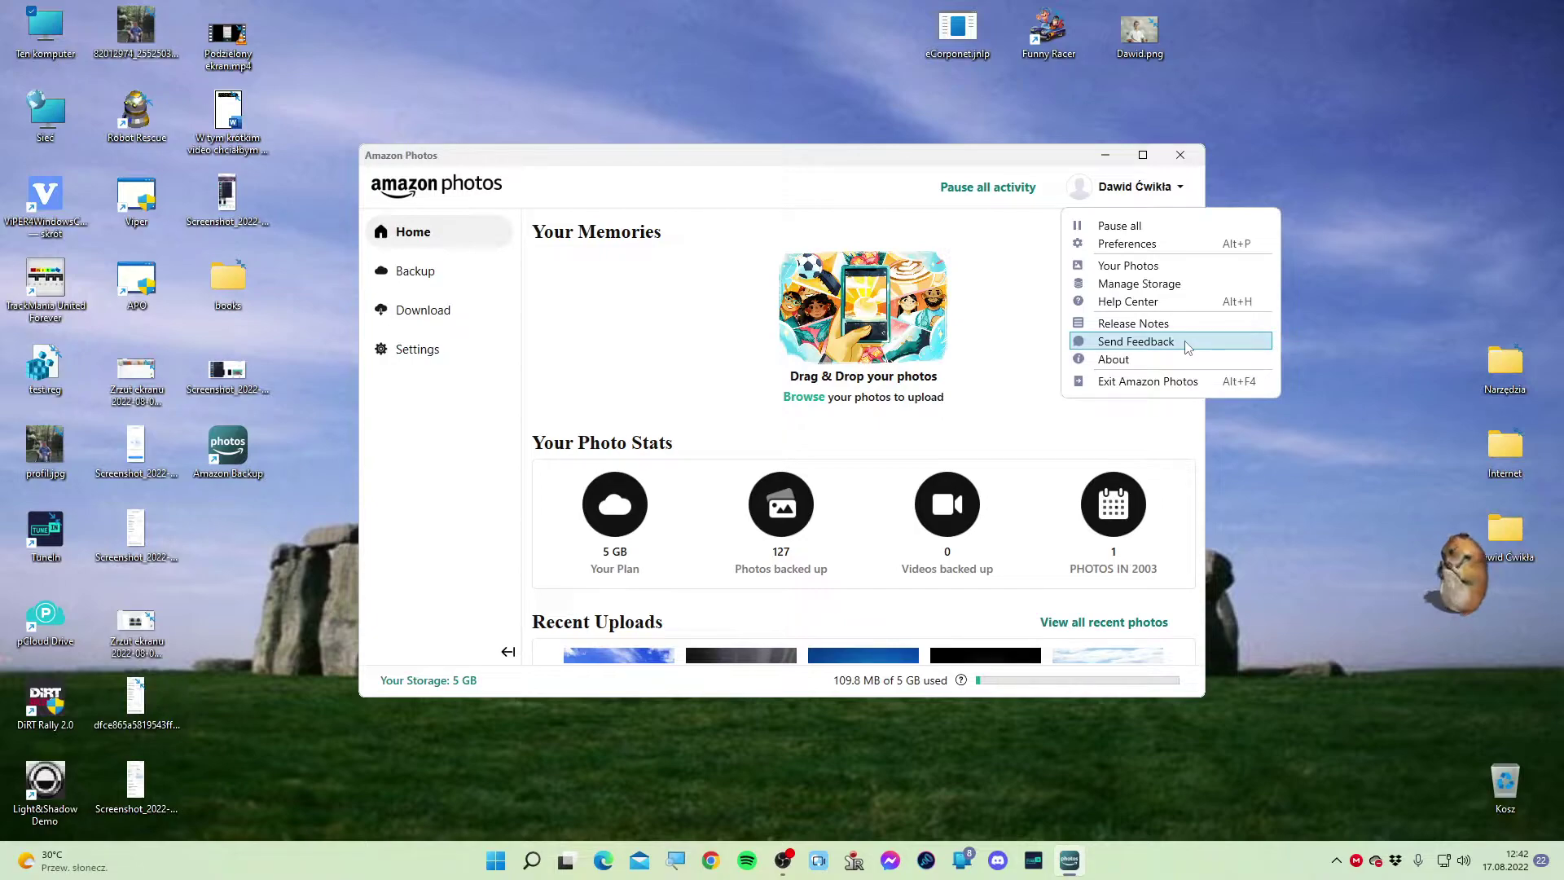
pyautogui.click(1178, 359)
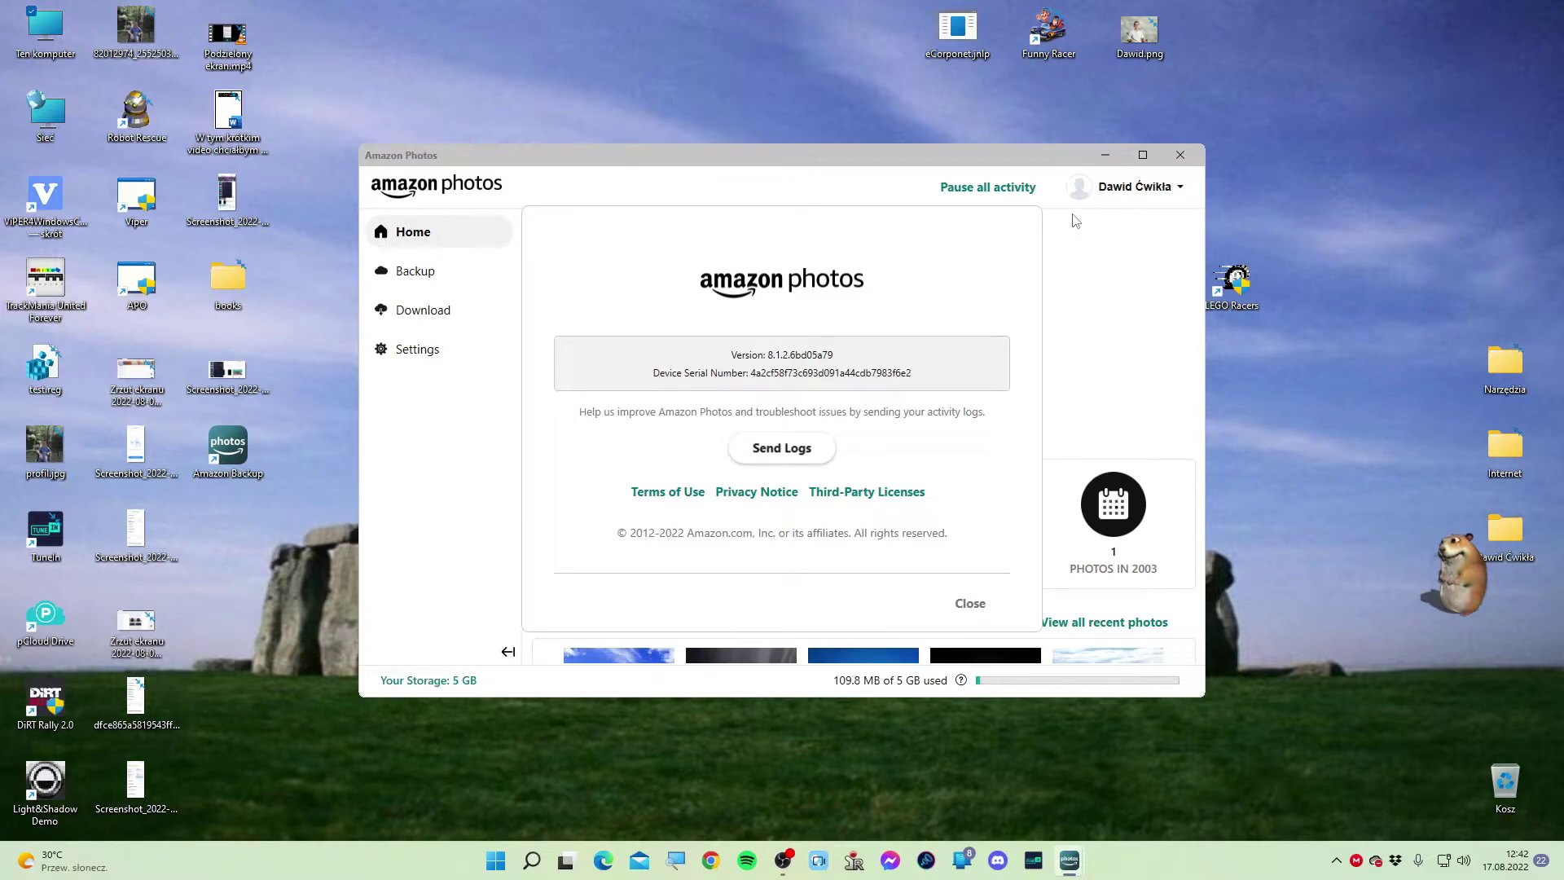
pyautogui.click(1130, 192)
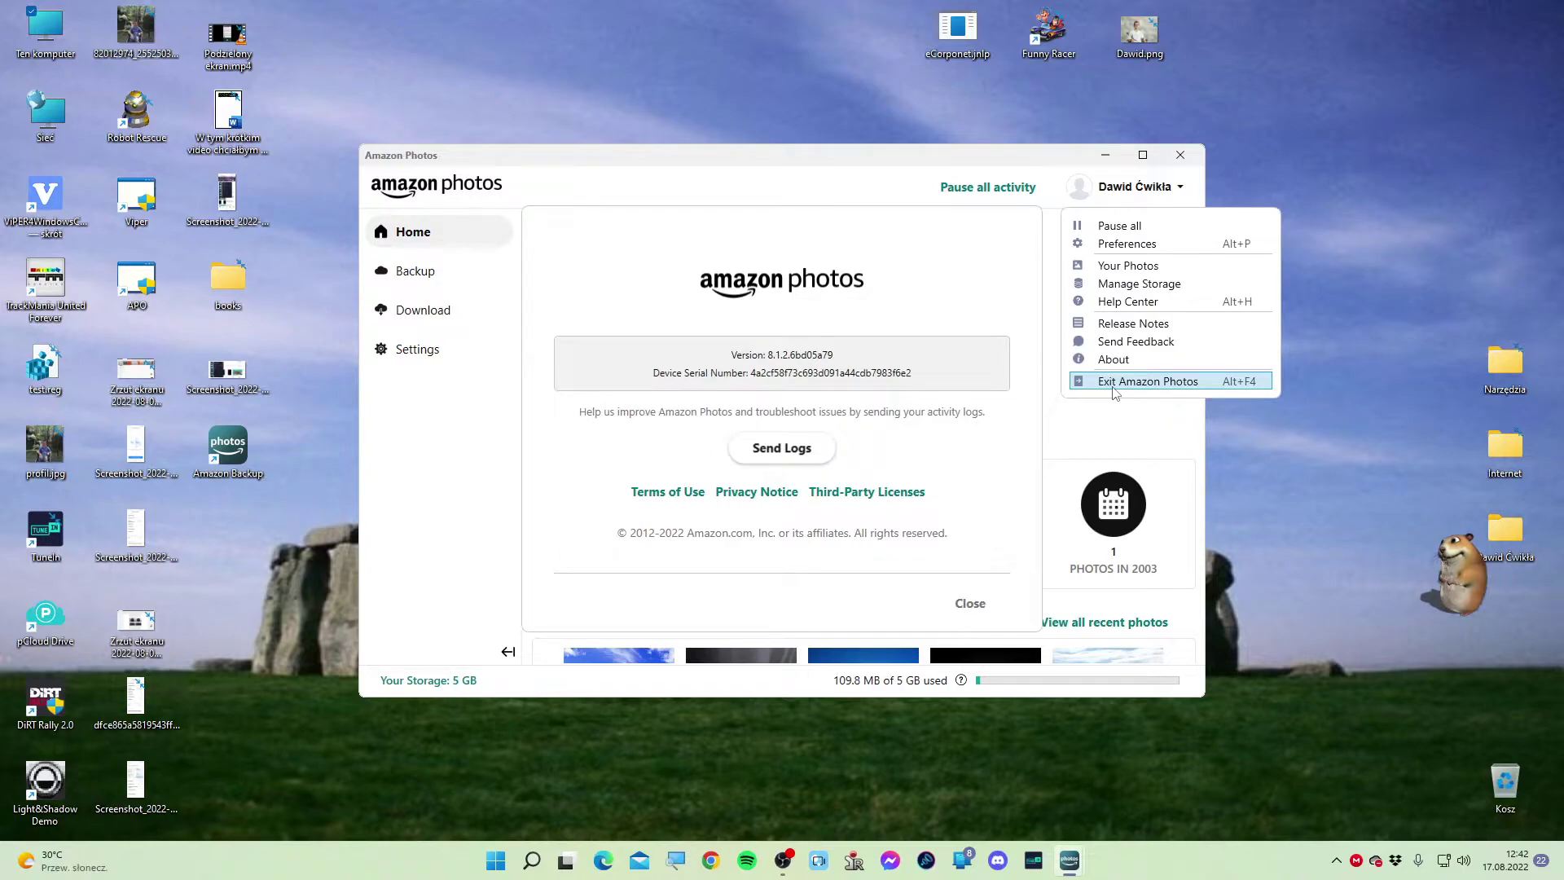
pyautogui.click(434, 276)
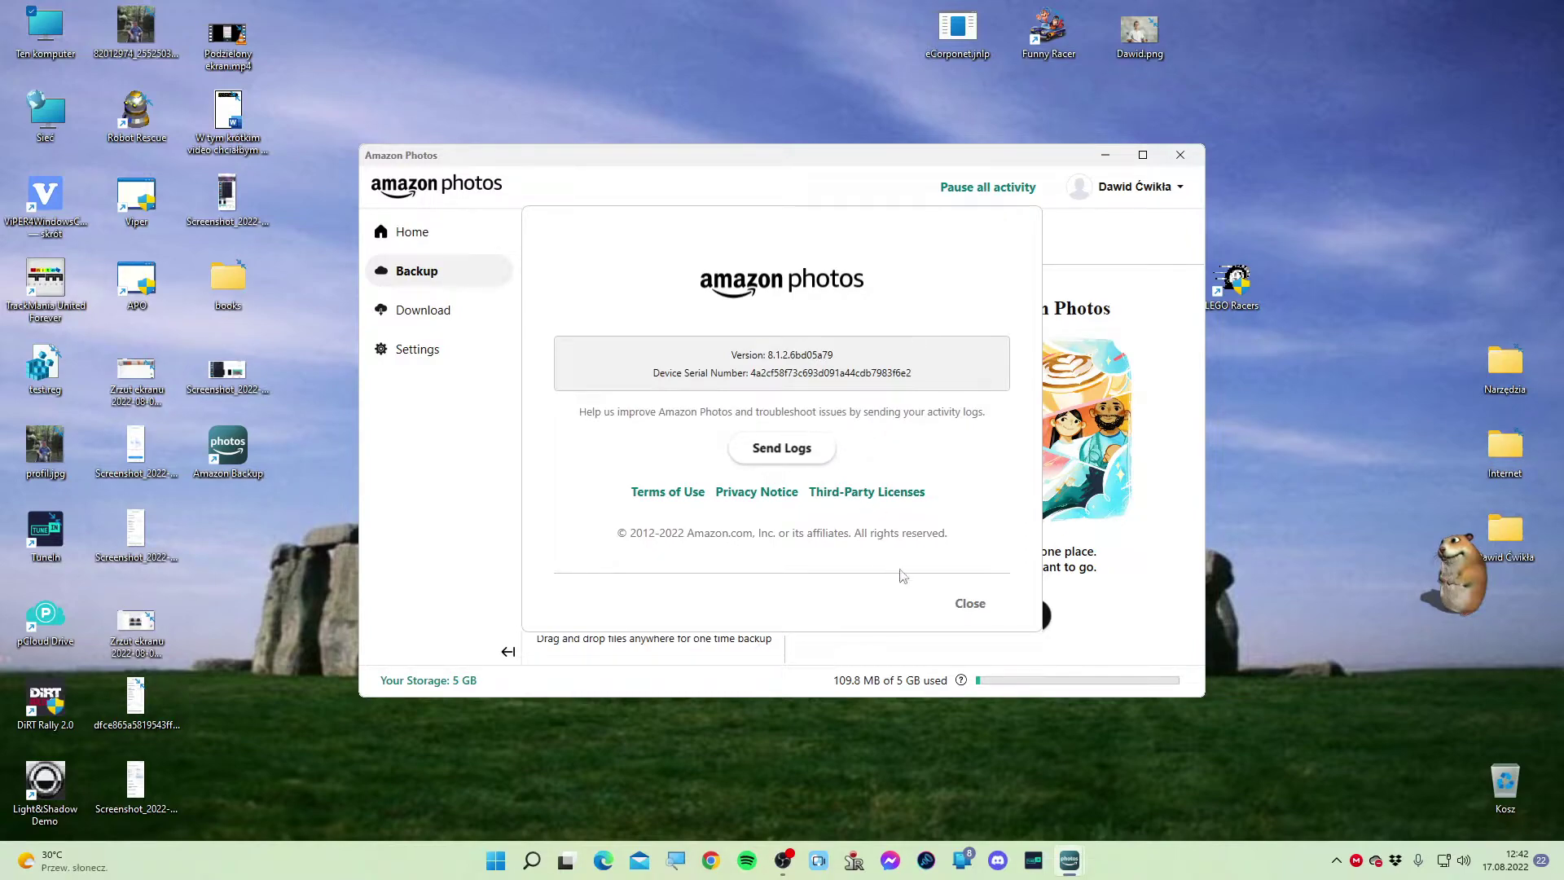
pyautogui.click(965, 603)
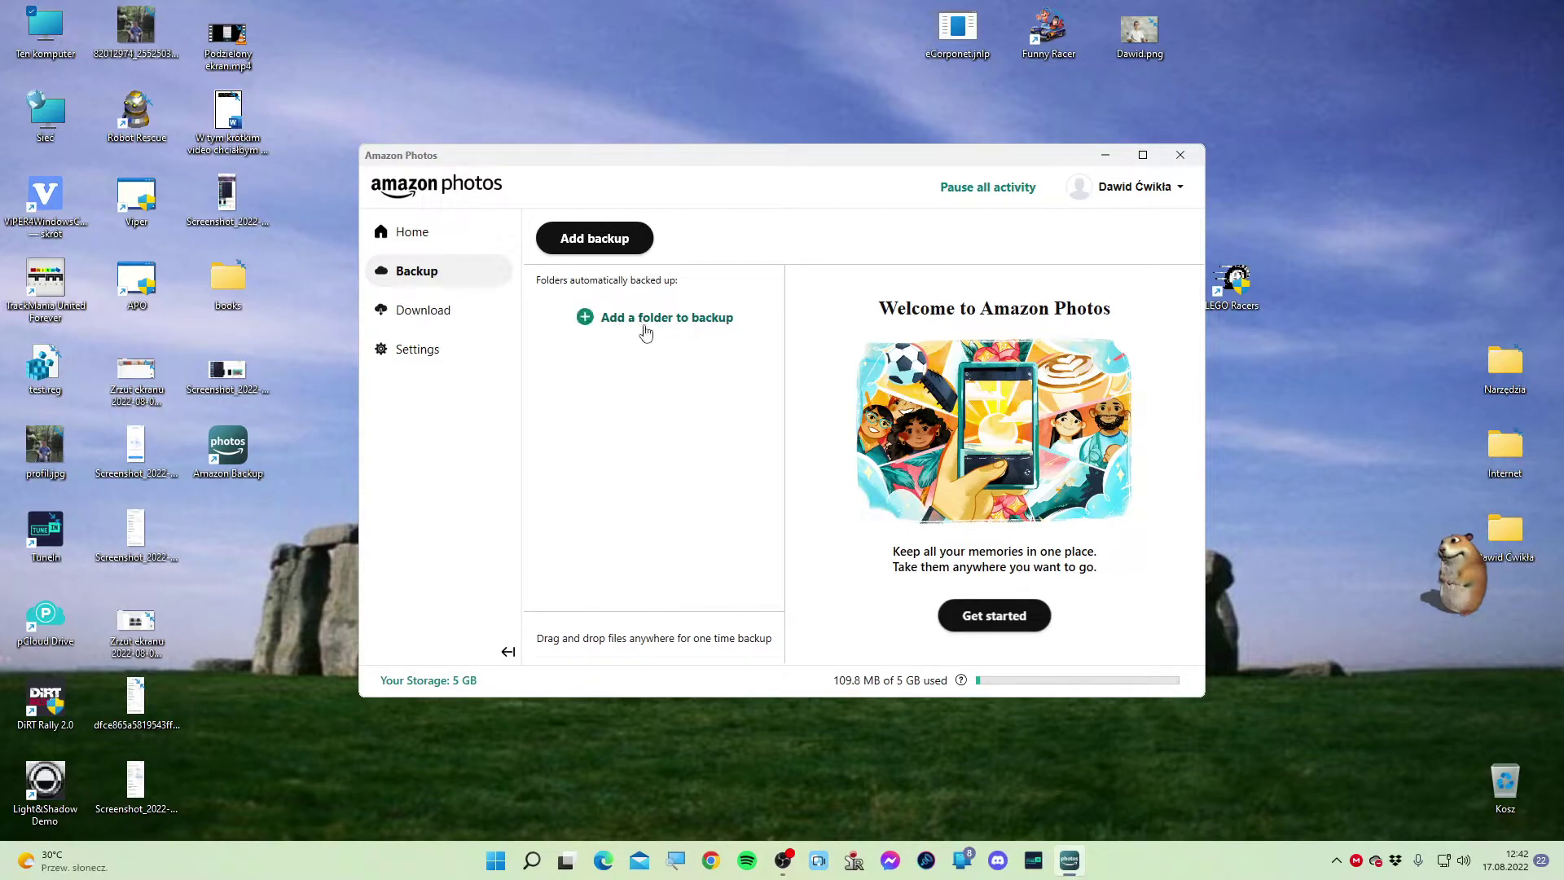
# Show the folder selection through both Add backup and Add a folder to backup, cancelling each without choosing a folder
pyautogui.click(605, 239)
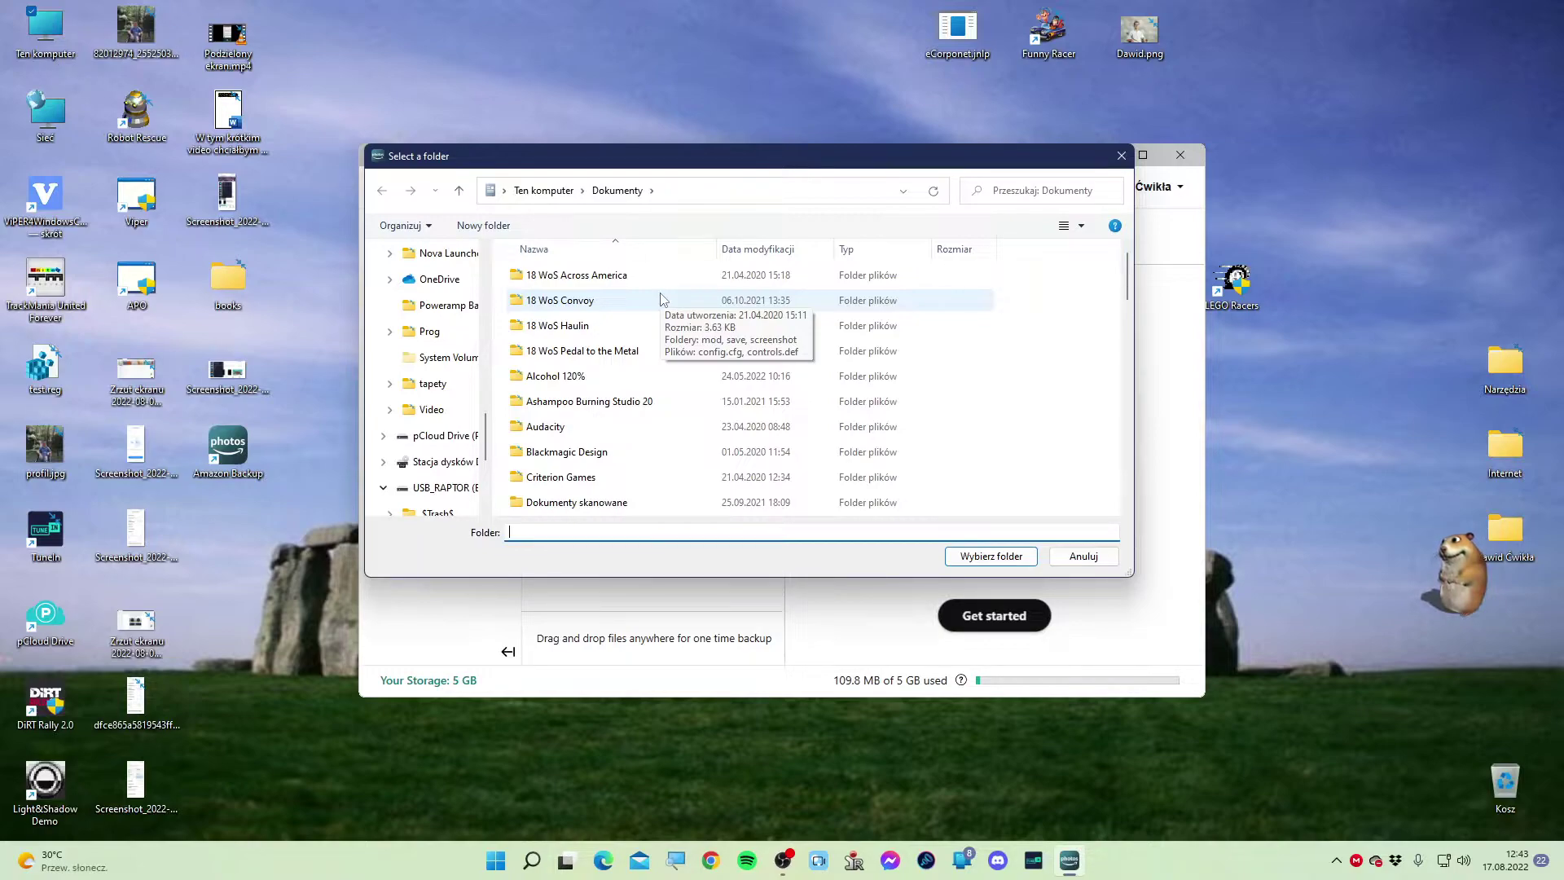
pyautogui.click(1093, 557)
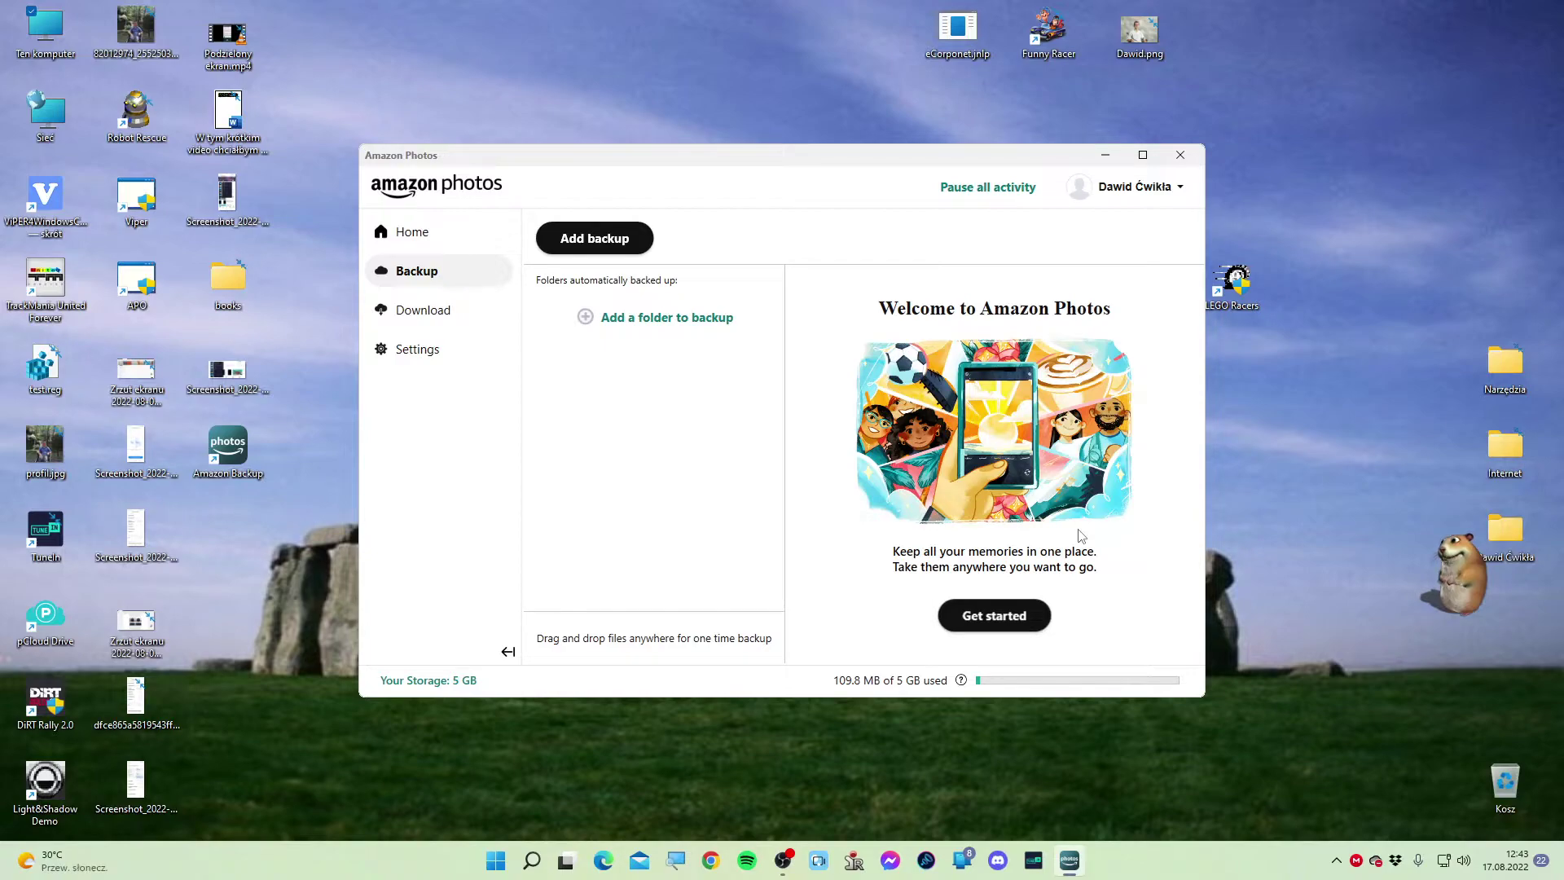
pyautogui.click(642, 318)
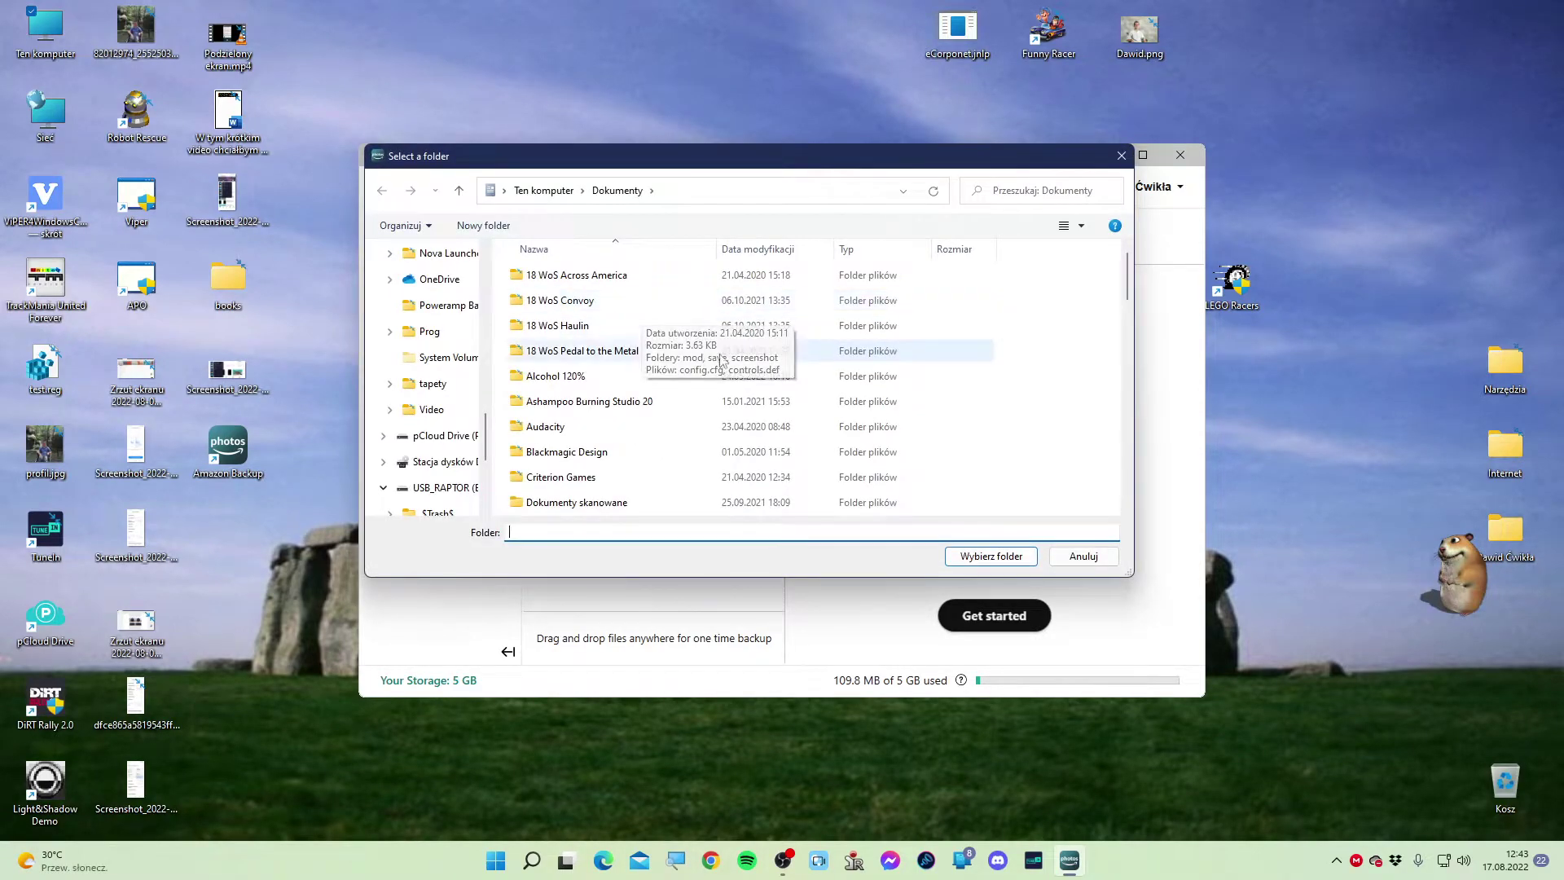
pyautogui.click(1085, 560)
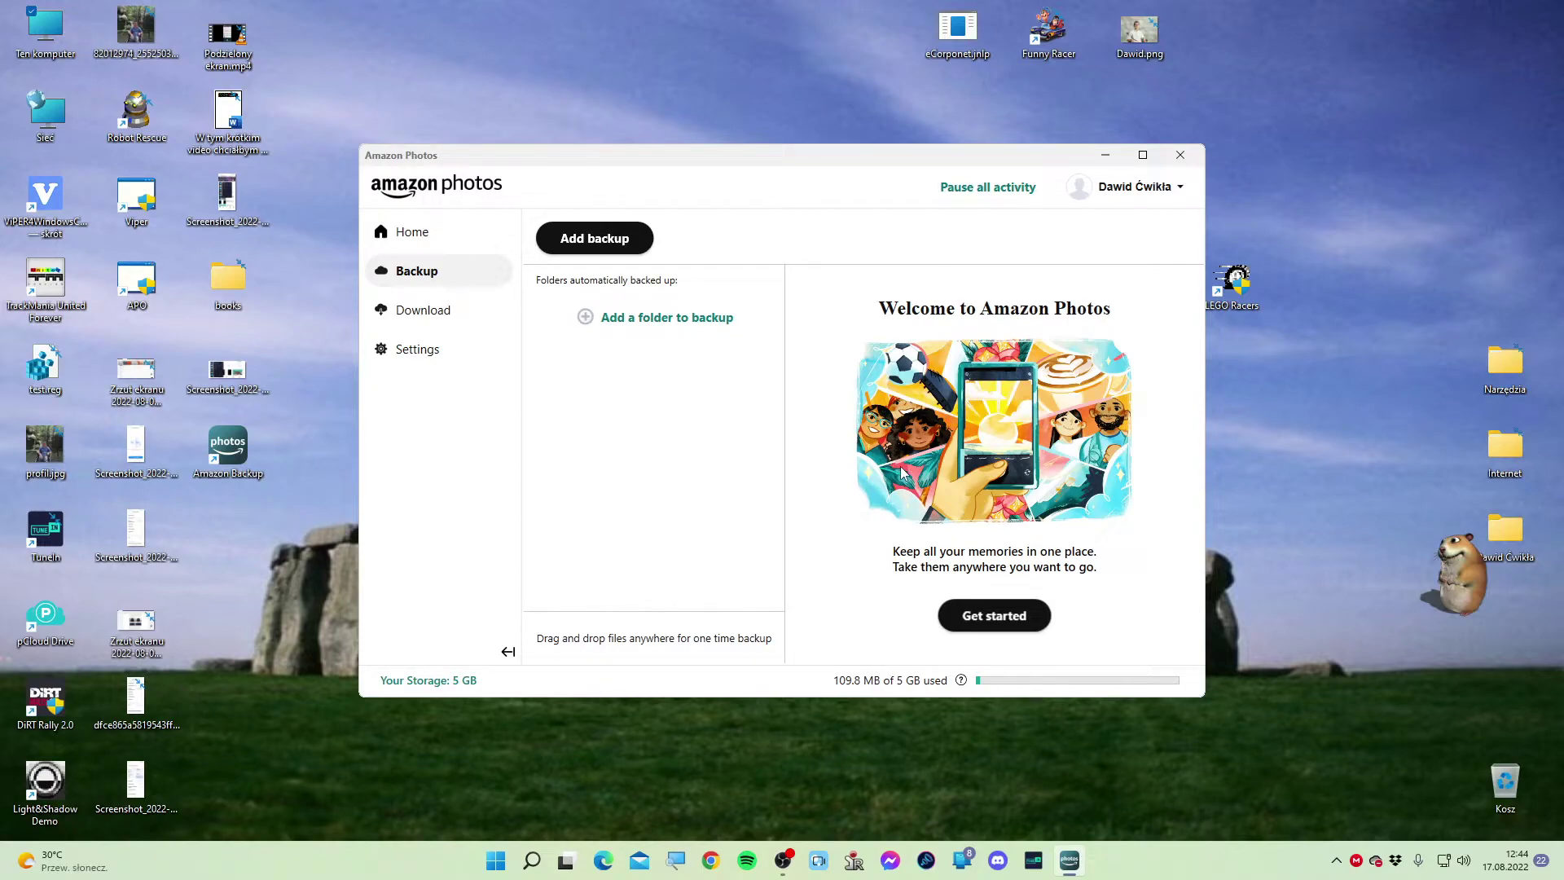
# Examine the folder and album download options, including the destination selection for All, and cancel without downloading anything
pyautogui.click(413, 316)
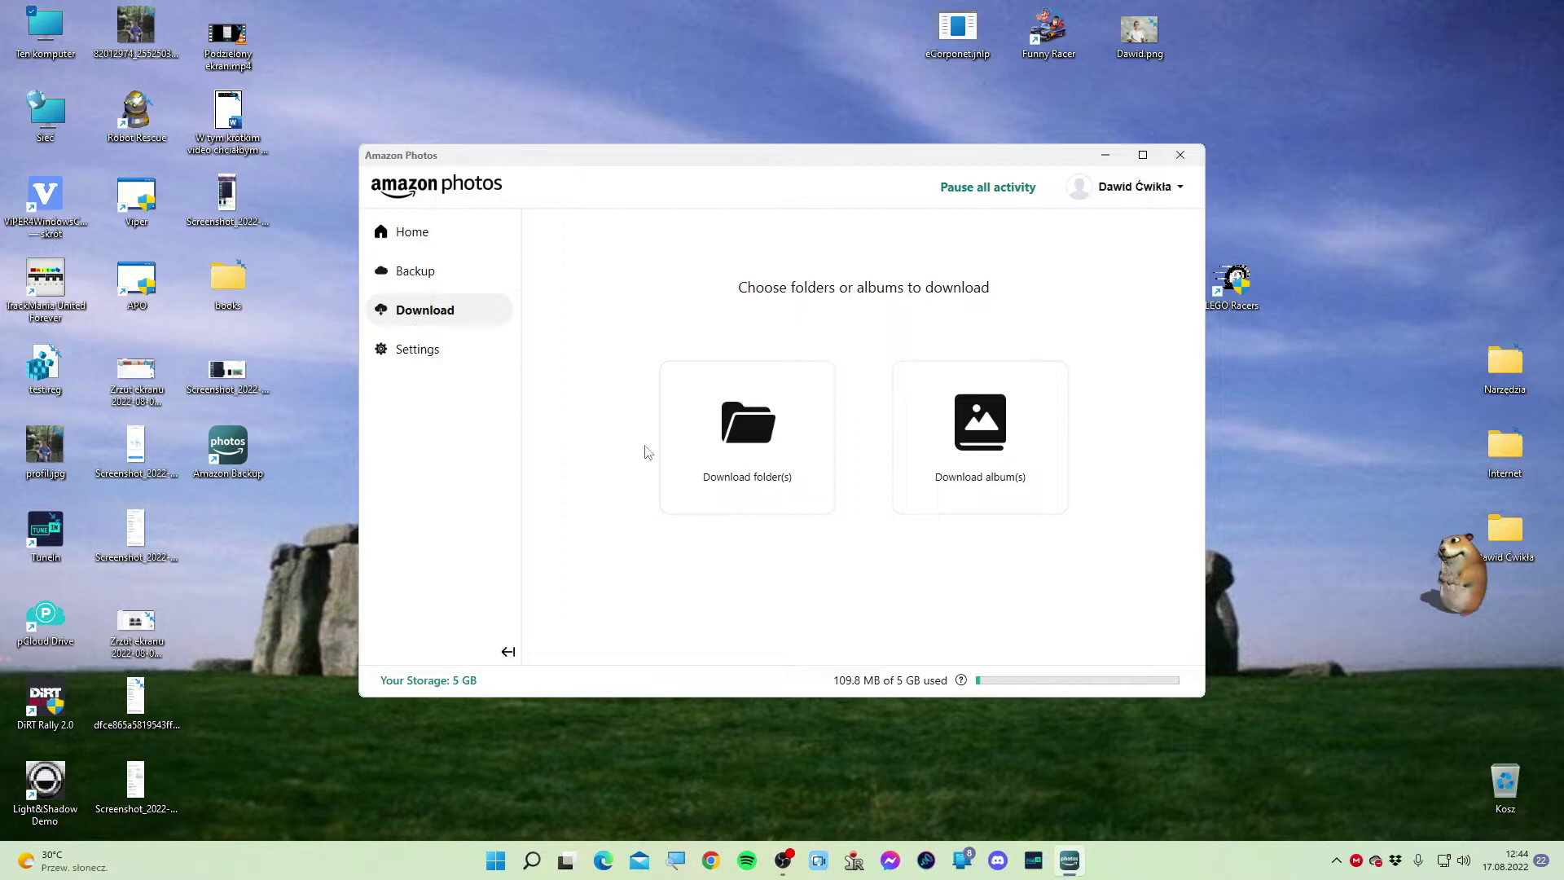
pyautogui.click(736, 463)
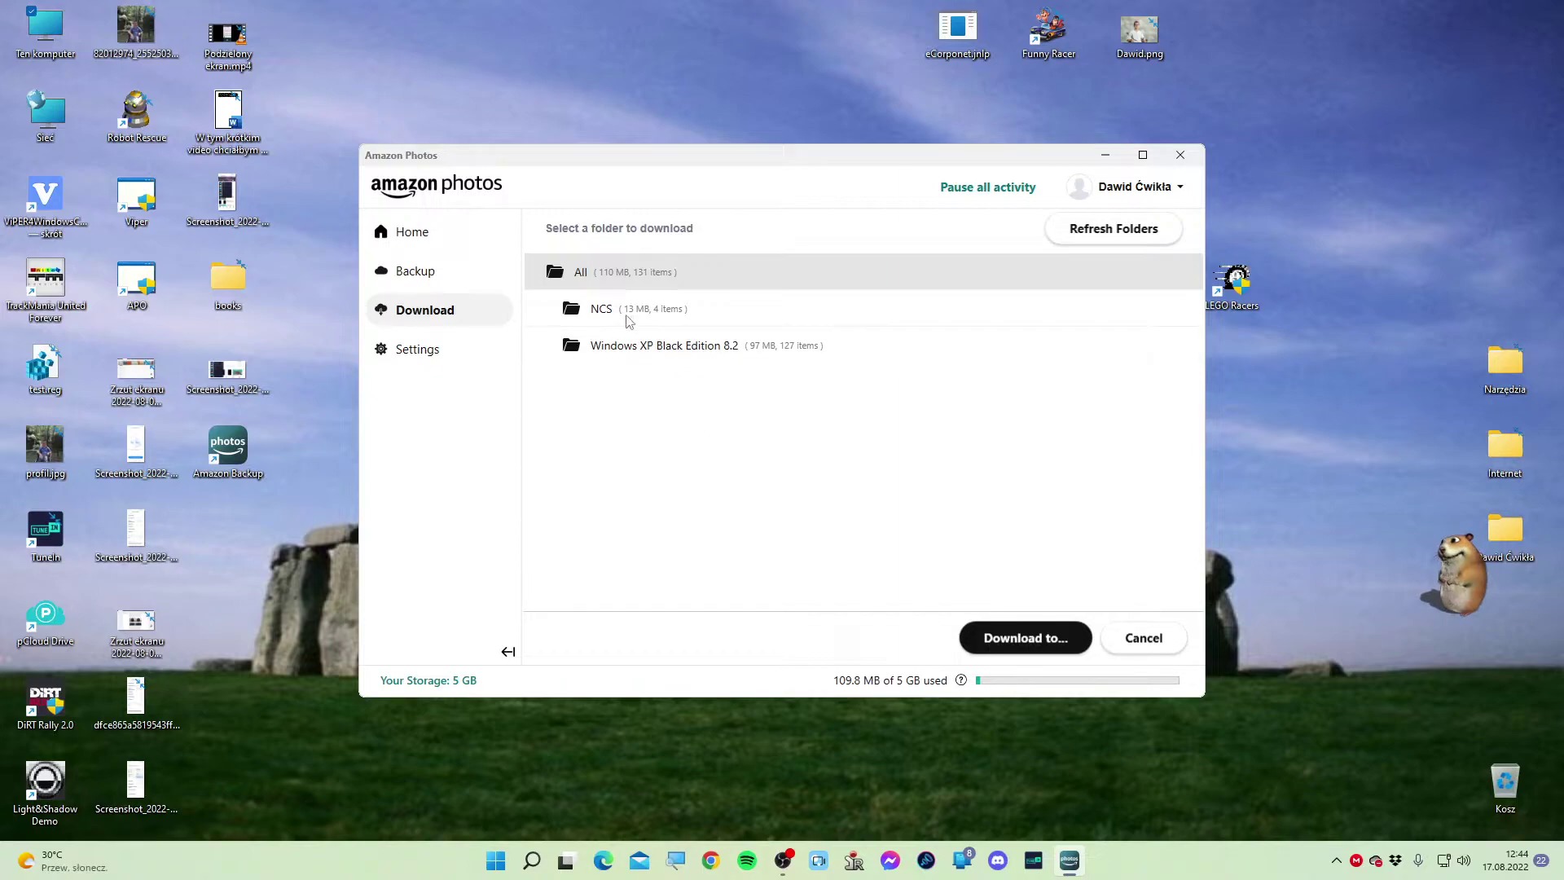
pyautogui.click(1029, 639)
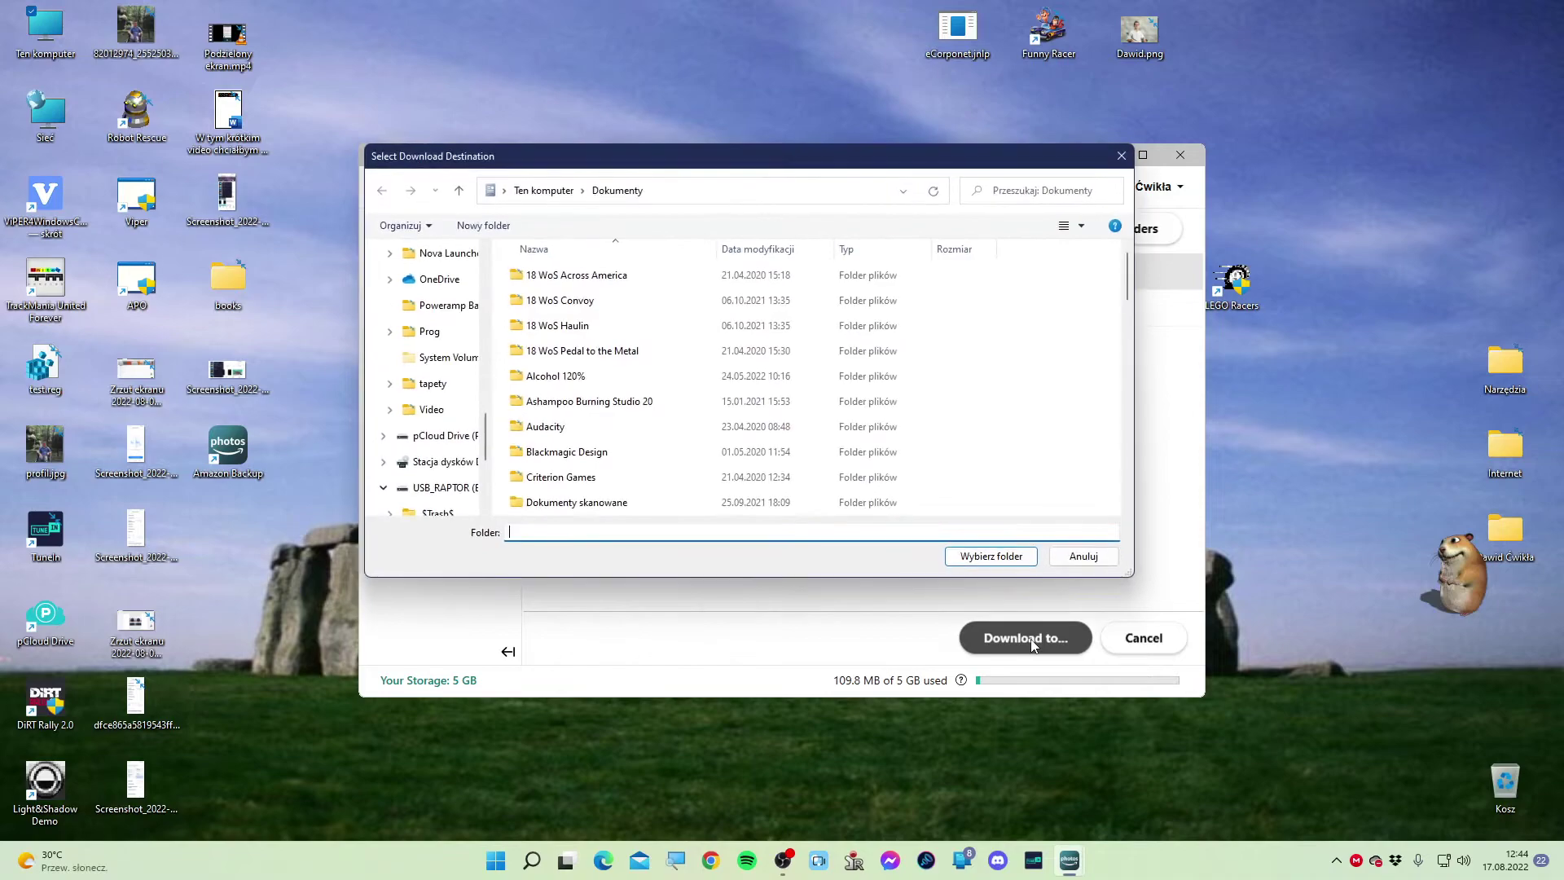
pyautogui.click(1100, 557)
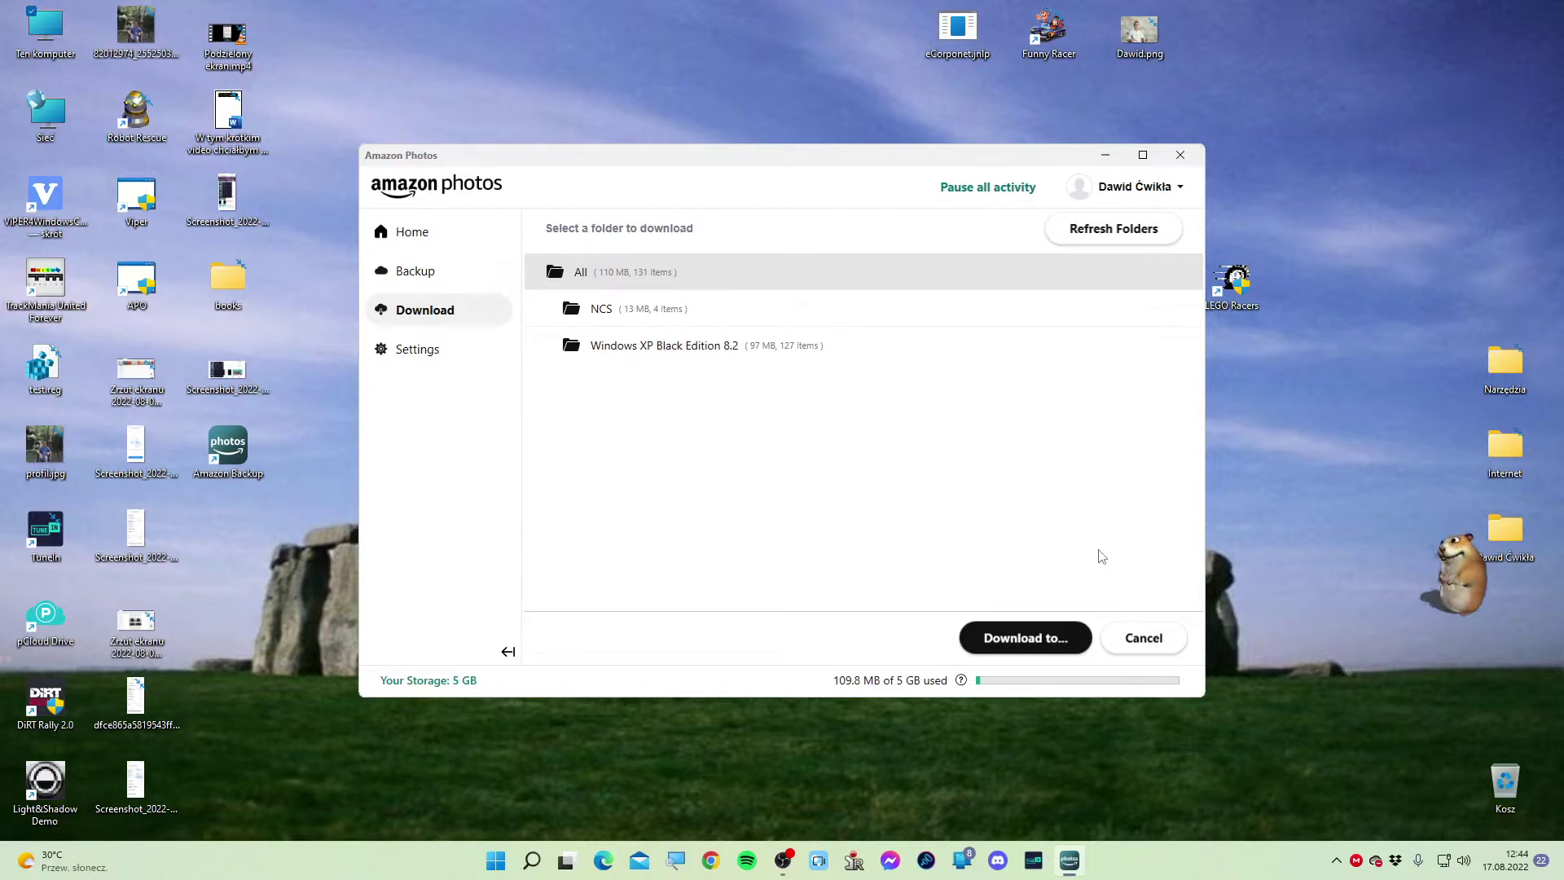
pyautogui.click(1151, 649)
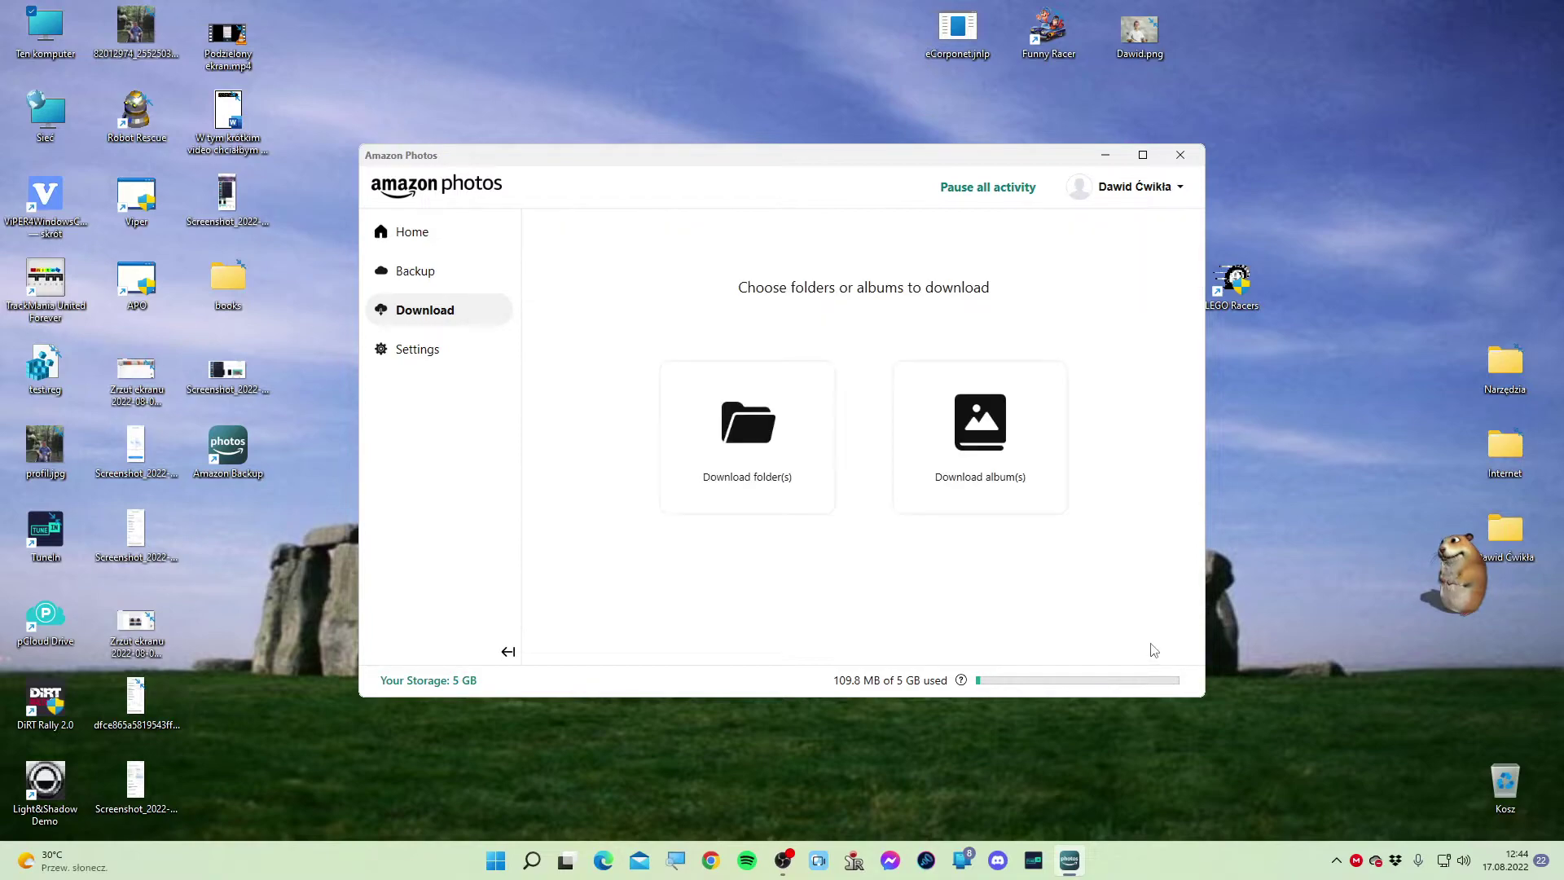
pyautogui.click(974, 463)
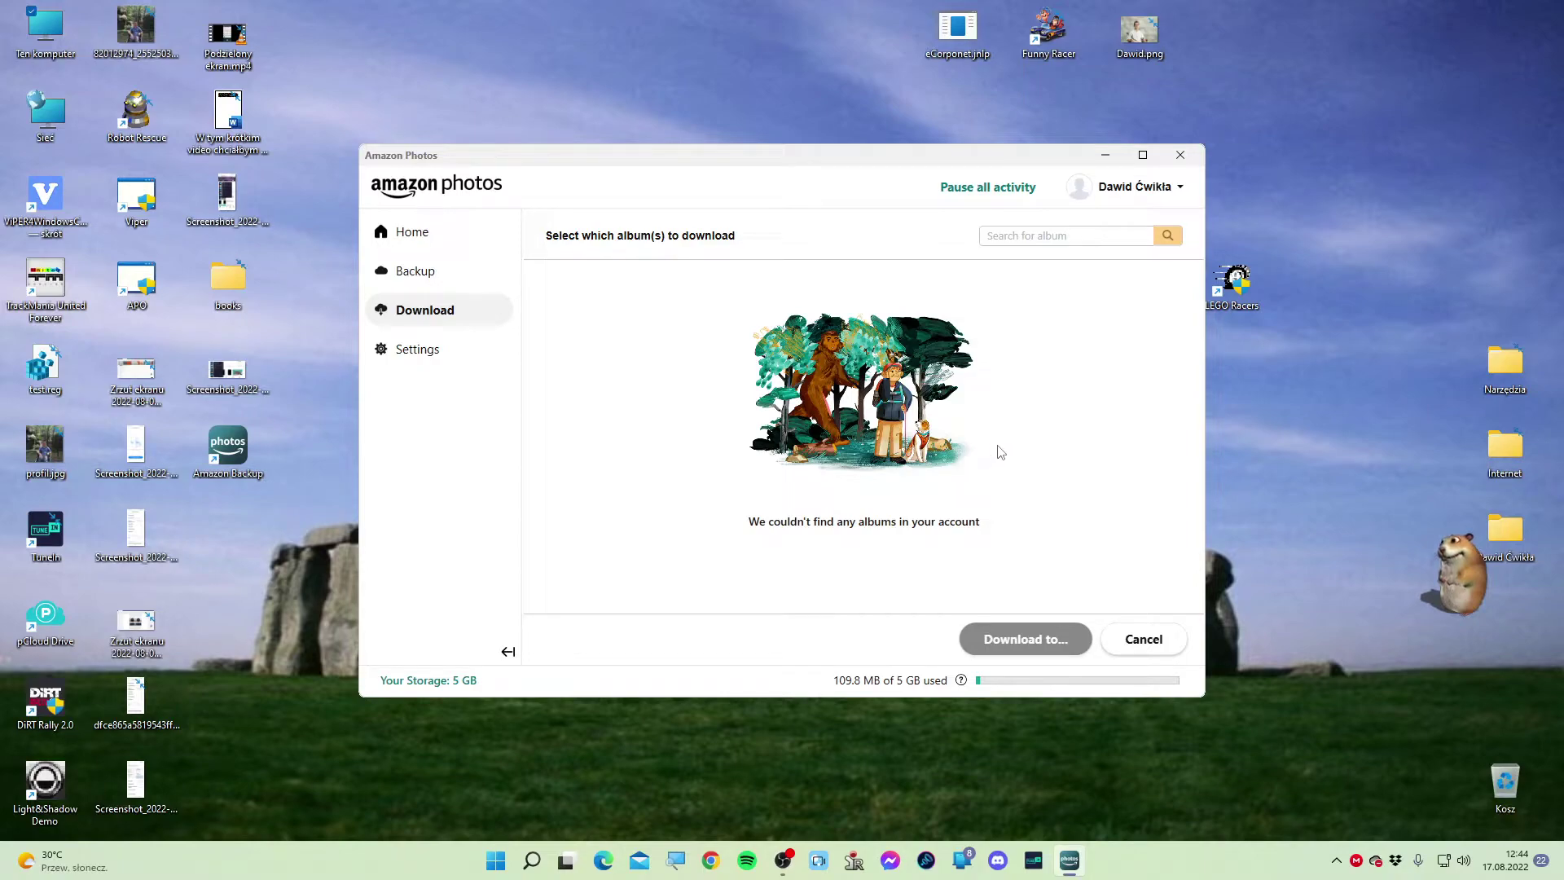
pyautogui.click(1145, 639)
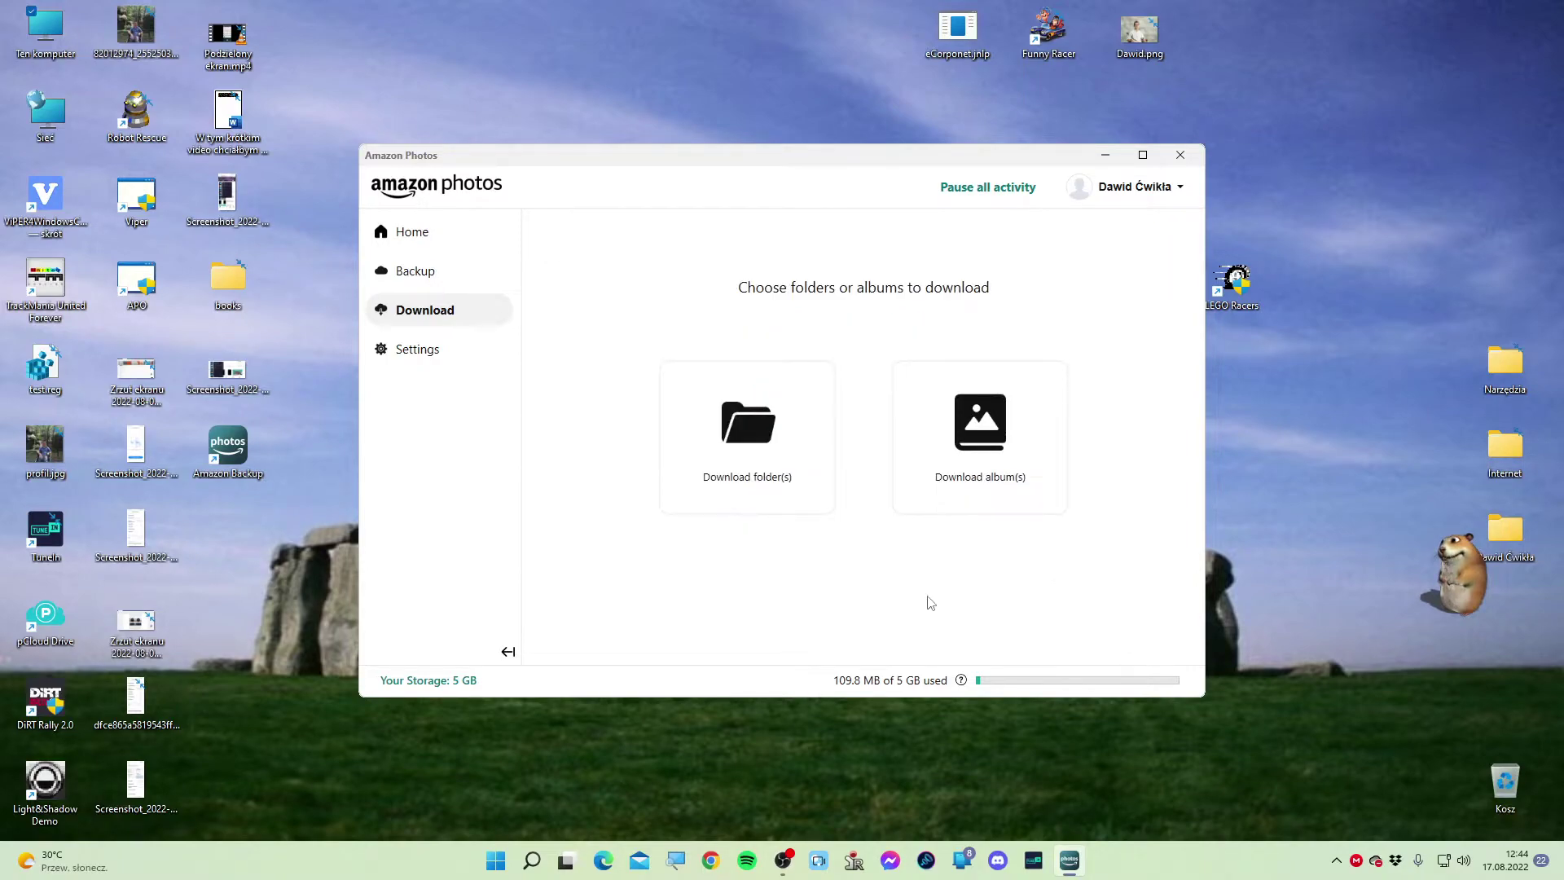
# Review and accept the General preferences, and skip the AutoConnect backup of USB_RAPTOR (E:), closing the drive's folder window
pyautogui.click(417, 350)
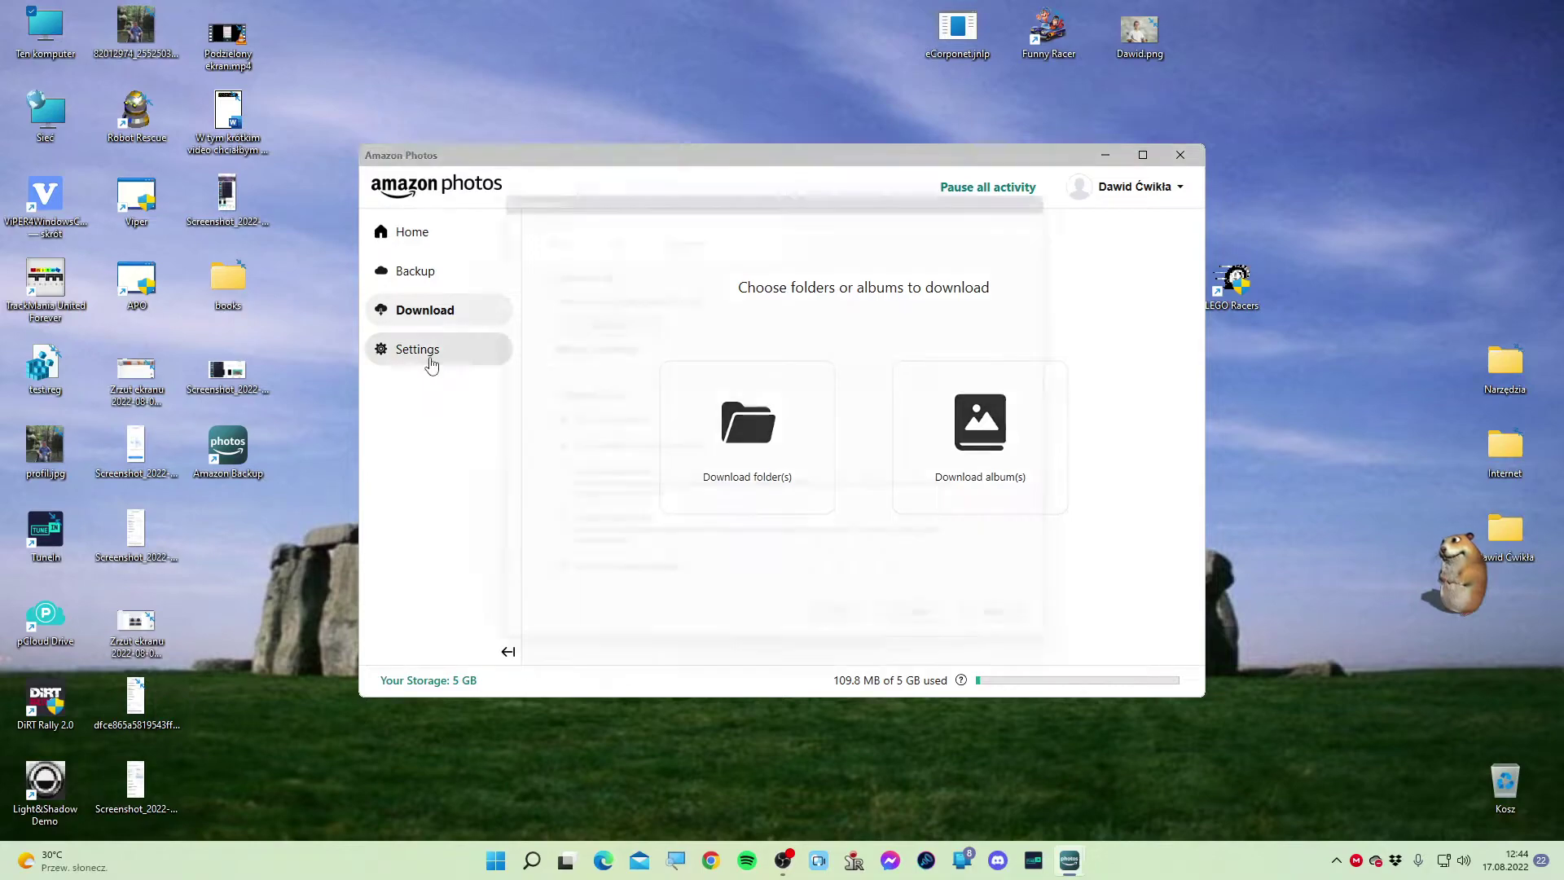
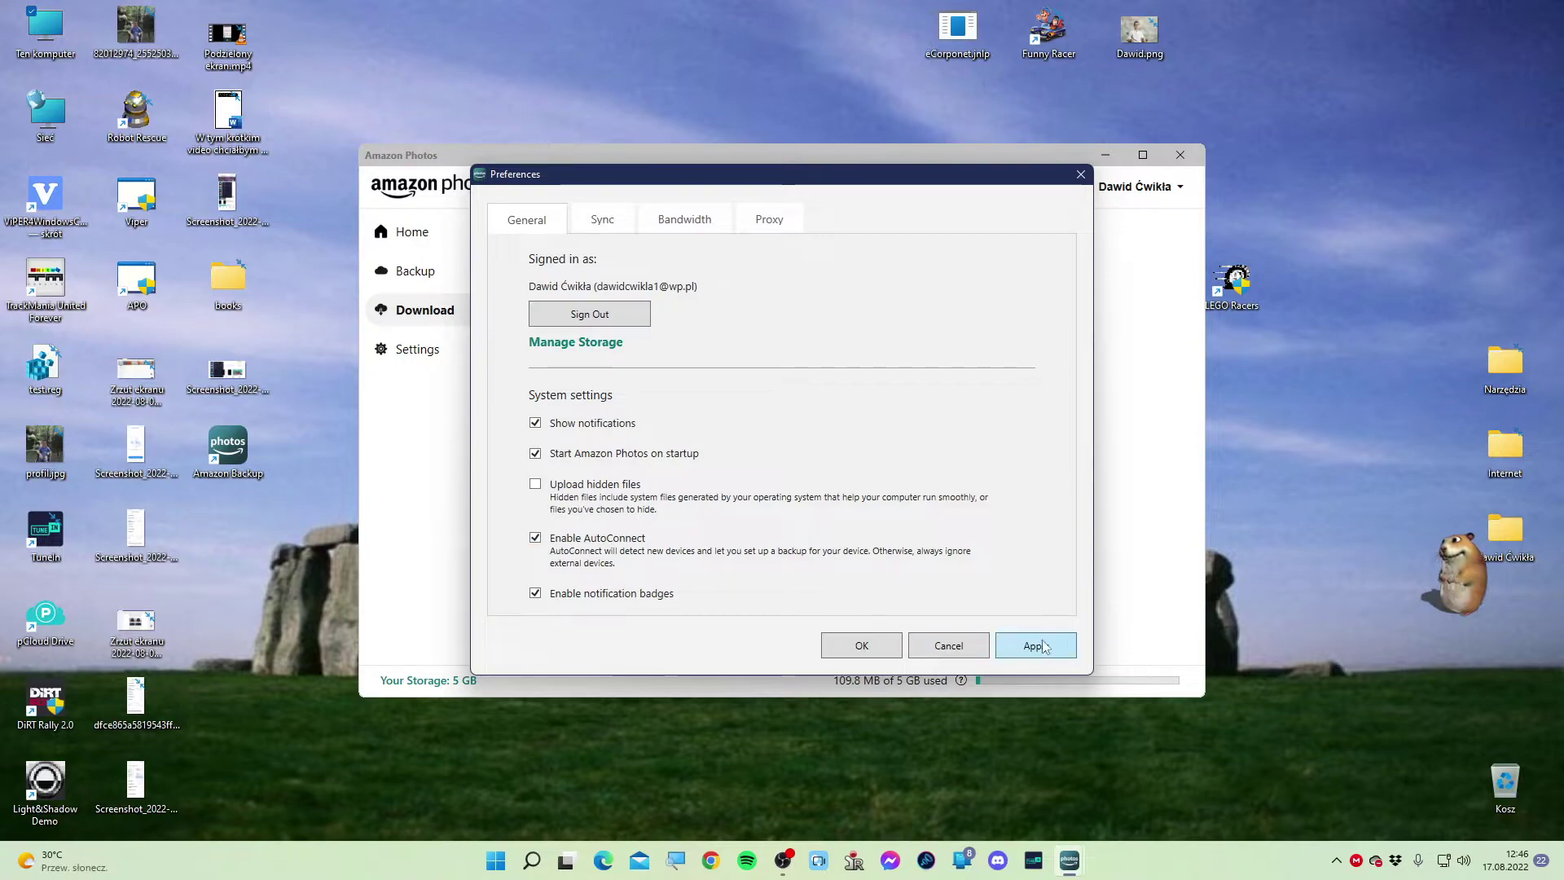
pyautogui.click(873, 646)
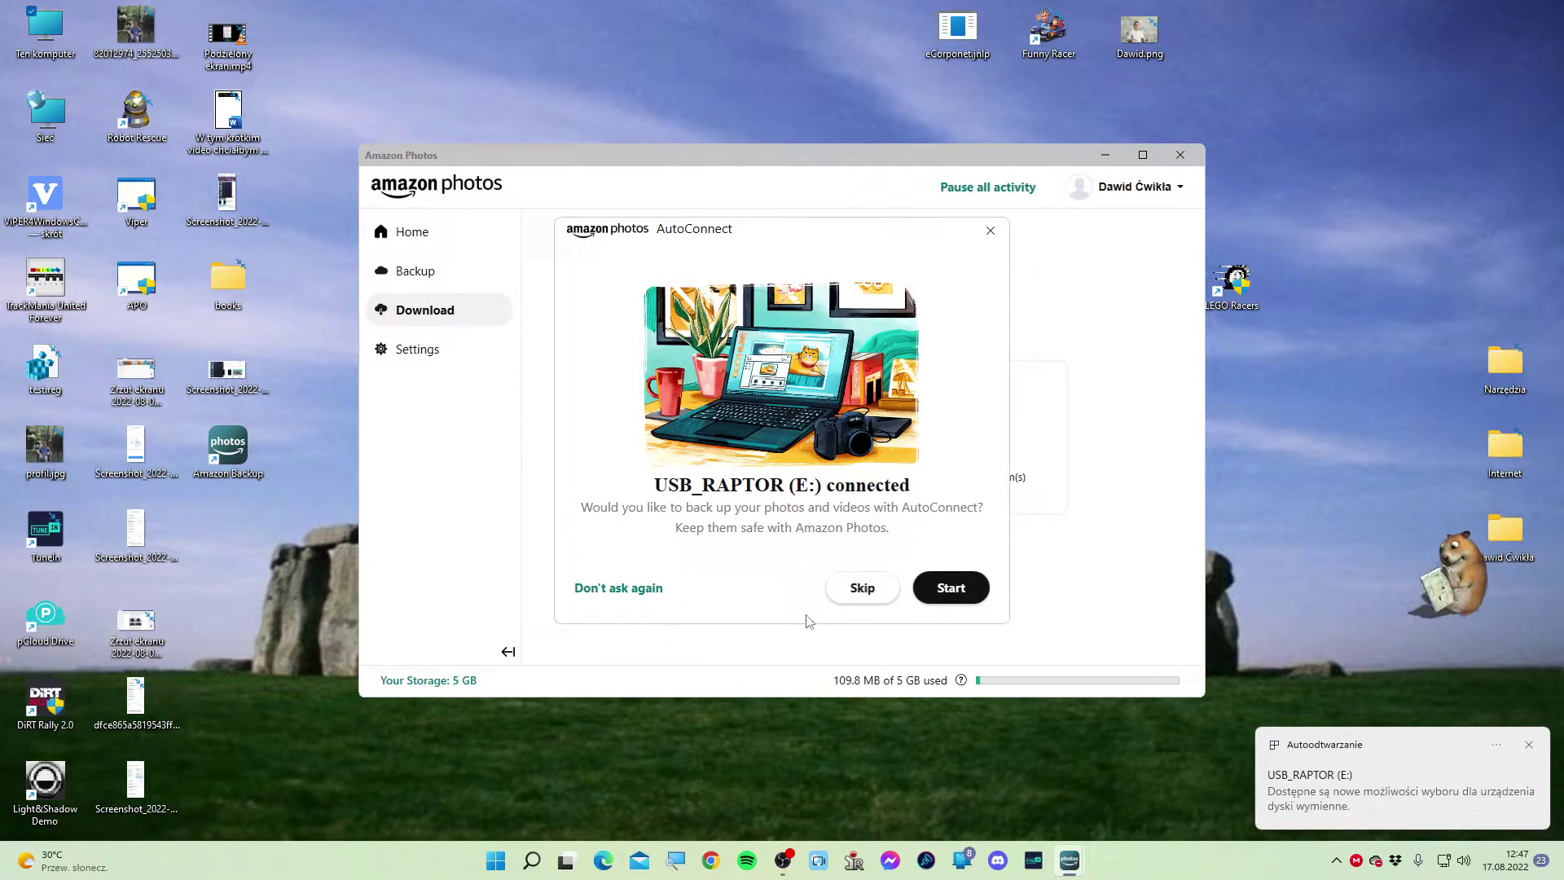
pyautogui.click(863, 588)
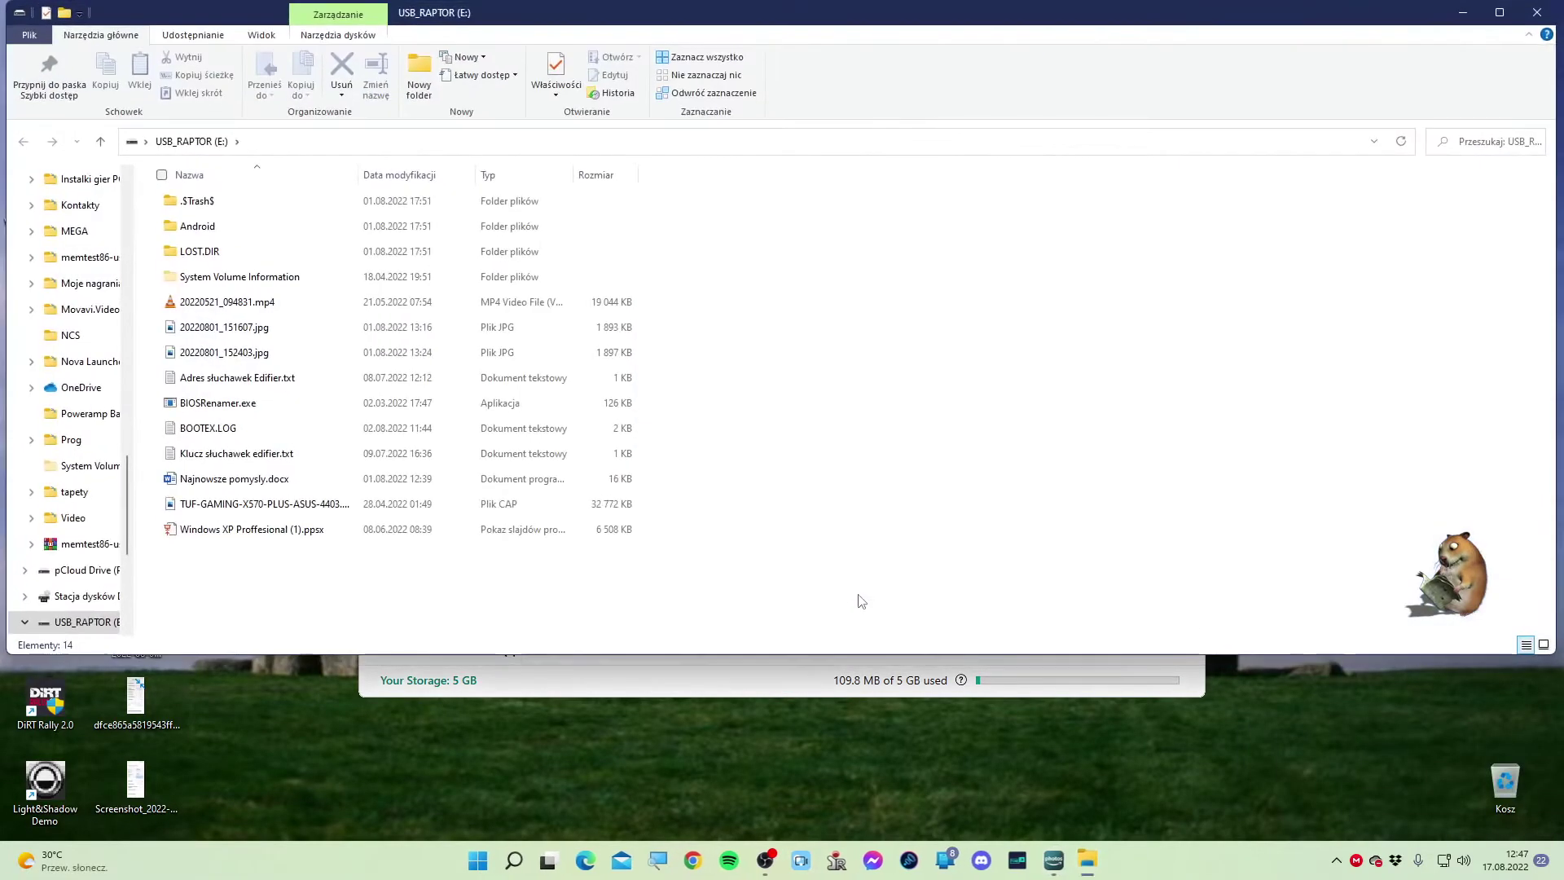
pyautogui.click(1537, 13)
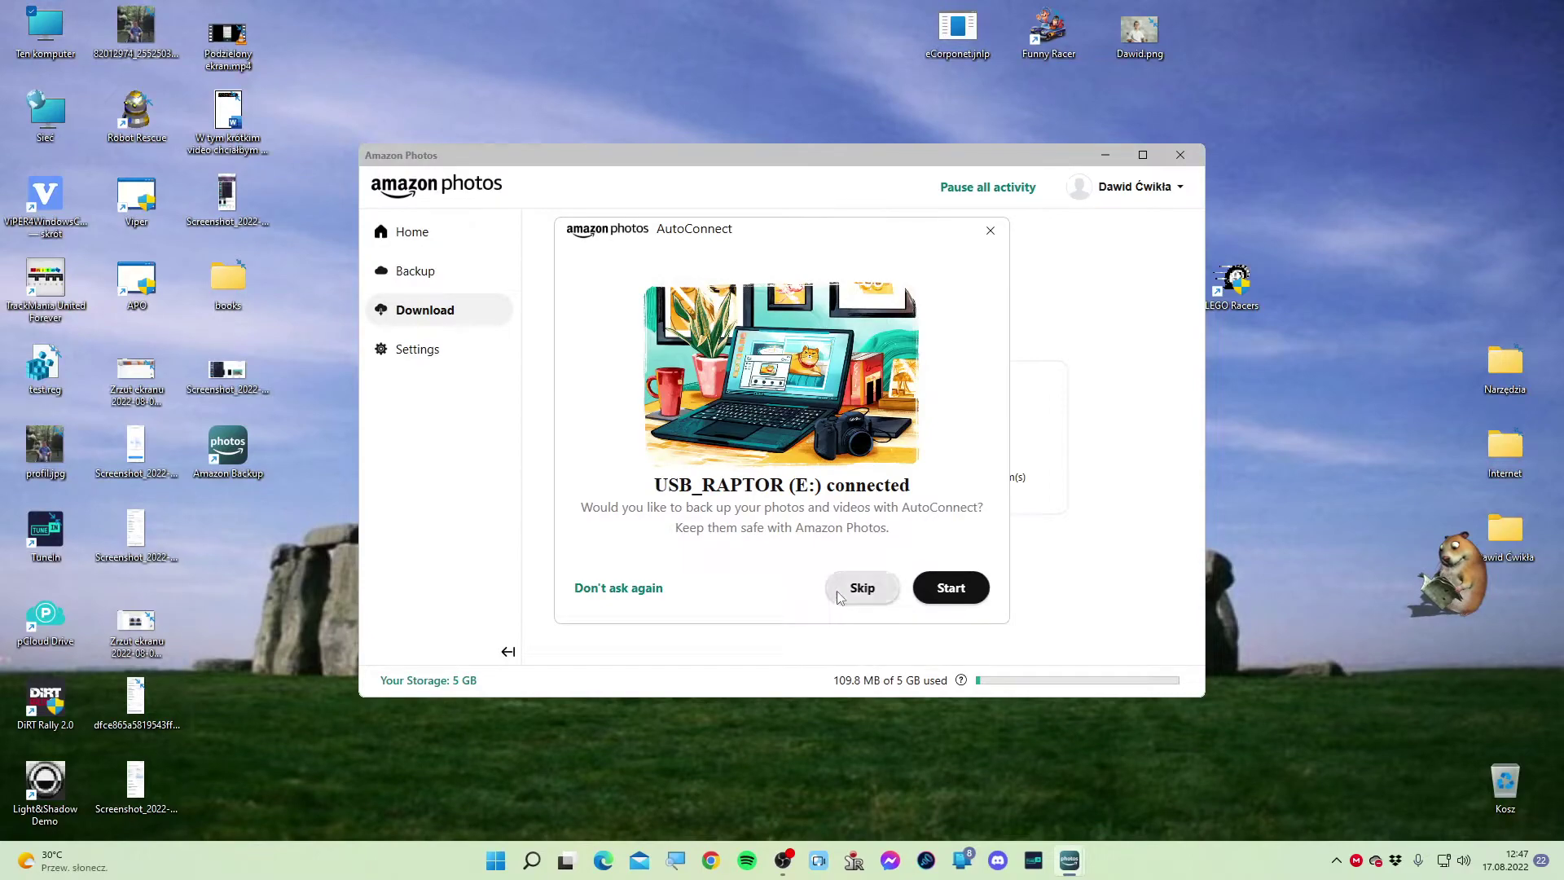
pyautogui.click(860, 590)
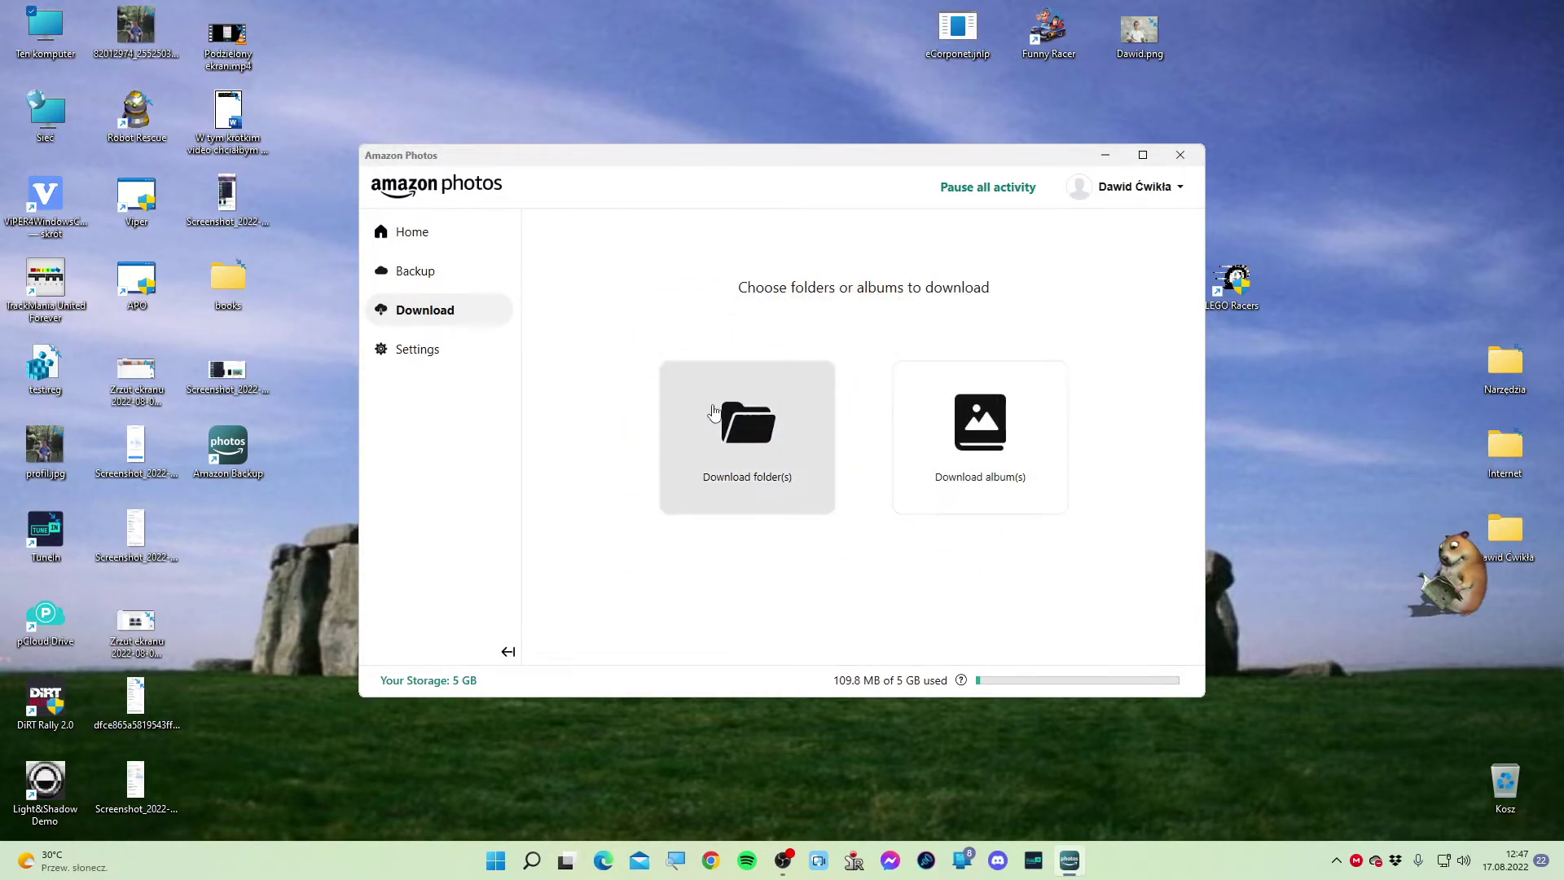
# Disable AutoConnect in the General preferences, check the Sync options and save the preferences
pyautogui.click(412, 349)
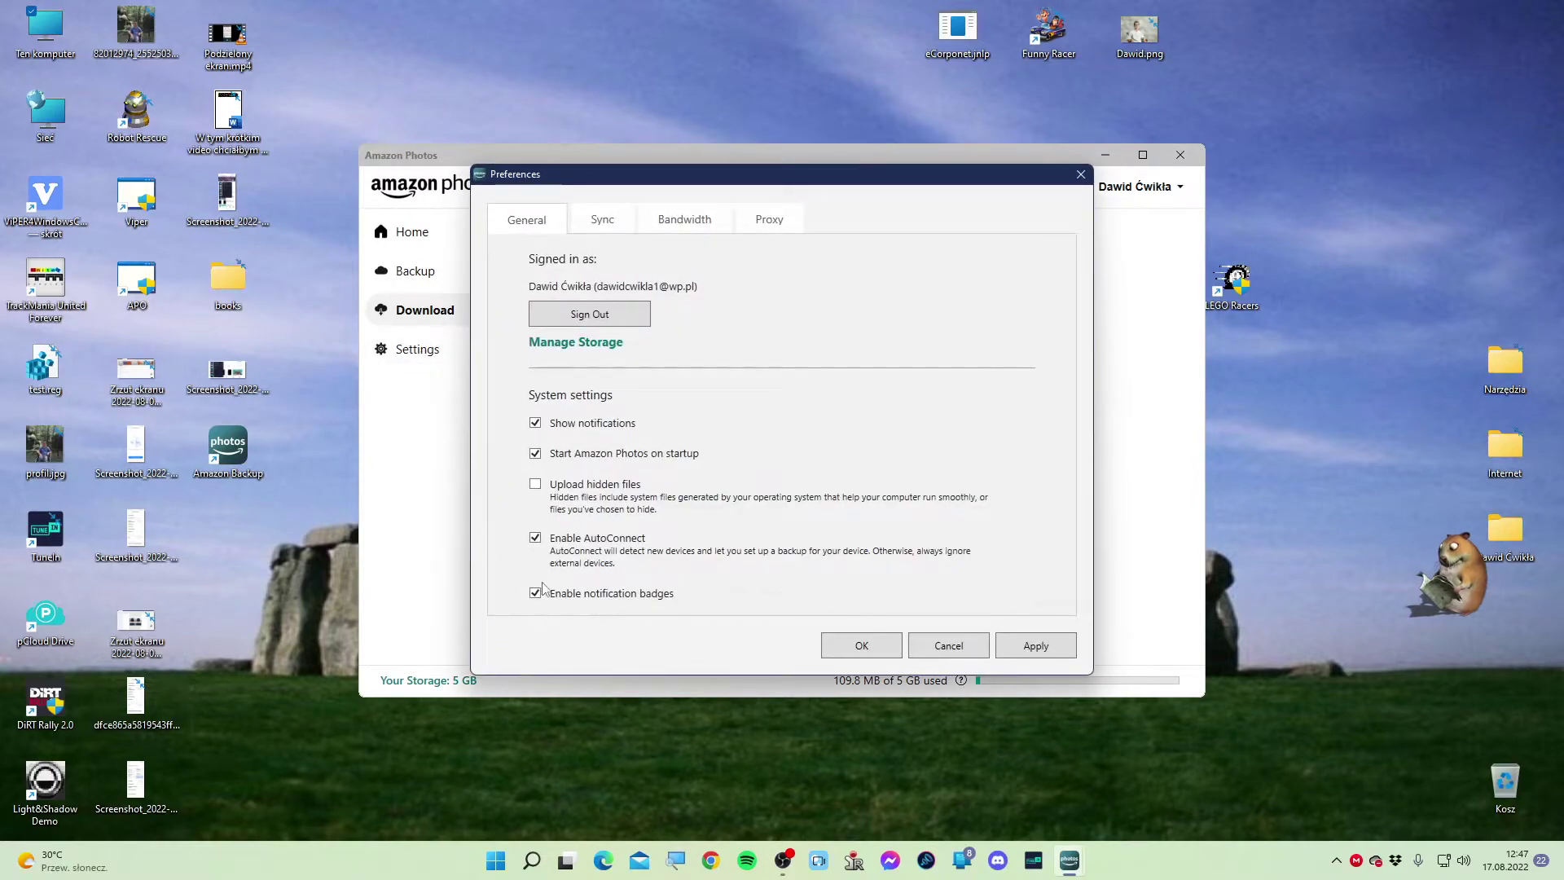
pyautogui.click(535, 538)
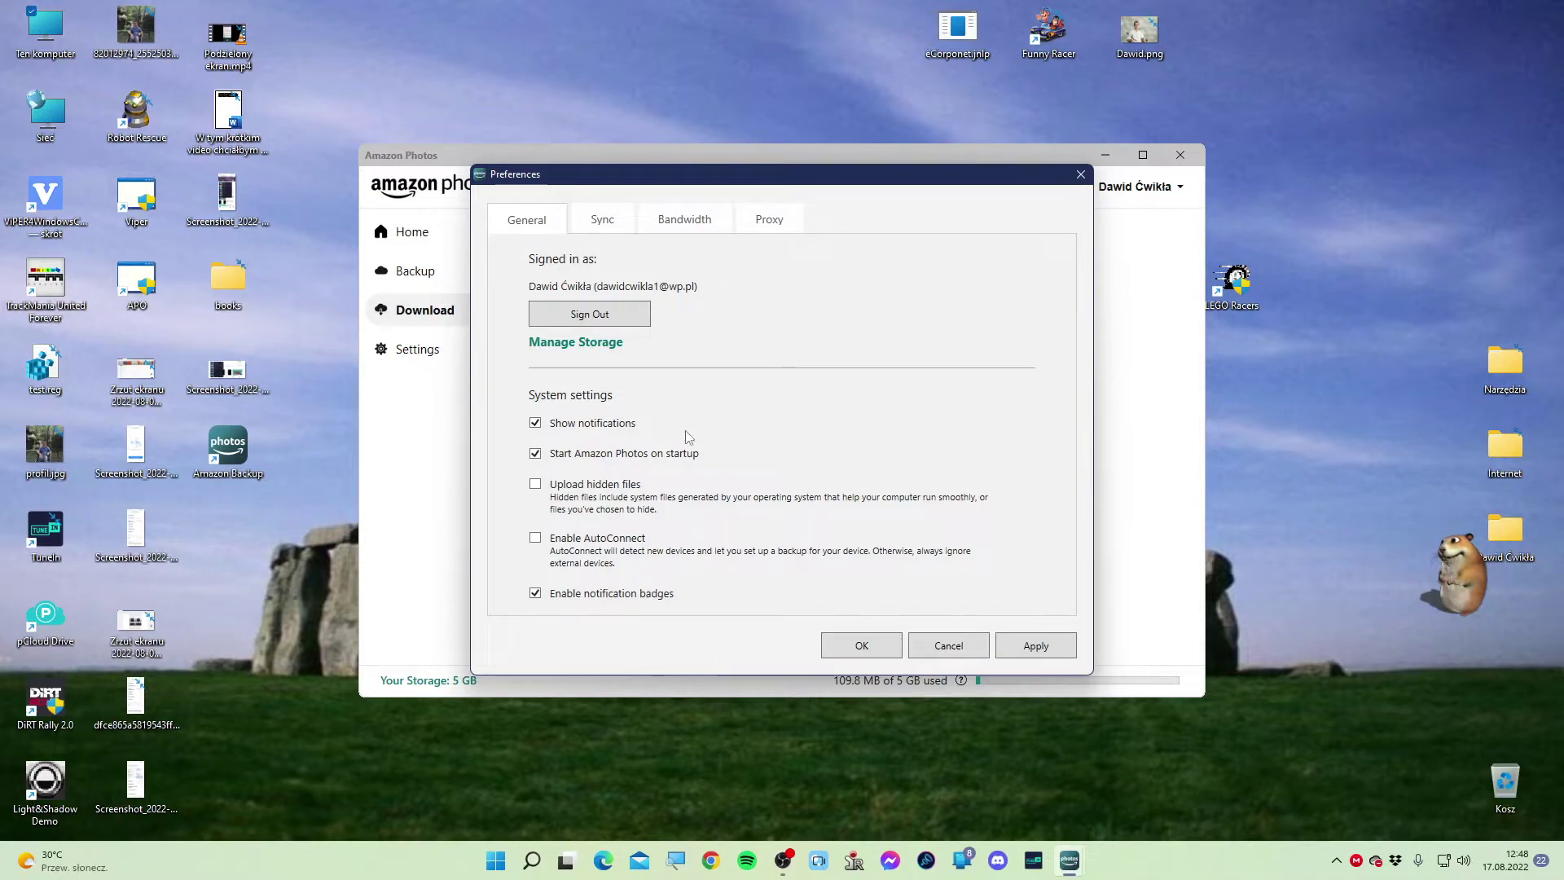
pyautogui.click(607, 228)
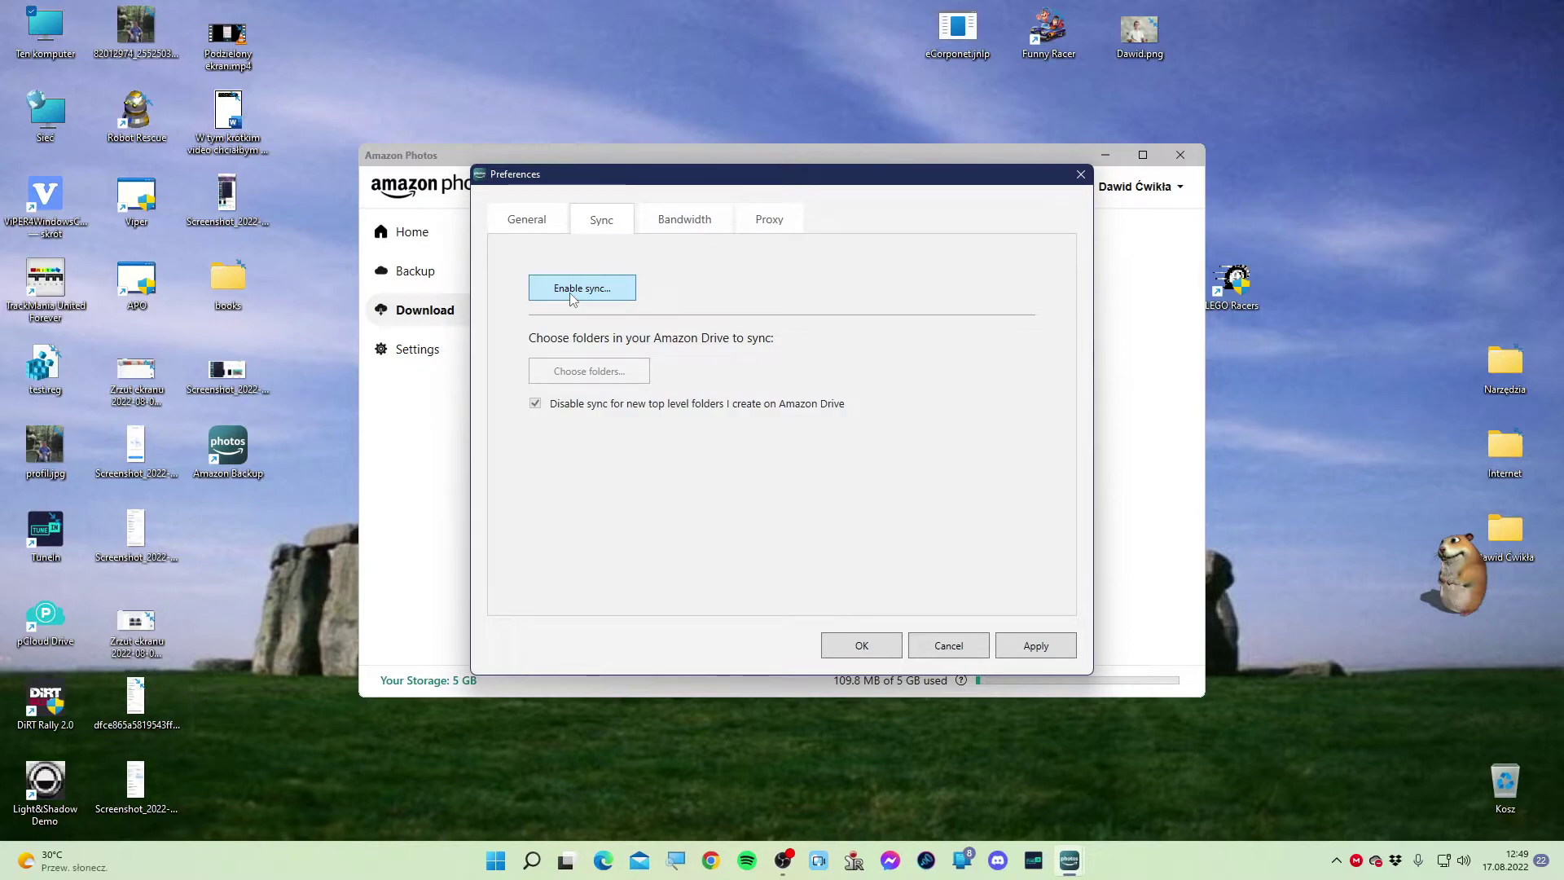
pyautogui.click(518, 225)
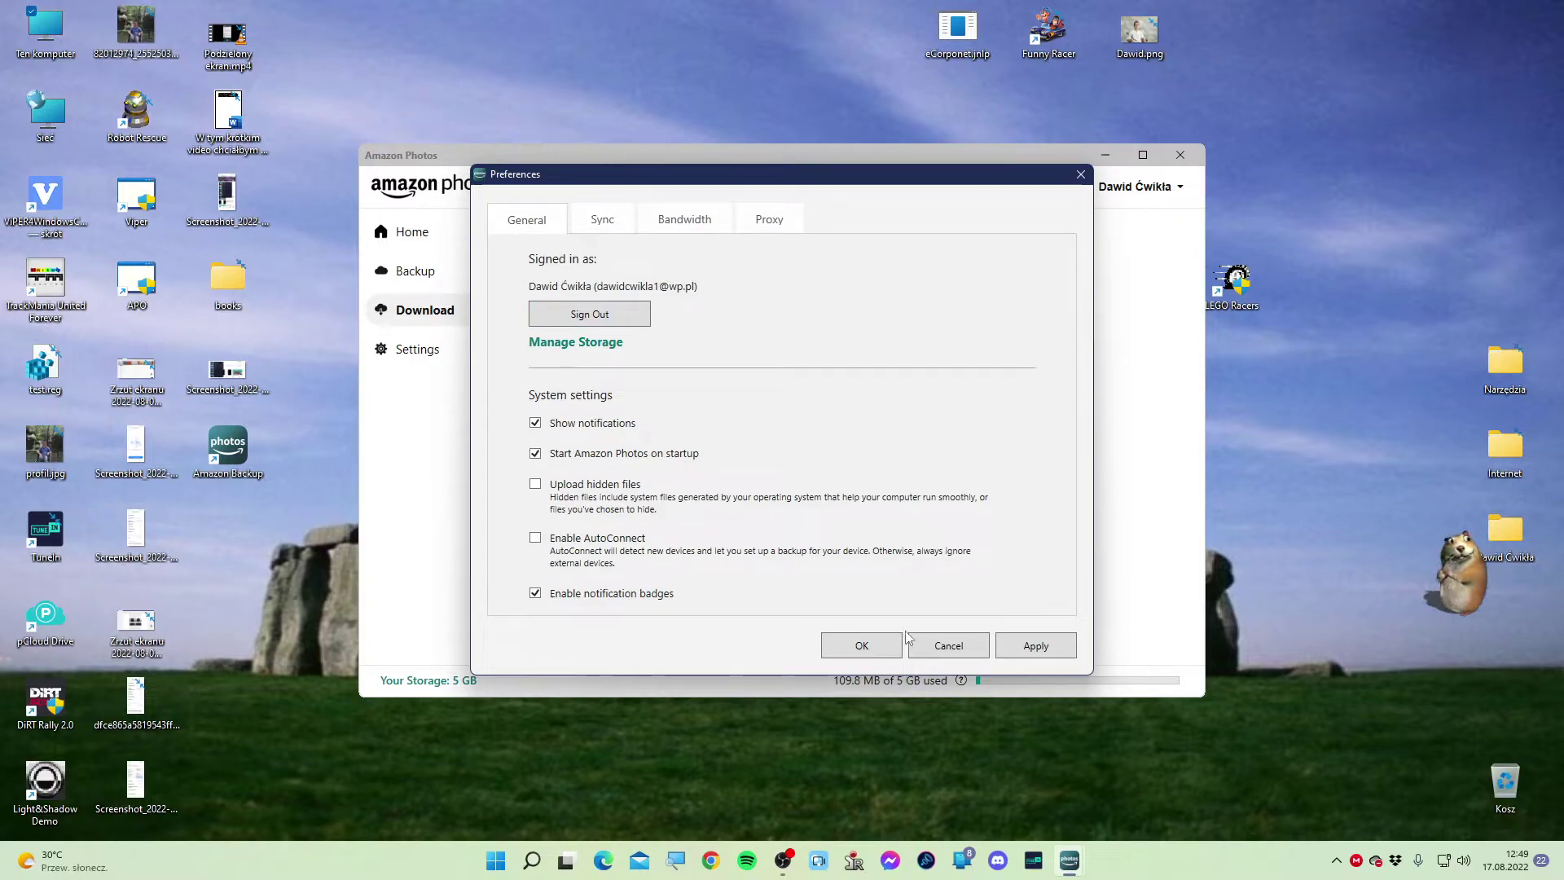
pyautogui.click(861, 645)
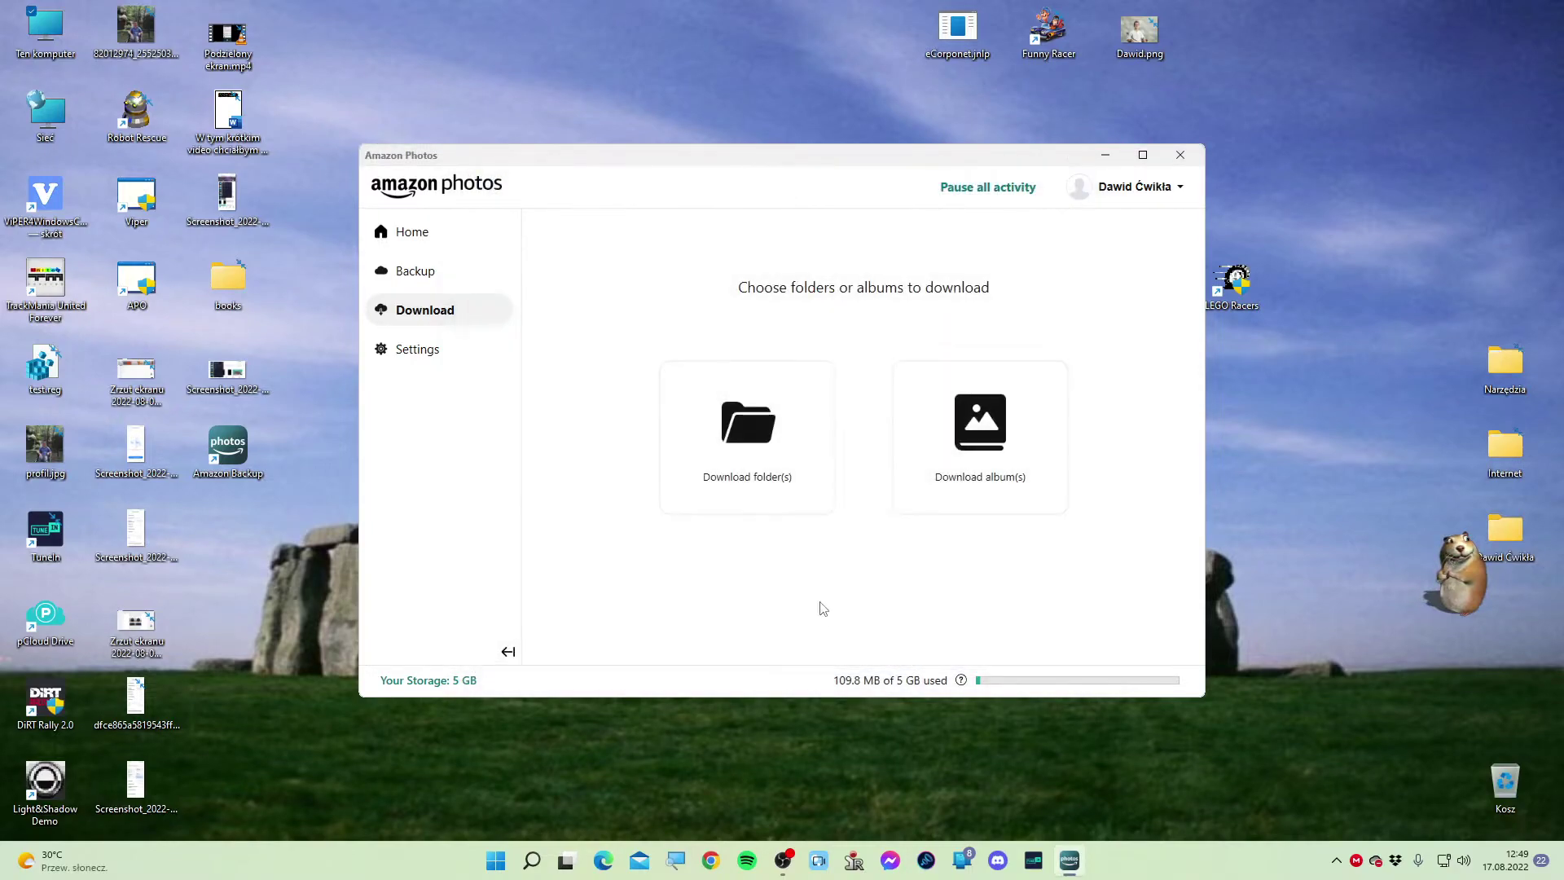
# Show the folder selection for adding a backup once more and cancel it without choosing a folder
pyautogui.click(401, 281)
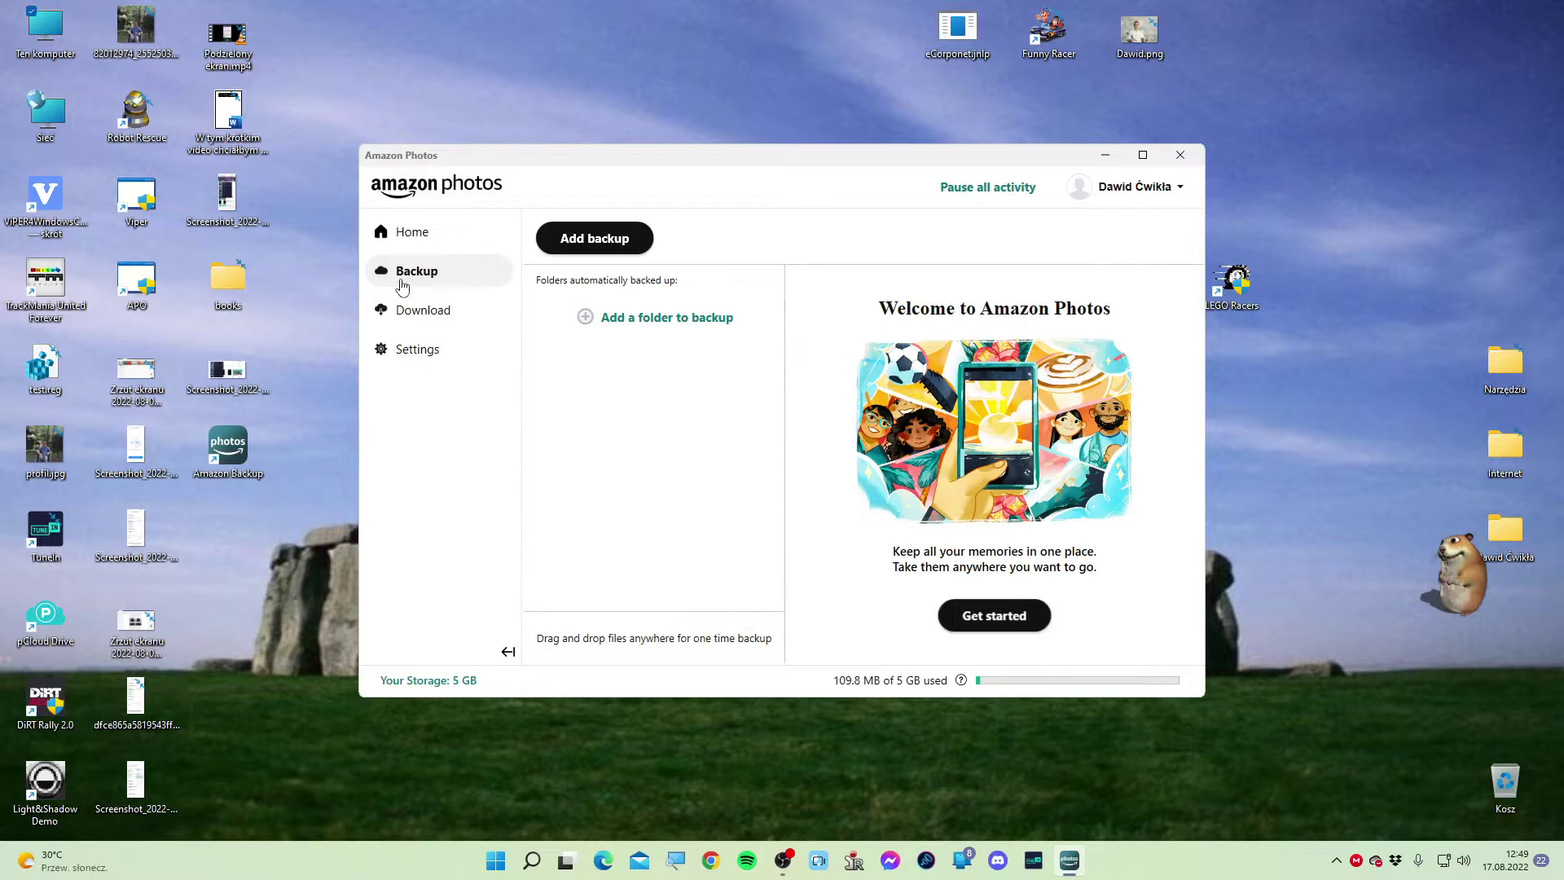
pyautogui.click(572, 241)
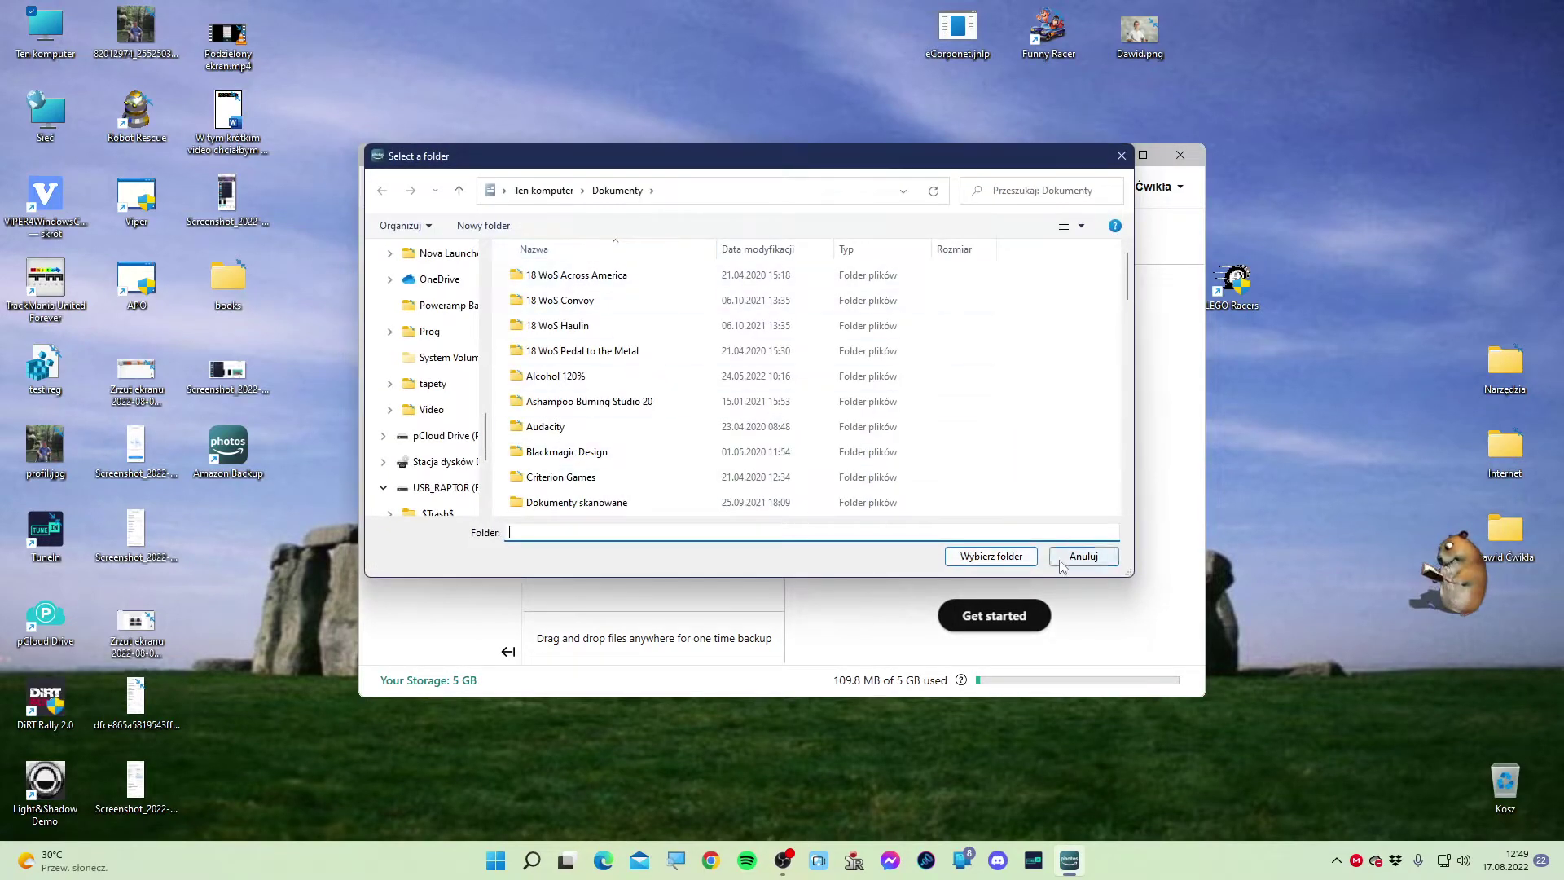
pyautogui.click(1062, 559)
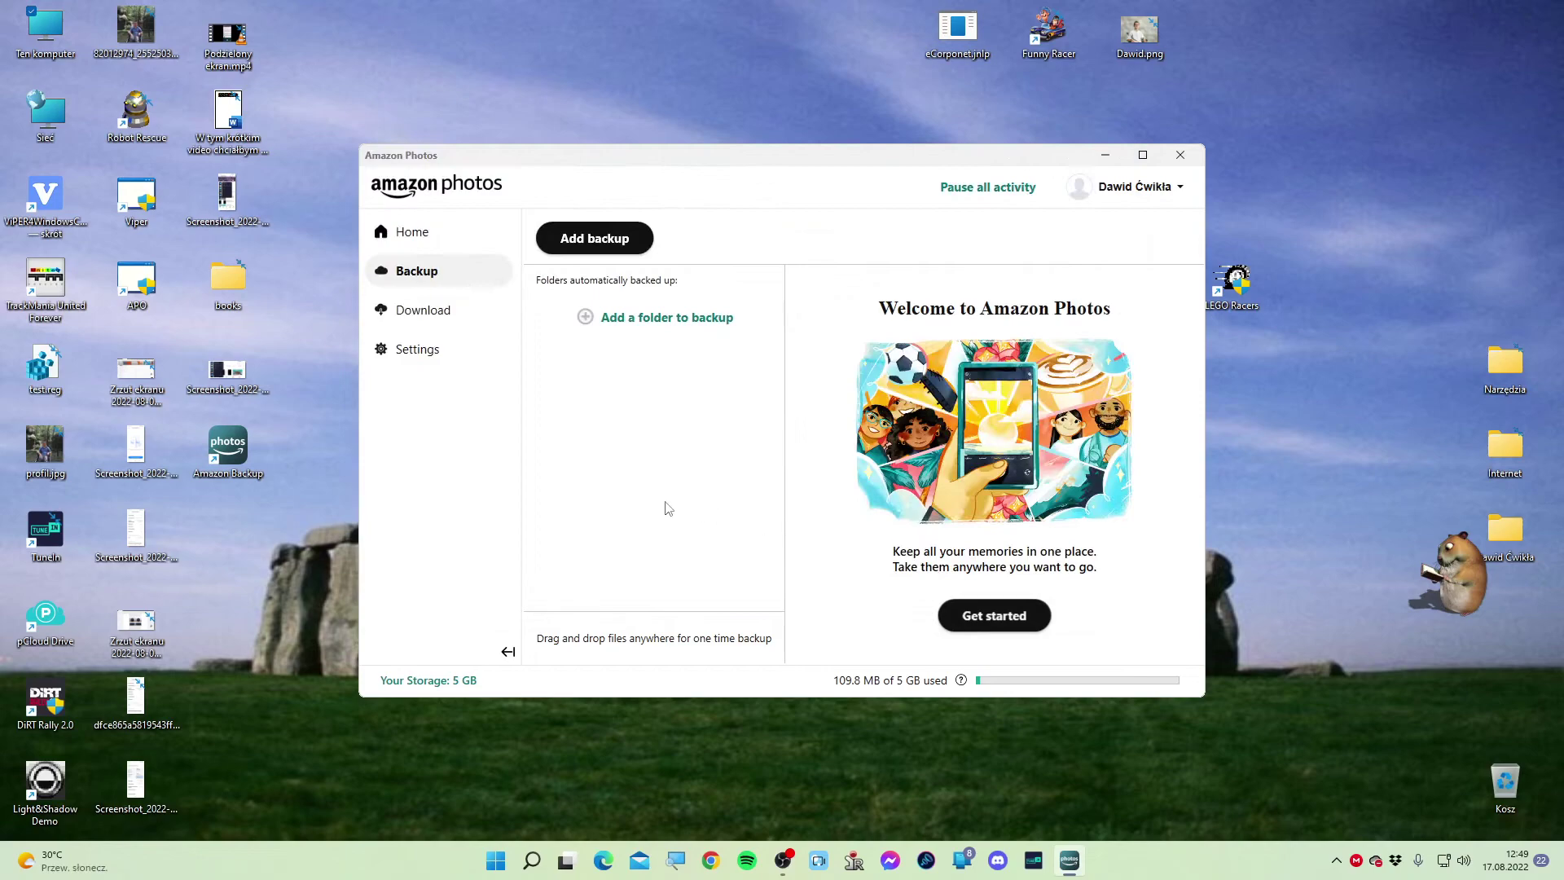
# Enable sync in the Sync preferences and let the app restart into the folder sync setup
pyautogui.click(414, 350)
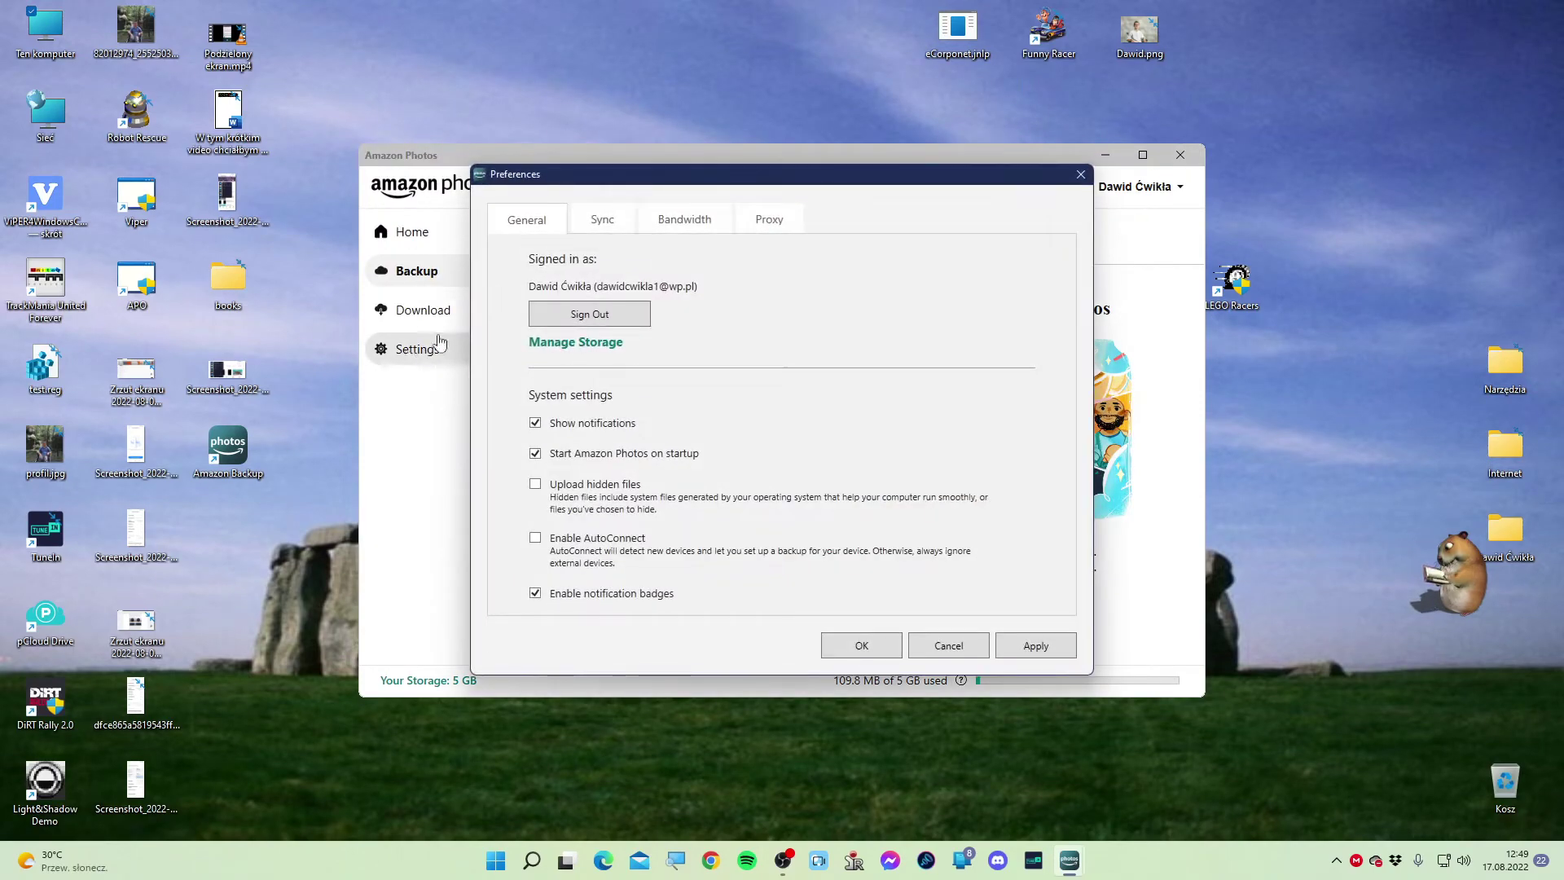
pyautogui.click(603, 221)
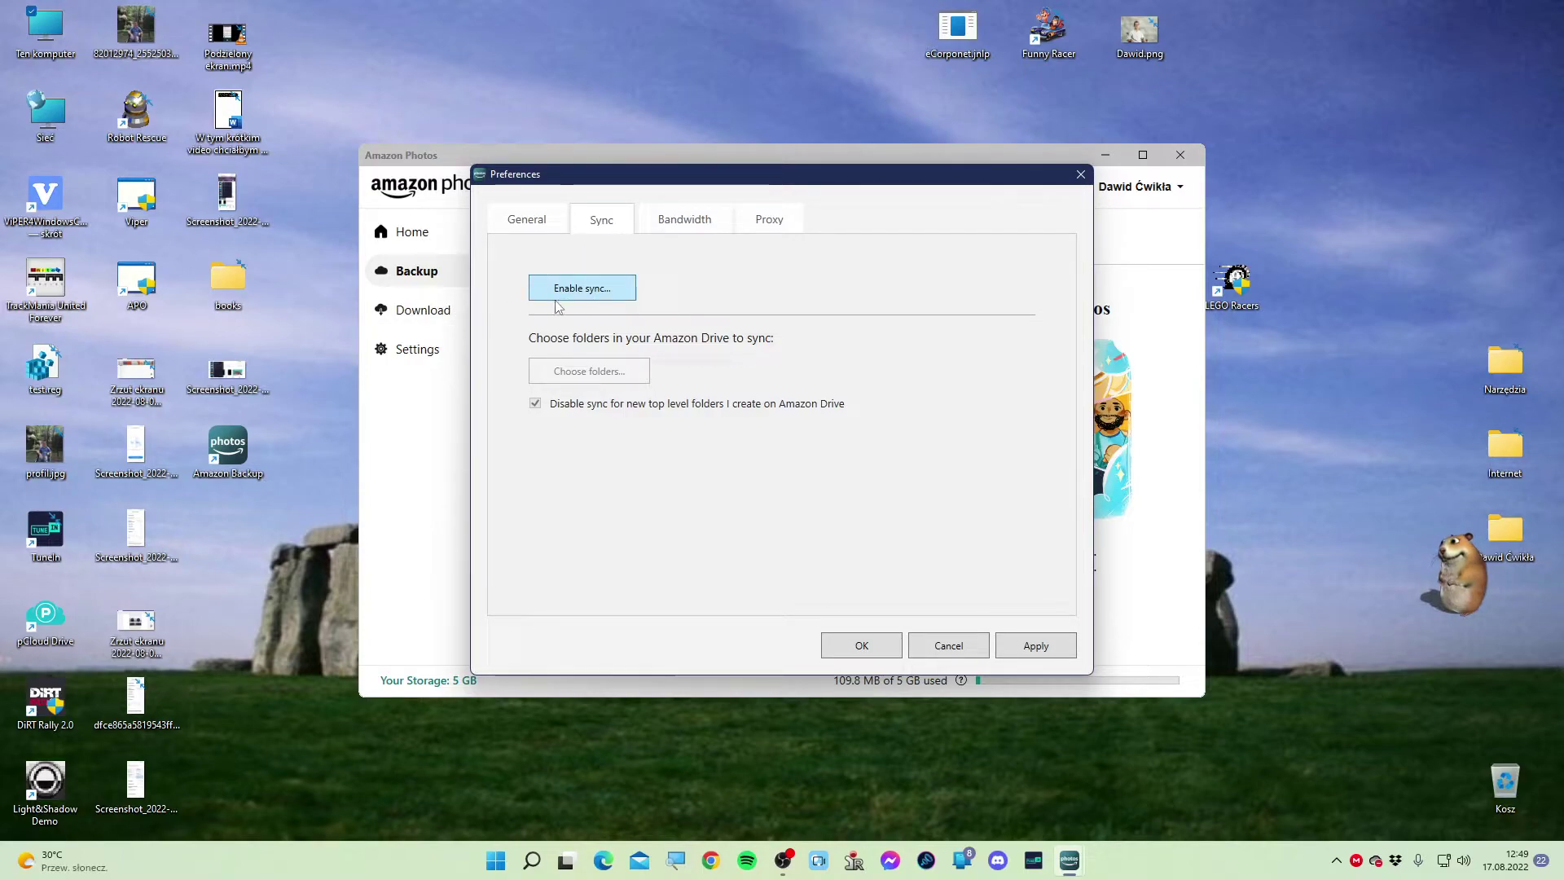
pyautogui.click(599, 301)
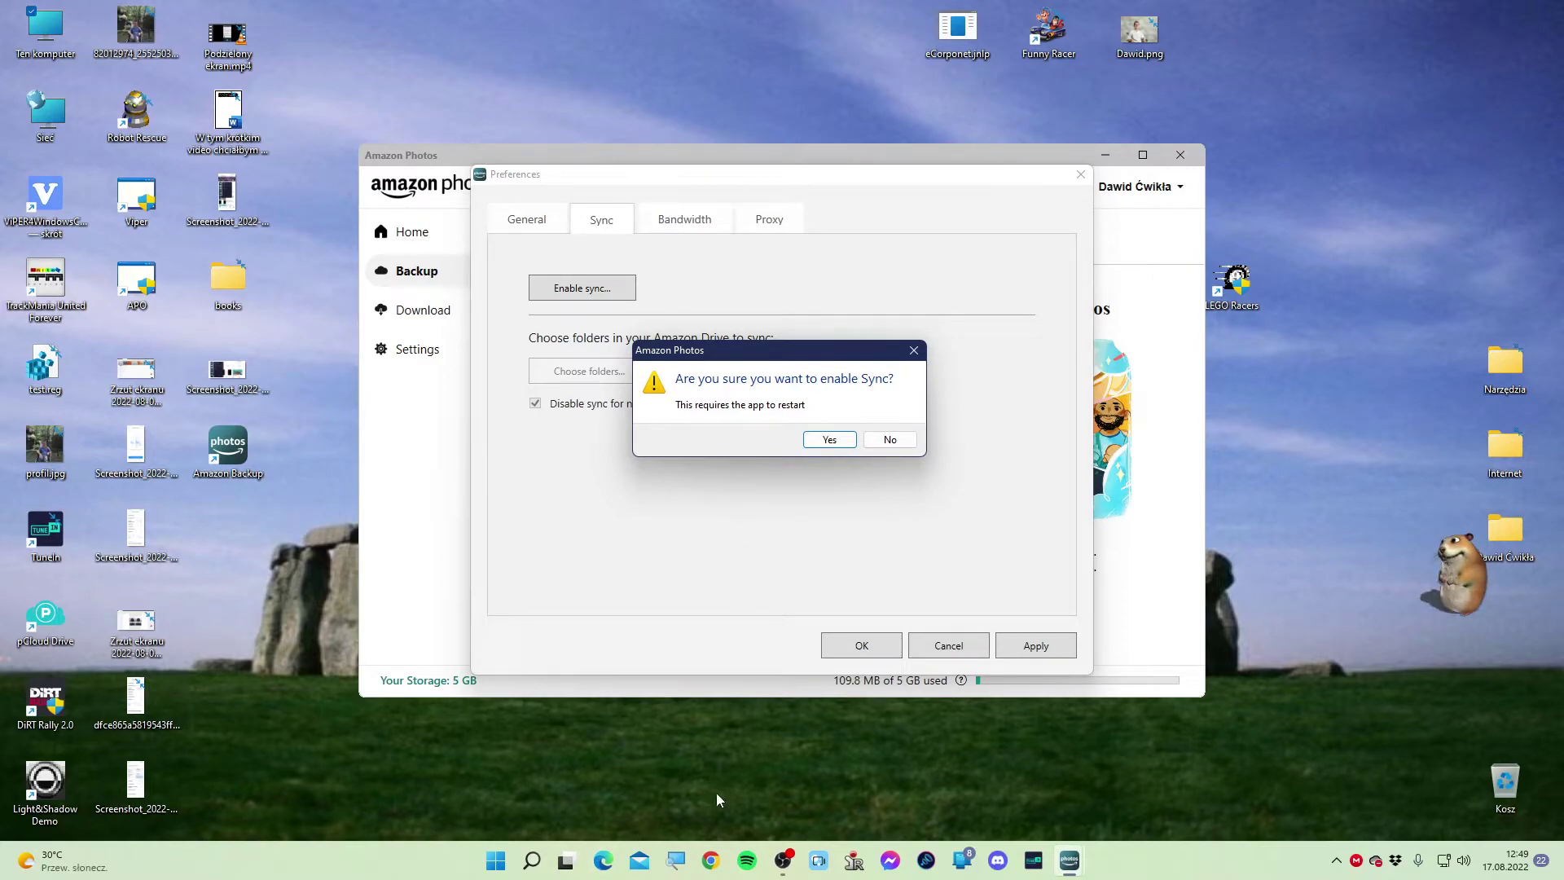
pyautogui.click(781, 868)
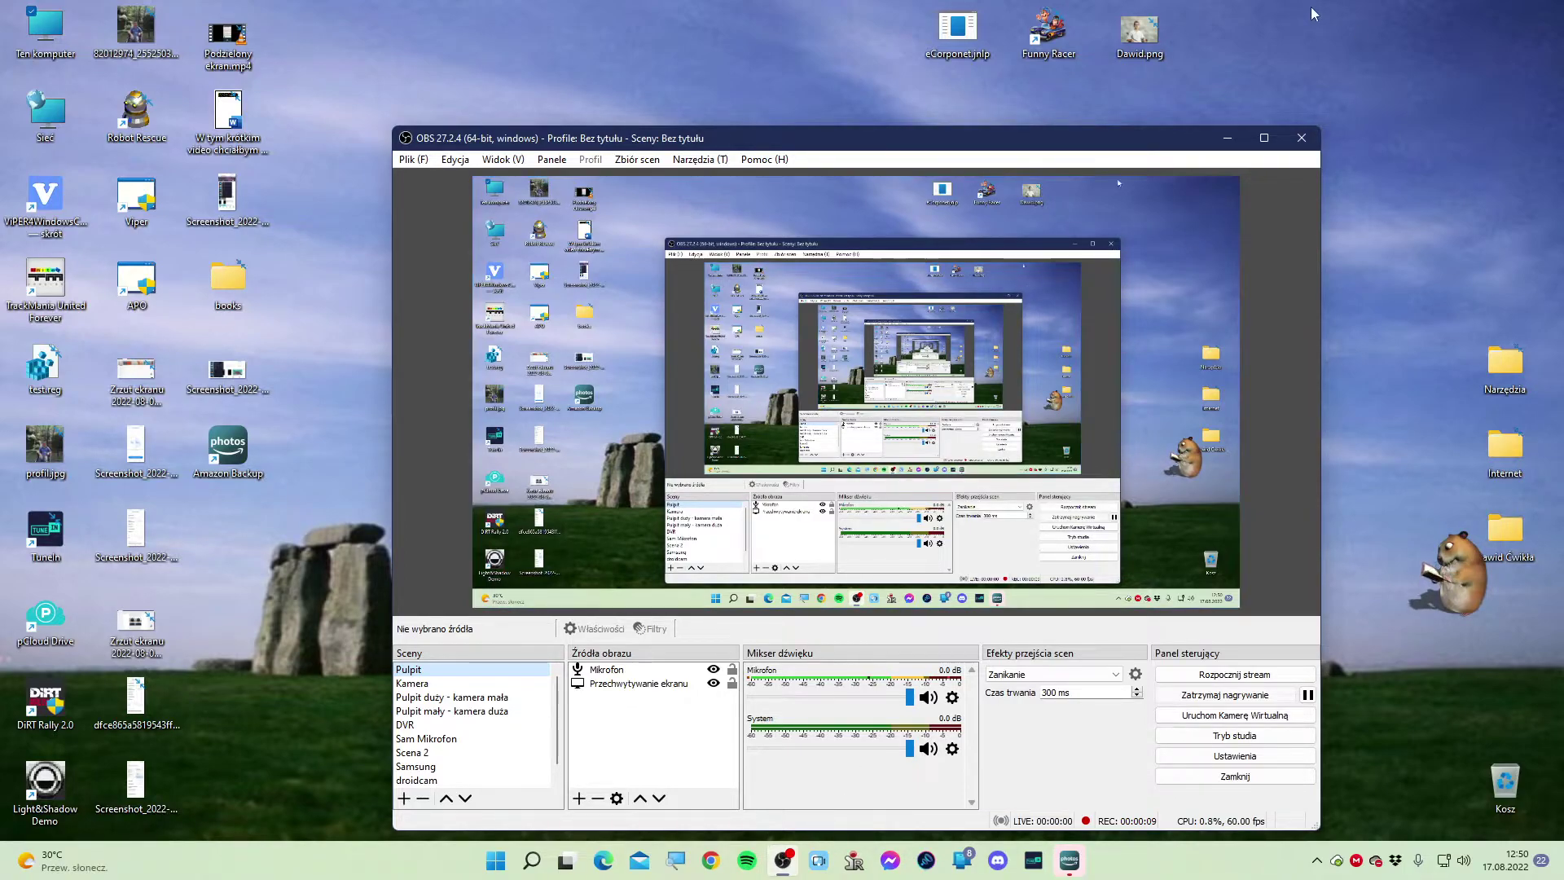
pyautogui.click(1227, 138)
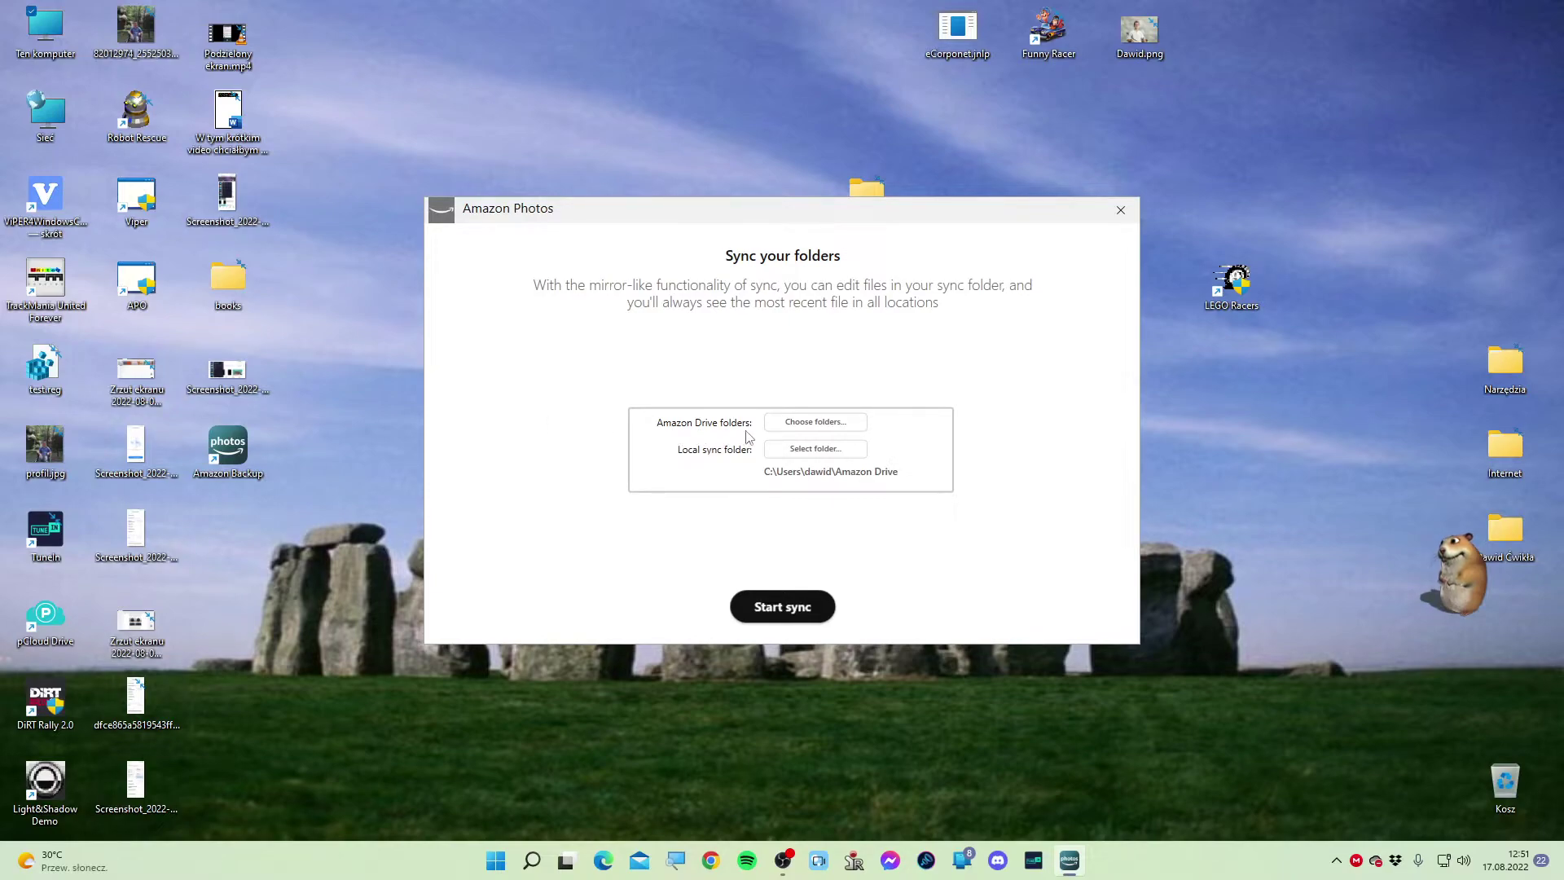
# Choose all Amazon Drive folders, NCS and Windows XP Black Edition 8.2, for syncing
pyautogui.click(801, 429)
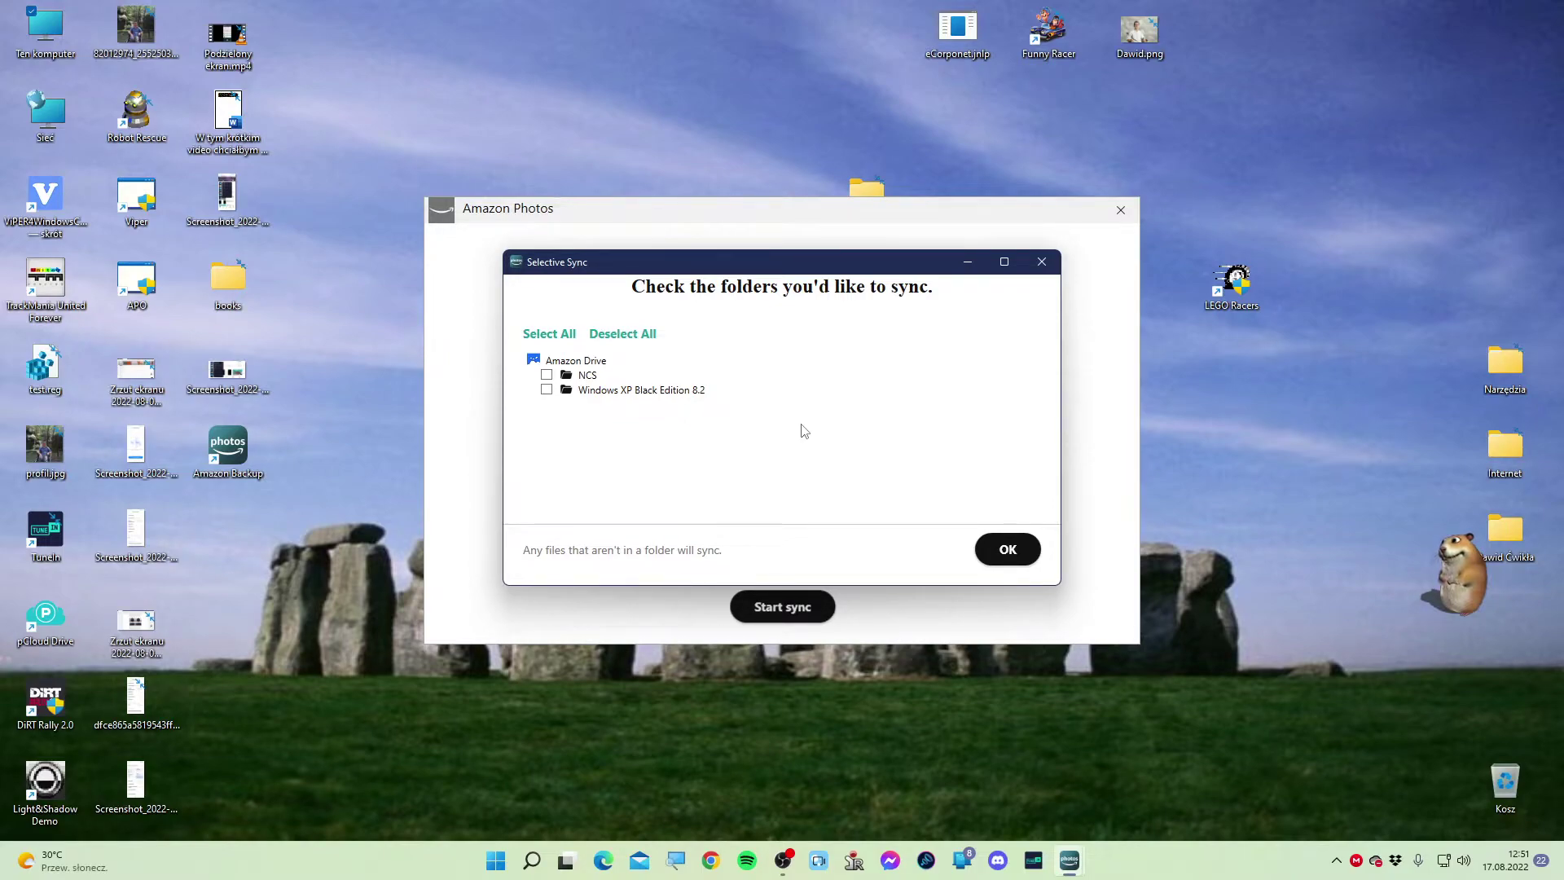
pyautogui.click(549, 334)
pyautogui.click(1008, 551)
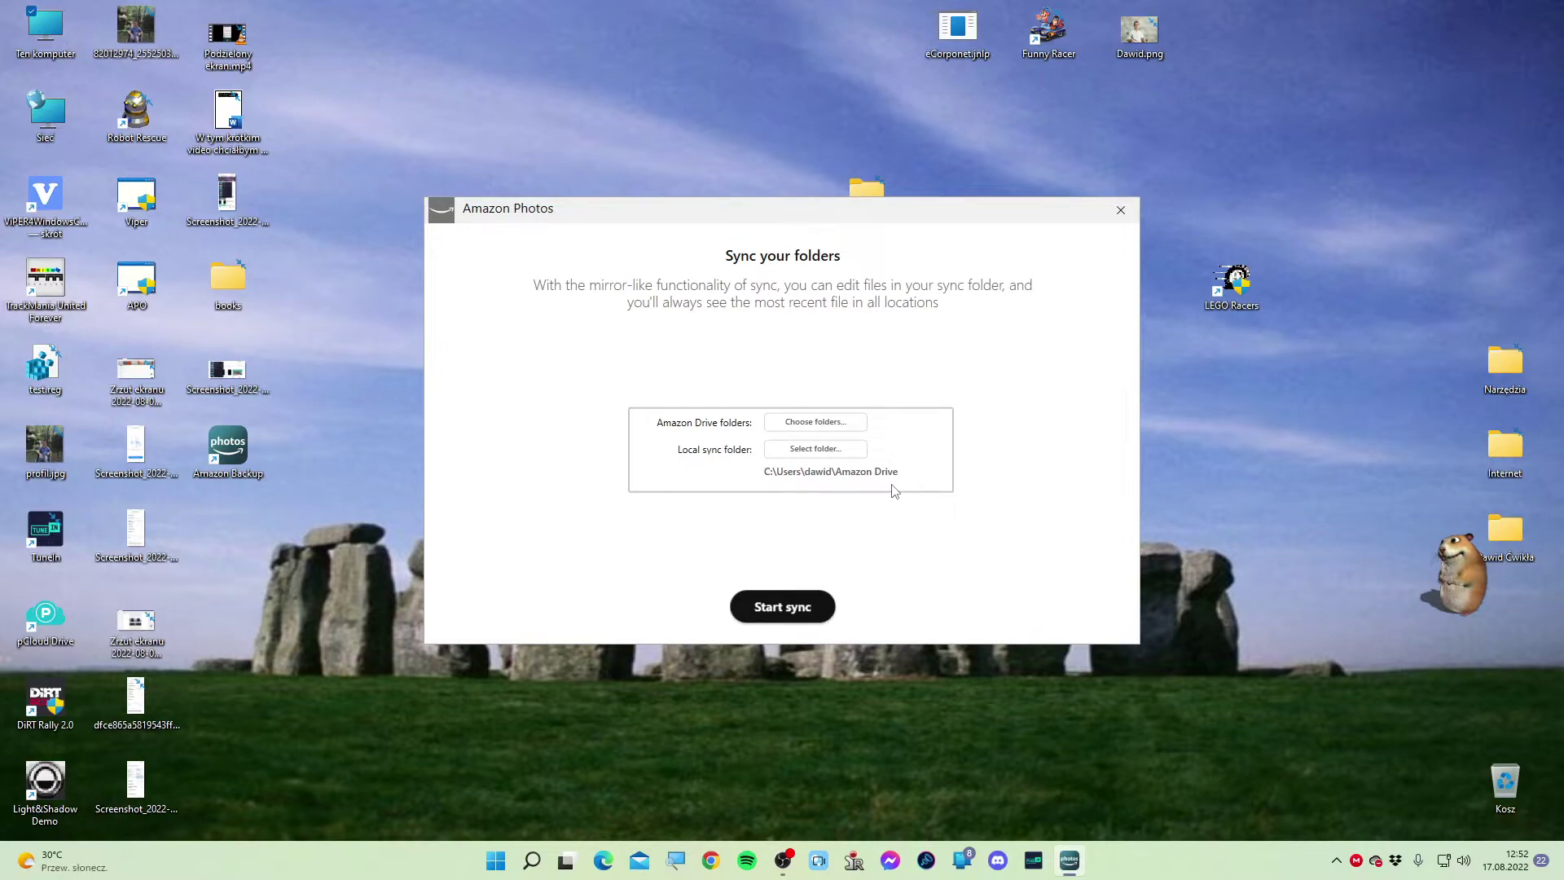
# Set the local sync folder to D:\Amazon Drive
pyautogui.click(808, 450)
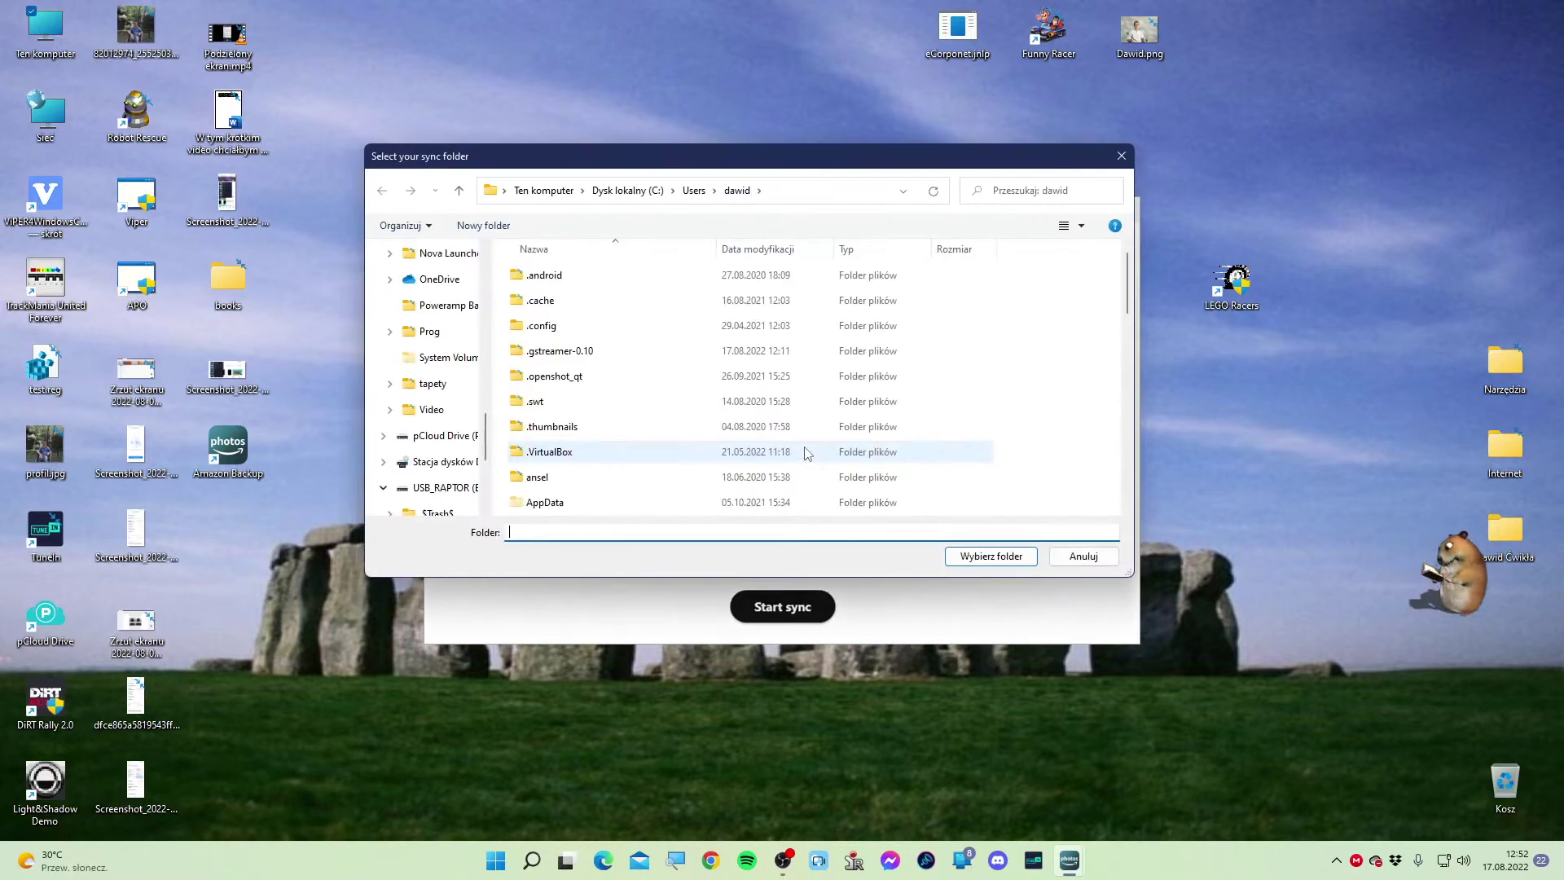
pyautogui.click(543, 190)
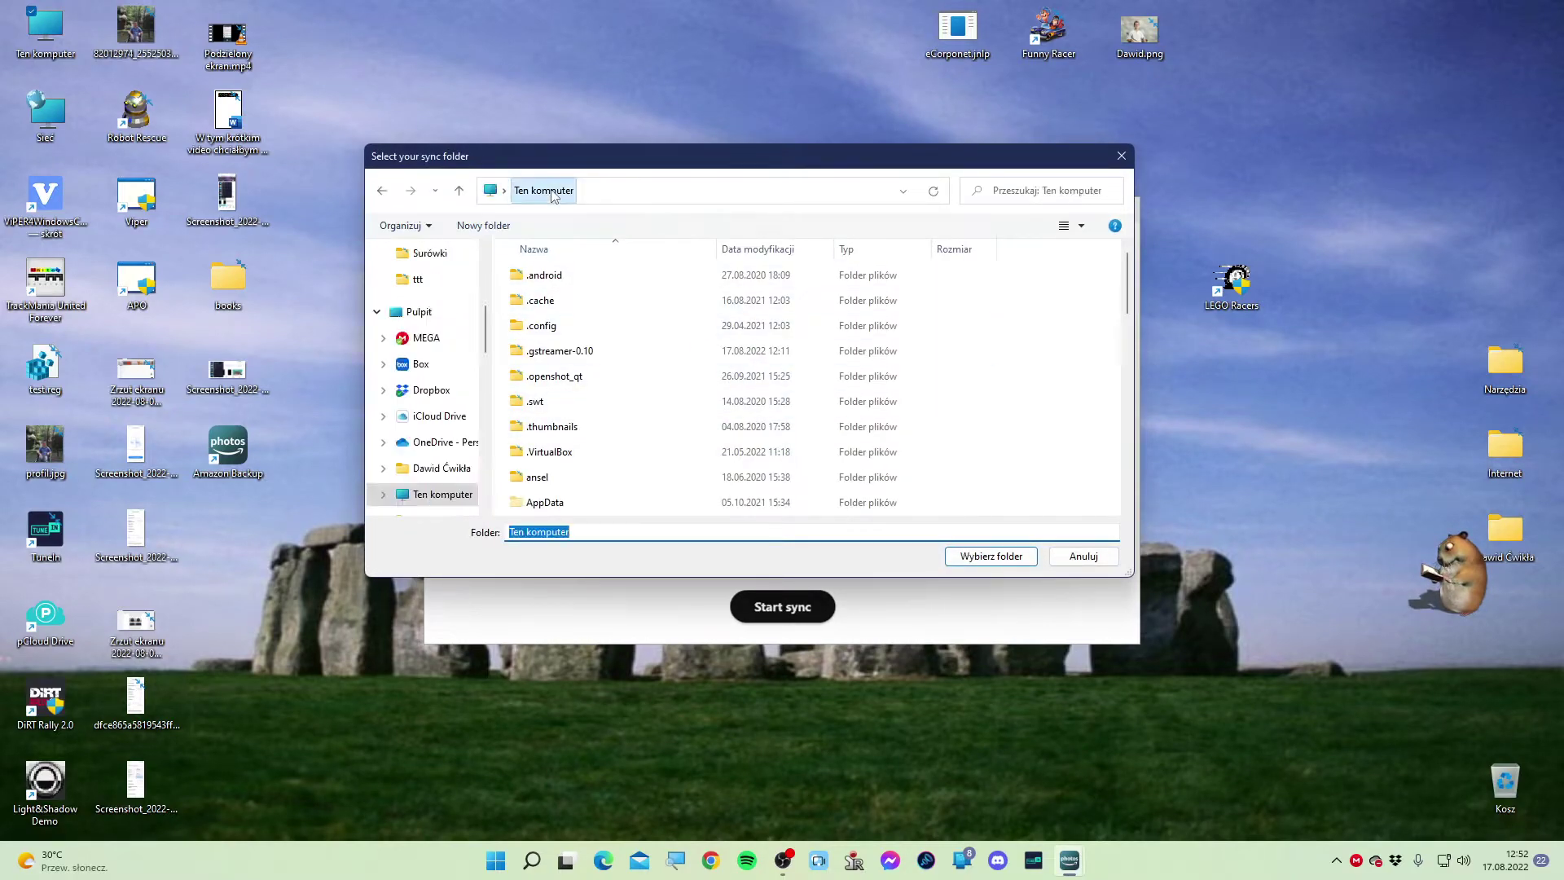
pyautogui.doubleClick(743, 389)
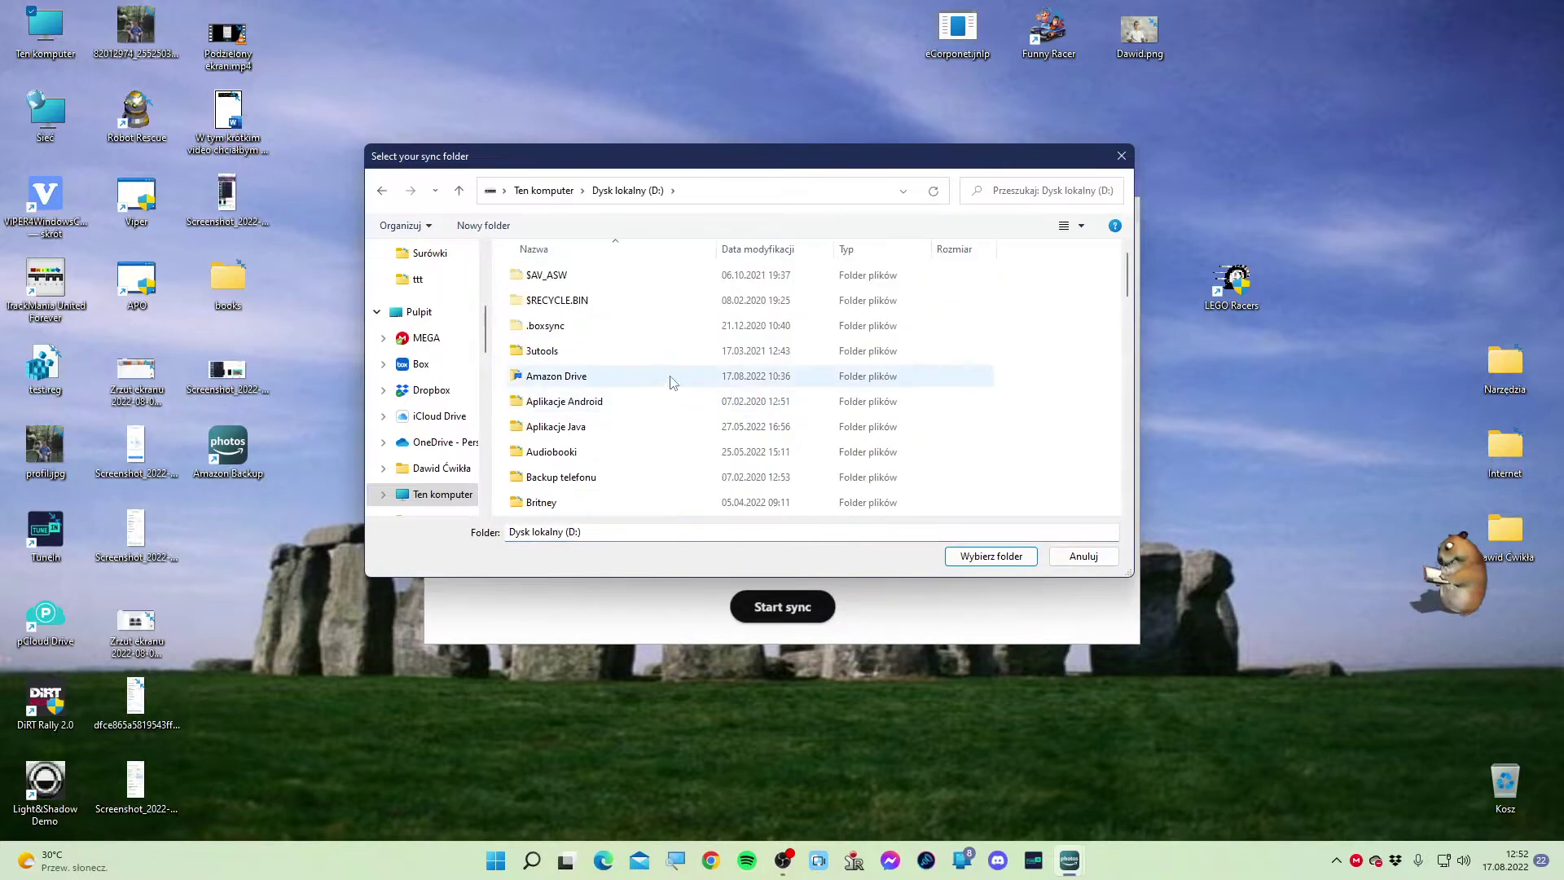
pyautogui.scroll(-3, 613, 357)
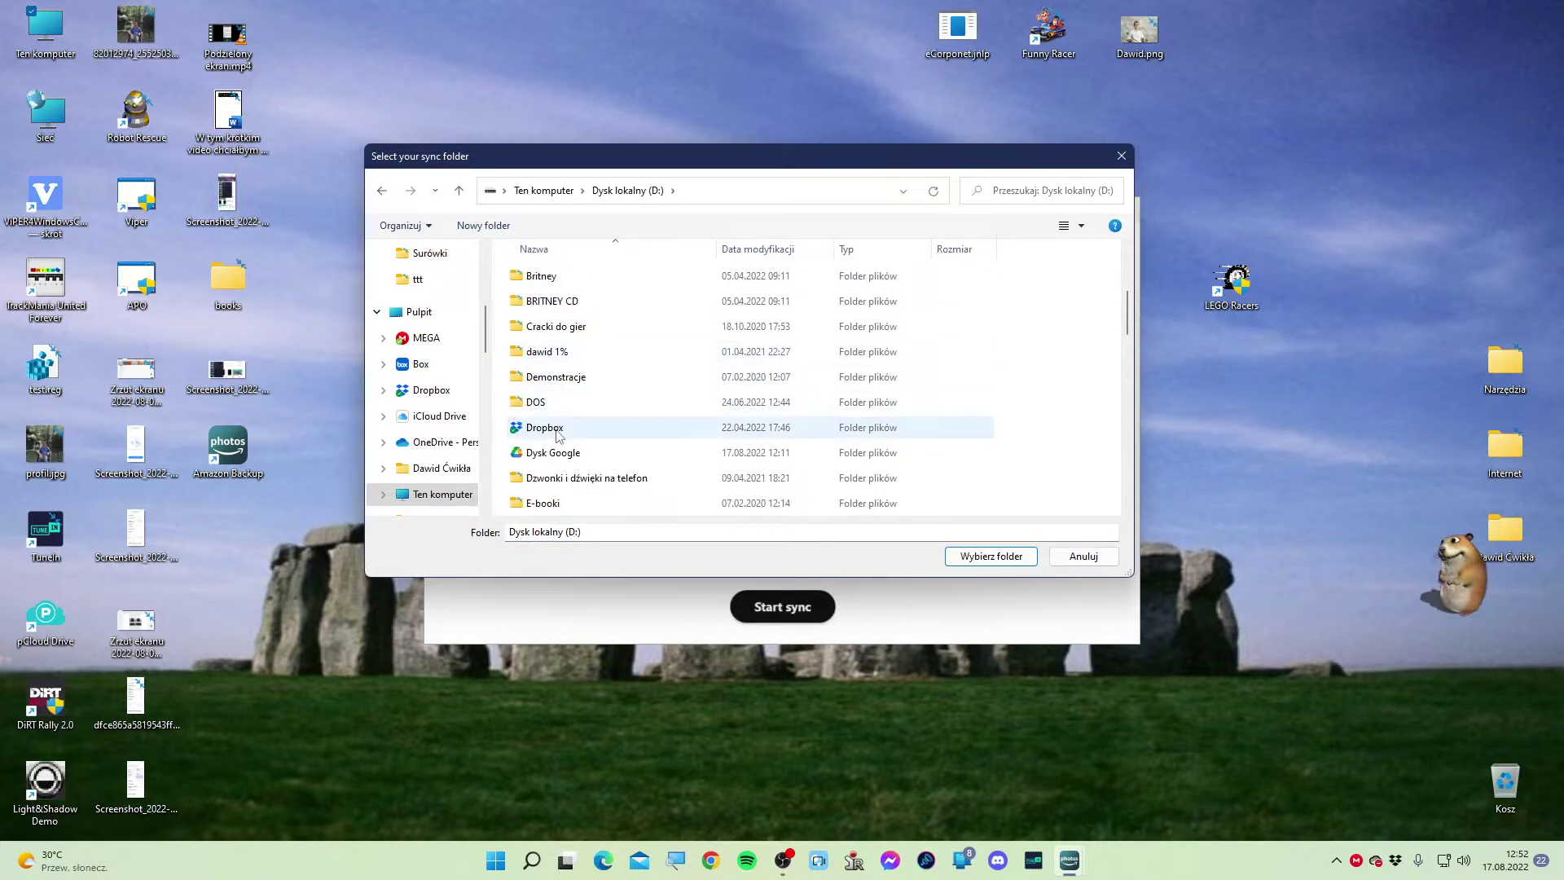
pyautogui.scroll(-6, 583, 457)
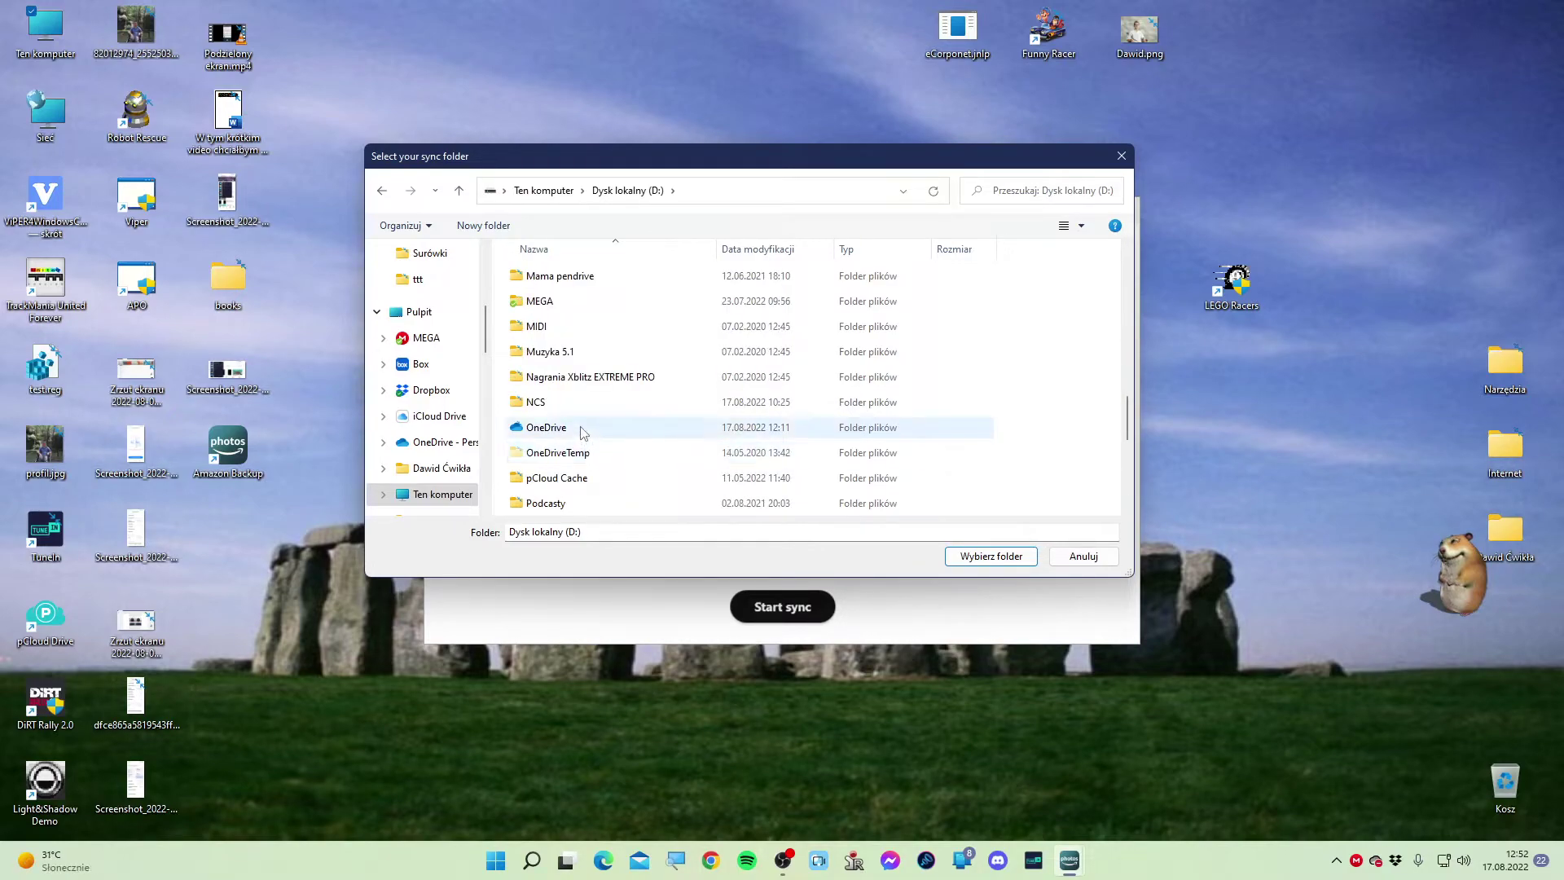
pyautogui.scroll(7, 611, 456)
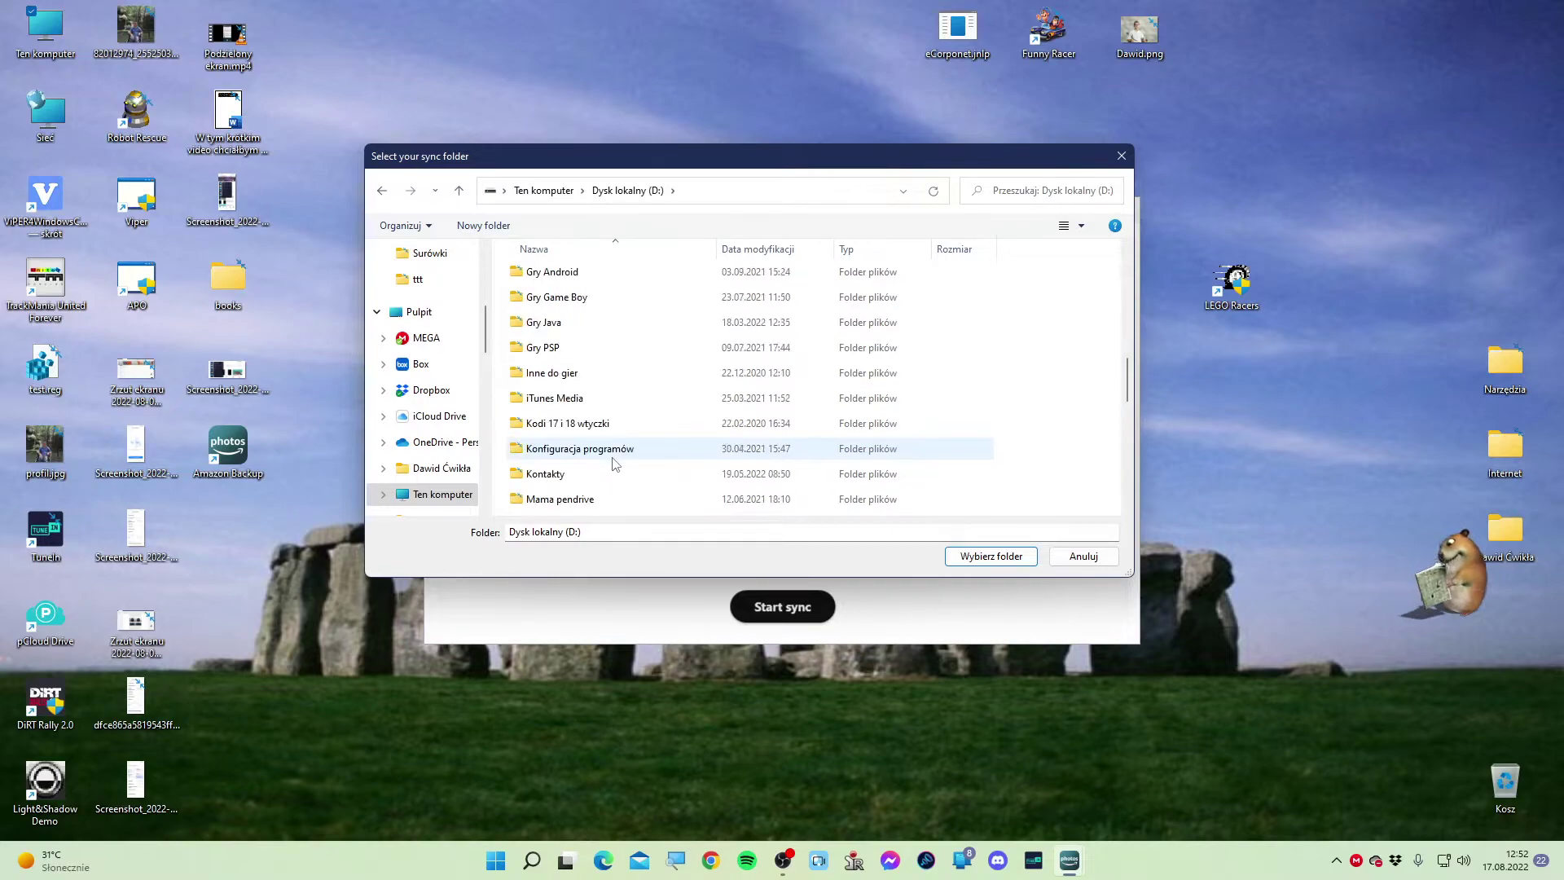
pyautogui.scroll(2, 615, 459)
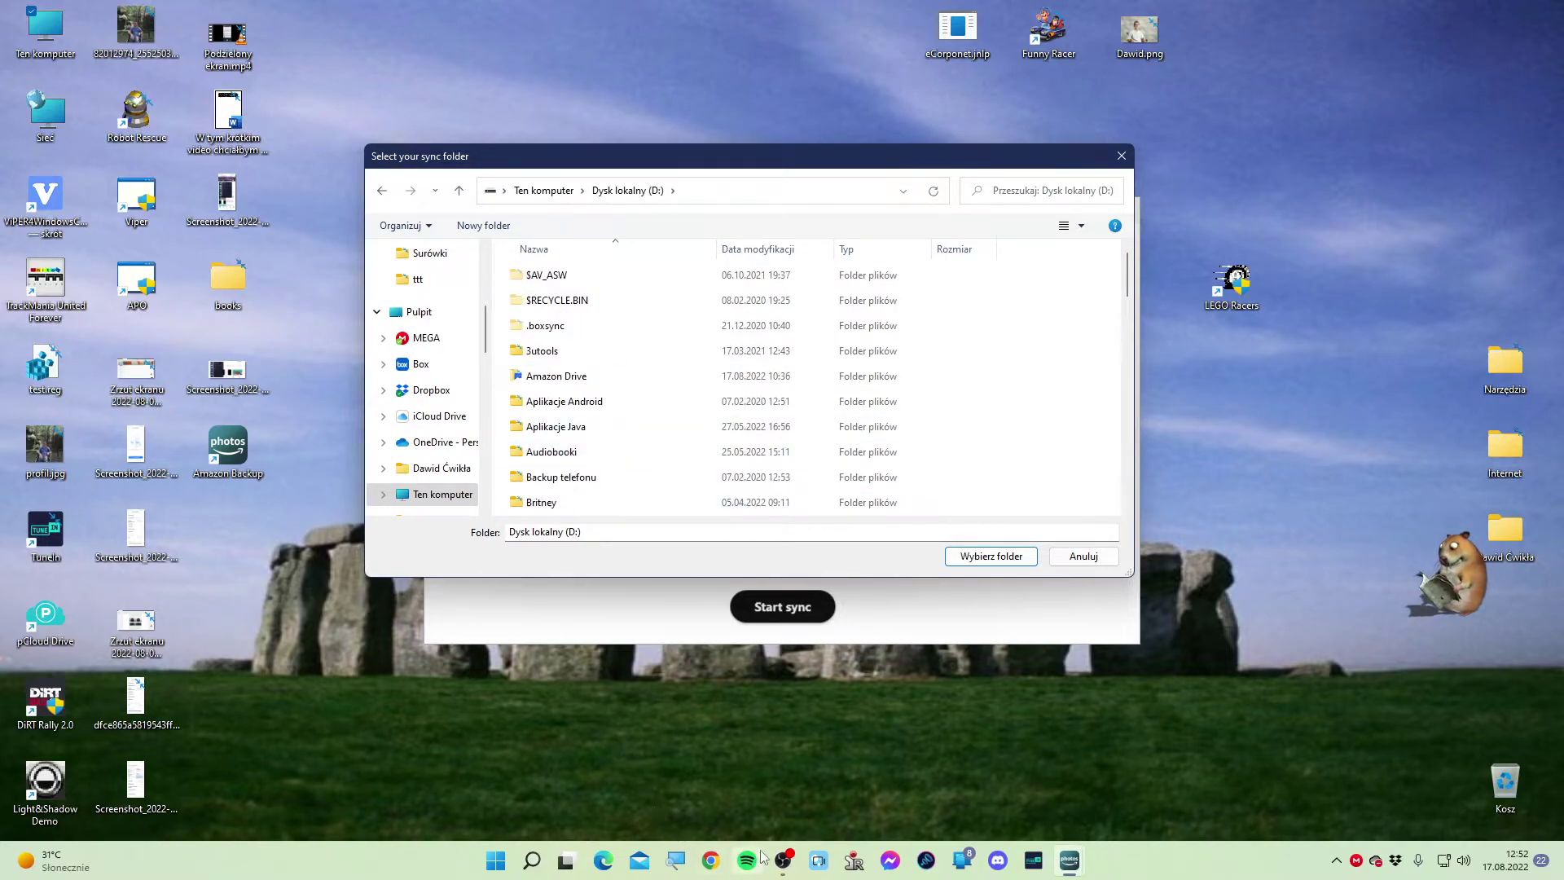
pyautogui.click(795, 853)
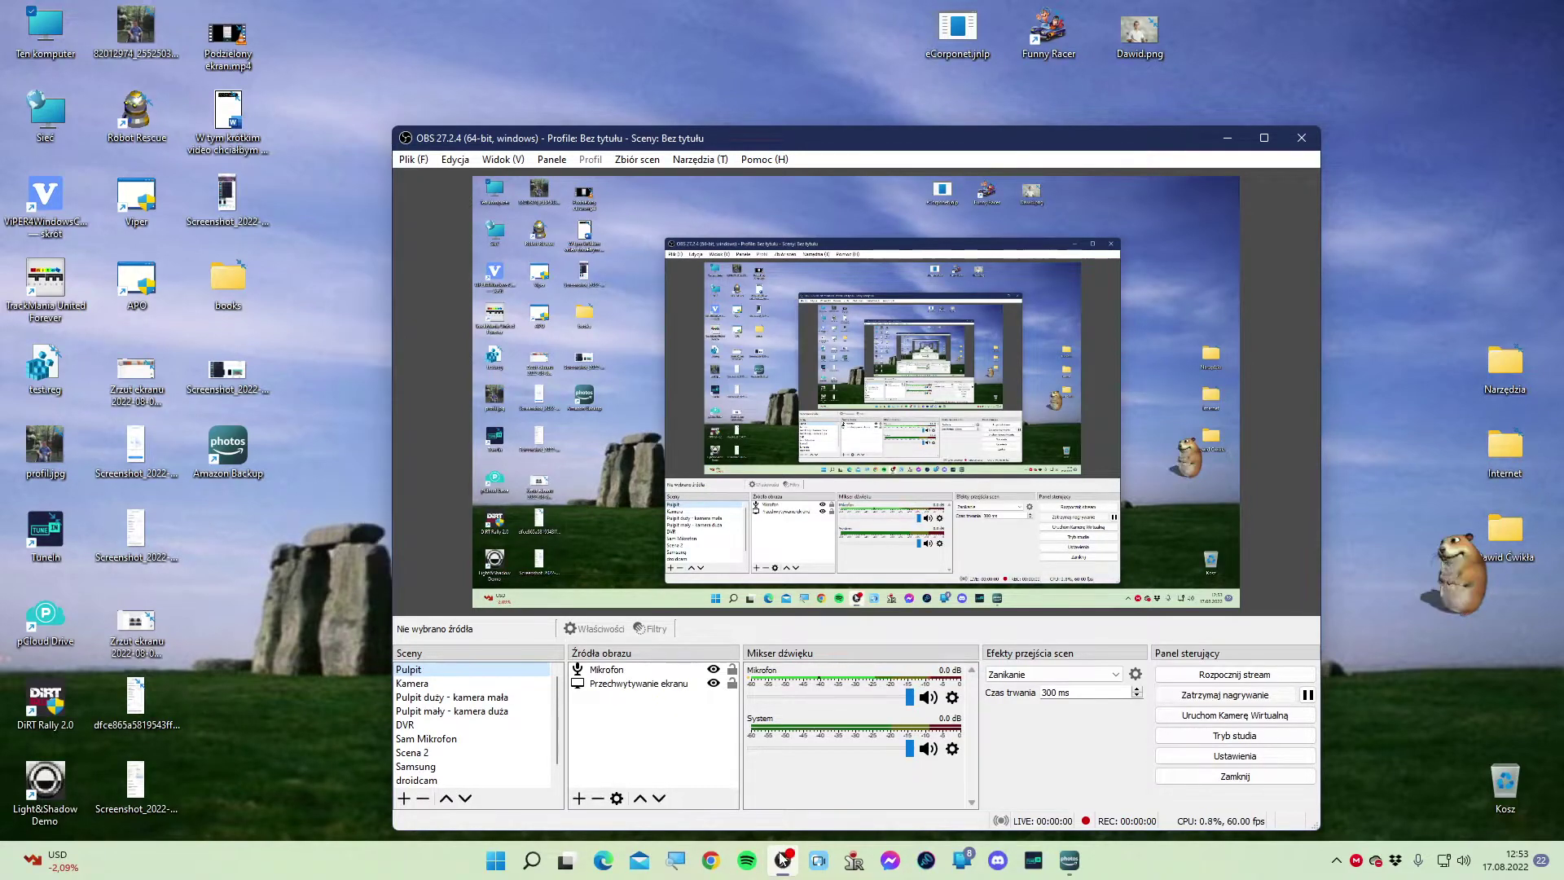
pyautogui.click(1226, 141)
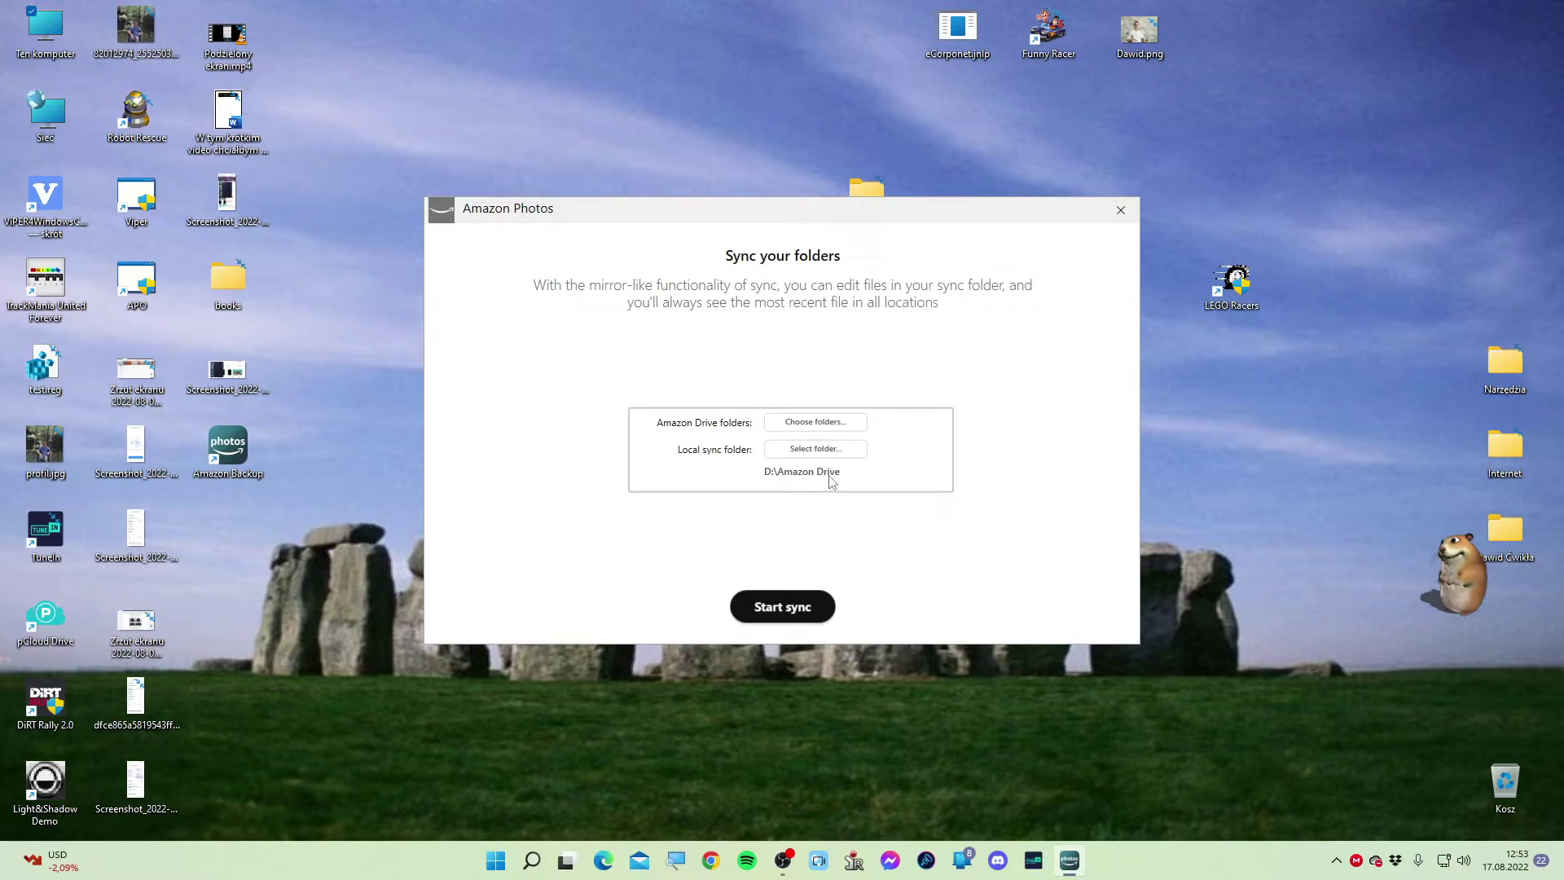
# Start syncing the chosen Amazon Drive folders with the local folder
pyautogui.click(785, 621)
pyautogui.click(781, 859)
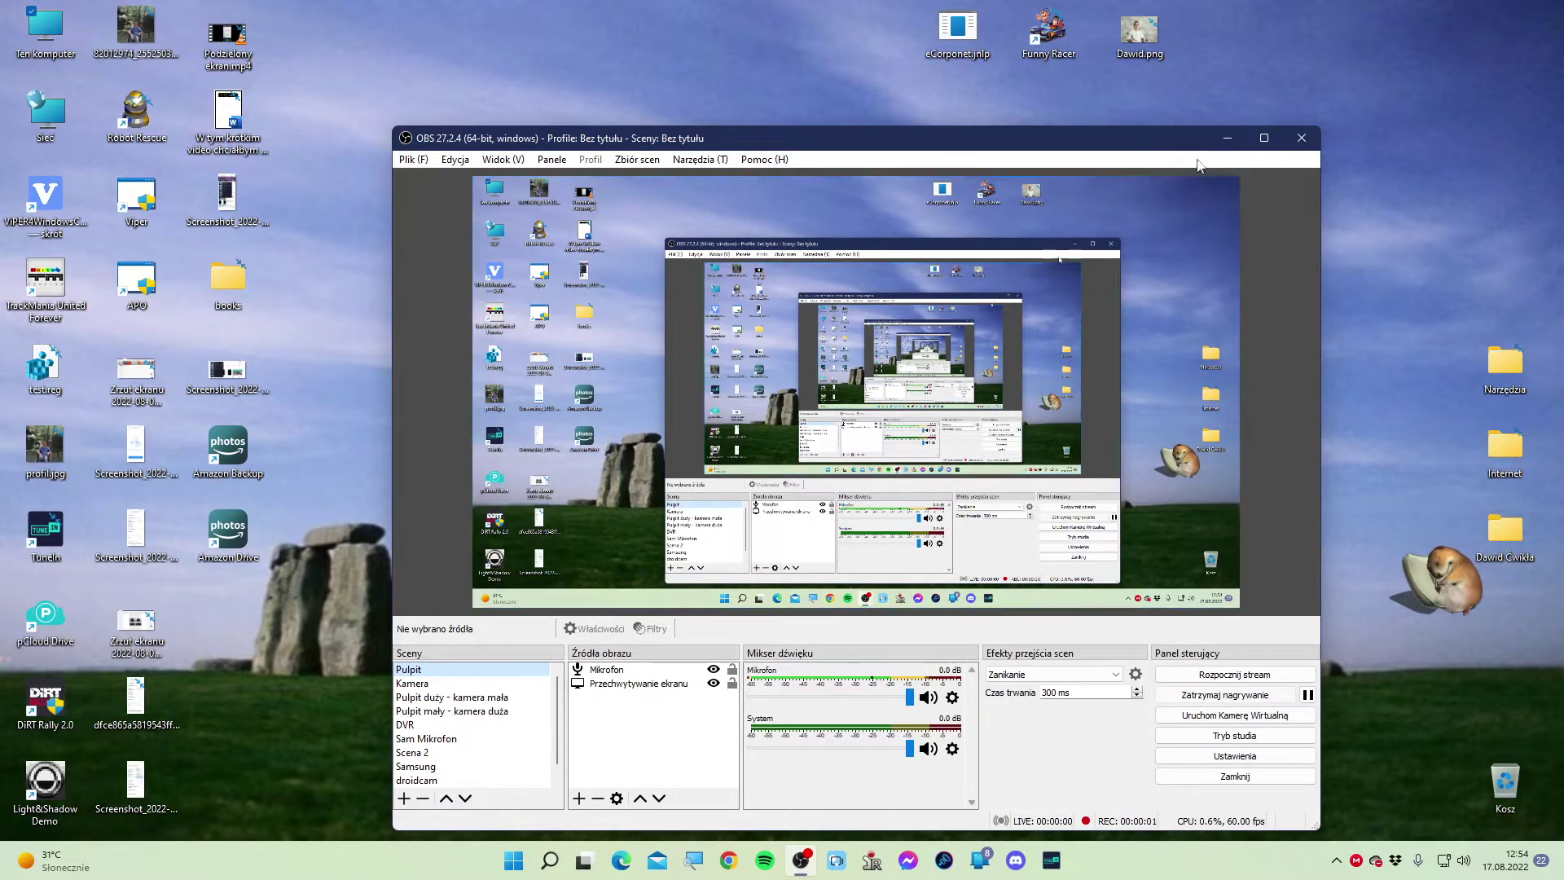
pyautogui.click(1226, 138)
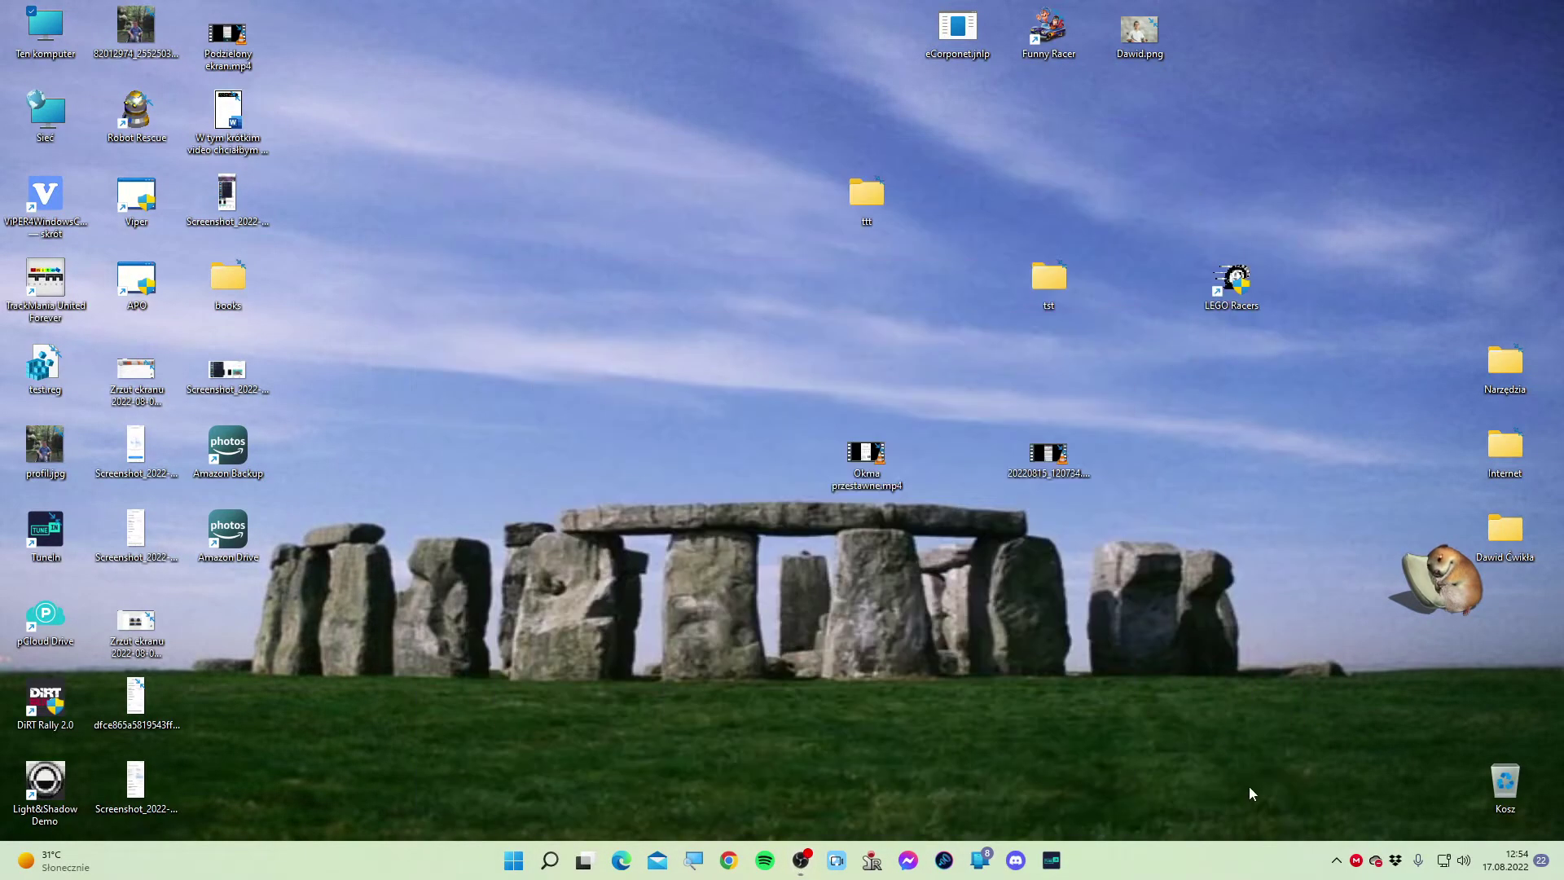
# Open the Amazon Photos status popup from the system tray and view the sync progress in the main window
pyautogui.click(1337, 861)
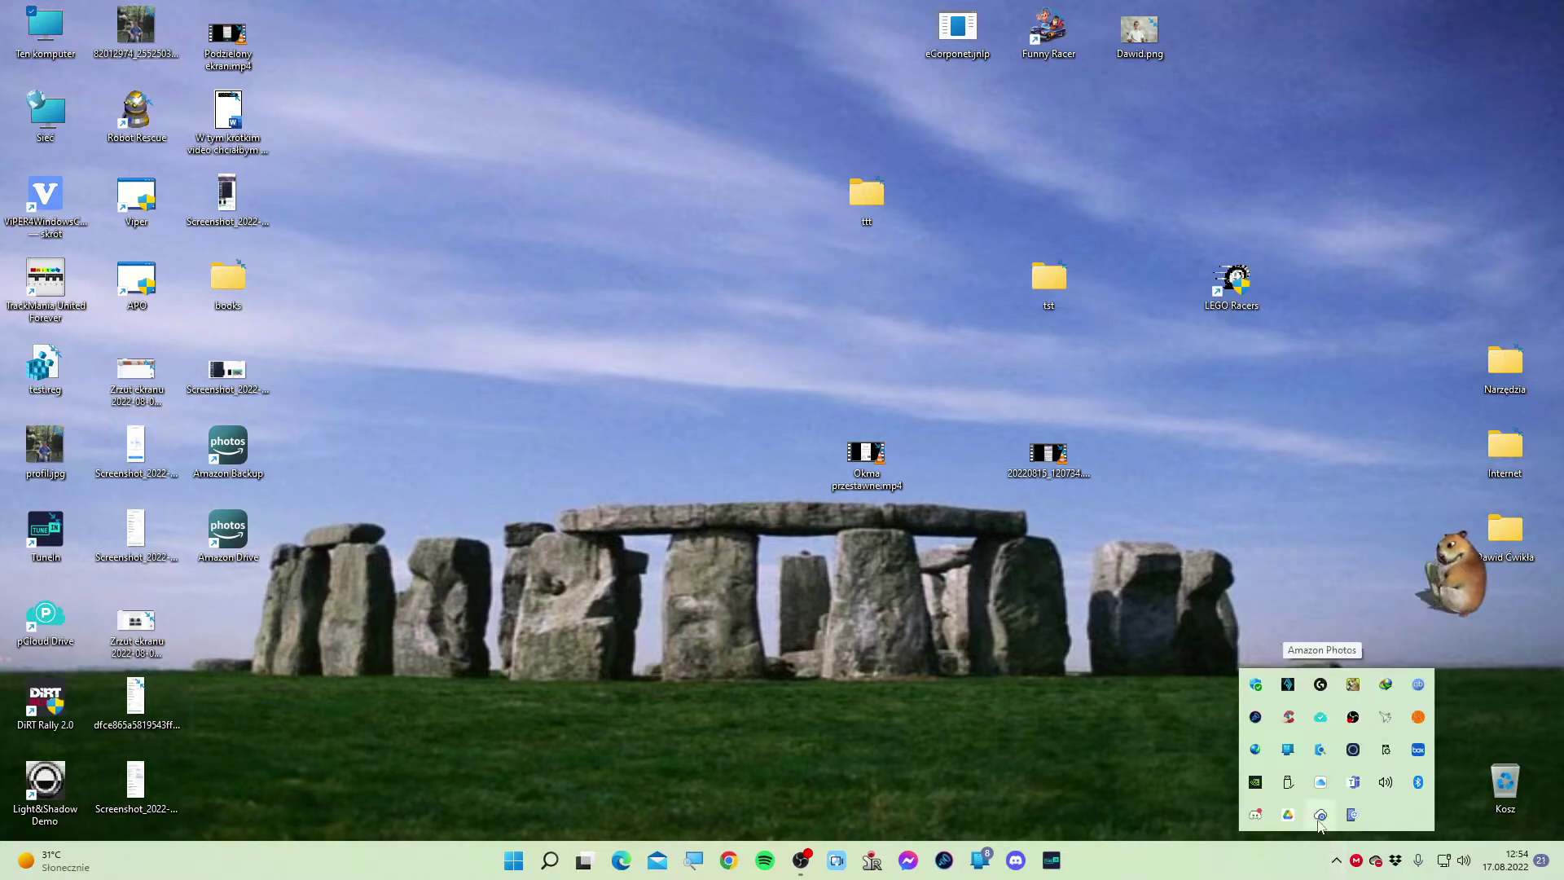
pyautogui.click(1337, 872)
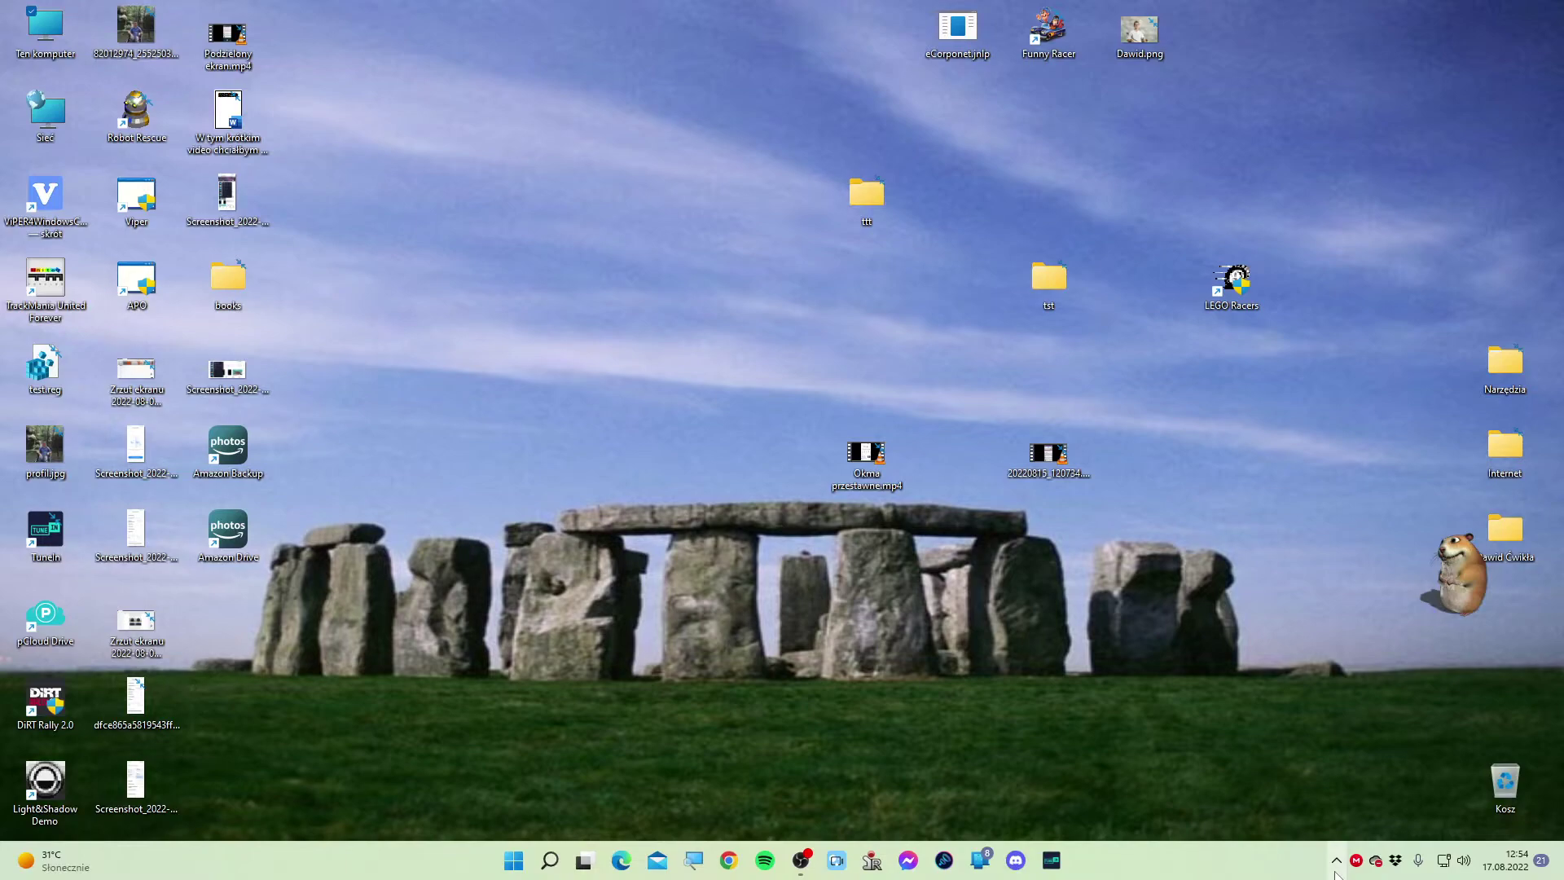
pyautogui.click(1335, 873)
pyautogui.click(1336, 873)
pyautogui.click(1336, 873)
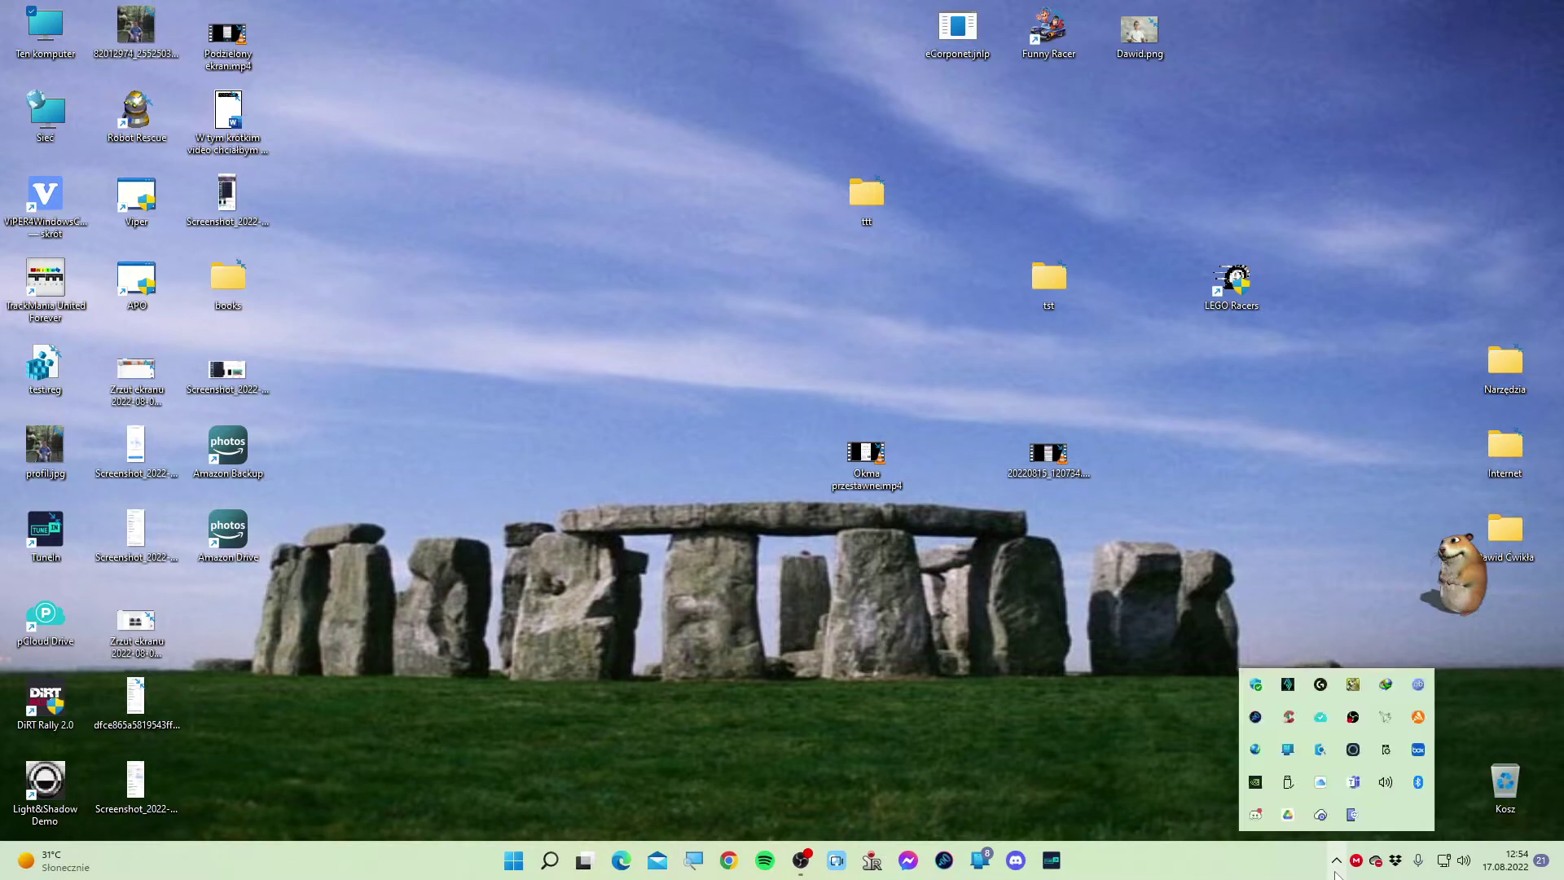
pyautogui.click(1320, 817)
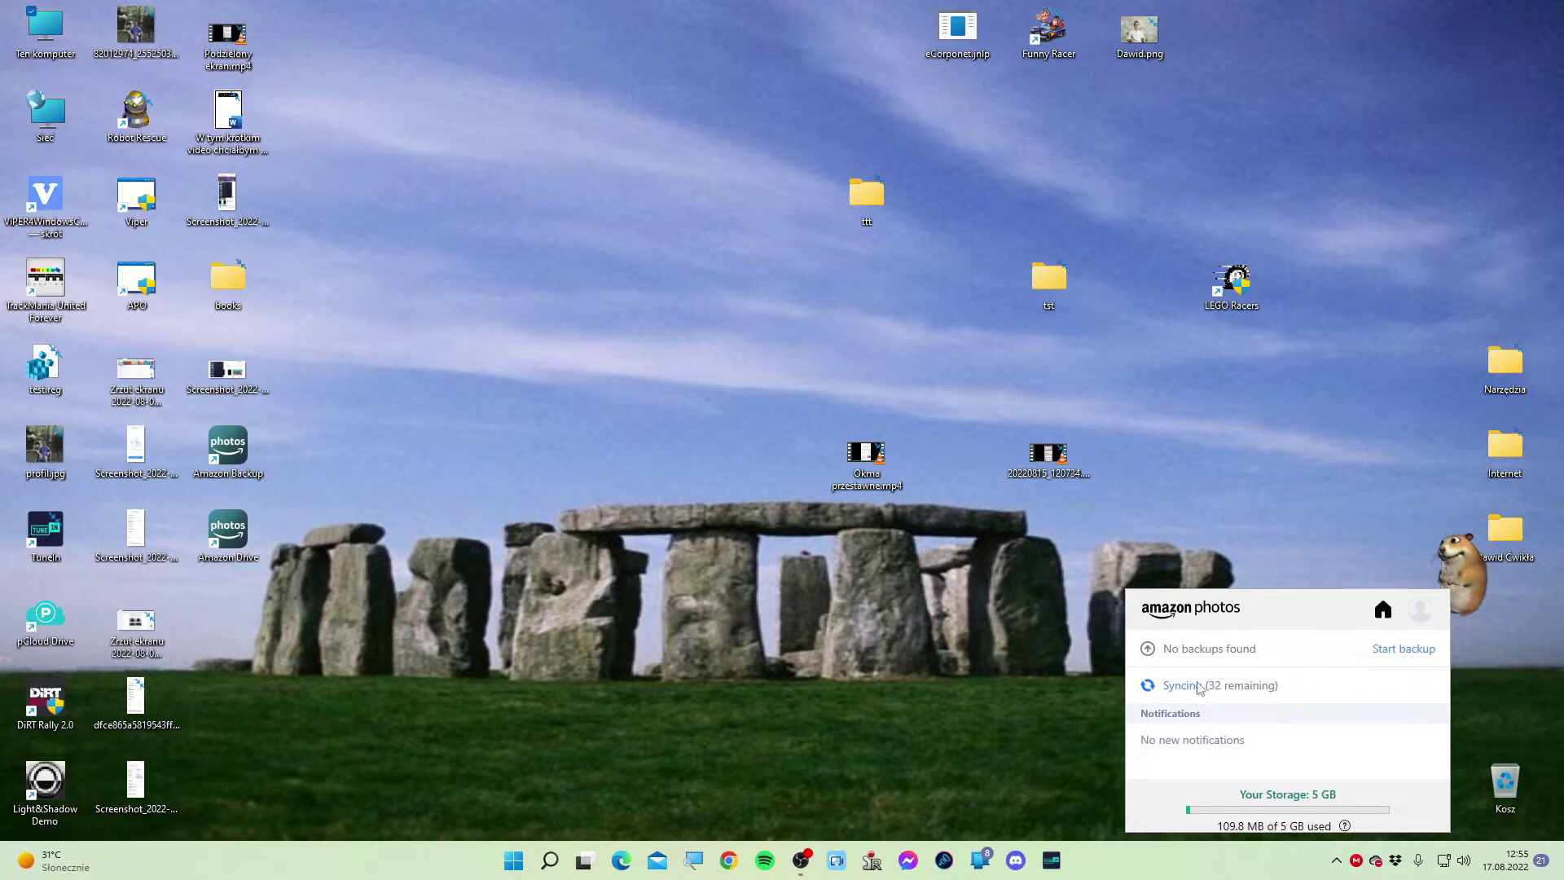
pyautogui.click(1194, 686)
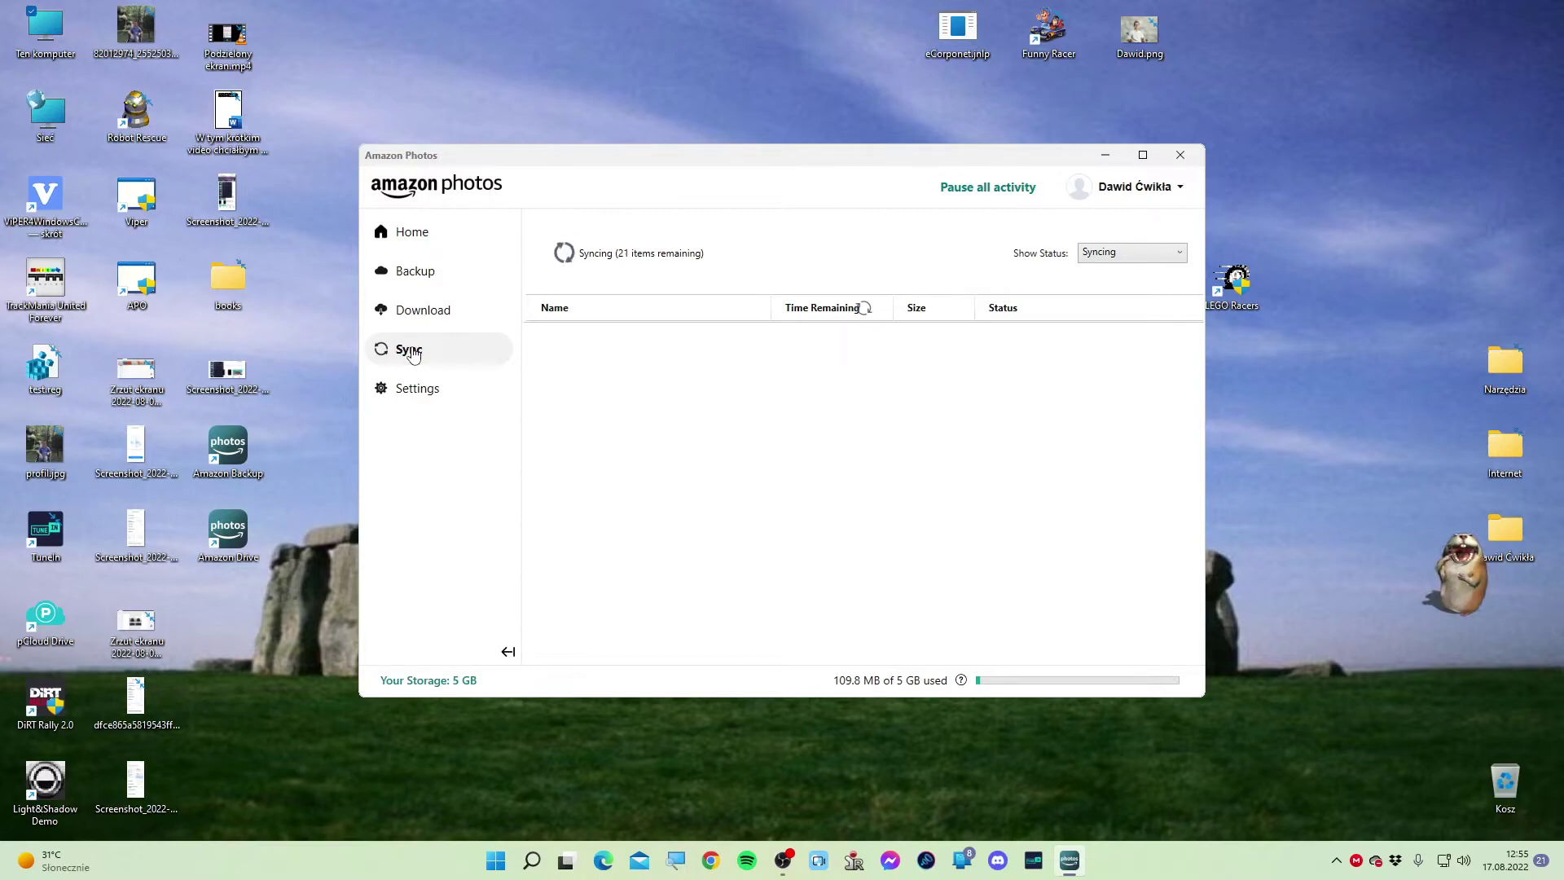
# Examine the selective sync folder list in the Sync preferences and close it without changing the selection
pyautogui.click(417, 388)
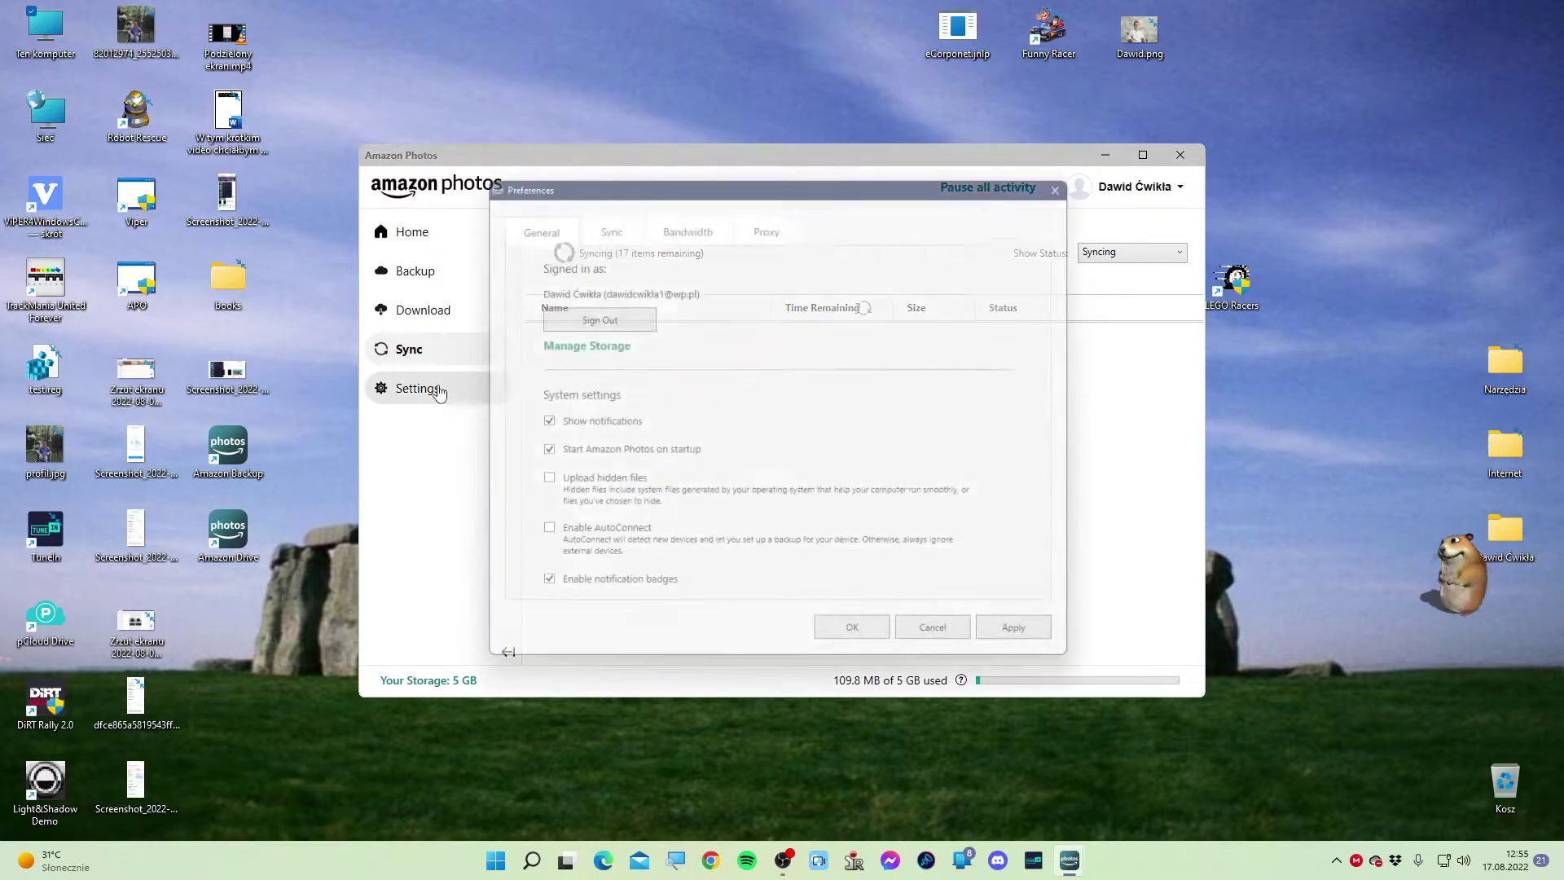
pyautogui.click(612, 224)
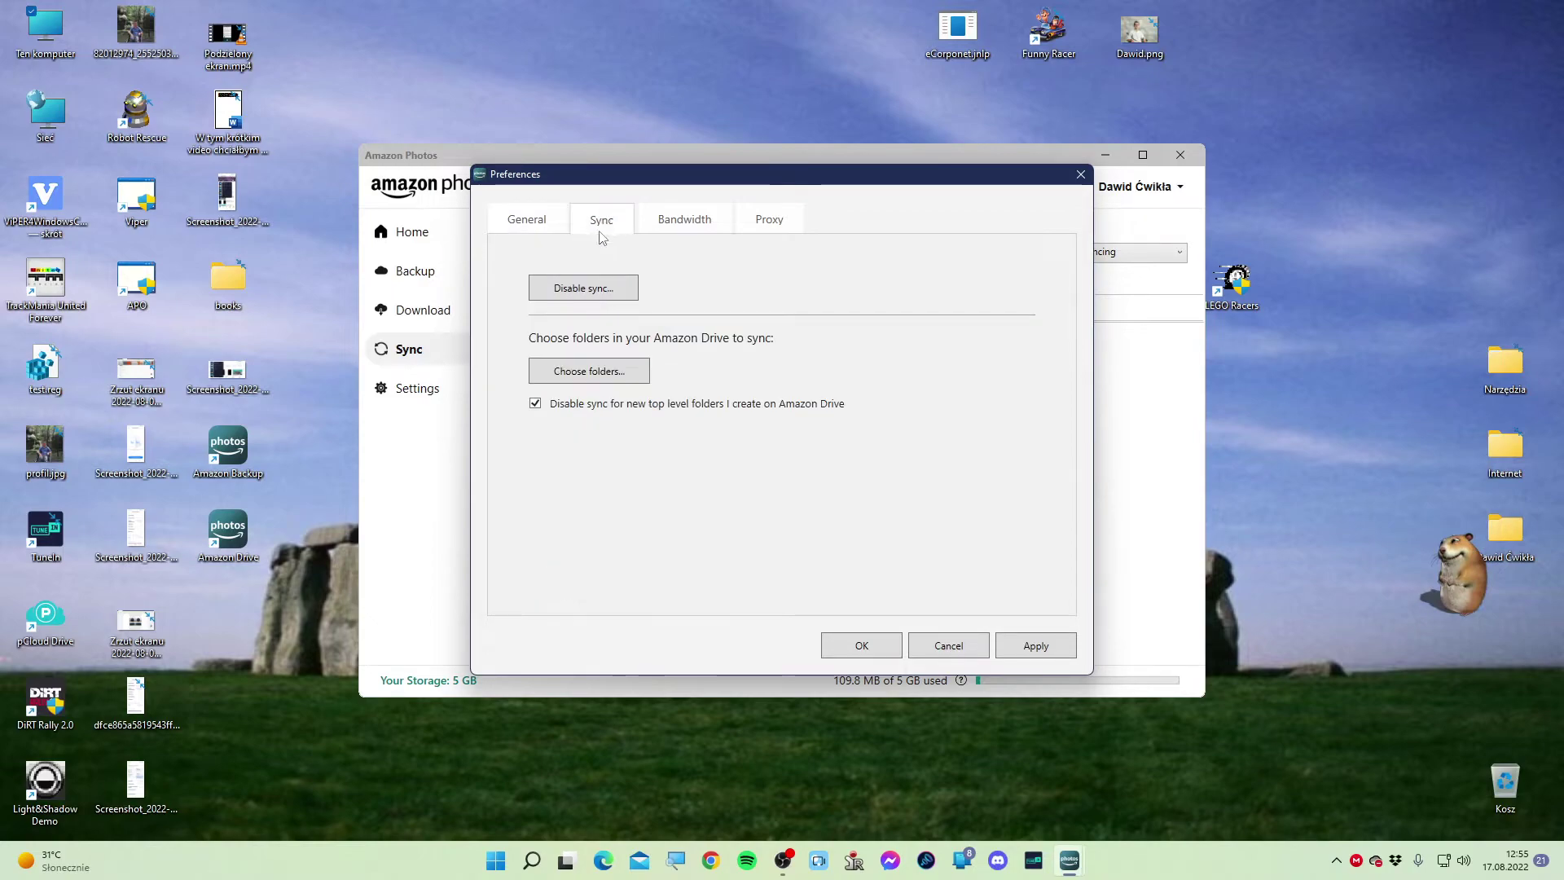
pyautogui.click(561, 374)
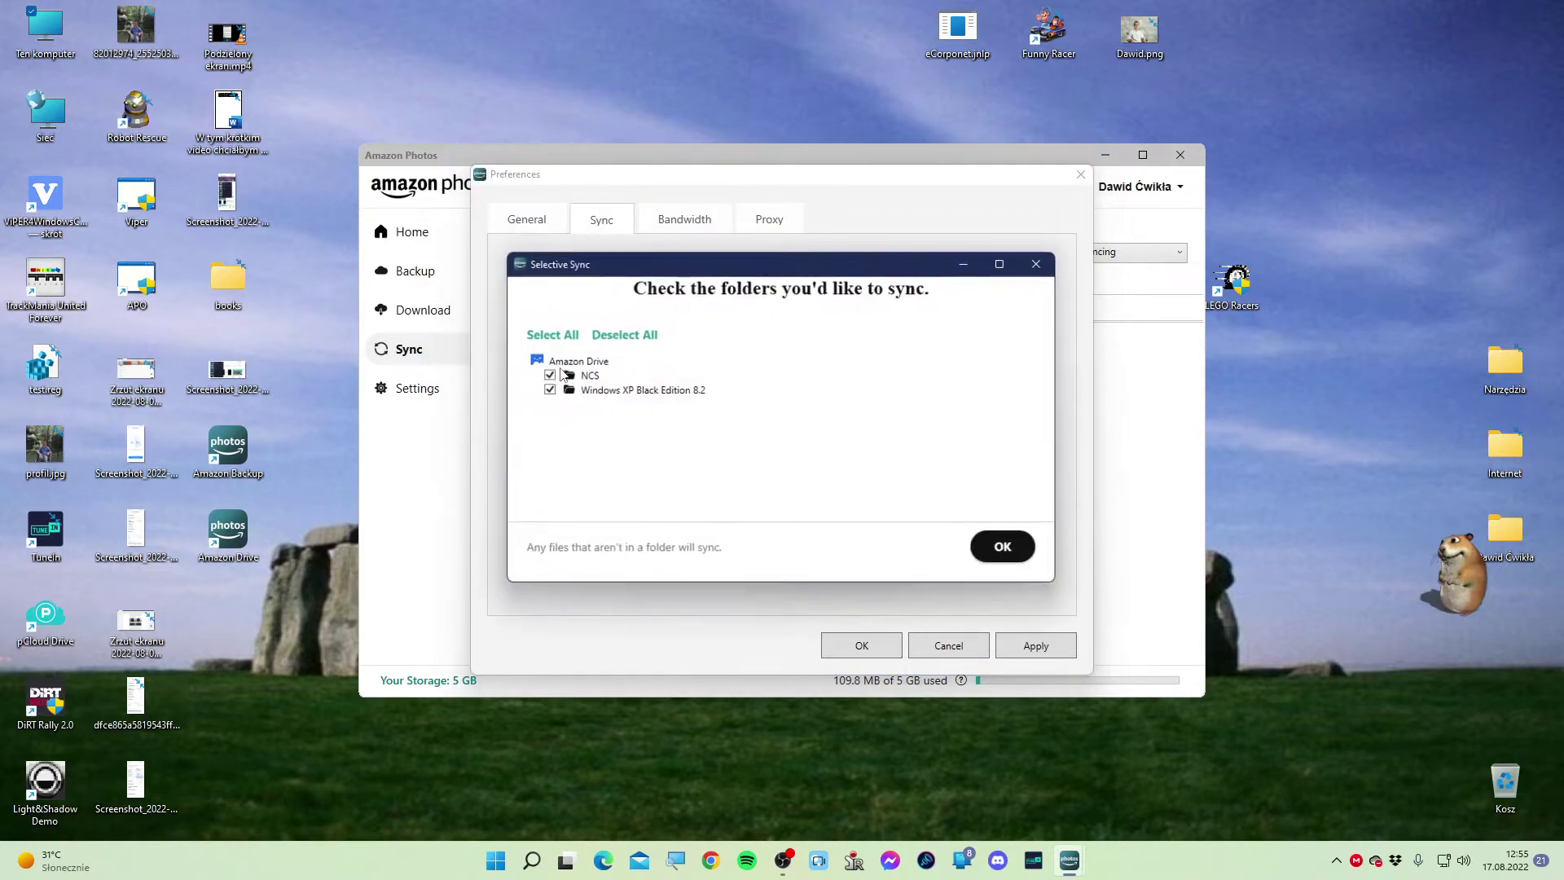
pyautogui.click(1041, 261)
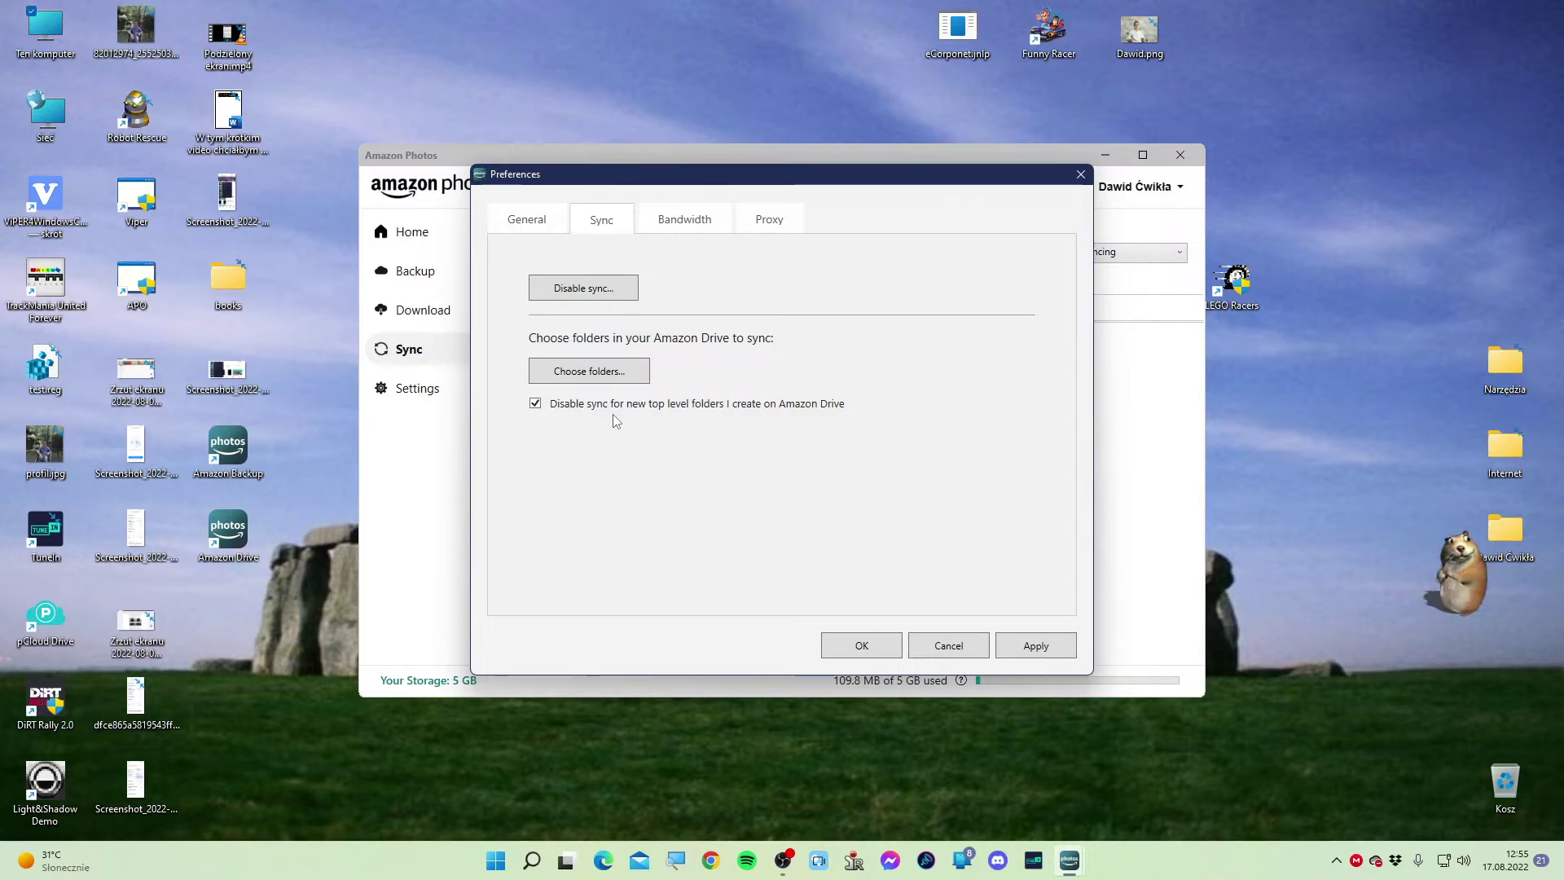
pyautogui.click(589, 373)
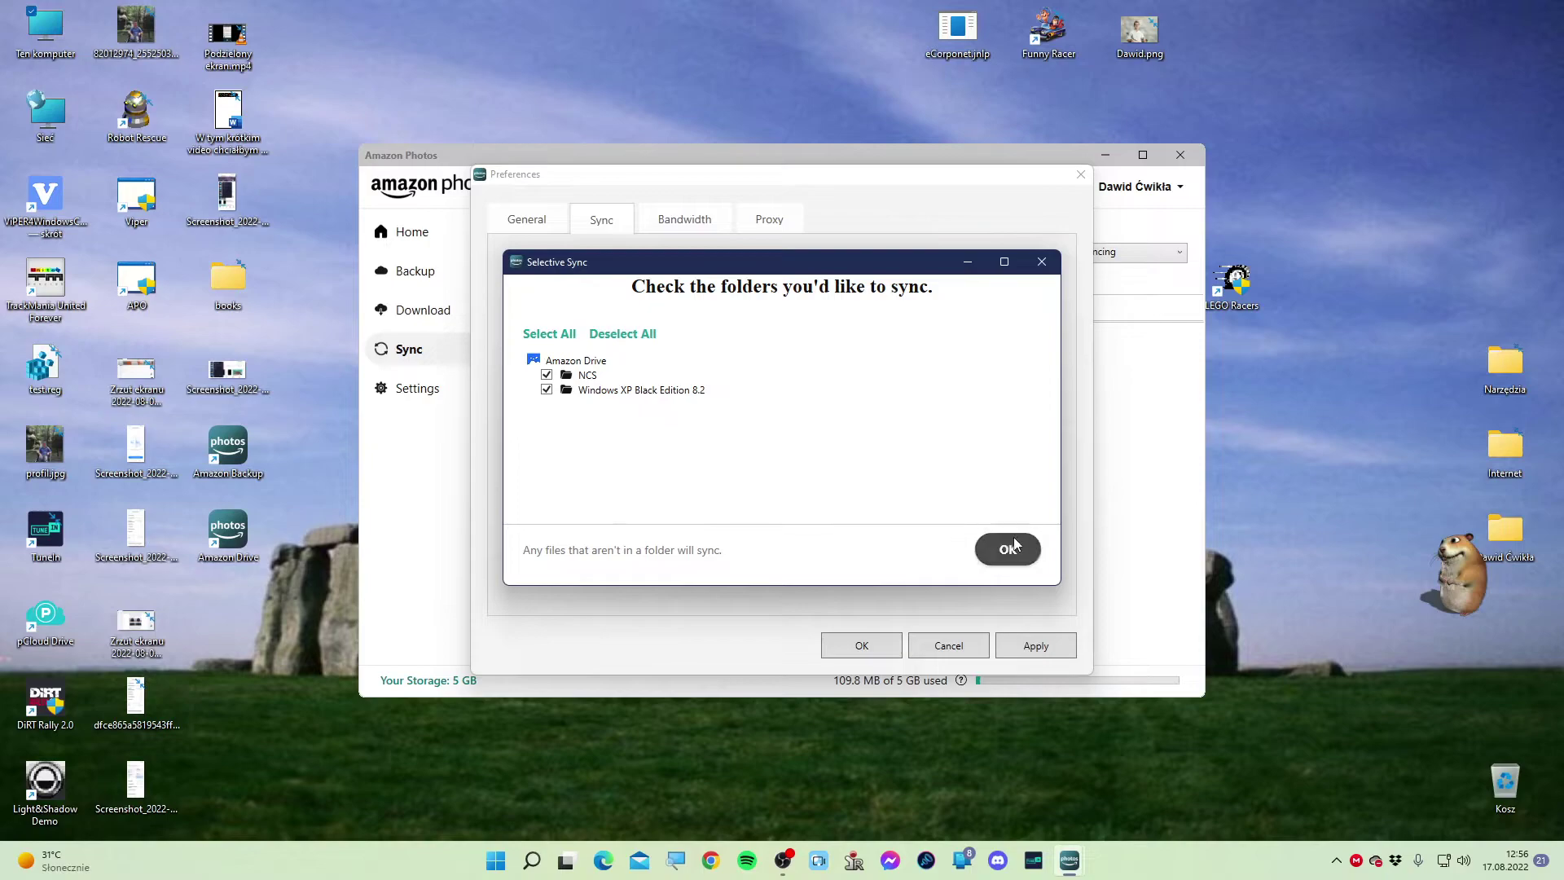
pyautogui.click(1041, 262)
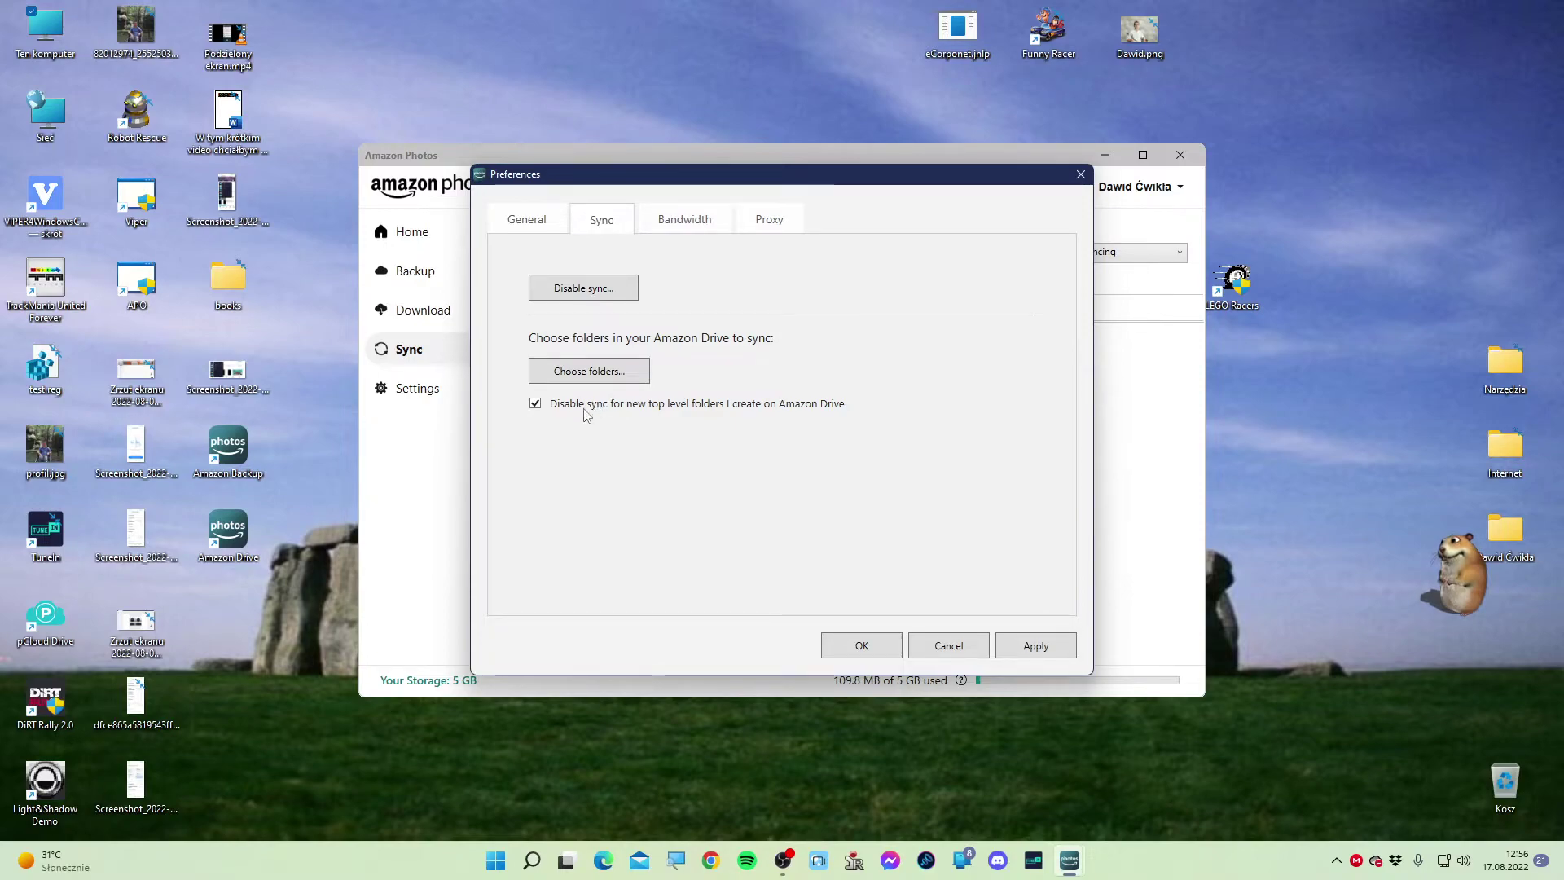
# Turn off "Disable sync for new top level folders I create on Amazon Drive" and show the Bandwidth preferences
pyautogui.click(536, 406)
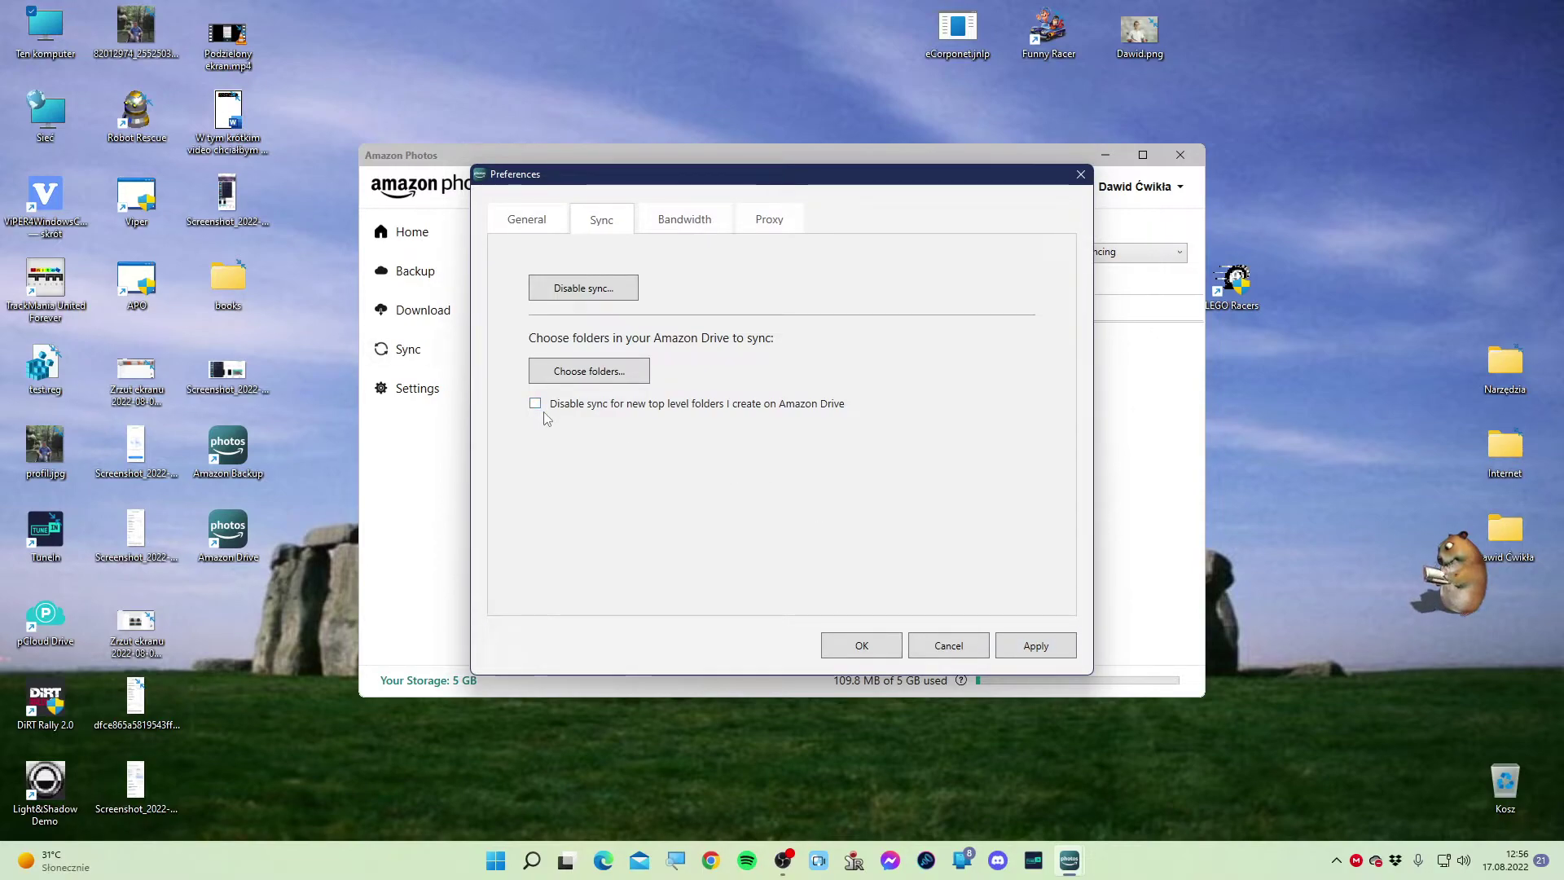
pyautogui.click(705, 226)
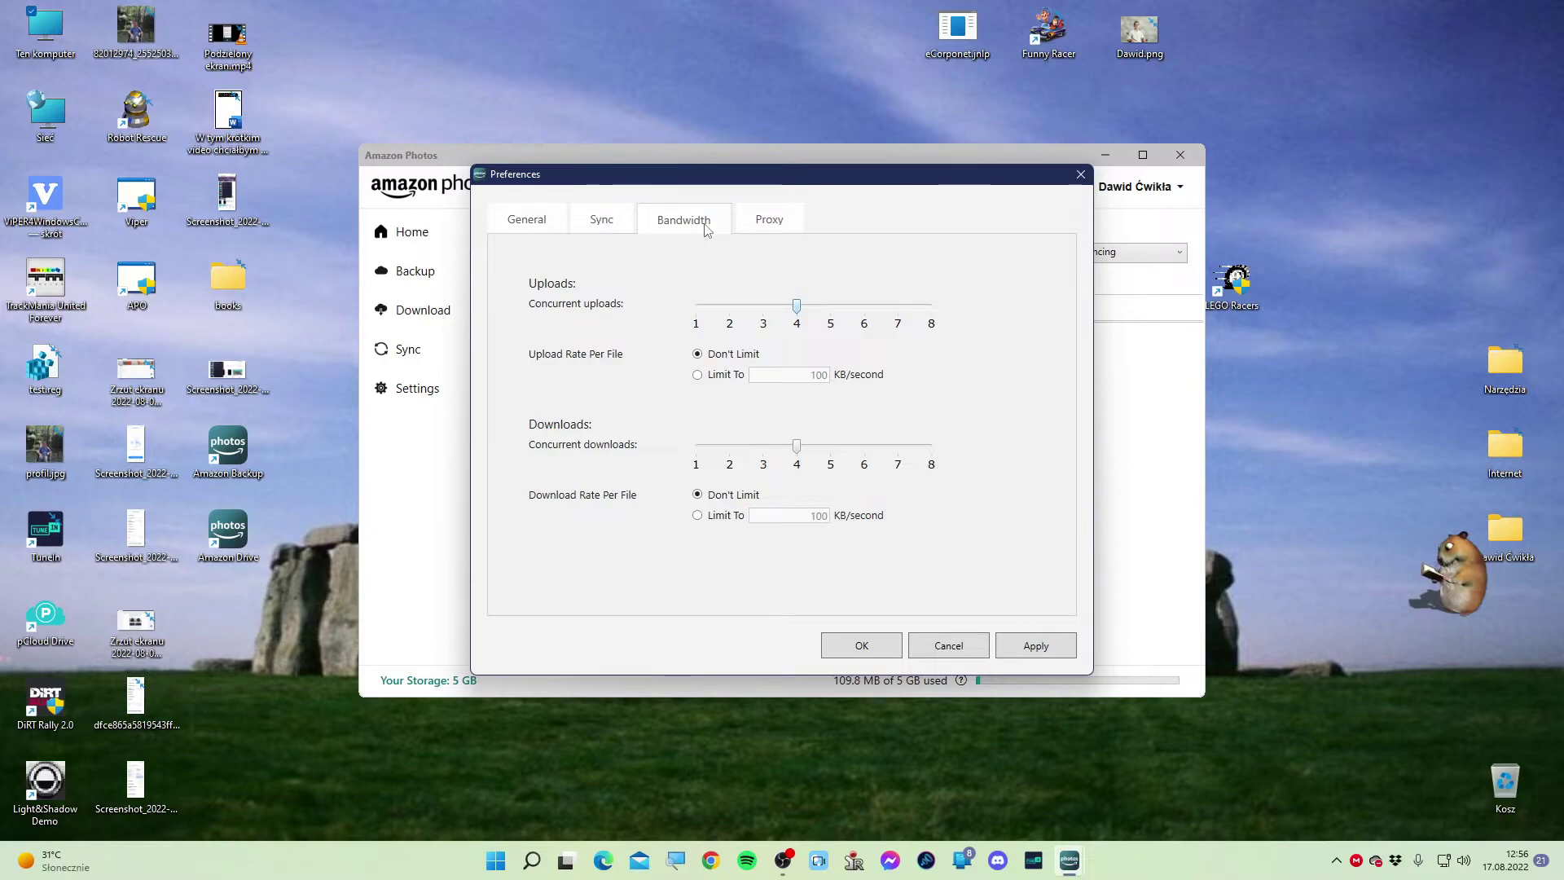
# Review the proxy options in the preferences and close the dialog with its settings accepted
pyautogui.click(762, 229)
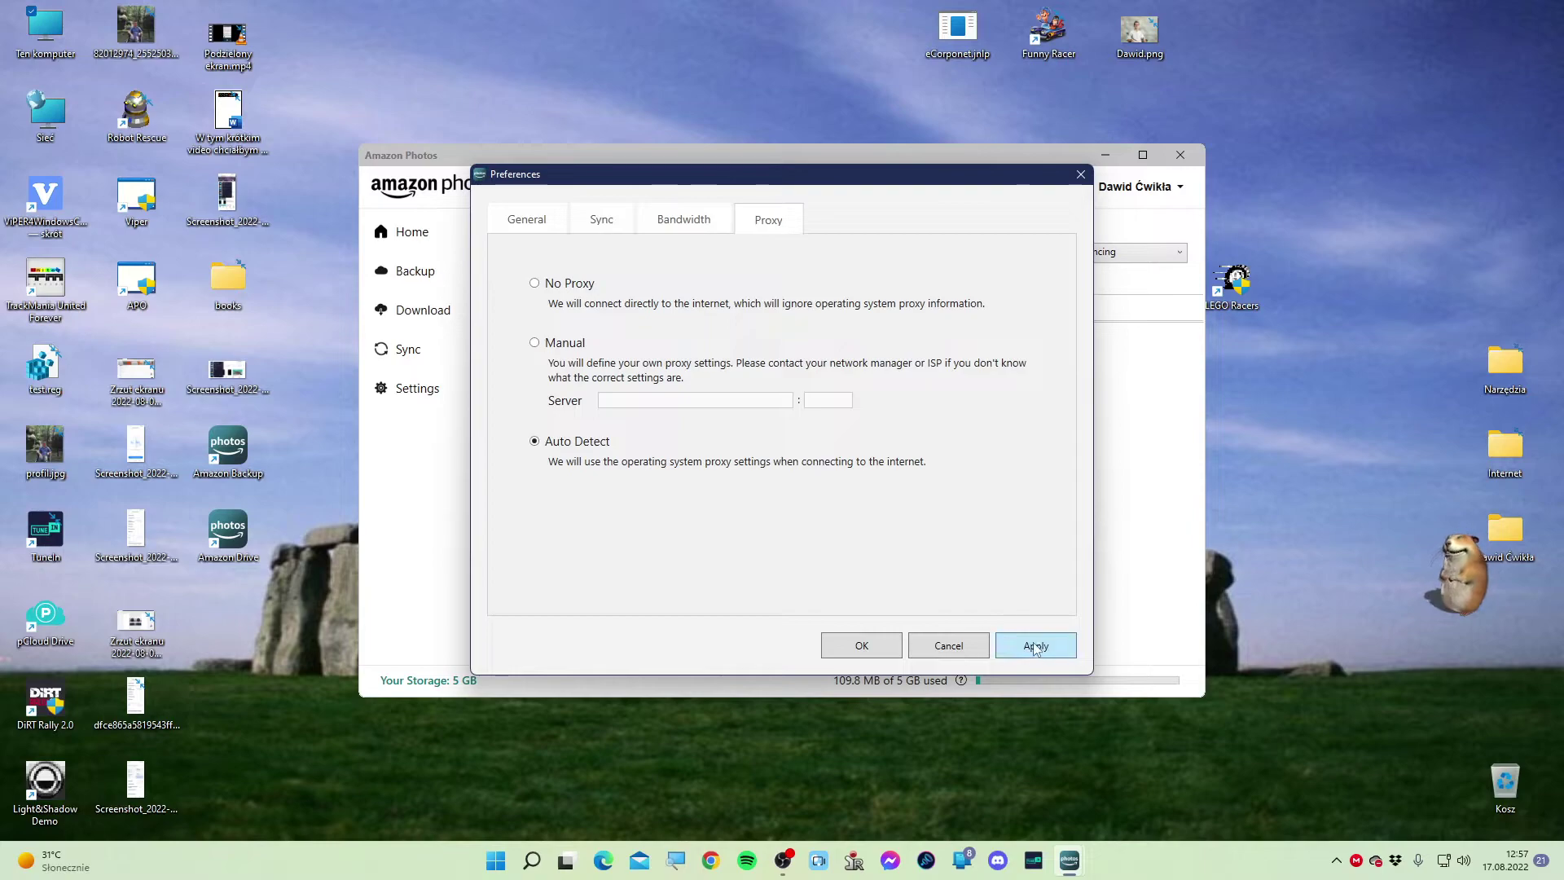
pyautogui.click(860, 645)
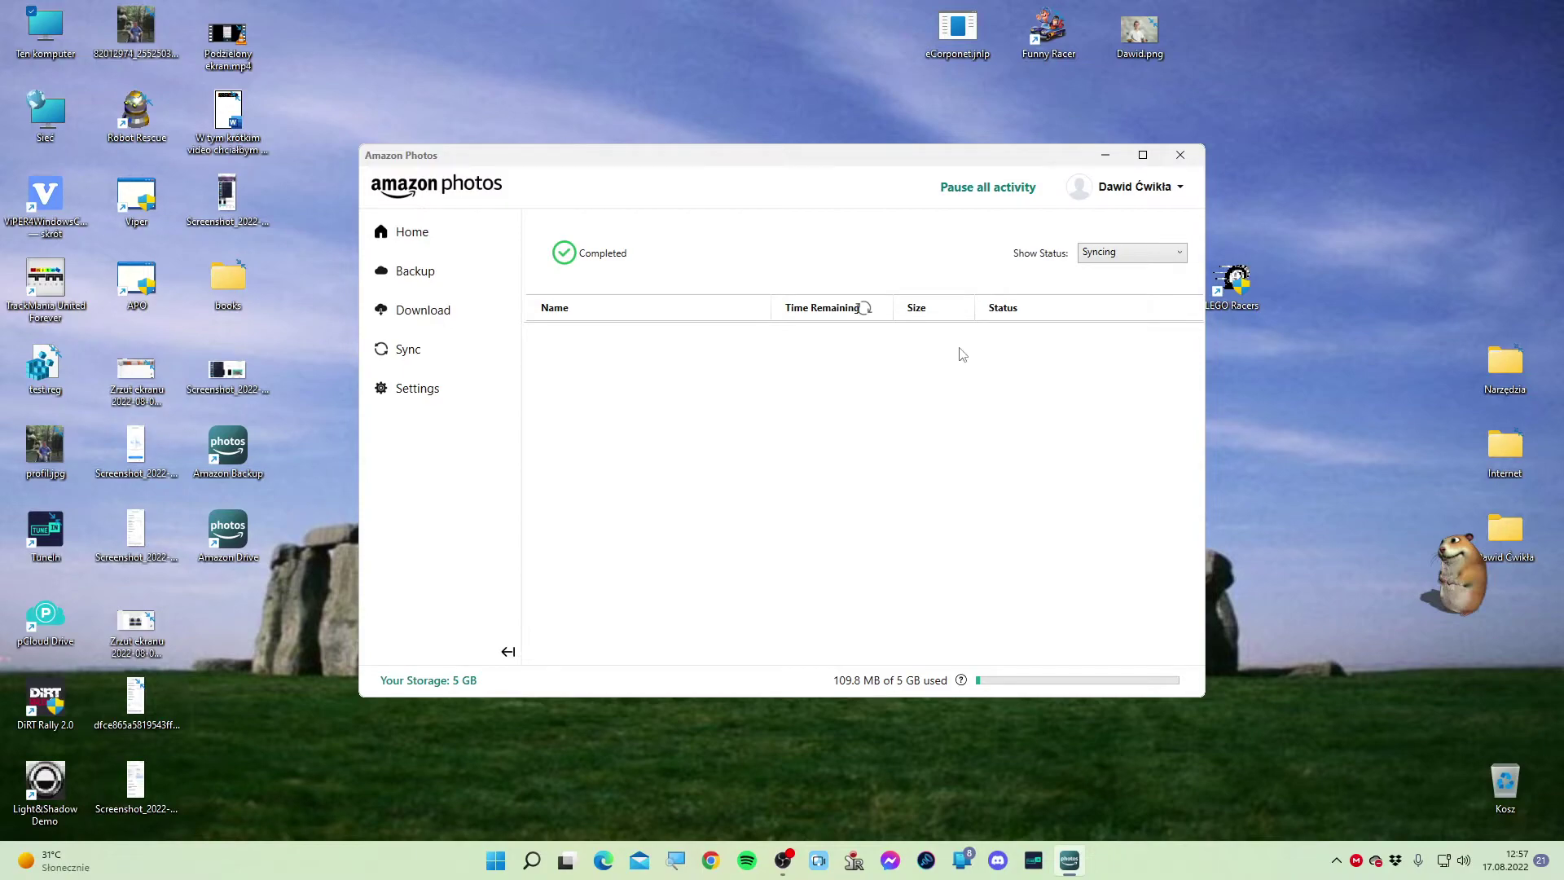
# On the Sync page, show the failed items, and return the status filter to Syncing
pyautogui.click(1144, 253)
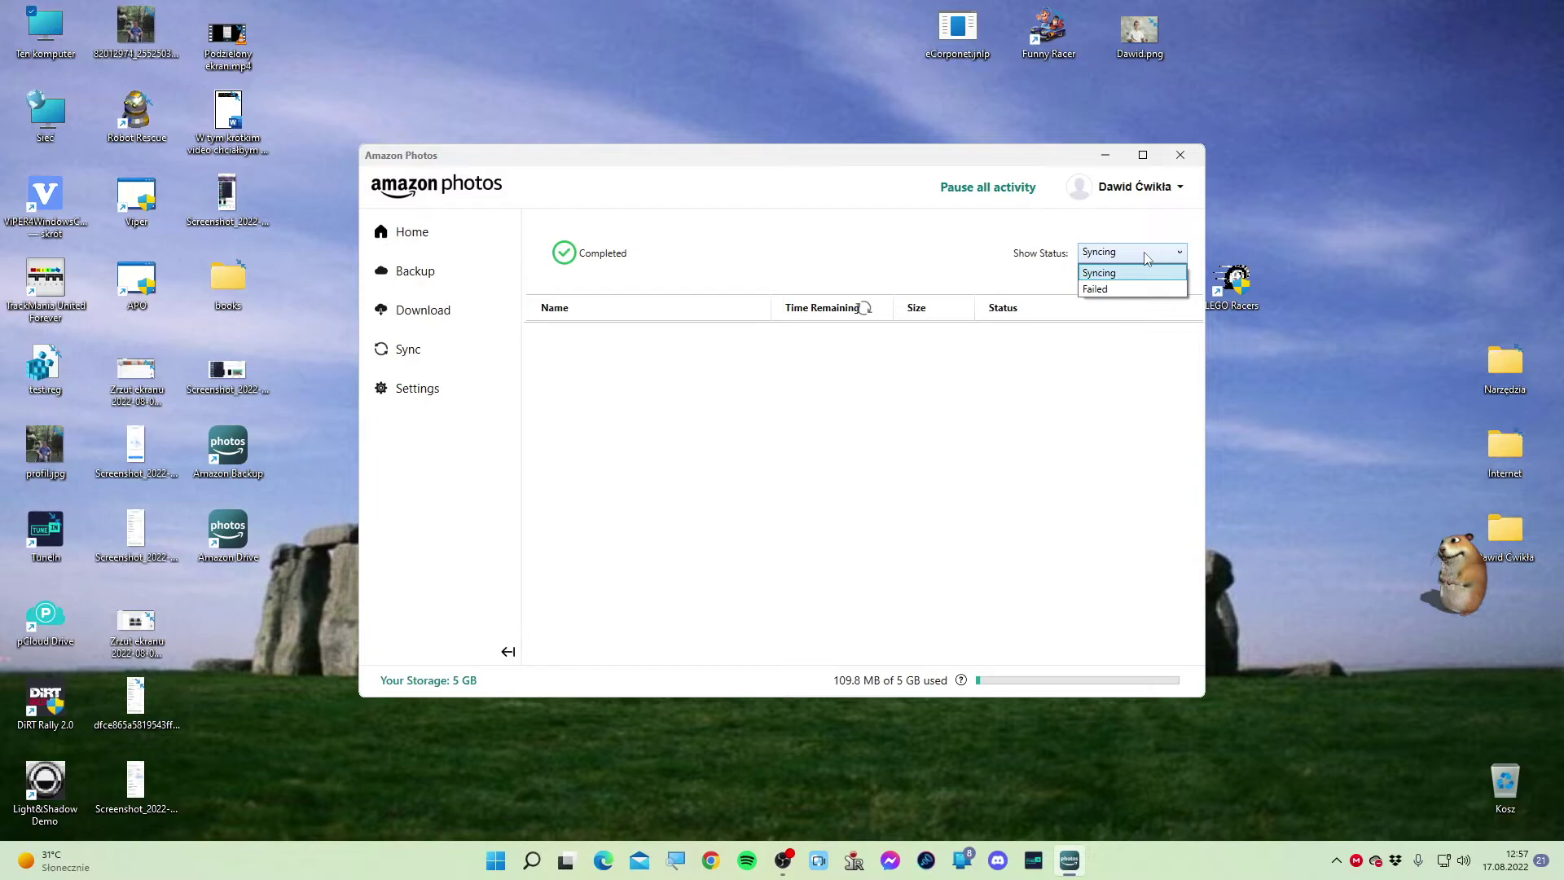
pyautogui.click(1144, 253)
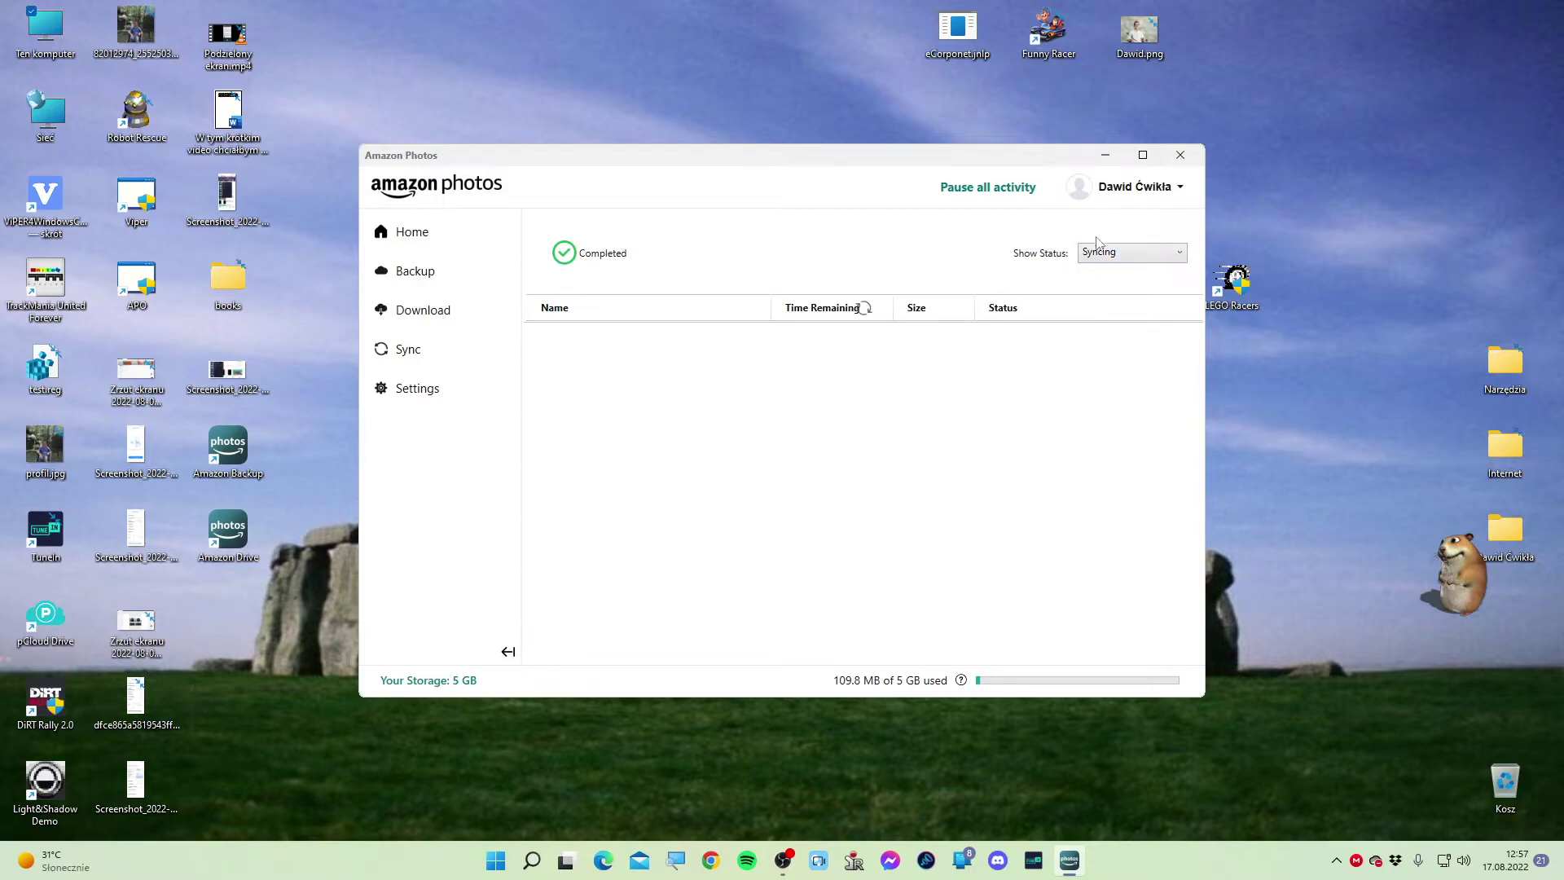
pyautogui.click(407, 352)
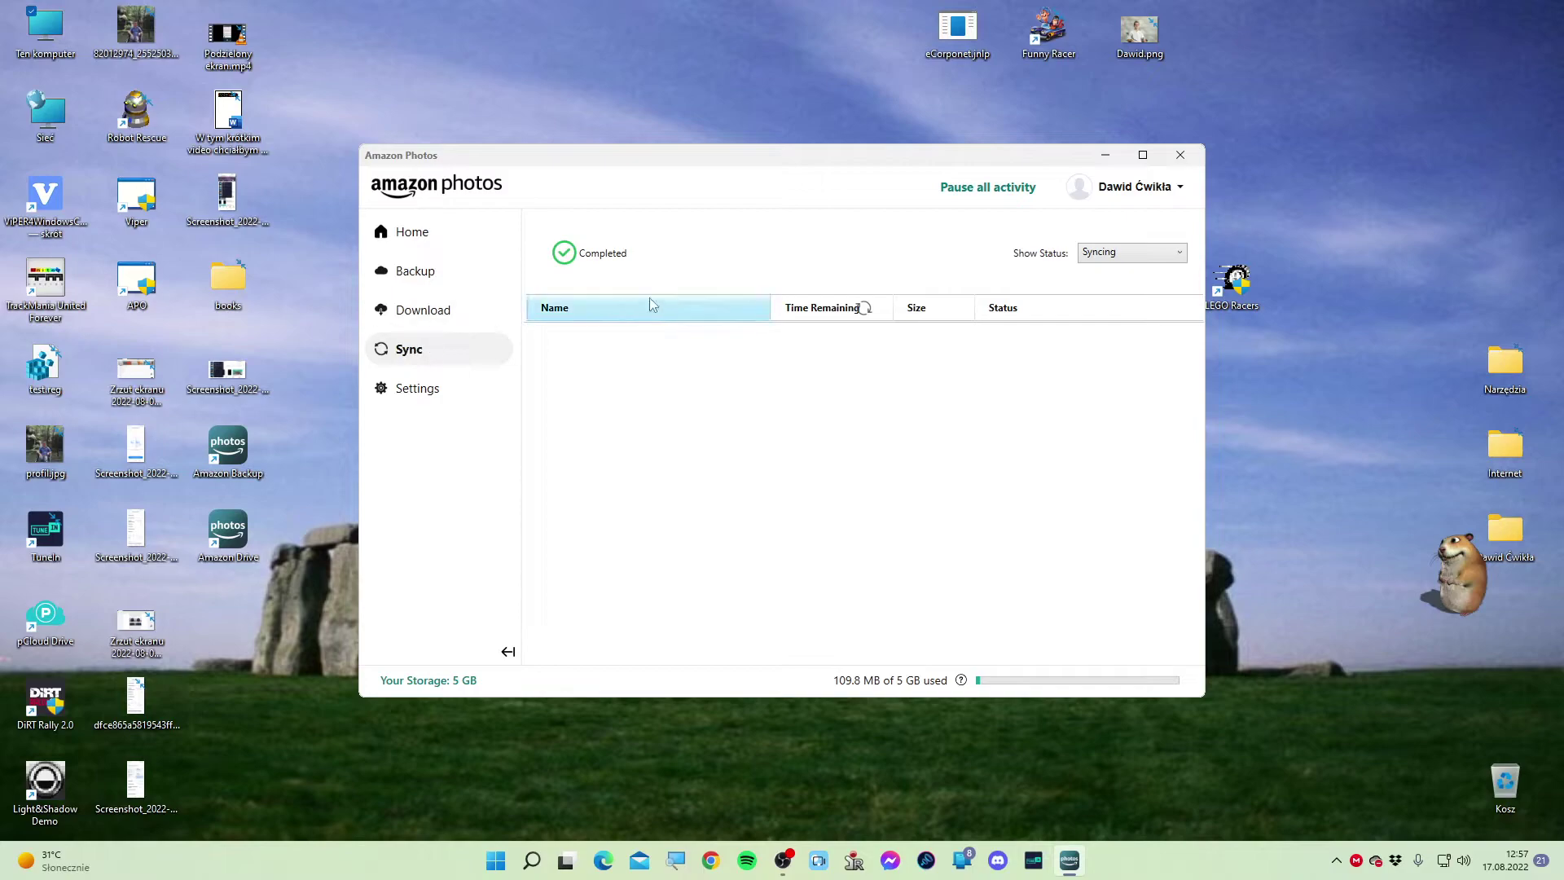
pyautogui.click(1115, 260)
pyautogui.click(1098, 277)
pyautogui.click(1113, 260)
pyautogui.click(1107, 271)
pyautogui.click(1095, 259)
pyautogui.click(1100, 273)
pyautogui.click(1103, 253)
pyautogui.click(1105, 288)
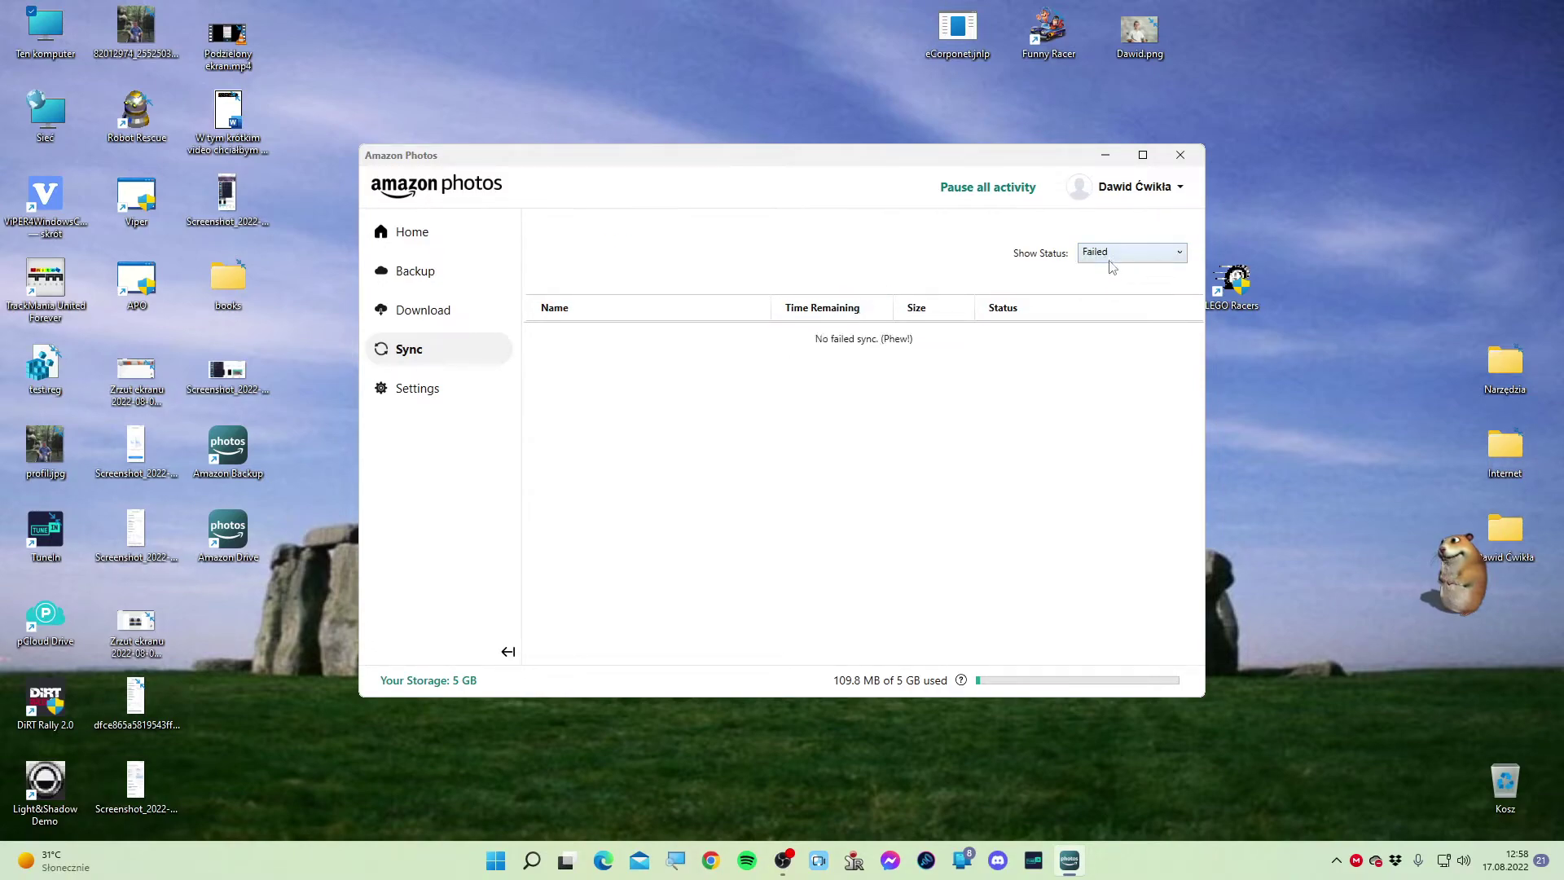
pyautogui.click(1109, 259)
pyautogui.click(1096, 274)
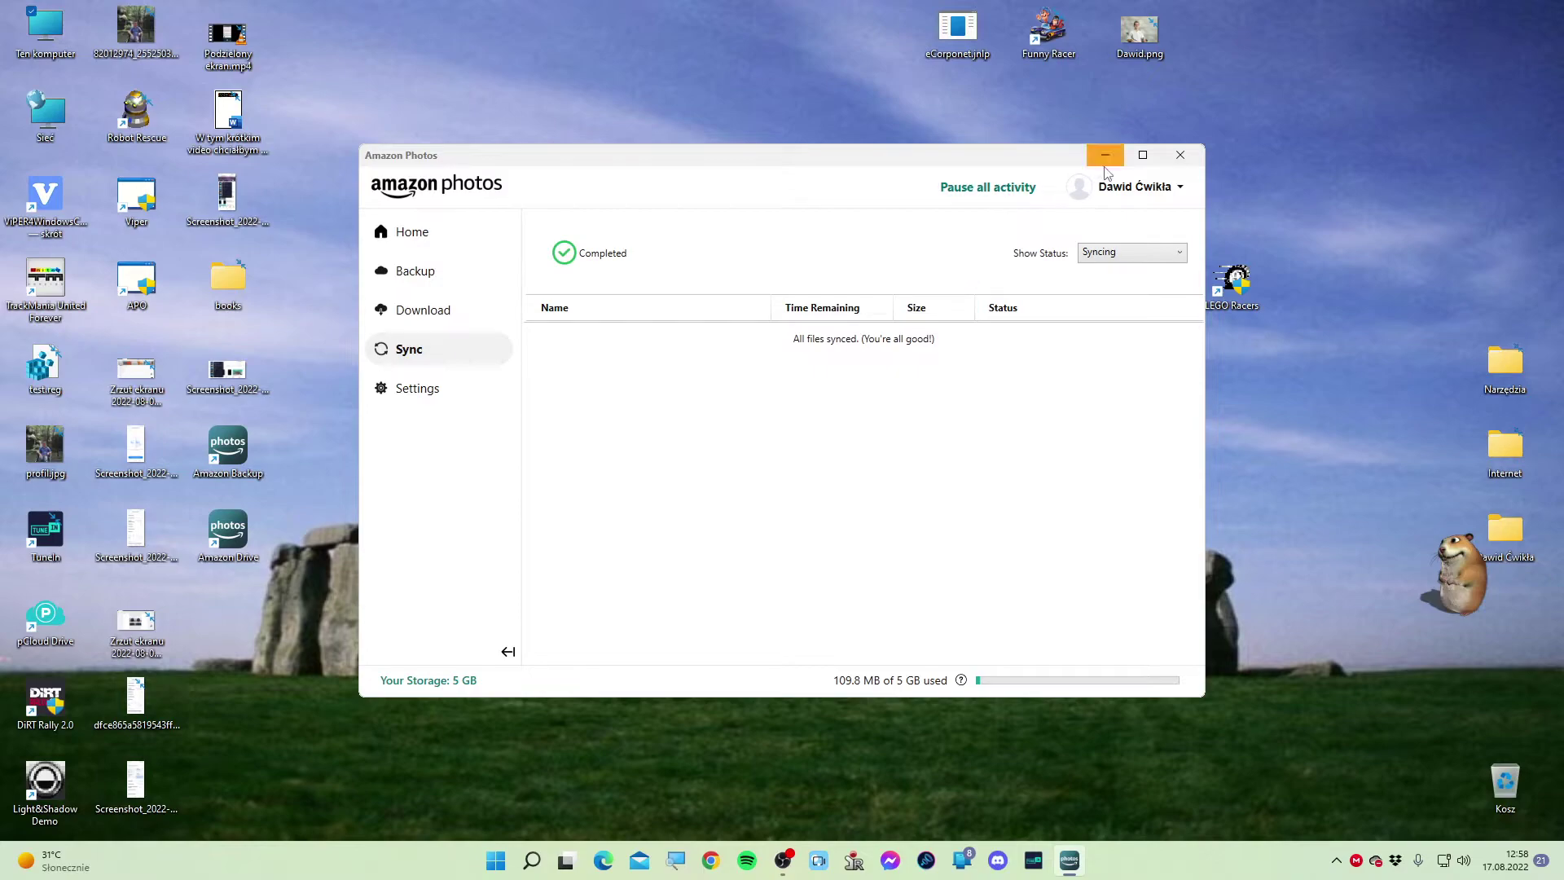
# Look over the commands in the account menu and close the Amazon Photos window
pyautogui.click(1137, 188)
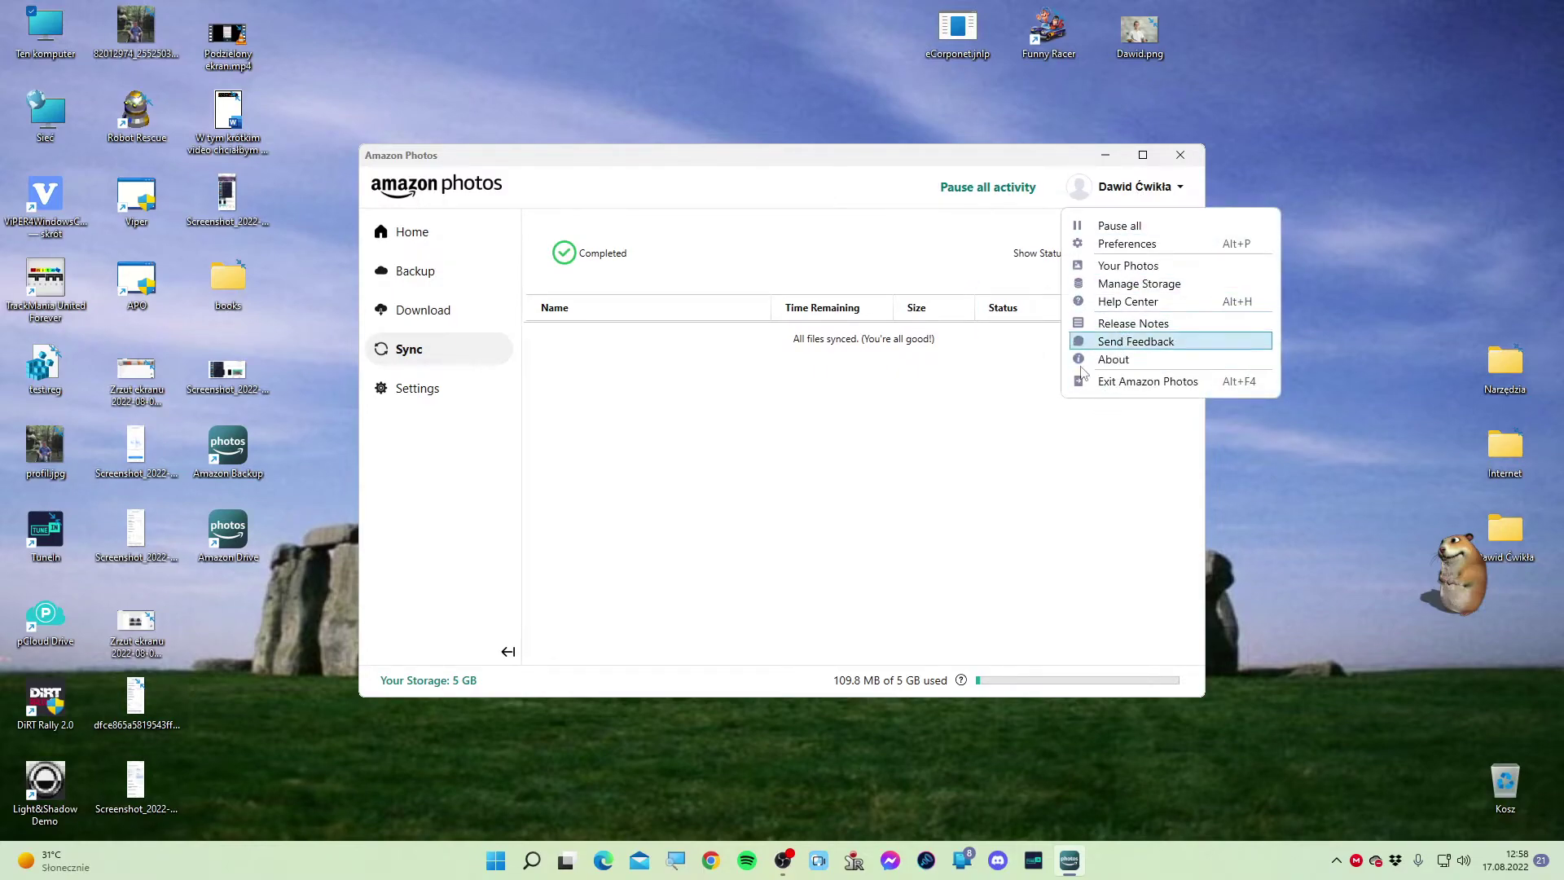
pyautogui.click(1014, 424)
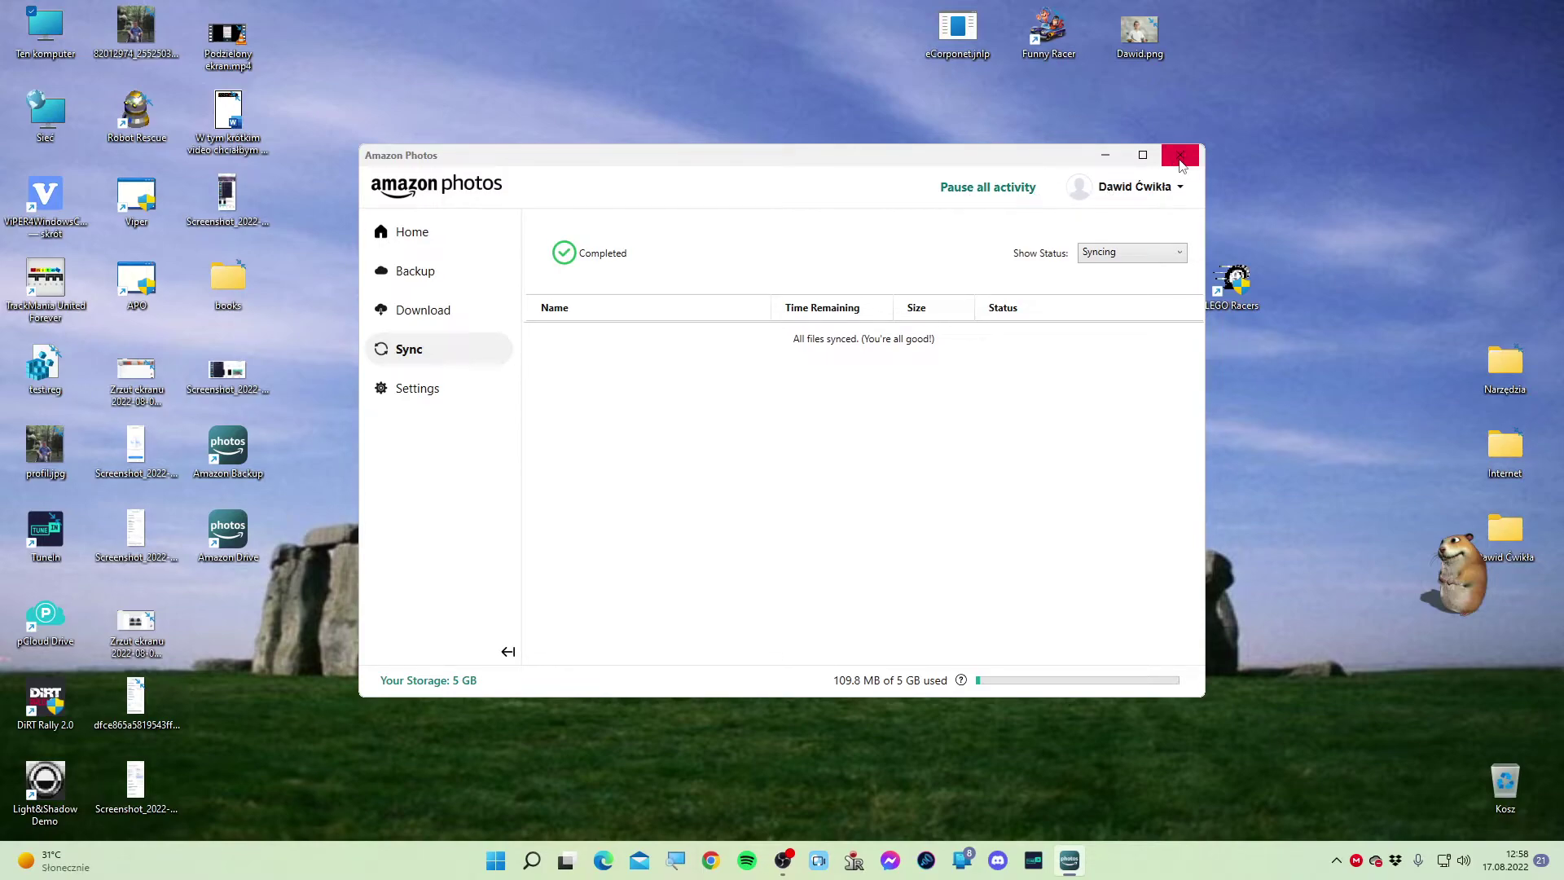
pyautogui.click(1103, 156)
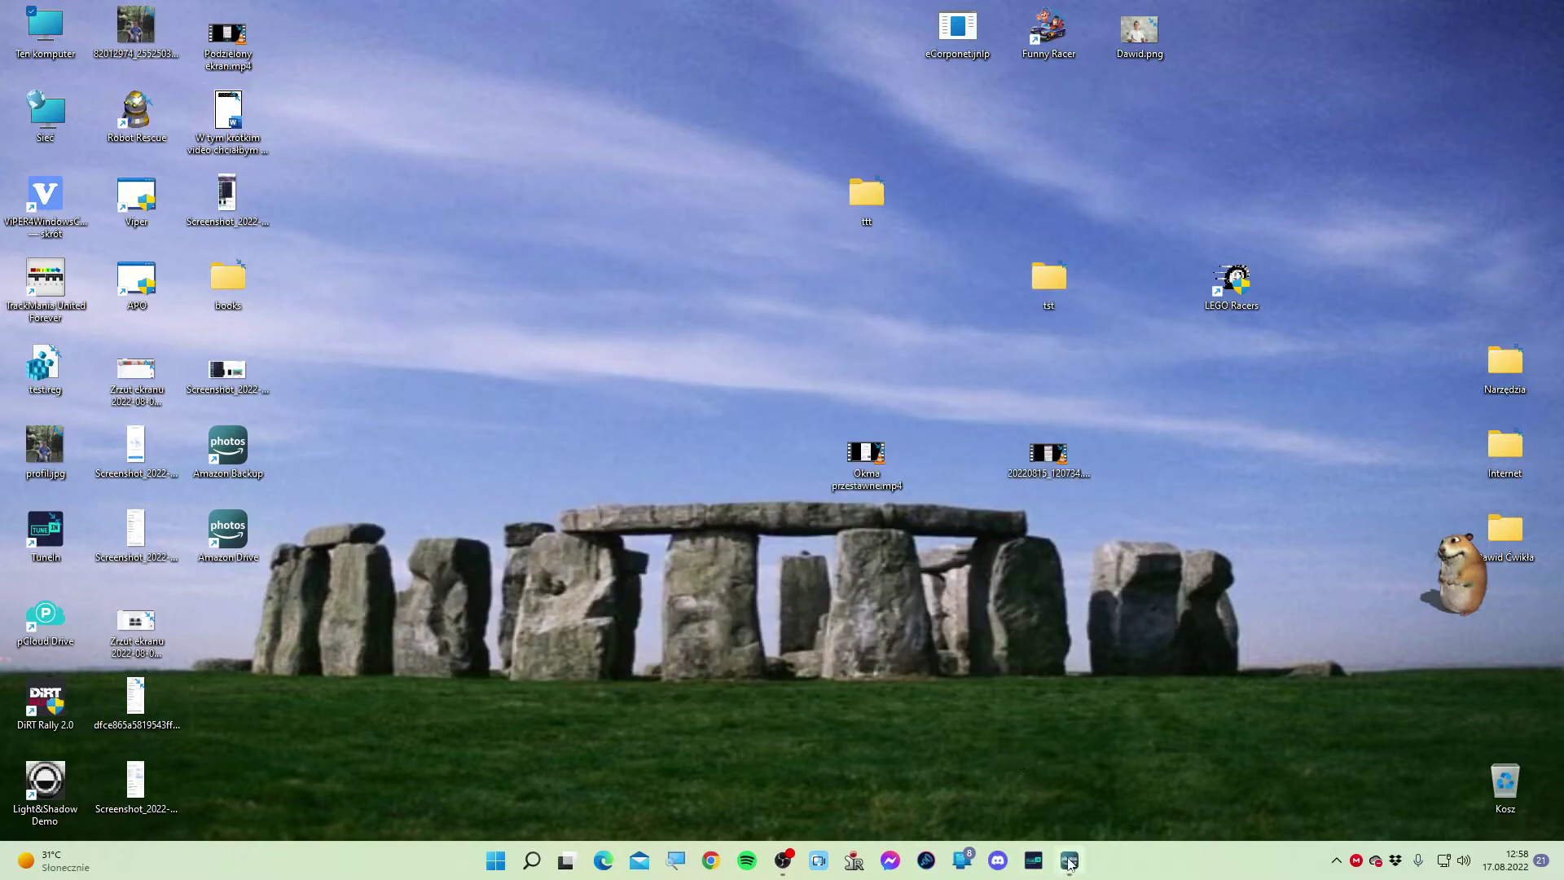
pyautogui.click(1069, 862)
pyautogui.click(1193, 159)
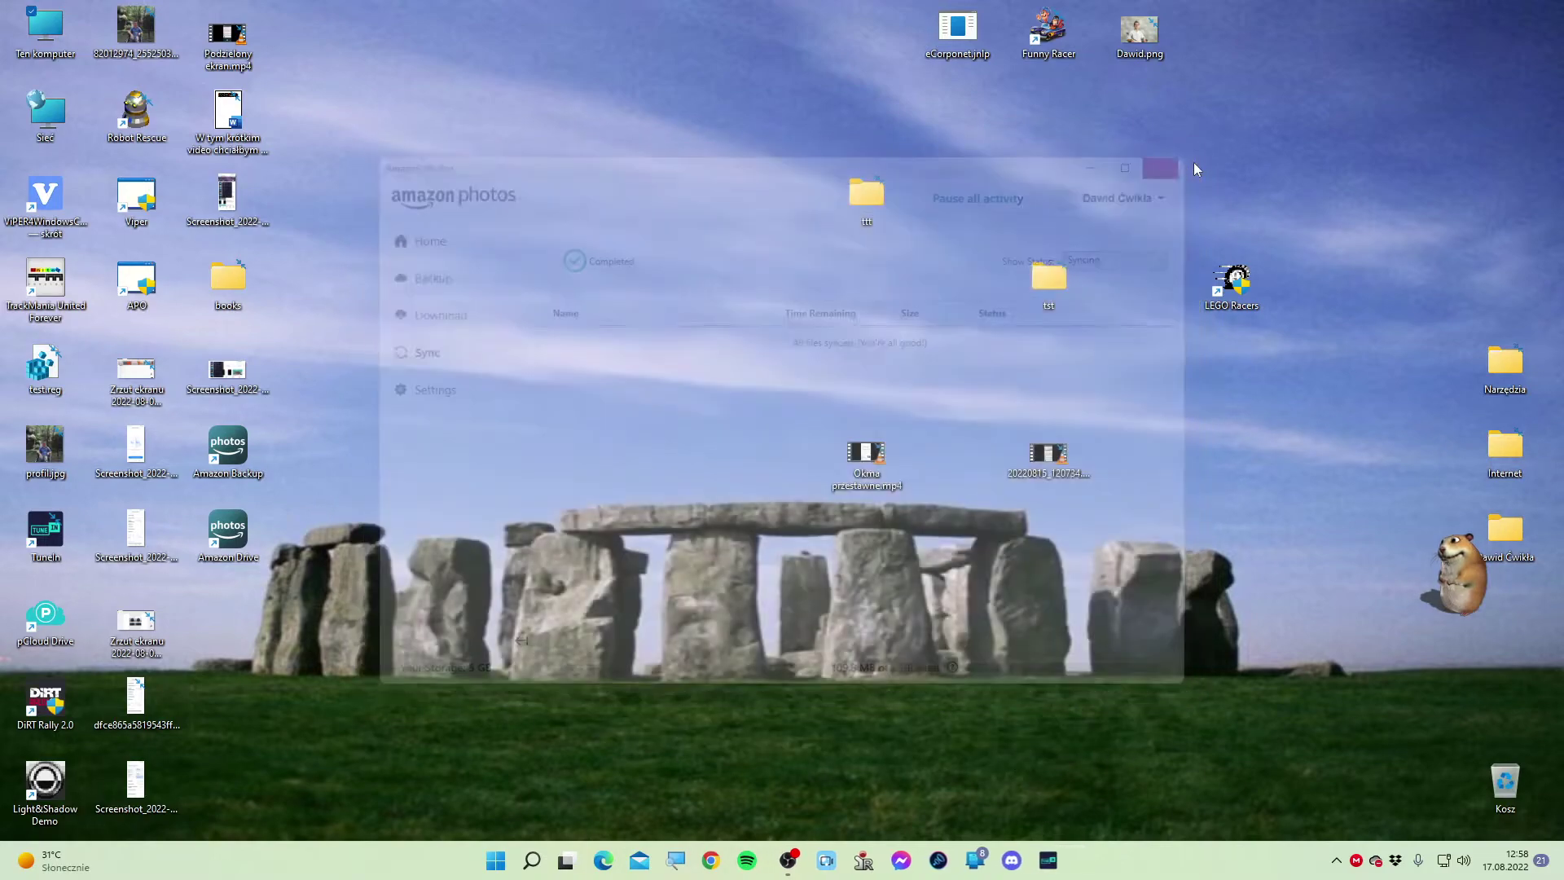
pyautogui.click(1356, 860)
pyautogui.click(1336, 860)
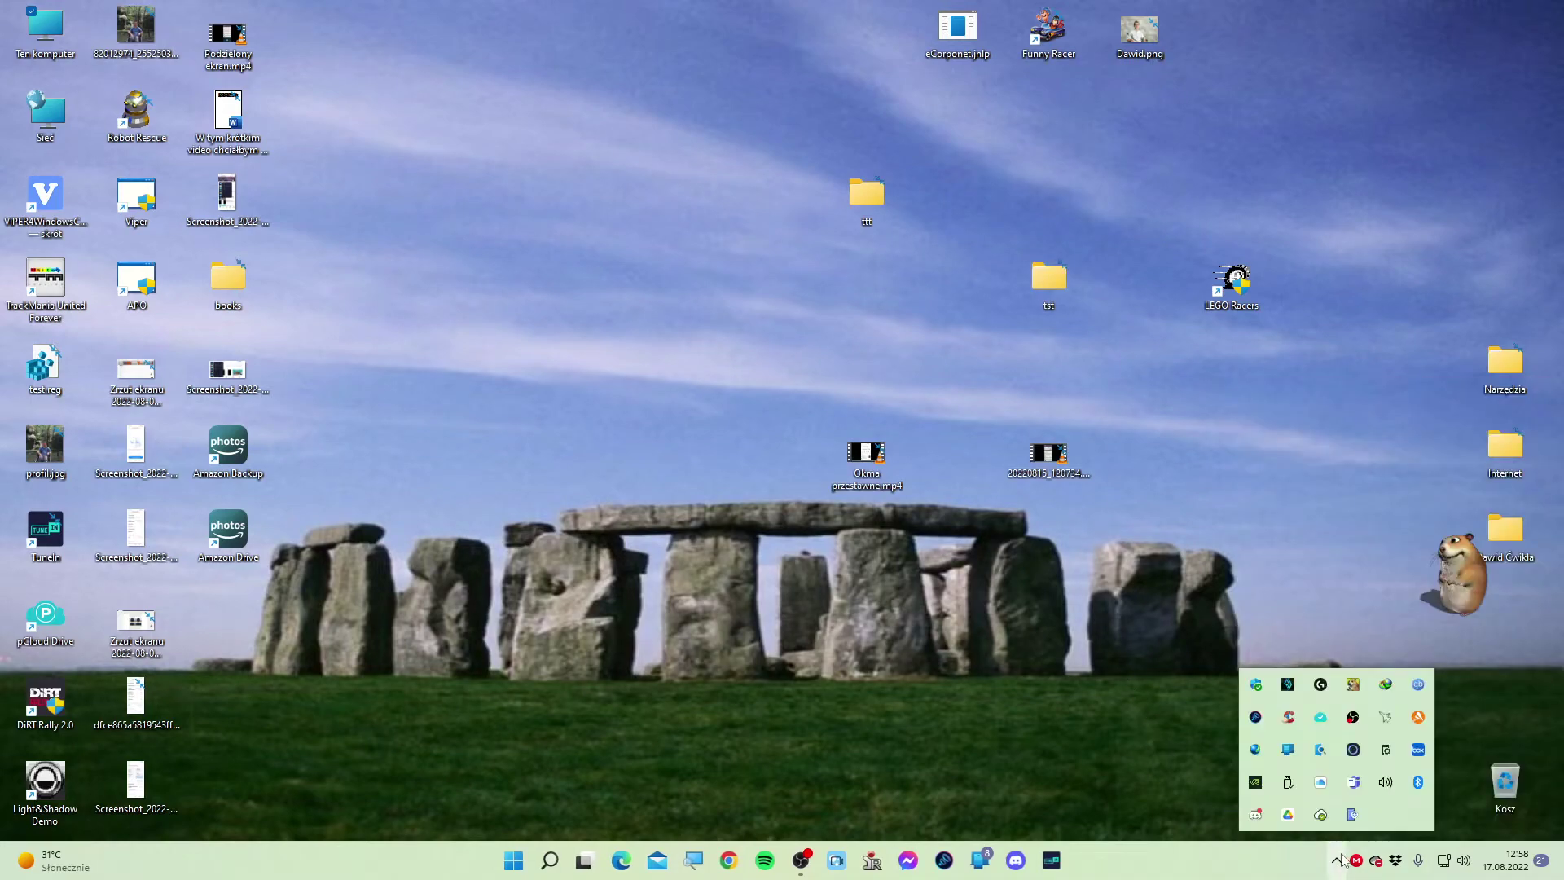
pyautogui.click(1290, 812)
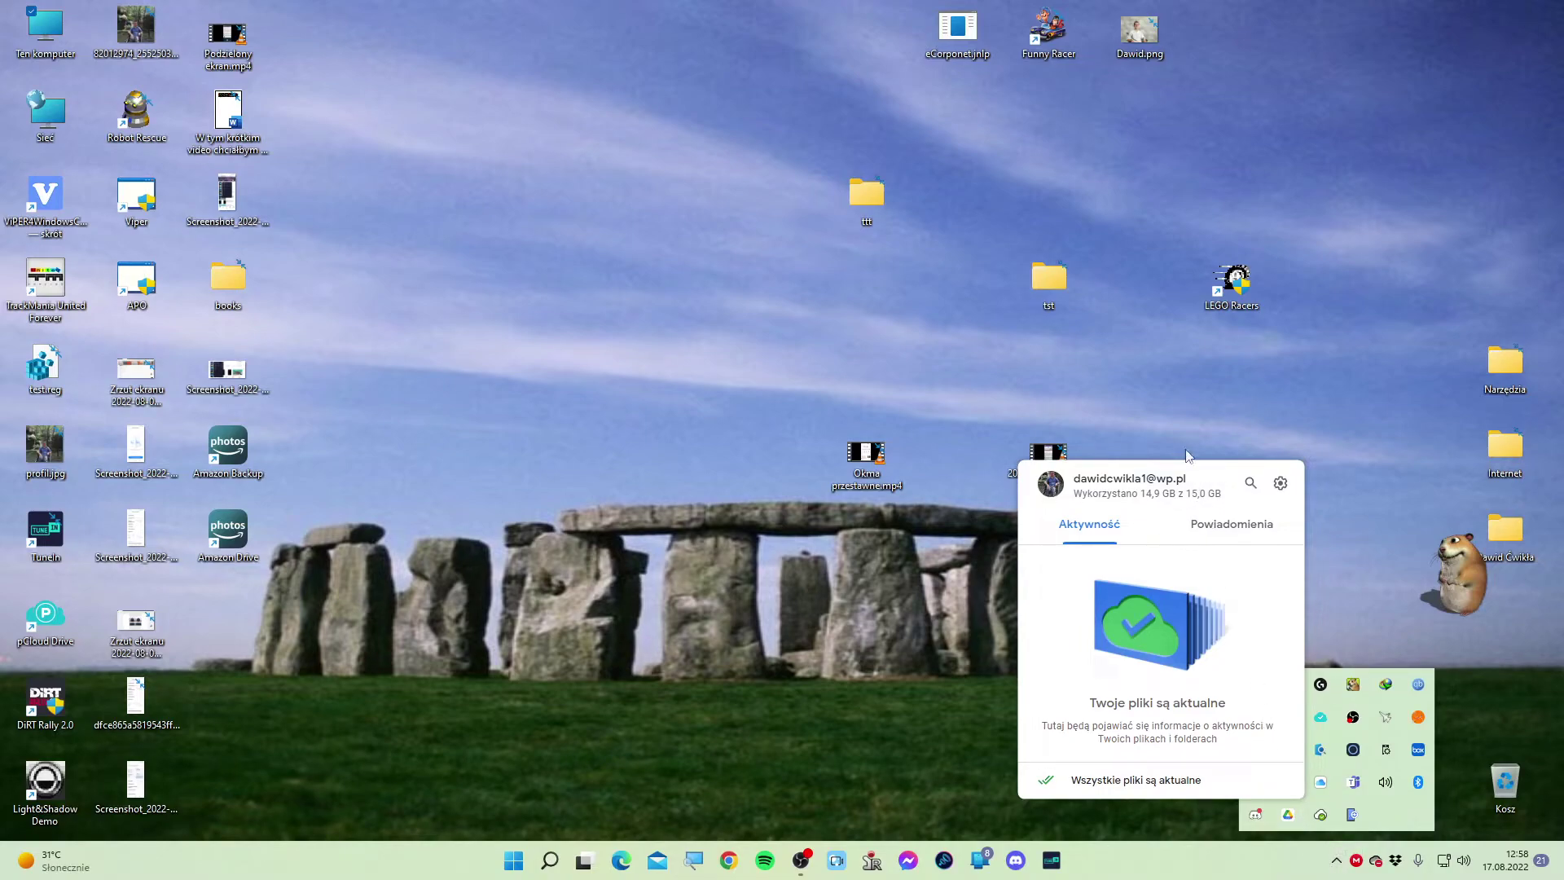
pyautogui.click(1280, 484)
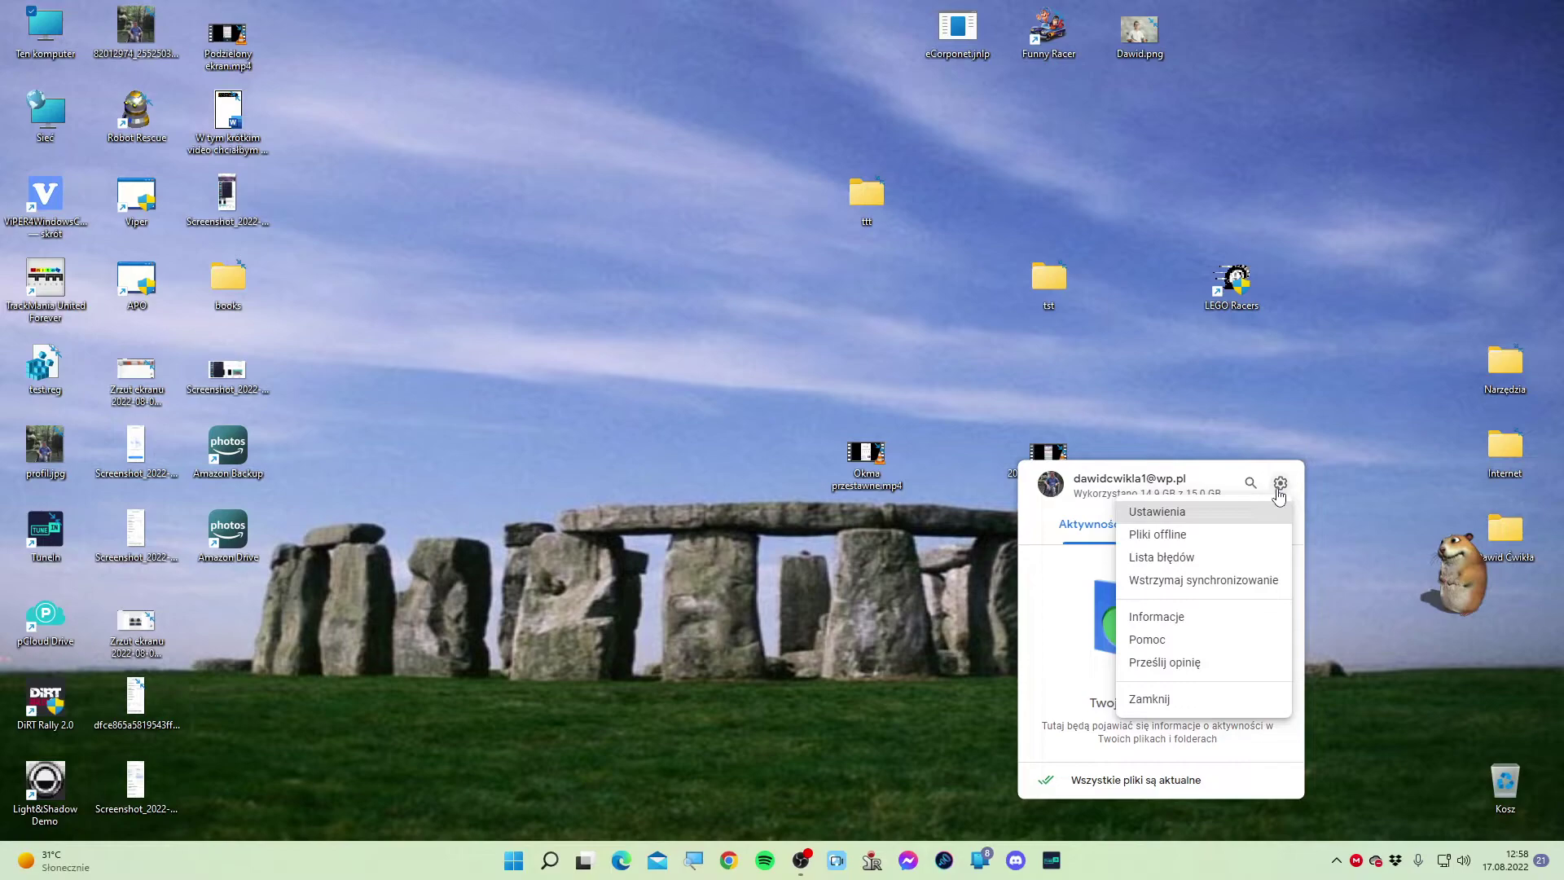
pyautogui.click(1191, 617)
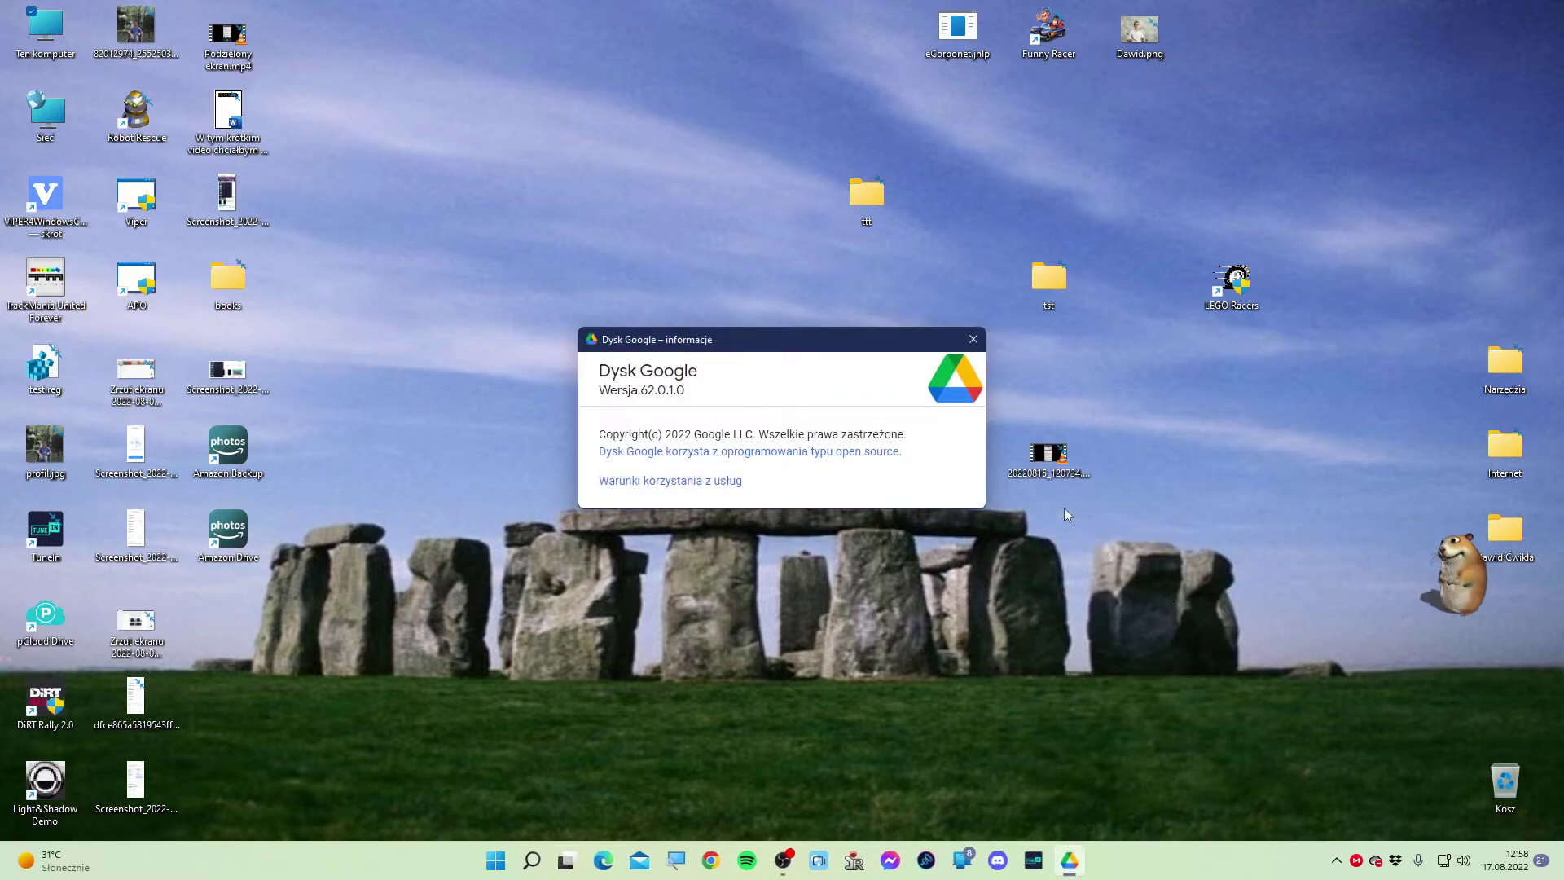
pyautogui.click(973, 339)
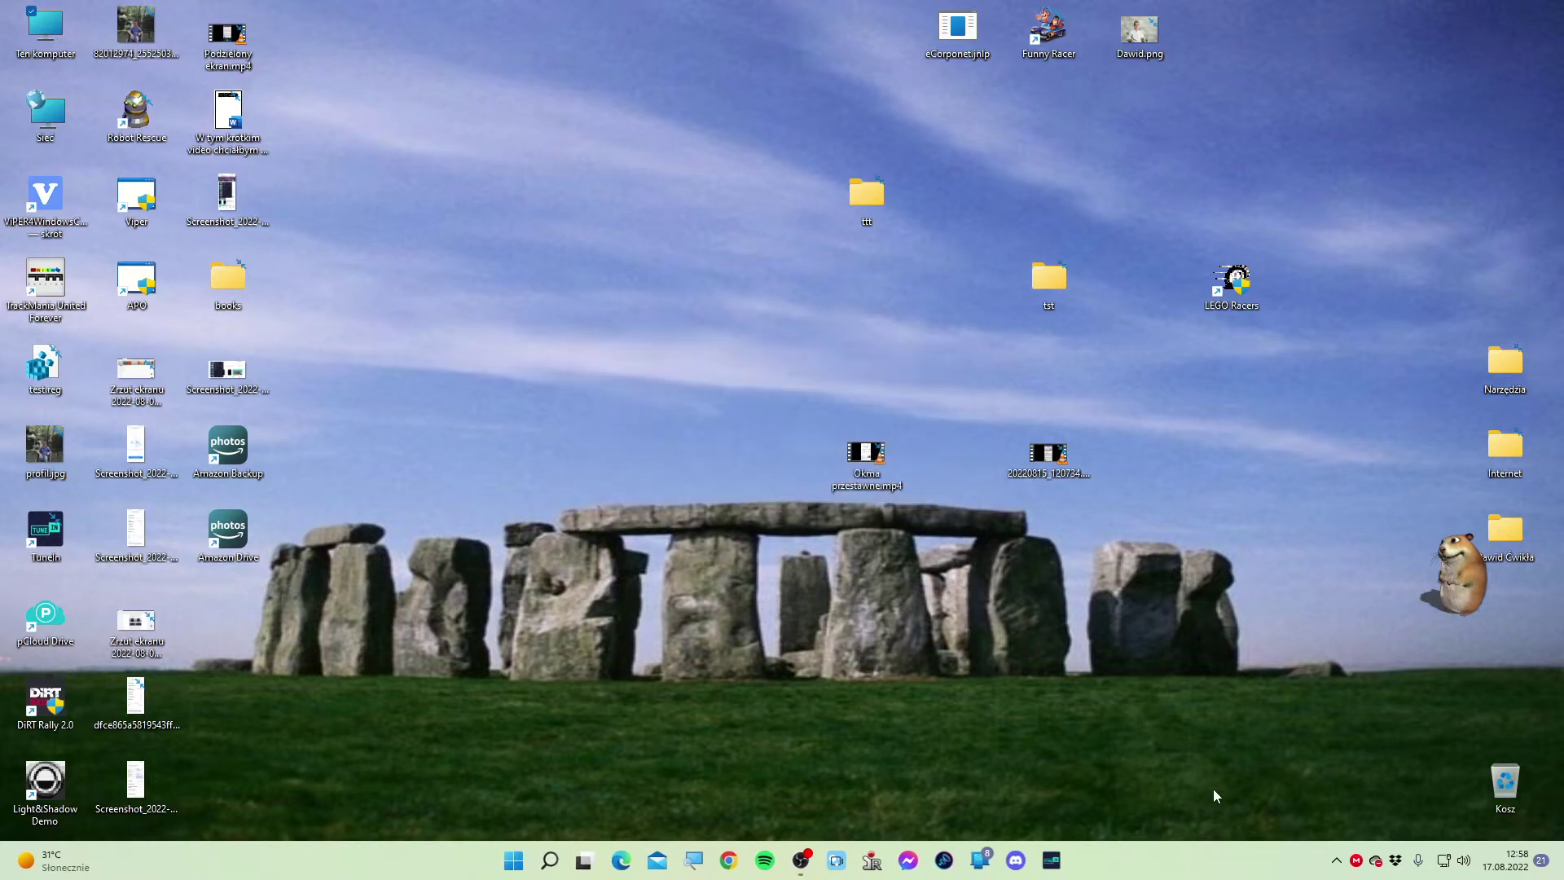
# Reopen the Amazon Photos main window from its background app, look through the home page, and close the window
pyautogui.click(1334, 861)
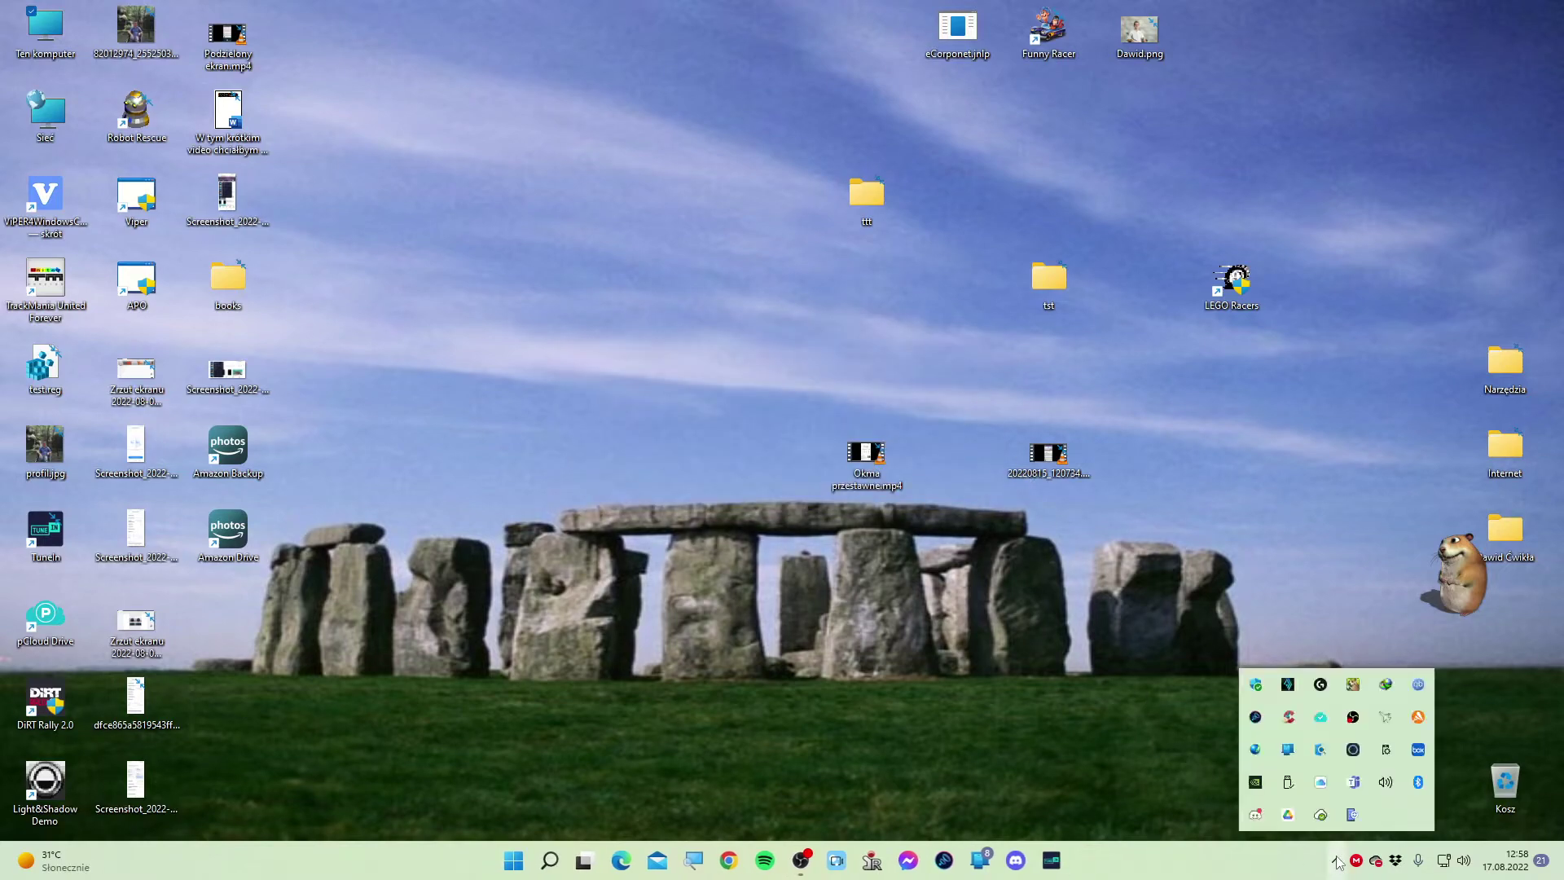
pyautogui.click(1320, 815)
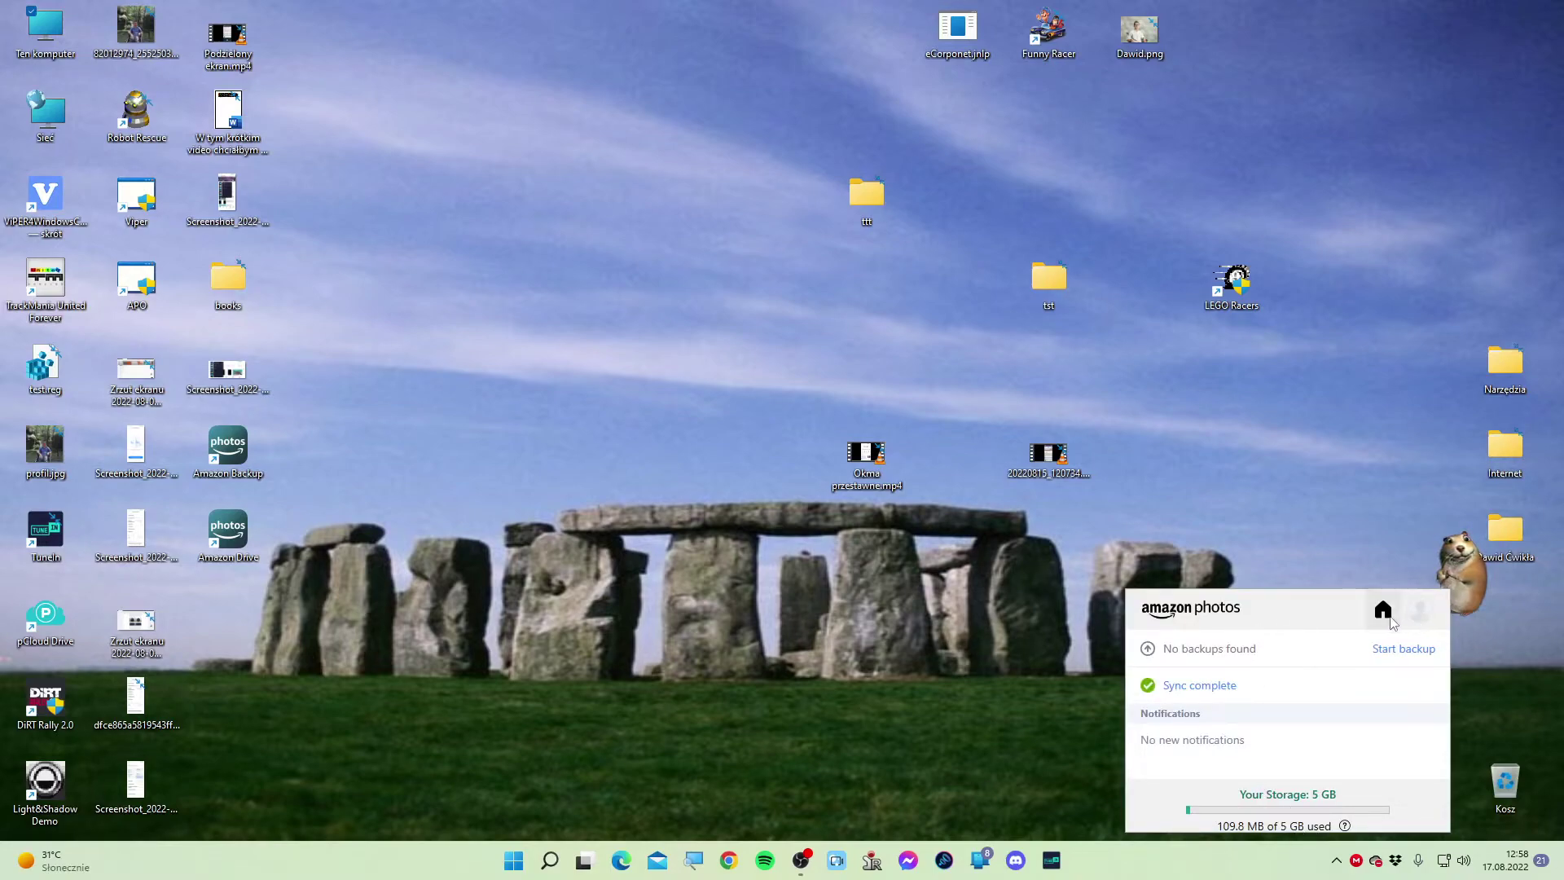
pyautogui.click(1383, 611)
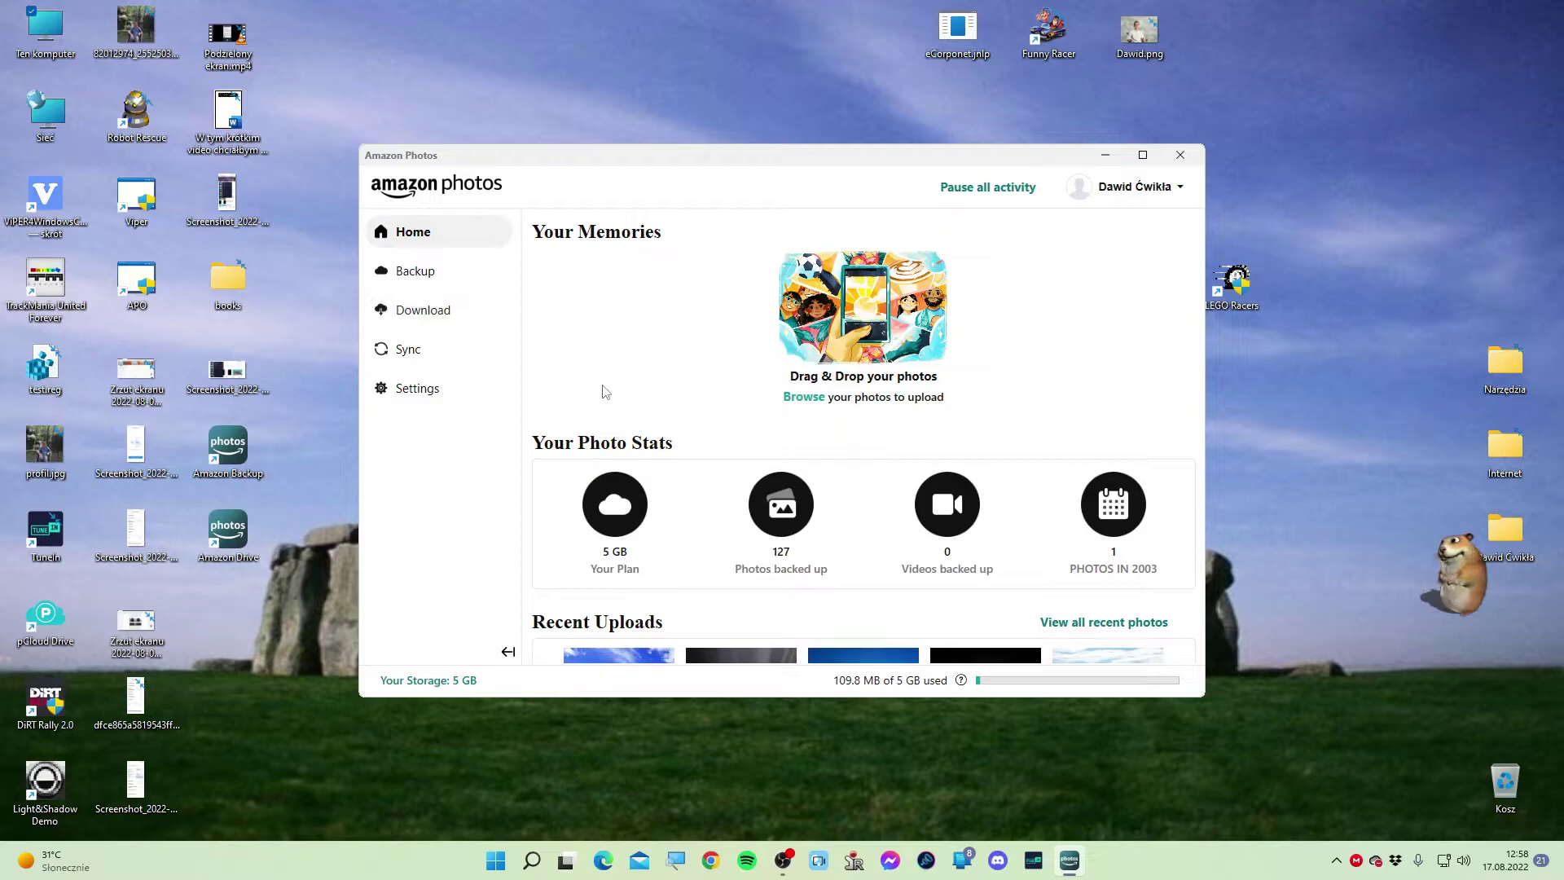
pyautogui.scroll(-2, 674, 506)
pyautogui.scroll(2, 678, 508)
pyautogui.scroll(-2, 679, 508)
pyautogui.scroll(2, 679, 508)
pyautogui.click(1180, 155)
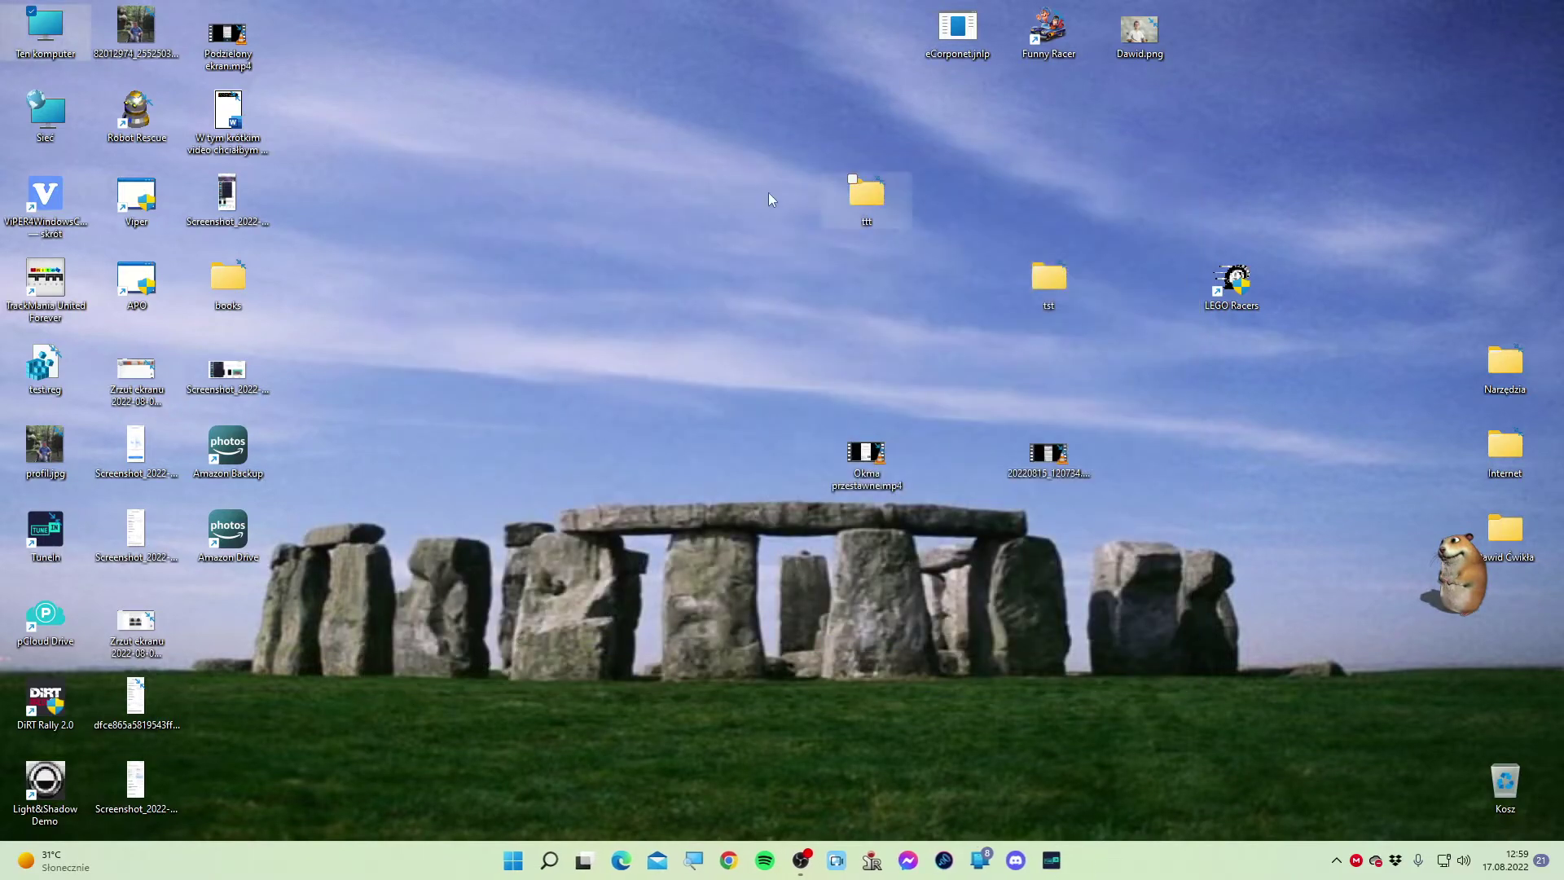
# Open the Amazon Drive folder on local disk D: in File Explorer
pyautogui.doubleClick(44, 31)
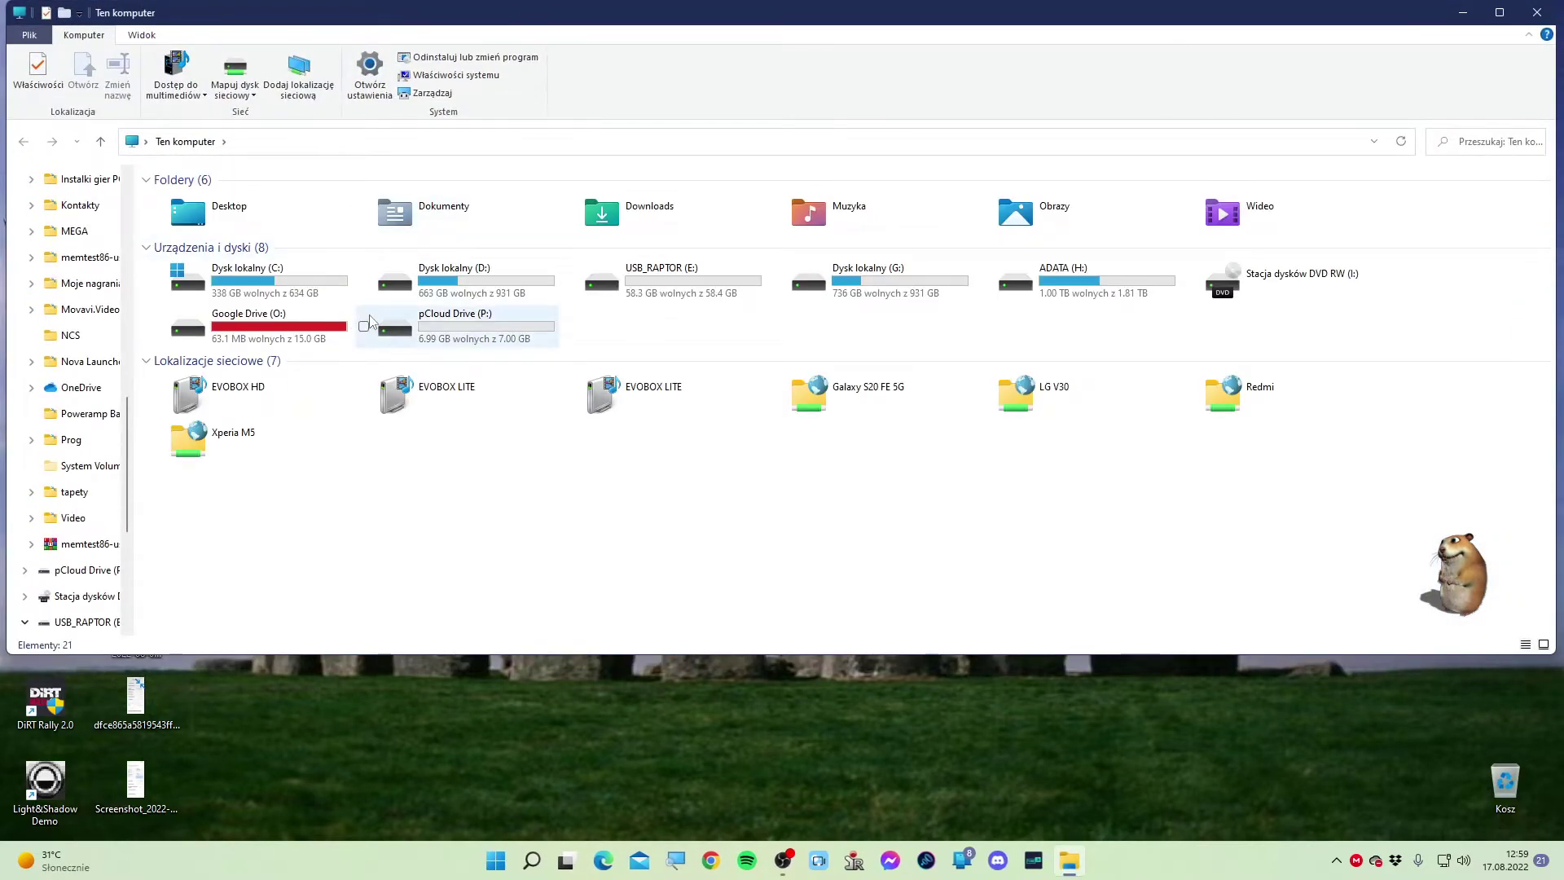
pyautogui.doubleClick(450, 289)
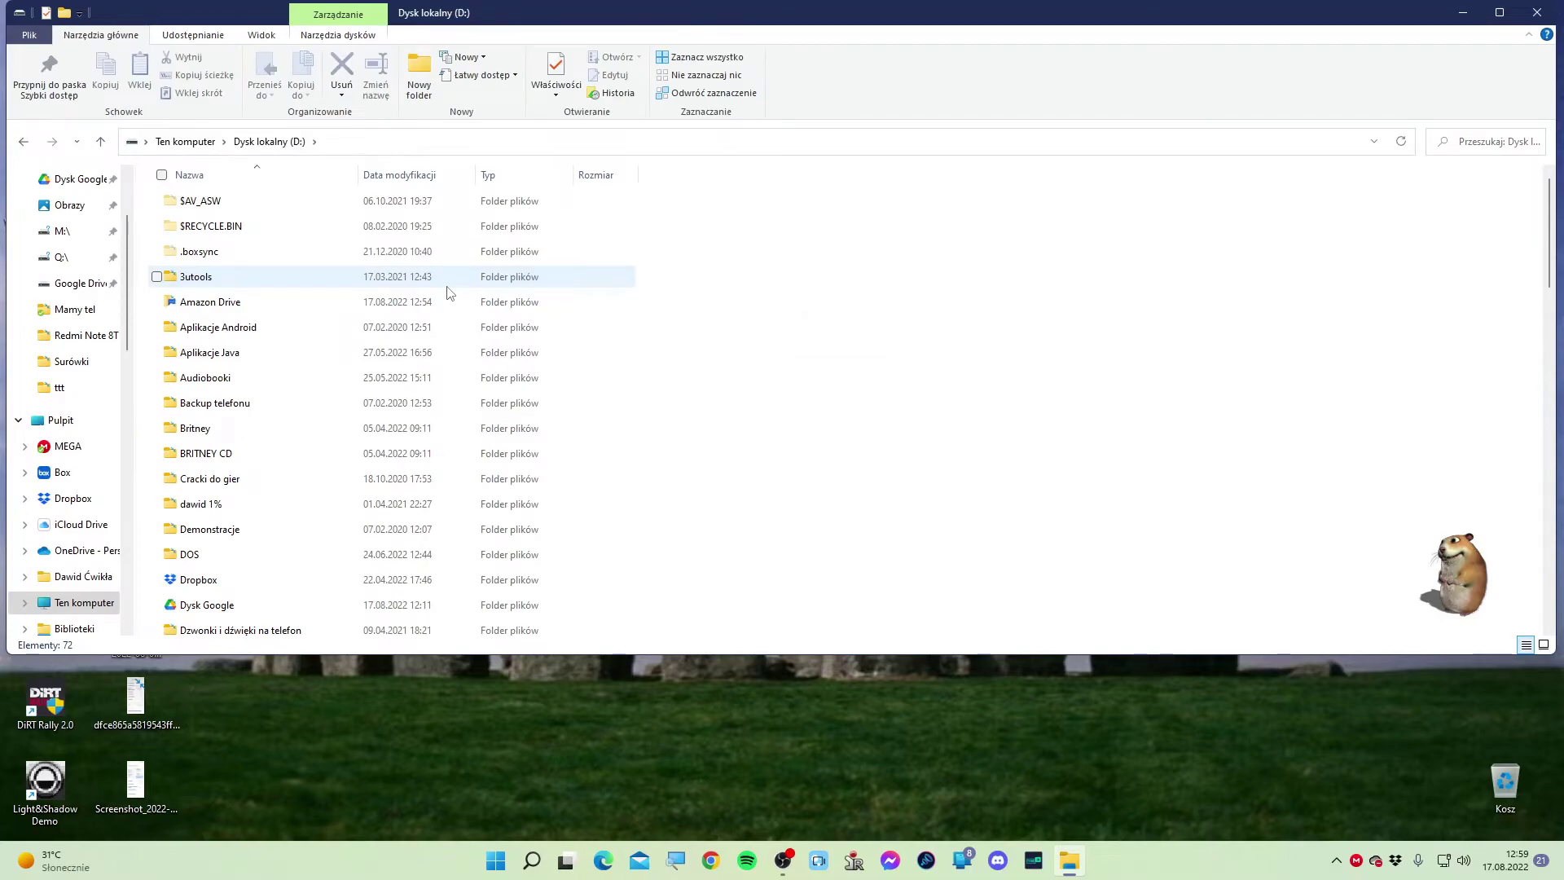
pyautogui.doubleClick(325, 301)
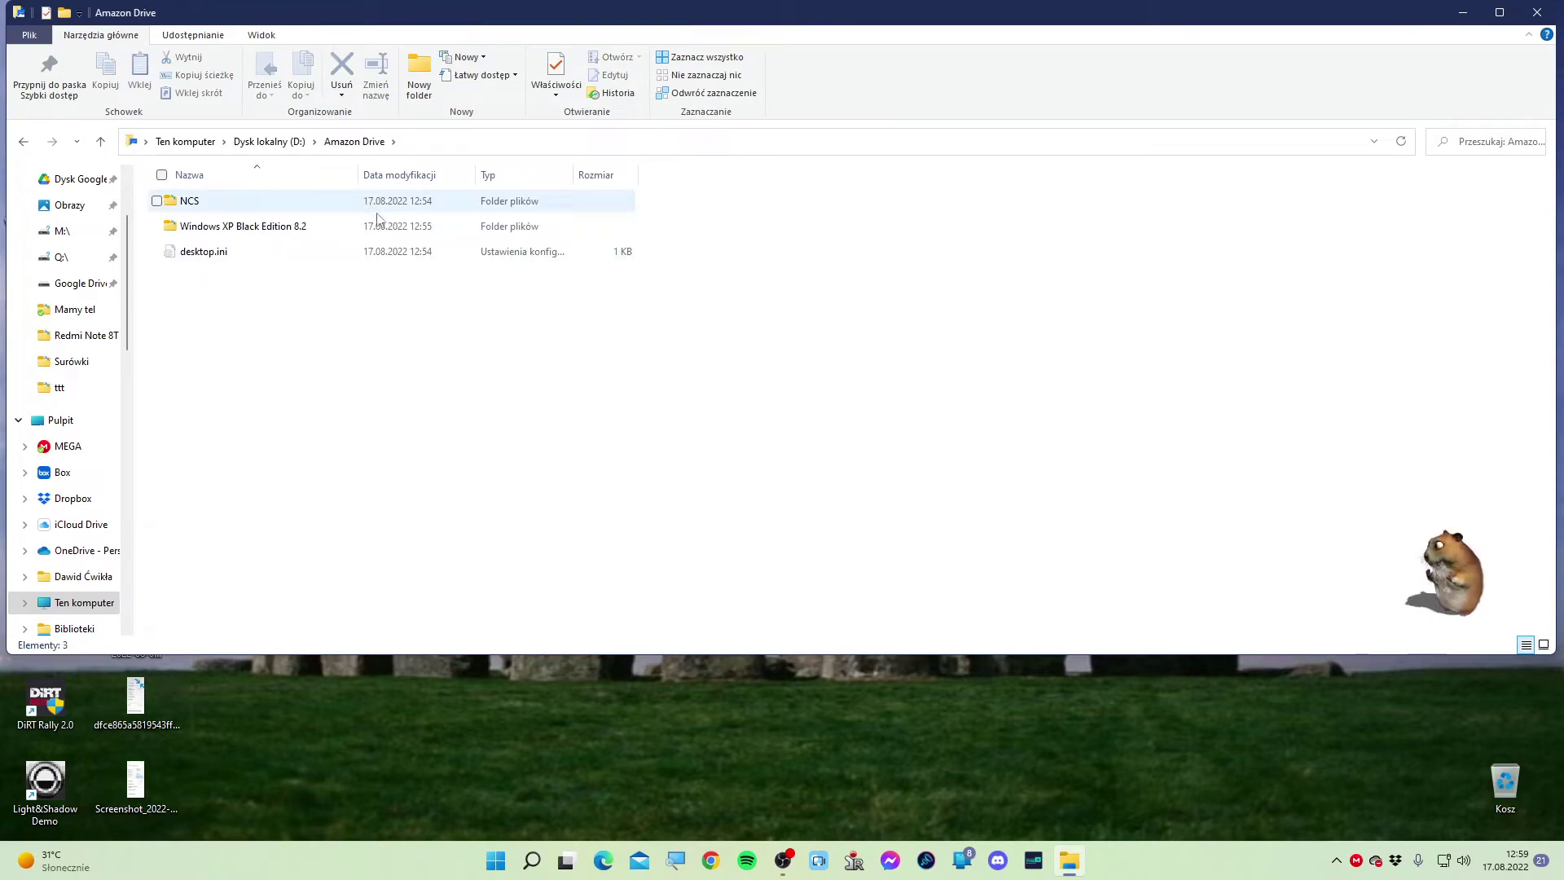
pyautogui.click(403, 255)
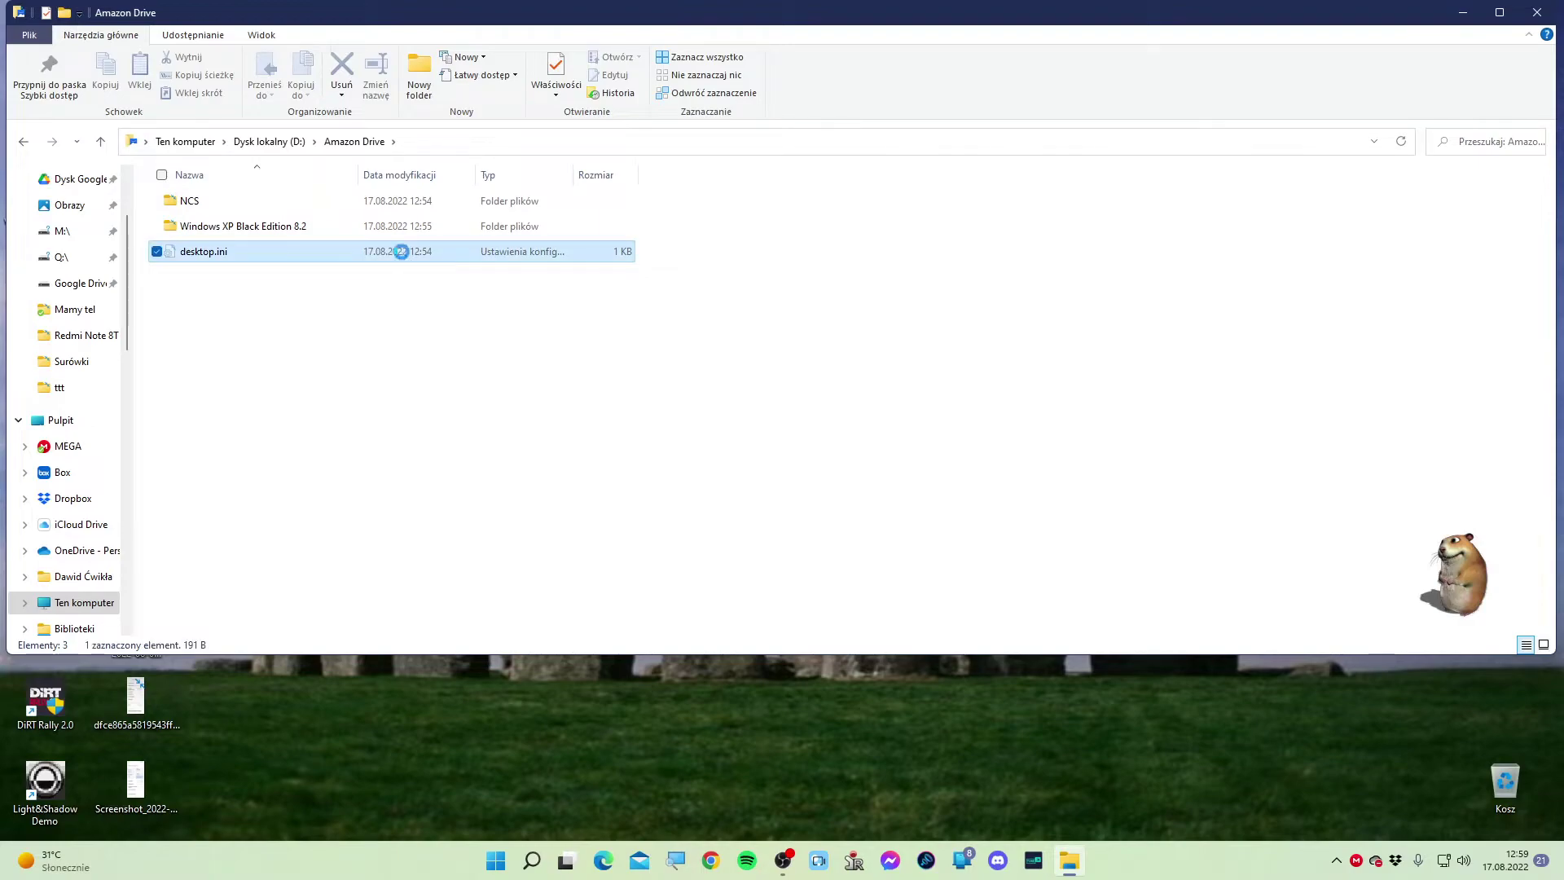
pyautogui.click(415, 309)
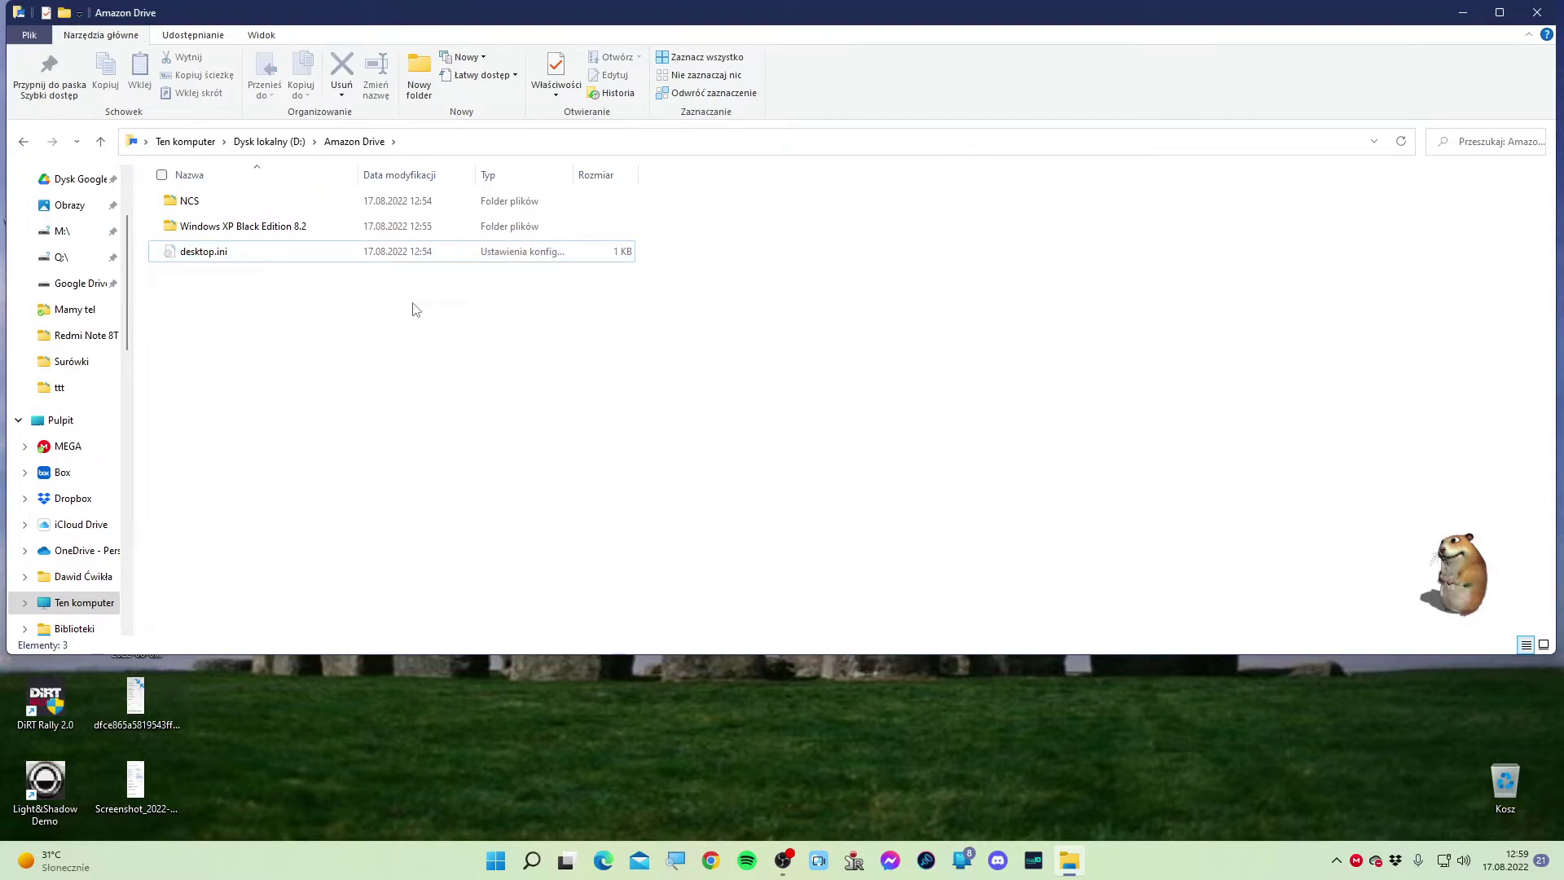
# Create a new folder named YouTube inside the Amazon Drive folder
pyautogui.rightClick(413, 309)
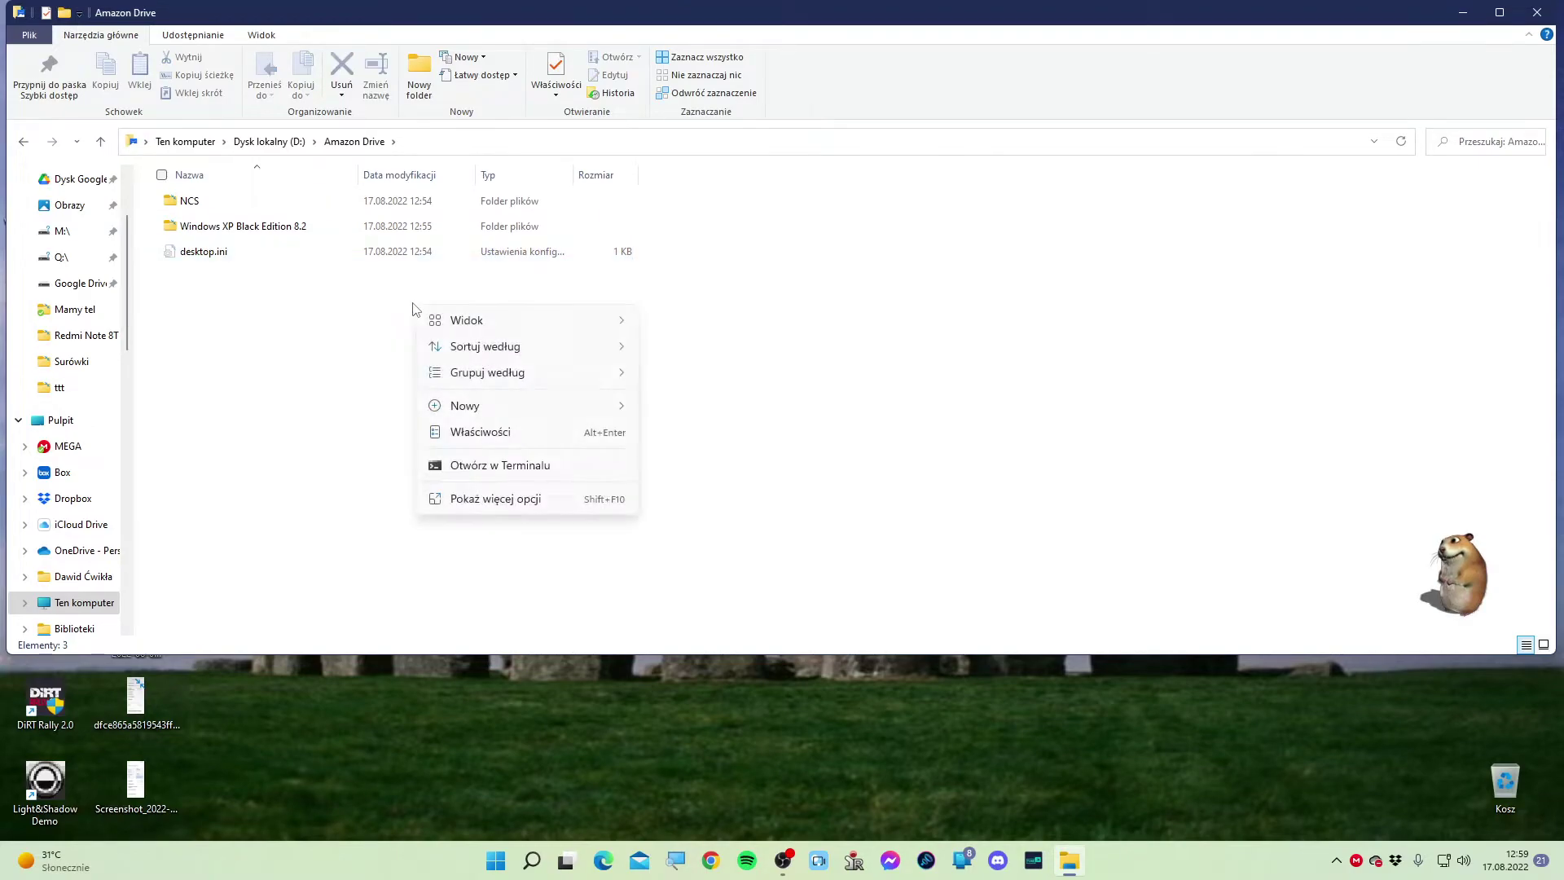
pyautogui.click(569, 499)
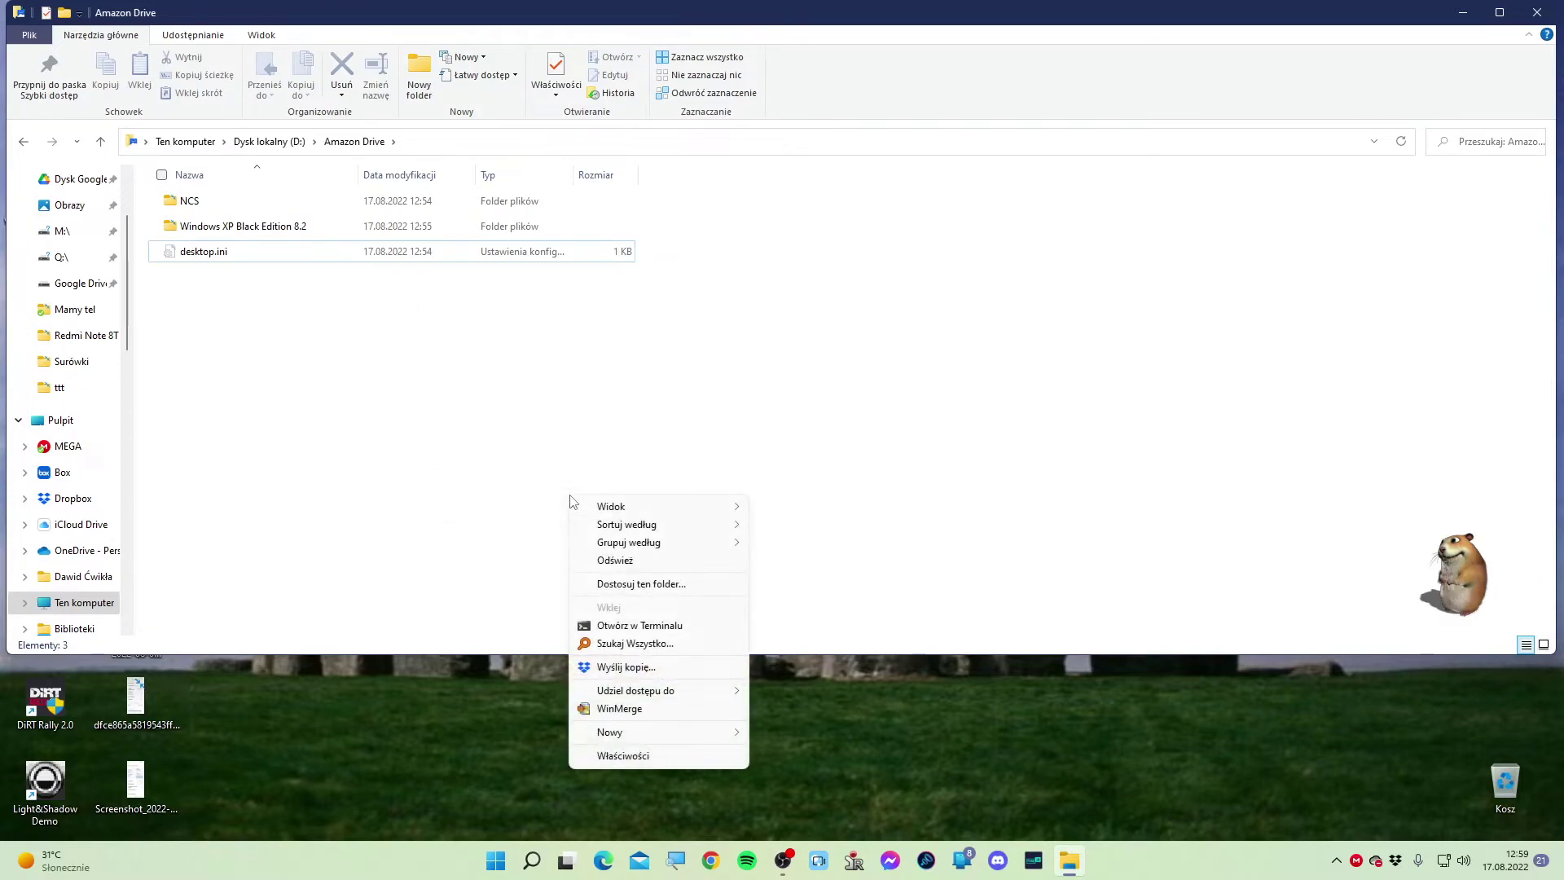
pyautogui.moveTo(660, 730)
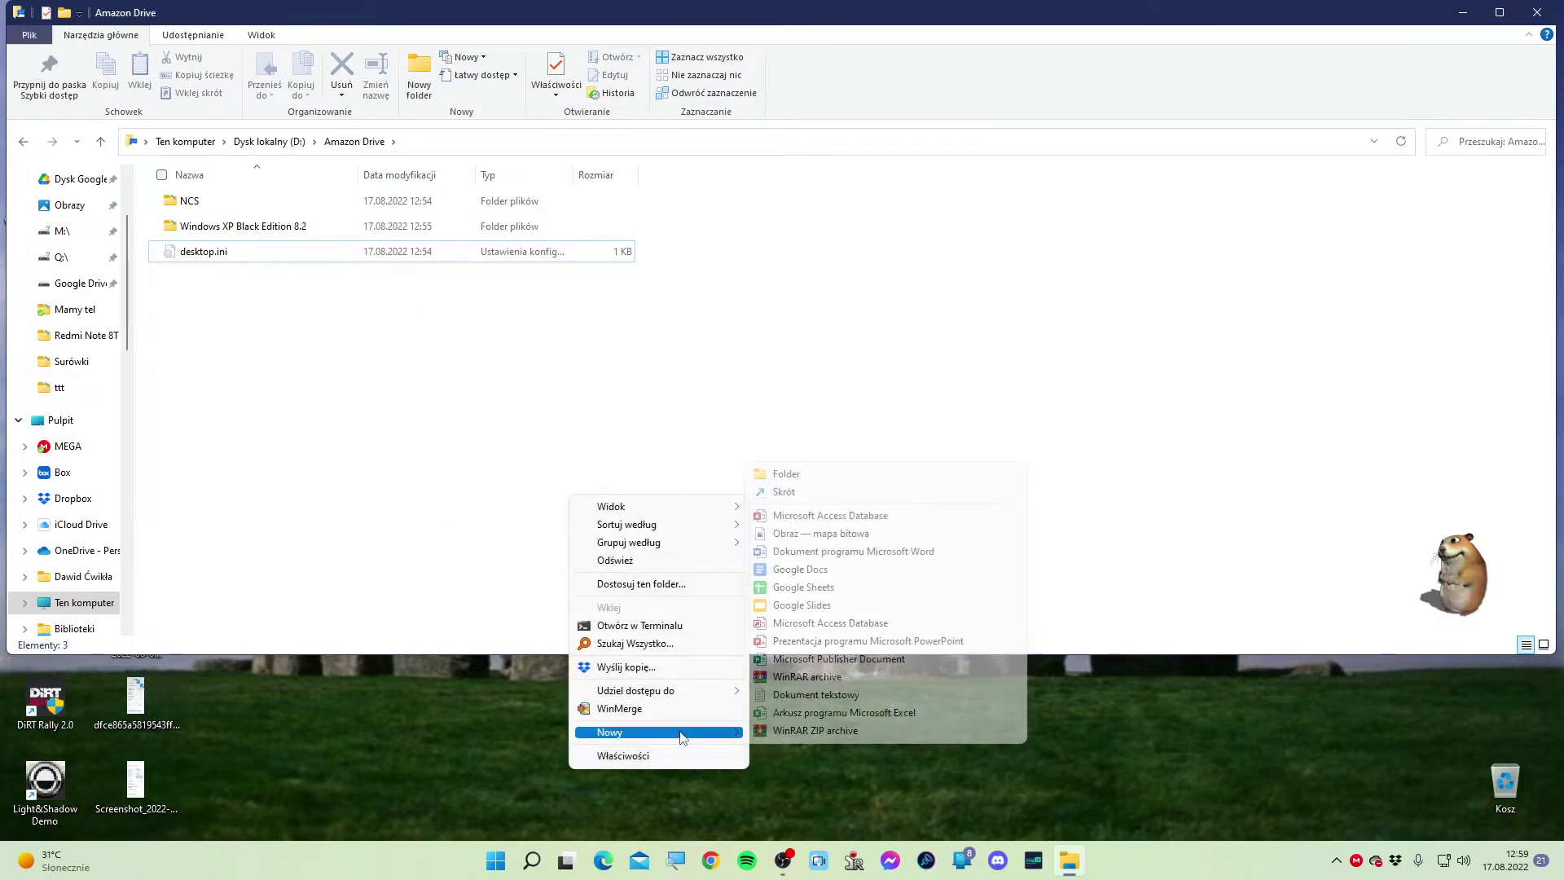
pyautogui.click(856, 475)
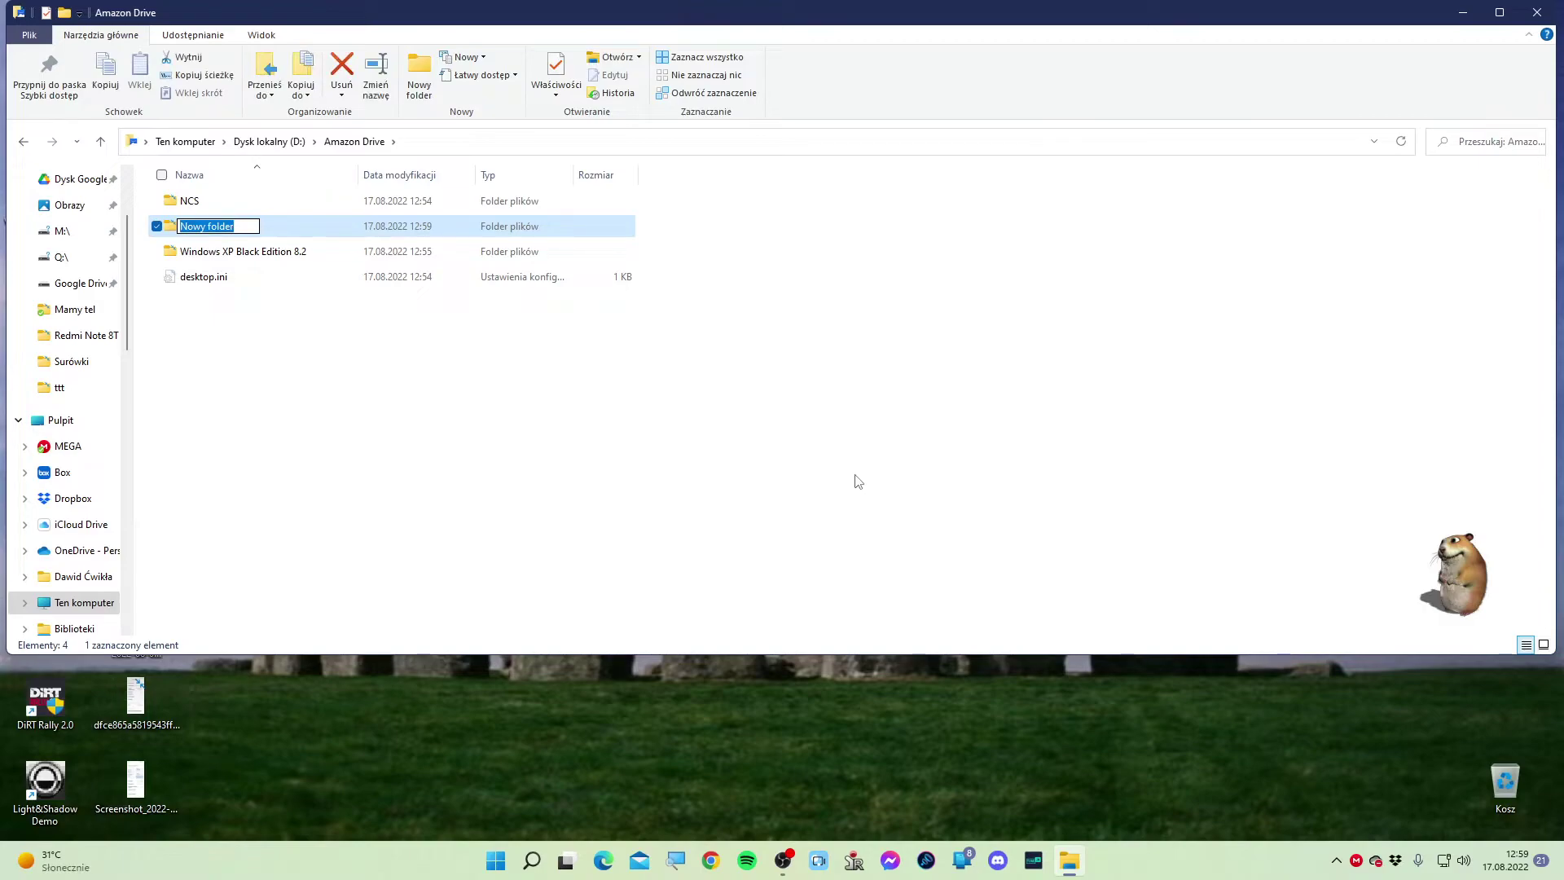
pyautogui.write('YouTube')
pyautogui.press('Return')
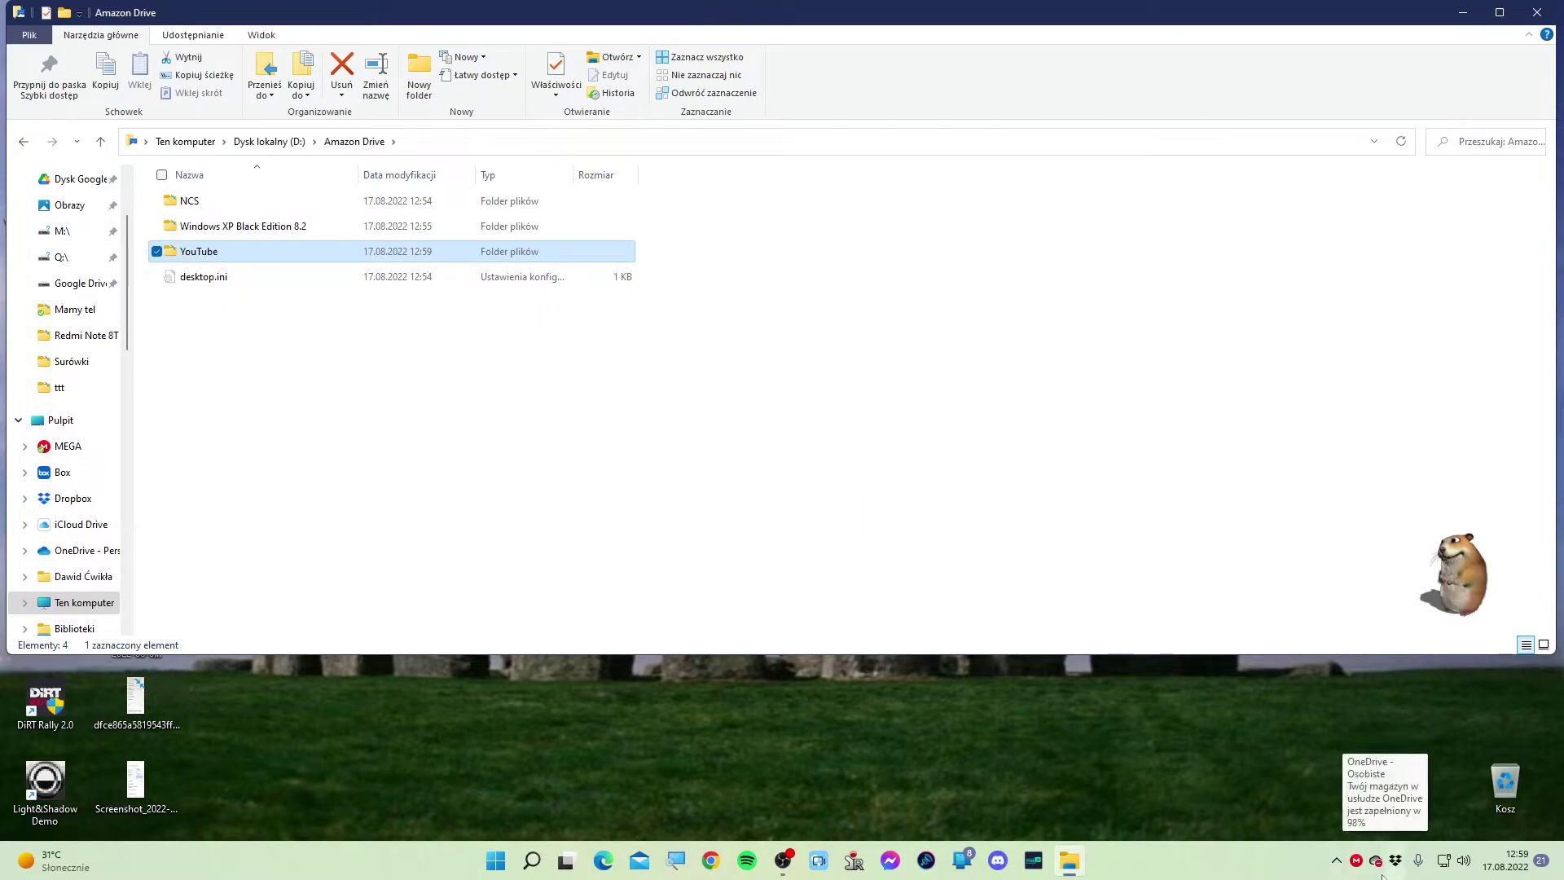
# Check the sync status of the Amazon Drive folder in the Amazon Photos background app
pyautogui.click(1336, 860)
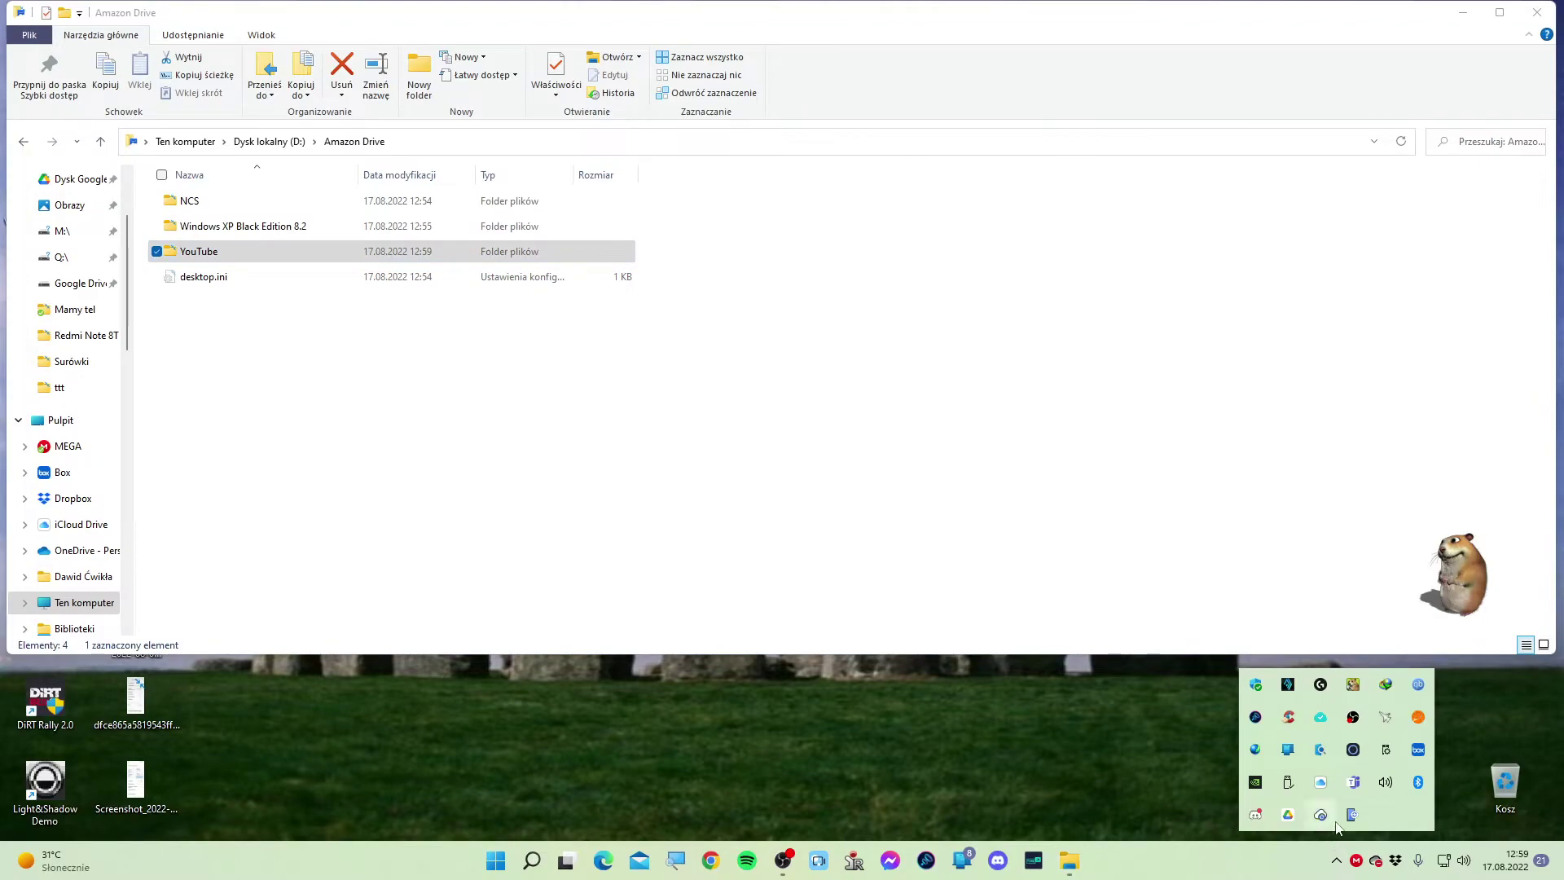
pyautogui.click(1340, 827)
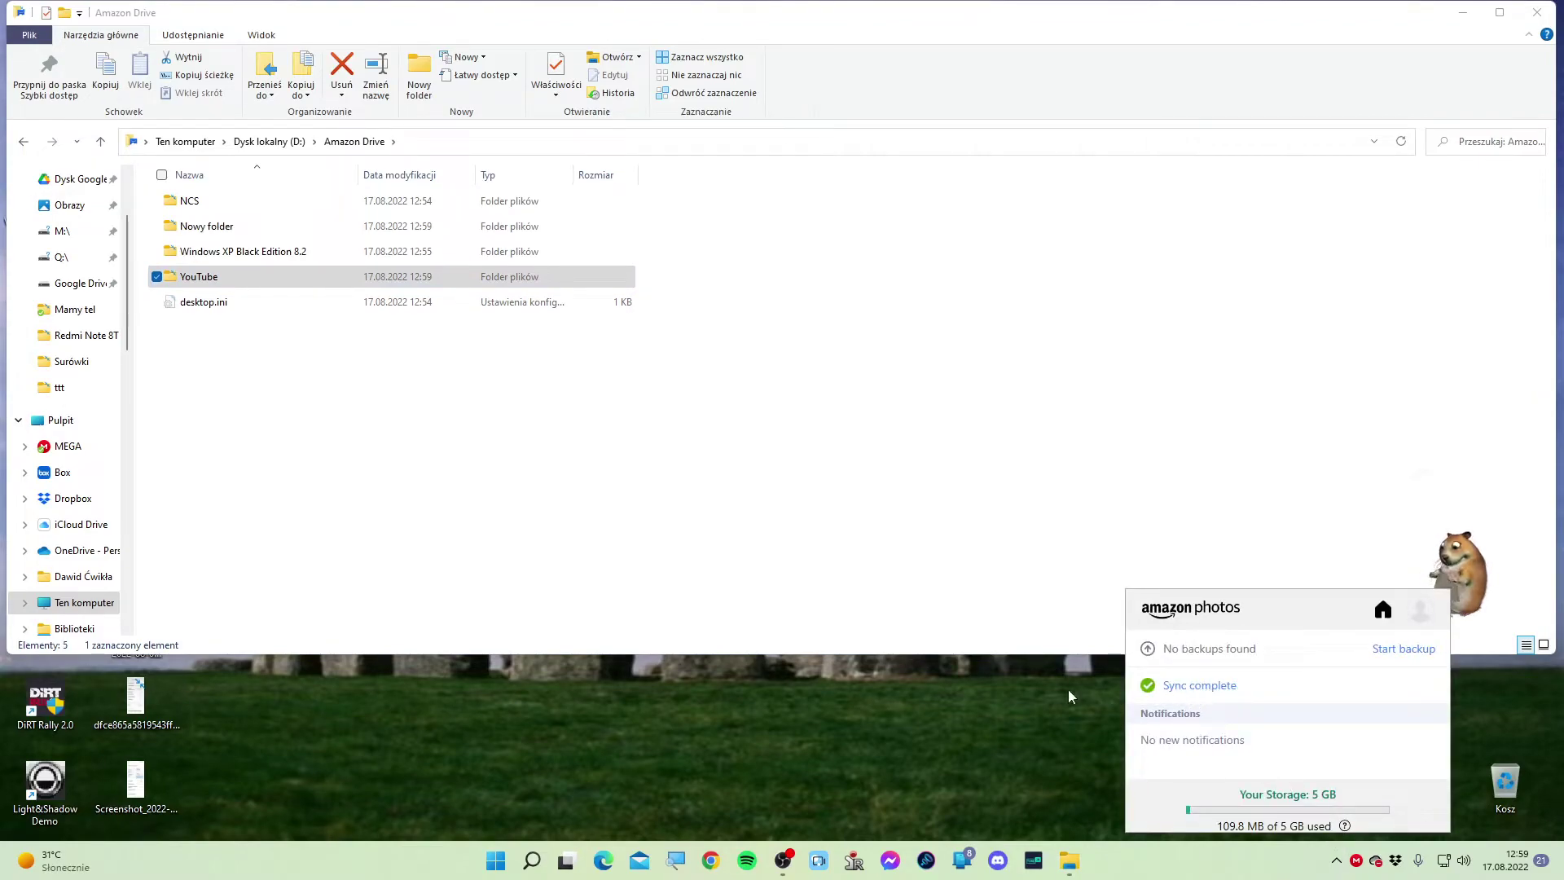
pyautogui.click(603, 860)
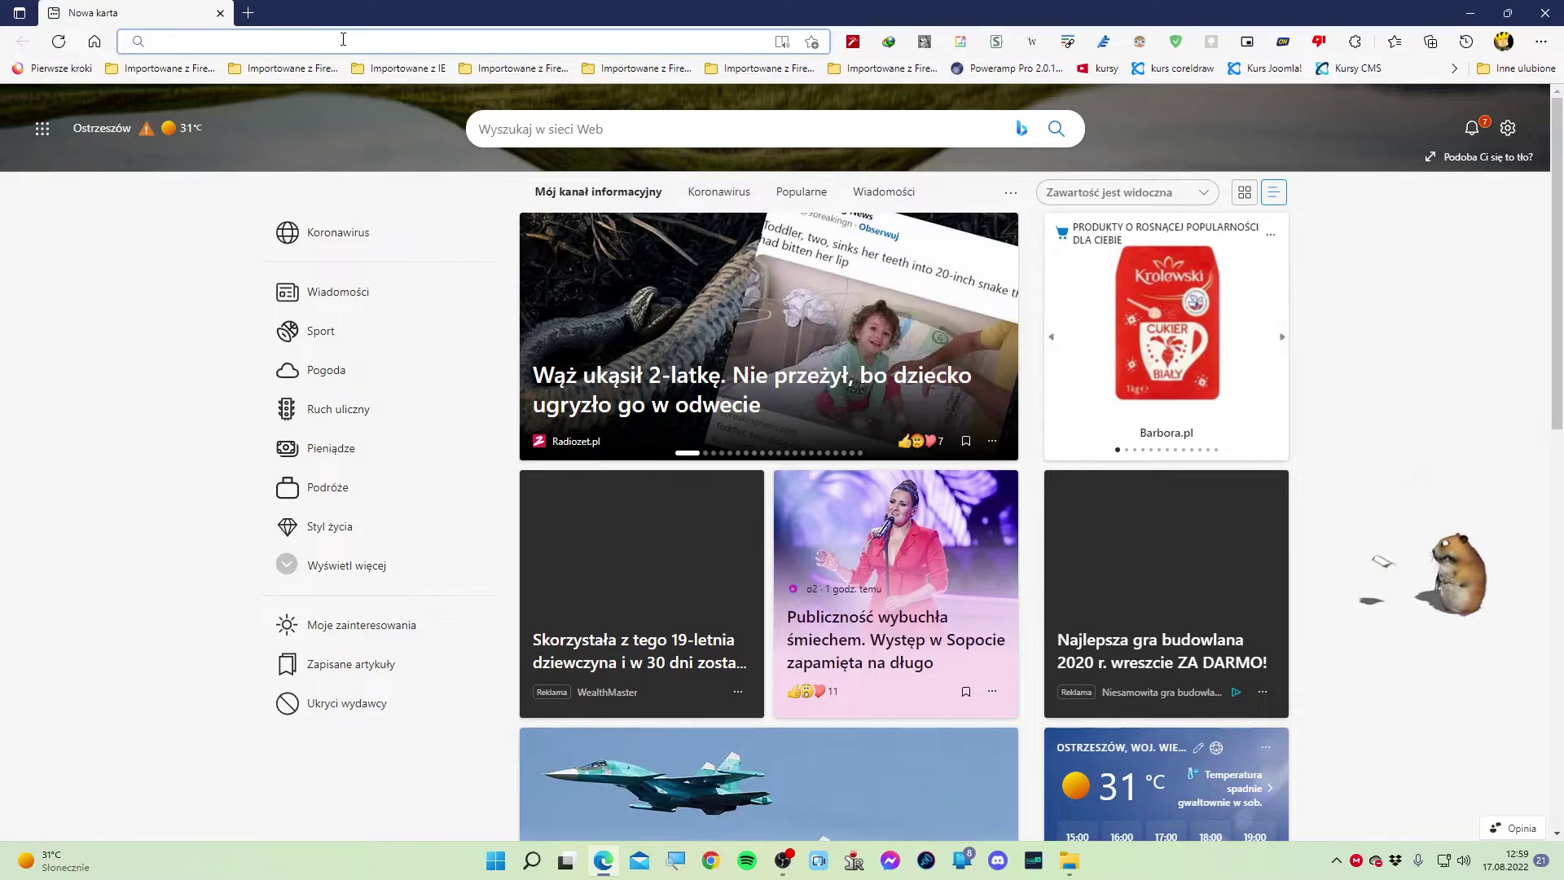
pyautogui.write('www.amazon.com/')
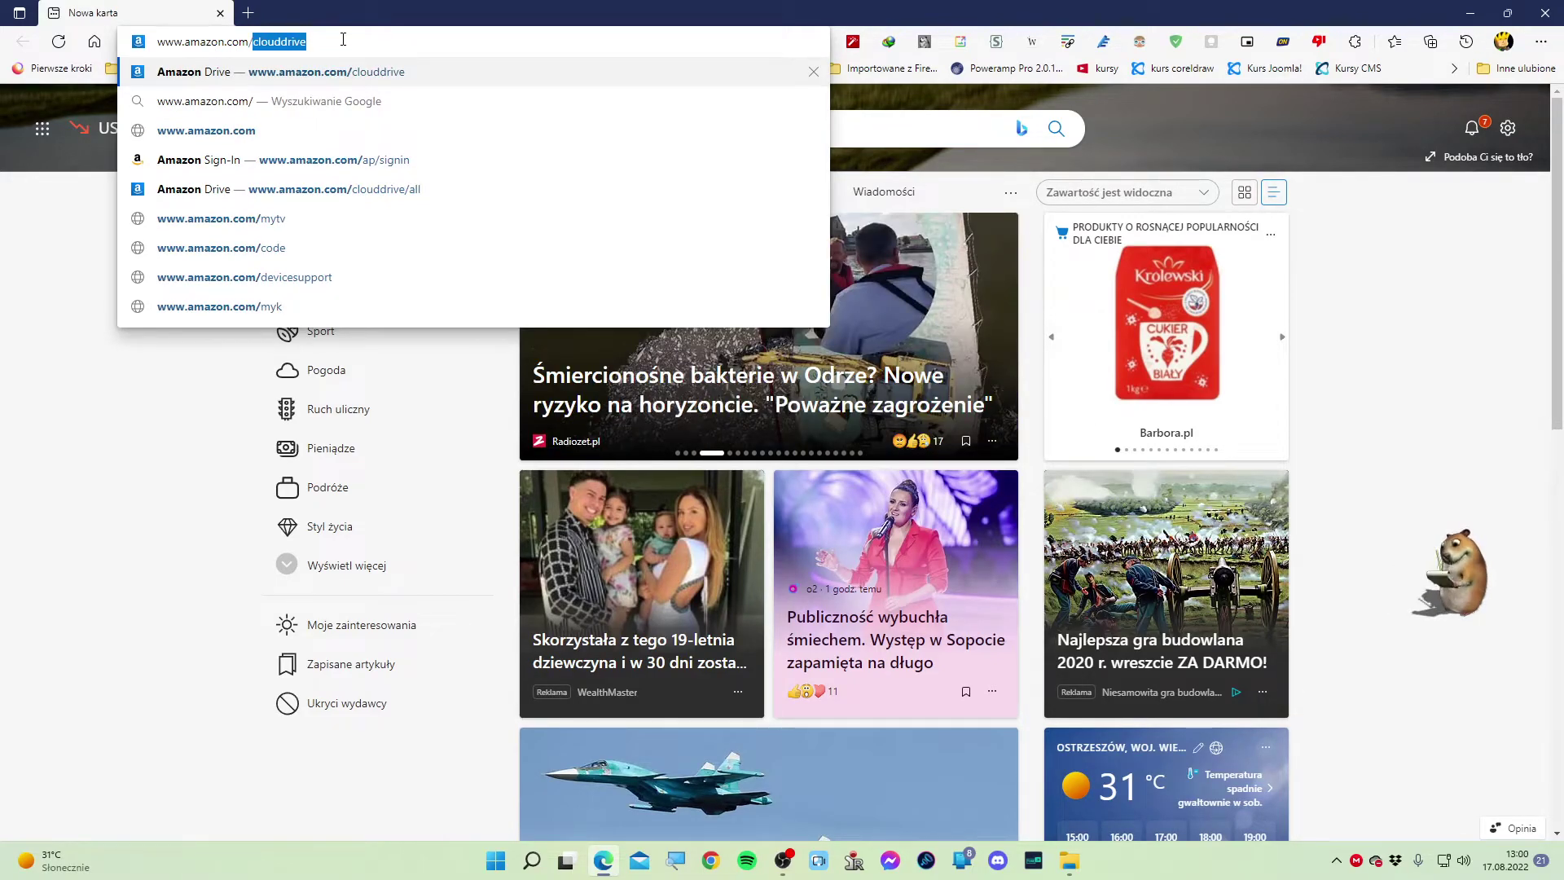
pyautogui.write('cl')
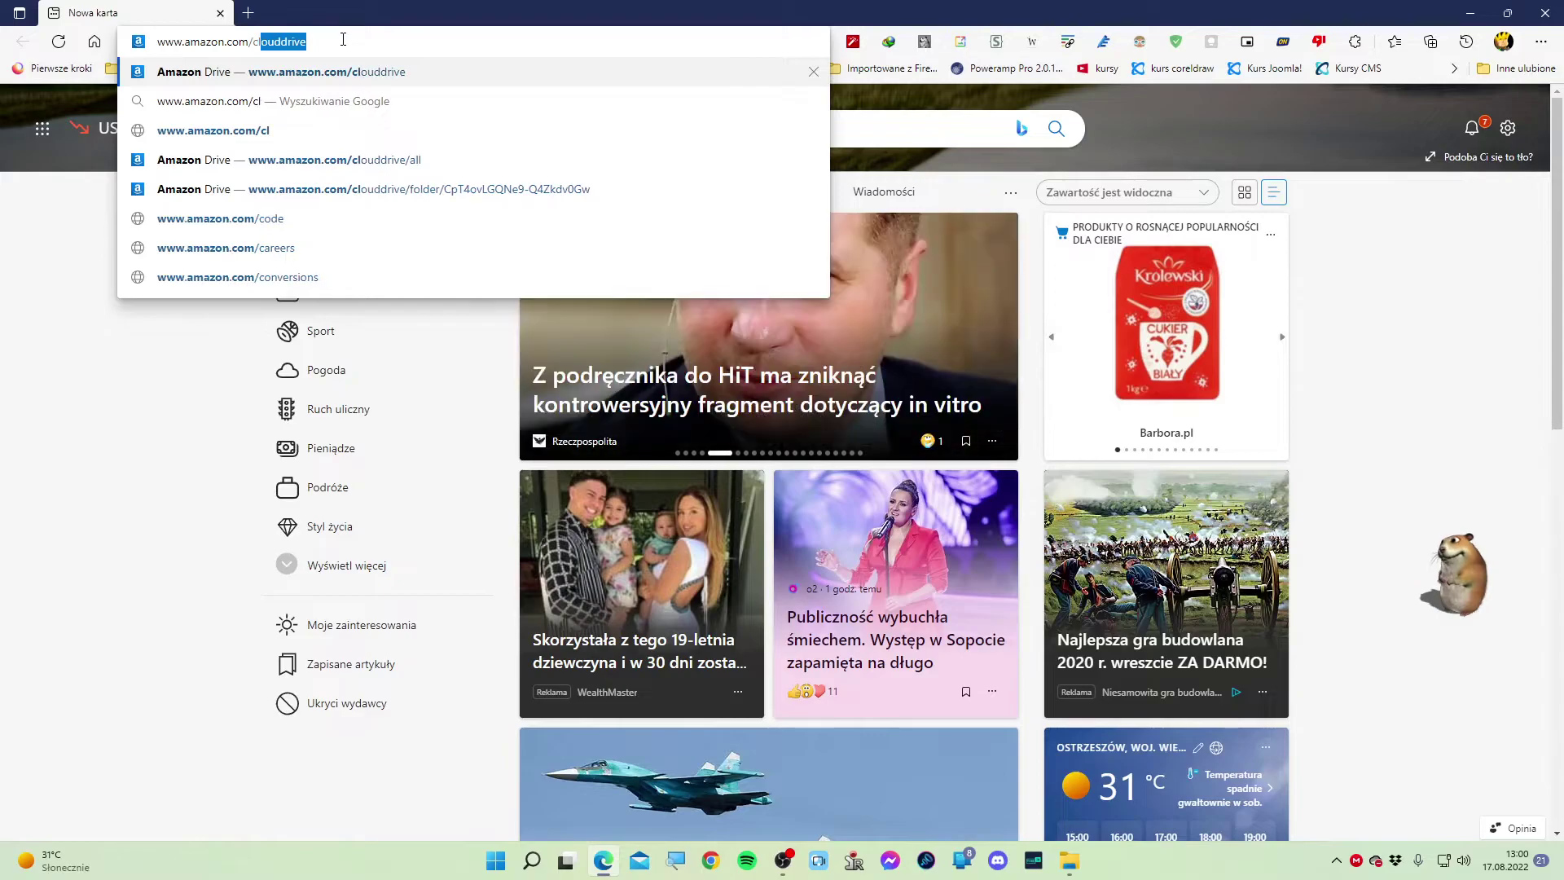
pyautogui.write('ouddrdive')
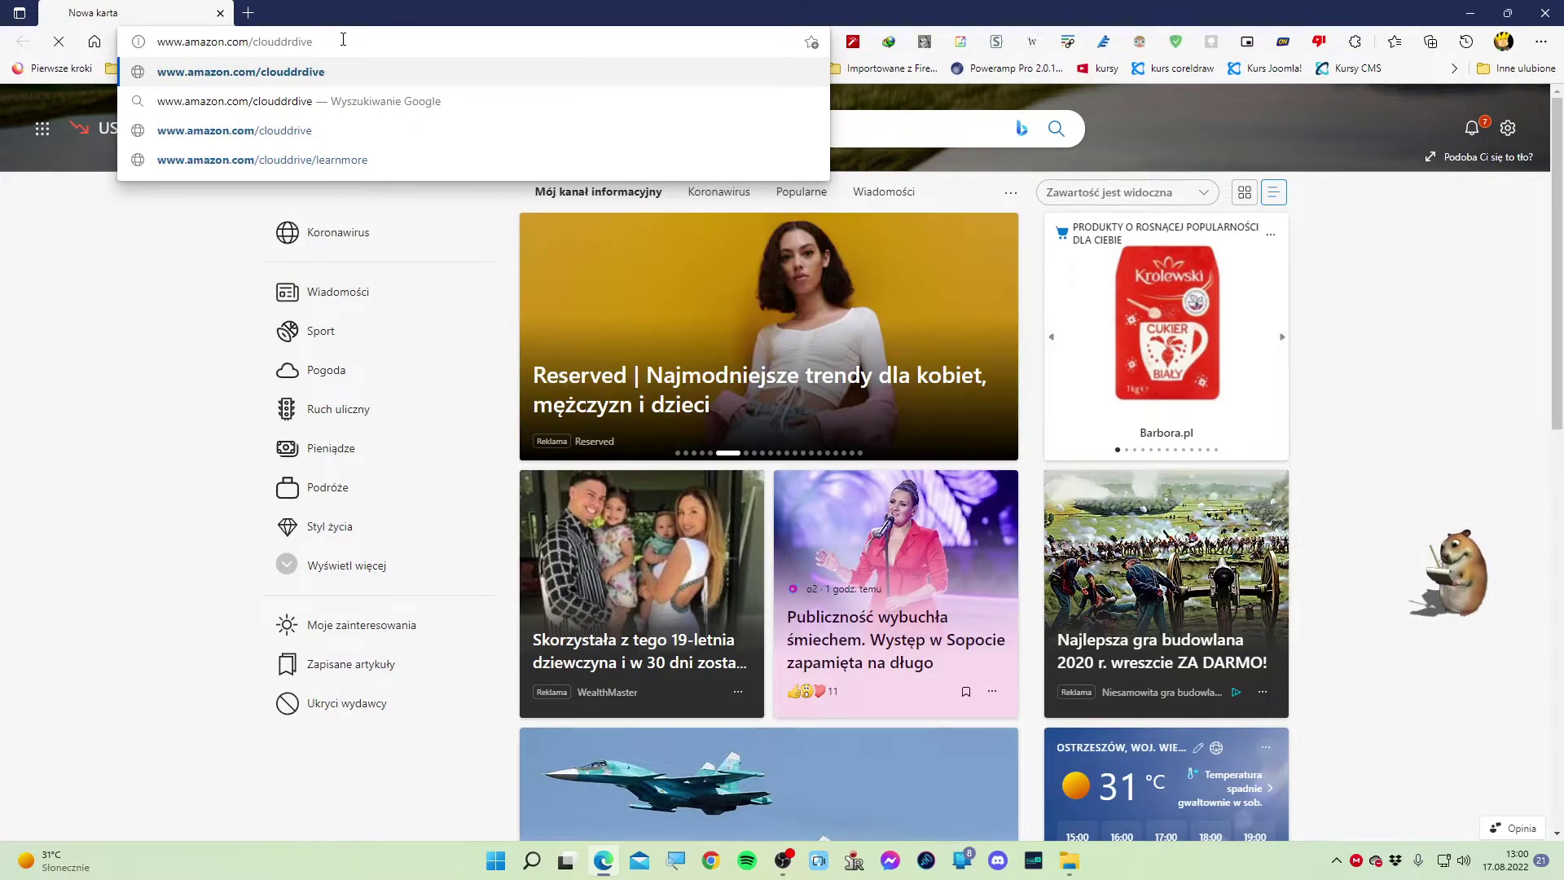
pyautogui.press('Return')
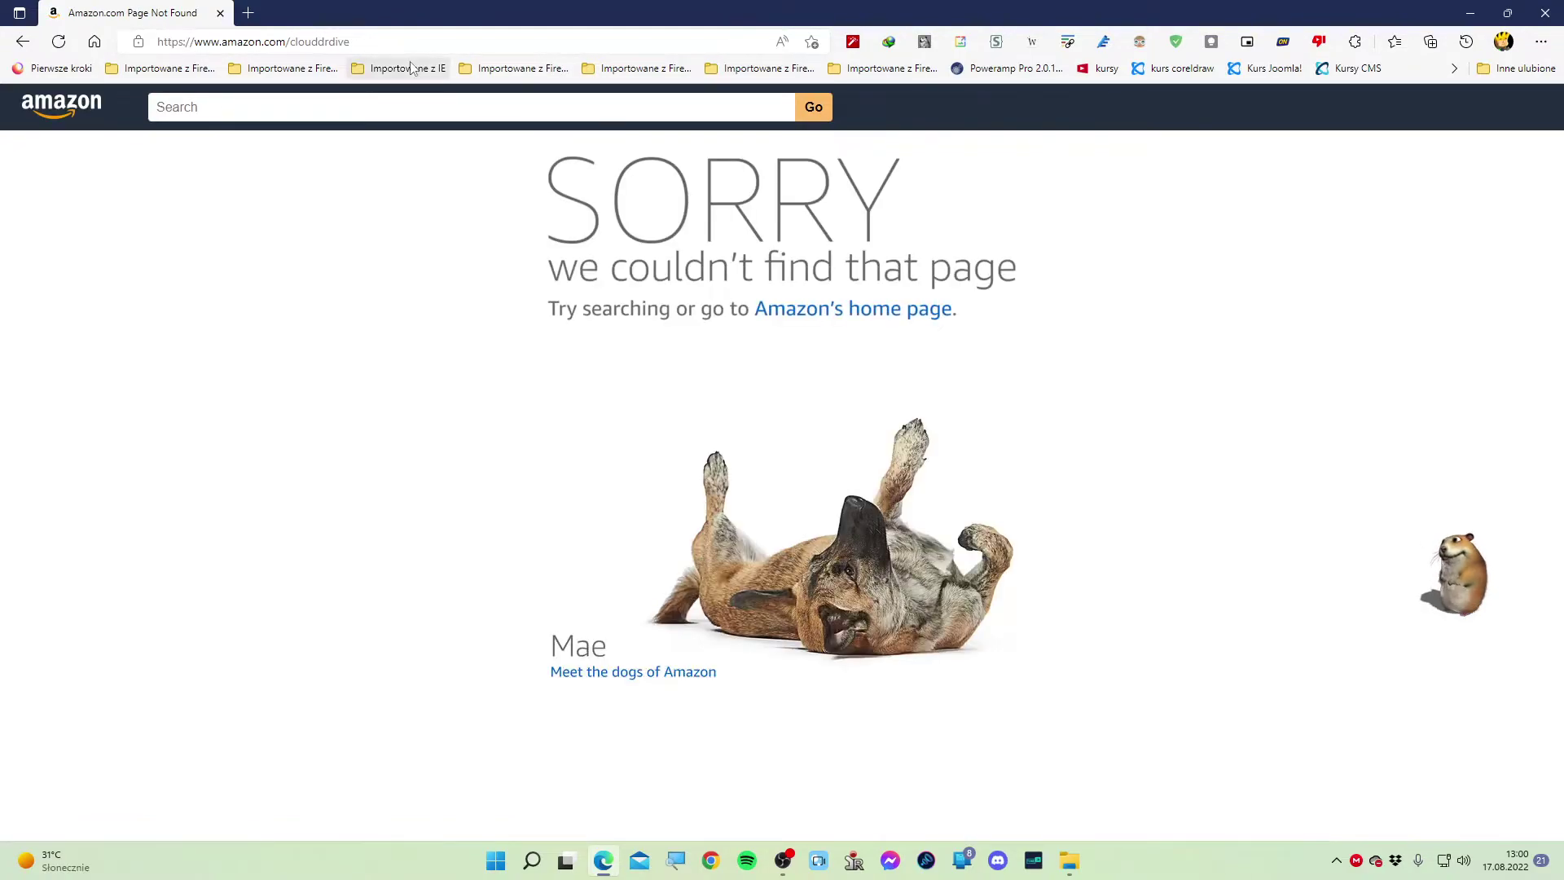
pyautogui.click(379, 46)
pyautogui.doubleClick(379, 47)
pyautogui.click(379, 47)
pyautogui.press('BackSpace')
pyautogui.press('BackSpace')
pyautogui.press('BackSpace')
pyautogui.press('BackSpace')
pyautogui.press('BackSpace')
pyautogui.press('BackSpace')
pyautogui.press('BackSpace')
pyautogui.press('BackSpace')
pyautogui.press('BackSpace')
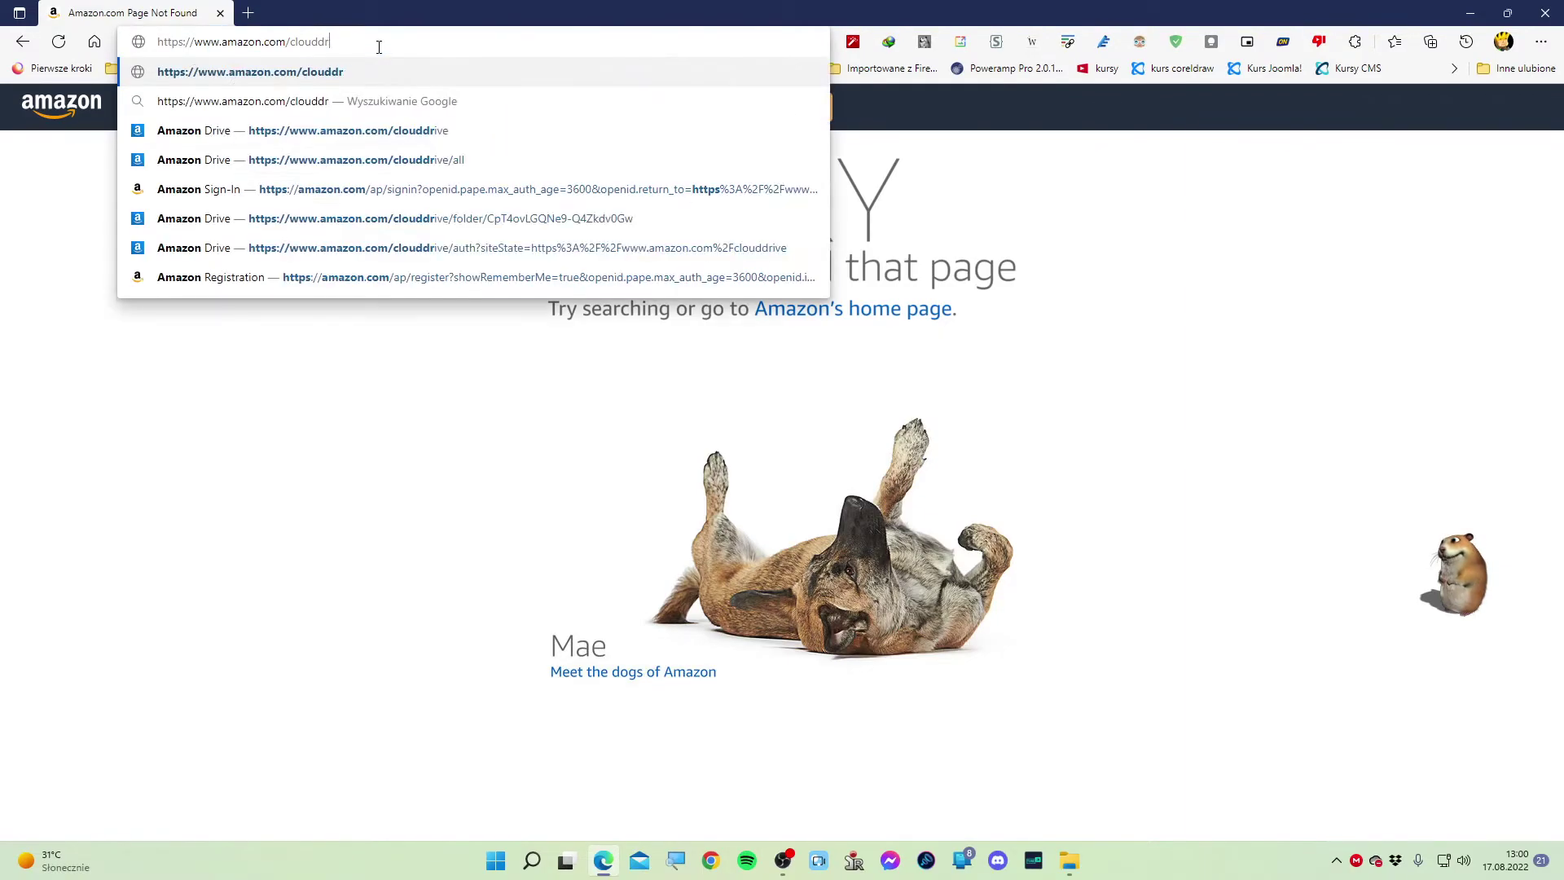
pyautogui.press('BackSpace')
pyautogui.press('BackSpace')
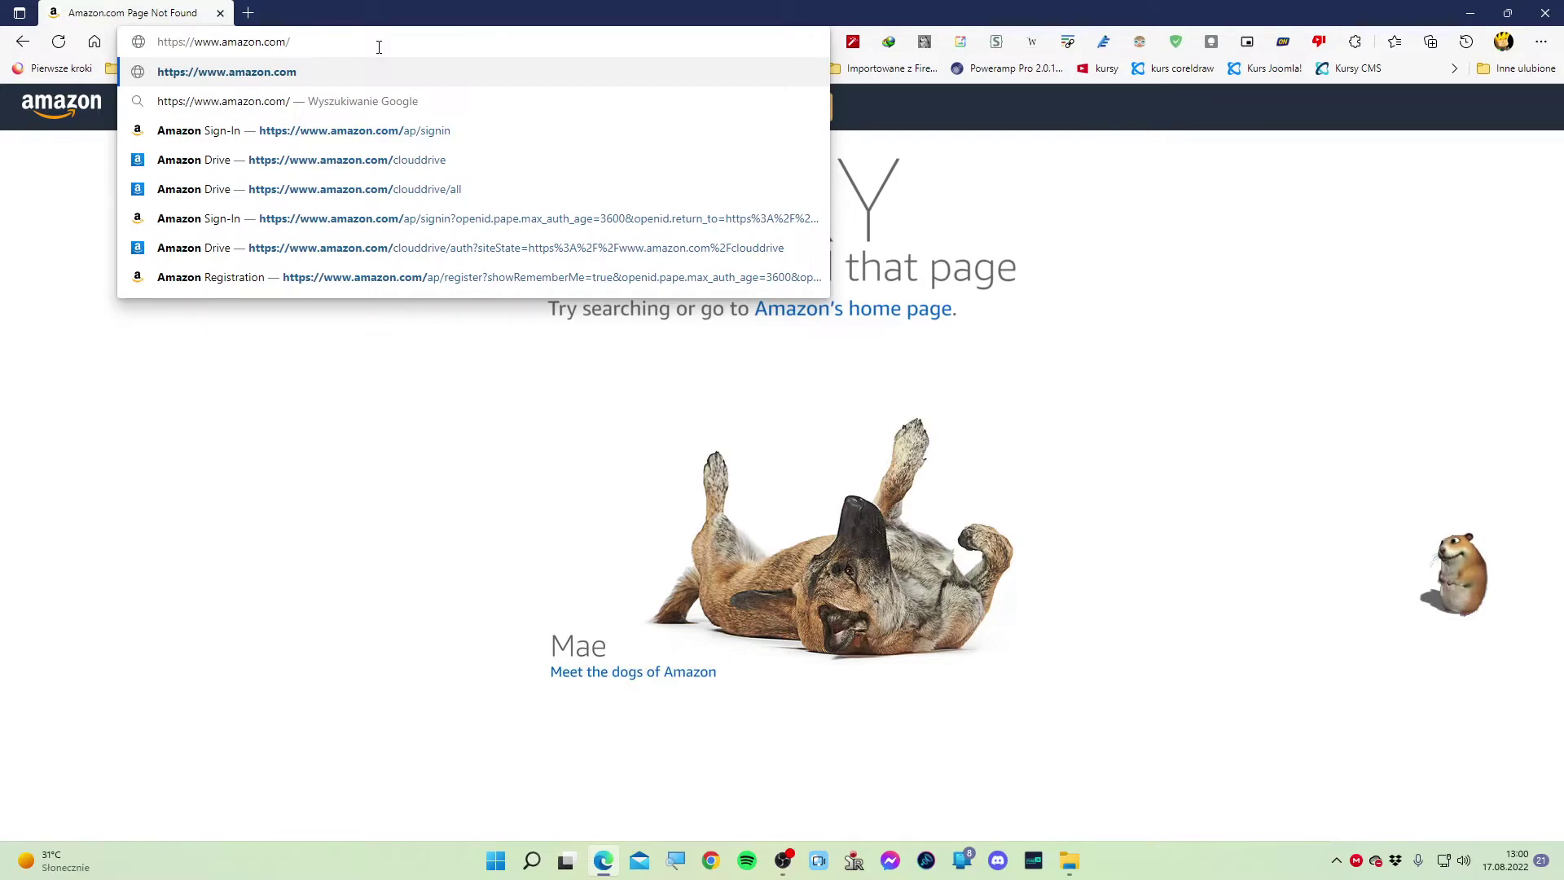
pyautogui.write('cloud')
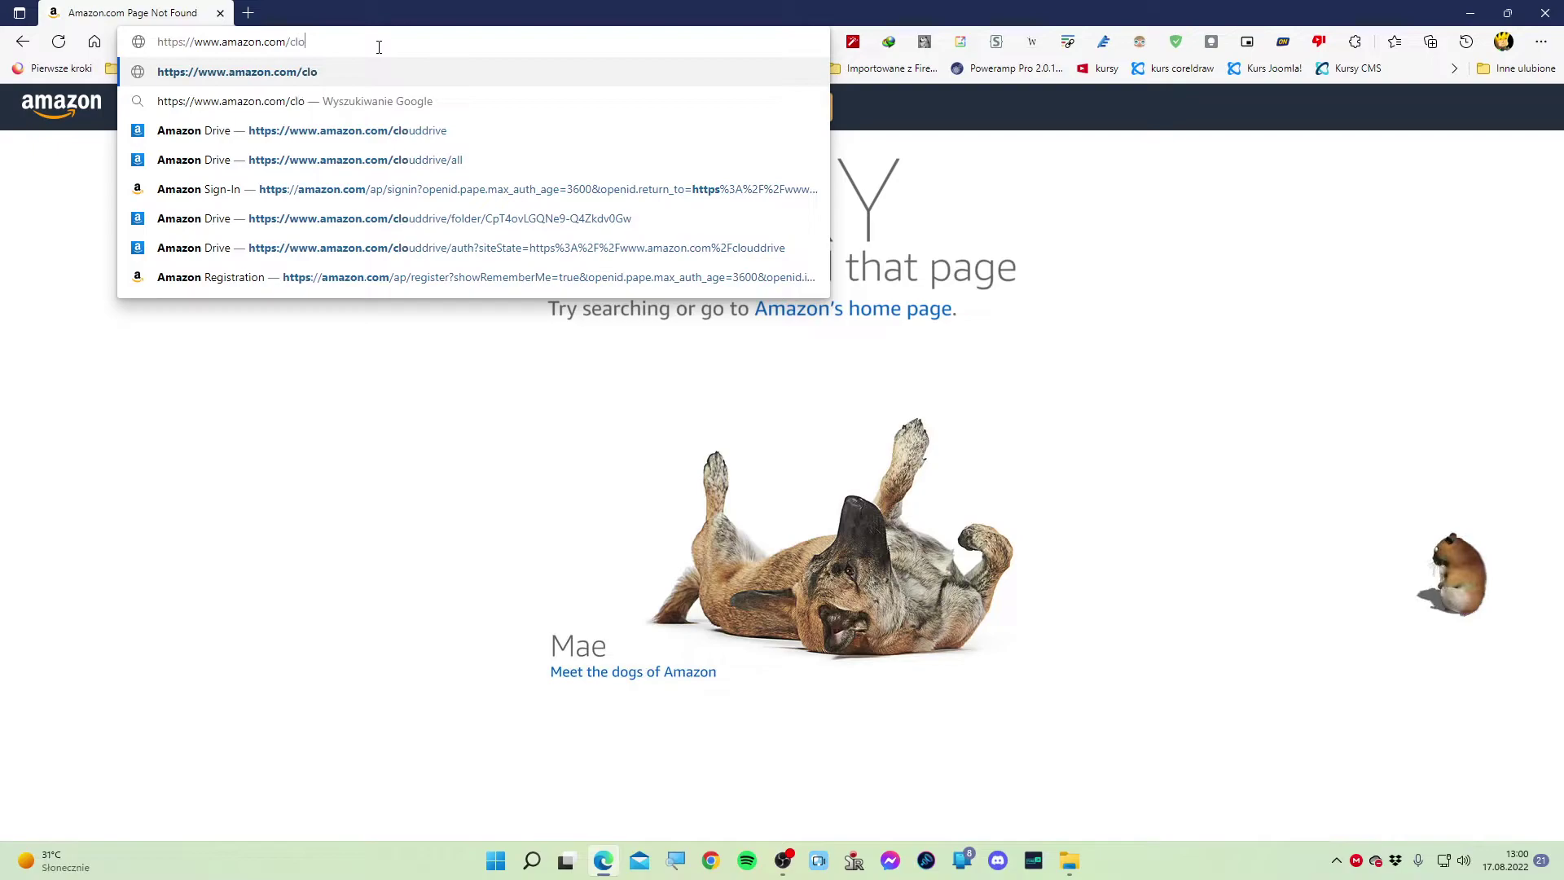
pyautogui.press('BackSpace')
pyautogui.press('BackSpace')
pyautogui.press('BackSpace')
pyautogui.press('BackSpace')
pyautogui.press('BackSpace')
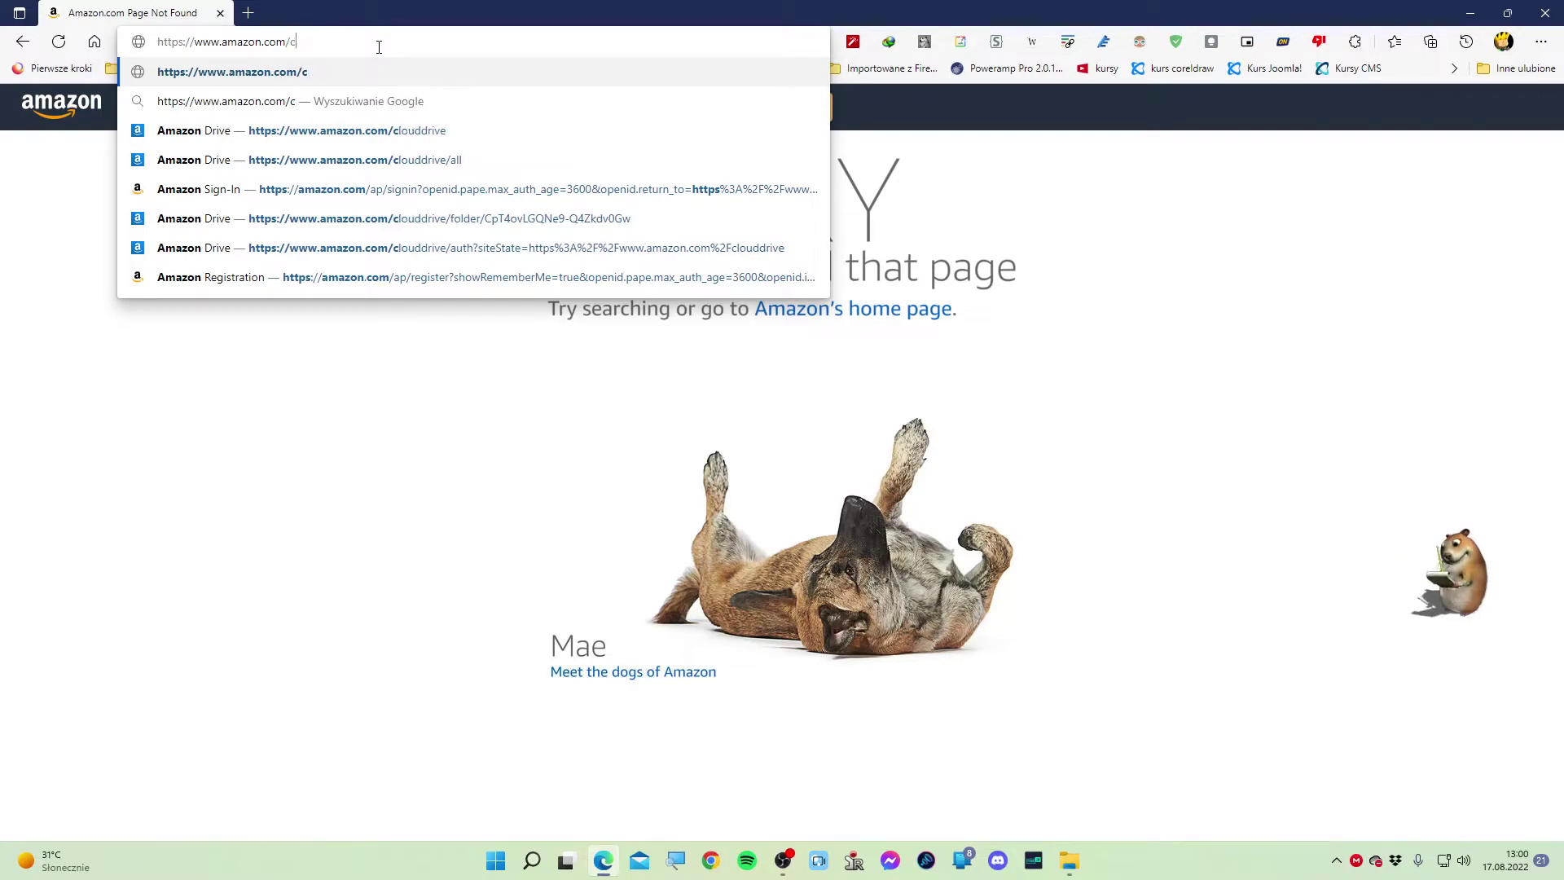
pyautogui.write('drive')
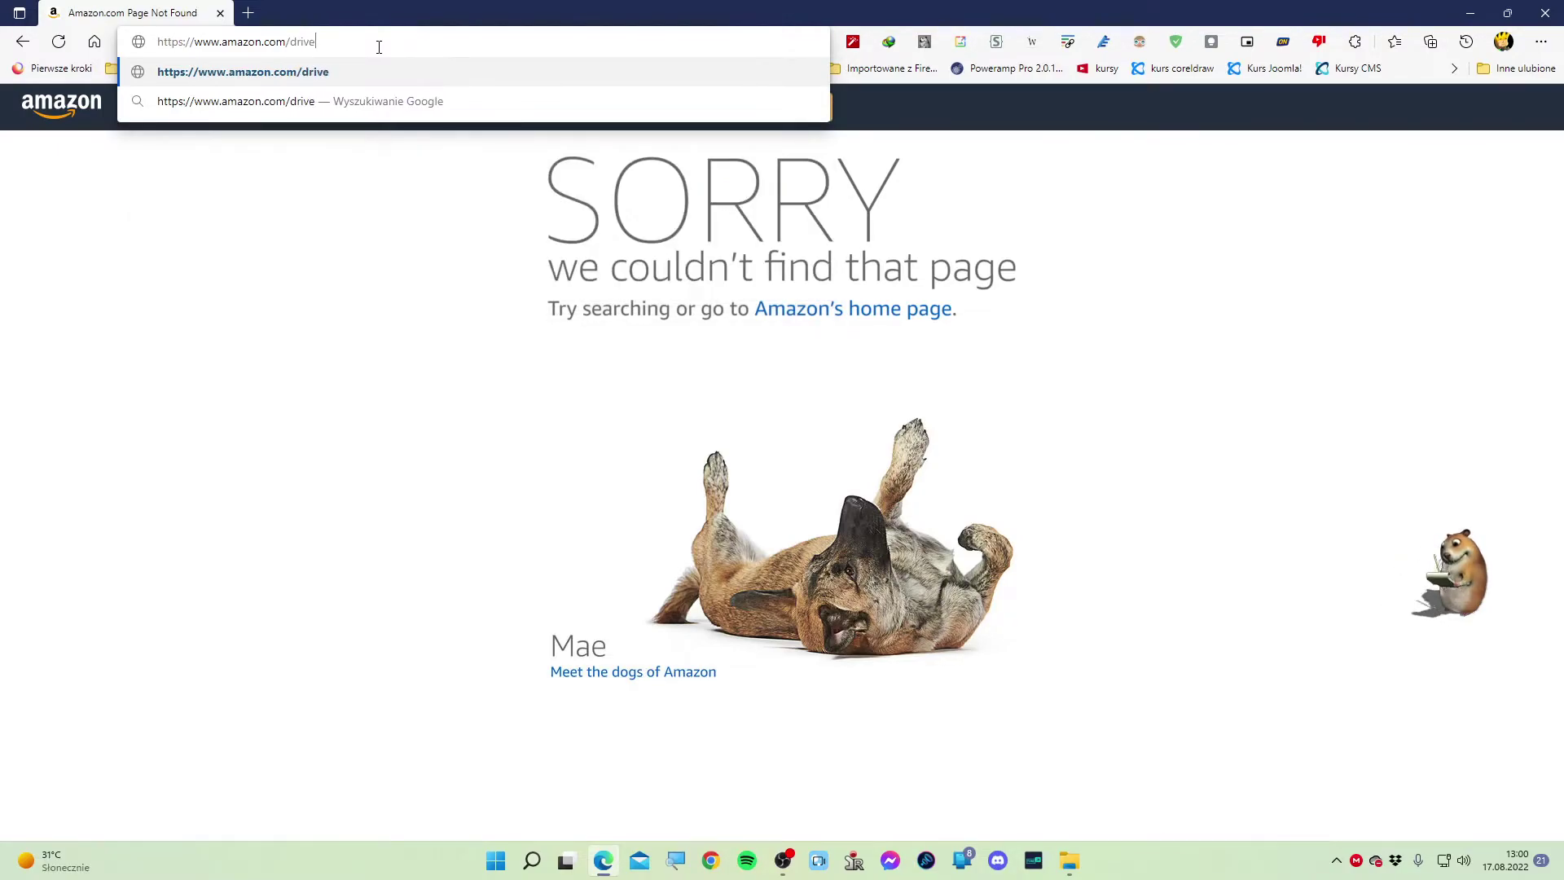
pyautogui.press('Return')
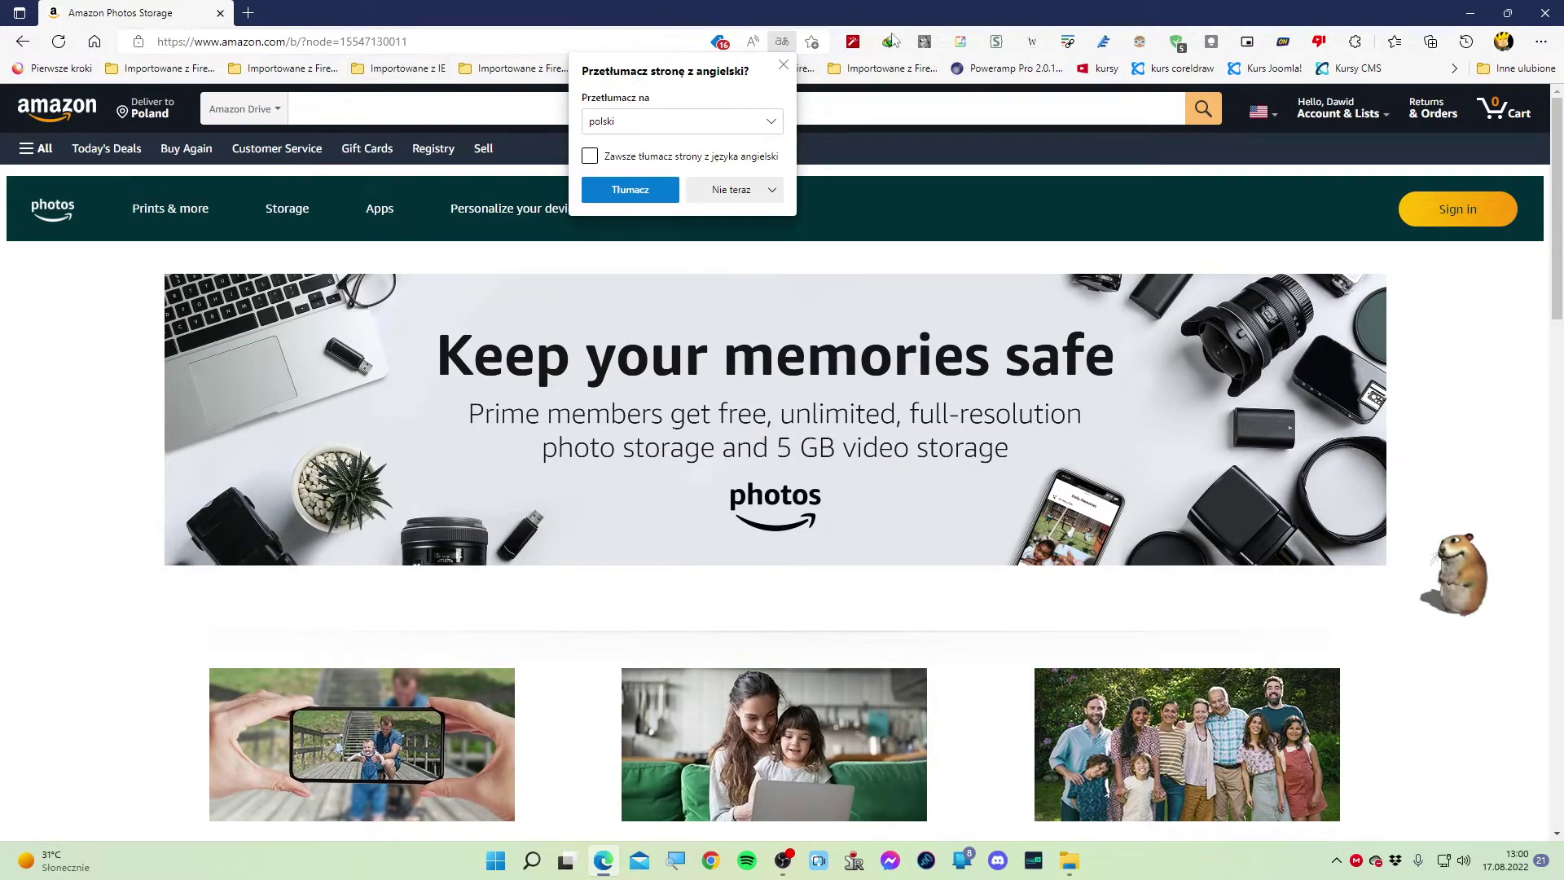
pyautogui.click(783, 65)
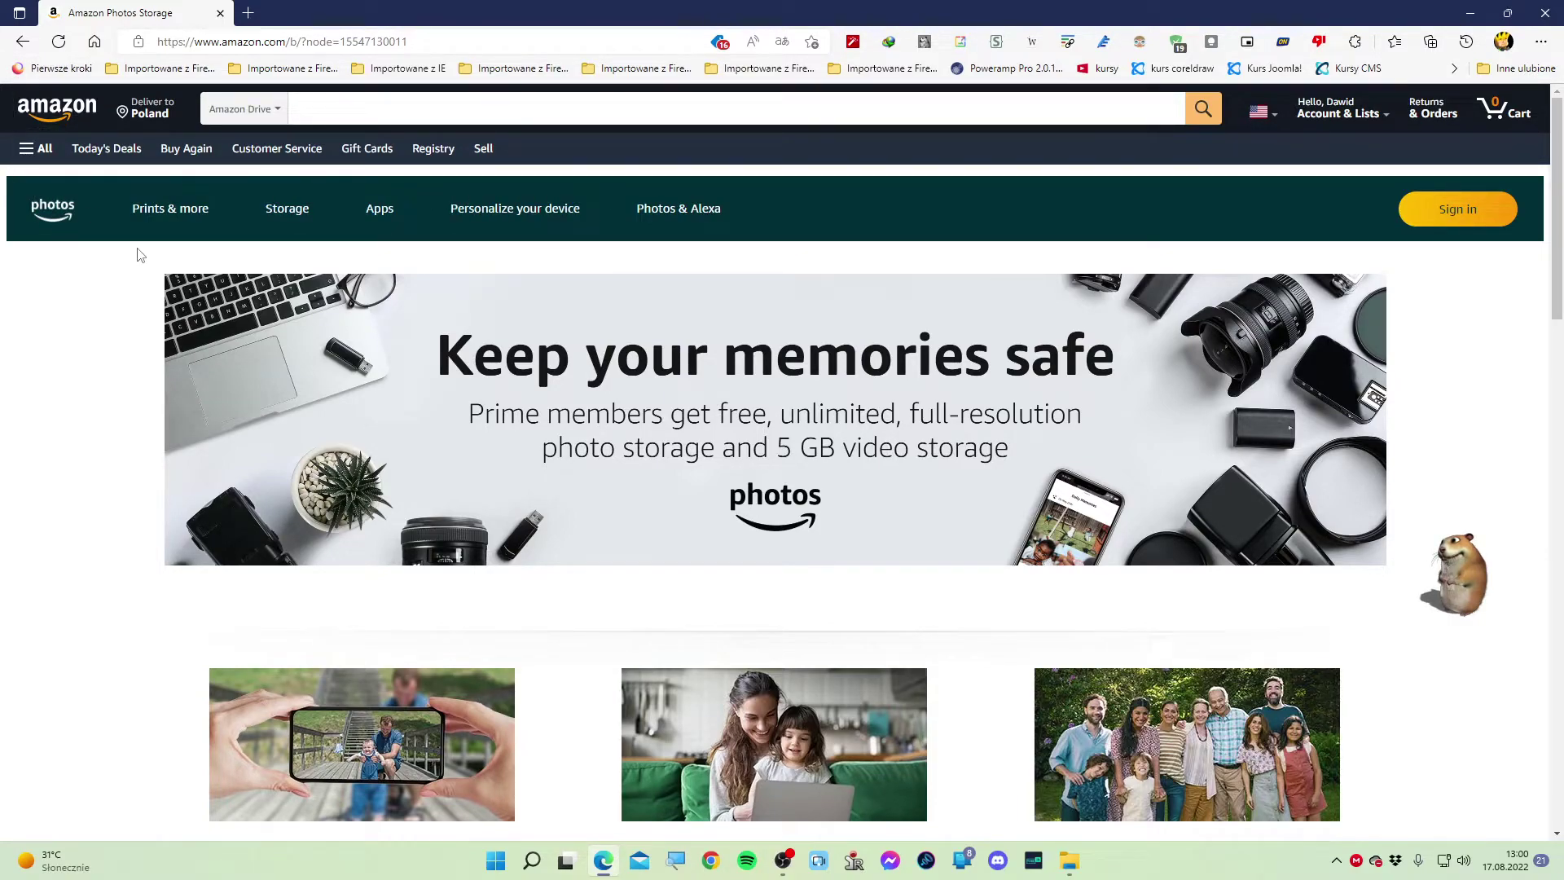
# Search the web for "amazon drive"
pyautogui.hotkey('ctrl', 'l')
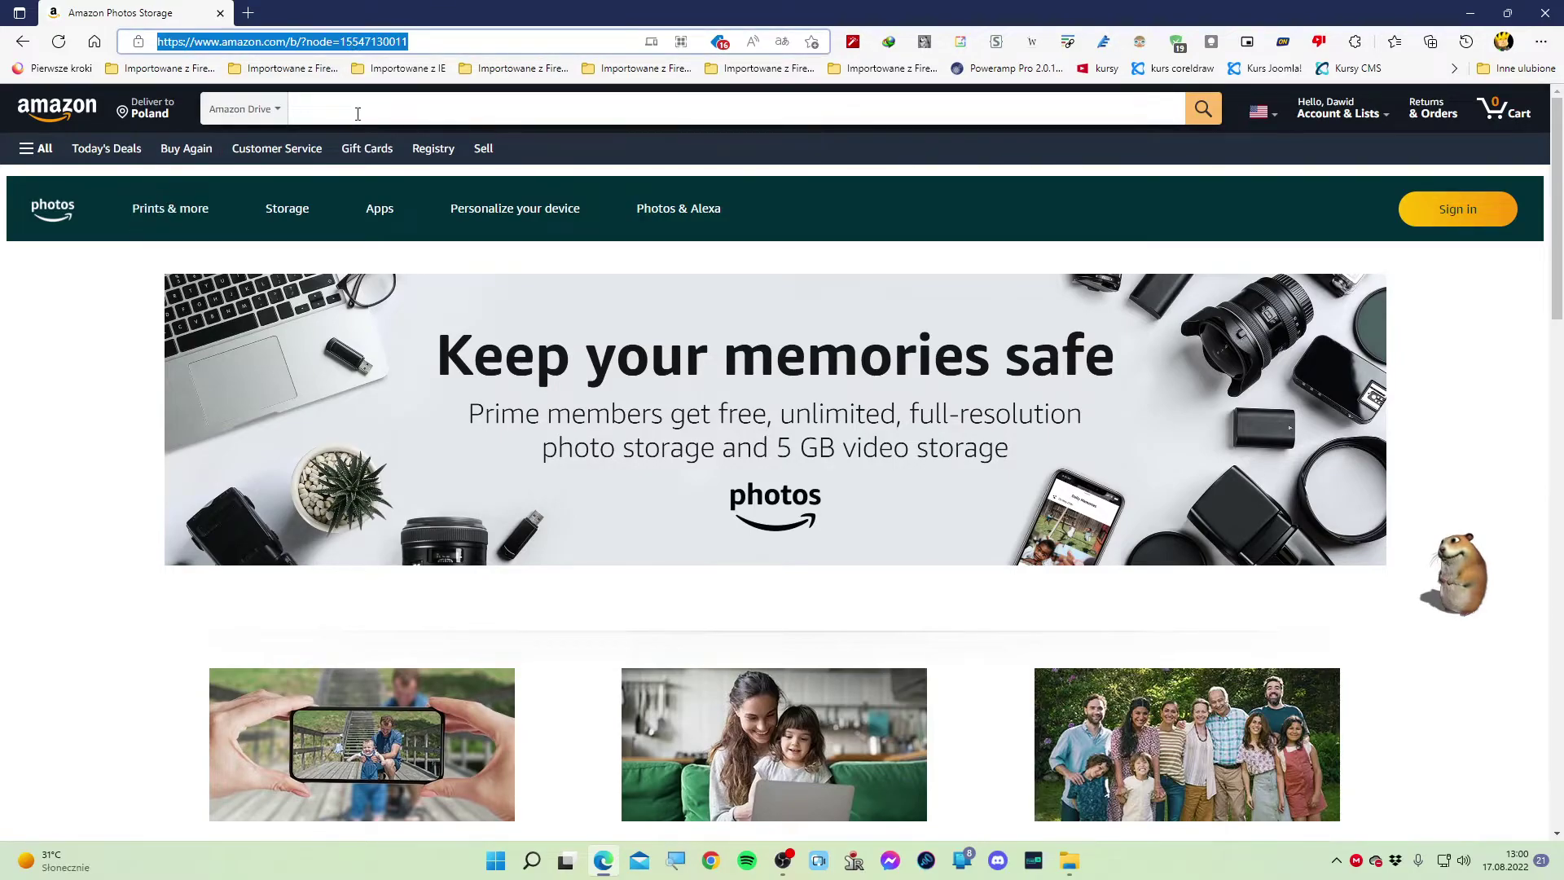
pyautogui.write('g')
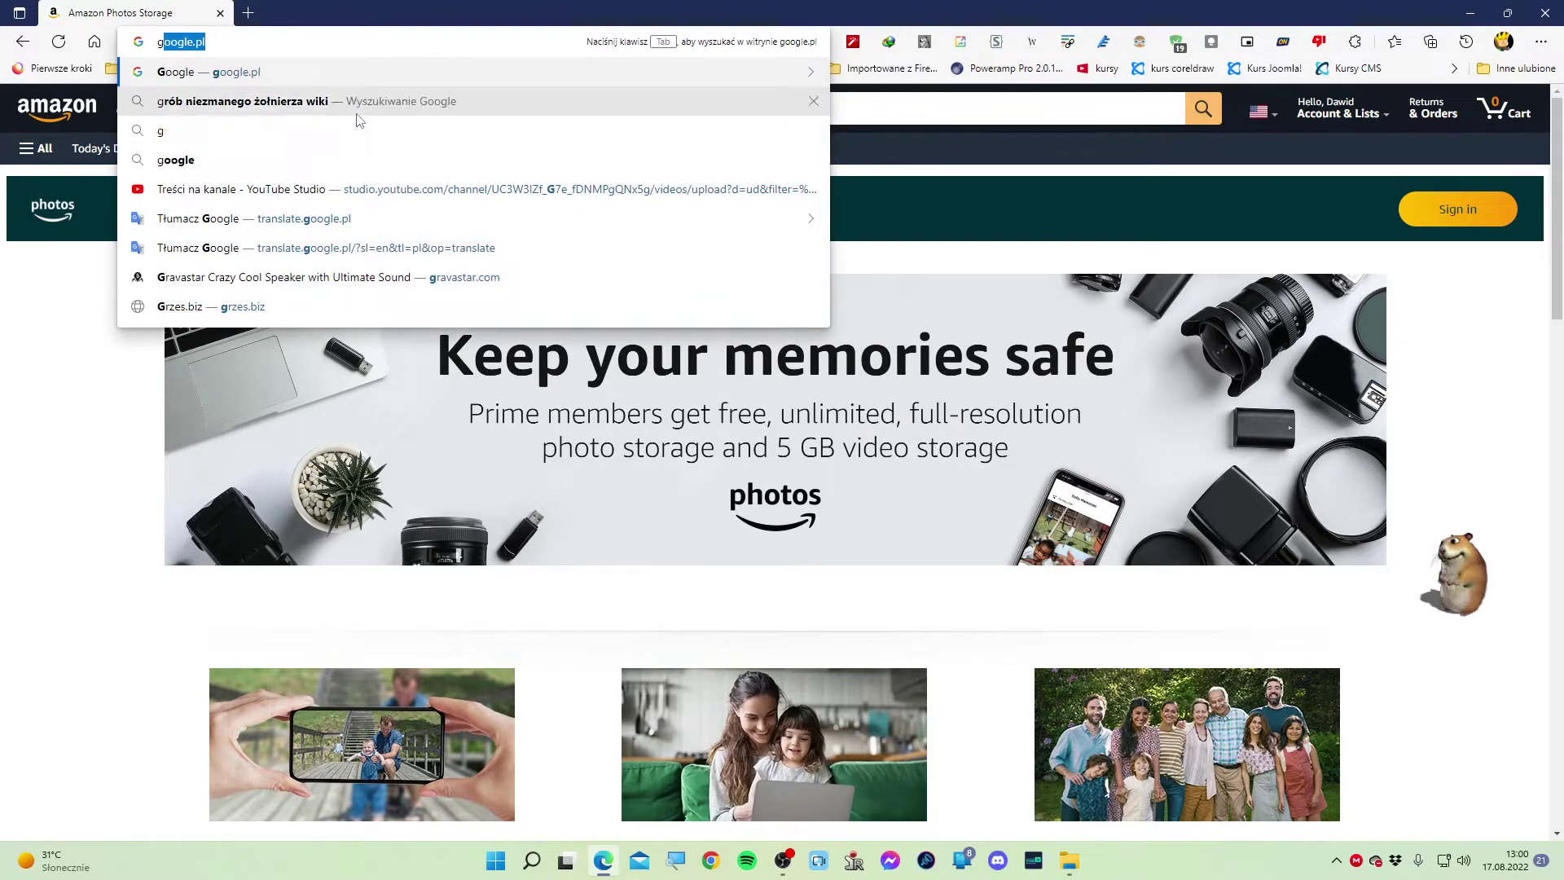
pyautogui.press('BackSpace')
pyautogui.press('BackSpace')
pyautogui.write('amazon drive')
pyautogui.press('Return')
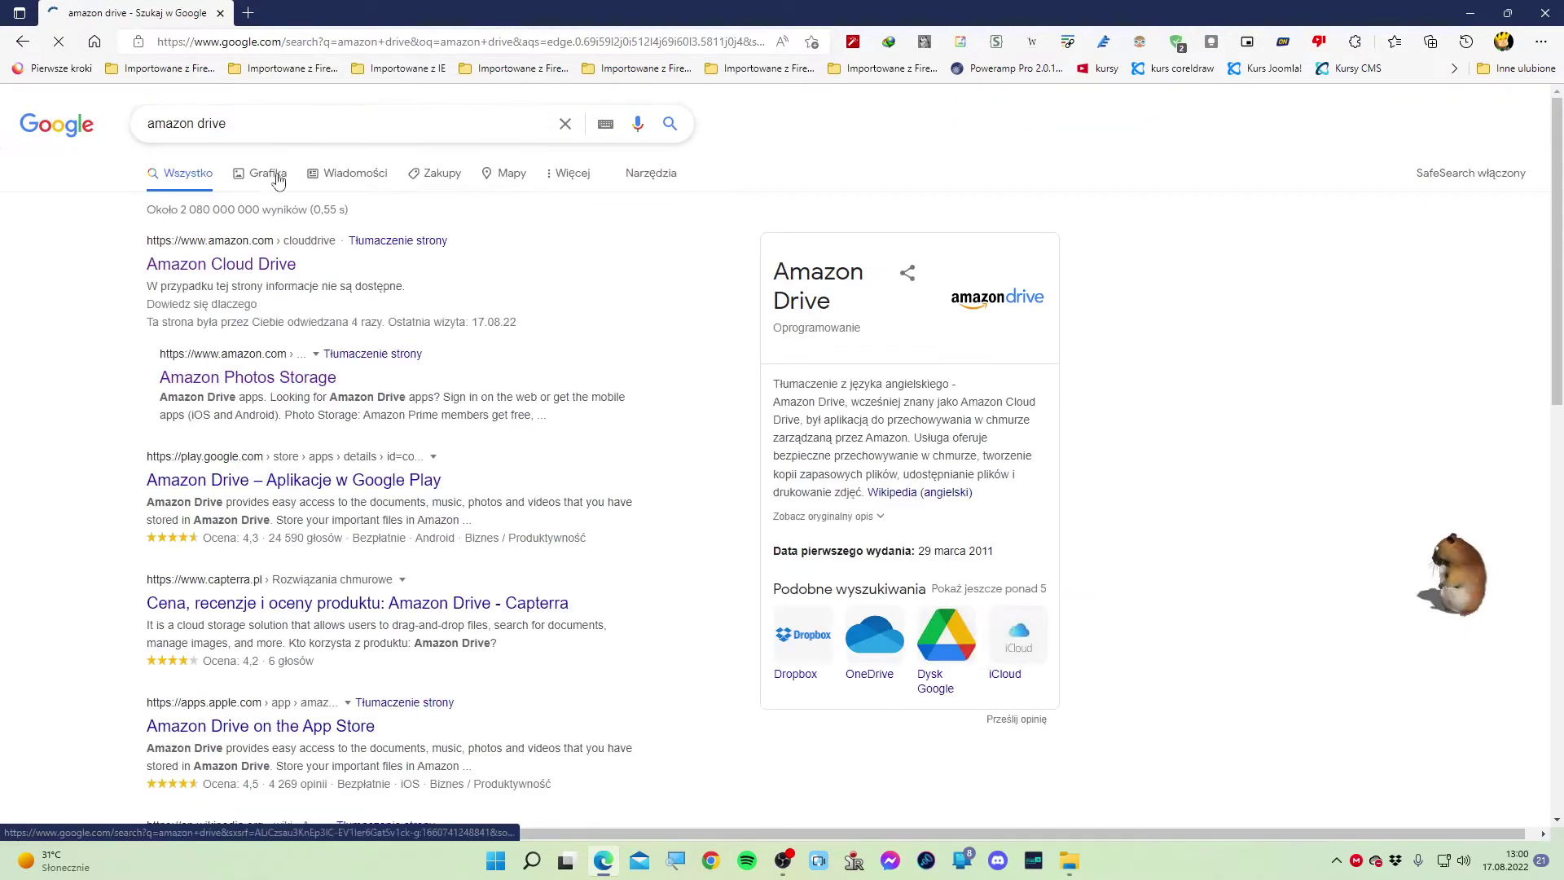
# Open the Amazon Cloud Drive search result, dismiss the translation offer, and view the contents of the YouTube folder
pyautogui.click(201, 266)
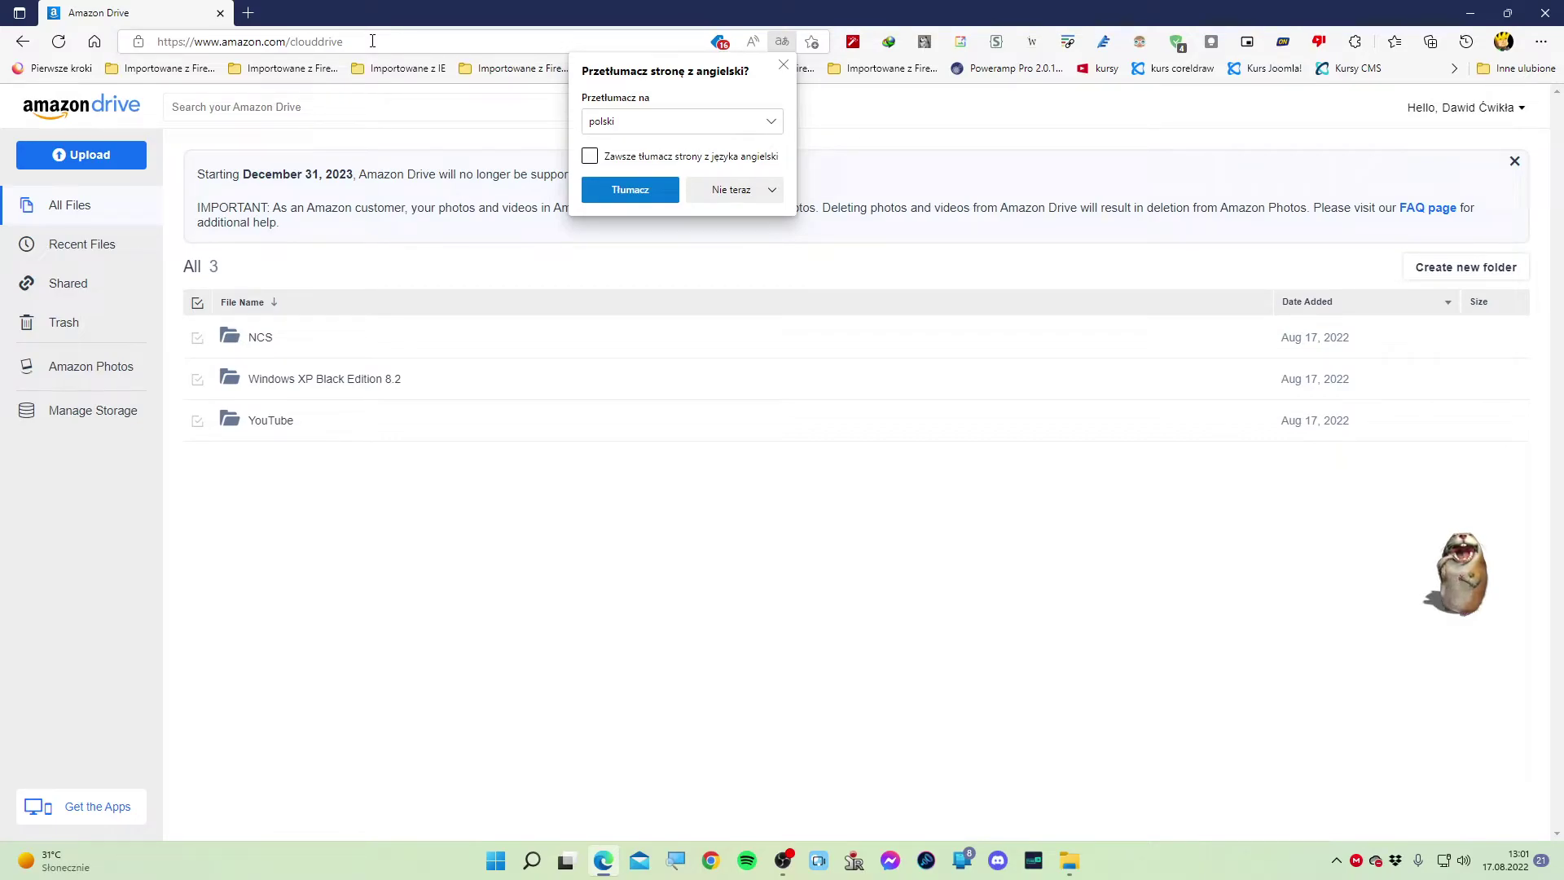
pyautogui.click(783, 64)
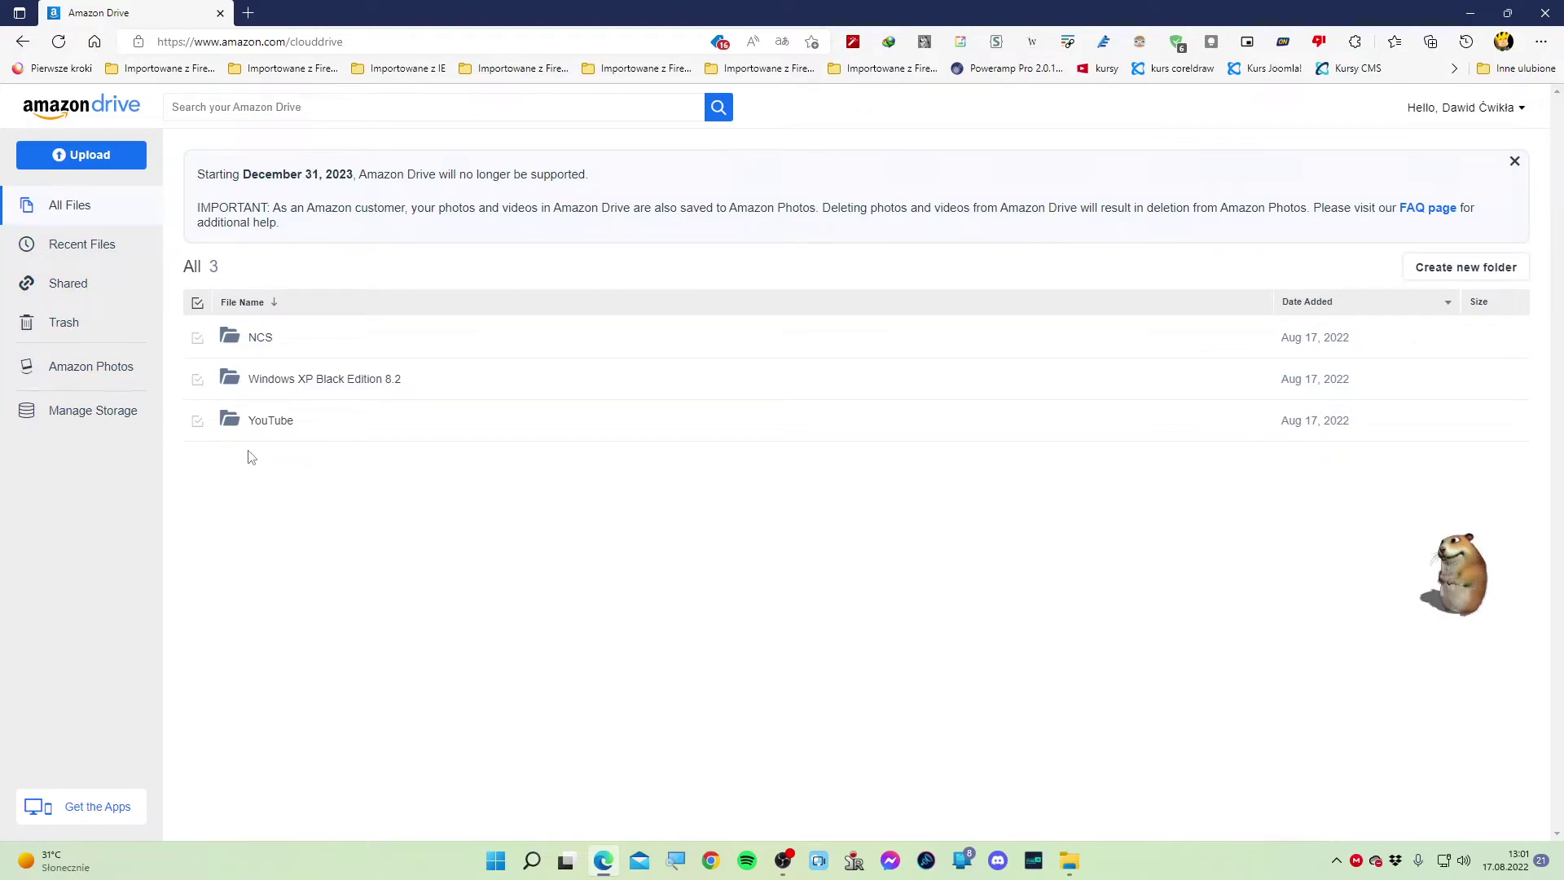
pyautogui.click(280, 422)
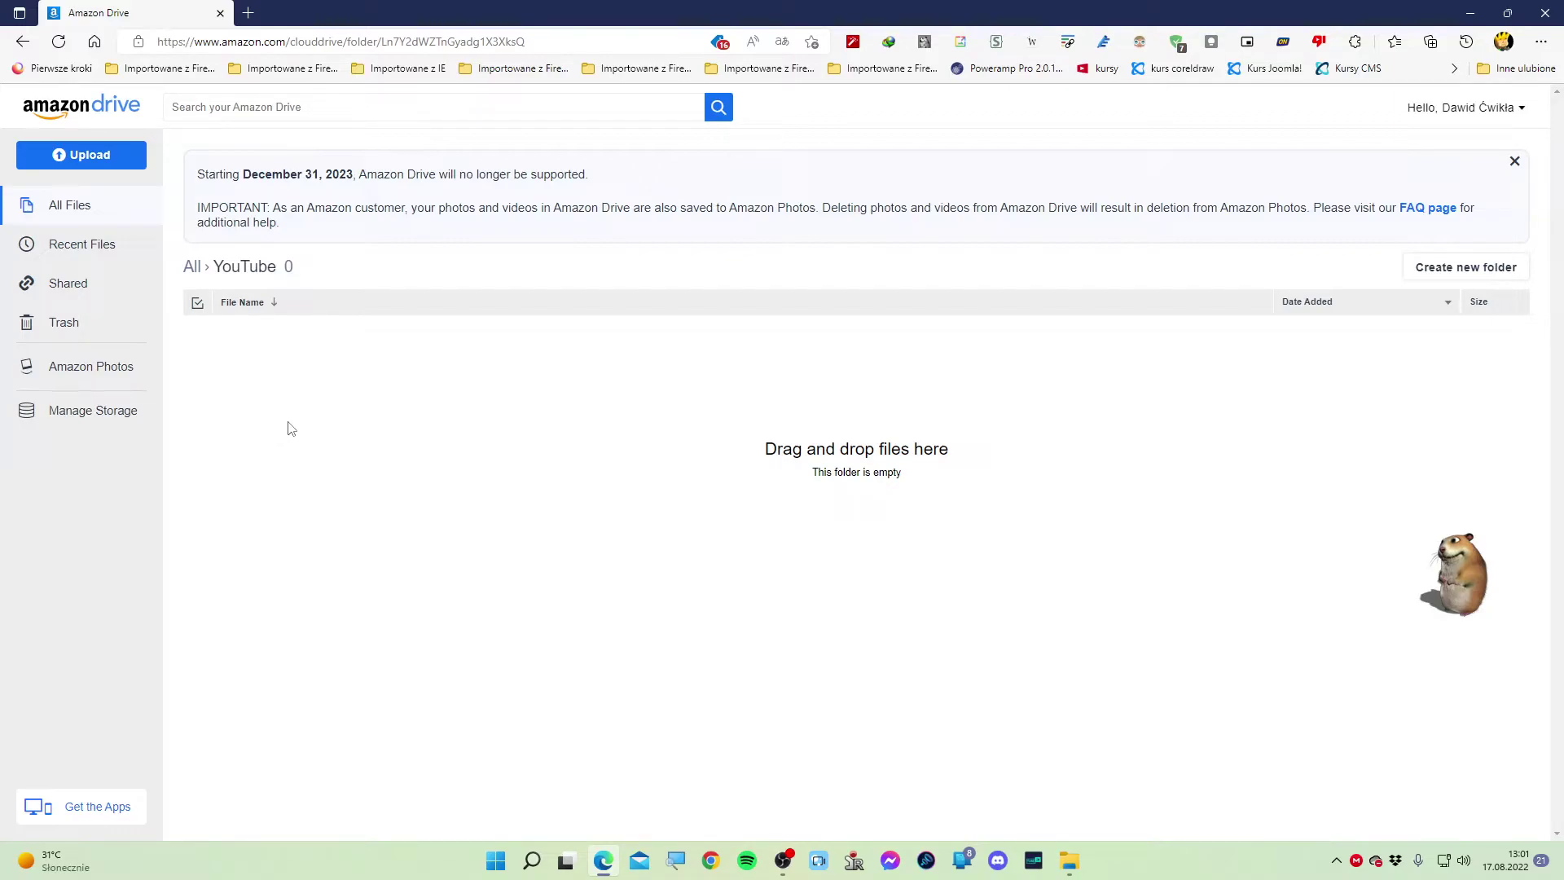
# Open the Amazon Photos main window from its background app and show the Sync preferences
pyautogui.click(1333, 855)
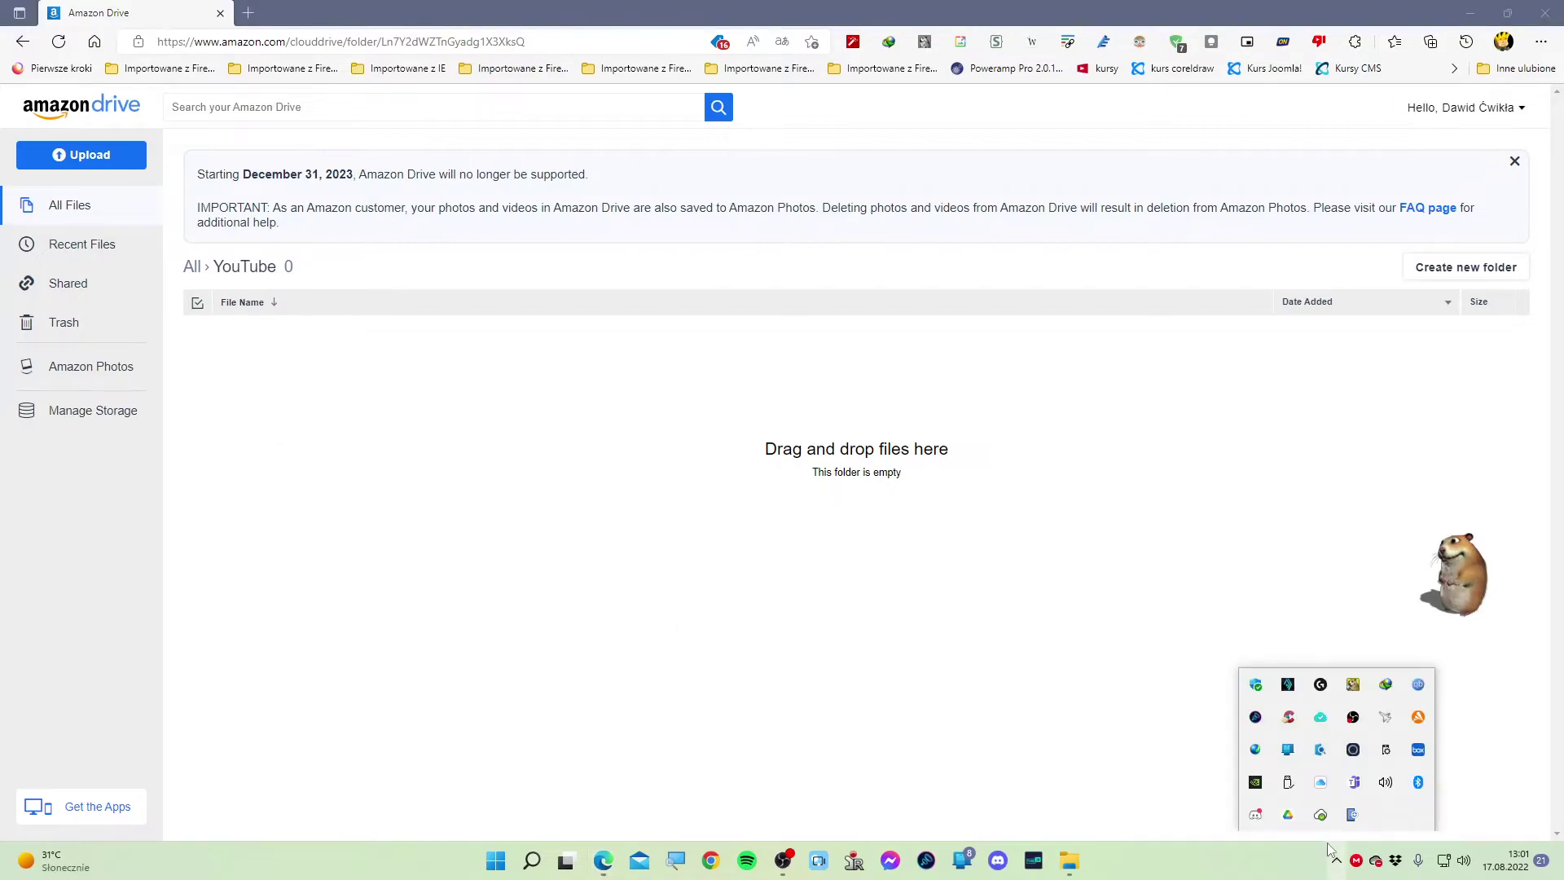
pyautogui.click(1319, 817)
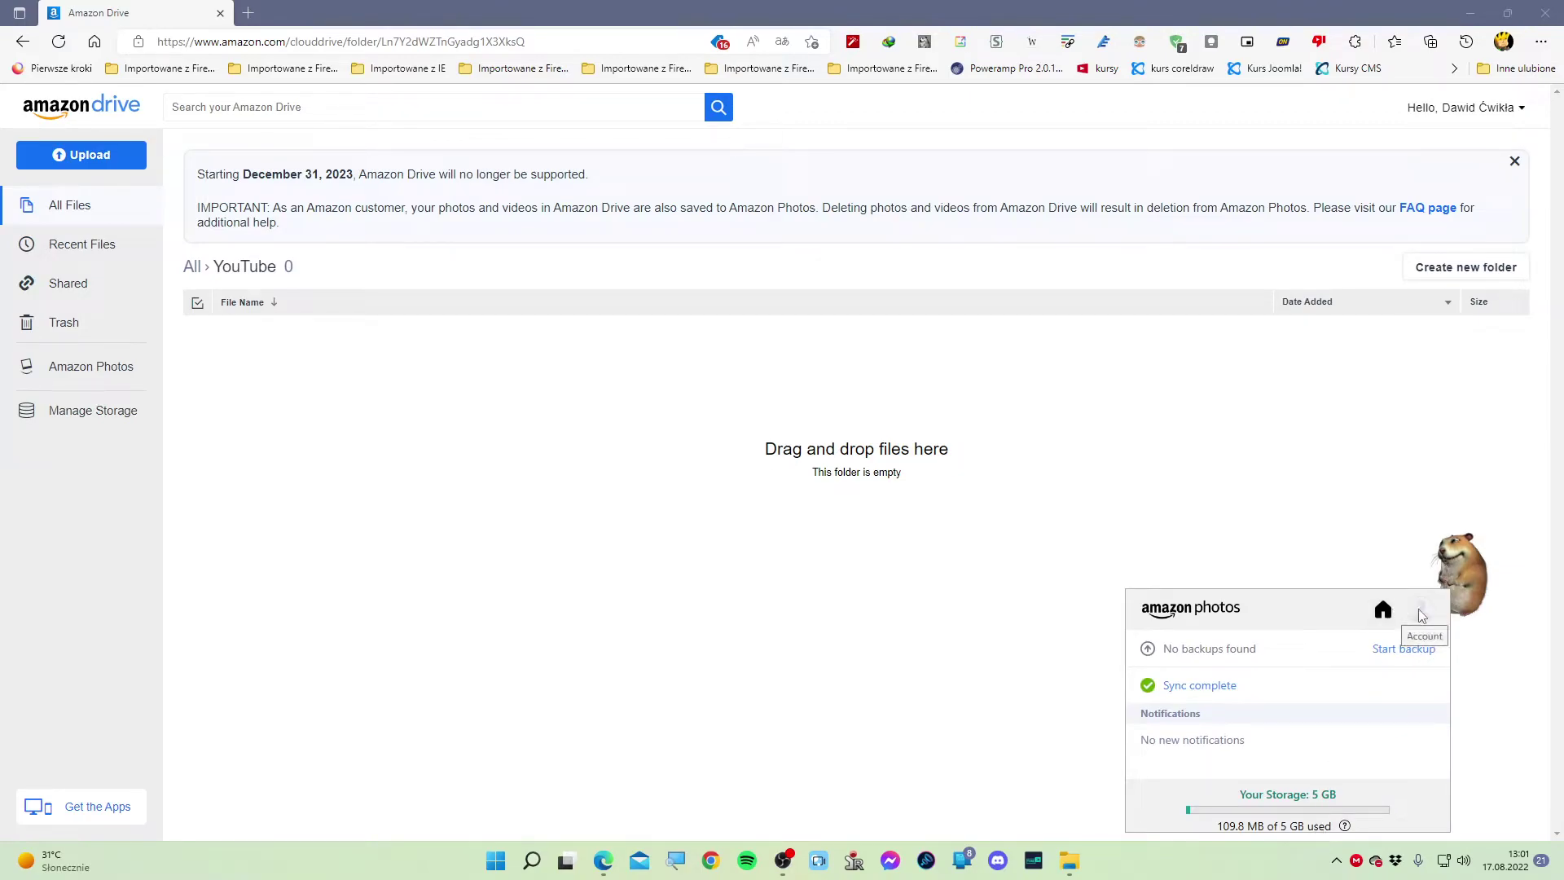
pyautogui.click(1384, 610)
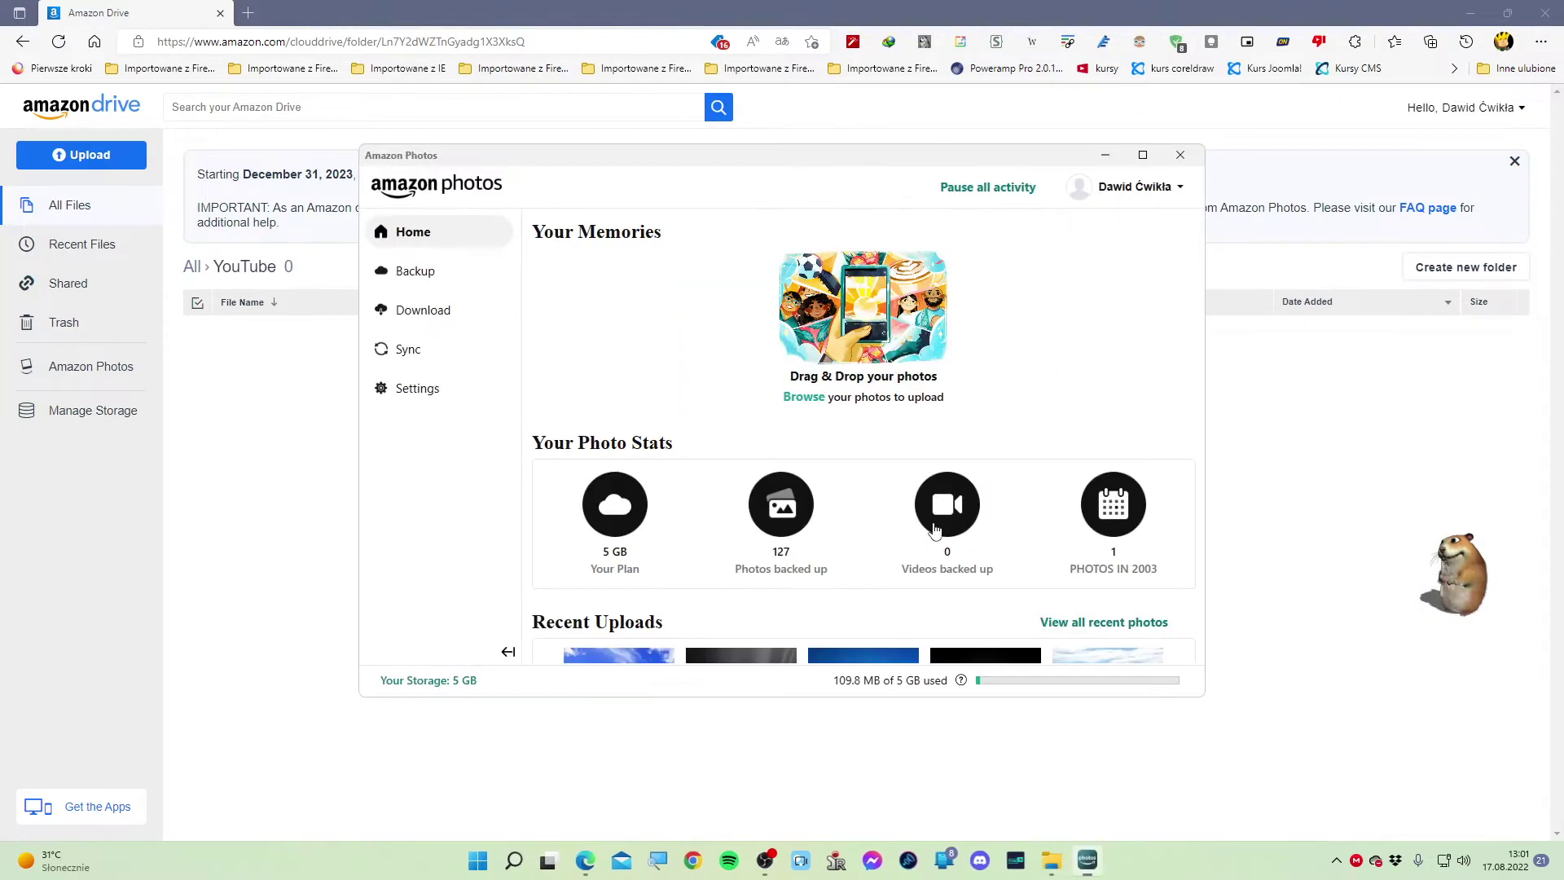
pyautogui.click(413, 388)
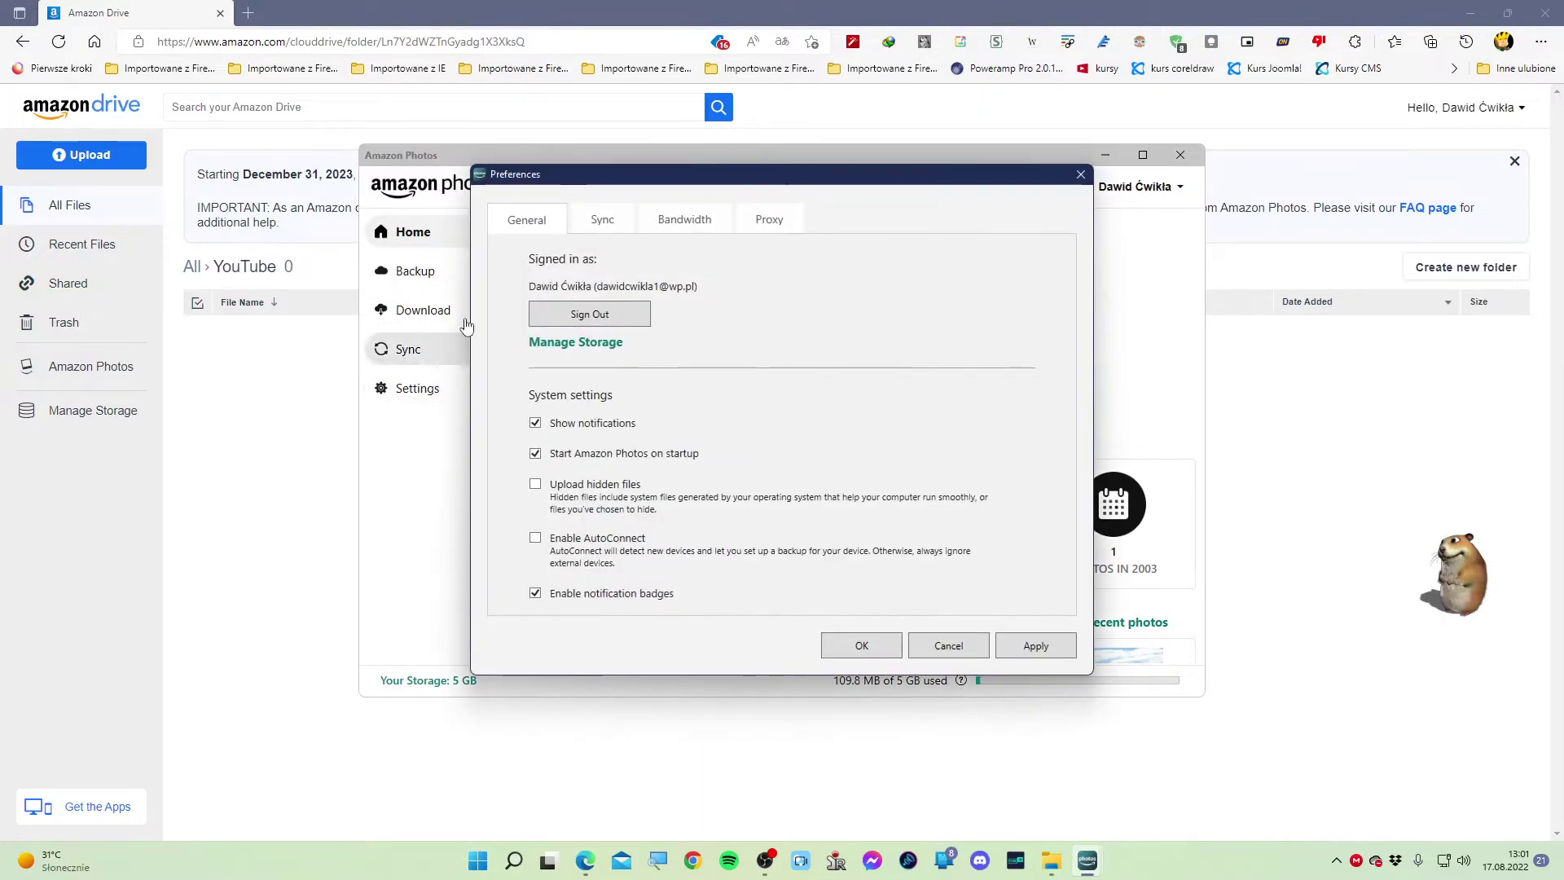
pyautogui.click(602, 220)
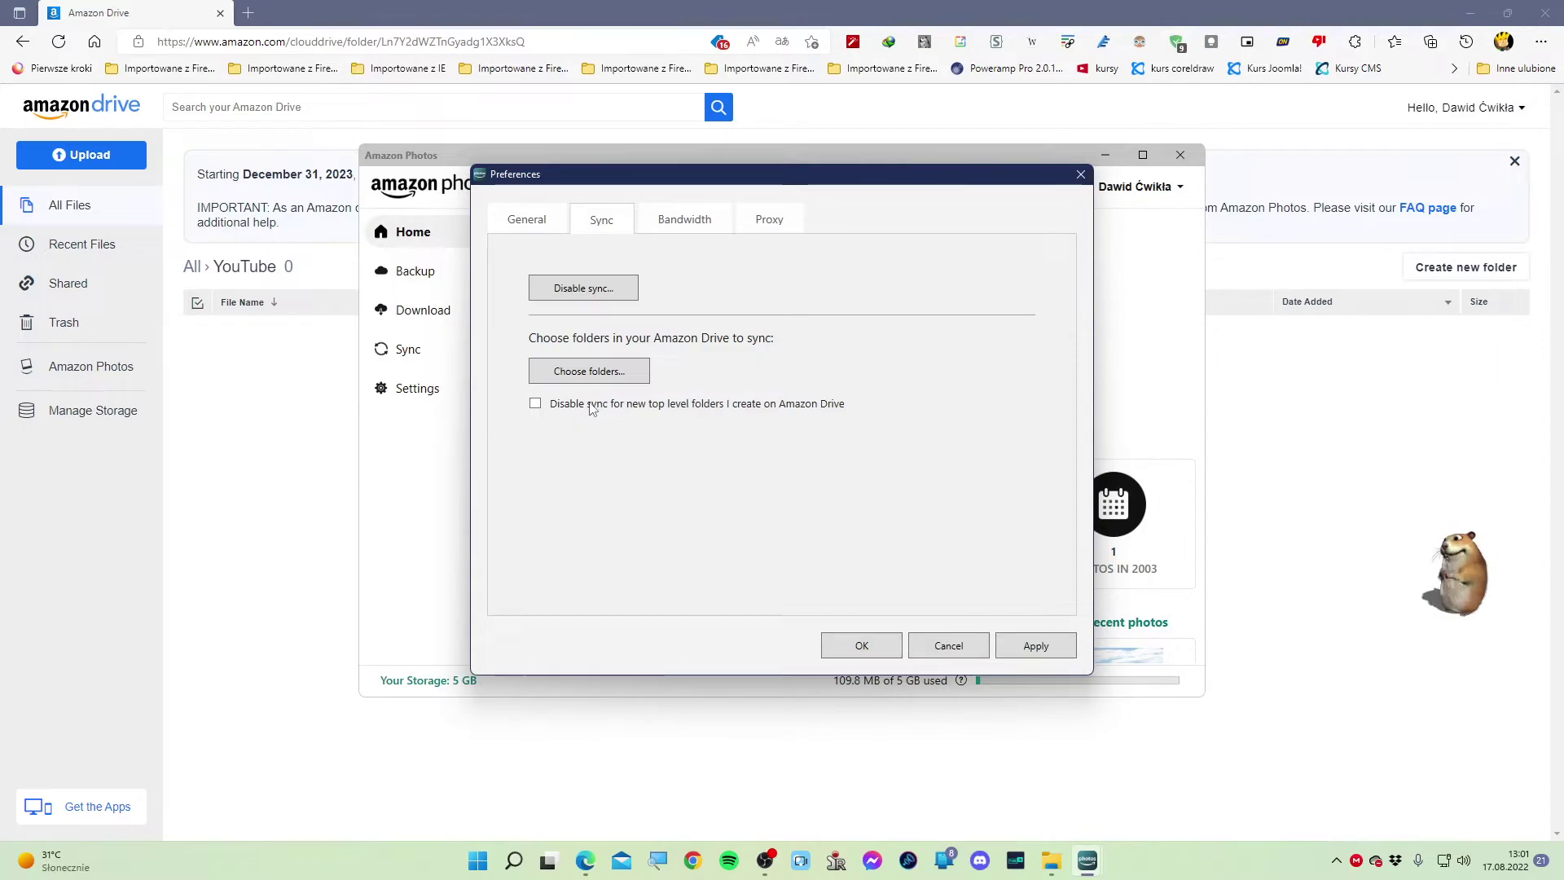
# Apply the option to disable sync for new top level folders created on Amazon Drive, and minimize the Amazon Photos window
pyautogui.click(536, 407)
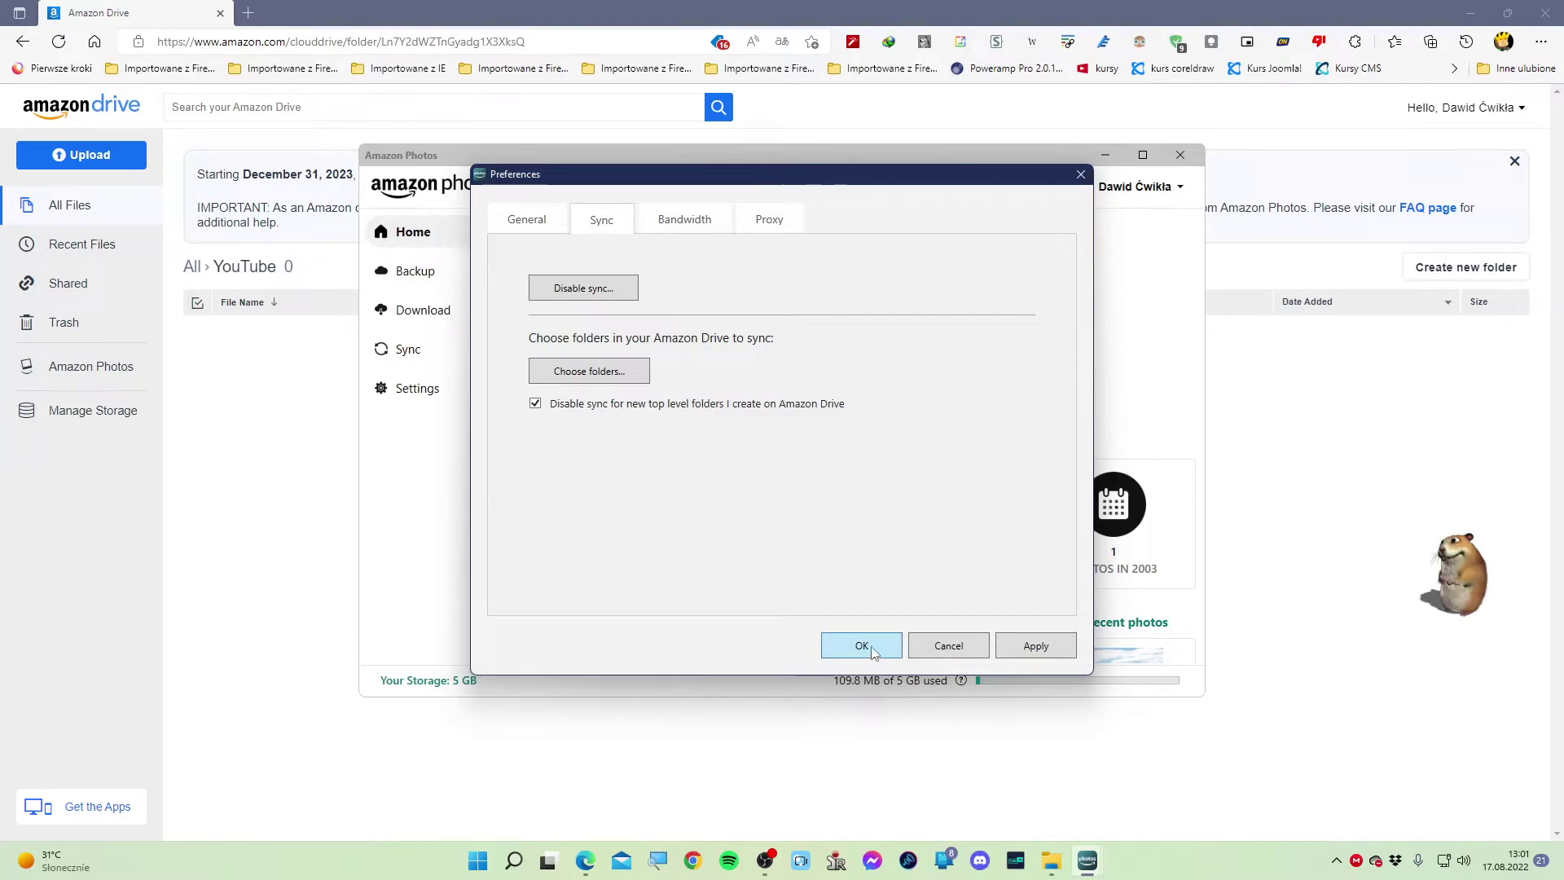
pyautogui.click(1049, 652)
pyautogui.click(914, 648)
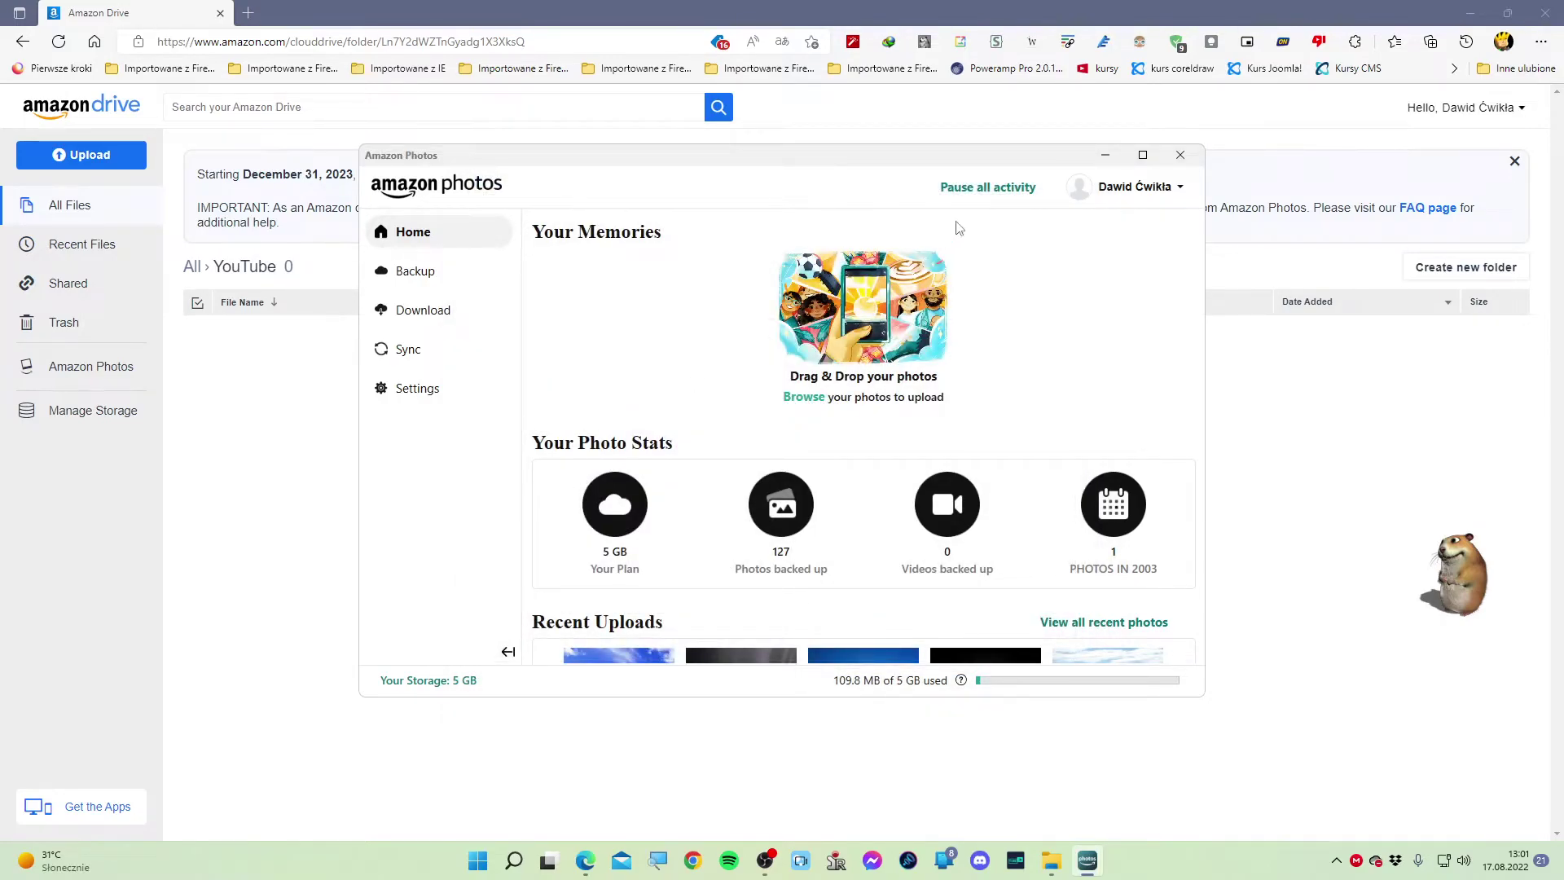
pyautogui.click(1105, 155)
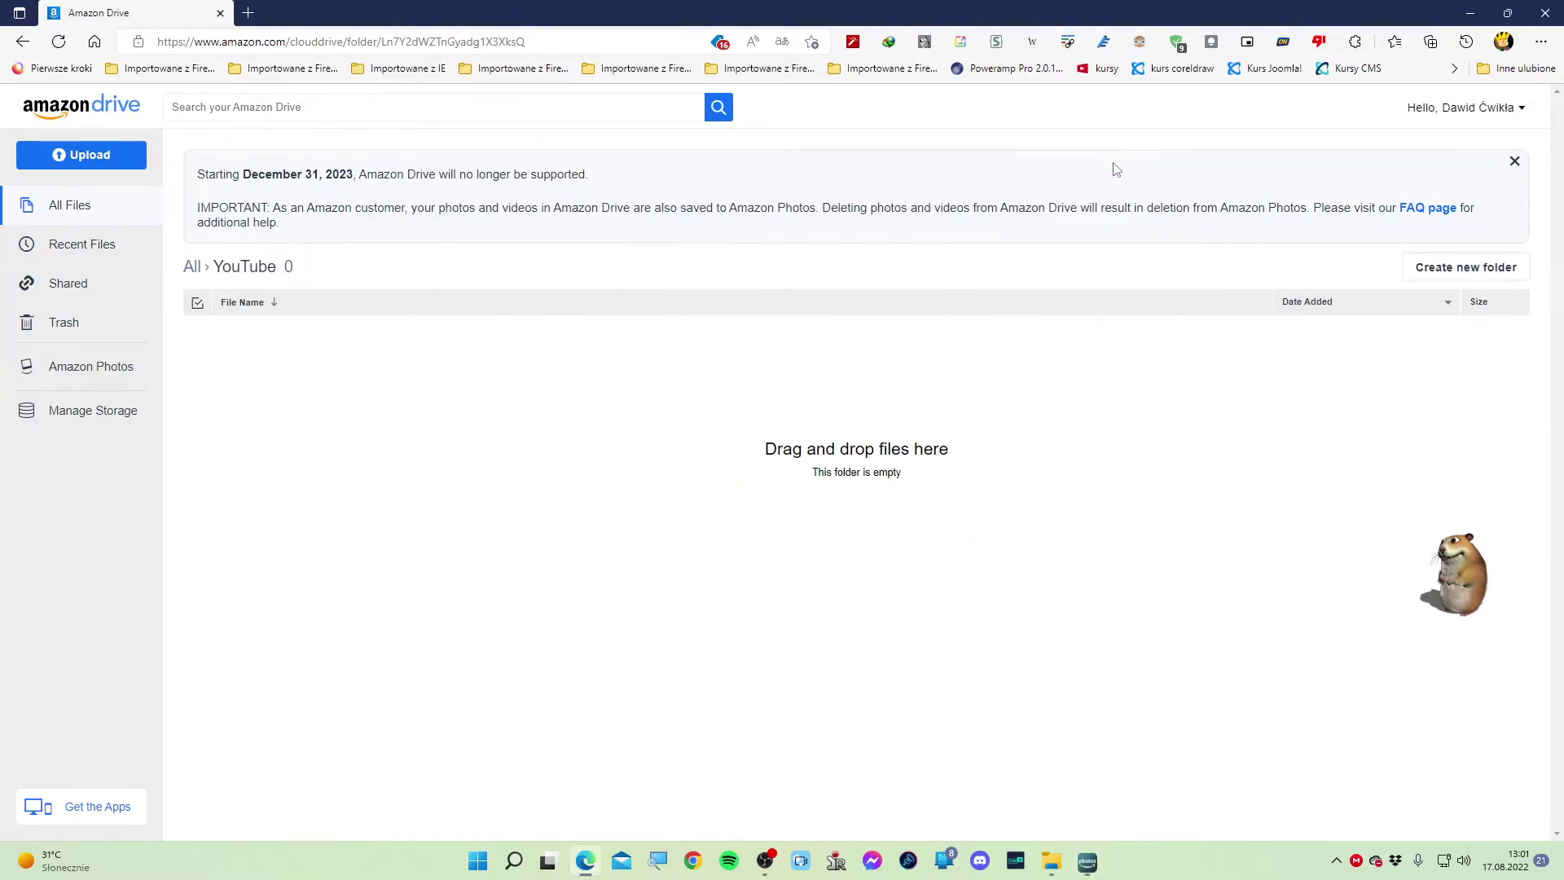
# Dismiss the end-of-support notice in the All Files view of Amazon Drive and create a new folder named test there
pyautogui.click(81, 210)
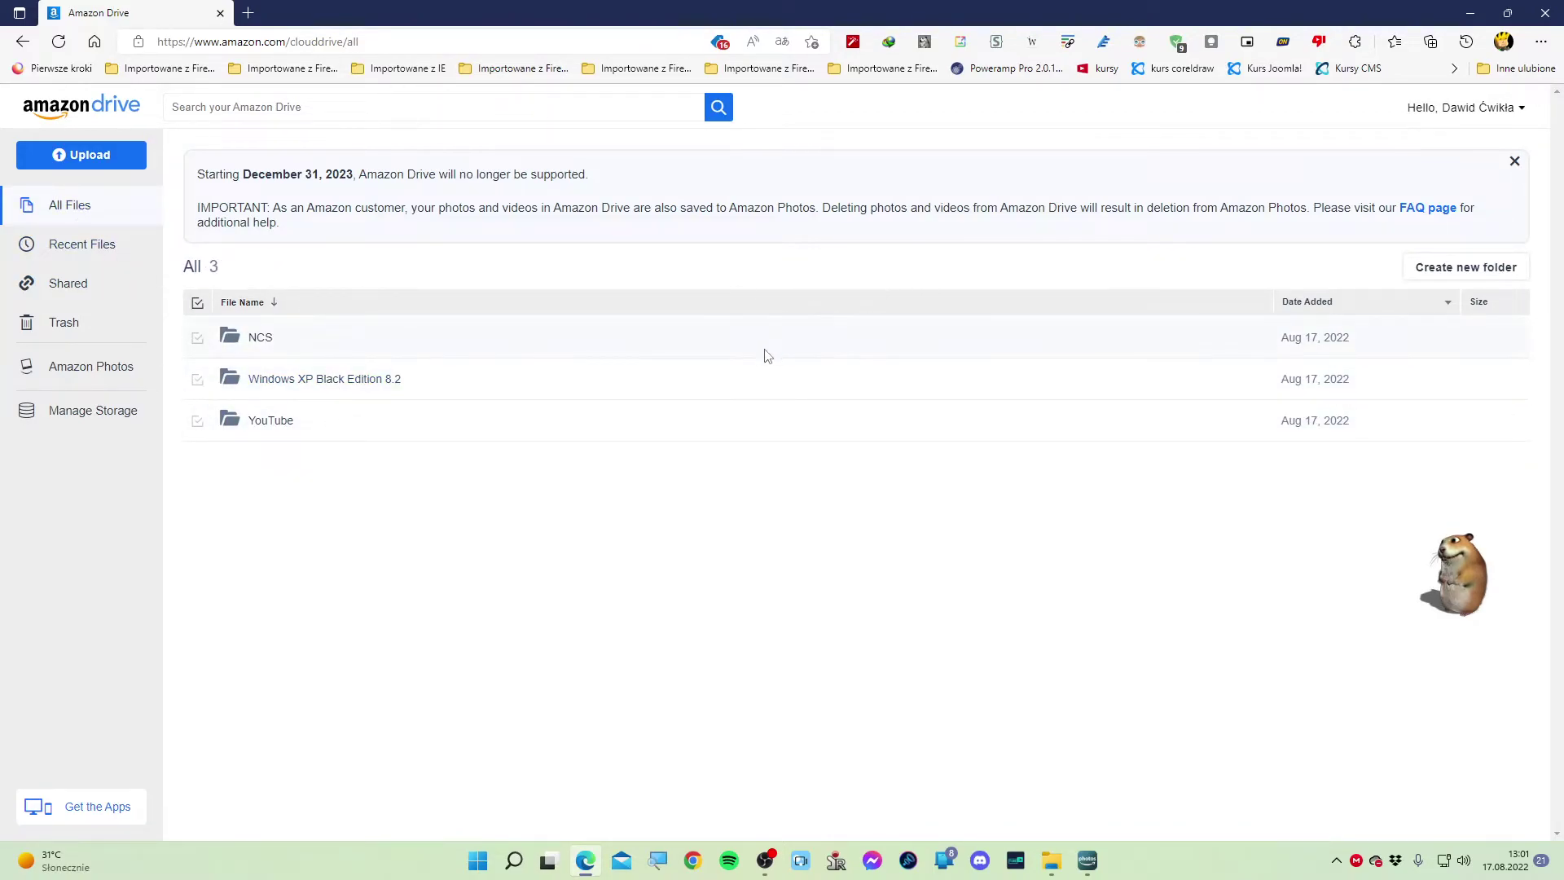
pyautogui.click(1514, 162)
pyautogui.click(1433, 155)
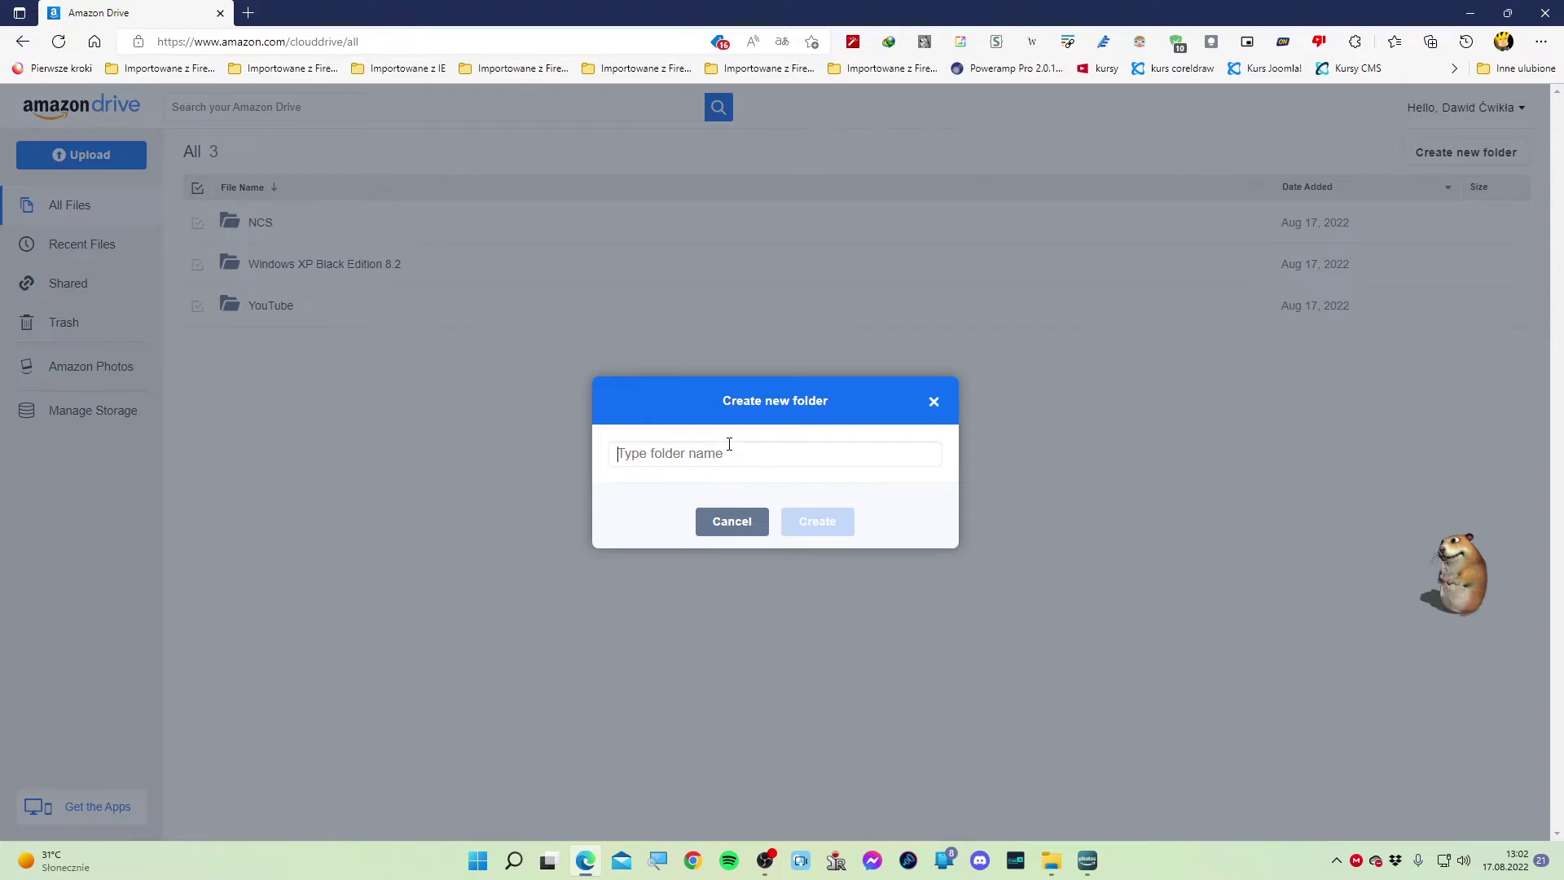
pyautogui.write('test')
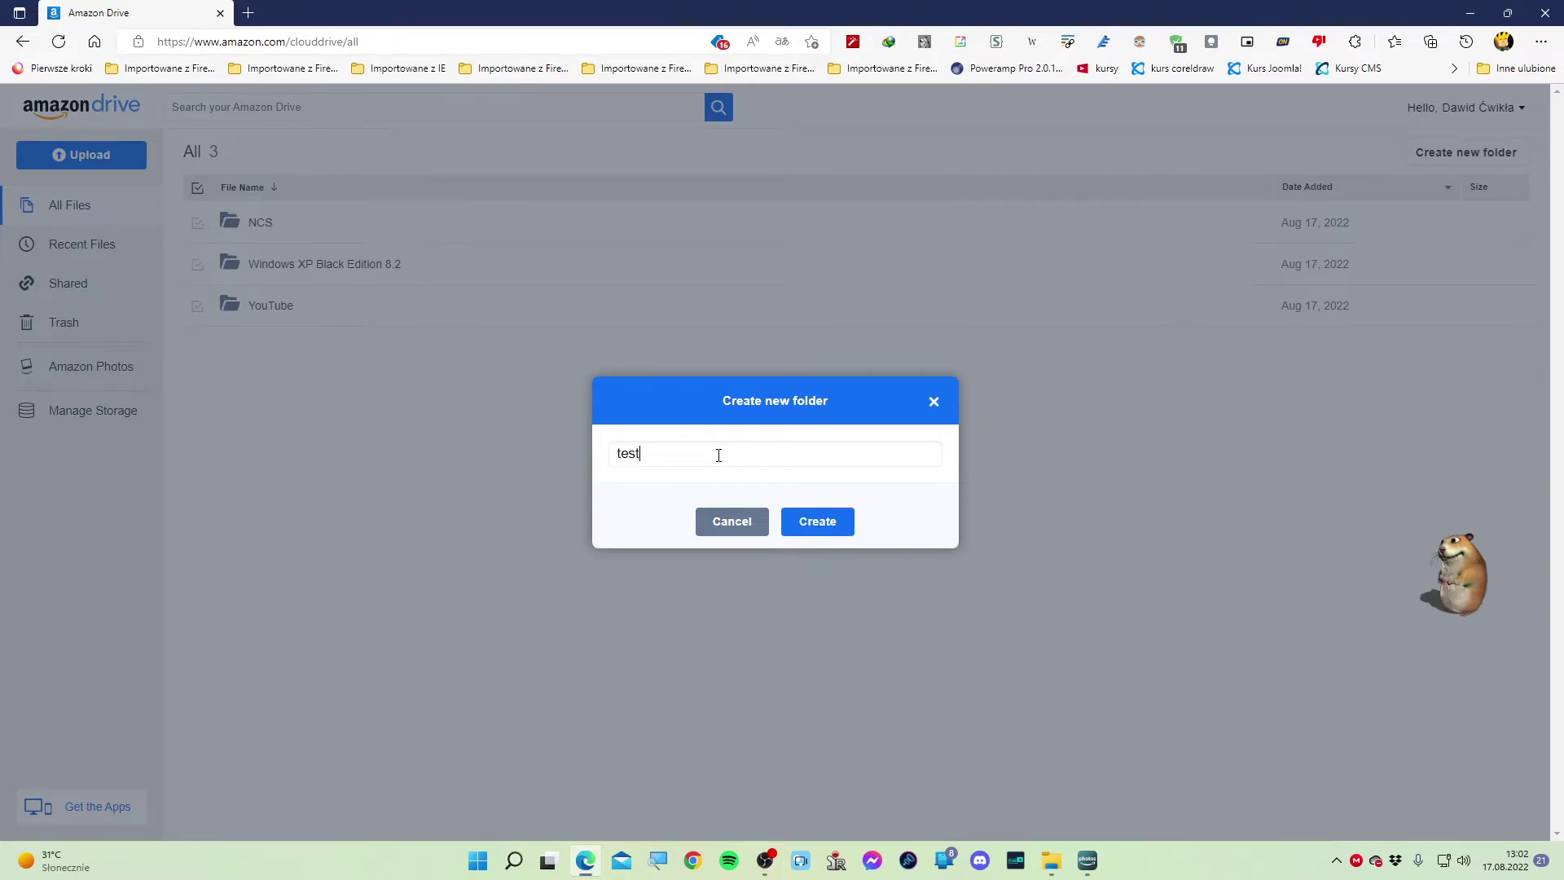
pyautogui.click(823, 521)
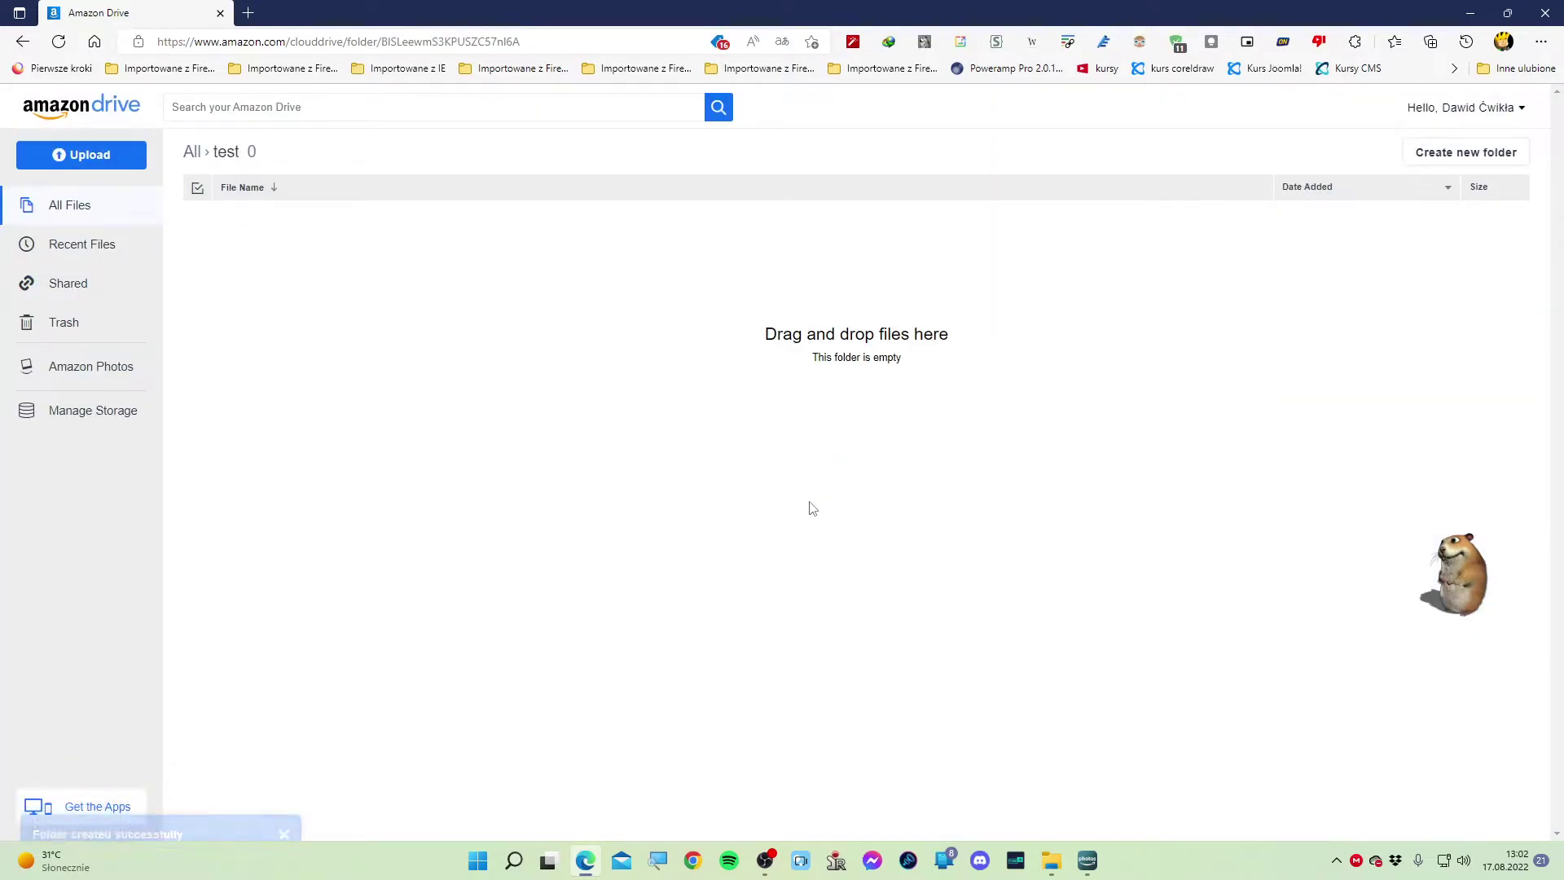
# Check the local Amazon Drive folder in File Explorer for the test folder, look inside Nowy folder, and return to Microsoft Edge
pyautogui.click(1467, 17)
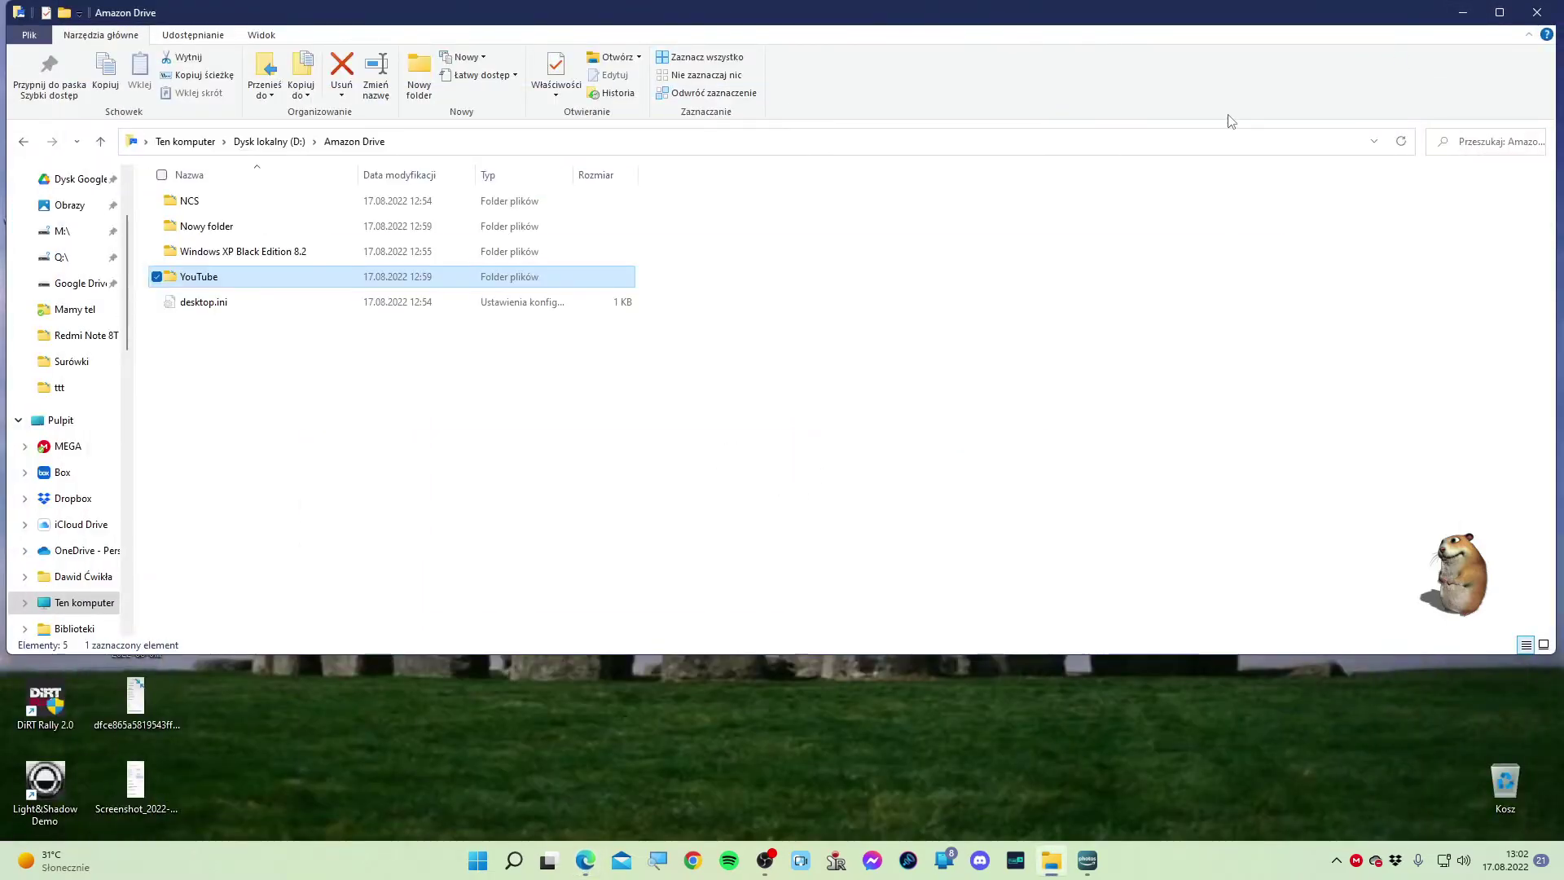
pyautogui.click(329, 385)
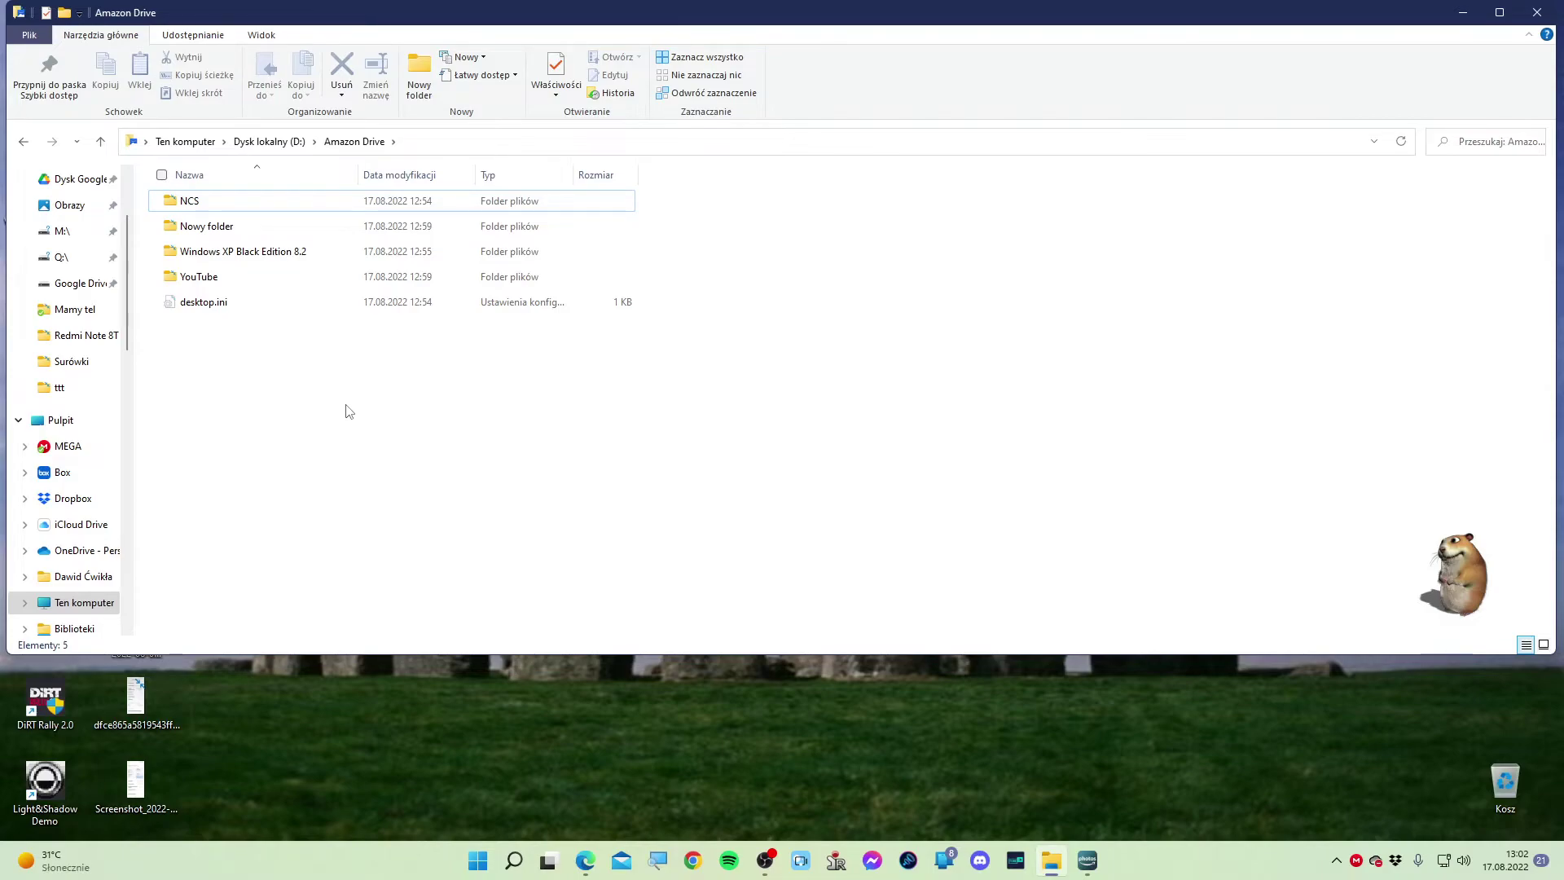
pyautogui.doubleClick(349, 226)
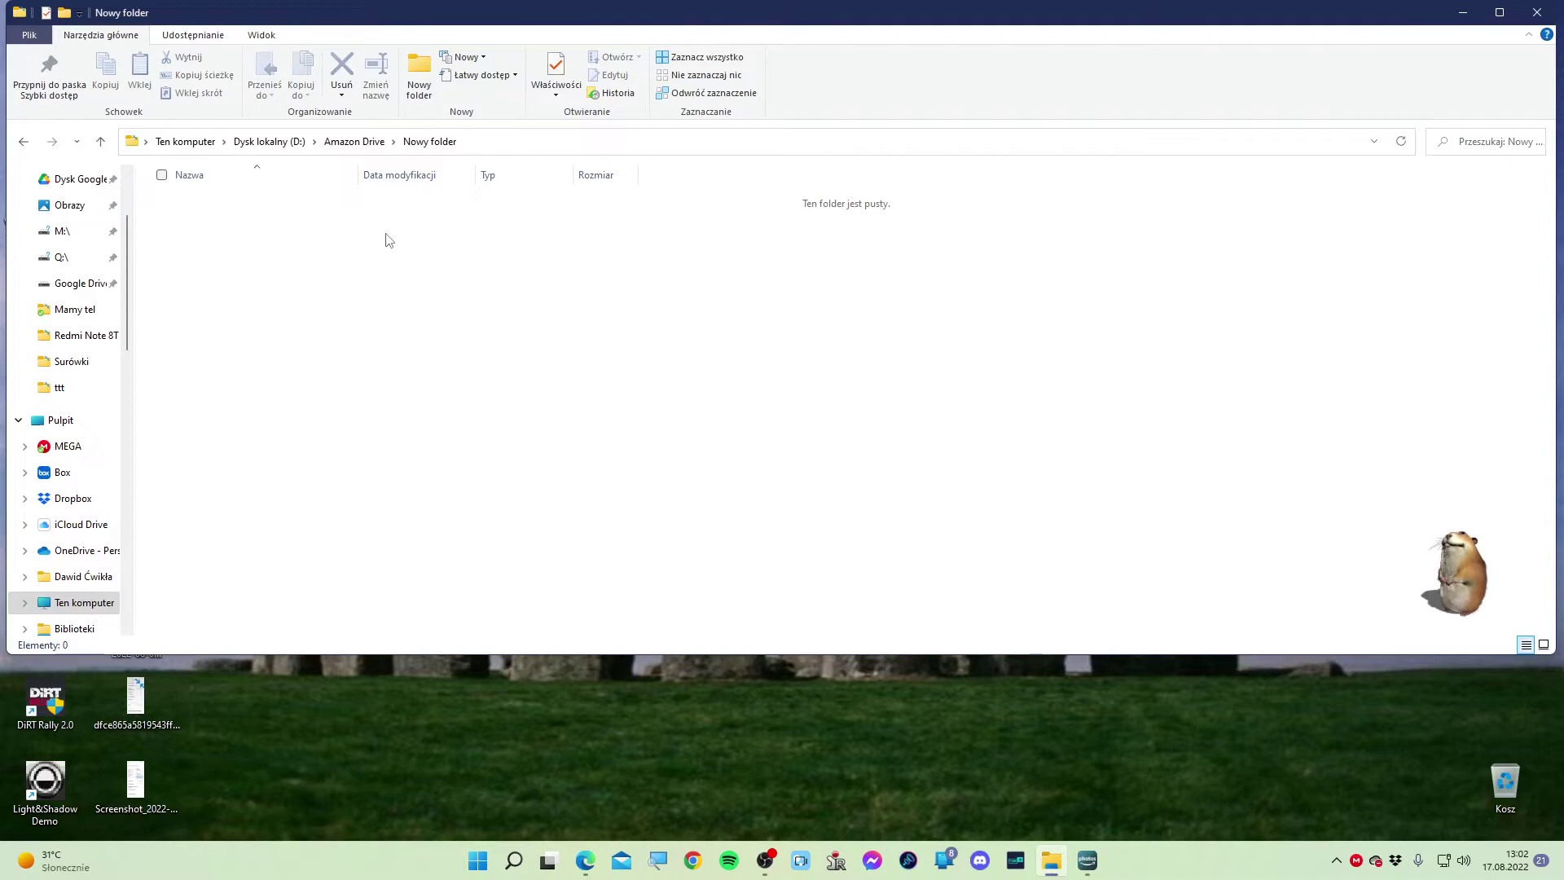
pyautogui.hotkey('alt', 'Left')
pyautogui.click(410, 378)
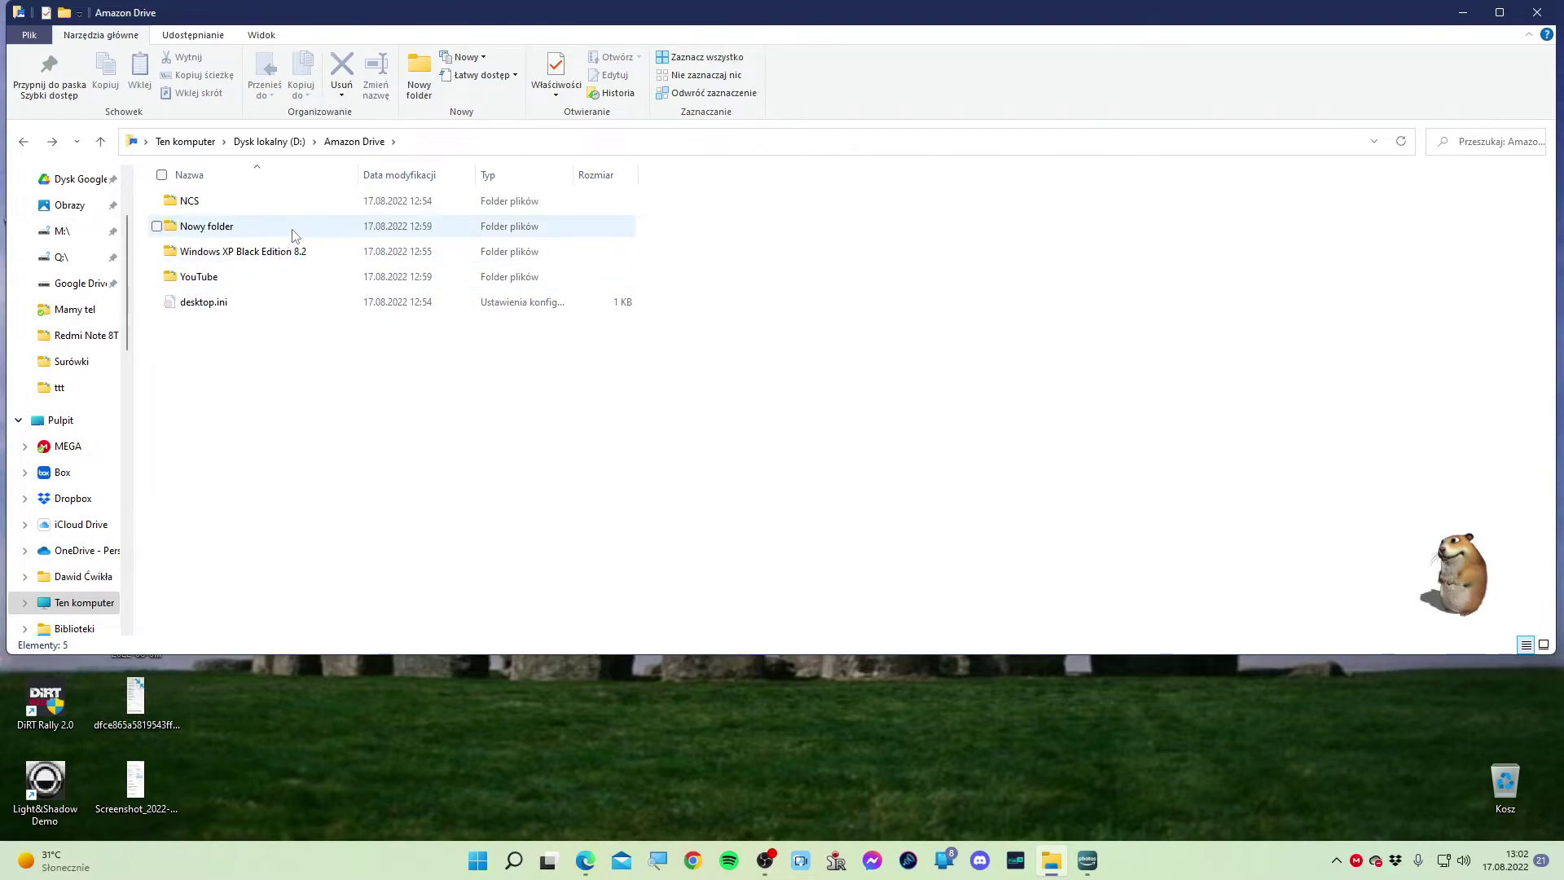
pyautogui.click(586, 861)
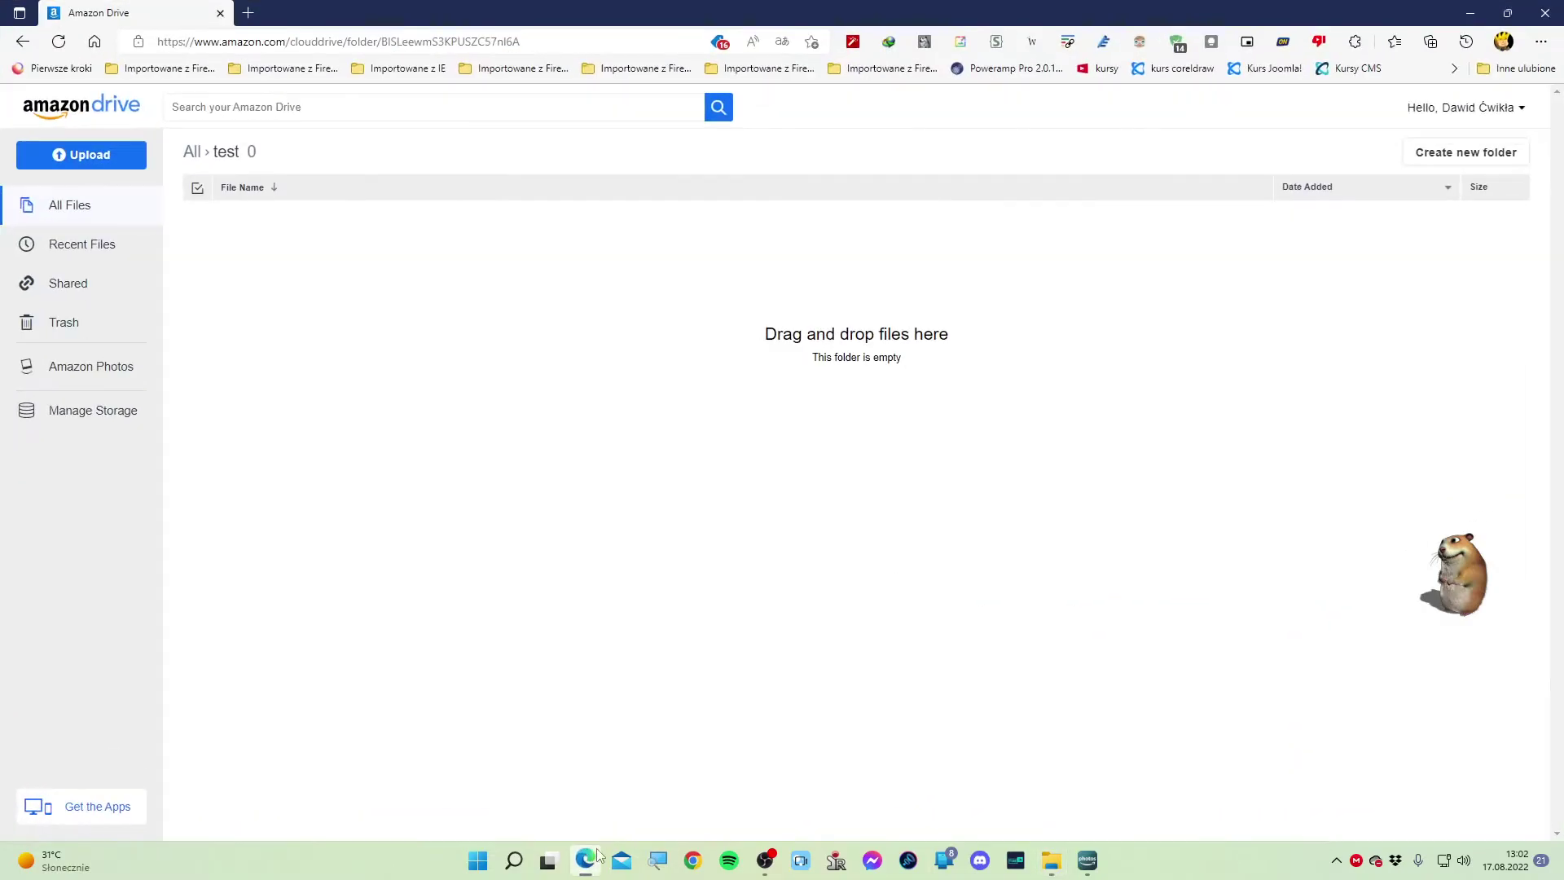
# Turn off the Amazon Photos option that disables sync for new top level folders, and check the local Amazon Drive folder in File Explorer
pyautogui.click(1083, 865)
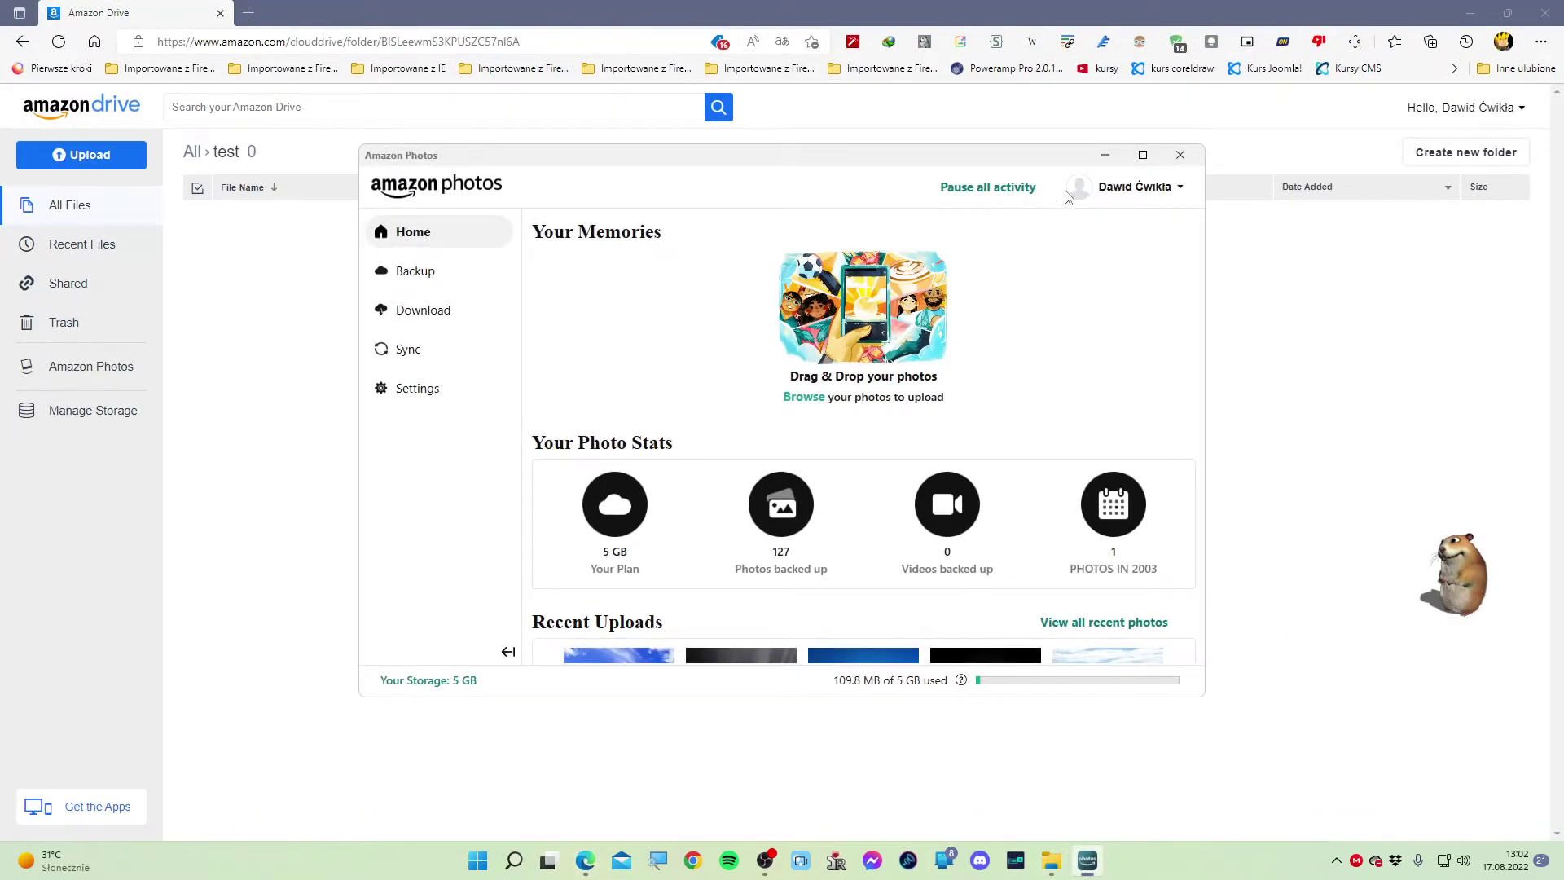
pyautogui.click(454, 389)
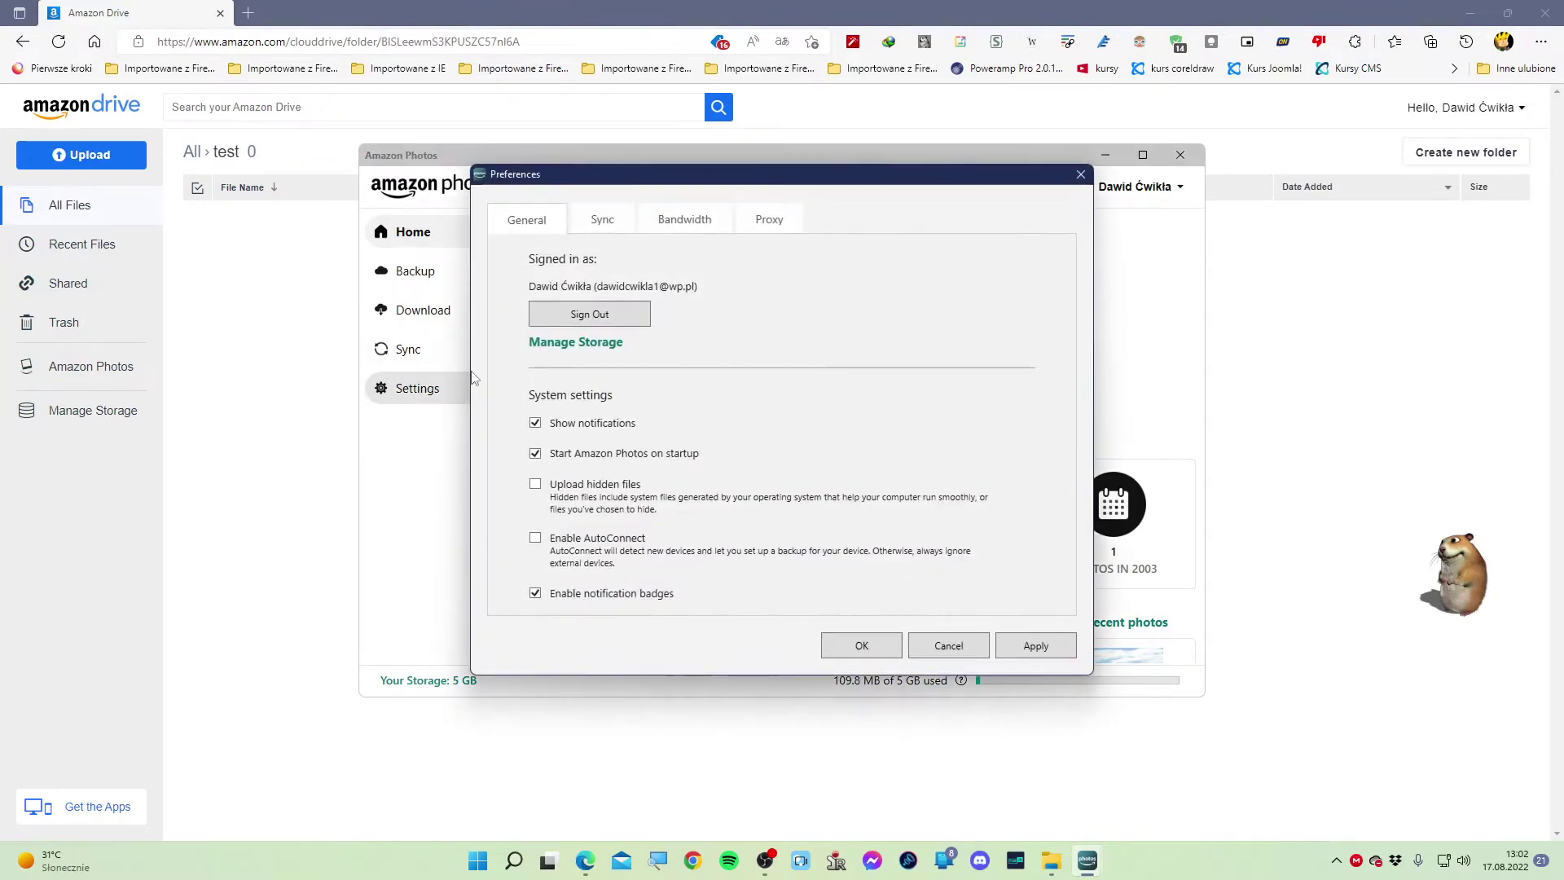
pyautogui.click(621, 228)
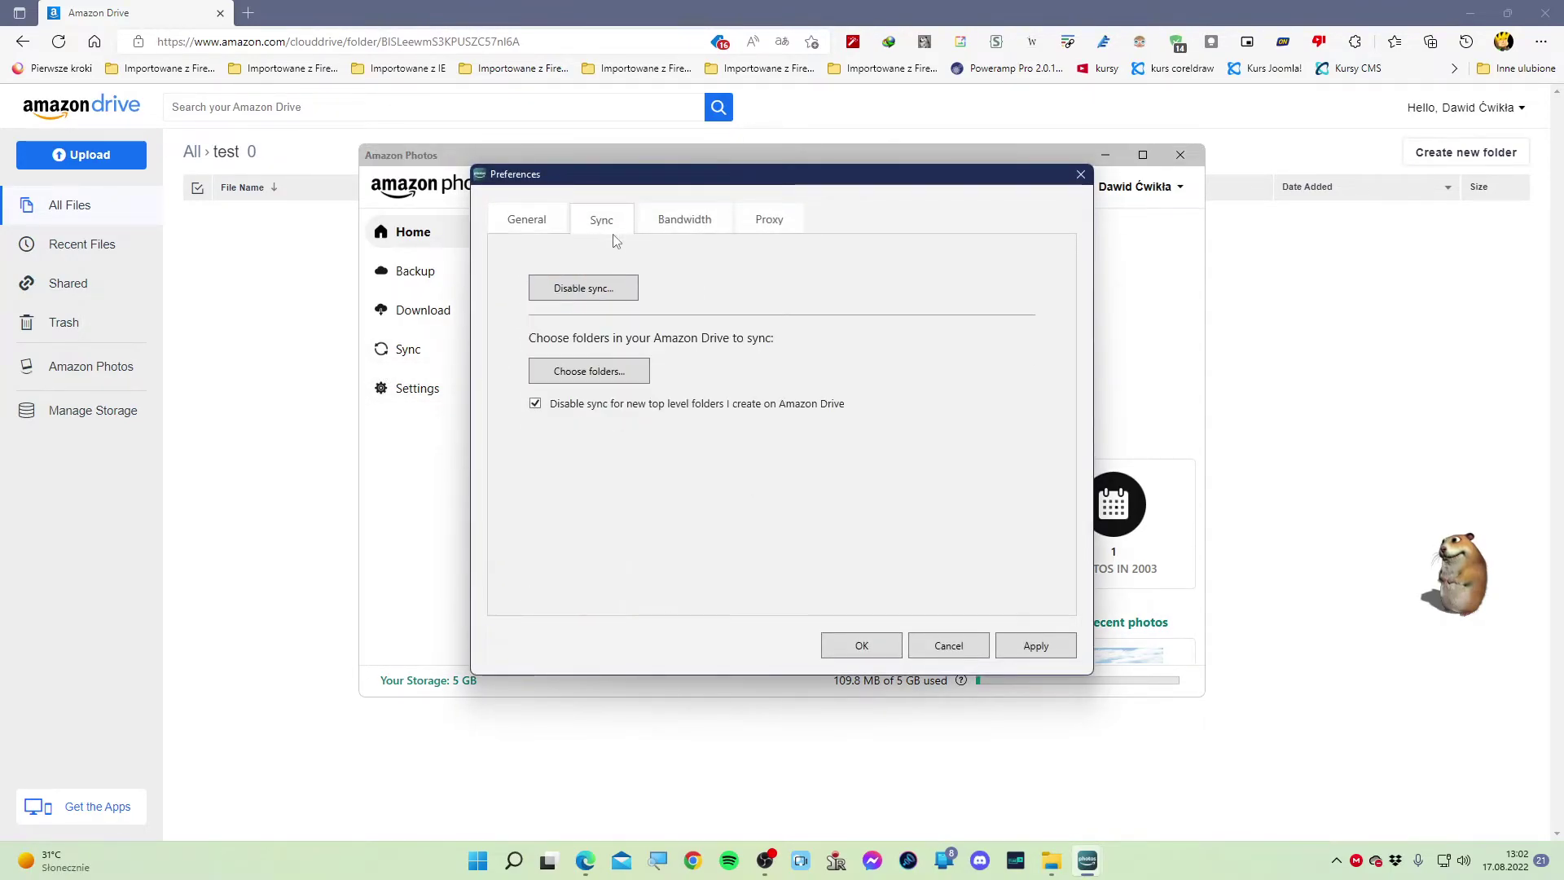
pyautogui.click(535, 405)
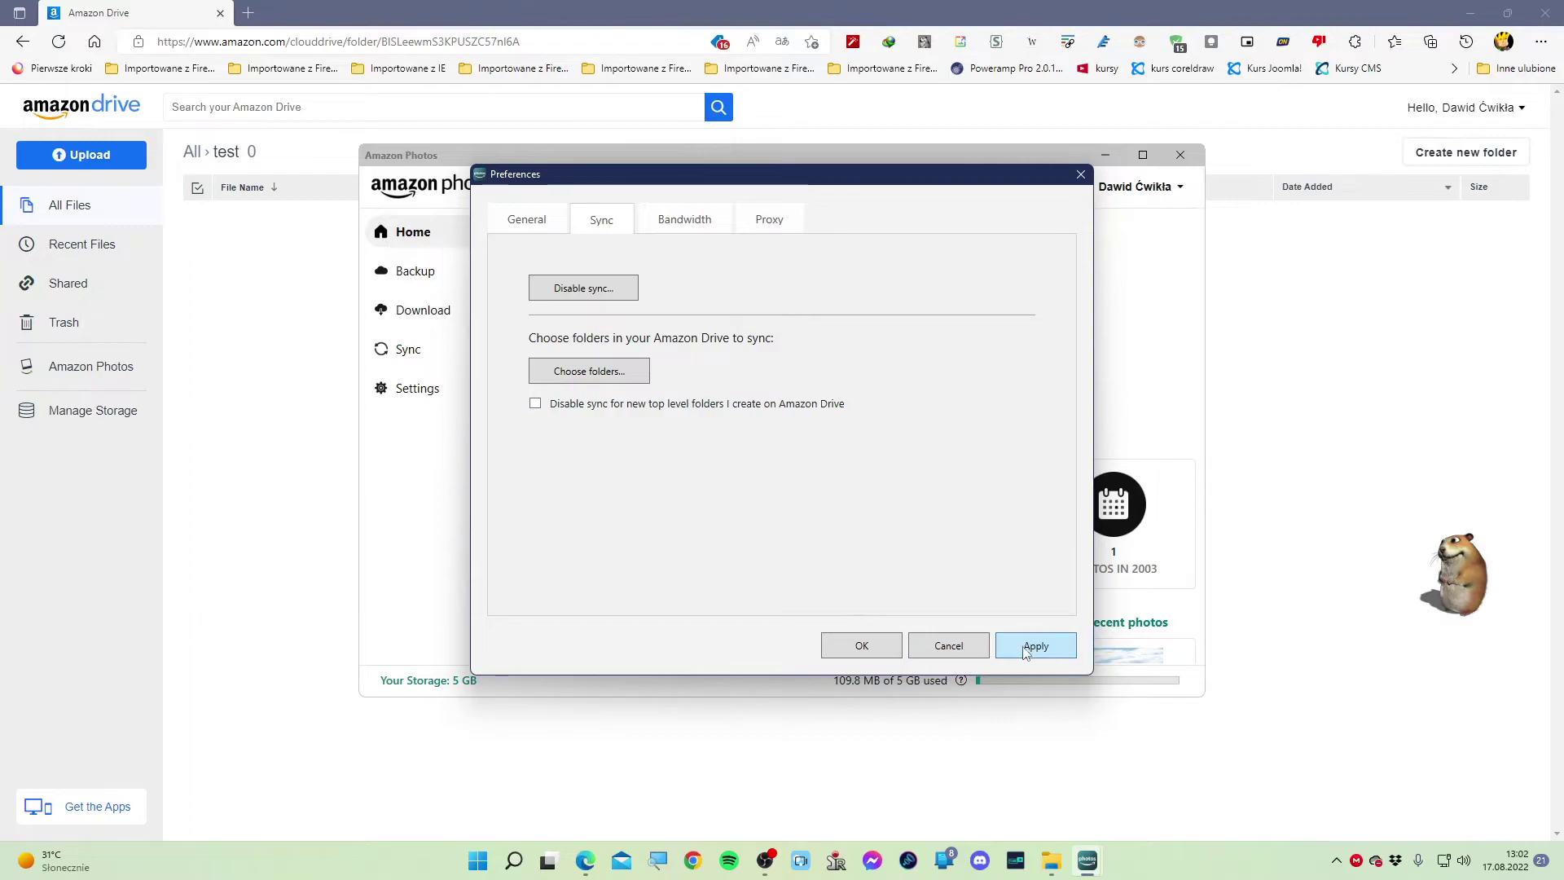
pyautogui.click(859, 648)
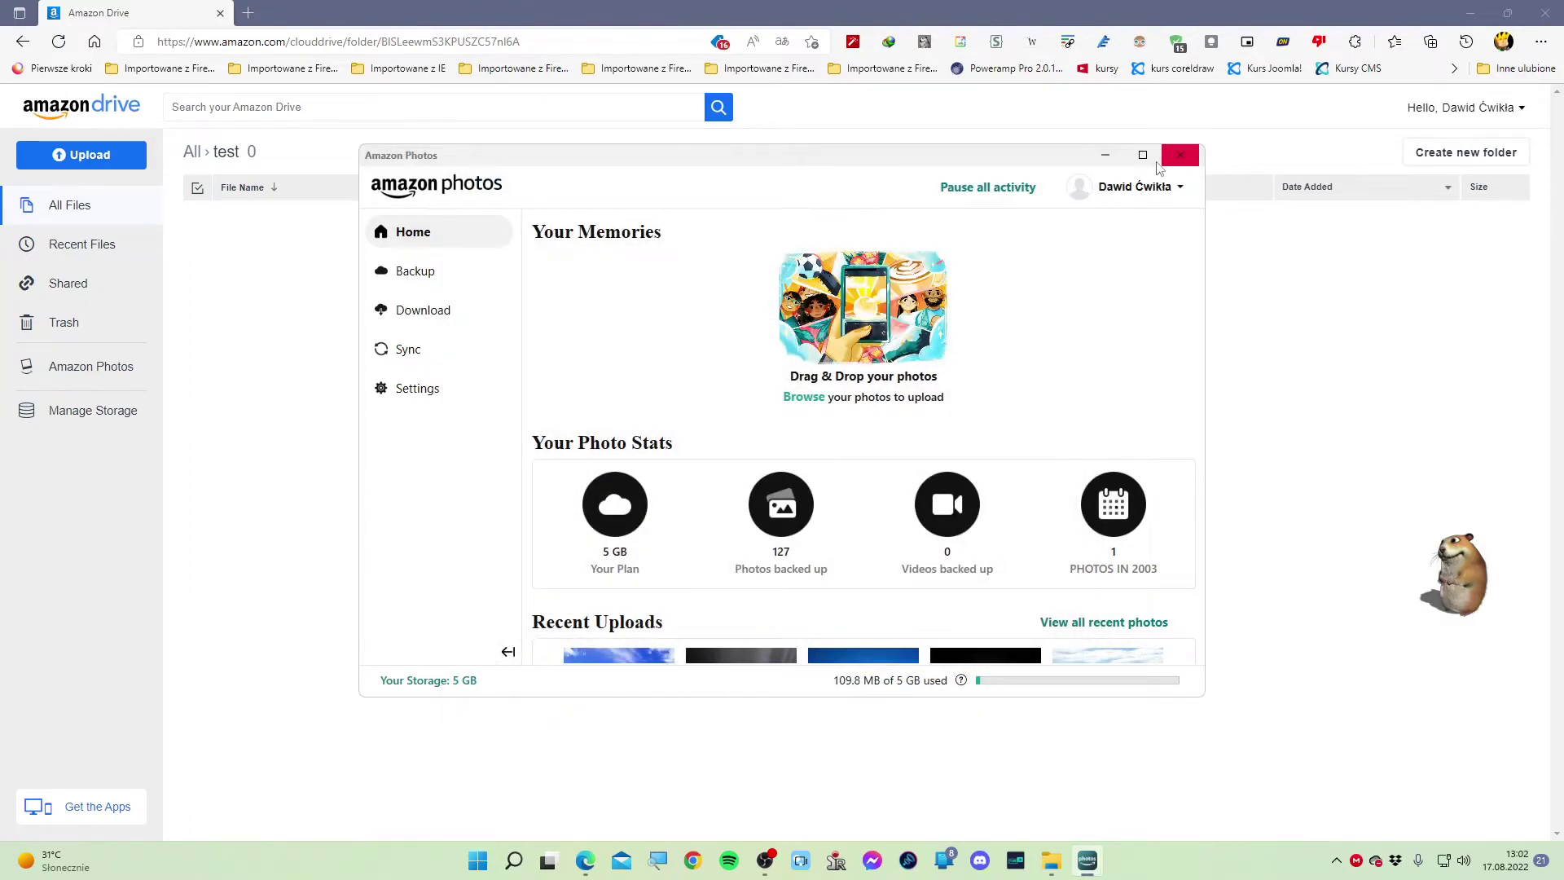
pyautogui.click(1104, 154)
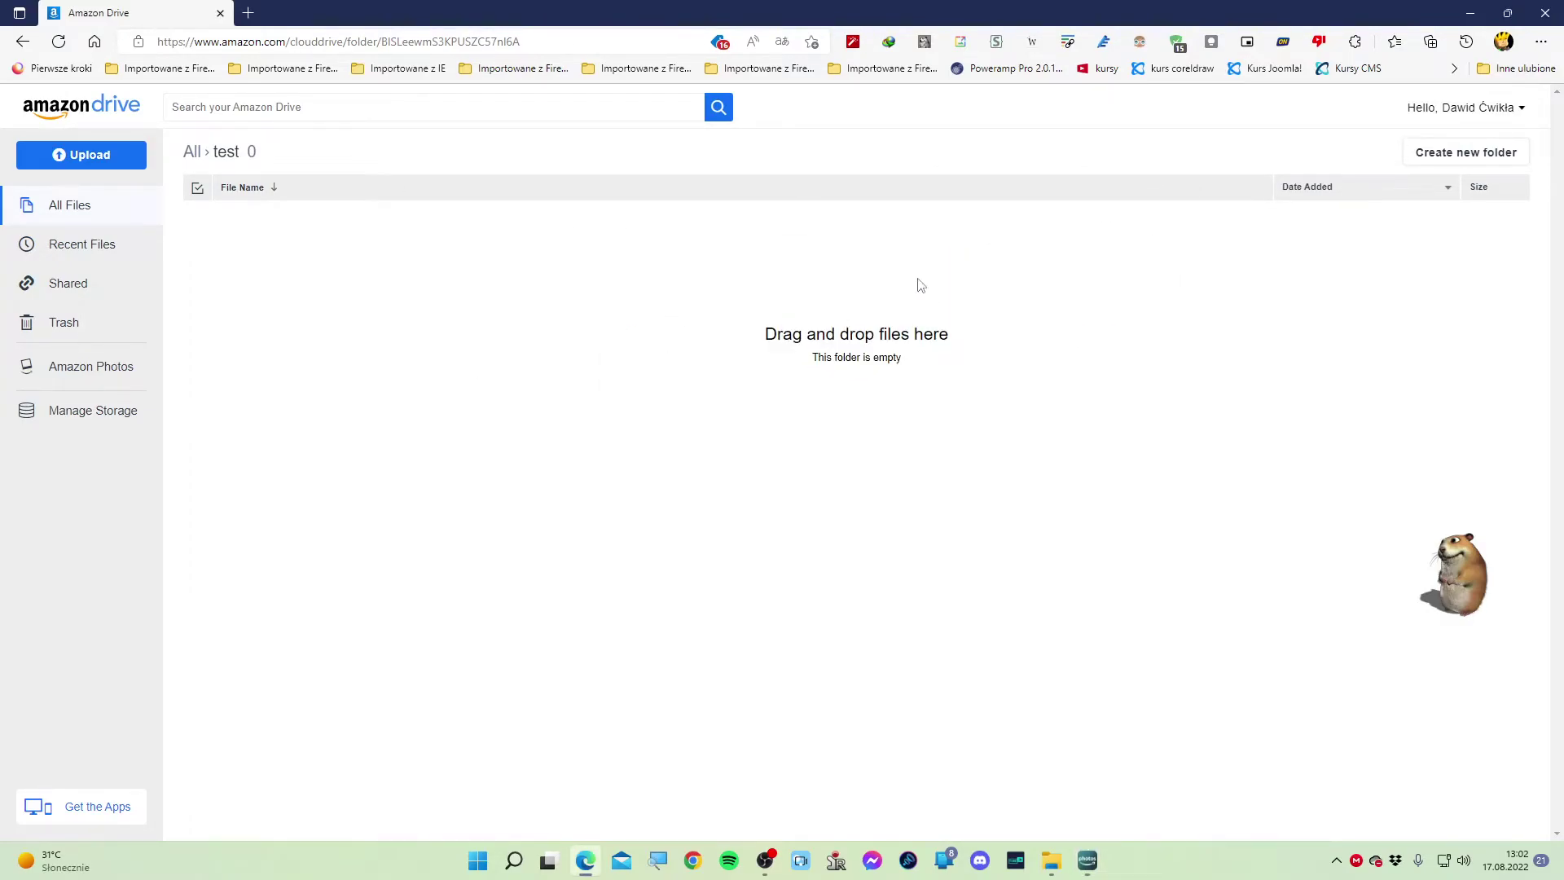
pyautogui.click(1469, 13)
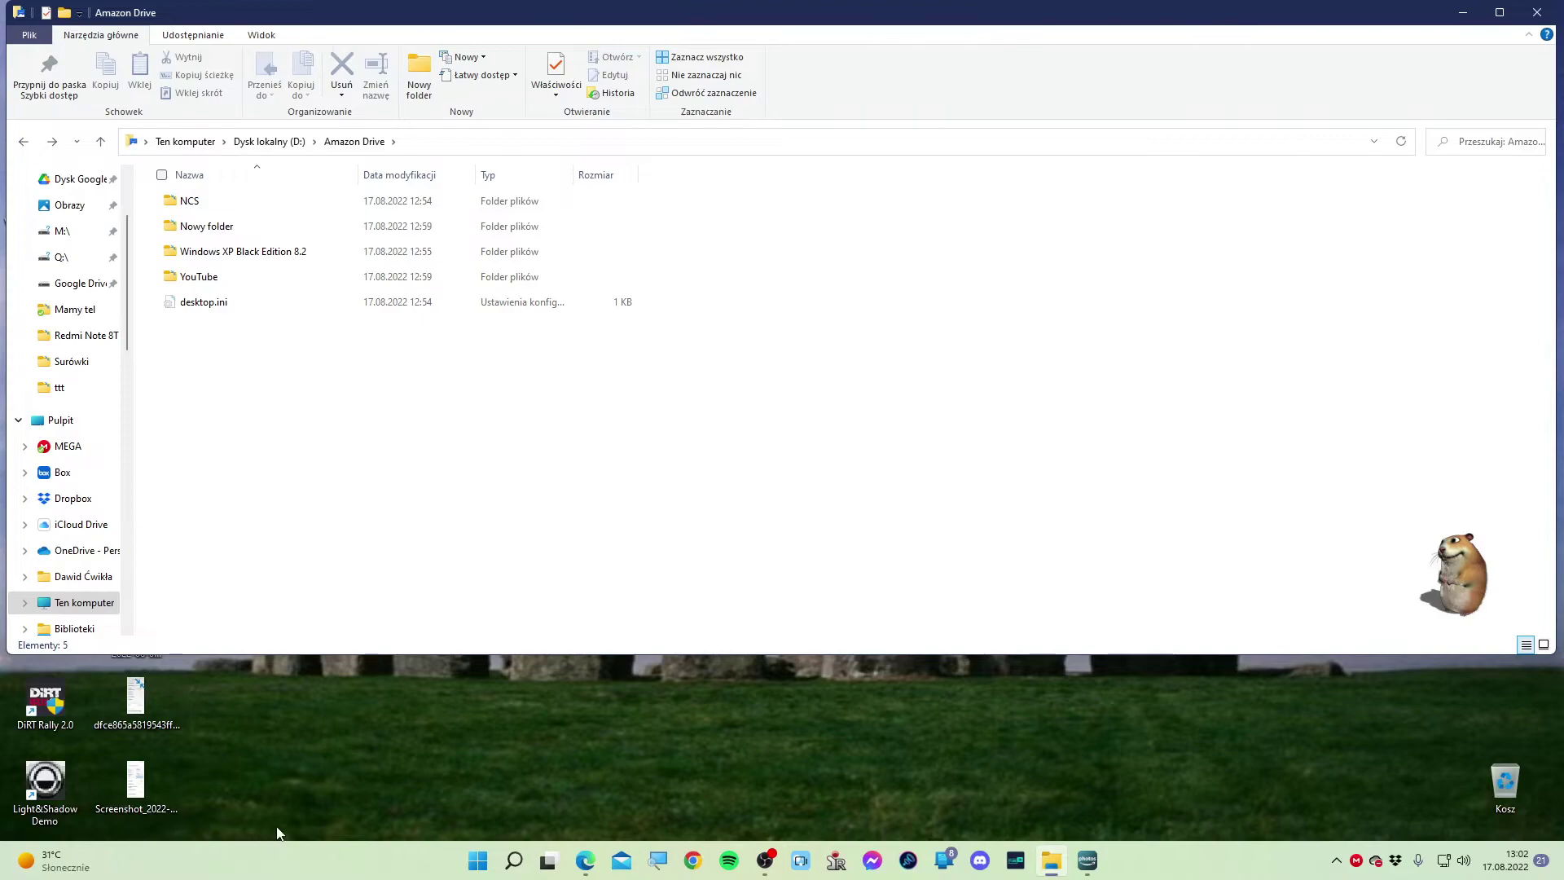
pyautogui.click(585, 860)
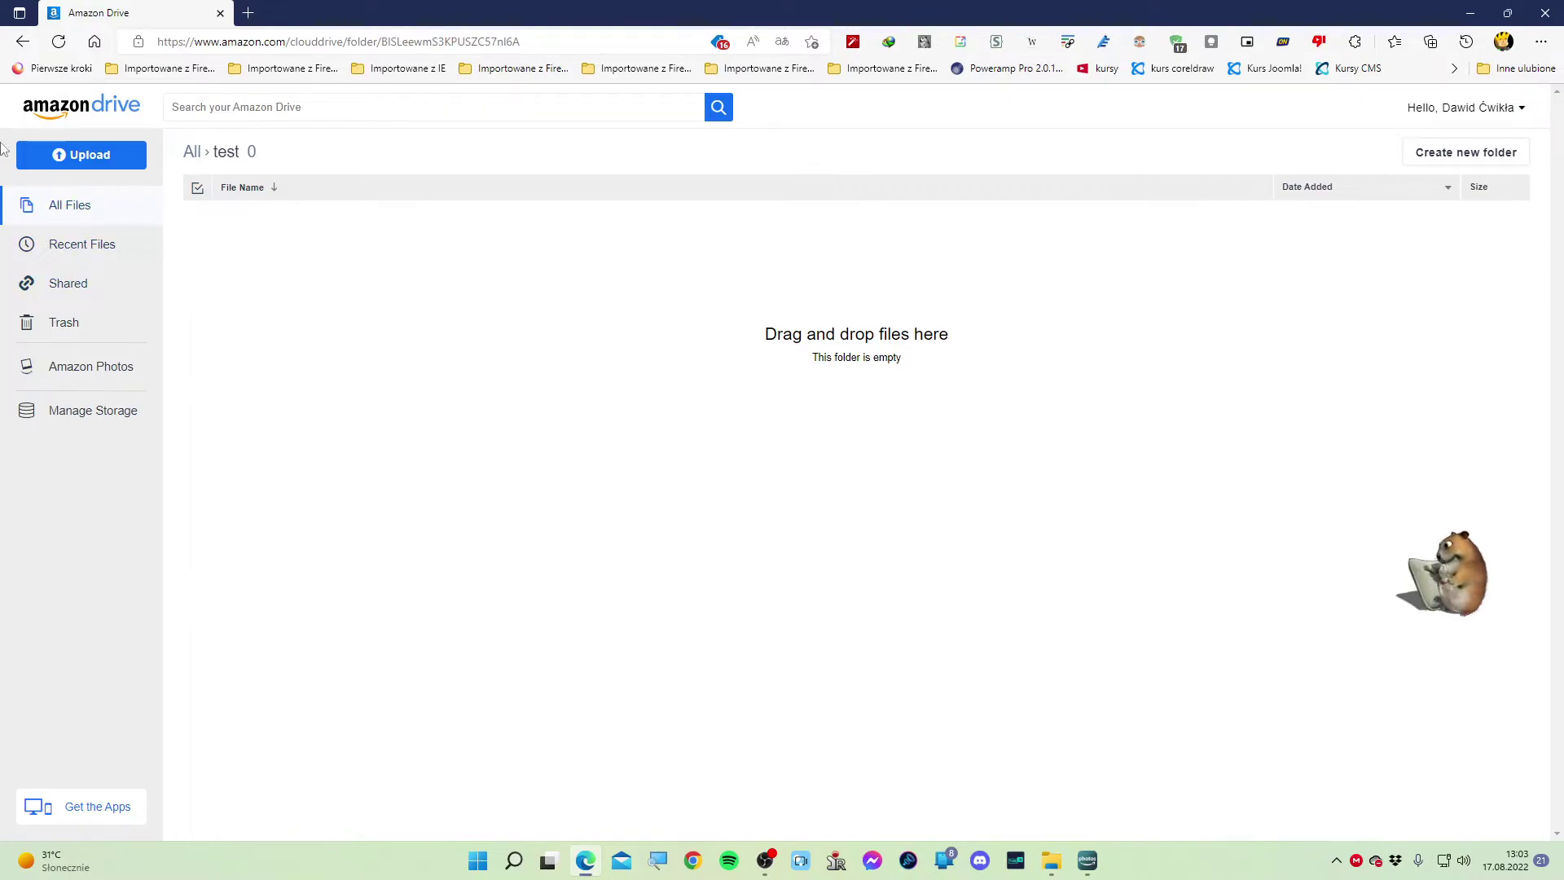
# Create a new folder named test2 at the top level of All Files in web Amazon Drive
pyautogui.click(84, 212)
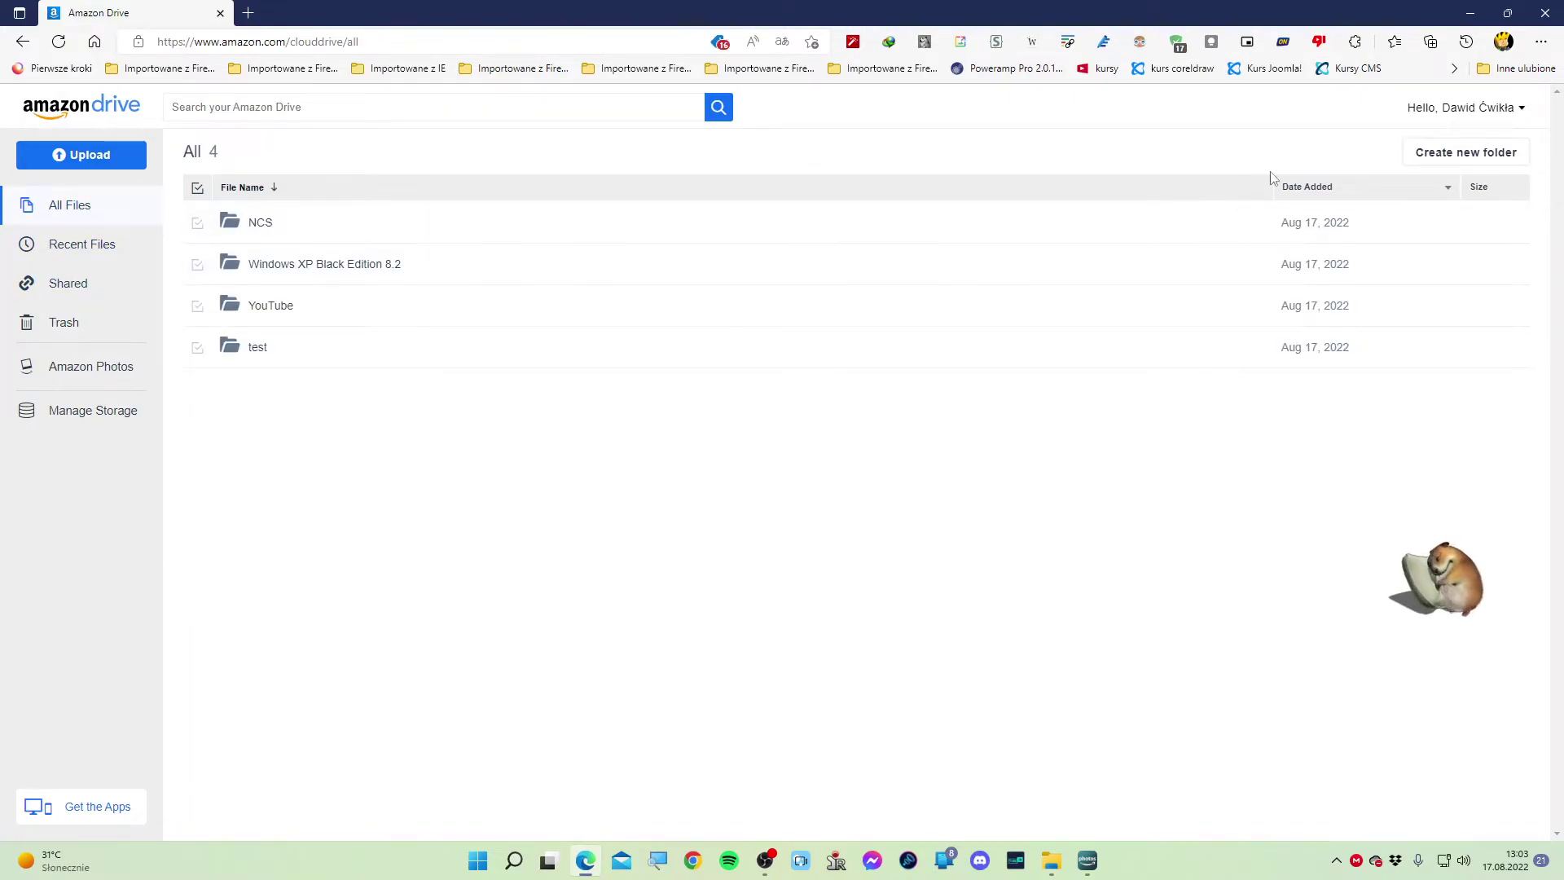
pyautogui.click(1431, 156)
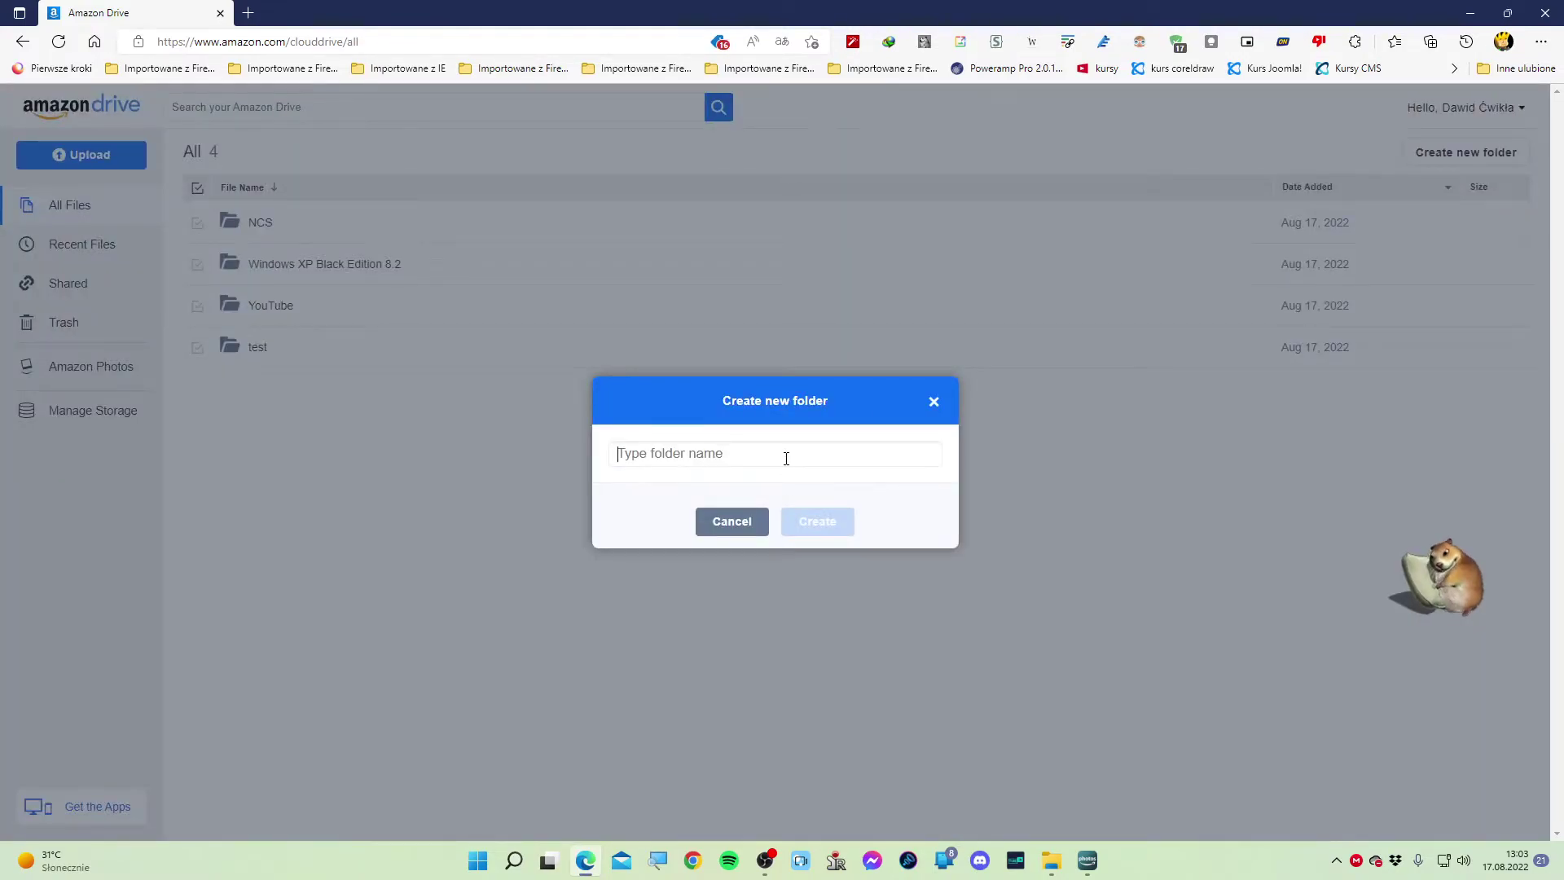
pyautogui.write('te')
pyautogui.press('BackSpace')
pyautogui.press('BackSpace')
pyautogui.press('BackSpace')
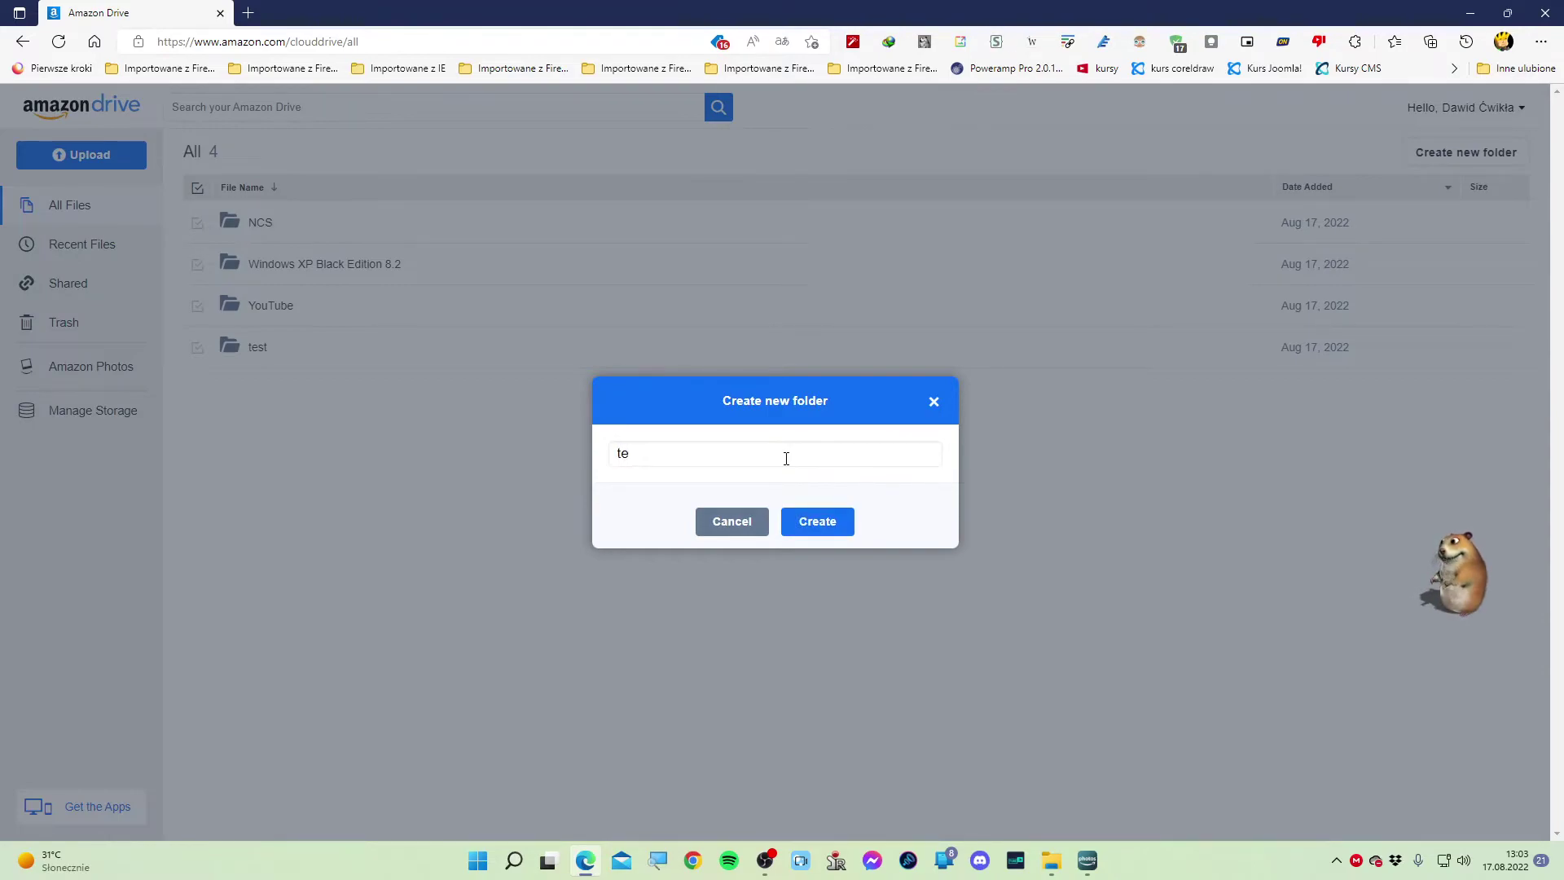
pyautogui.write('test2')
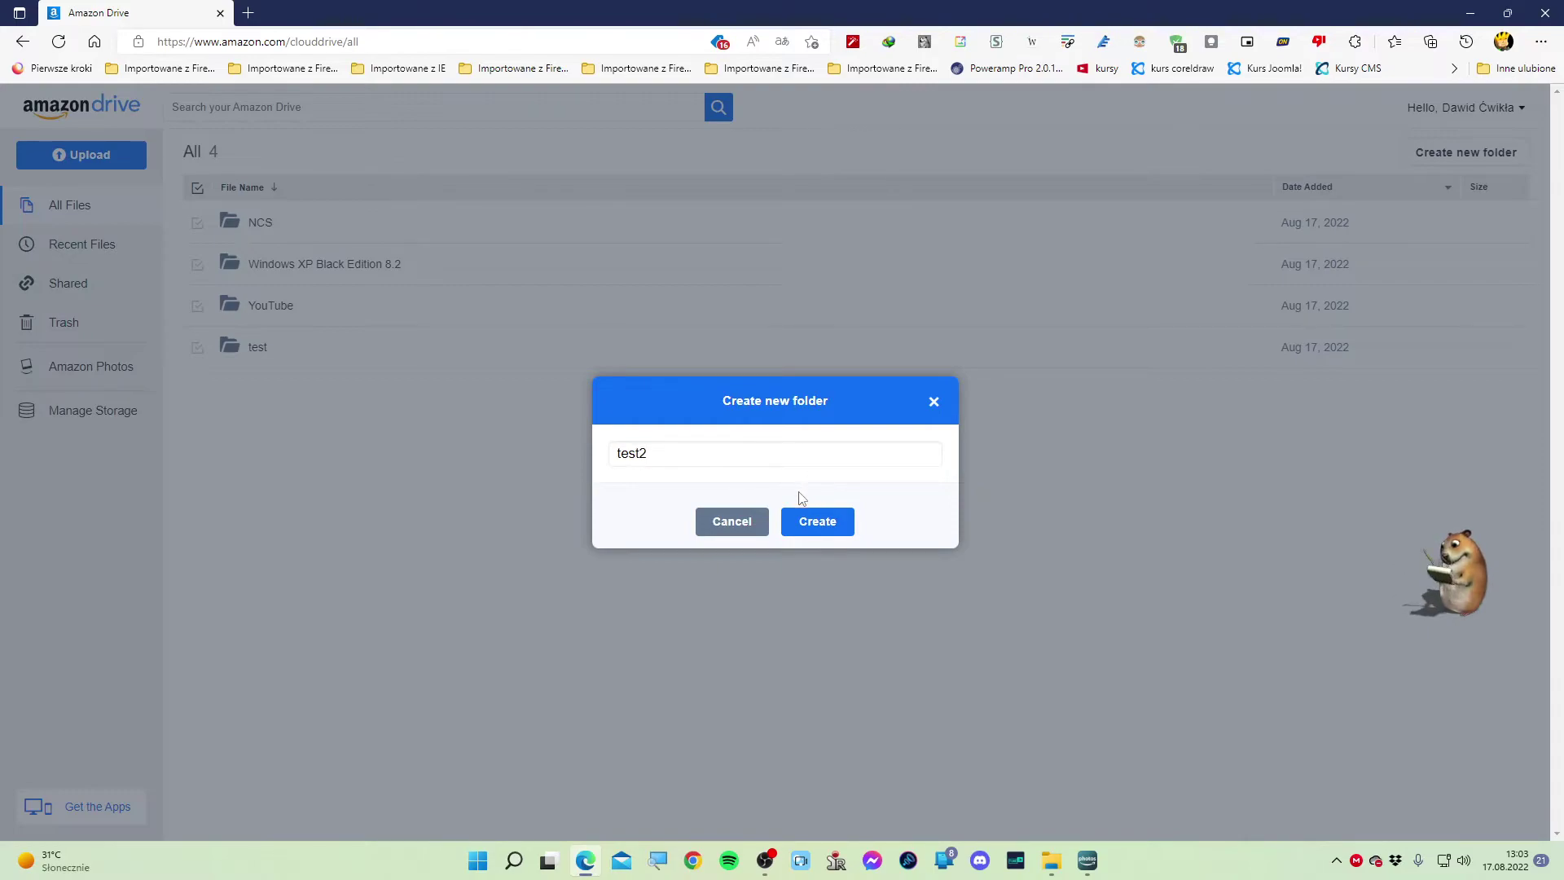
pyautogui.click(821, 520)
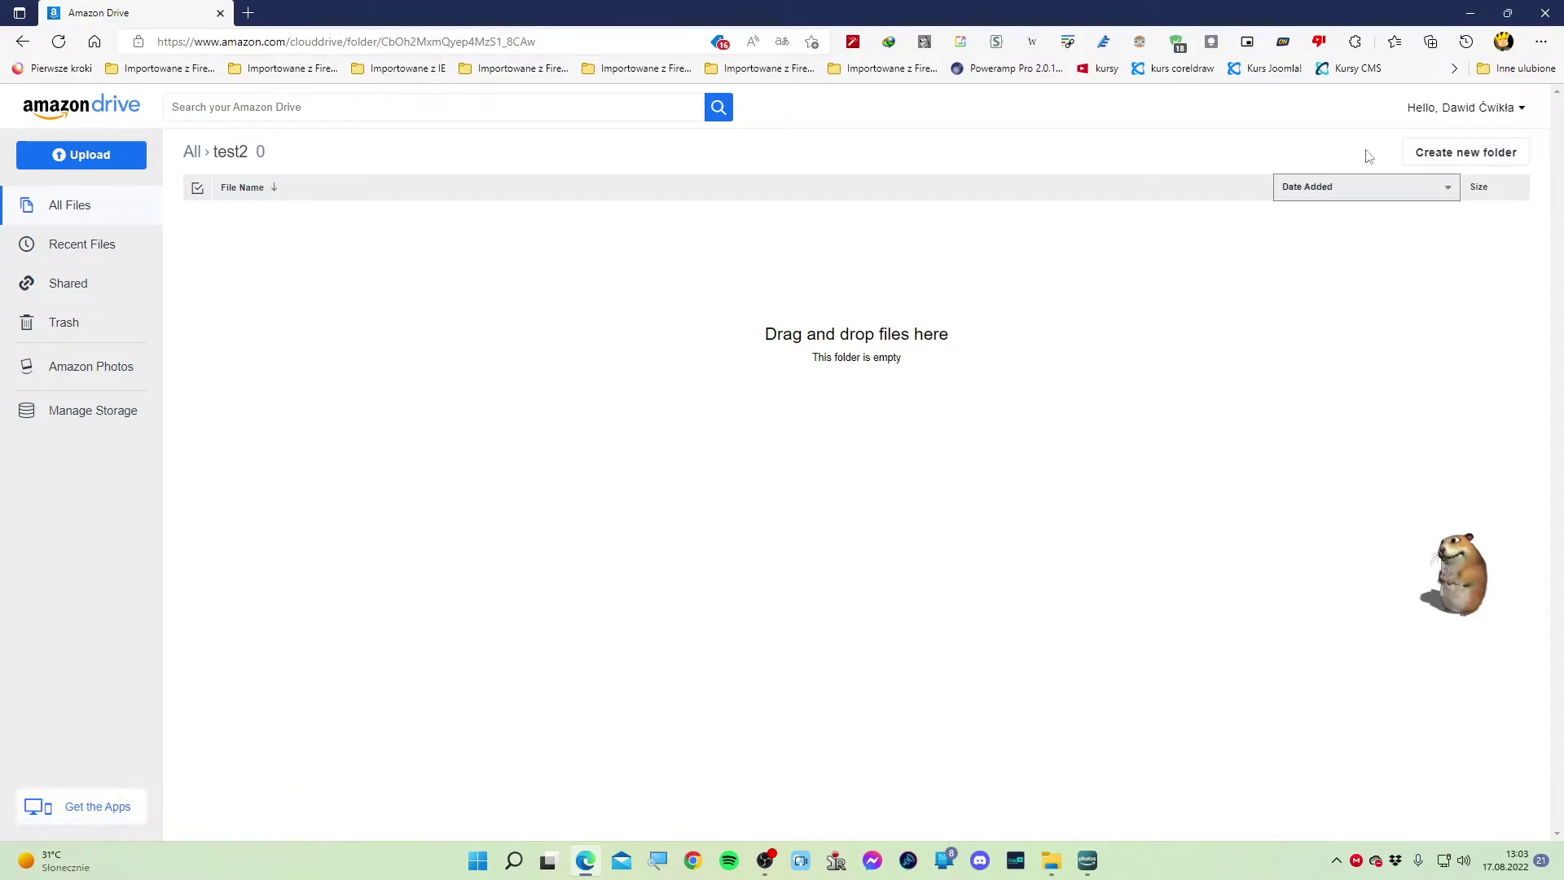
# Switch to File Explorer and reload the local Amazon Drive folder on drive D to look for the test2 folder
pyautogui.click(1469, 13)
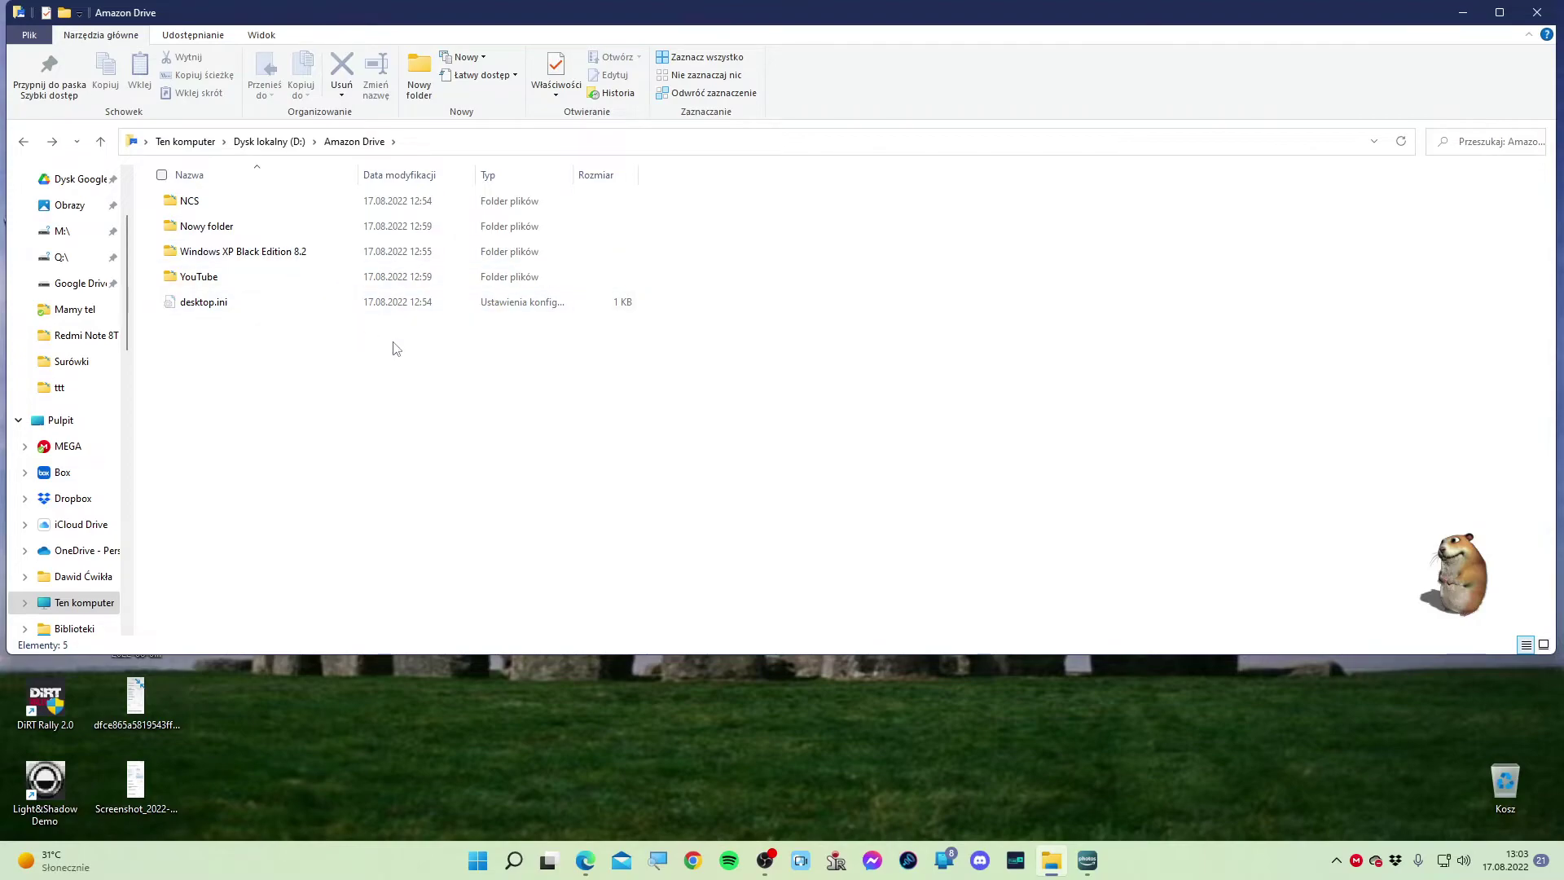
pyautogui.press('BackSpace')
pyautogui.doubleClick(266, 303)
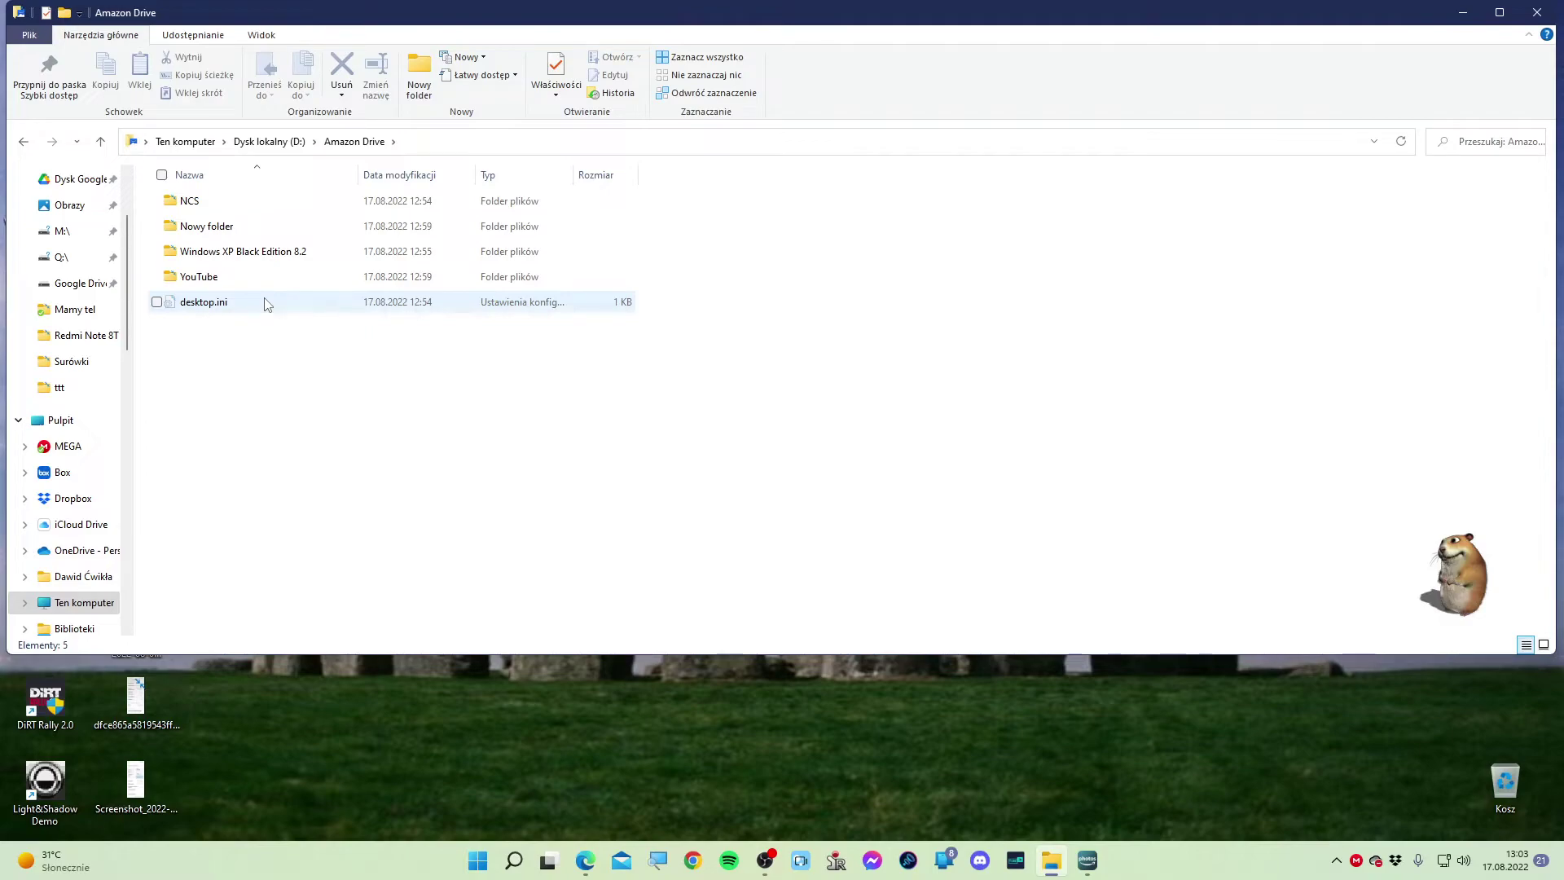
# View the Sync status in Amazon Photos from its background app, recheck it once, and close the window
pyautogui.click(1336, 861)
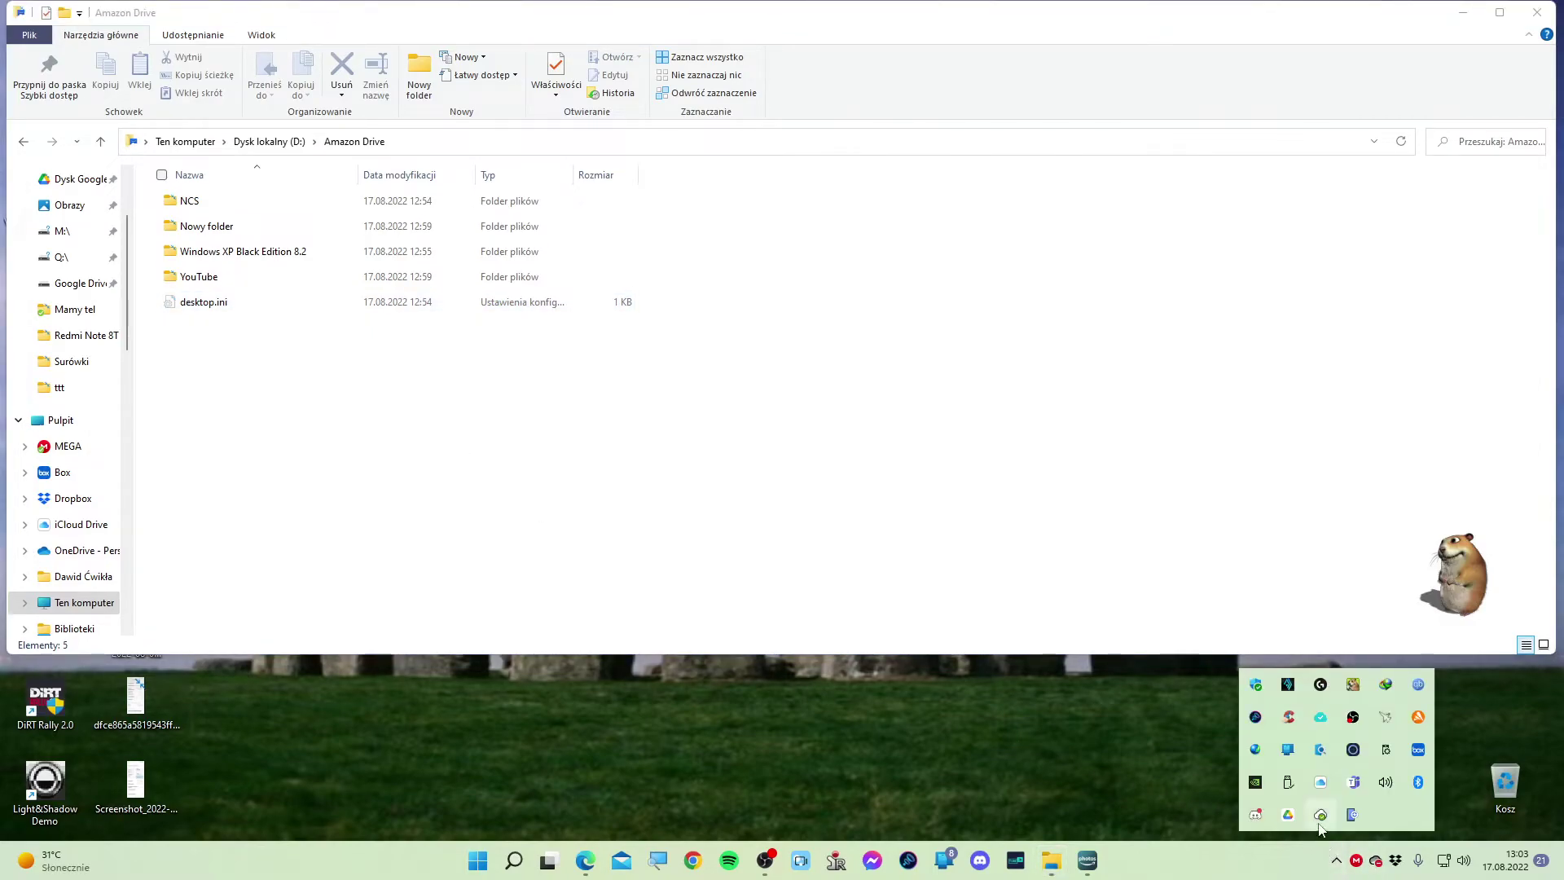
pyautogui.click(1320, 815)
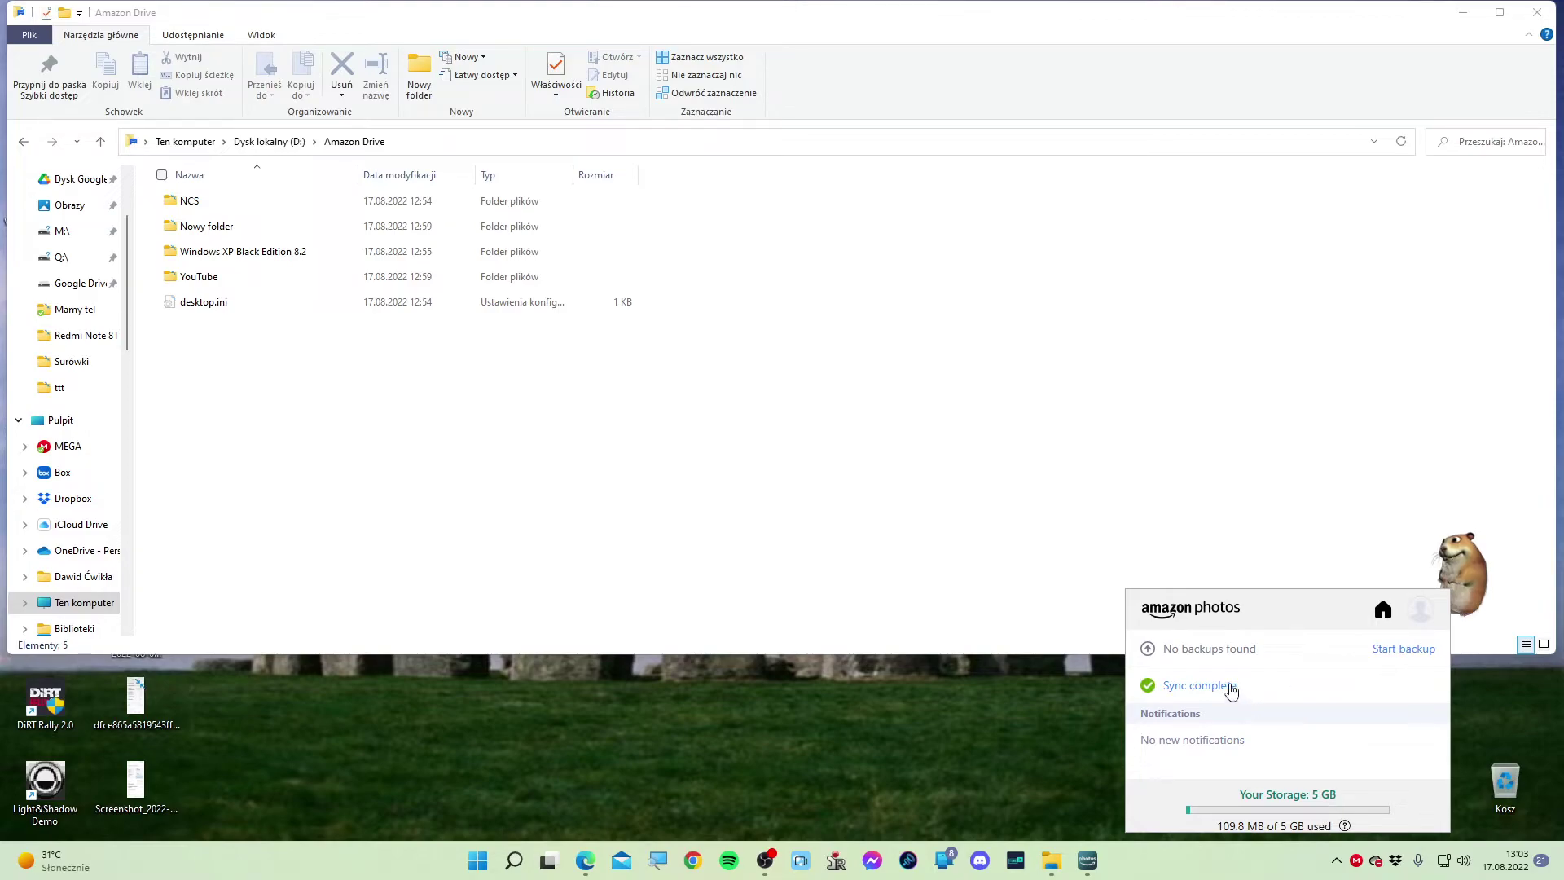
pyautogui.click(1197, 685)
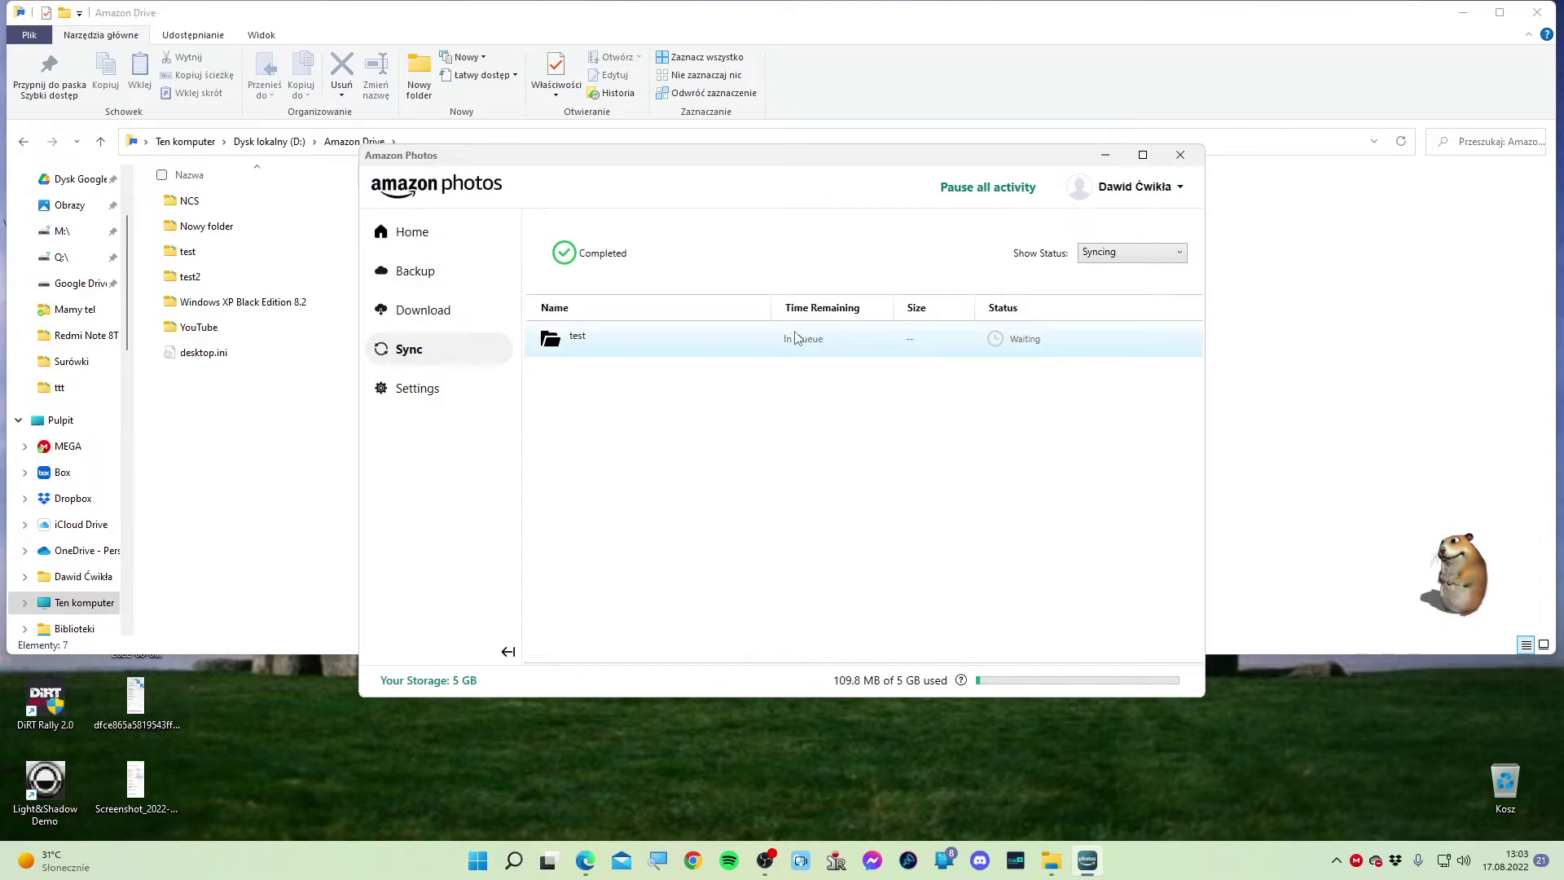
pyautogui.click(1173, 157)
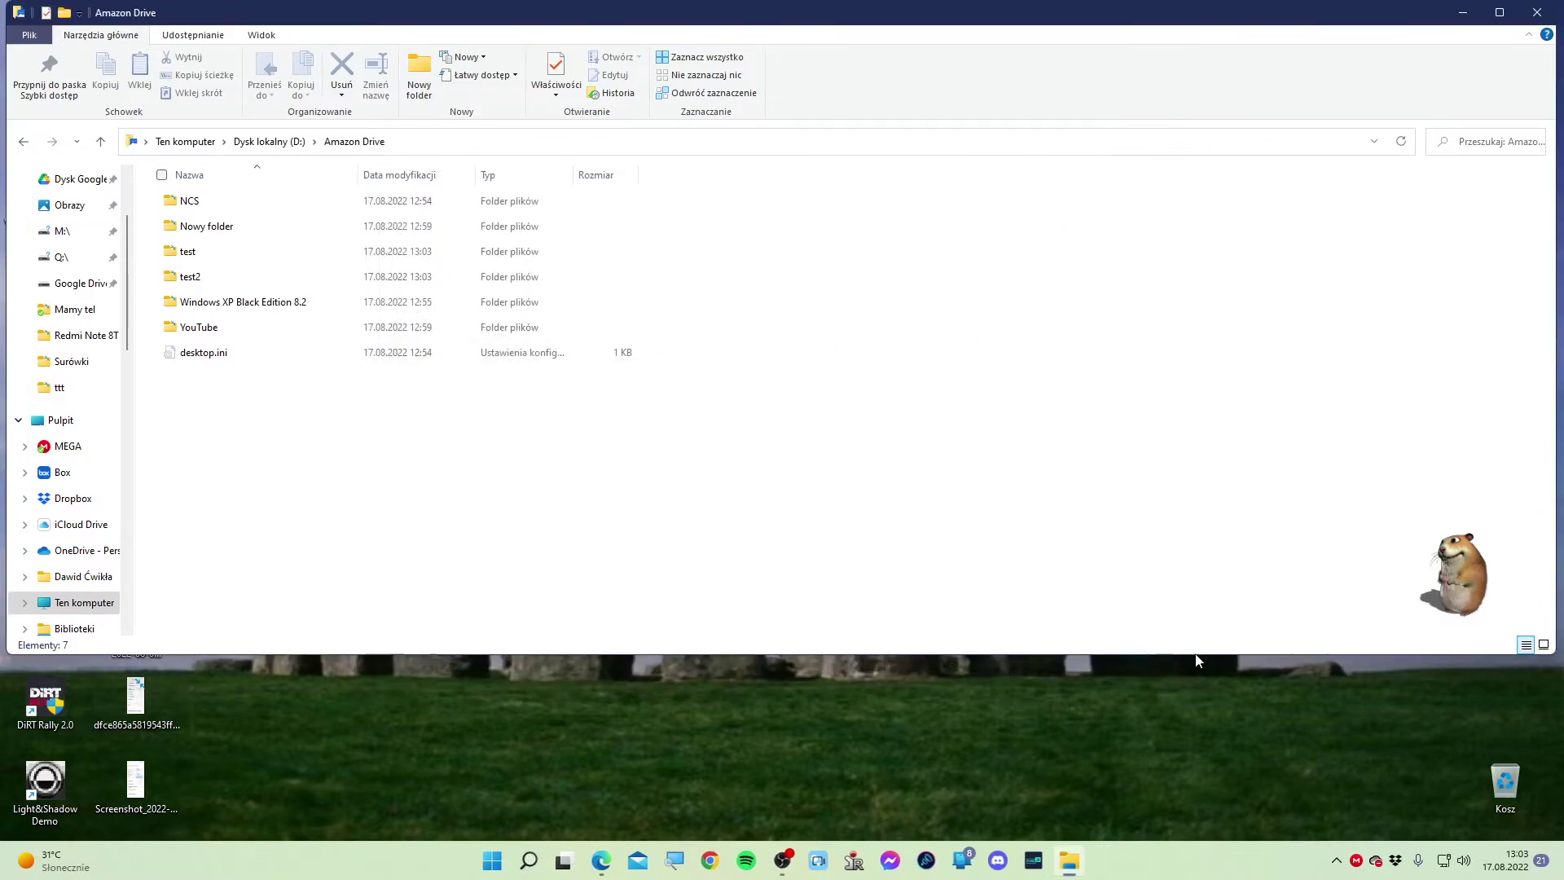
pyautogui.click(1336, 859)
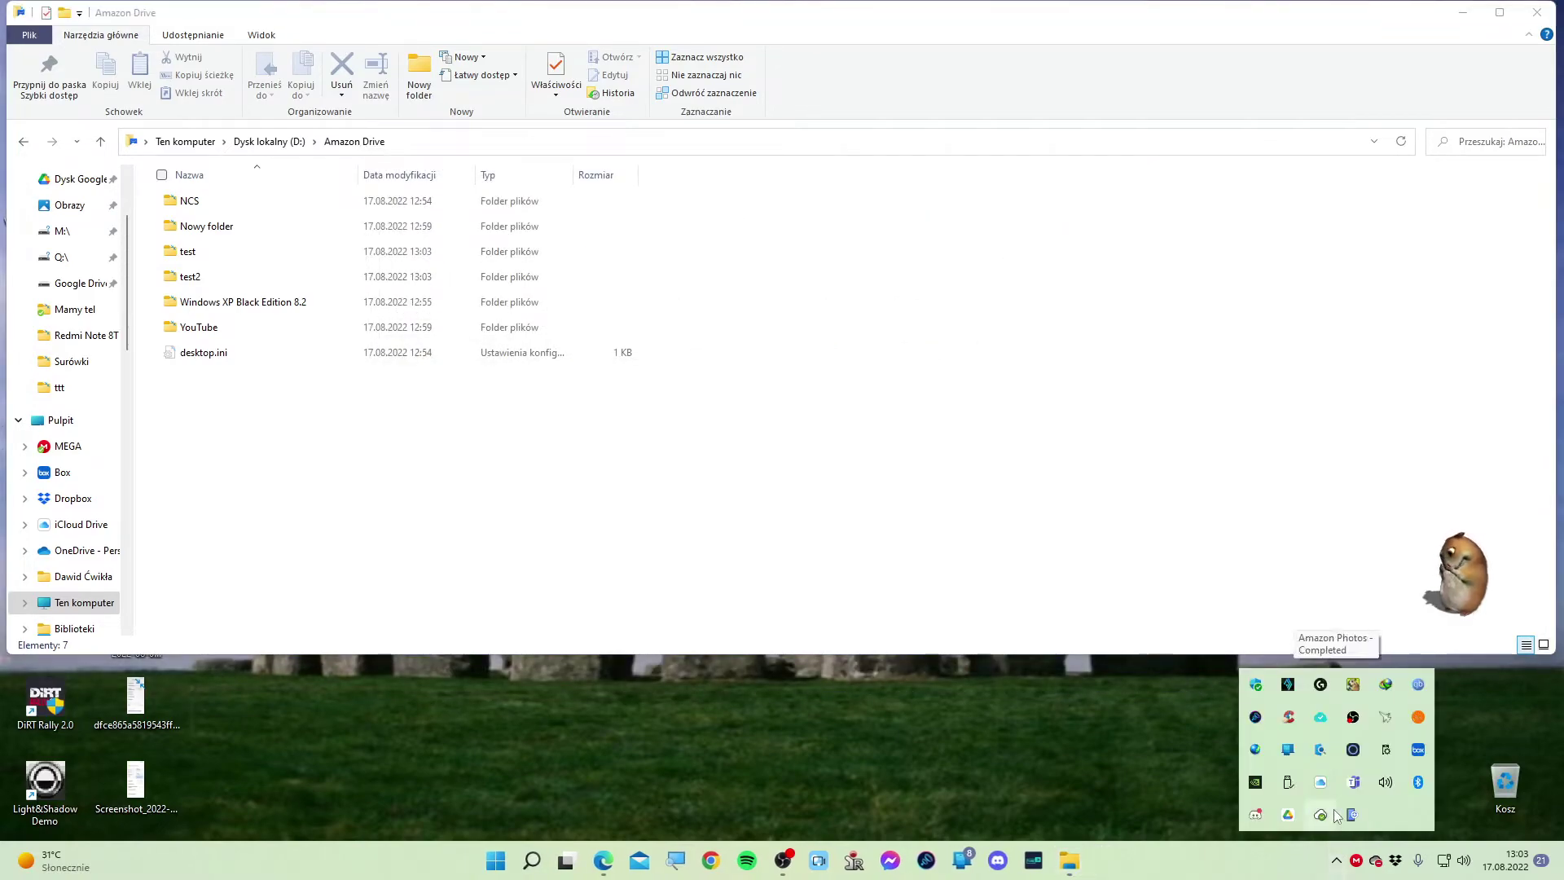
pyautogui.click(1321, 815)
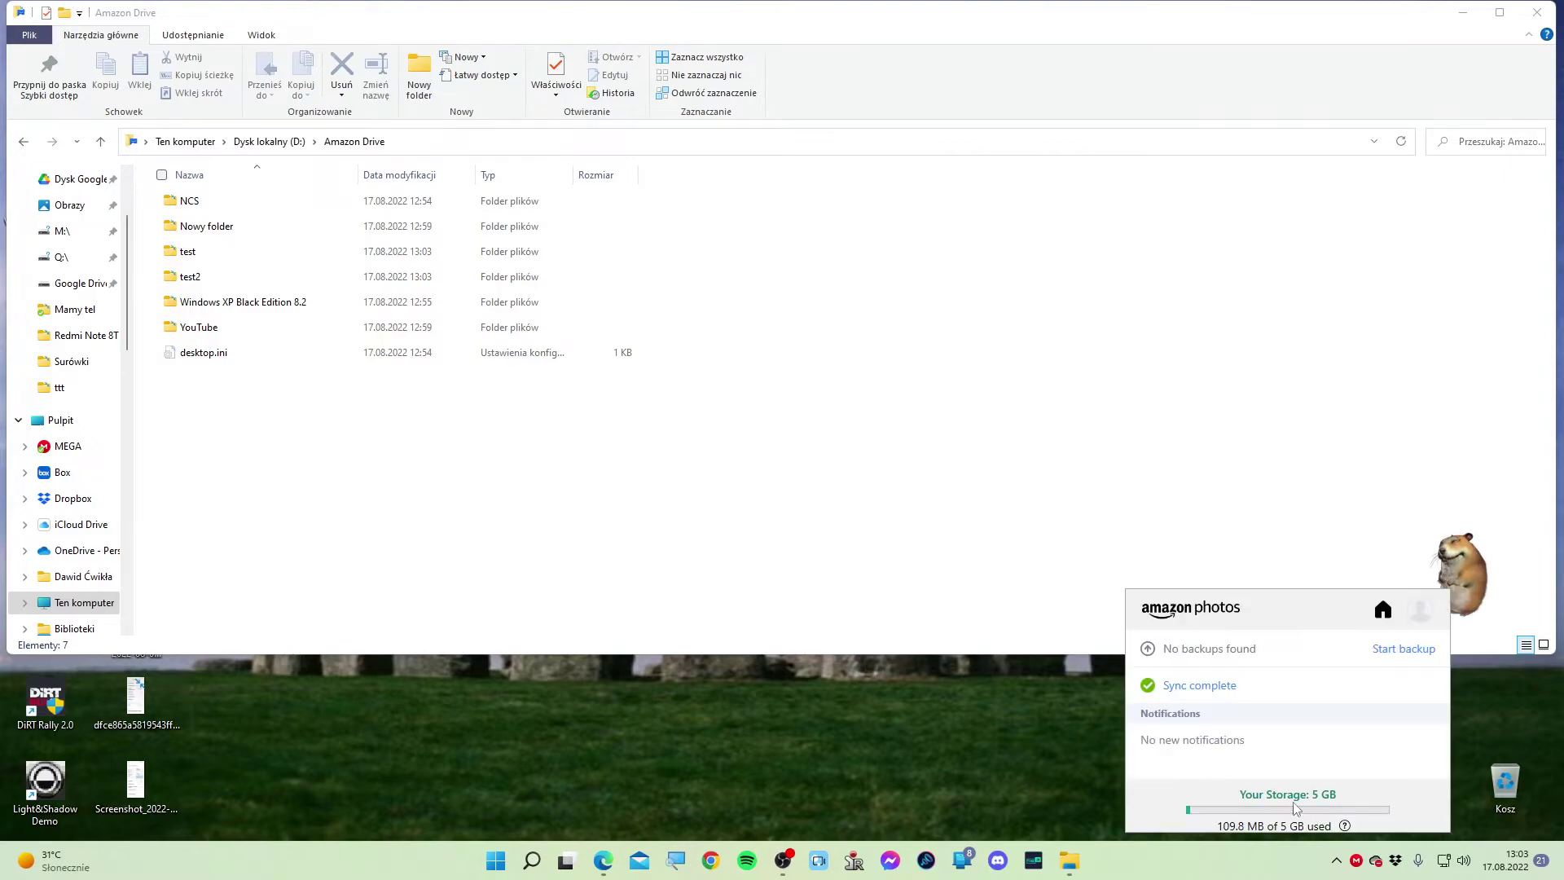
pyautogui.click(1194, 688)
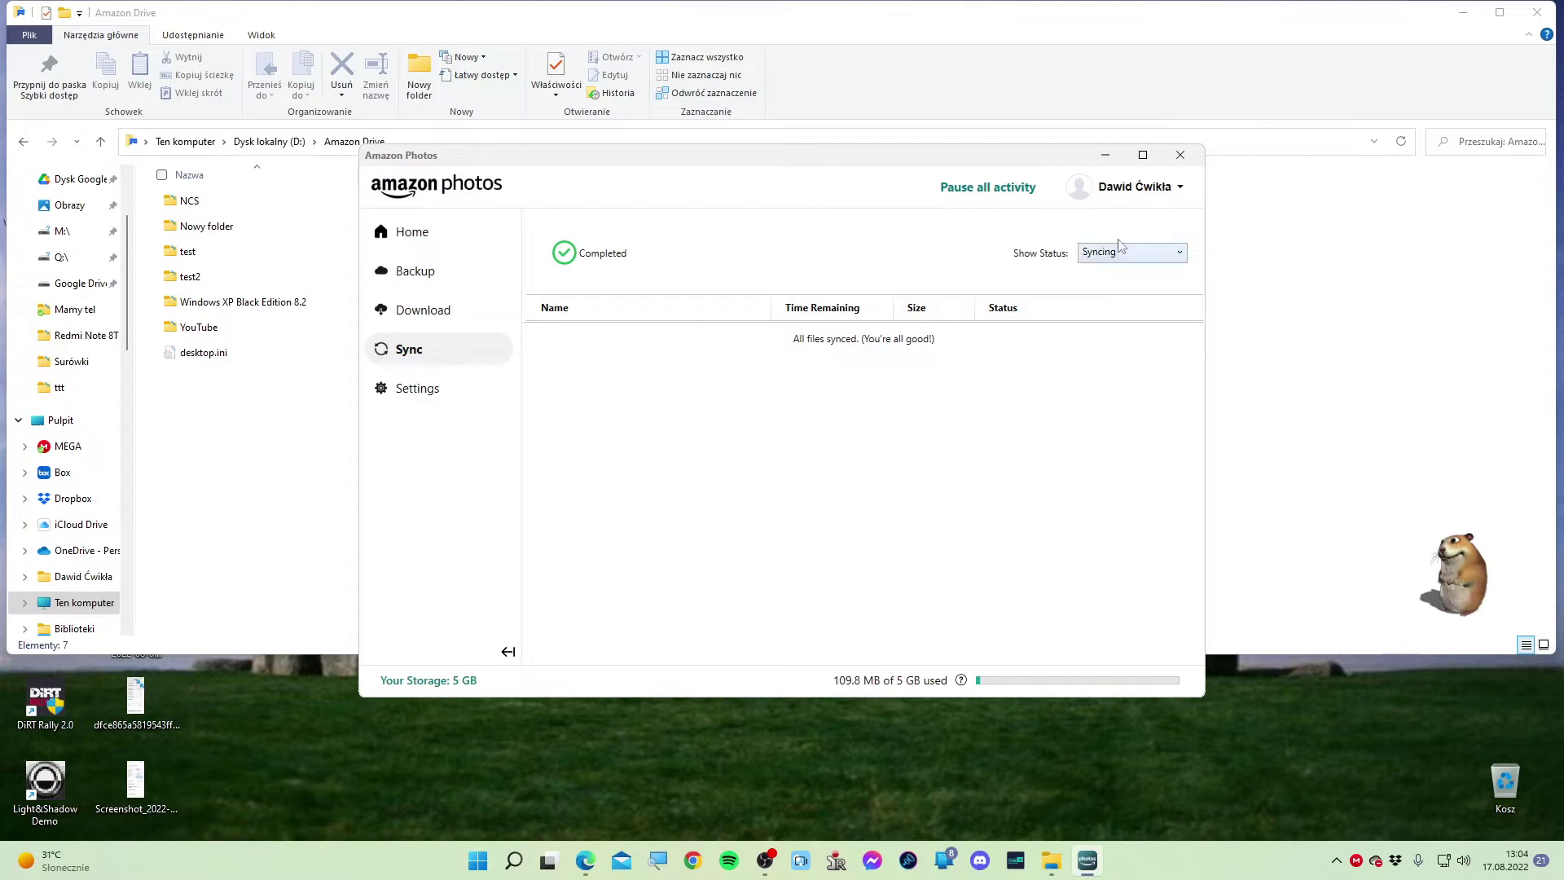
pyautogui.click(1180, 156)
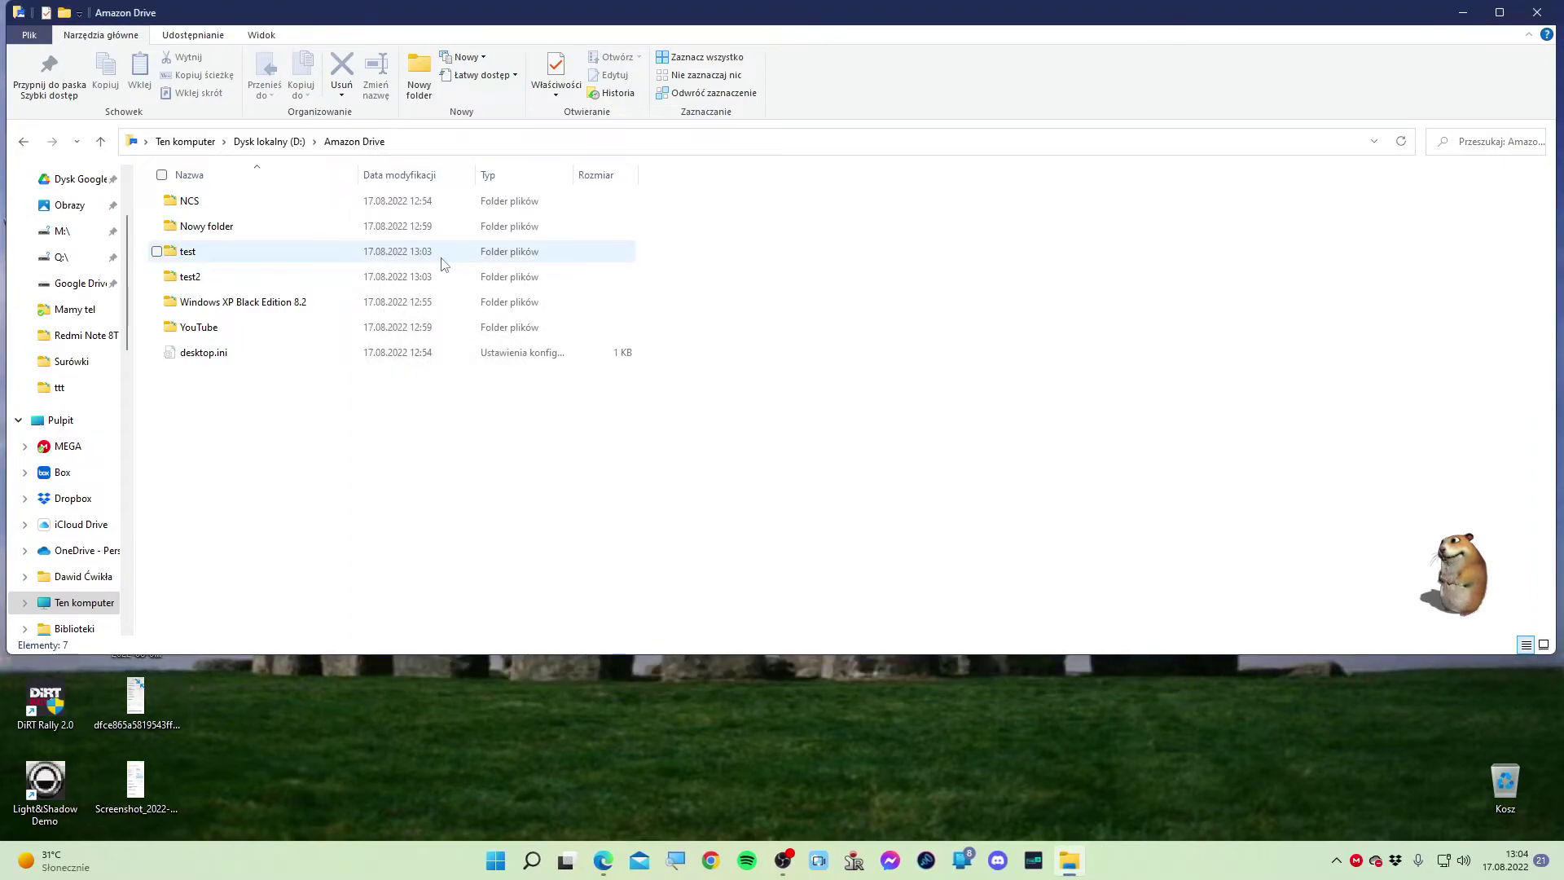
# Turn on the Amazon Photos option to disable sync for new top level folders created on Amazon Drive, and close the window
pyautogui.click(1337, 860)
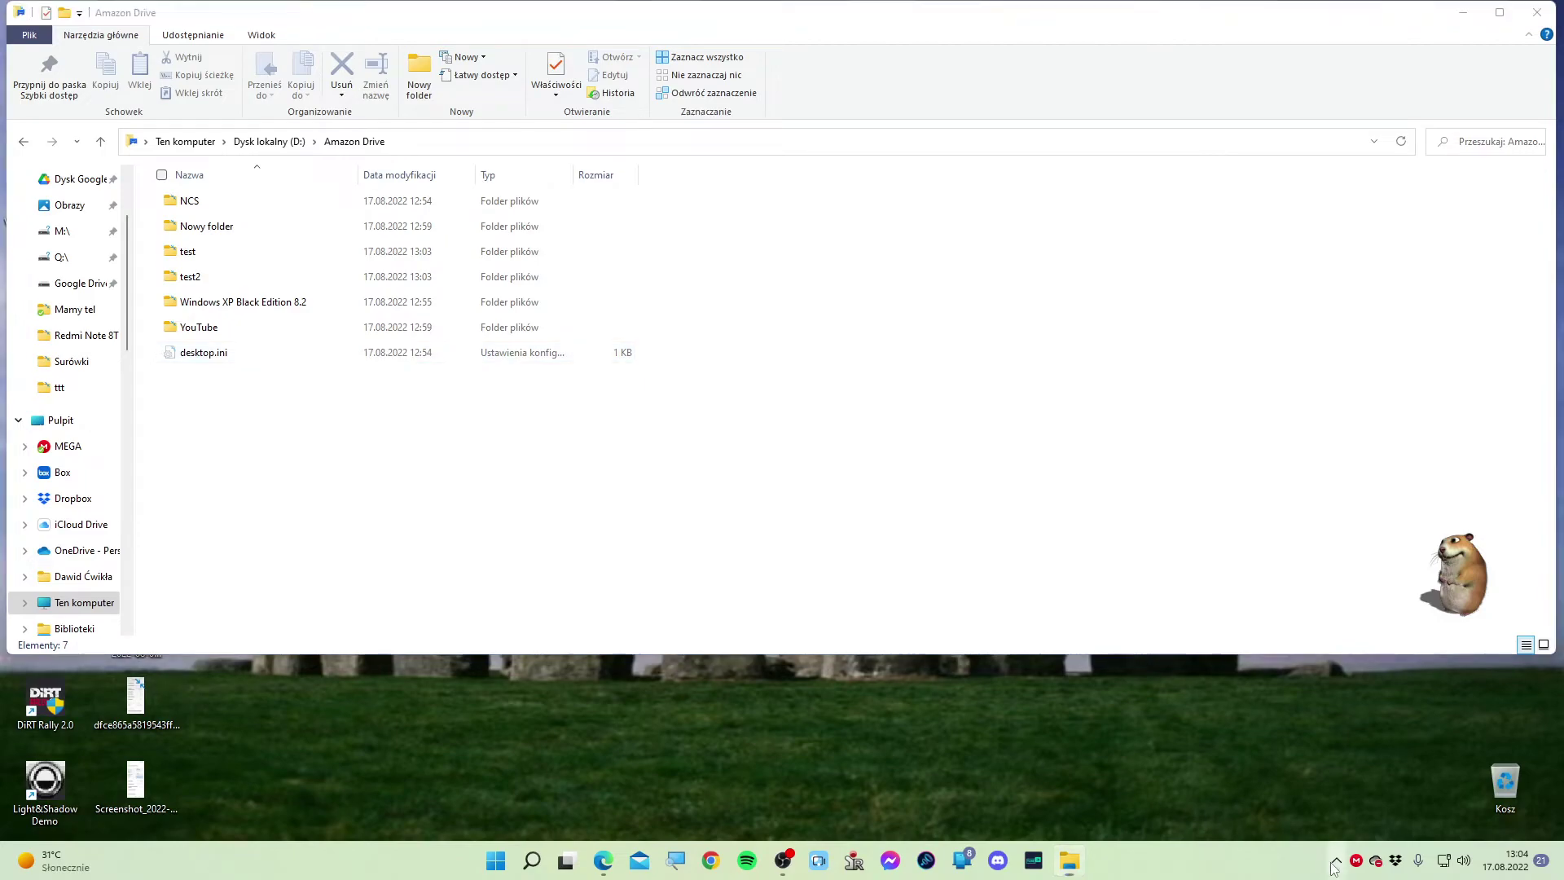
pyautogui.click(1321, 815)
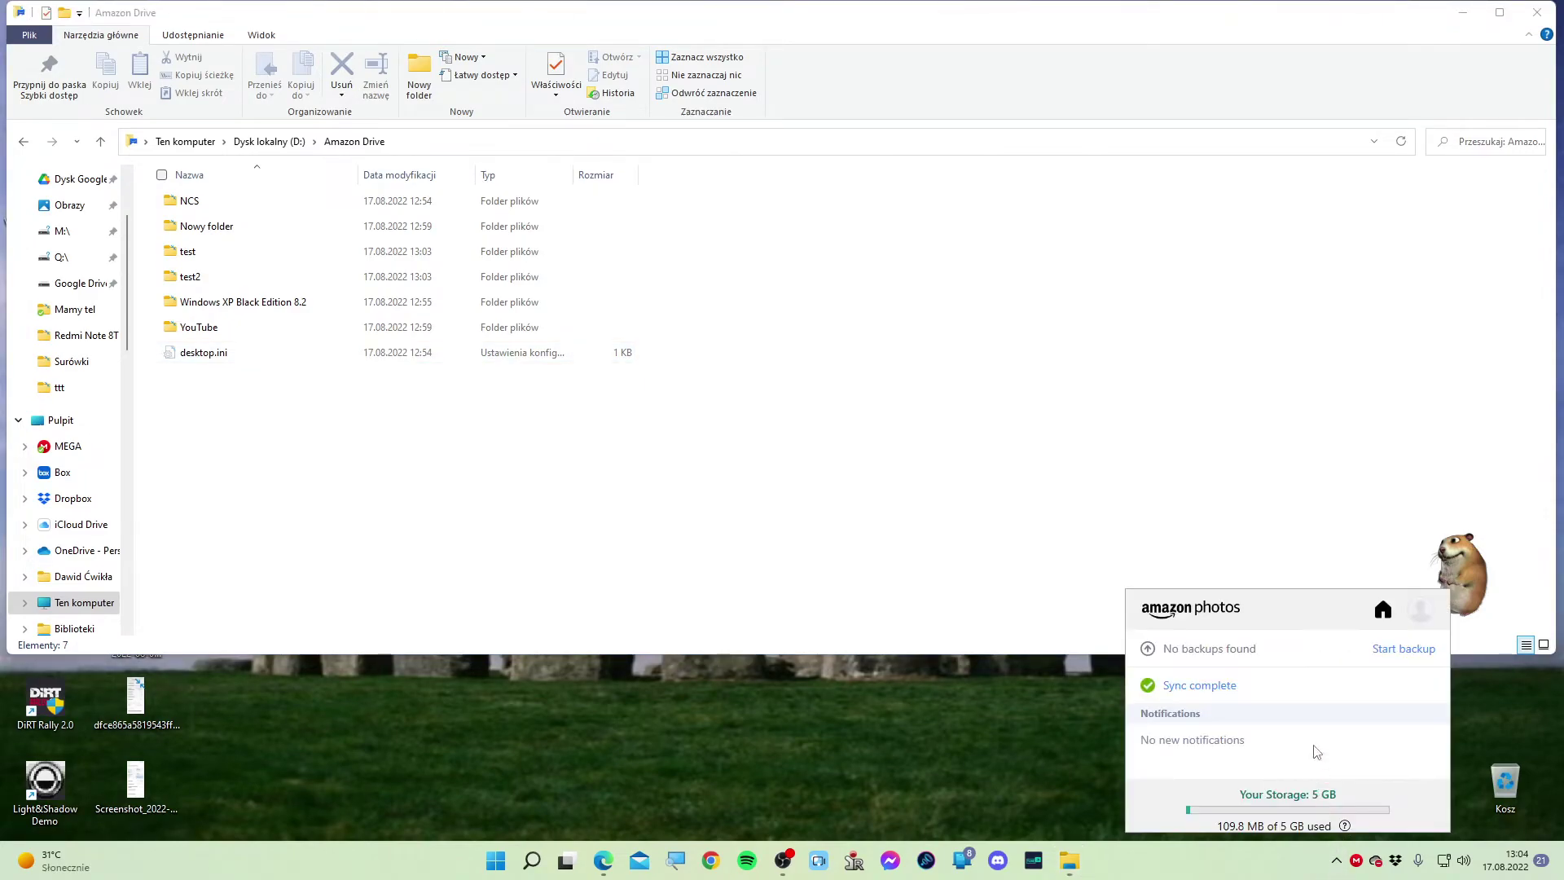
pyautogui.click(1383, 611)
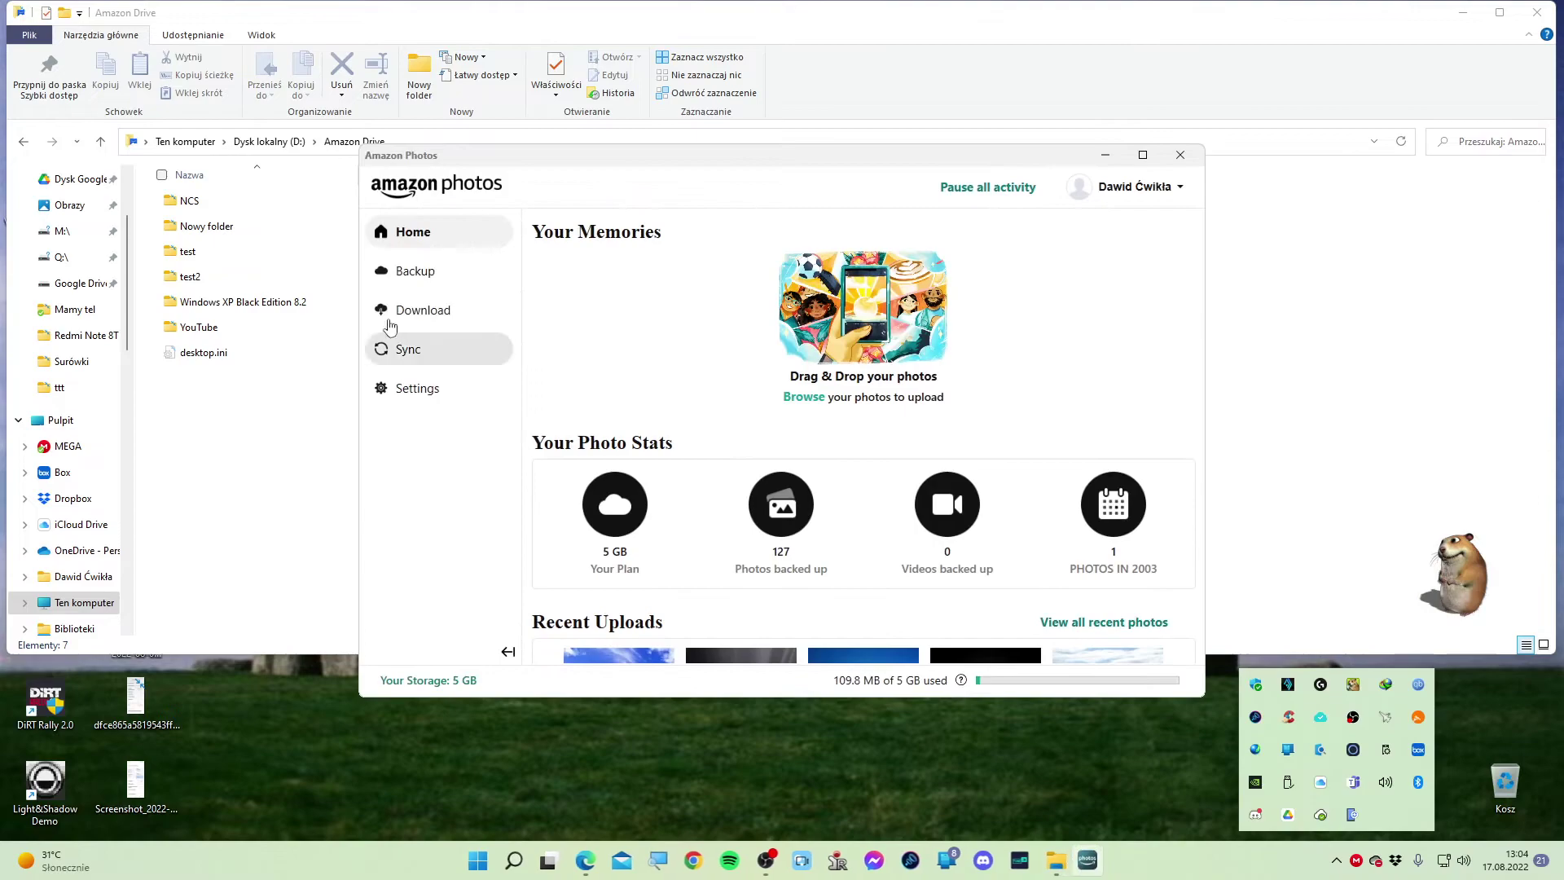
pyautogui.click(445, 309)
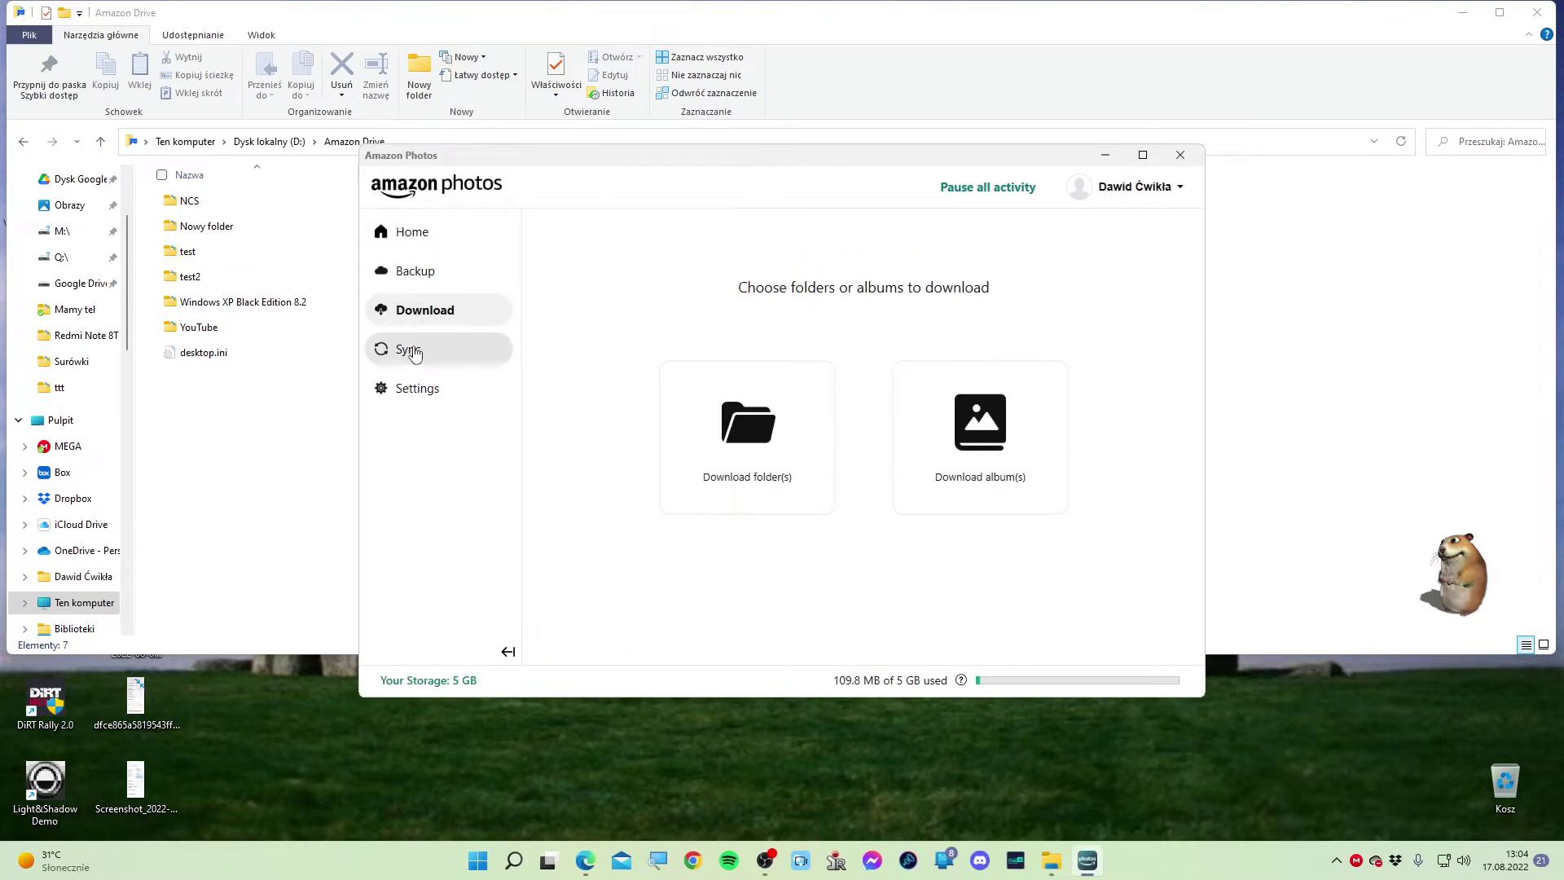
pyautogui.click(414, 387)
pyautogui.click(600, 220)
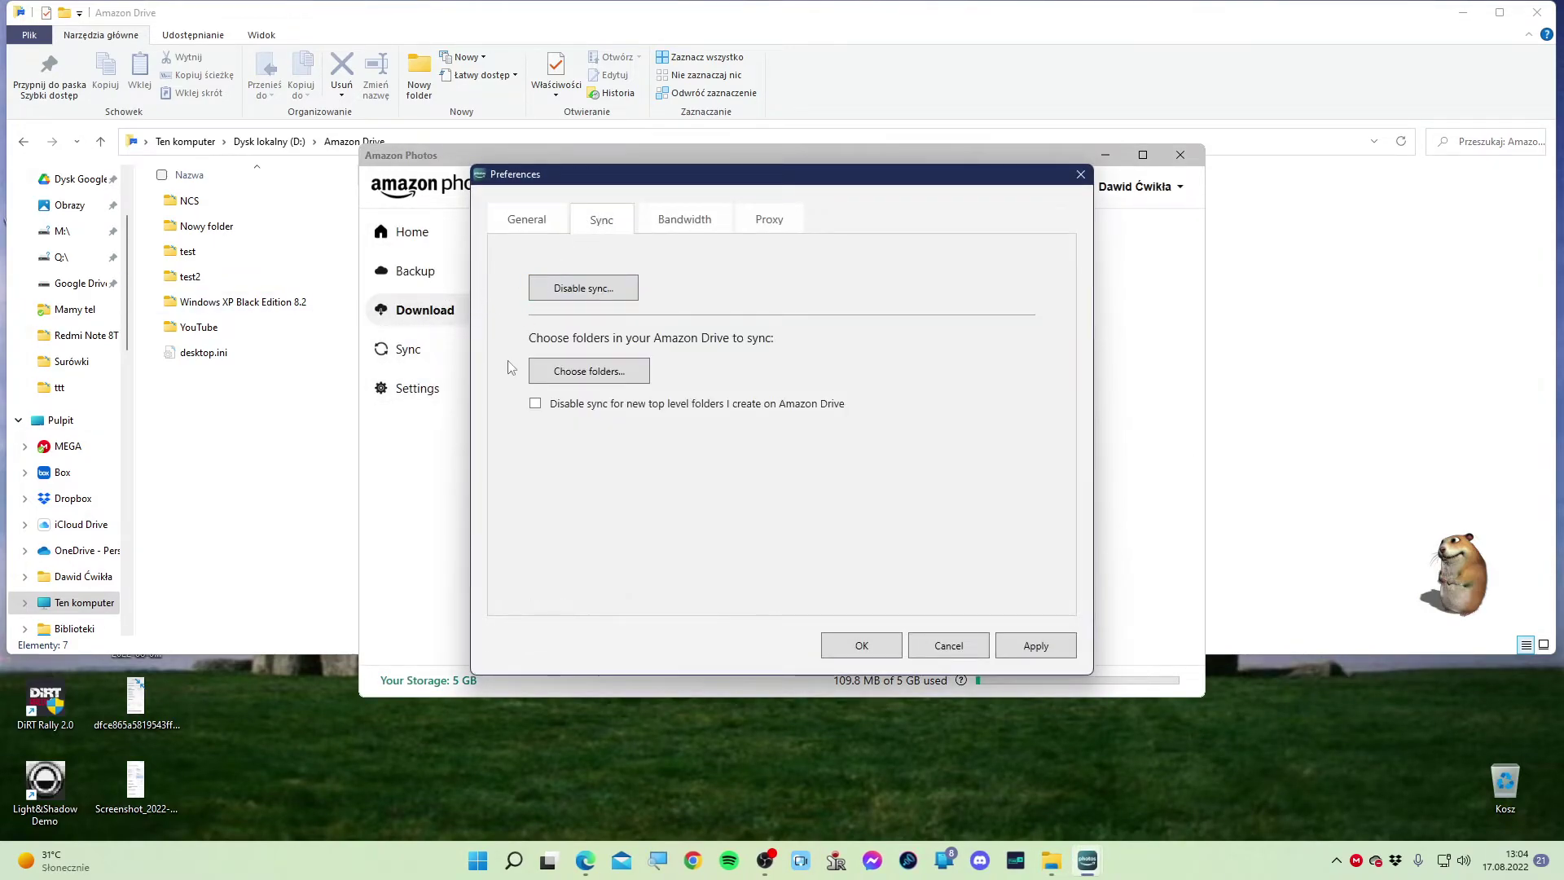
pyautogui.click(535, 404)
pyautogui.click(862, 645)
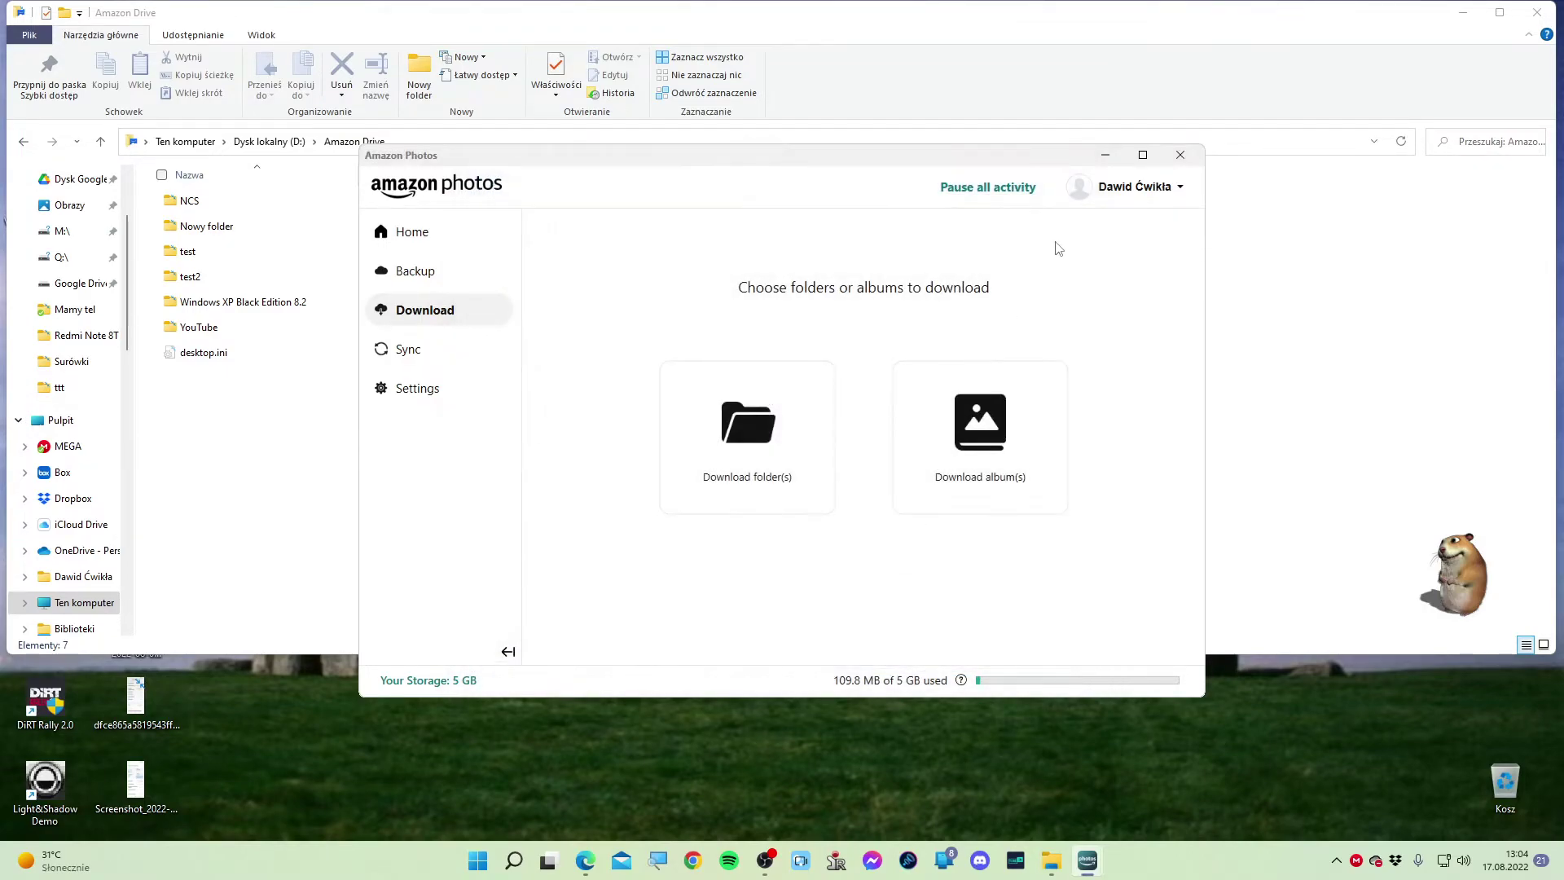
pyautogui.click(1180, 155)
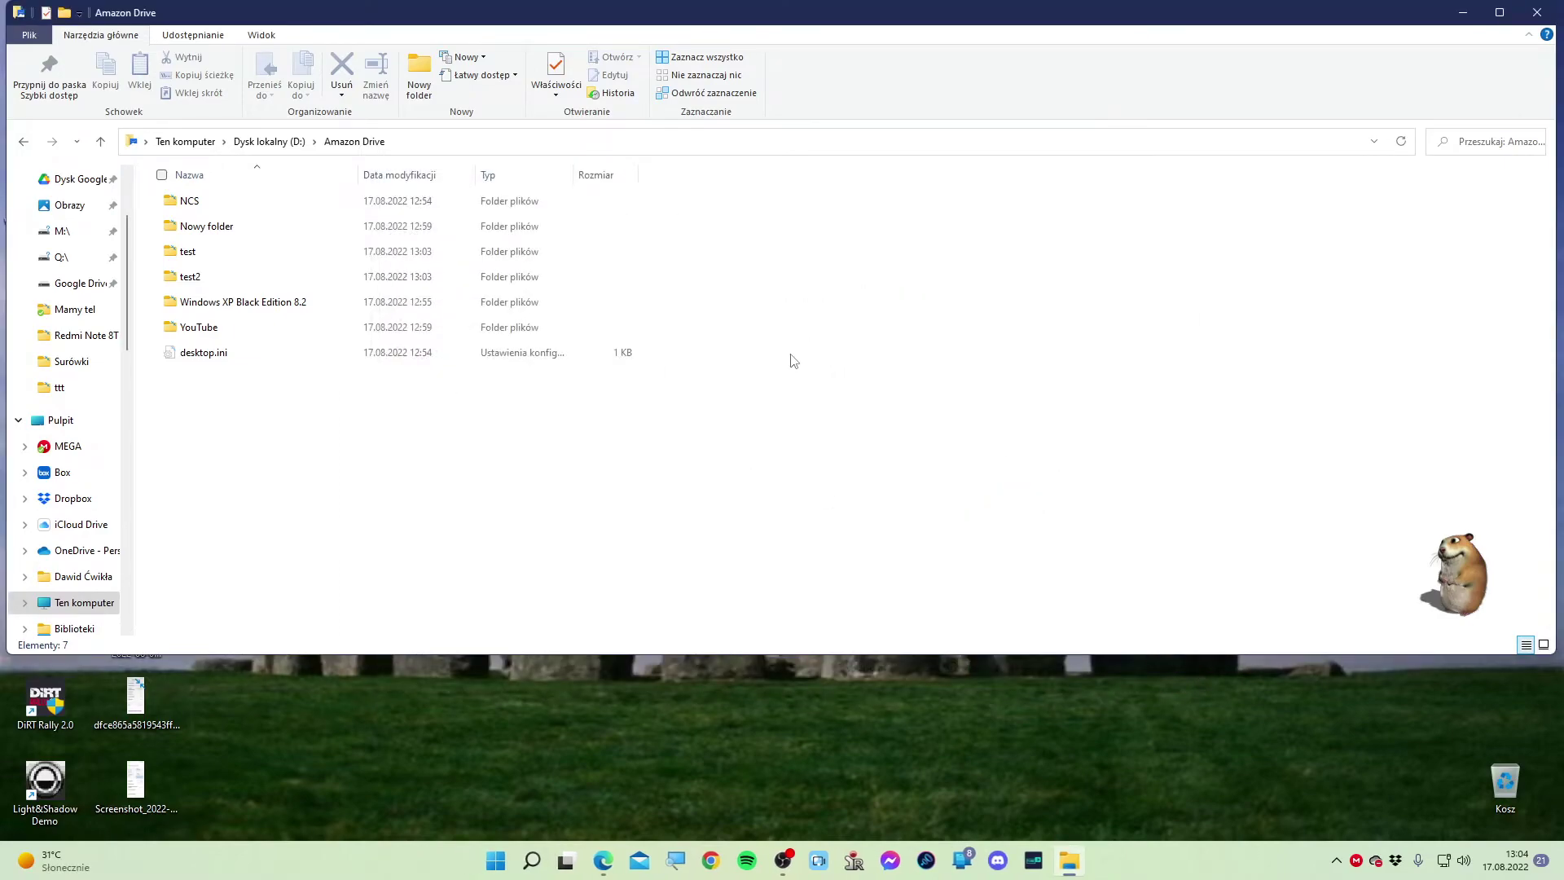
# Switch to Microsoft Edge and create a new folder named test3 in the All Files view of Amazon Drive
pyautogui.moveTo(603, 861)
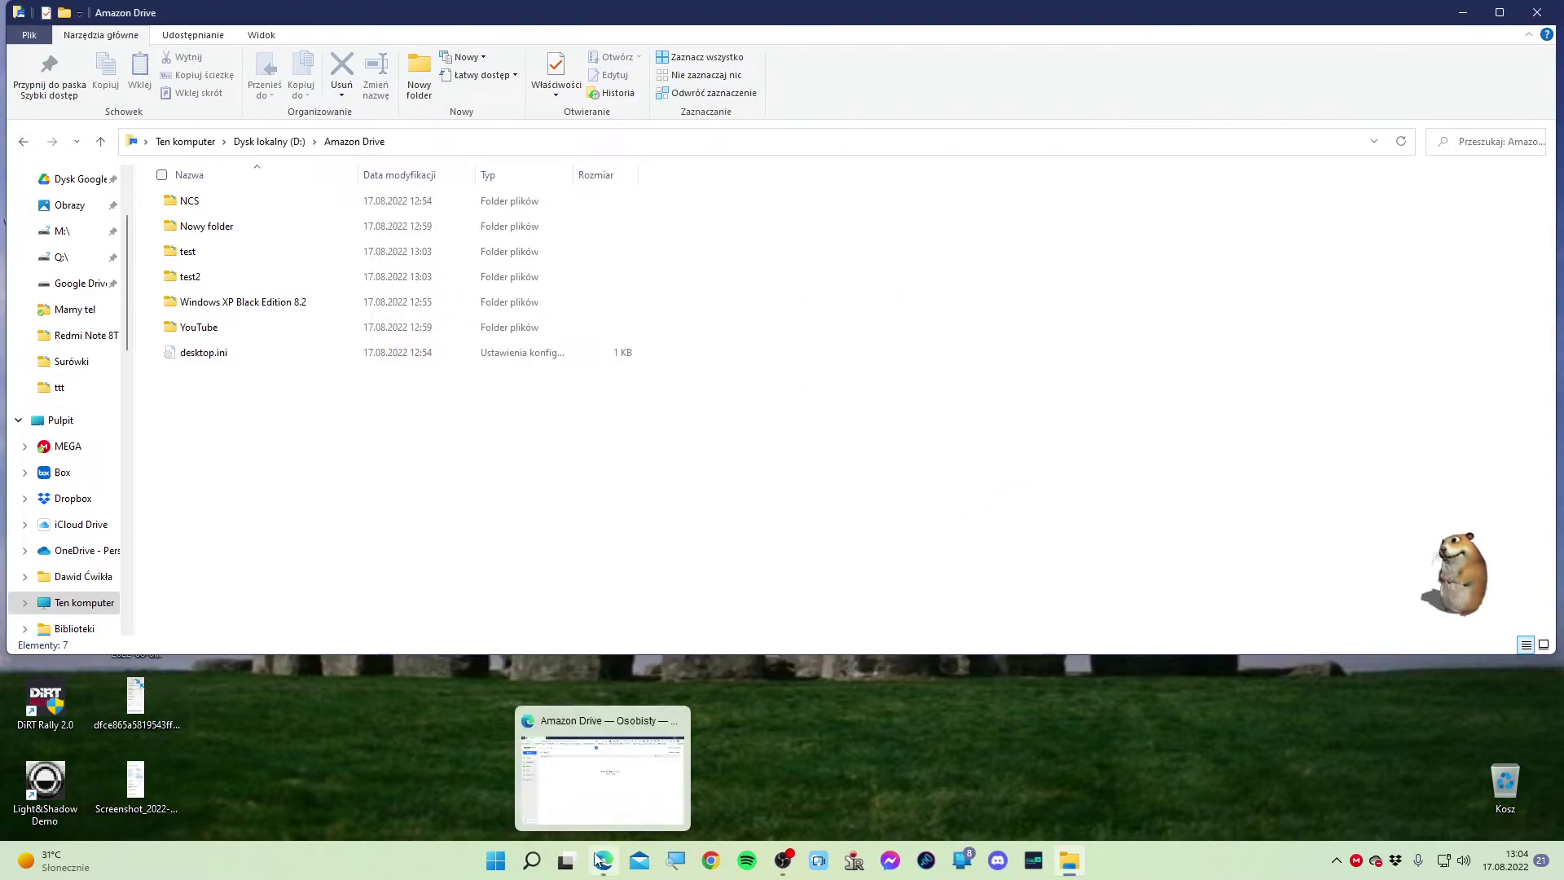
pyautogui.click(570, 766)
pyautogui.click(84, 205)
pyautogui.click(99, 167)
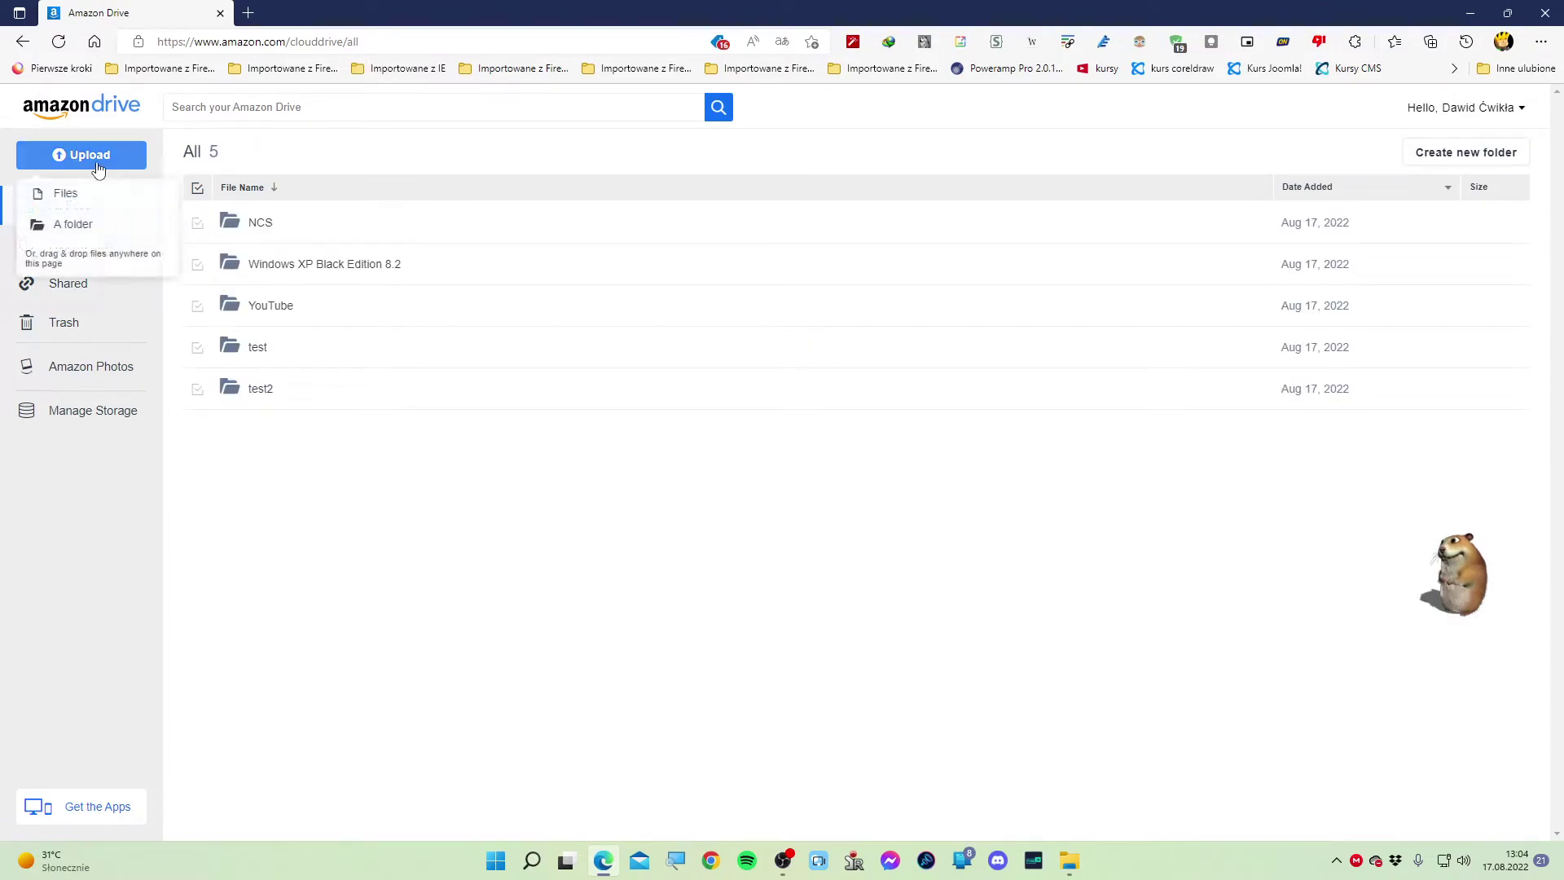
pyautogui.click(1426, 154)
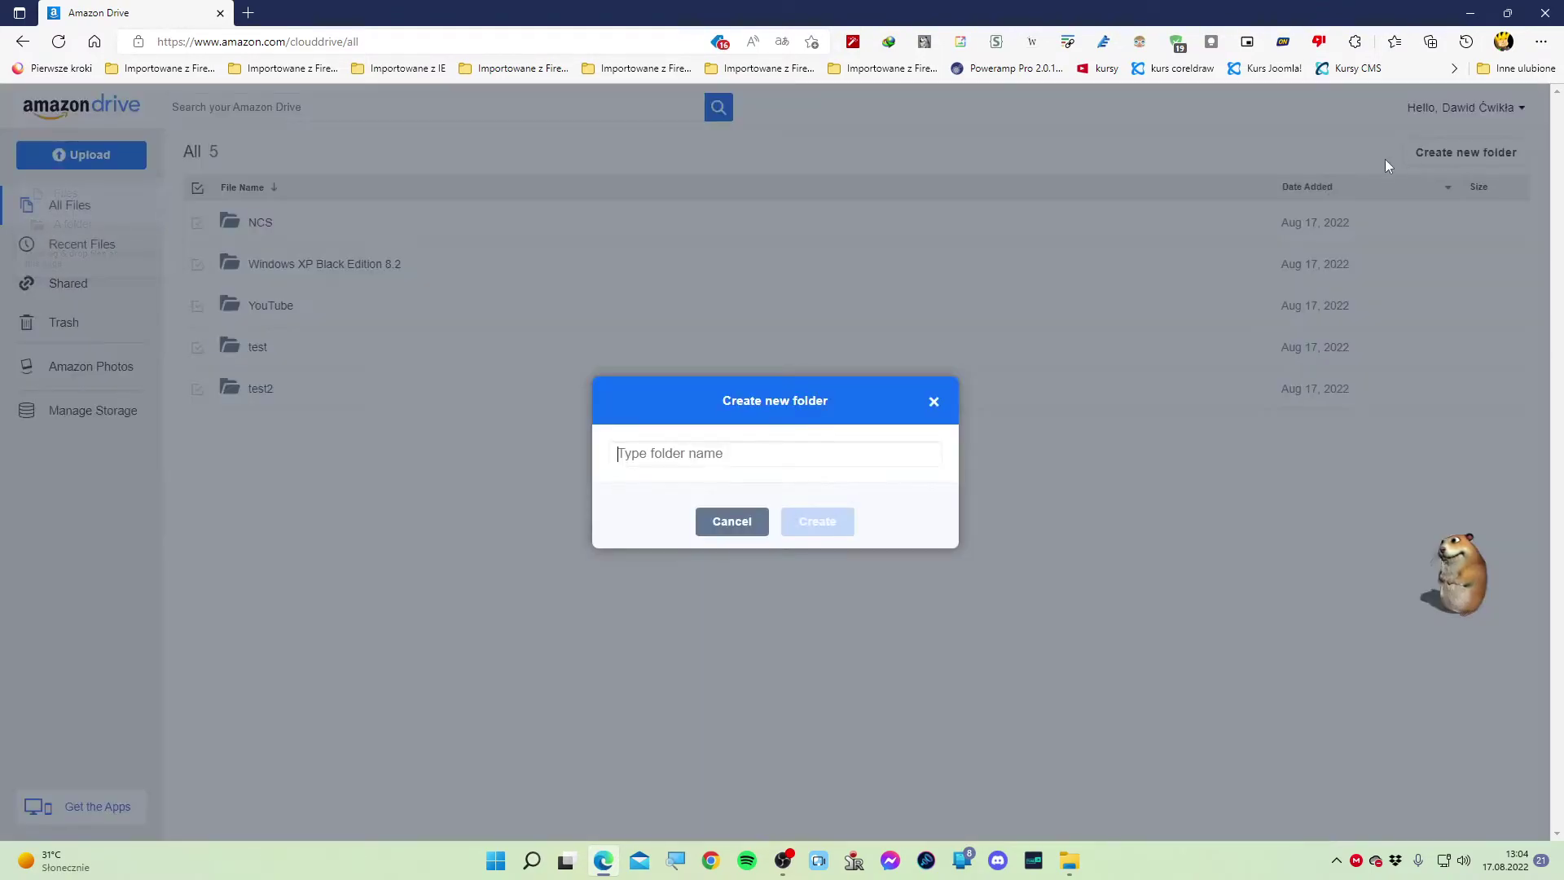
pyautogui.write('test3')
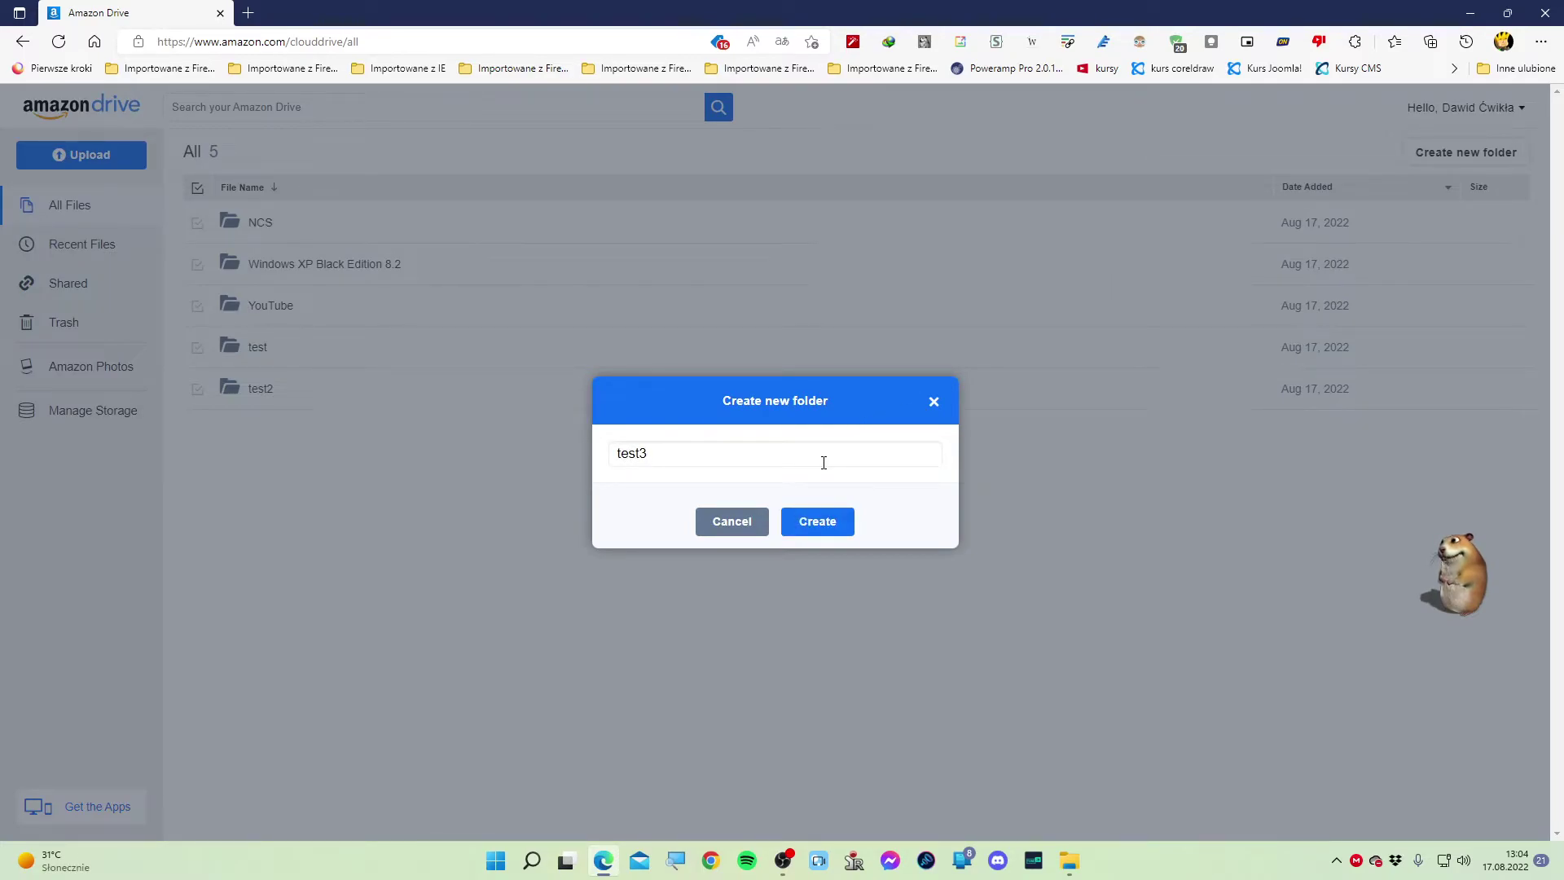
pyautogui.click(827, 520)
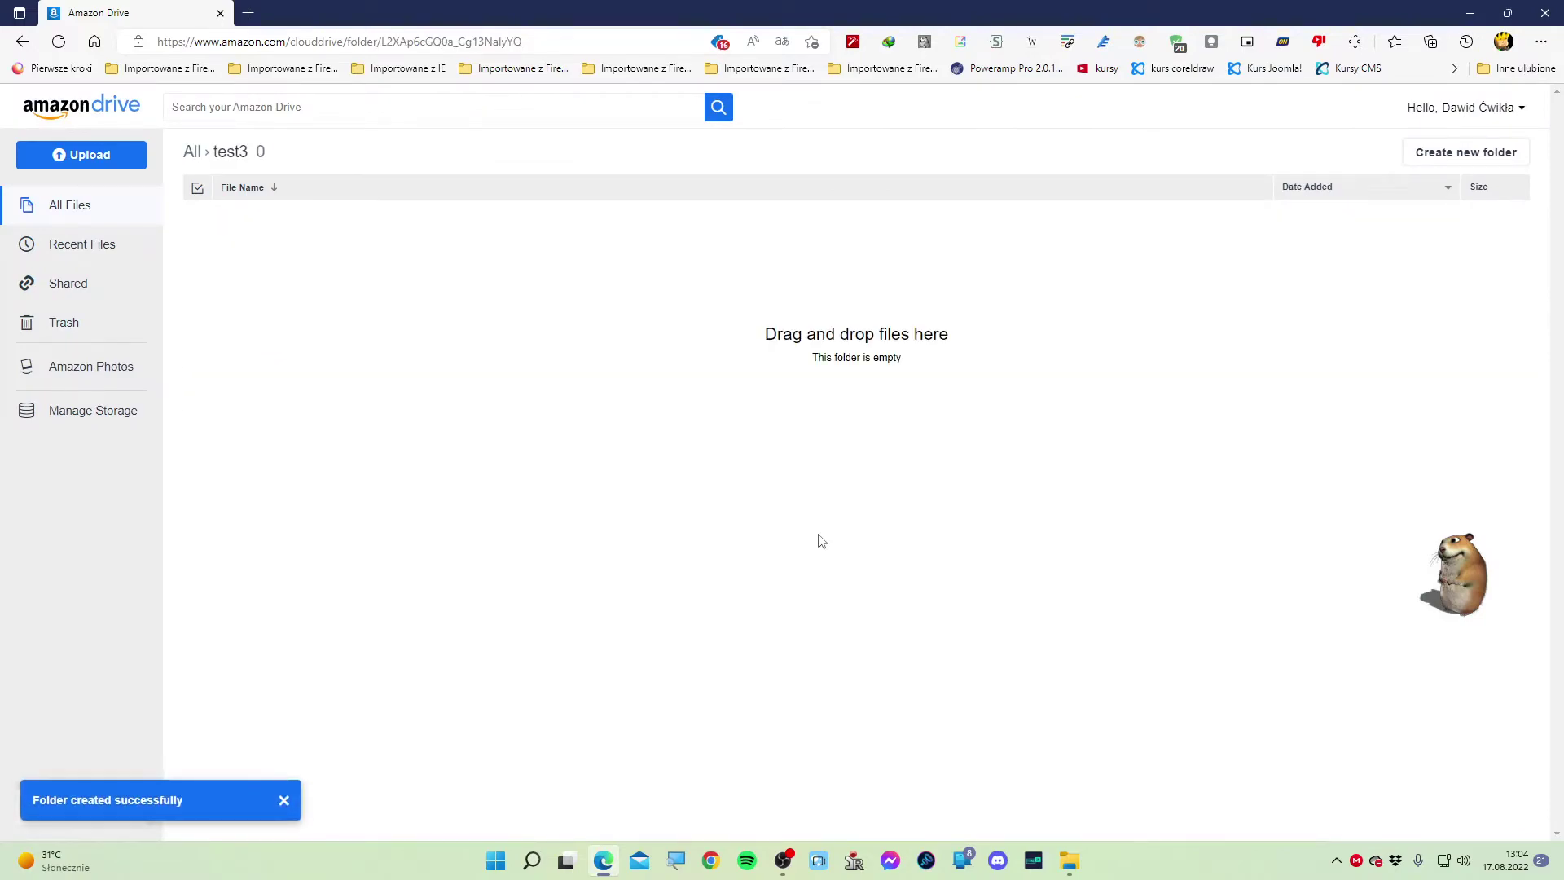
# View the Sync status in Amazon Photos, close its window, and minimize the browser to look for test3 in the local Amazon Drive folder
pyautogui.click(1336, 860)
pyautogui.click(1321, 816)
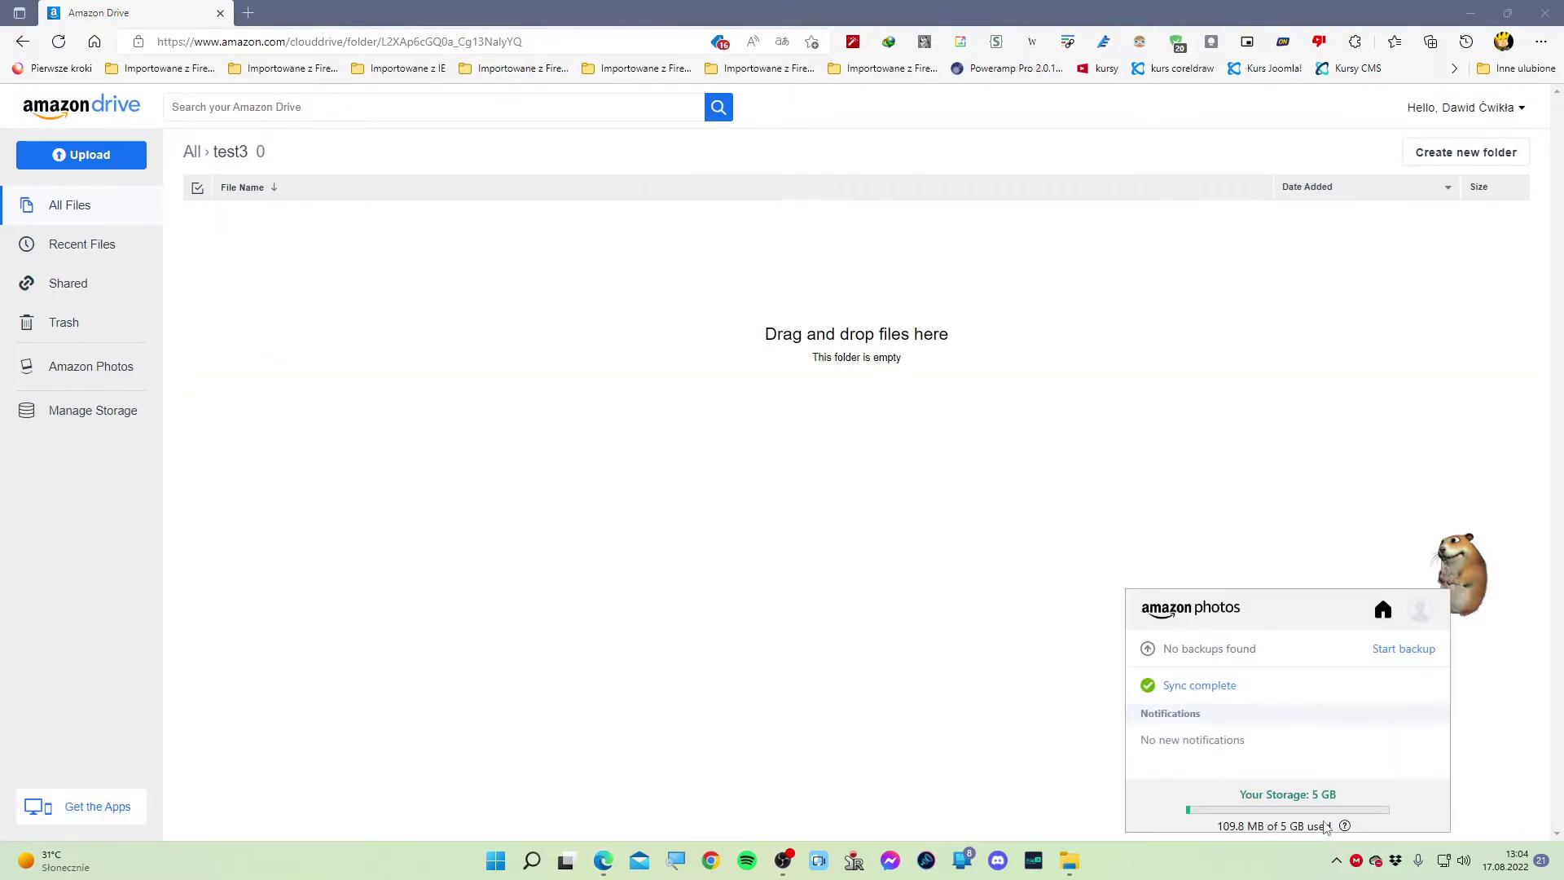
pyautogui.click(1181, 691)
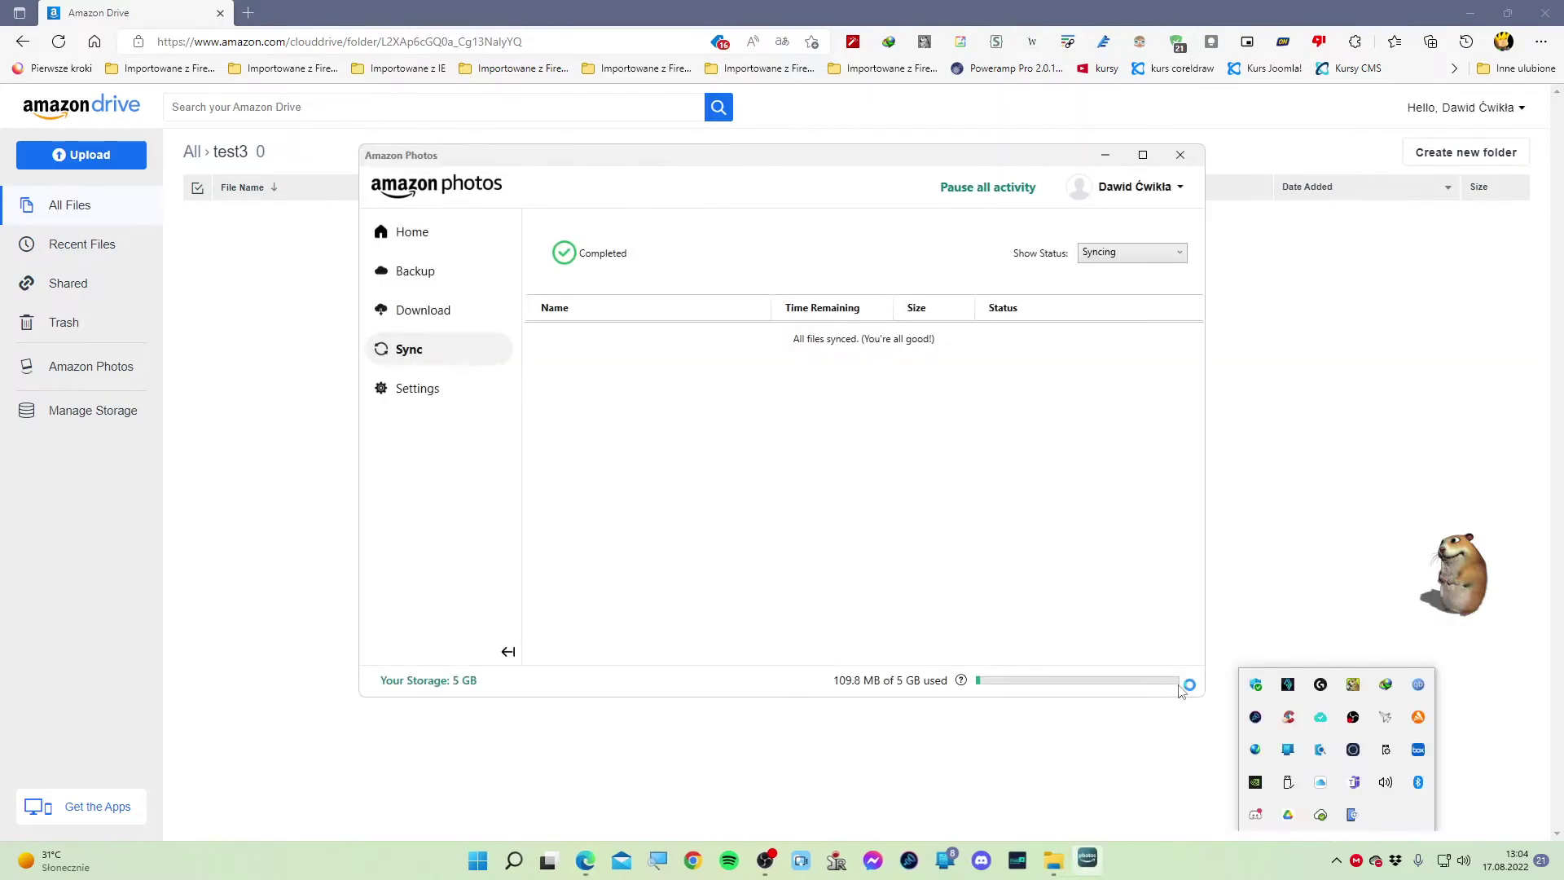
pyautogui.click(1181, 155)
pyautogui.click(1470, 12)
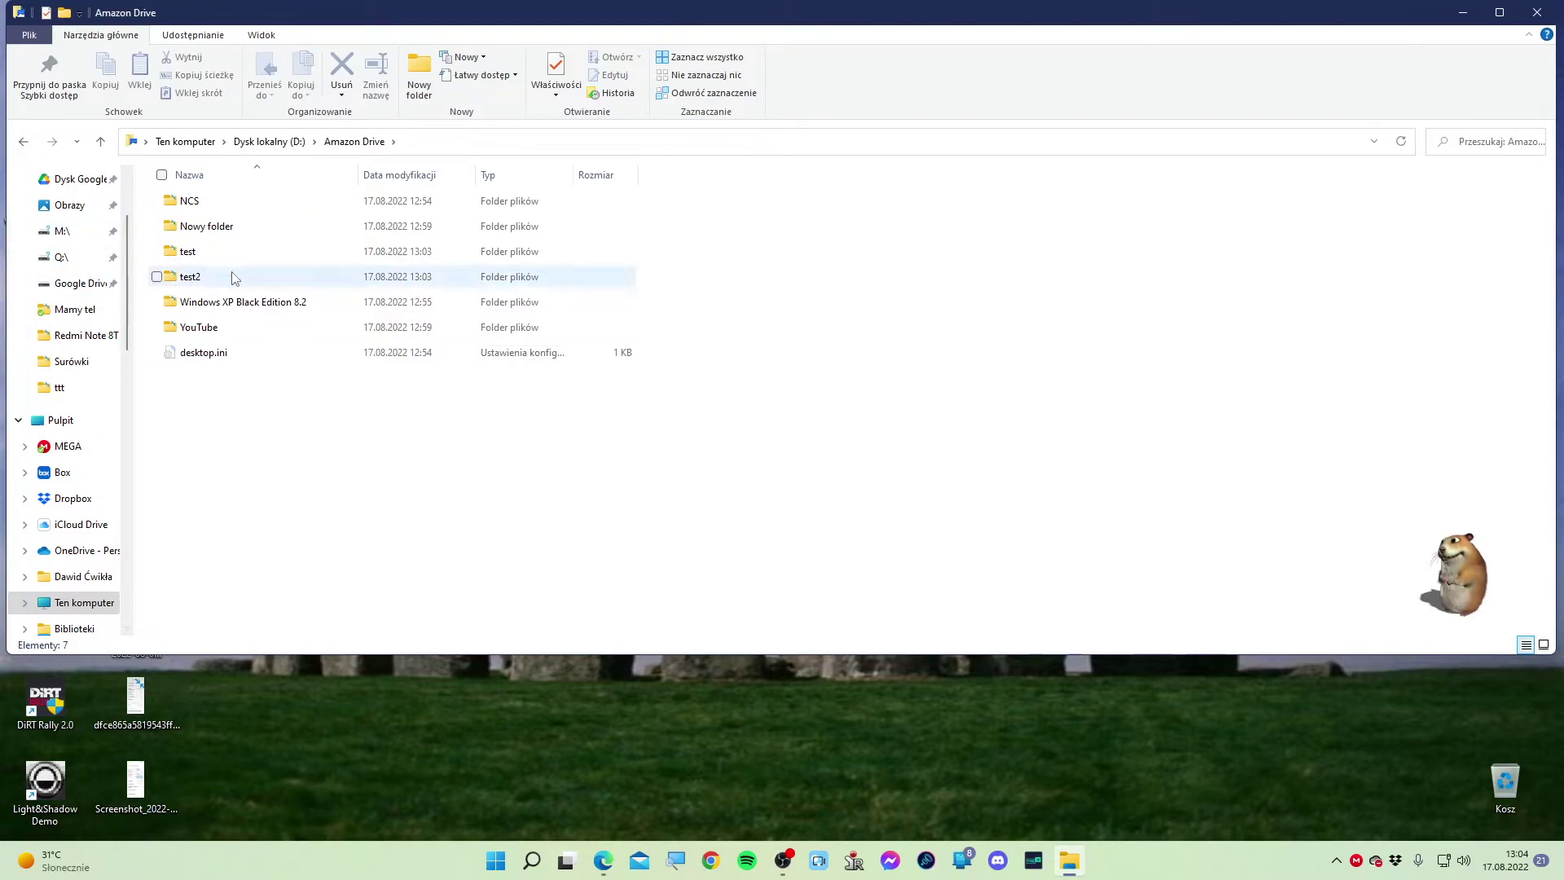
# Apply the Amazon Photos sync preferences with the option to disable sync for new top level folders turned off, and close the window
pyautogui.click(1338, 861)
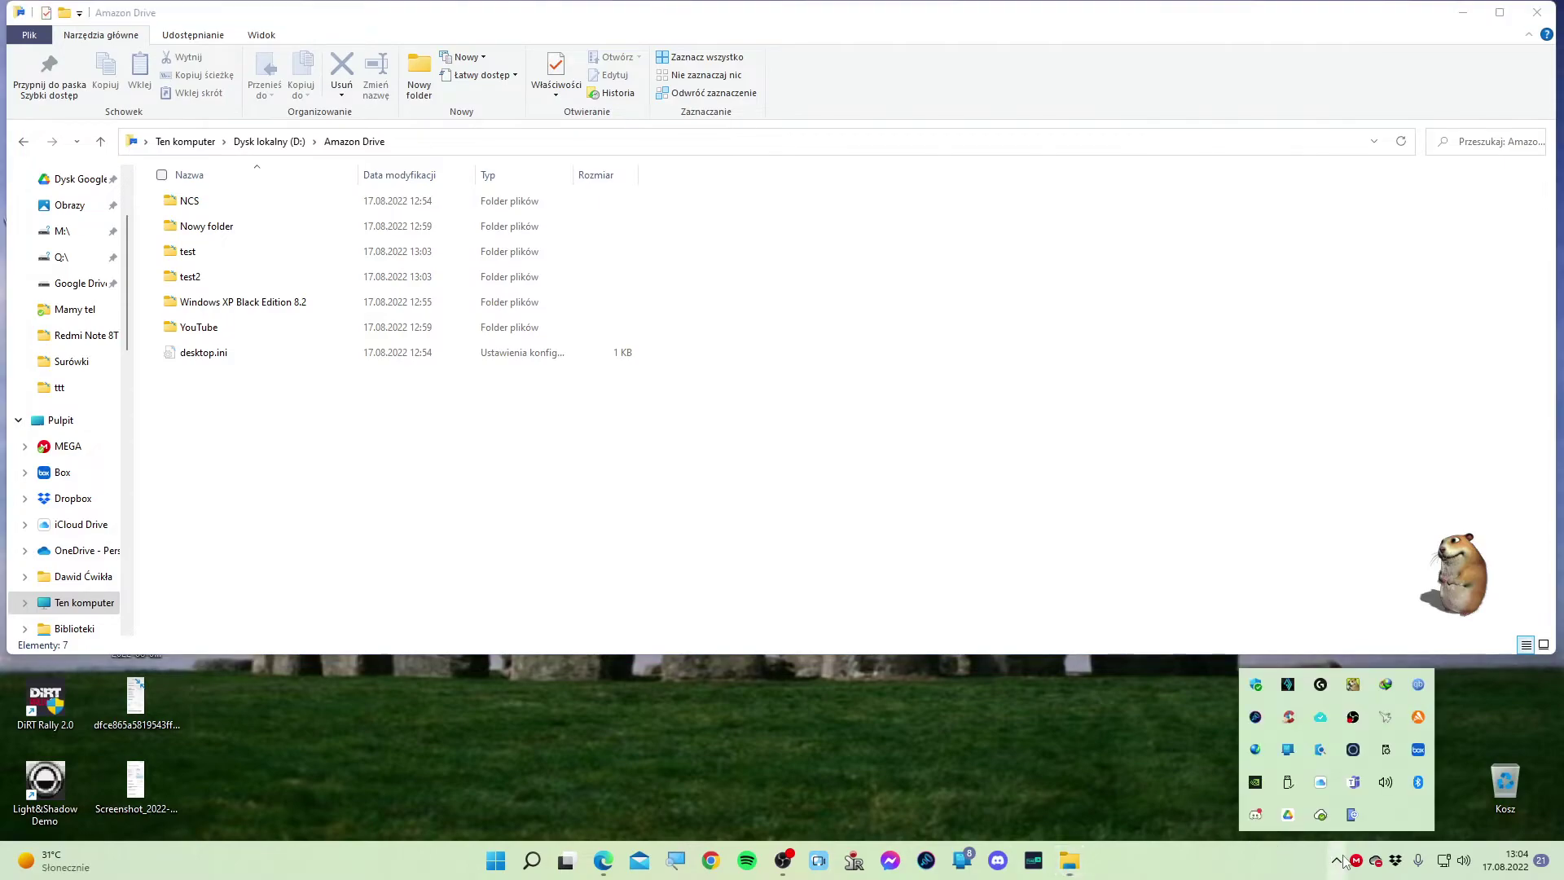
pyautogui.click(1320, 816)
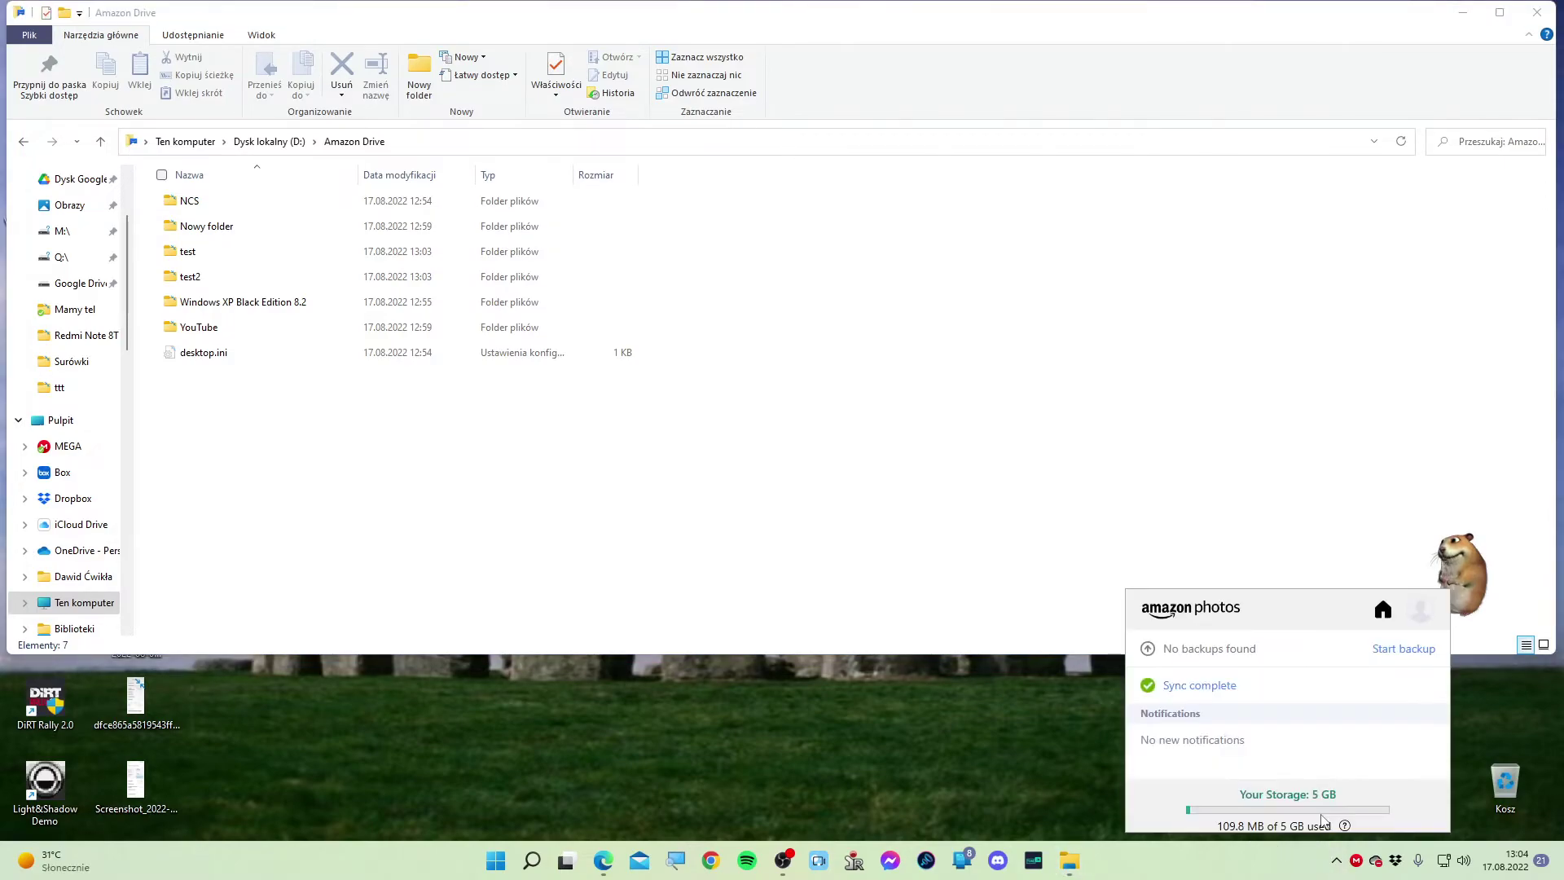
pyautogui.click(1383, 611)
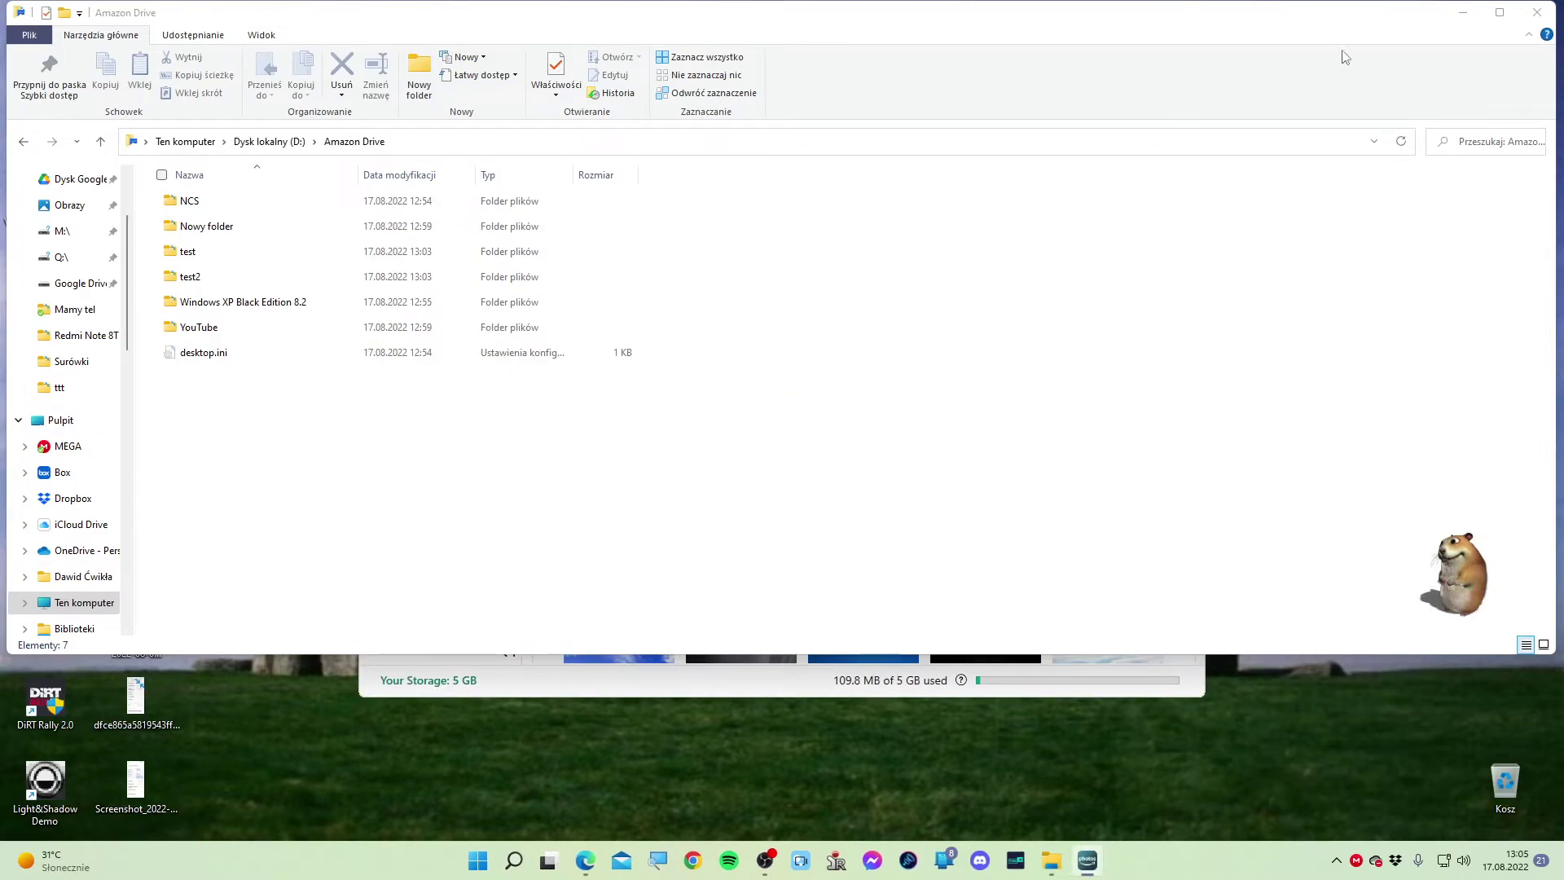
pyautogui.click(1462, 12)
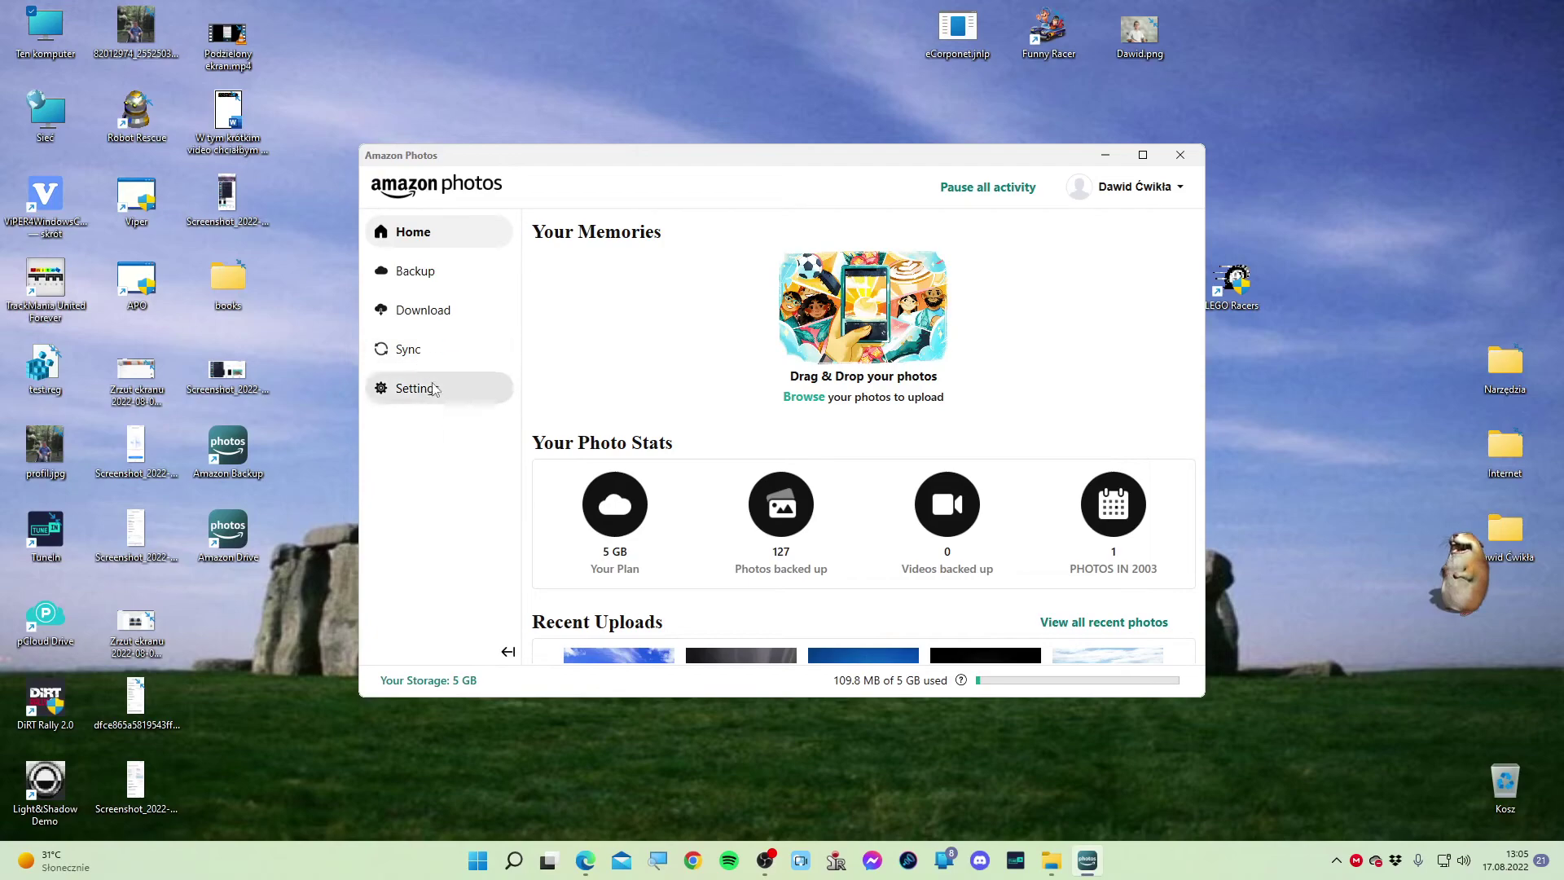
pyautogui.click(432, 388)
pyautogui.click(602, 219)
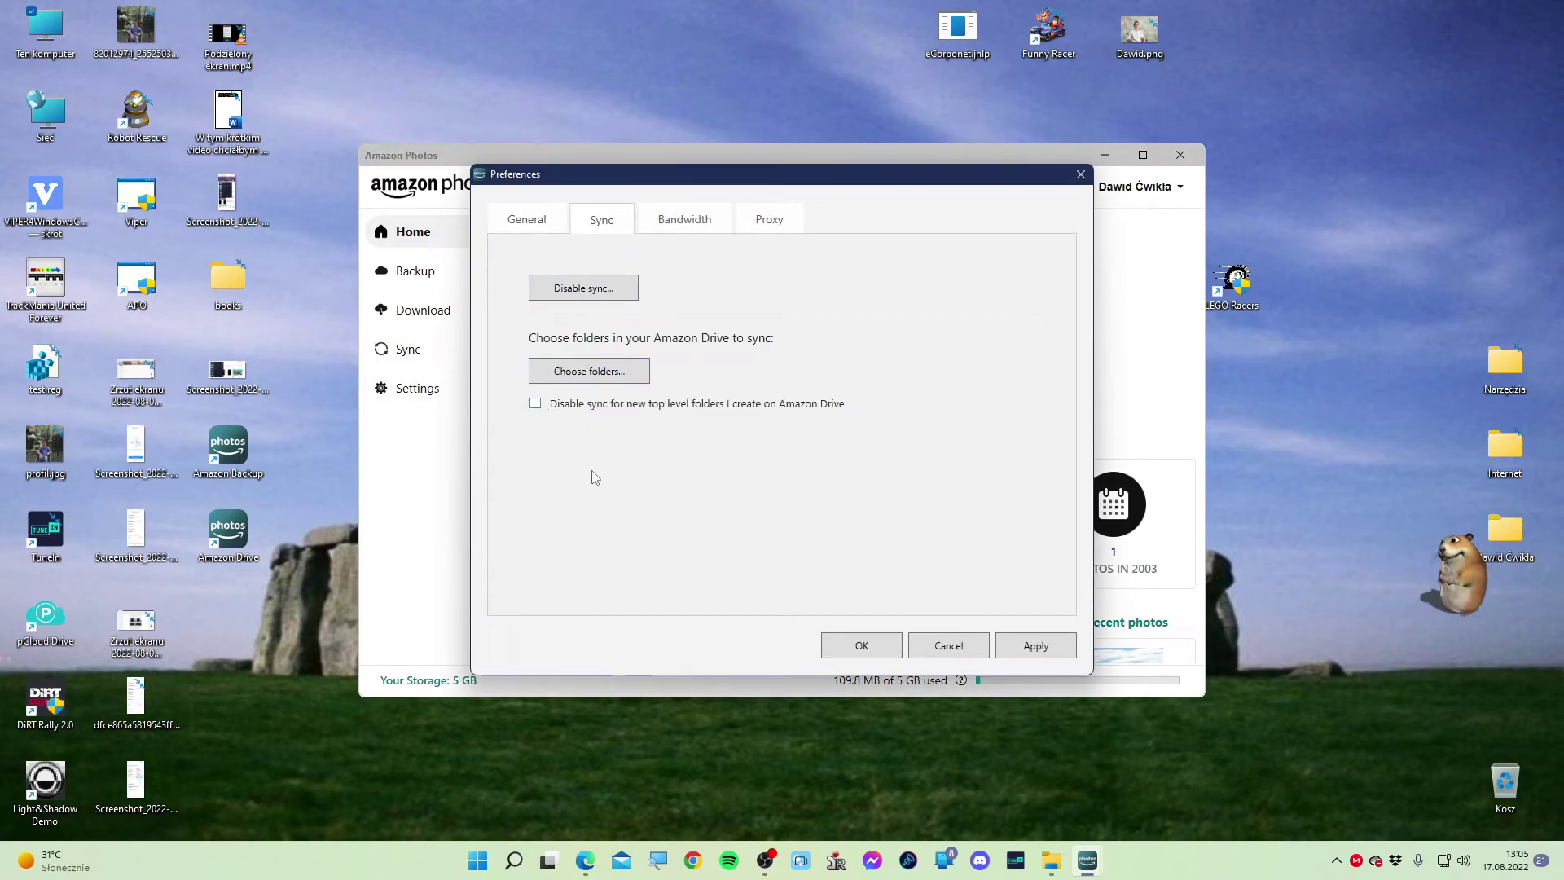
pyautogui.click(1030, 649)
pyautogui.click(862, 646)
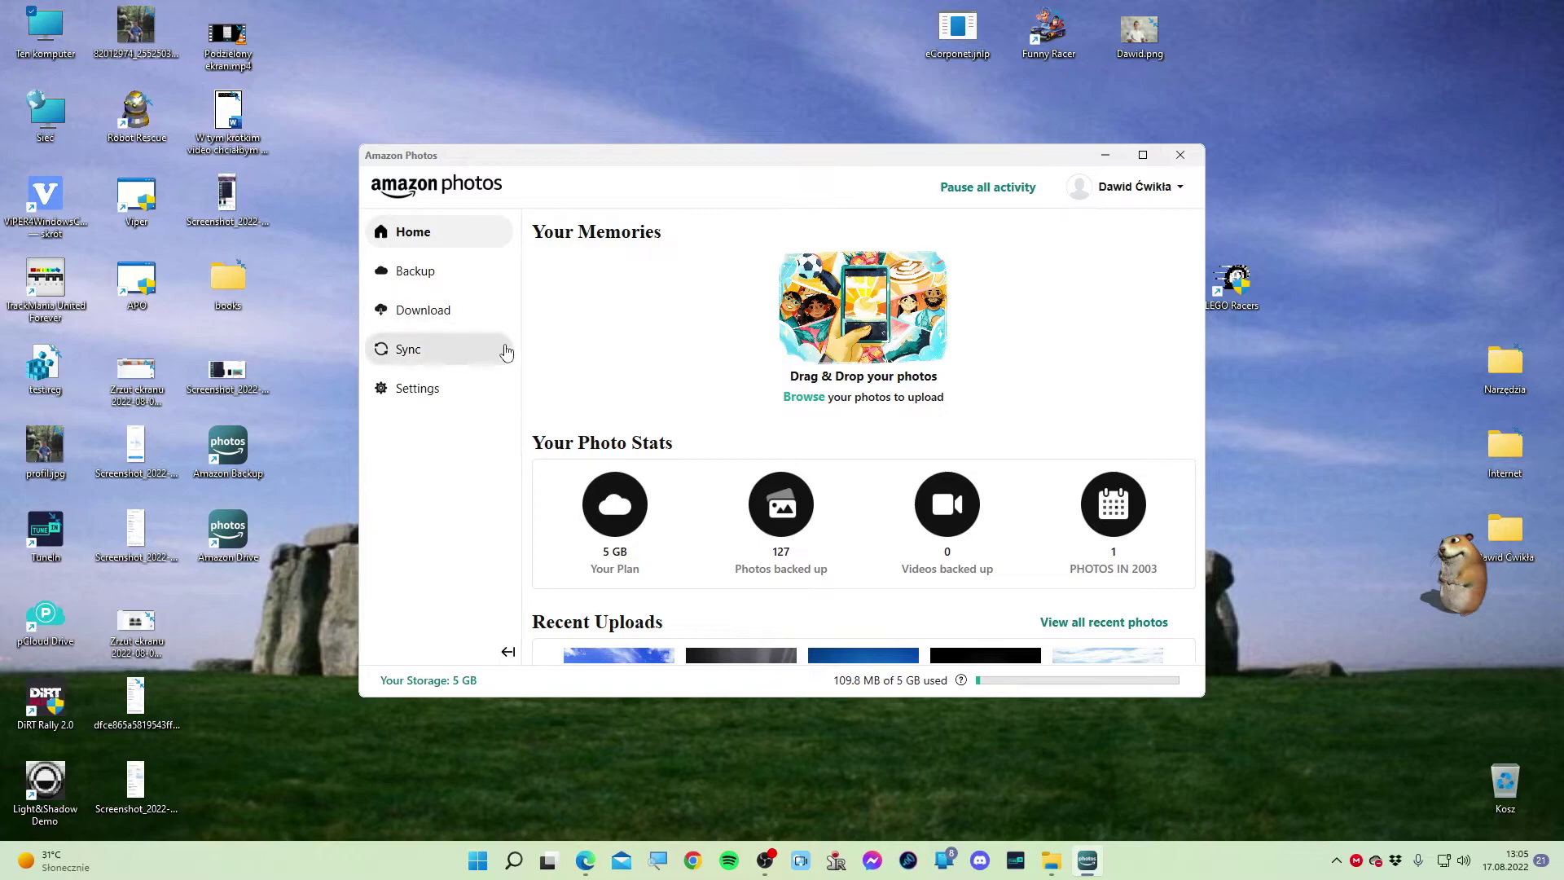
pyautogui.click(1183, 157)
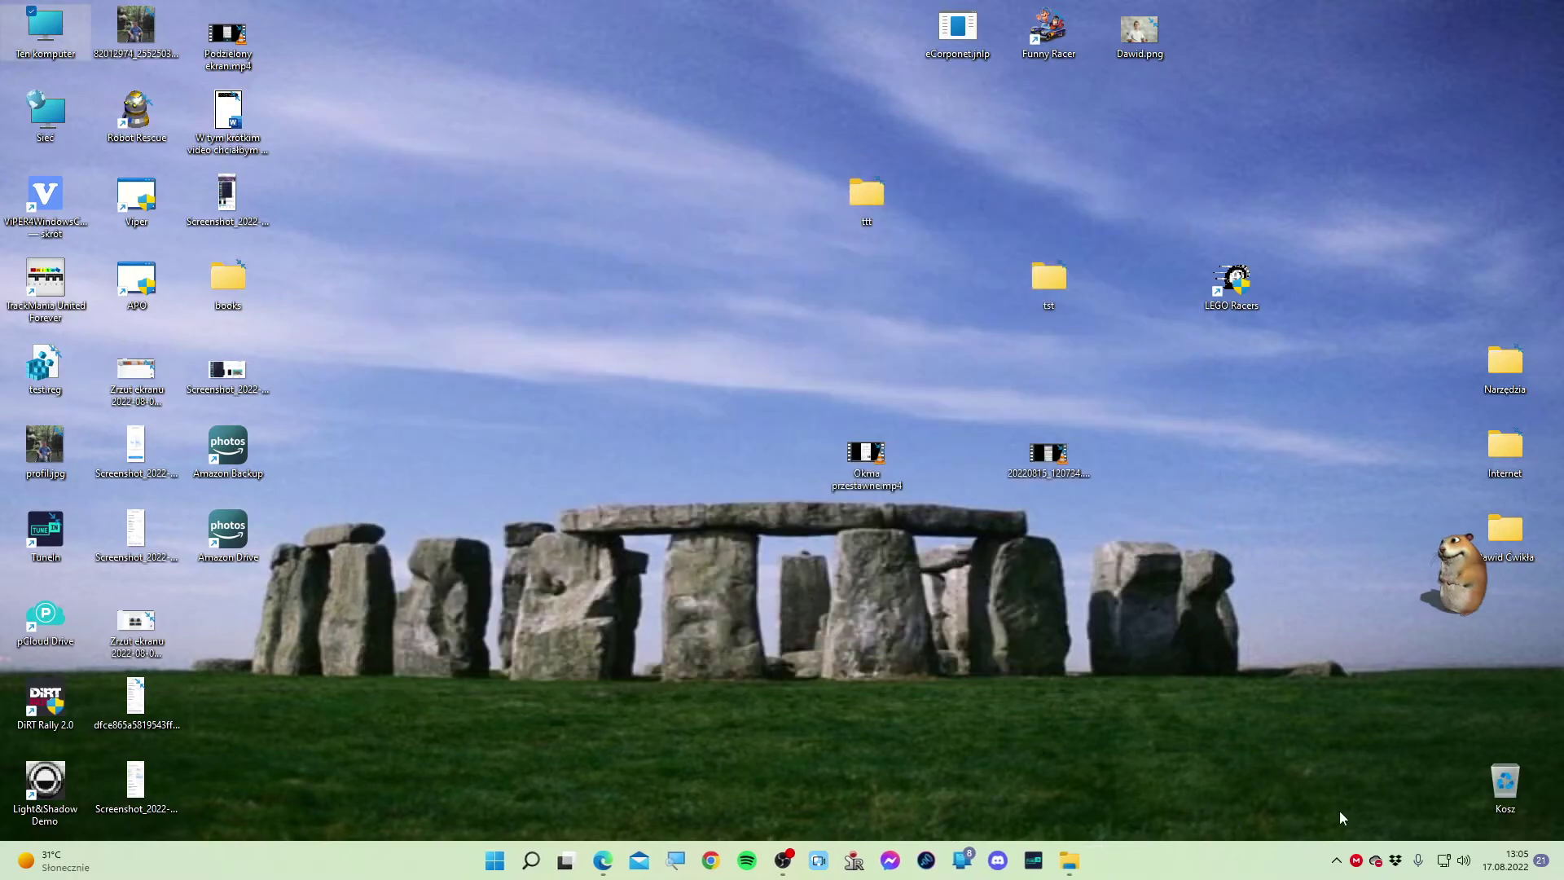
# View the Sync status in Amazon Photos and open the local Amazon Drive folder on drive D to look for test3
pyautogui.click(1336, 860)
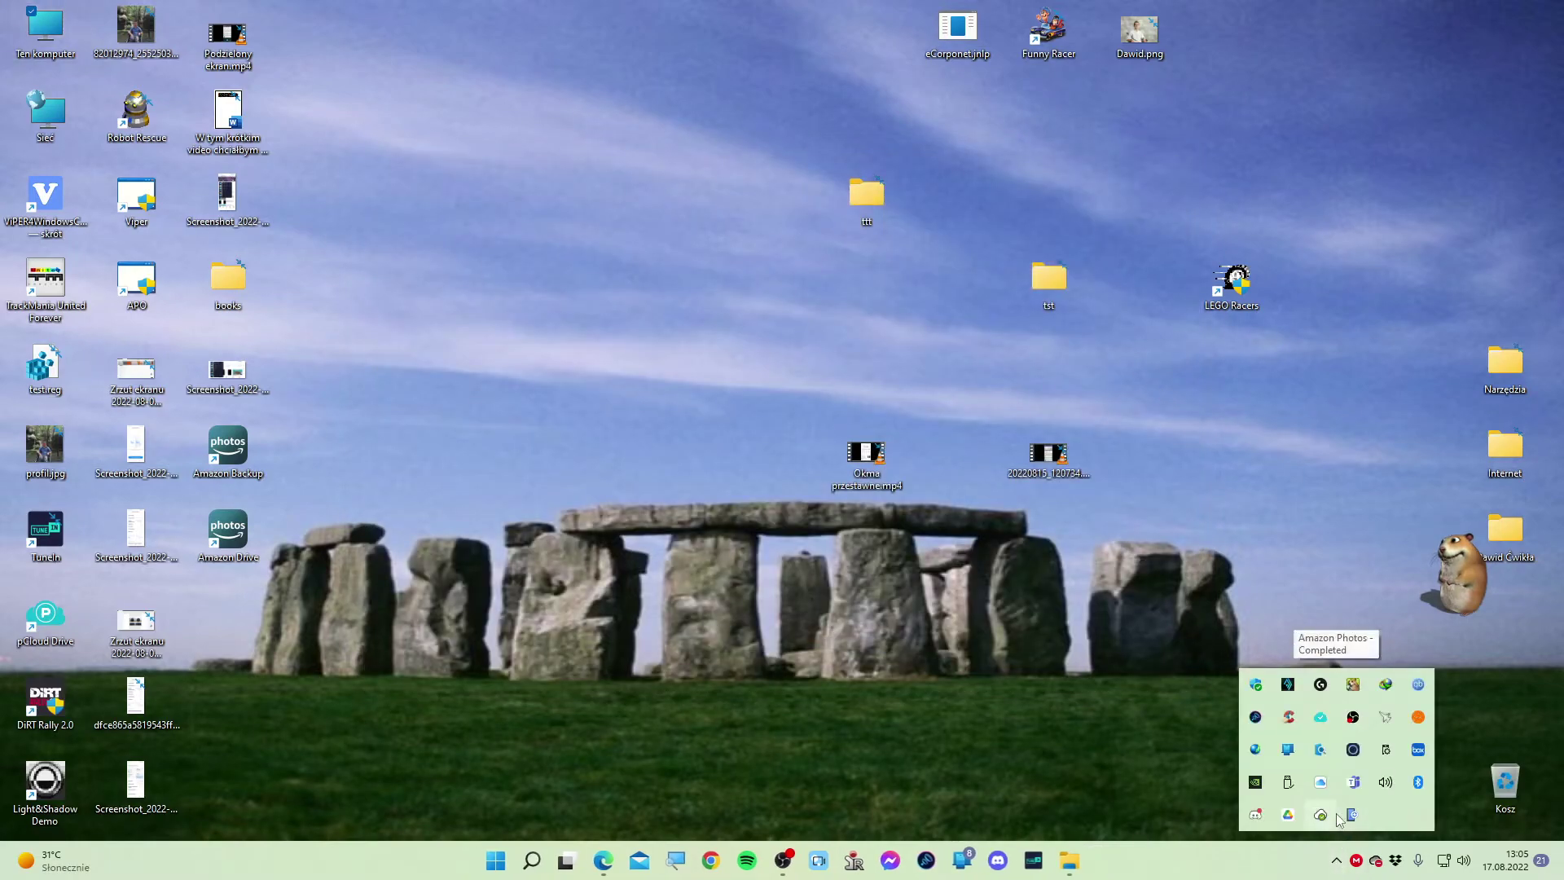
pyautogui.click(1321, 814)
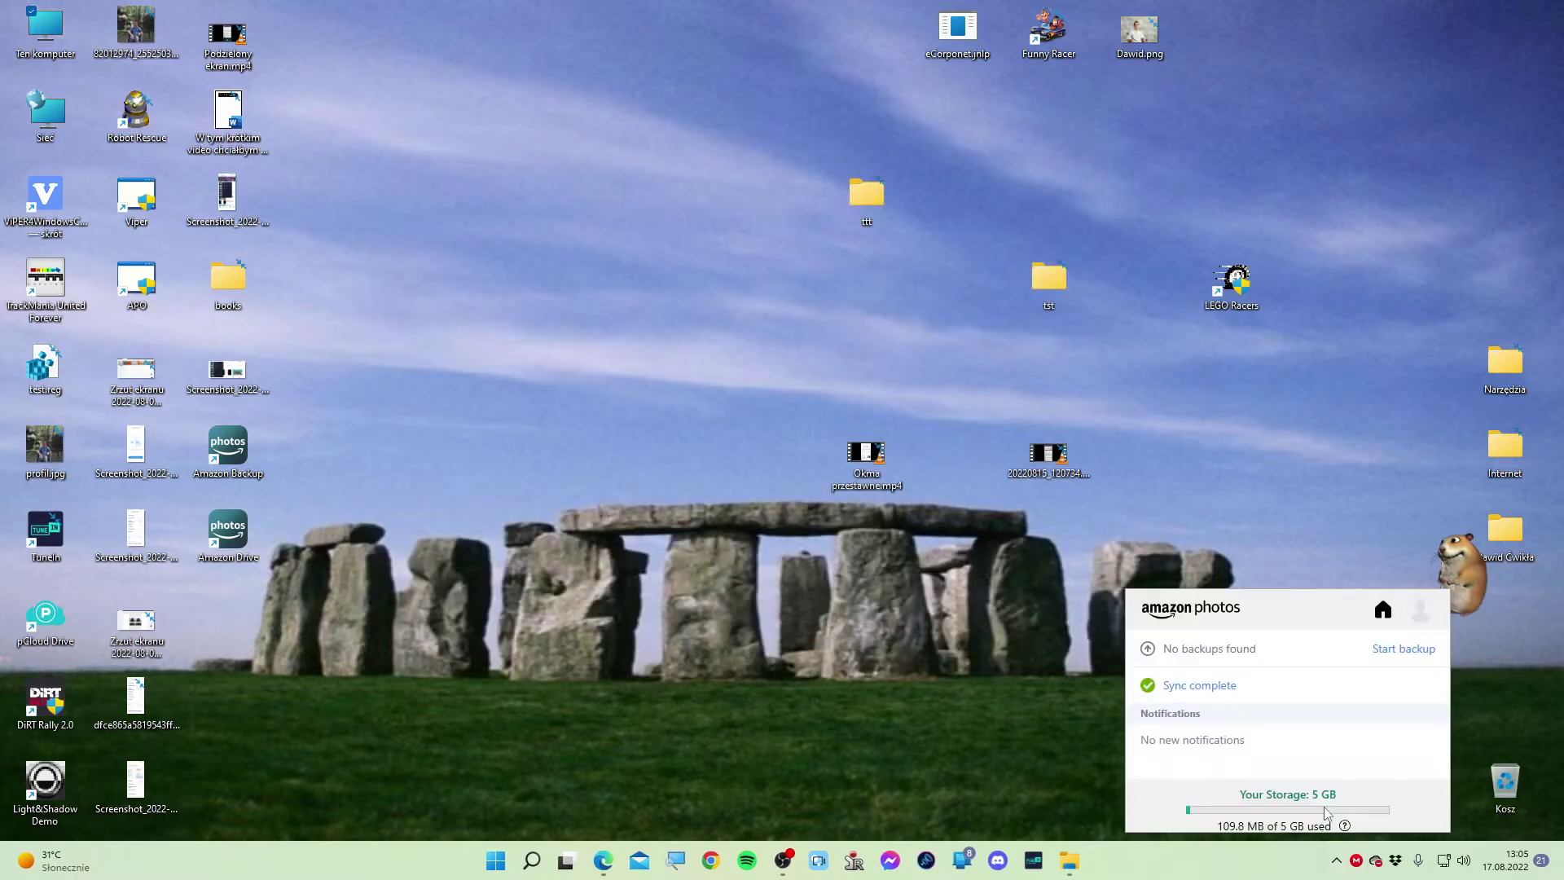
pyautogui.click(1194, 692)
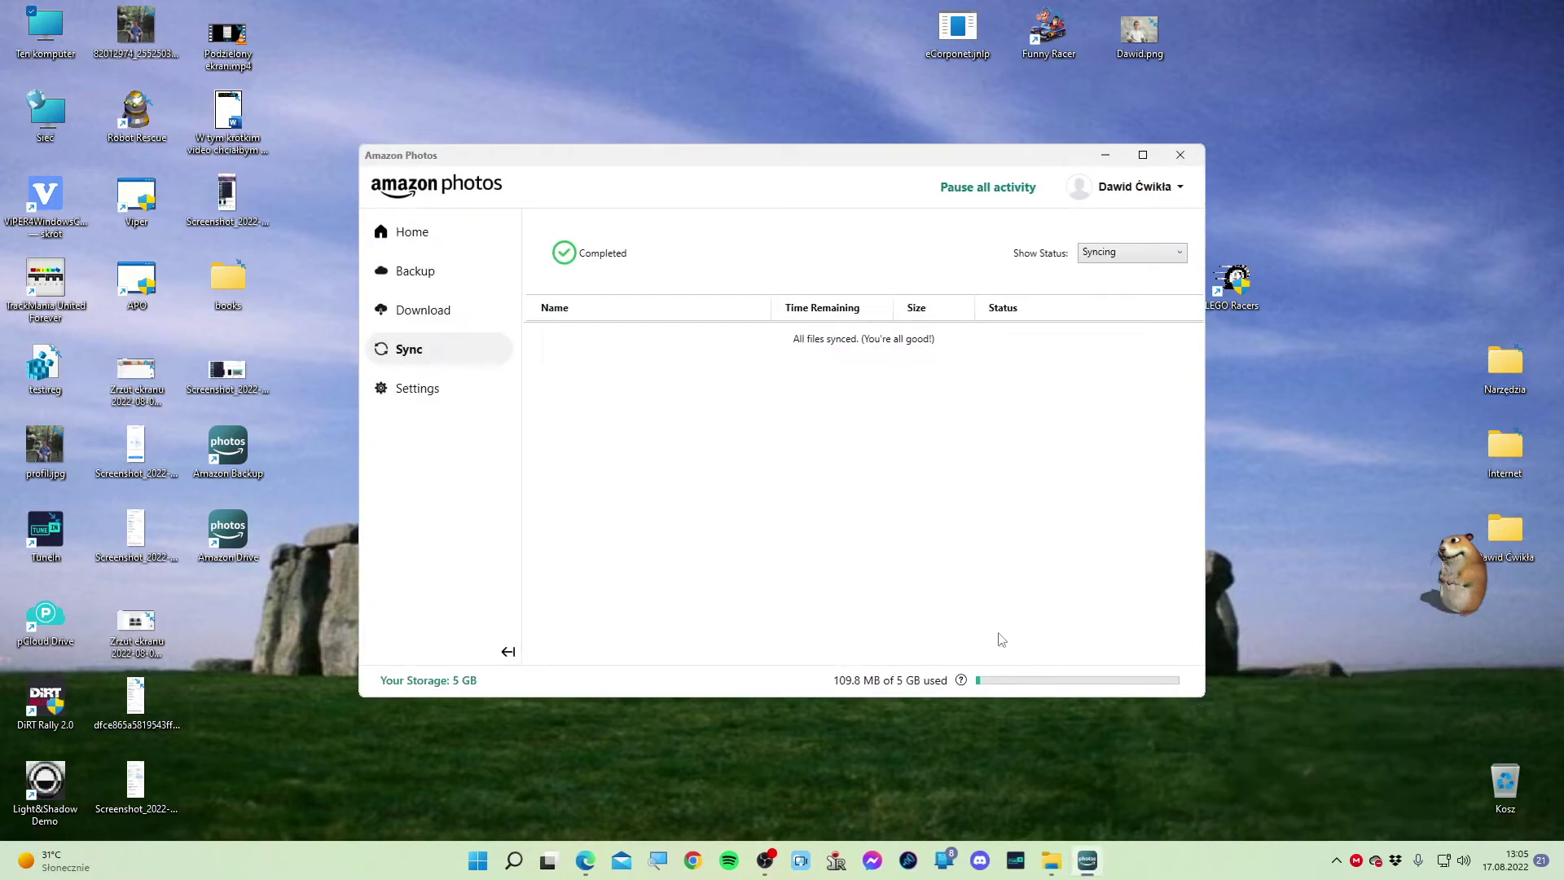
pyautogui.doubleClick(37, 34)
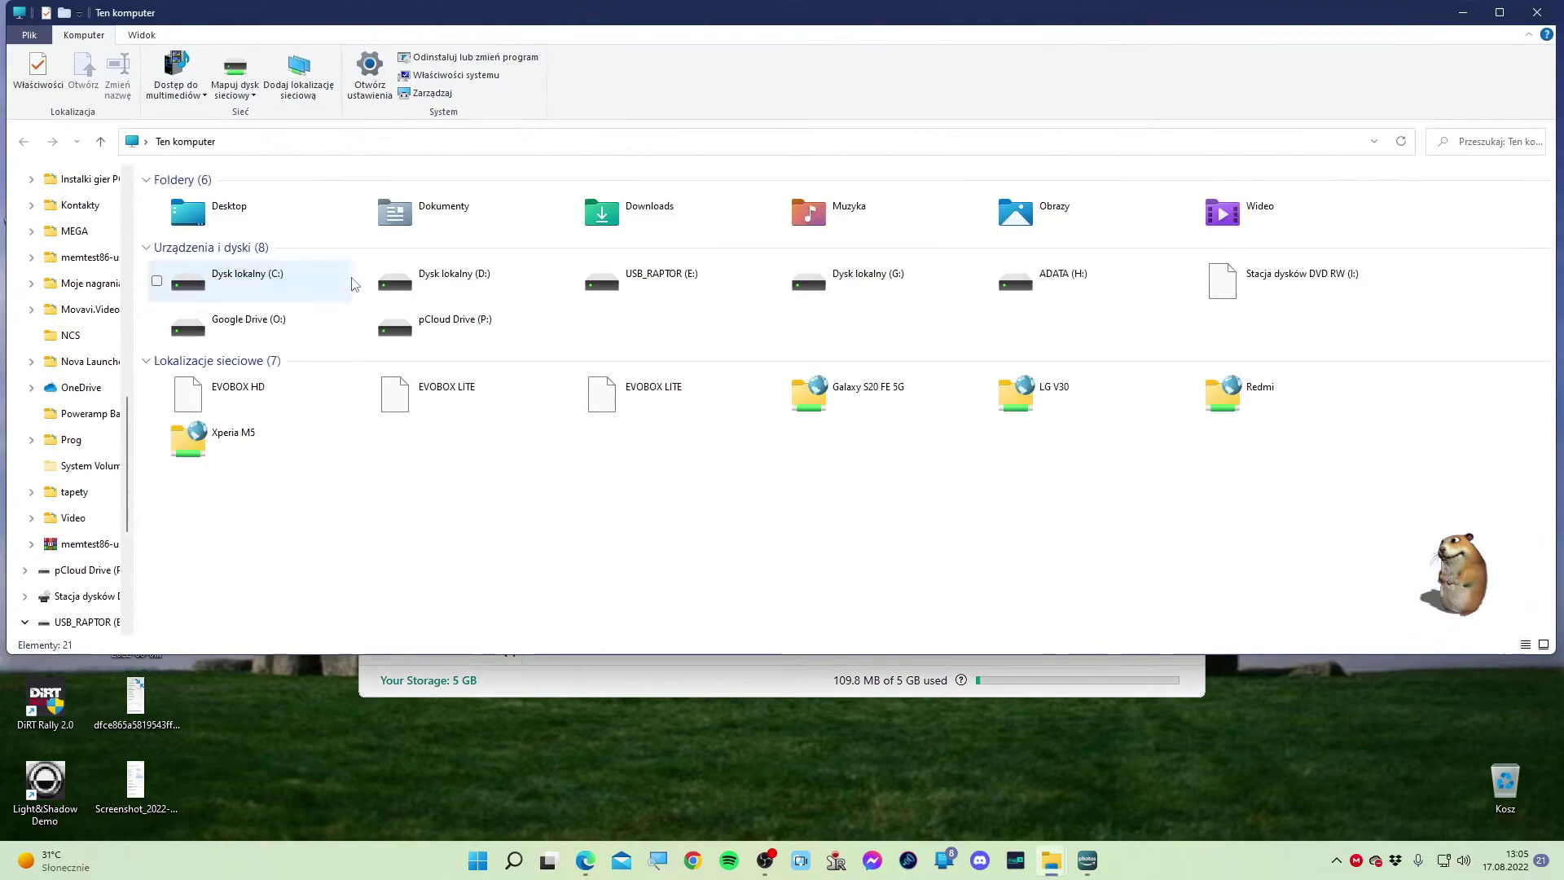
pyautogui.doubleClick(423, 280)
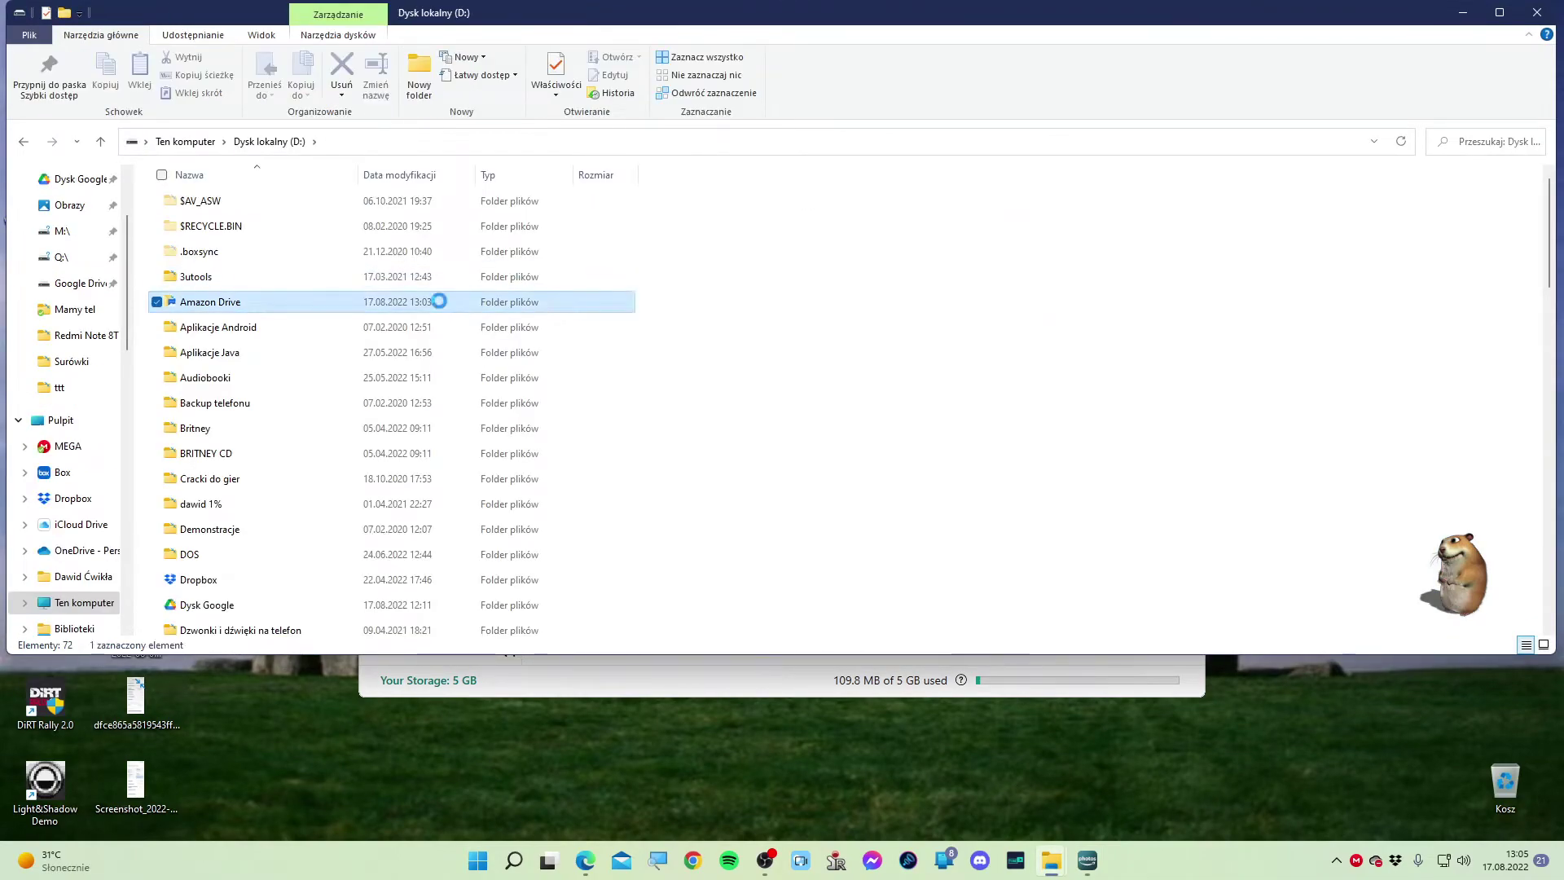
pyautogui.doubleClick(444, 304)
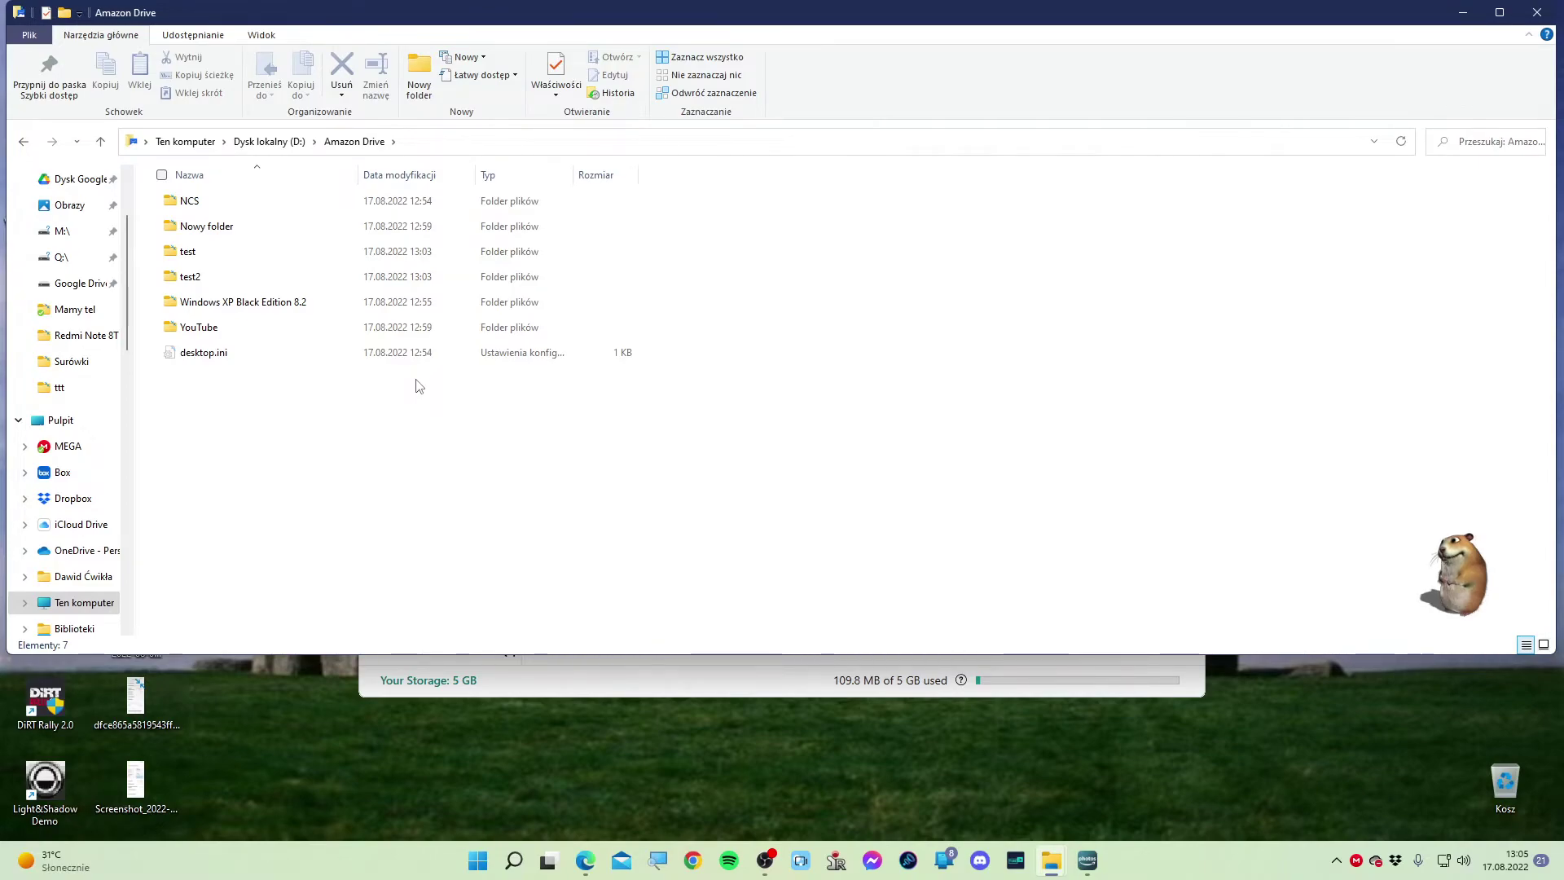
# Recheck the sync queue in Amazon Photos and return to the local Amazon Drive folder to look for test3
pyautogui.click(695, 670)
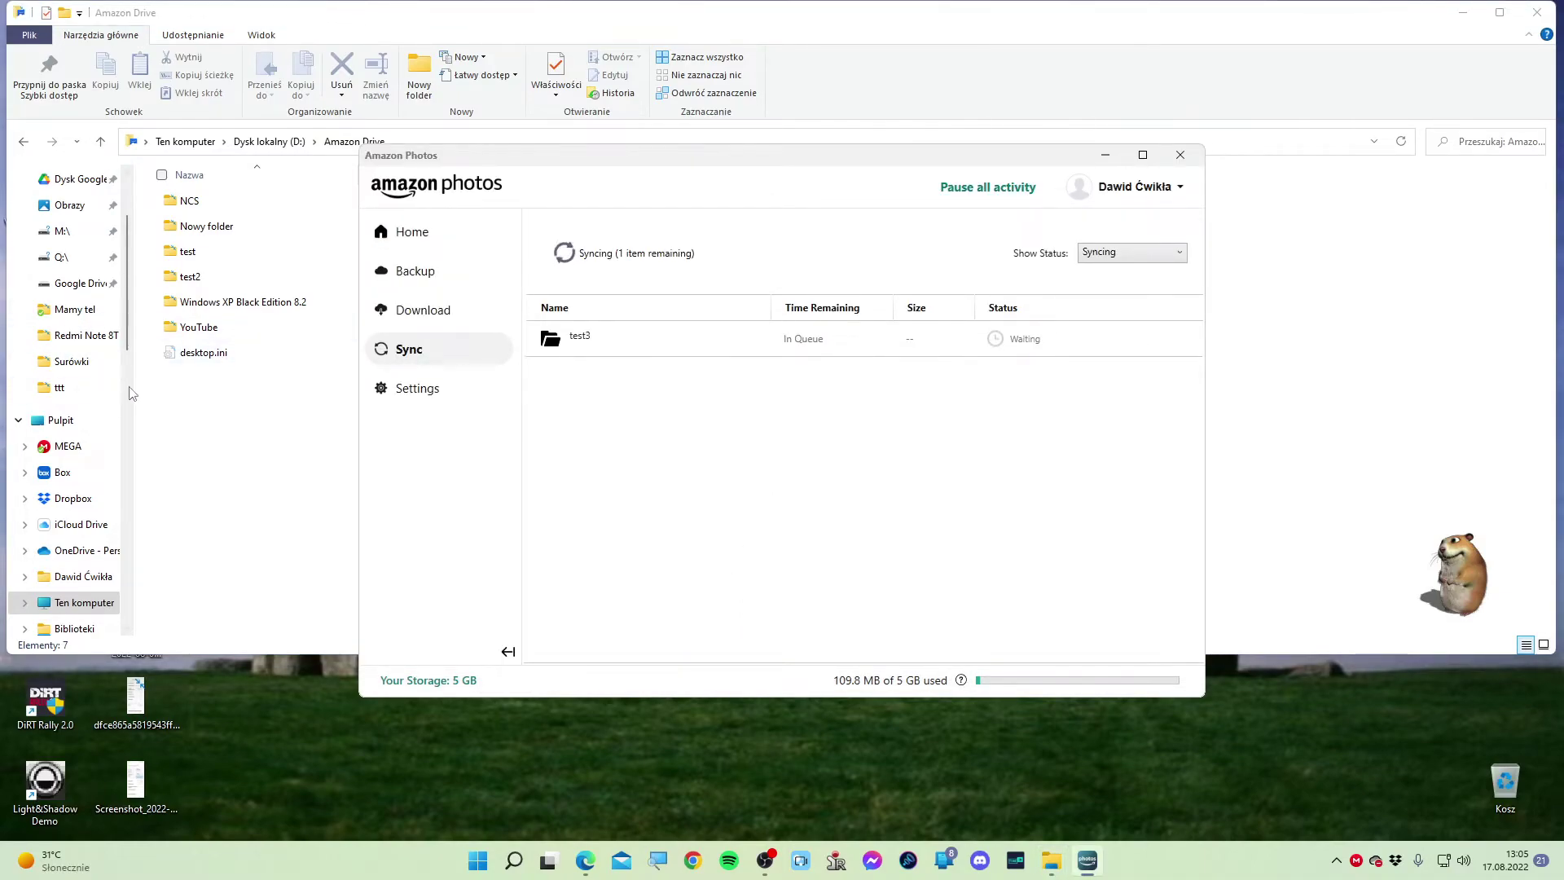
pyautogui.click(285, 476)
pyautogui.rightClick(277, 448)
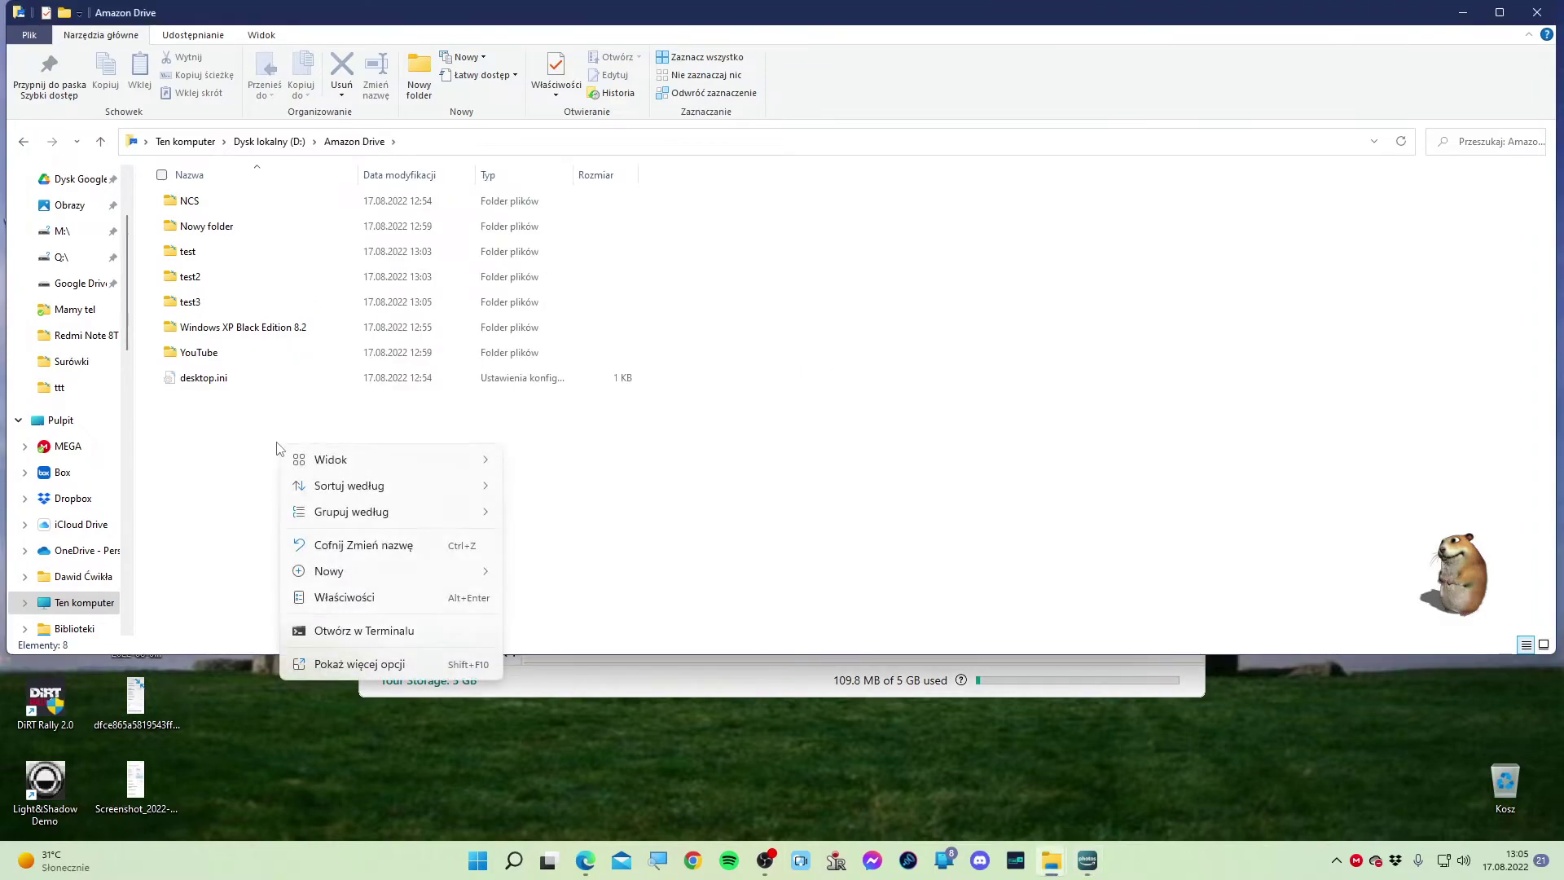
pyautogui.click(279, 449)
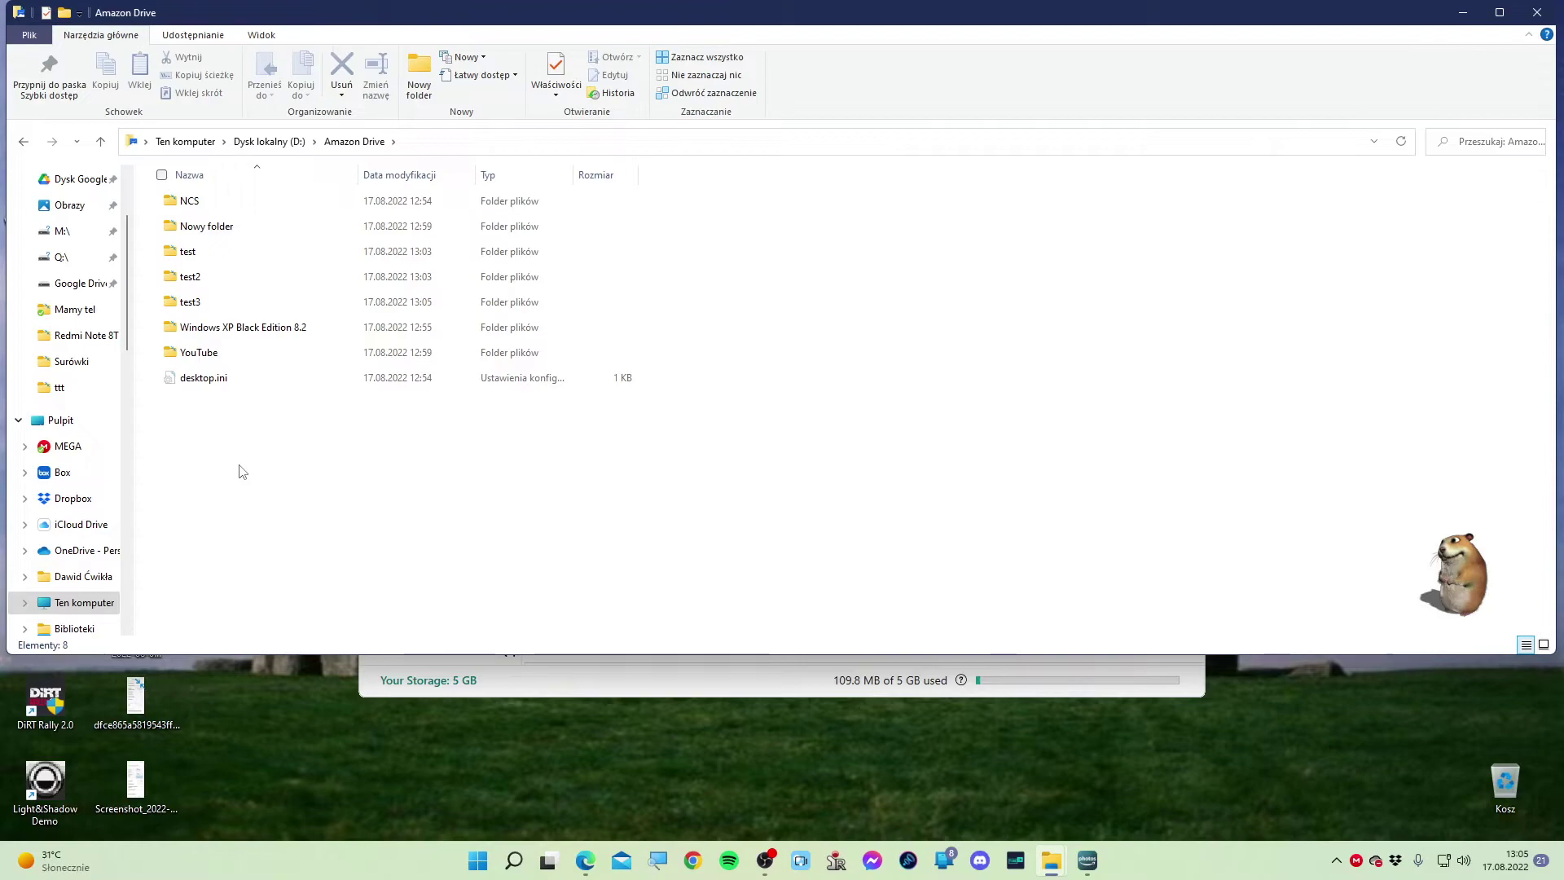
# Browse the root of drive D for a file to use in the sync test, and return to the drive overview
pyautogui.click(24, 144)
pyautogui.click(24, 143)
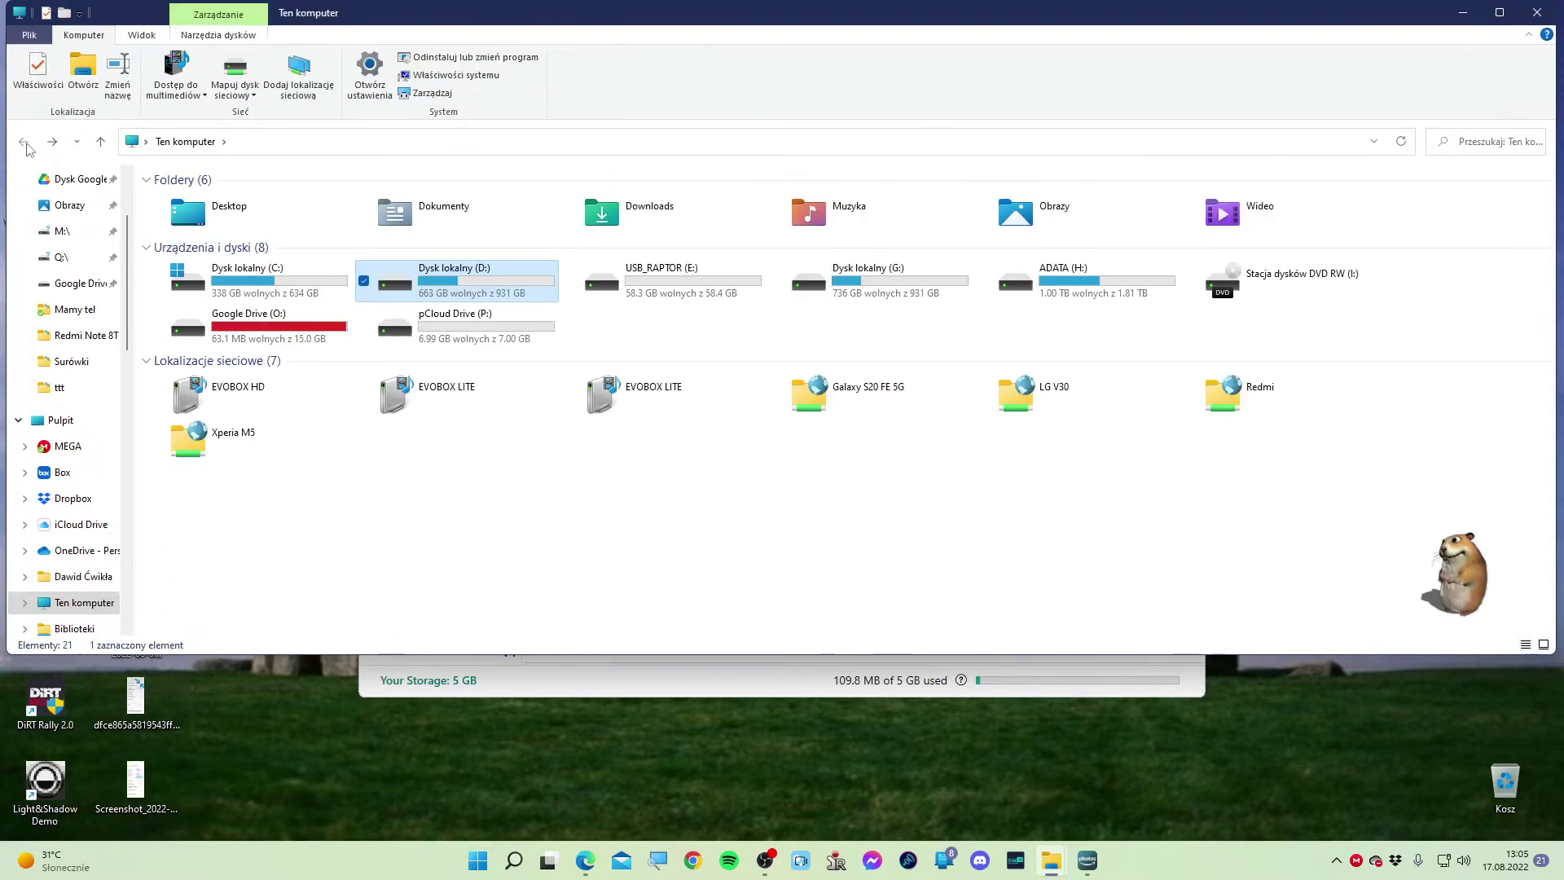
pyautogui.doubleClick(382, 281)
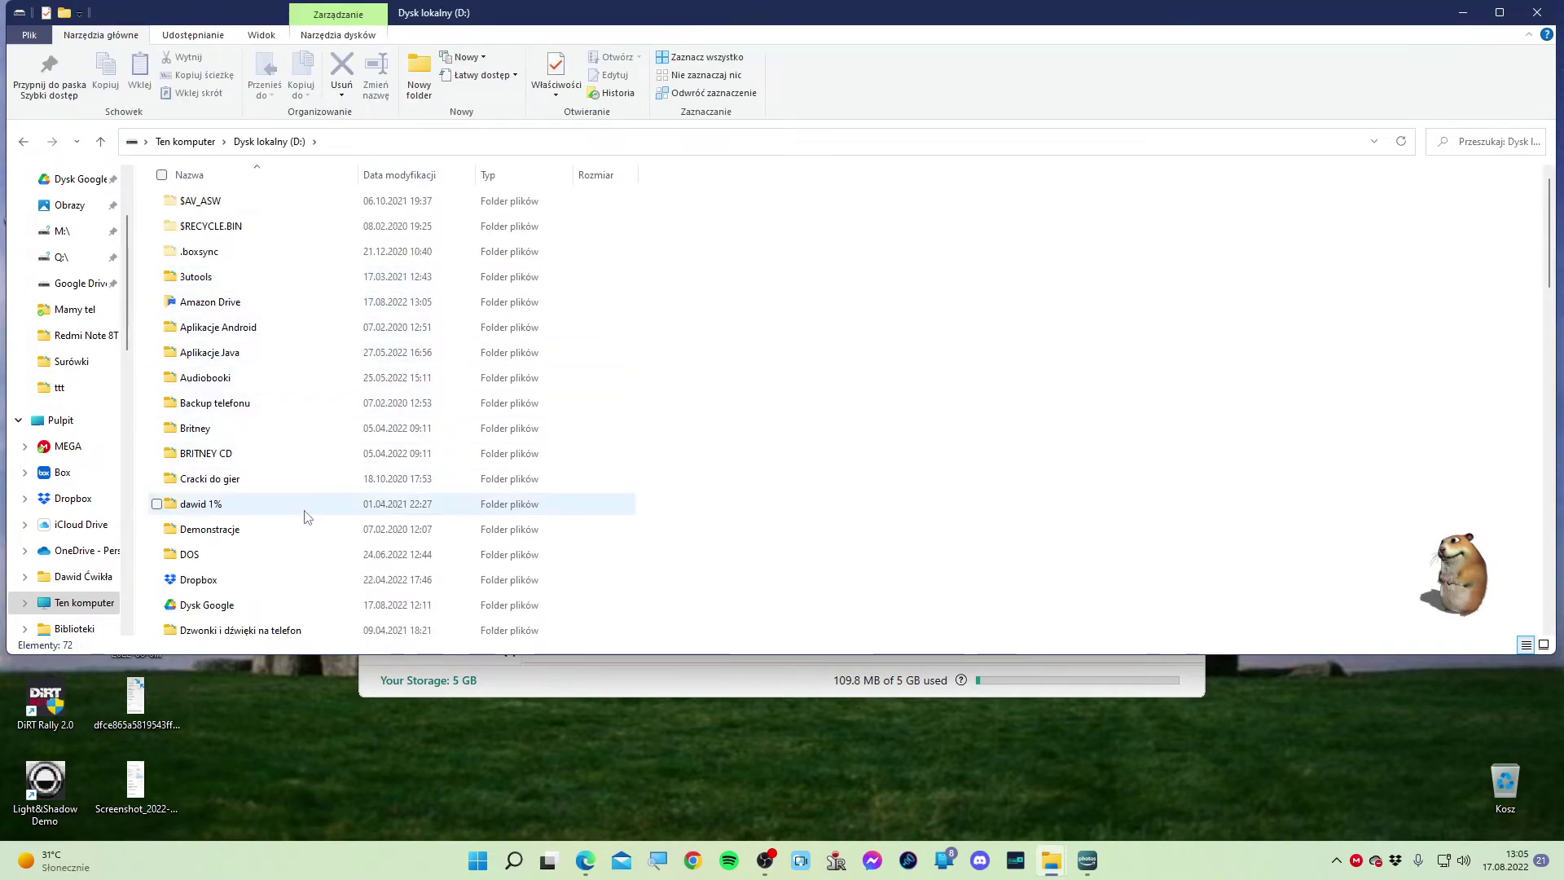
pyautogui.scroll(-3, 309, 560)
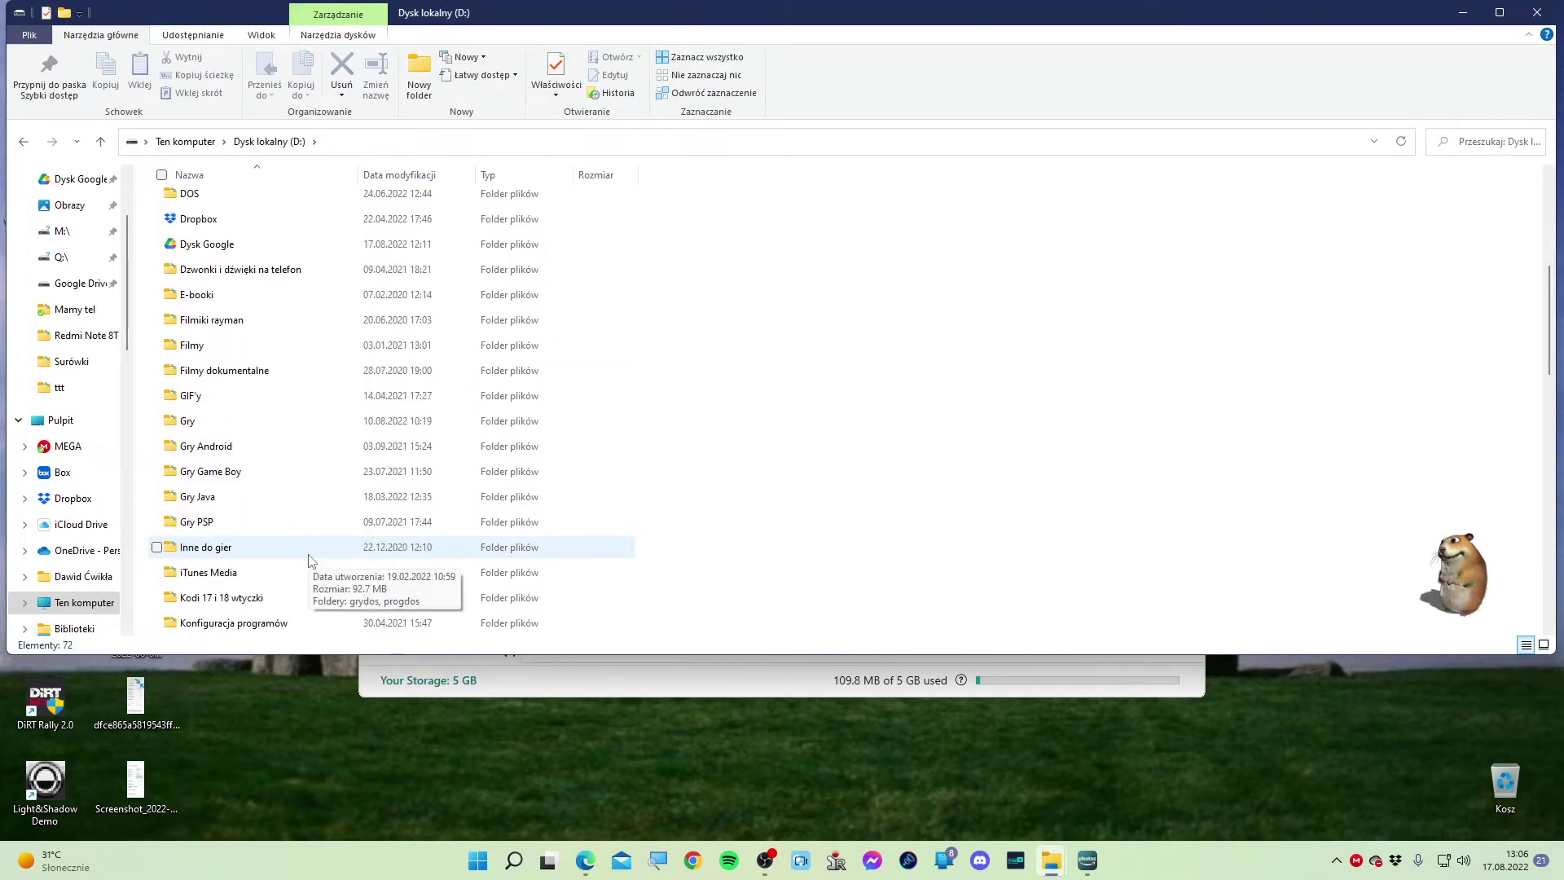
pyautogui.hotkey('alt', 'Up')
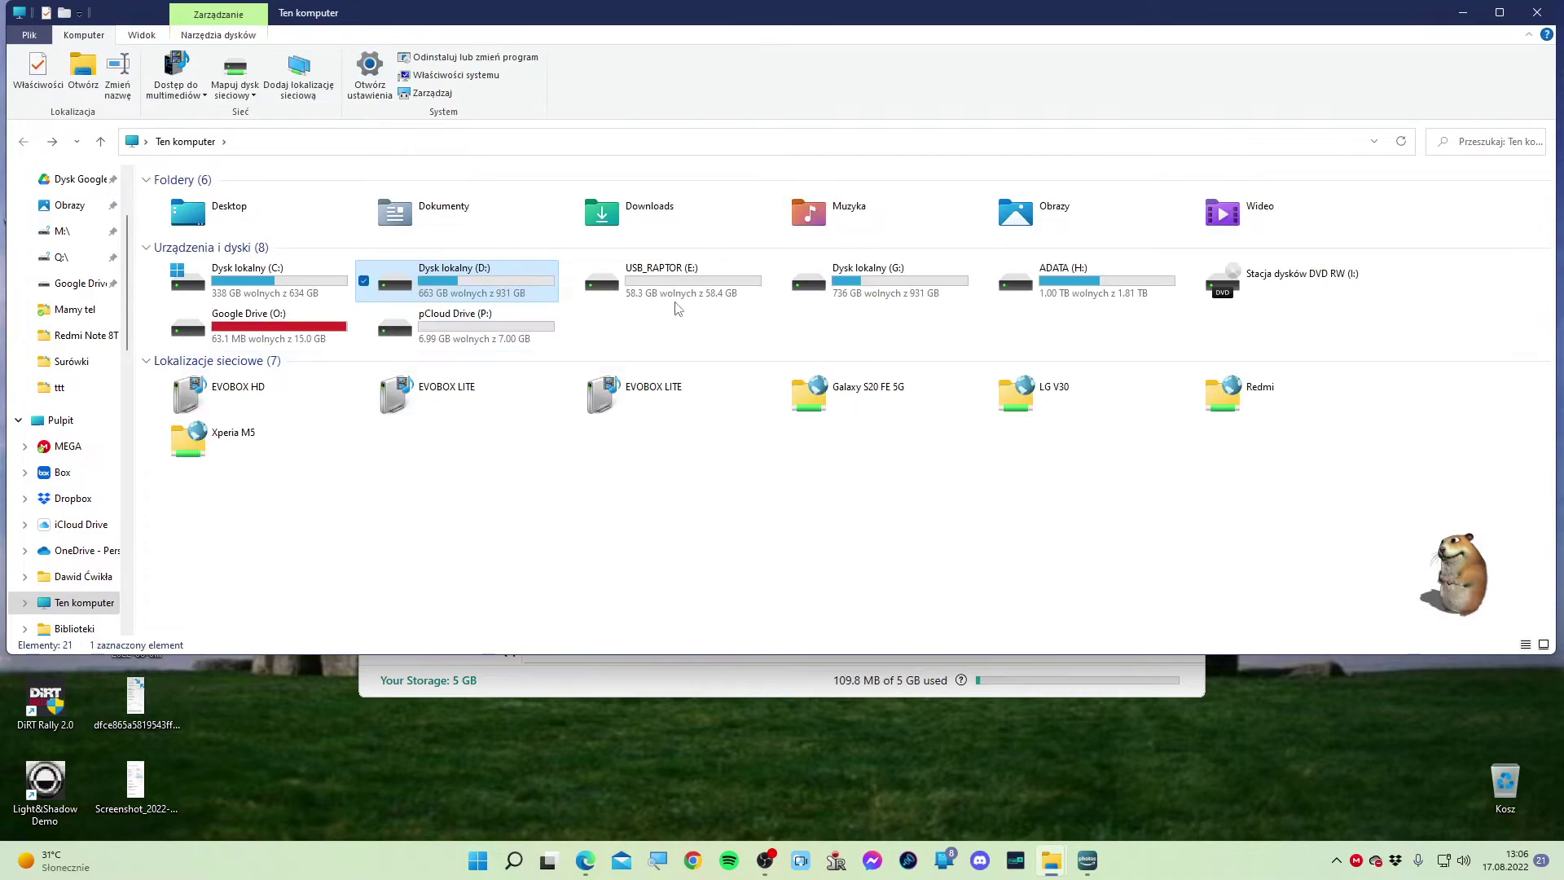
# Open 00.docx from the ADATA (H:) drive in Word to check its contents, and close the document
pyautogui.doubleClick(1059, 285)
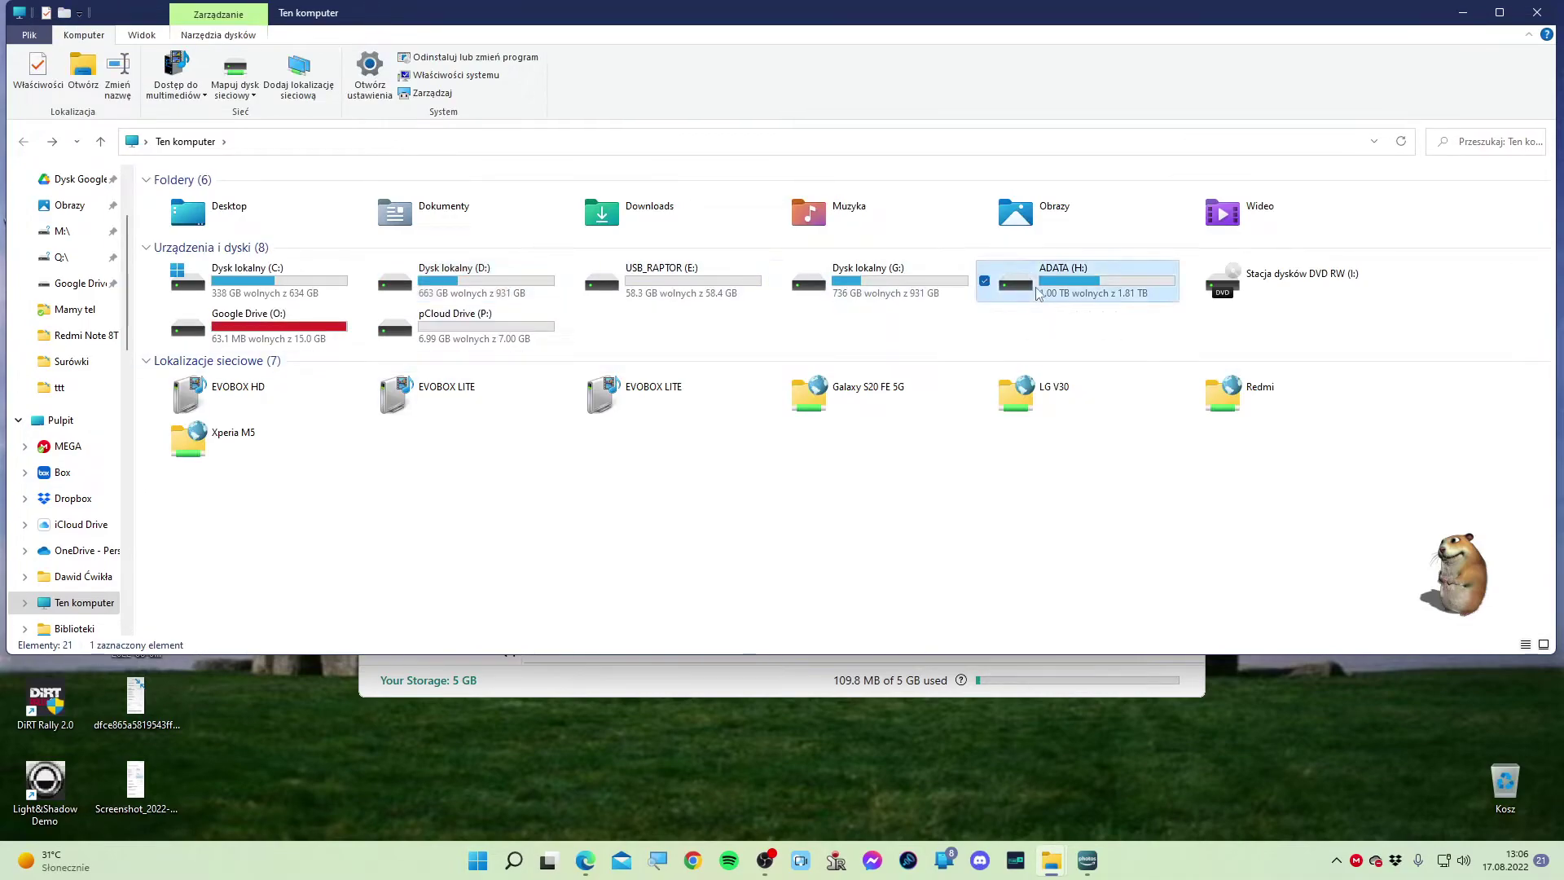
pyautogui.scroll(-2, 399, 470)
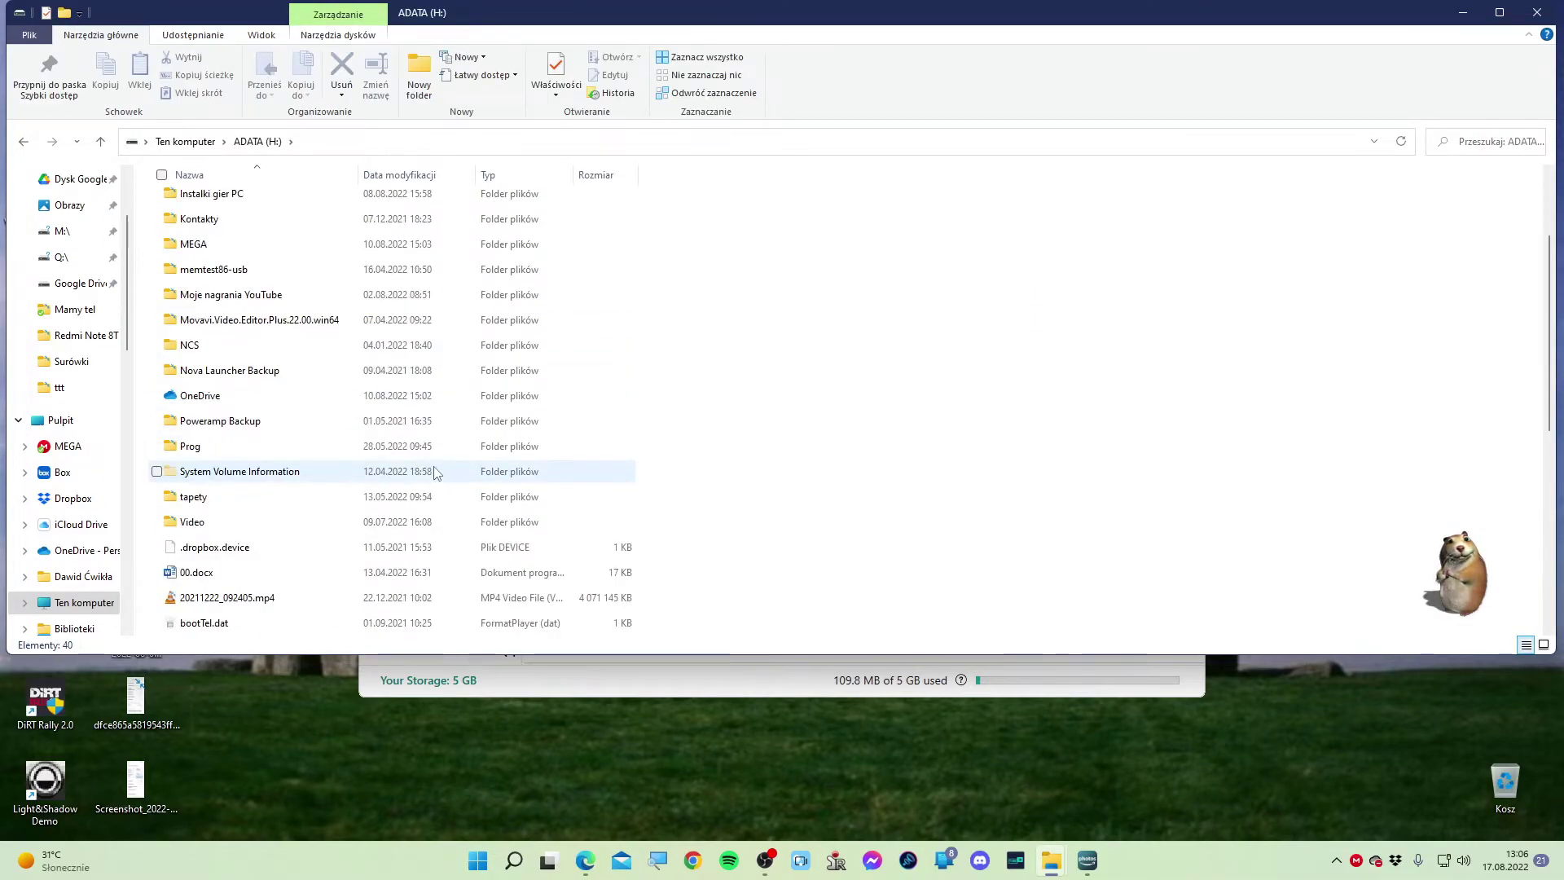
pyautogui.doubleClick(265, 572)
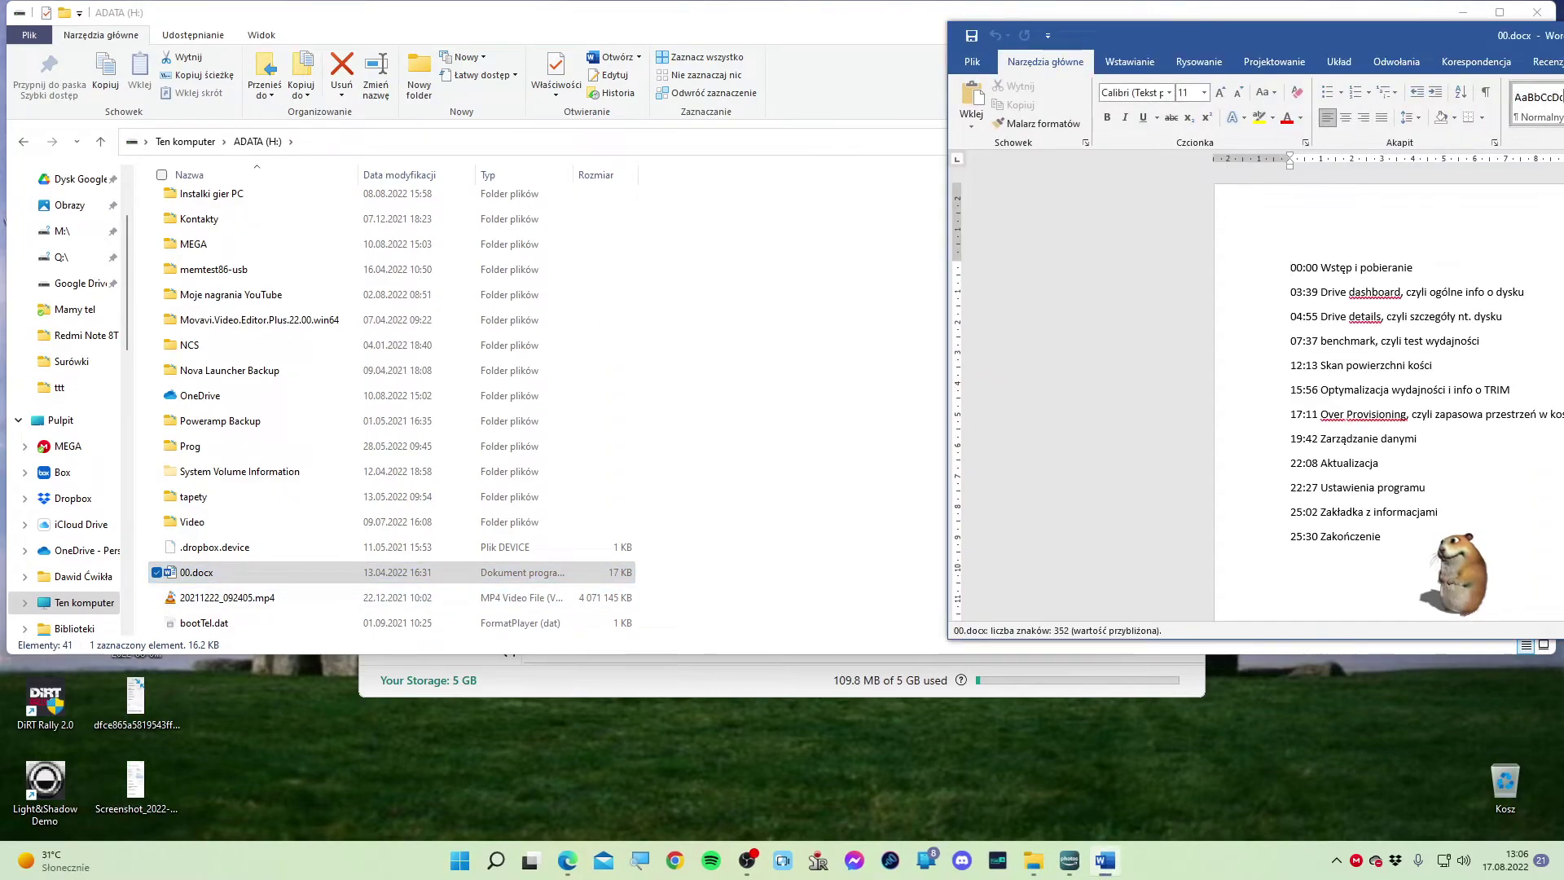
pyautogui.moveTo(1476, 47); pyautogui.dragTo(781, 92)
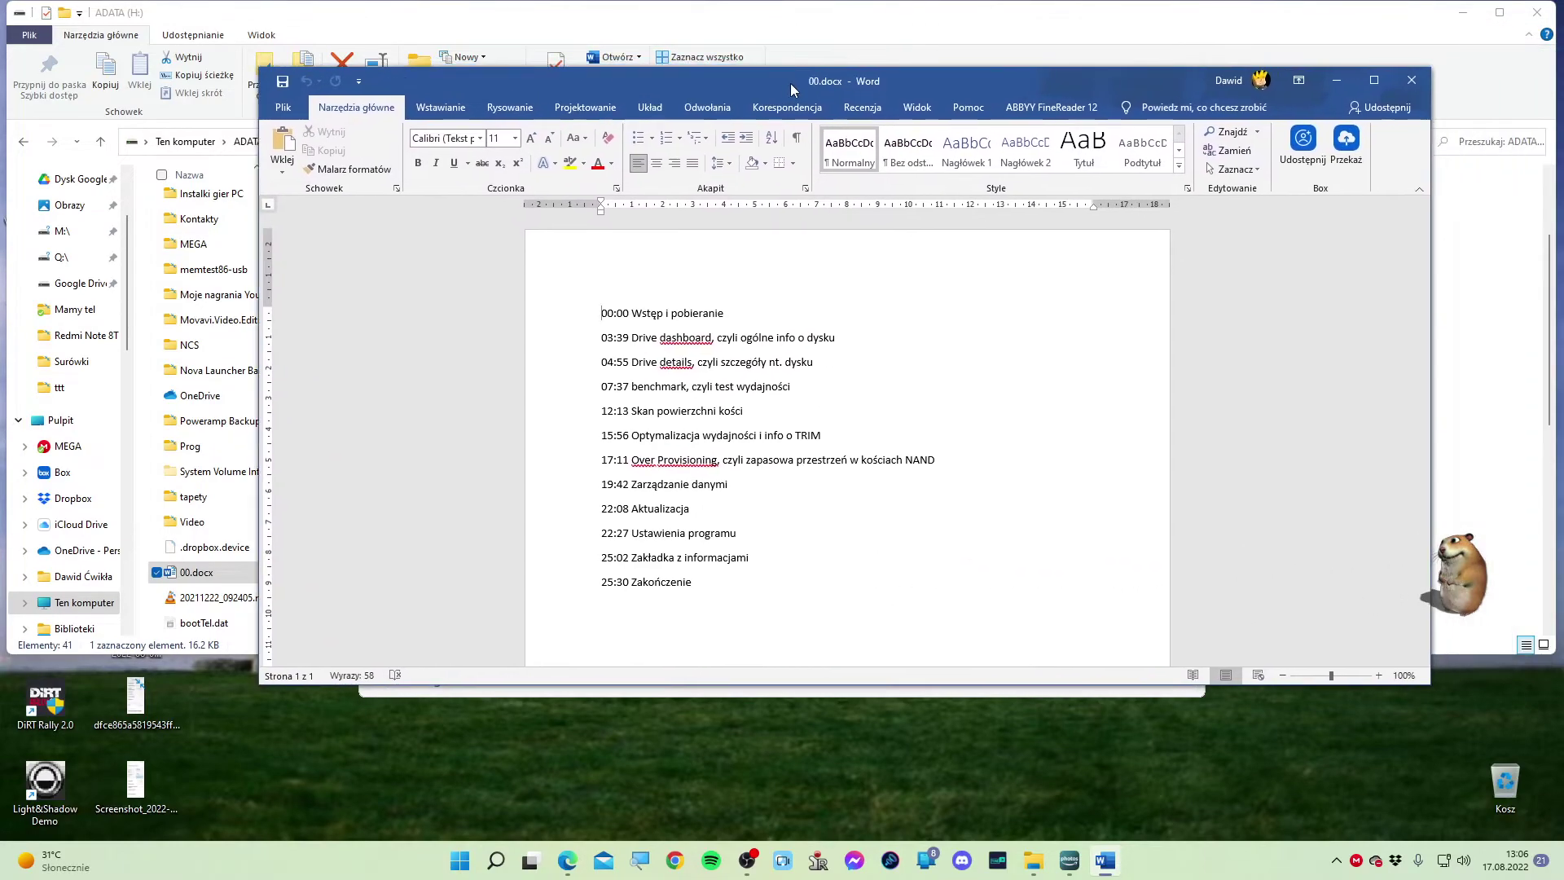
pyautogui.click(1407, 81)
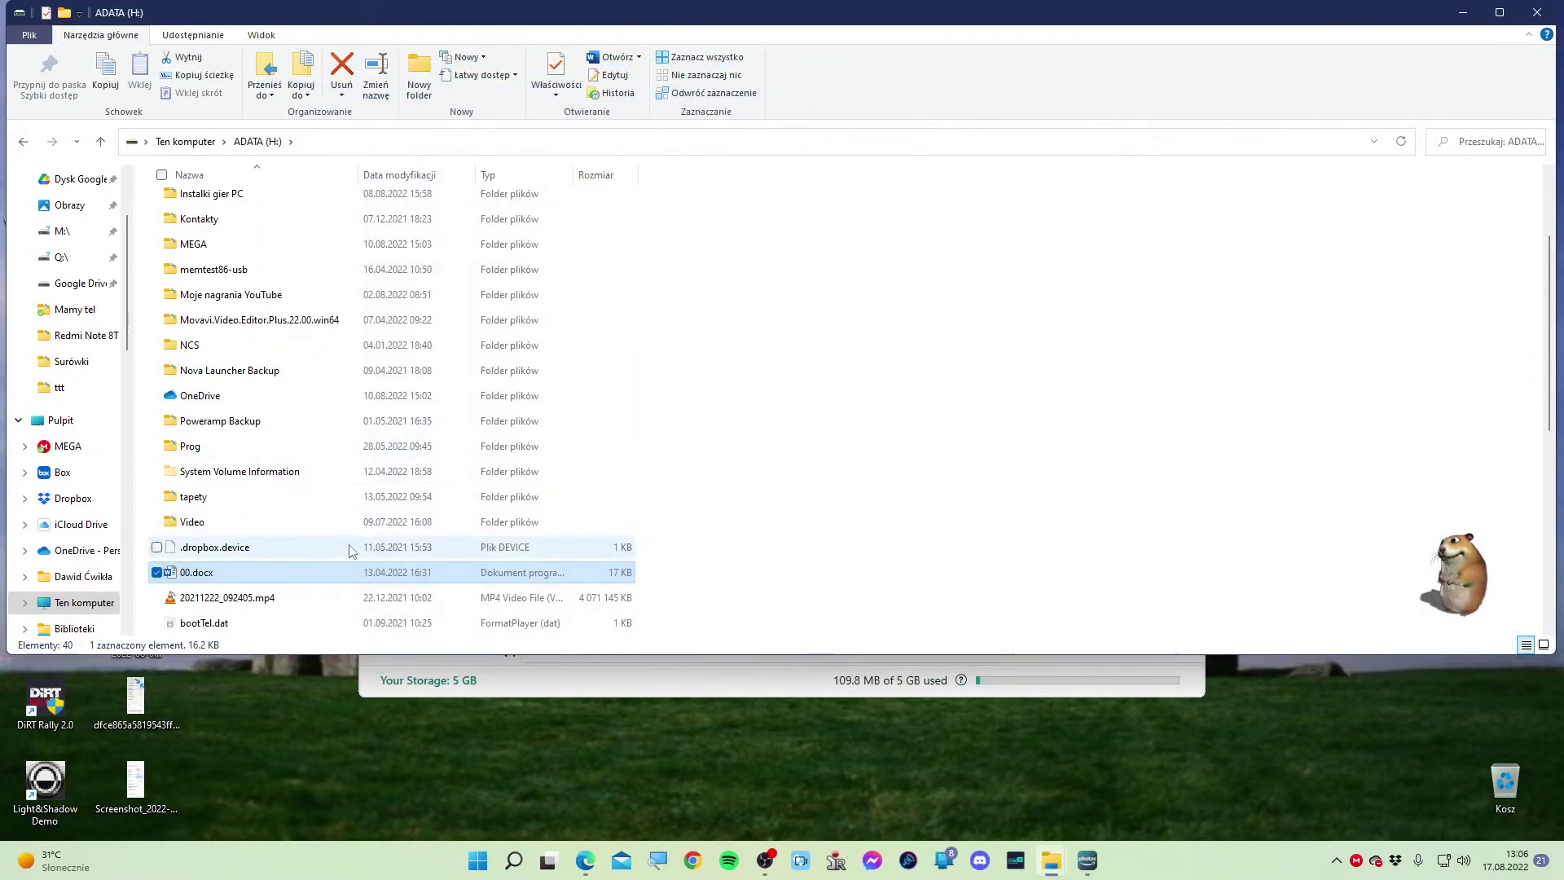
# Copy the 00.docx file from the ADATA (H:) drive
pyautogui.doubleClick(392, 570)
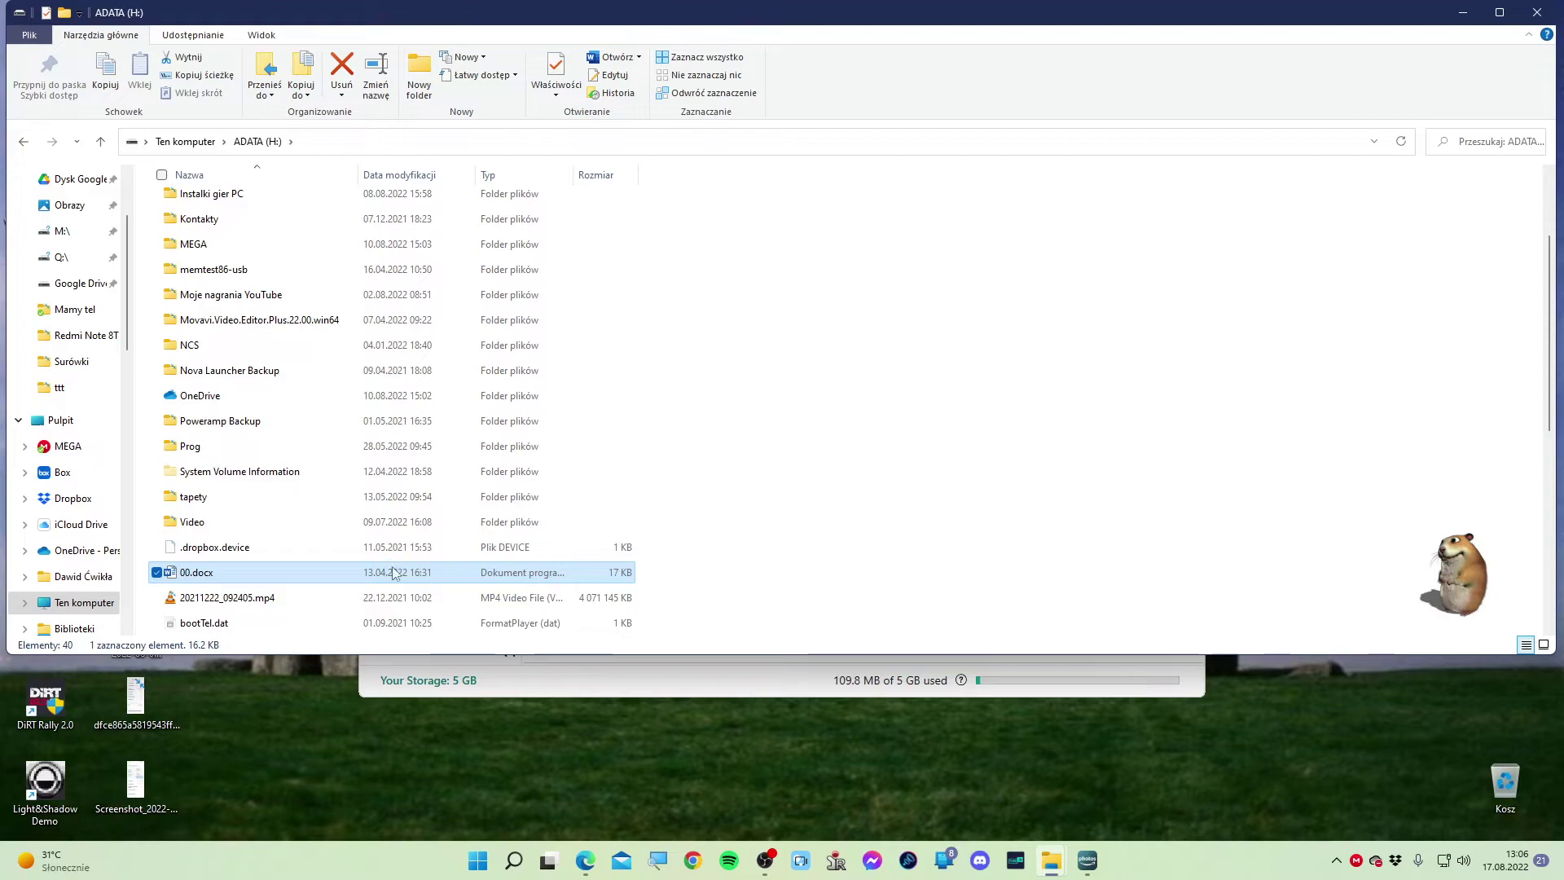
pyautogui.rightClick(396, 570)
pyautogui.click(424, 551)
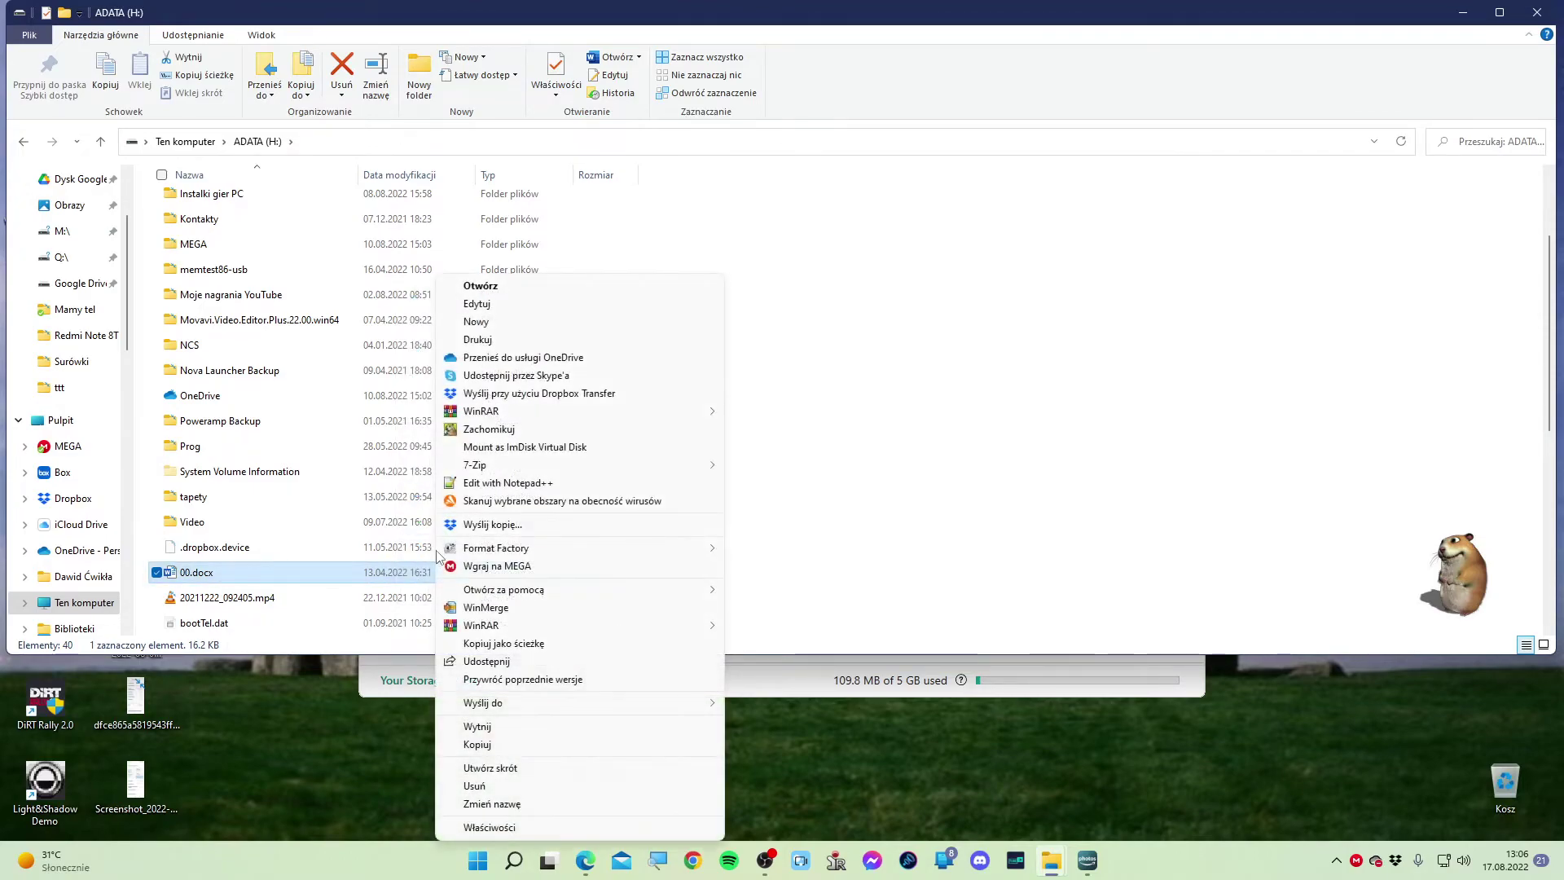
pyautogui.click(477, 744)
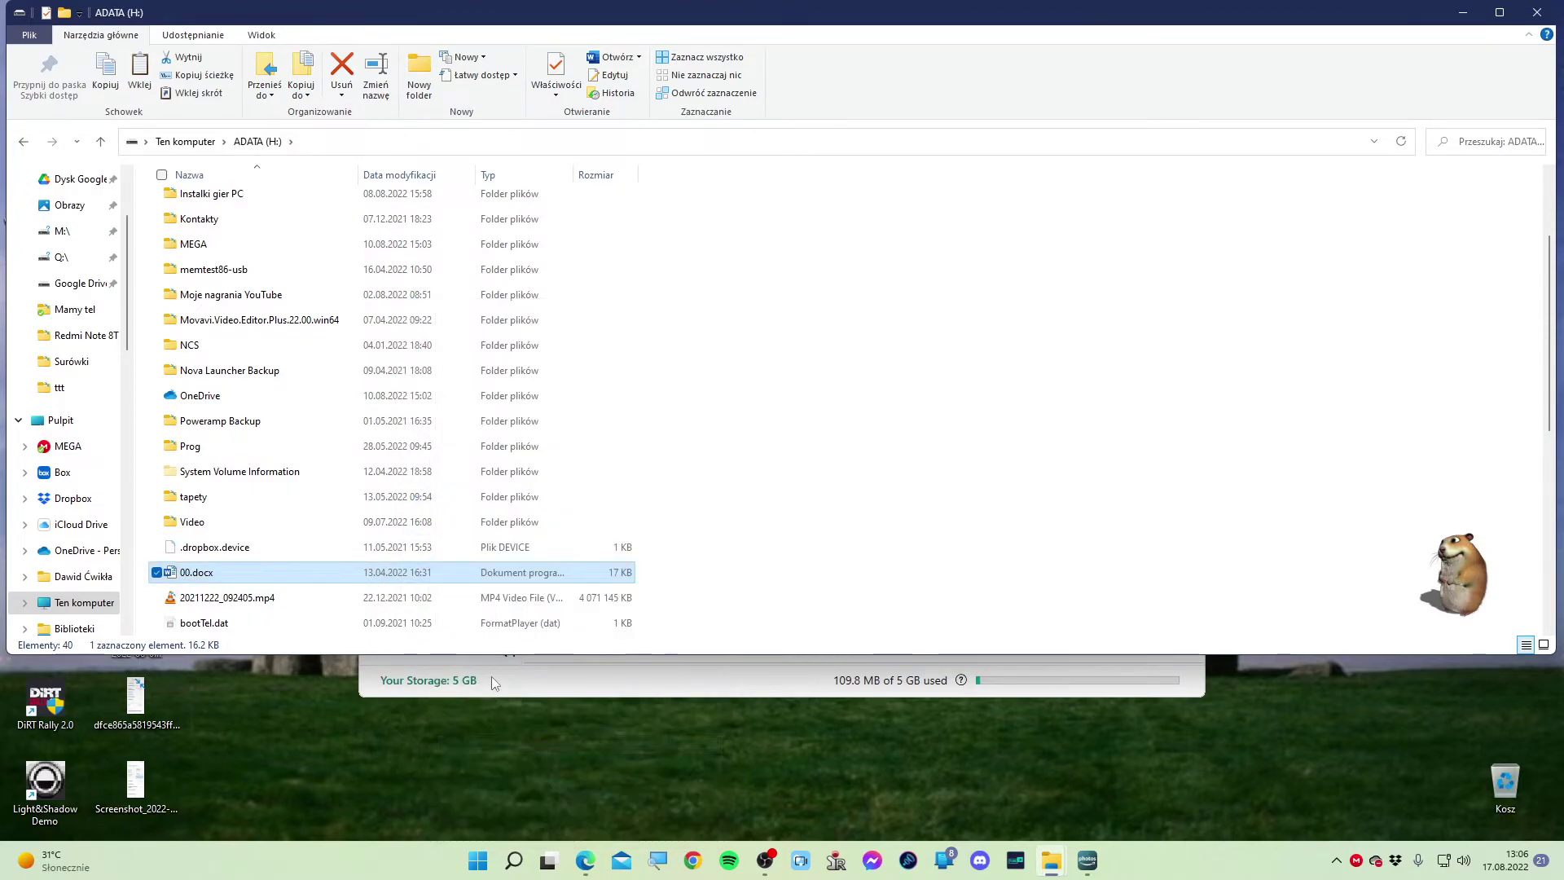
# Close the Amazon Photos window and open the local Amazon Drive folder on drive D in File Explorer
pyautogui.click(491, 677)
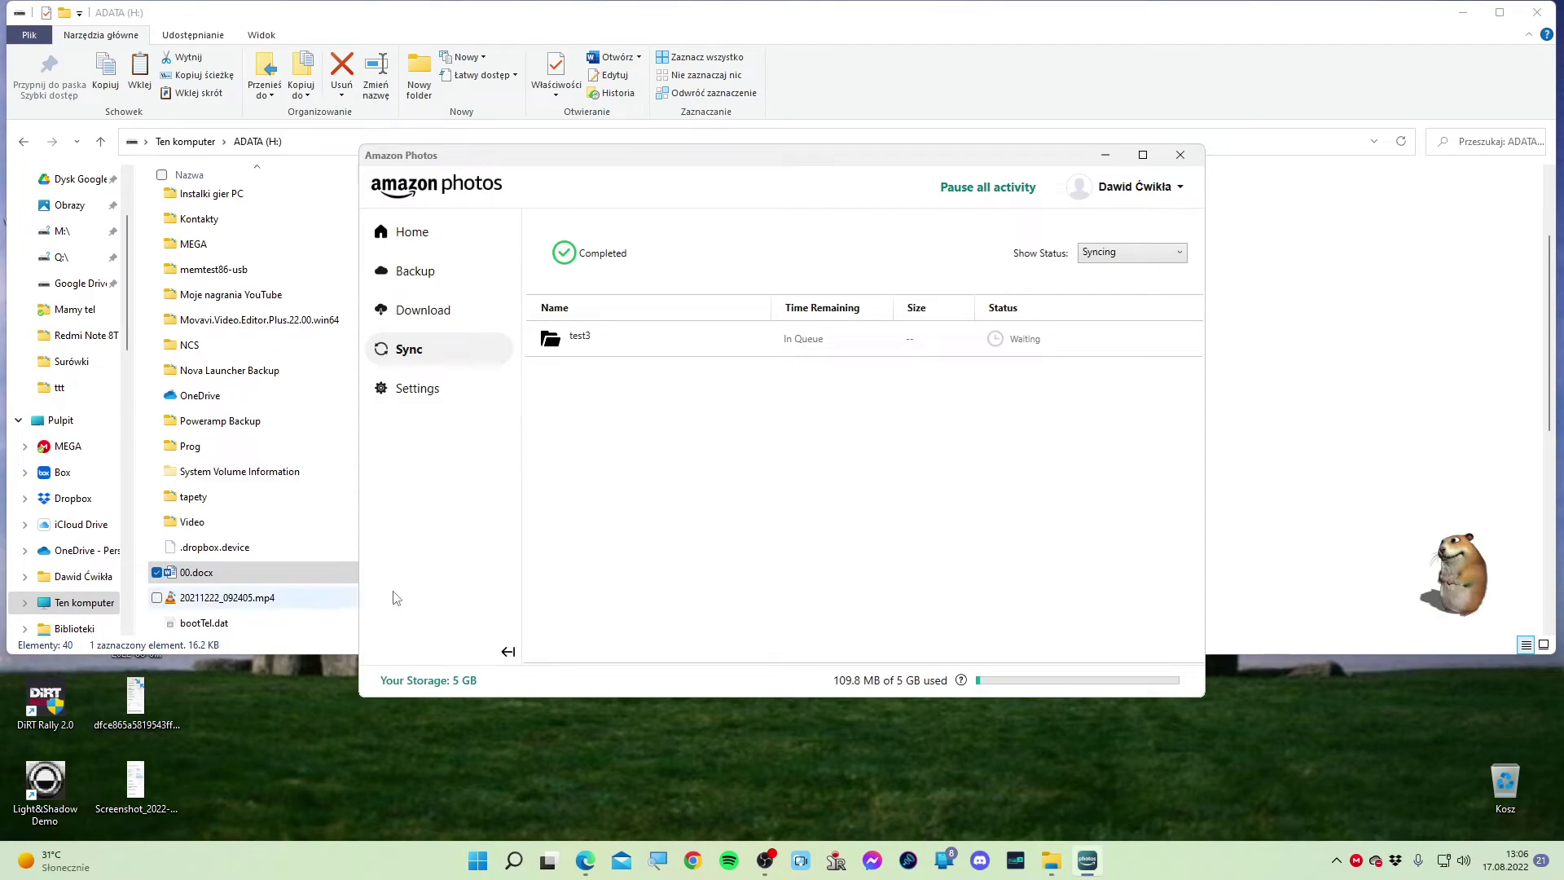
pyautogui.click(1180, 155)
pyautogui.hotkey('alt', 'Up')
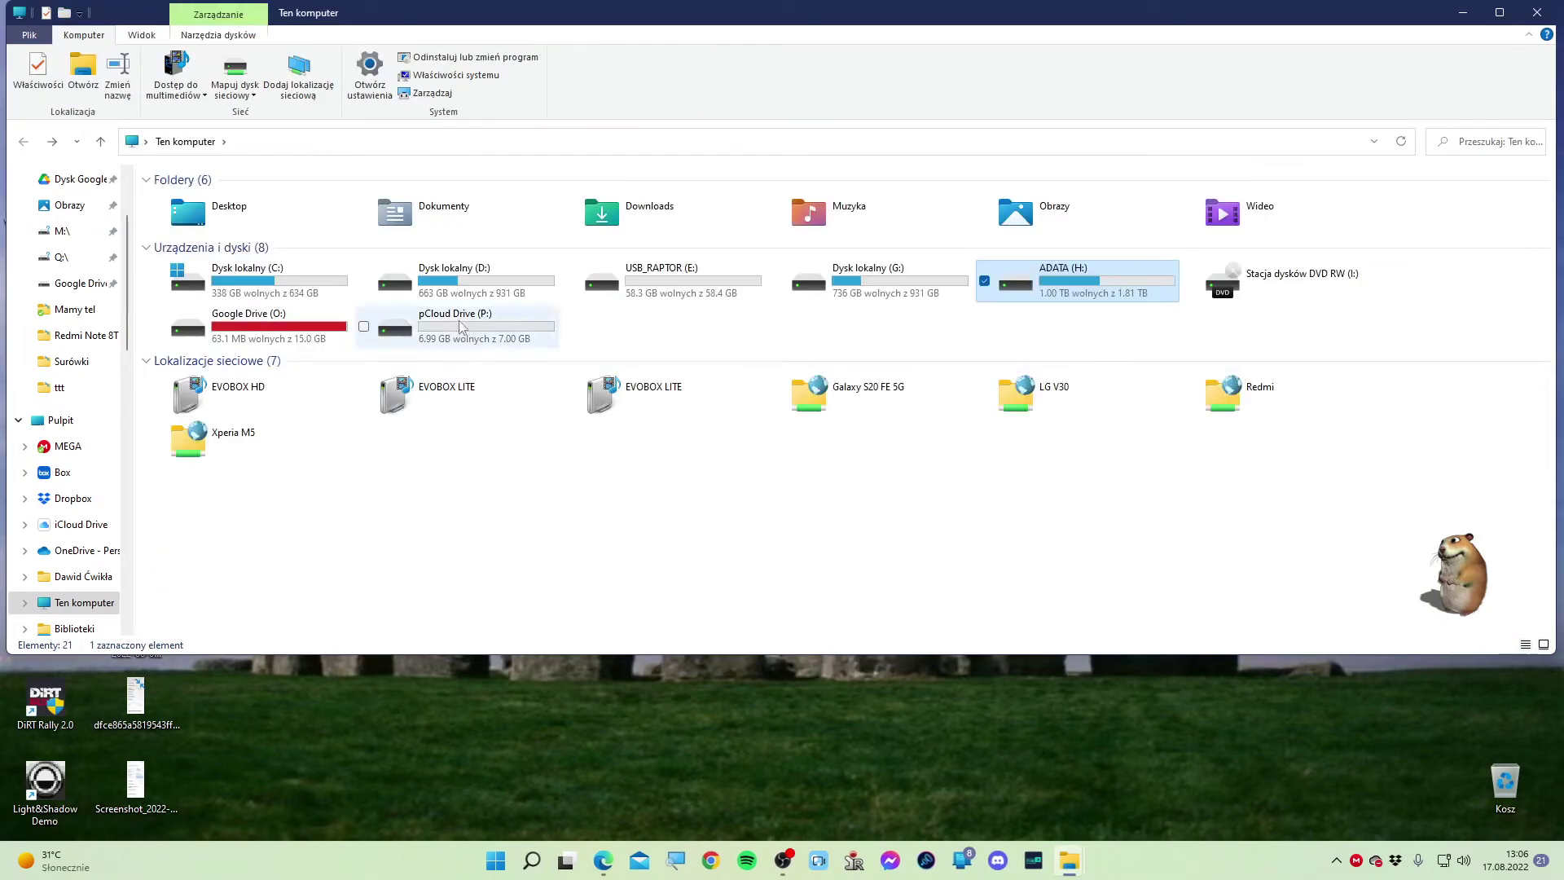
pyautogui.doubleClick(459, 279)
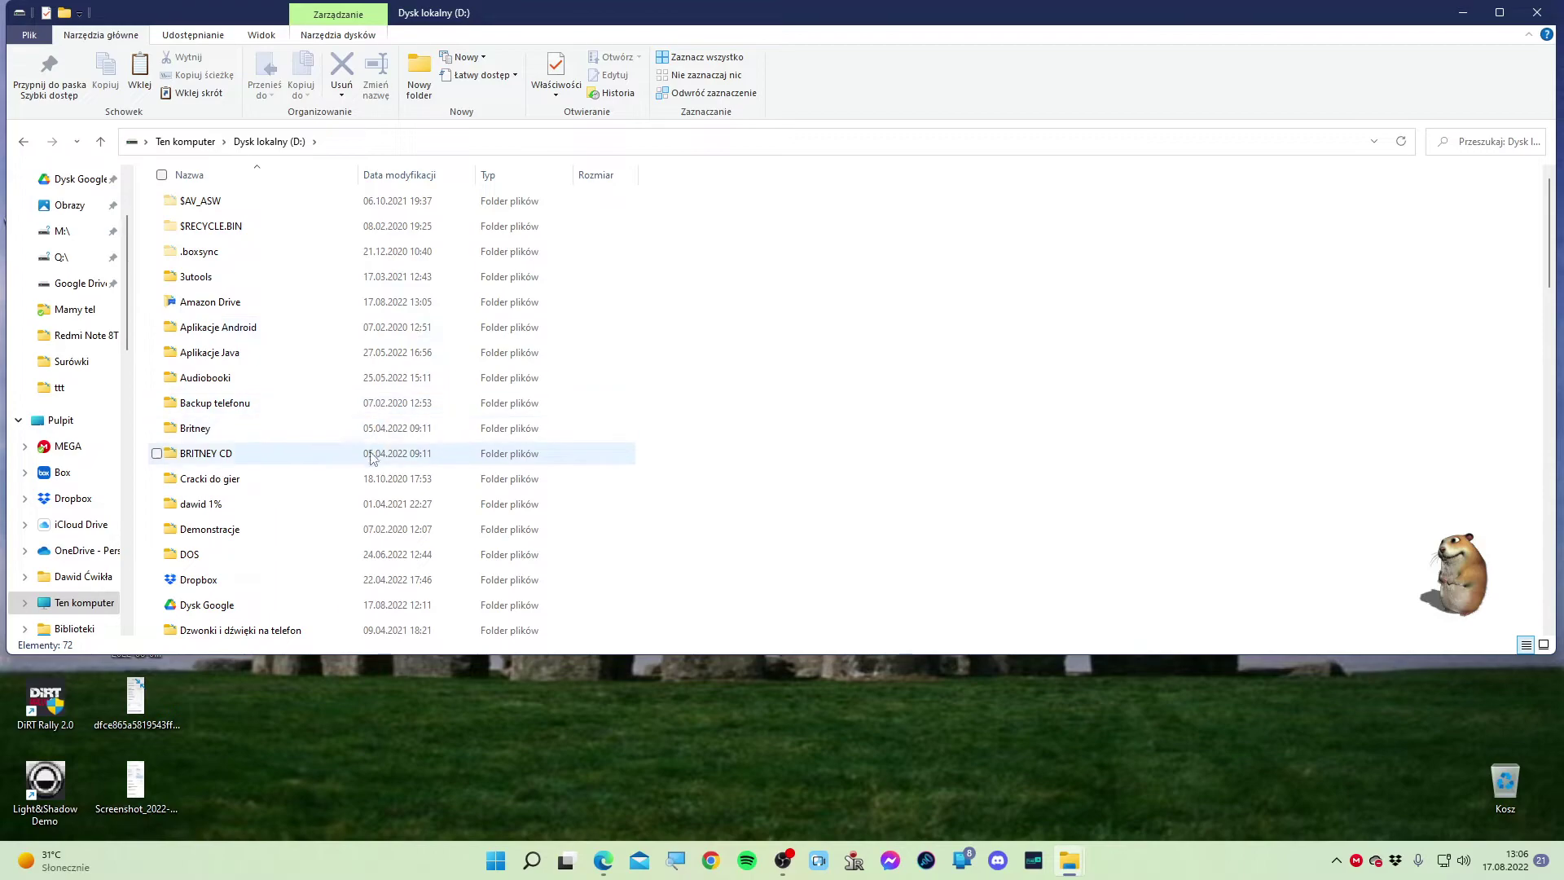
pyautogui.doubleClick(415, 302)
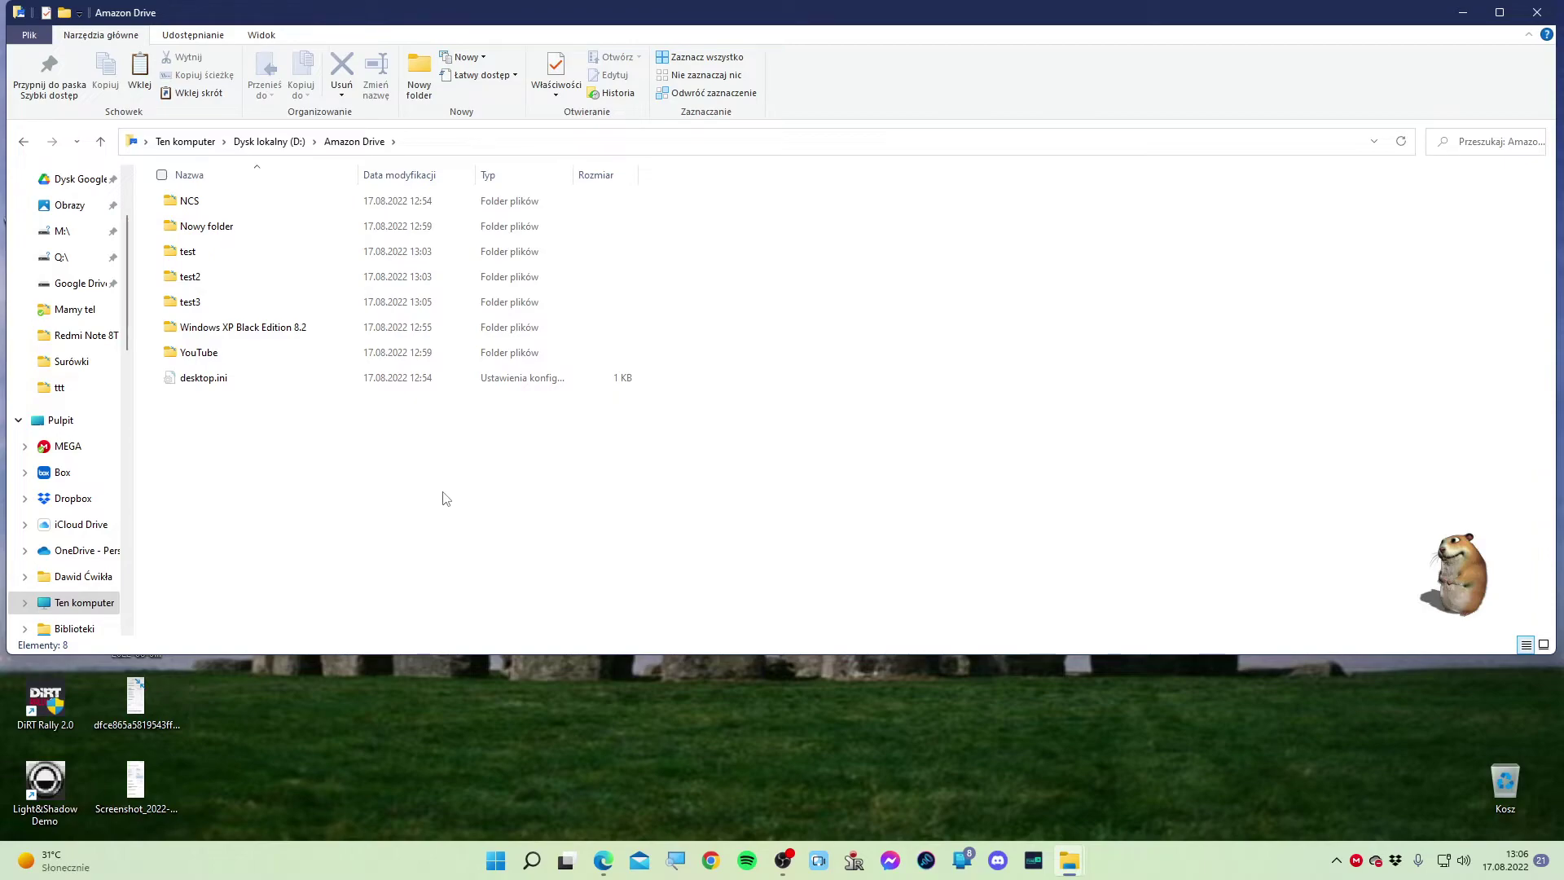
# Paste the 00.docx file into the local Amazon Drive folder and check the Amazon Photos sync status
pyautogui.rightClick(447, 448)
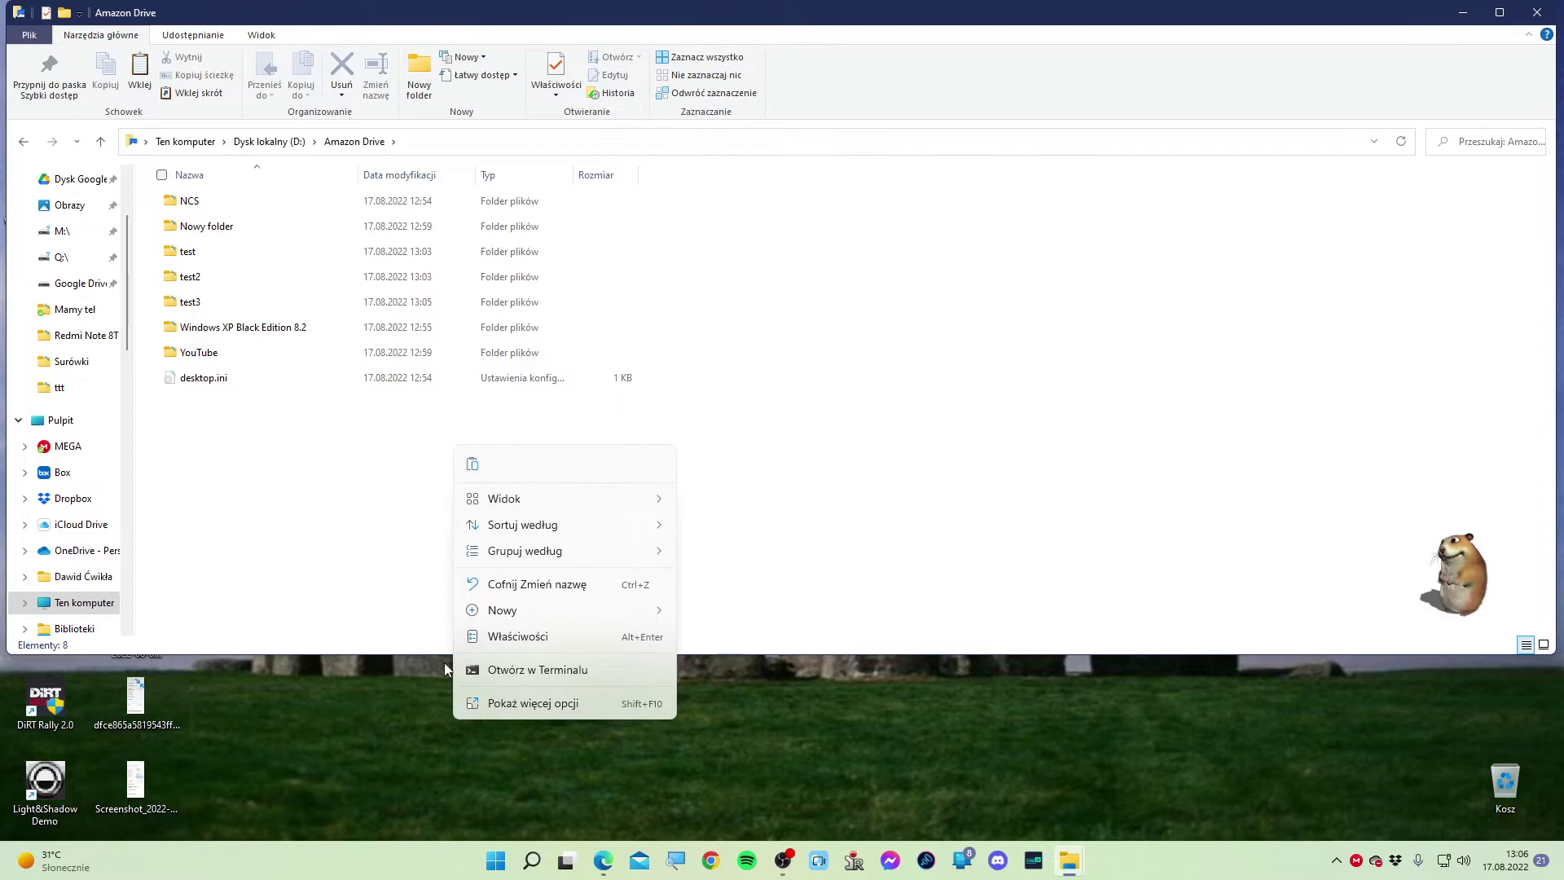
pyautogui.click(534, 704)
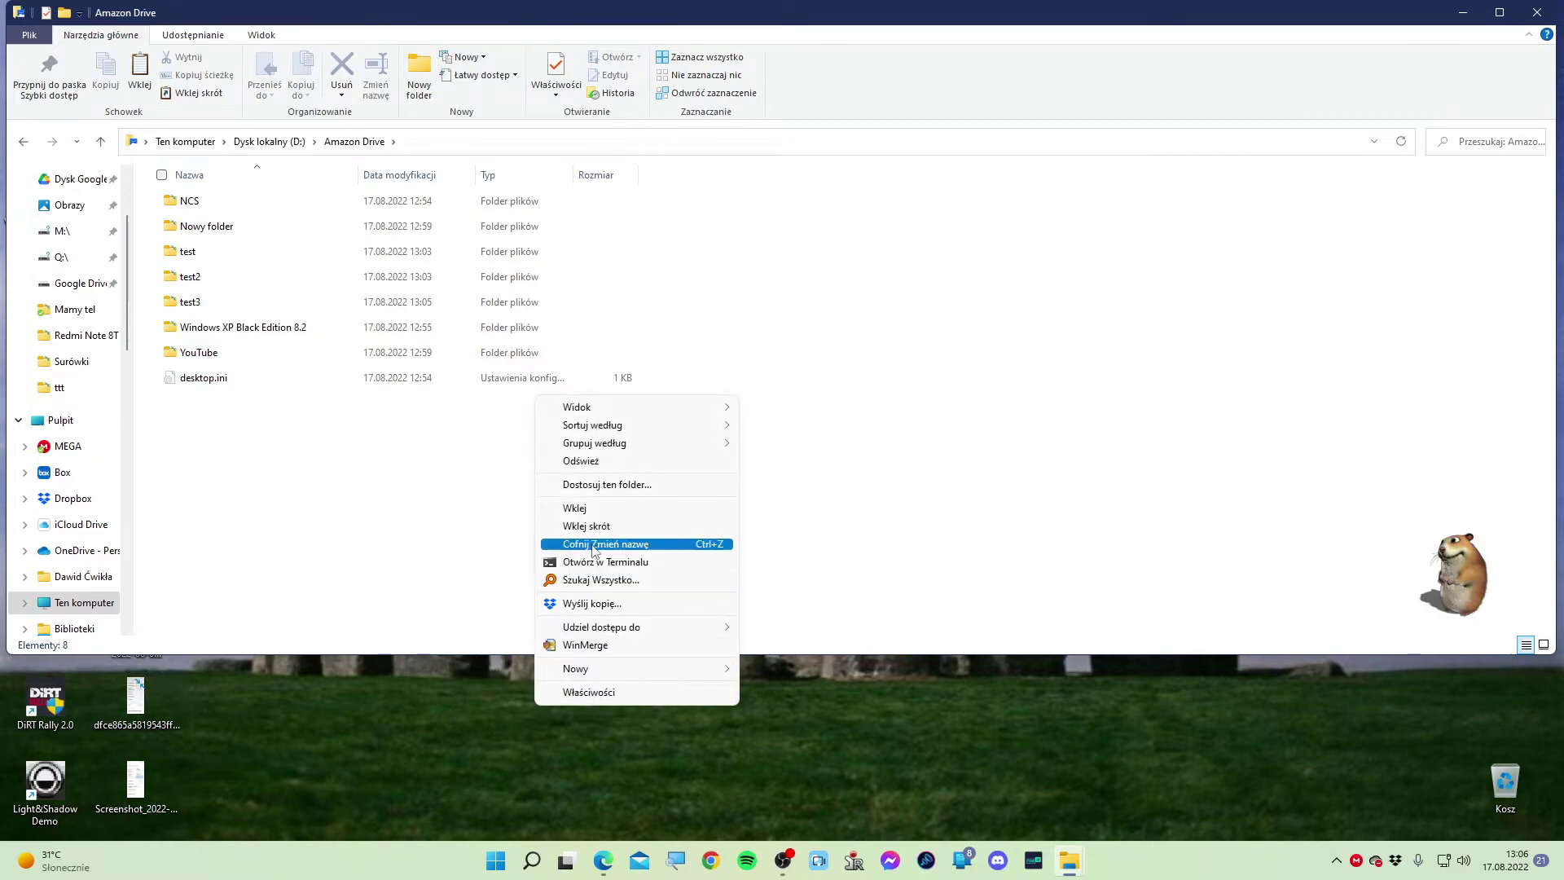
pyautogui.click(606, 509)
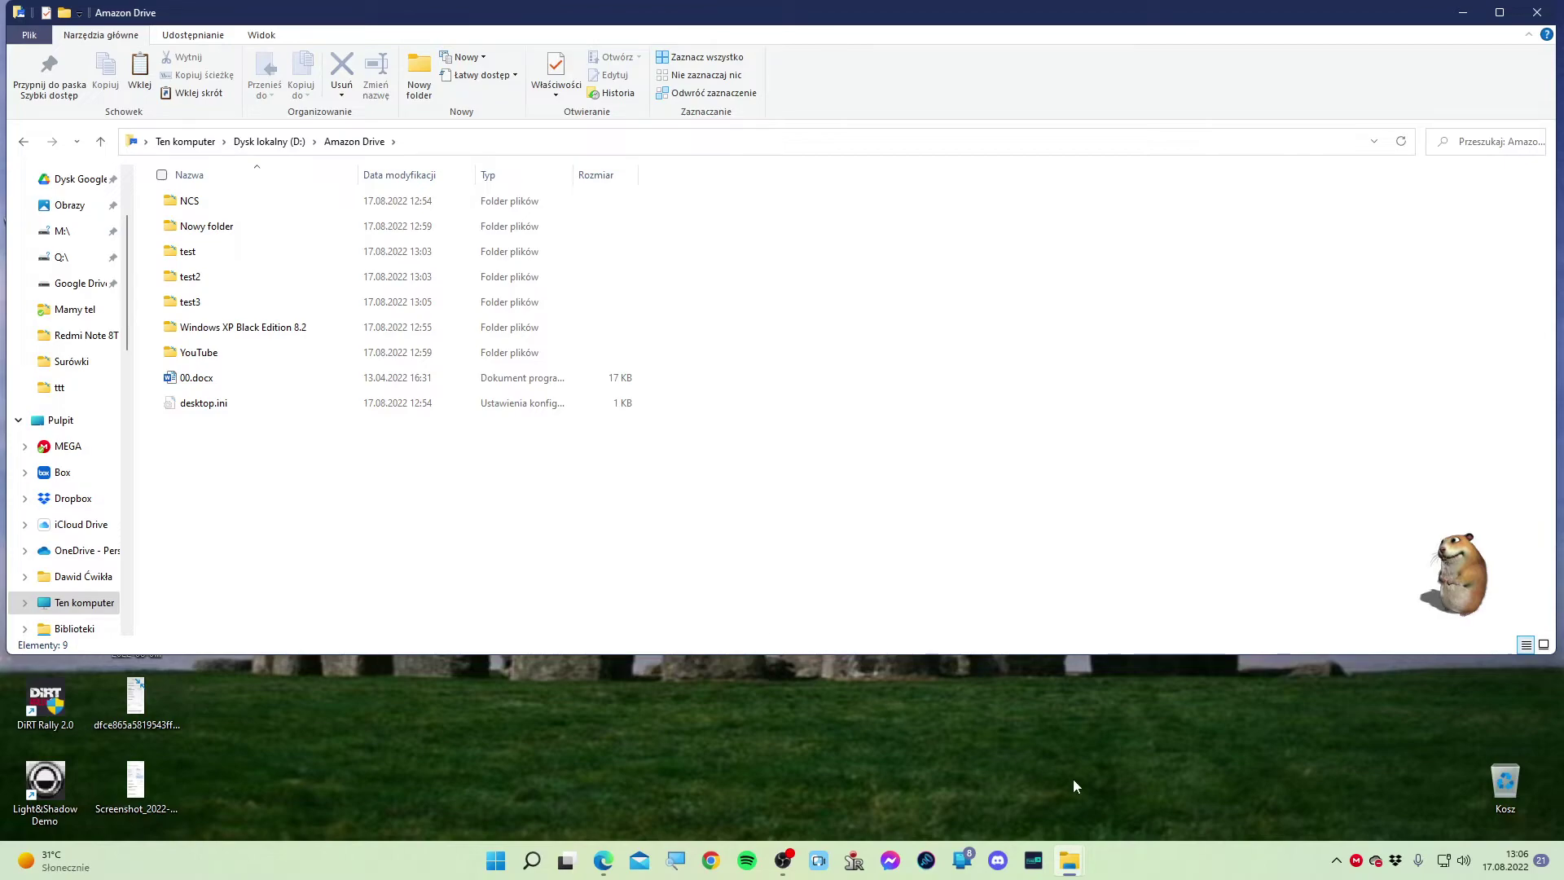
pyautogui.click(1336, 861)
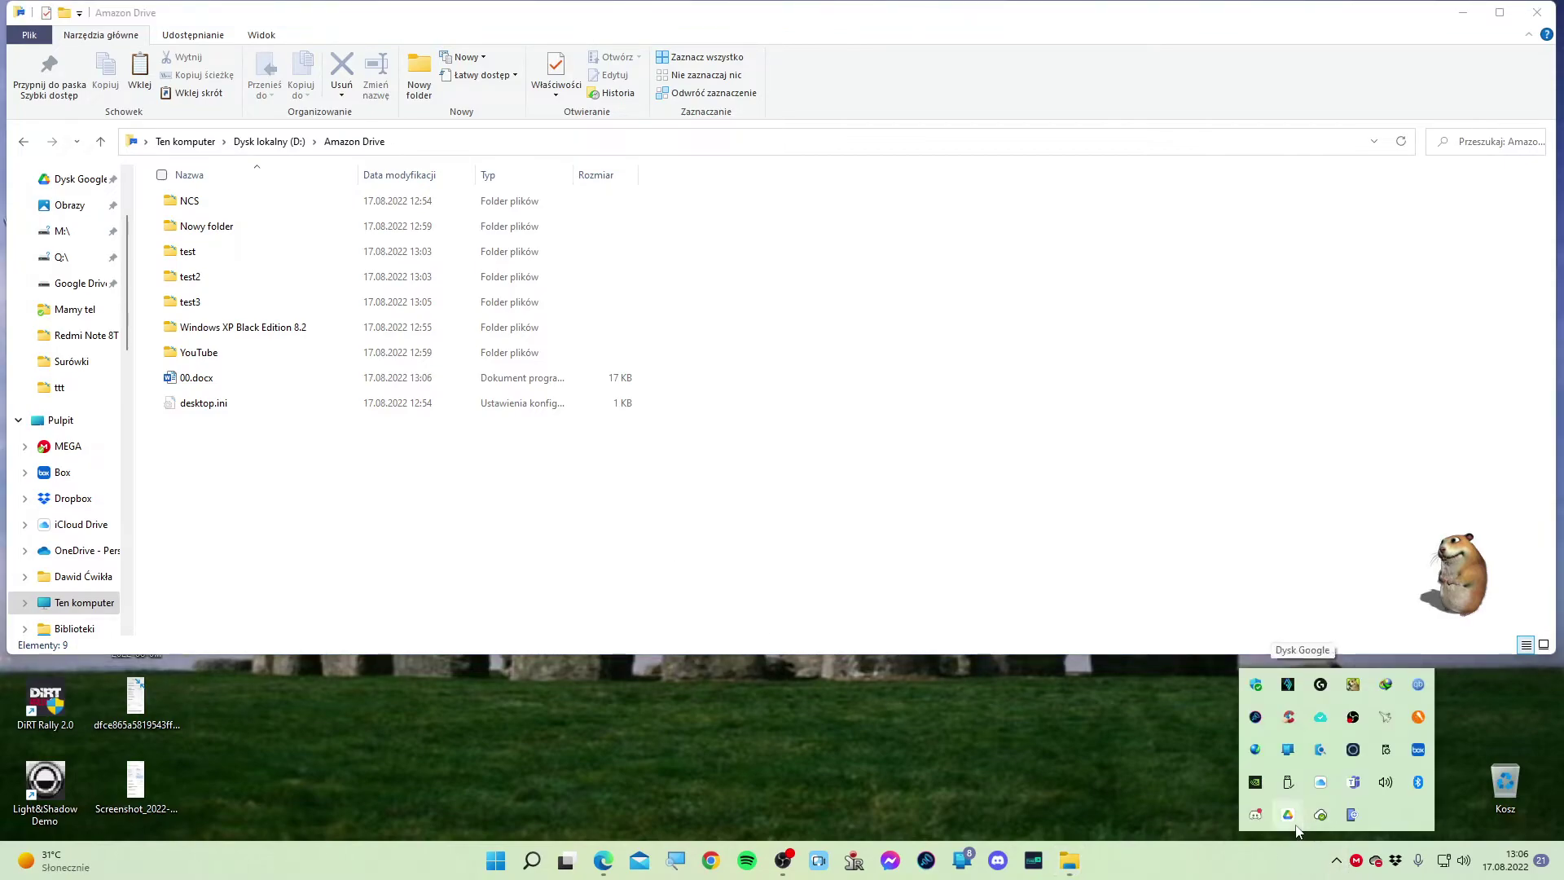
pyautogui.click(1320, 815)
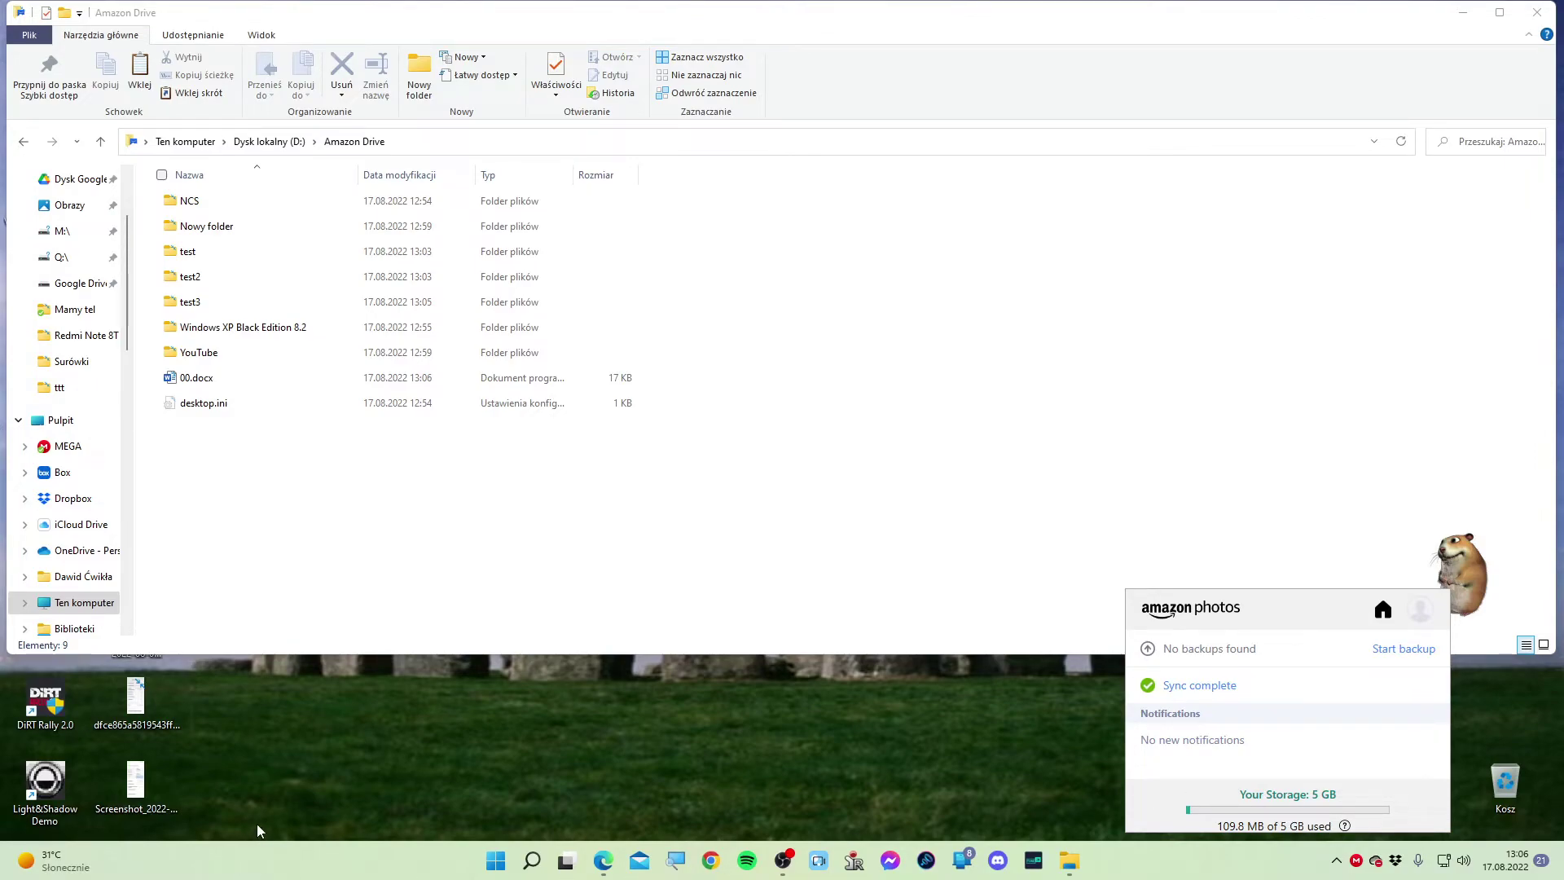
# Switch to the Amazon Drive website in Edge, list all files, preview 00.docx, and close the preview
pyautogui.click(603, 861)
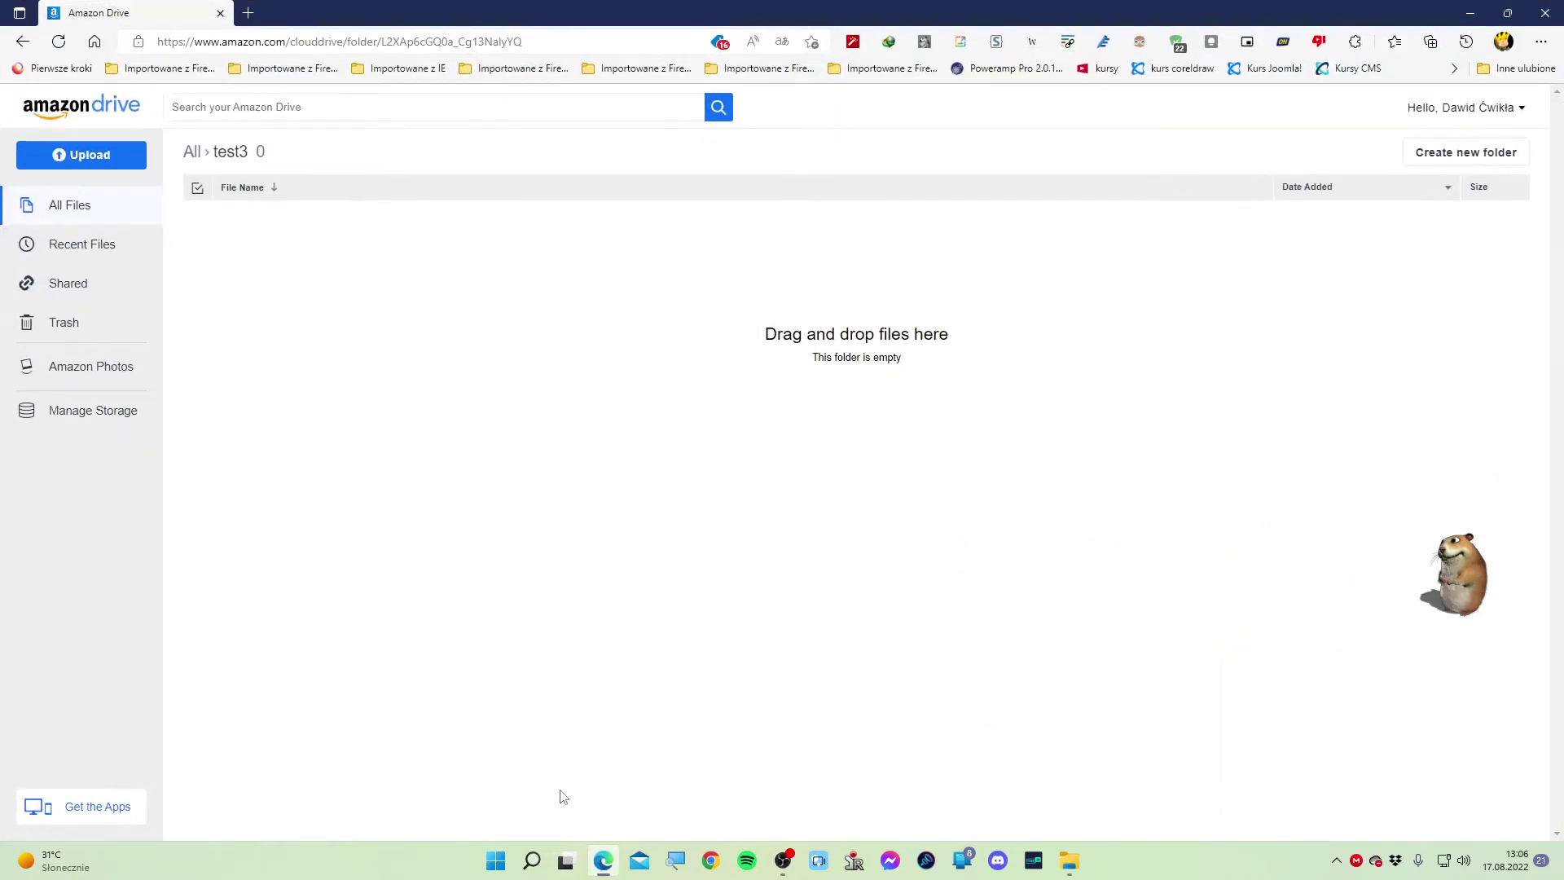
pyautogui.click(49, 210)
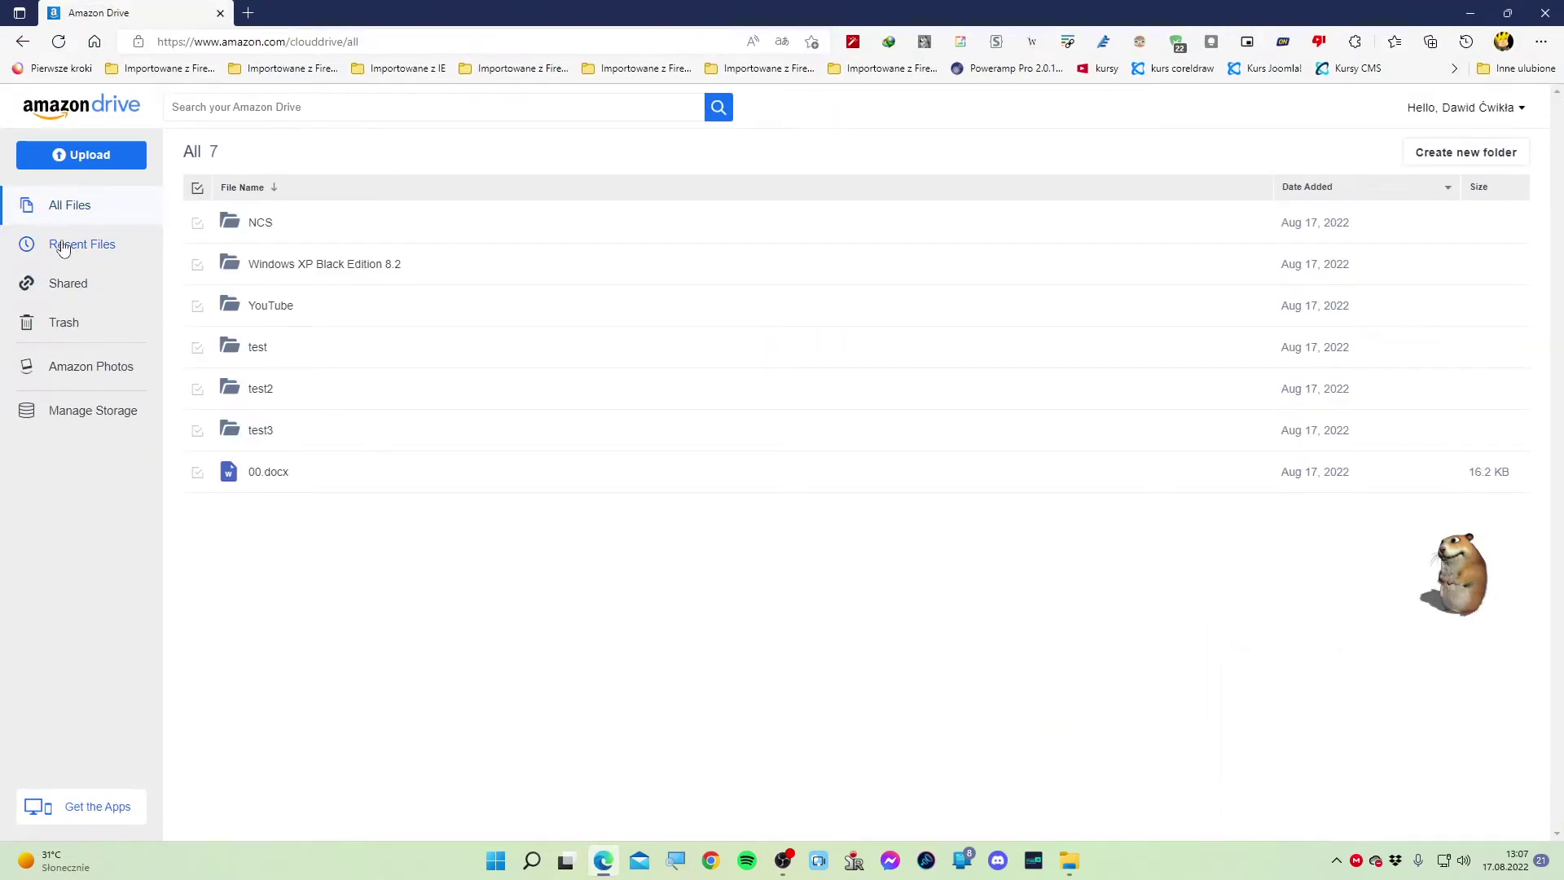
pyautogui.click(270, 474)
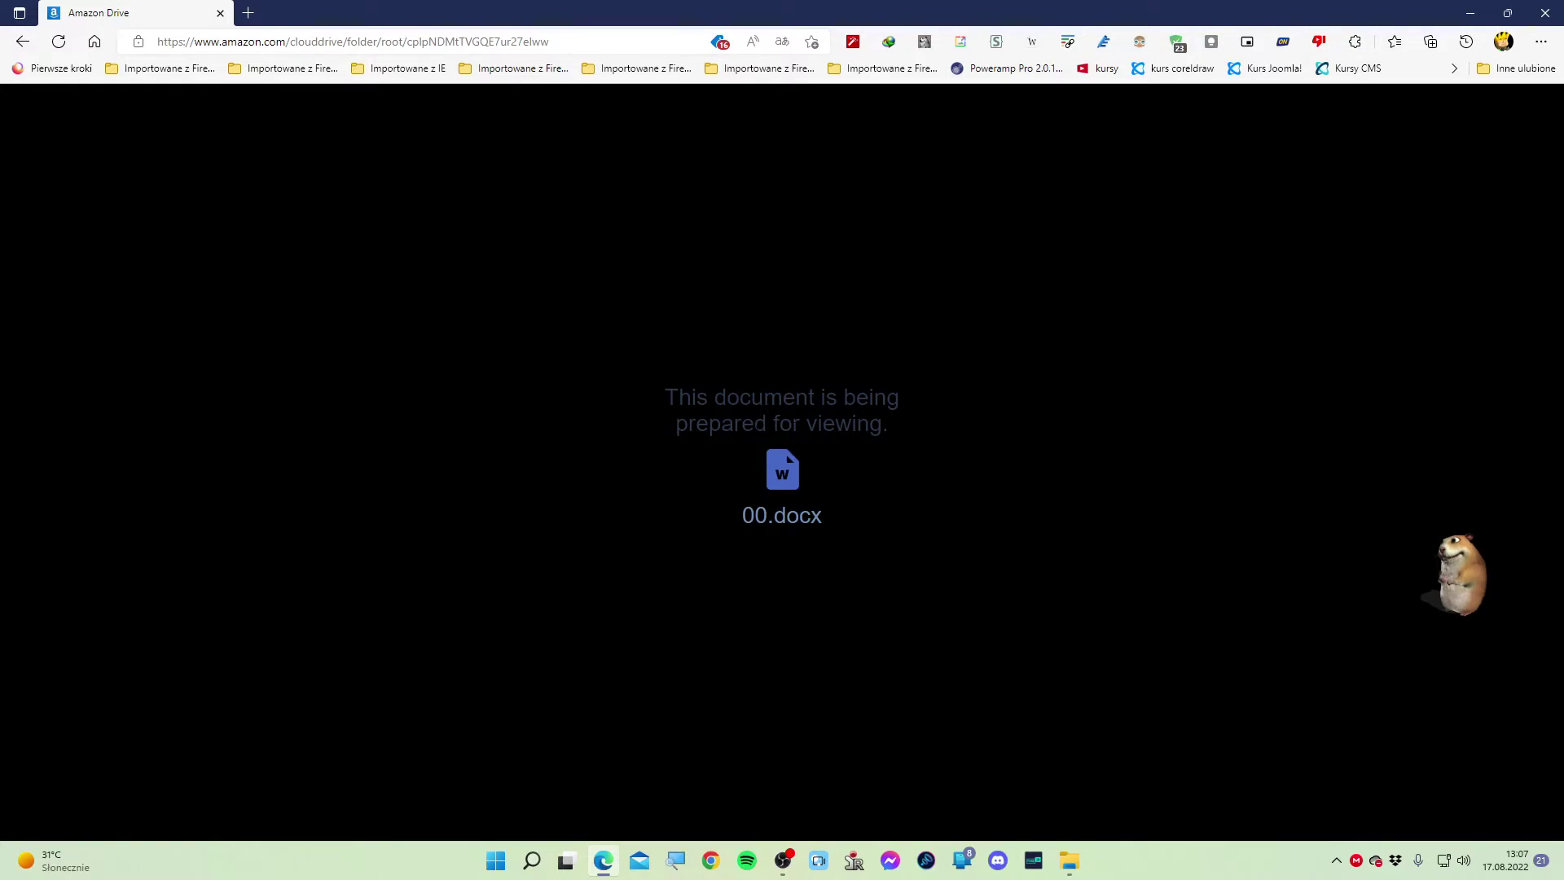
pyautogui.press('Escape')
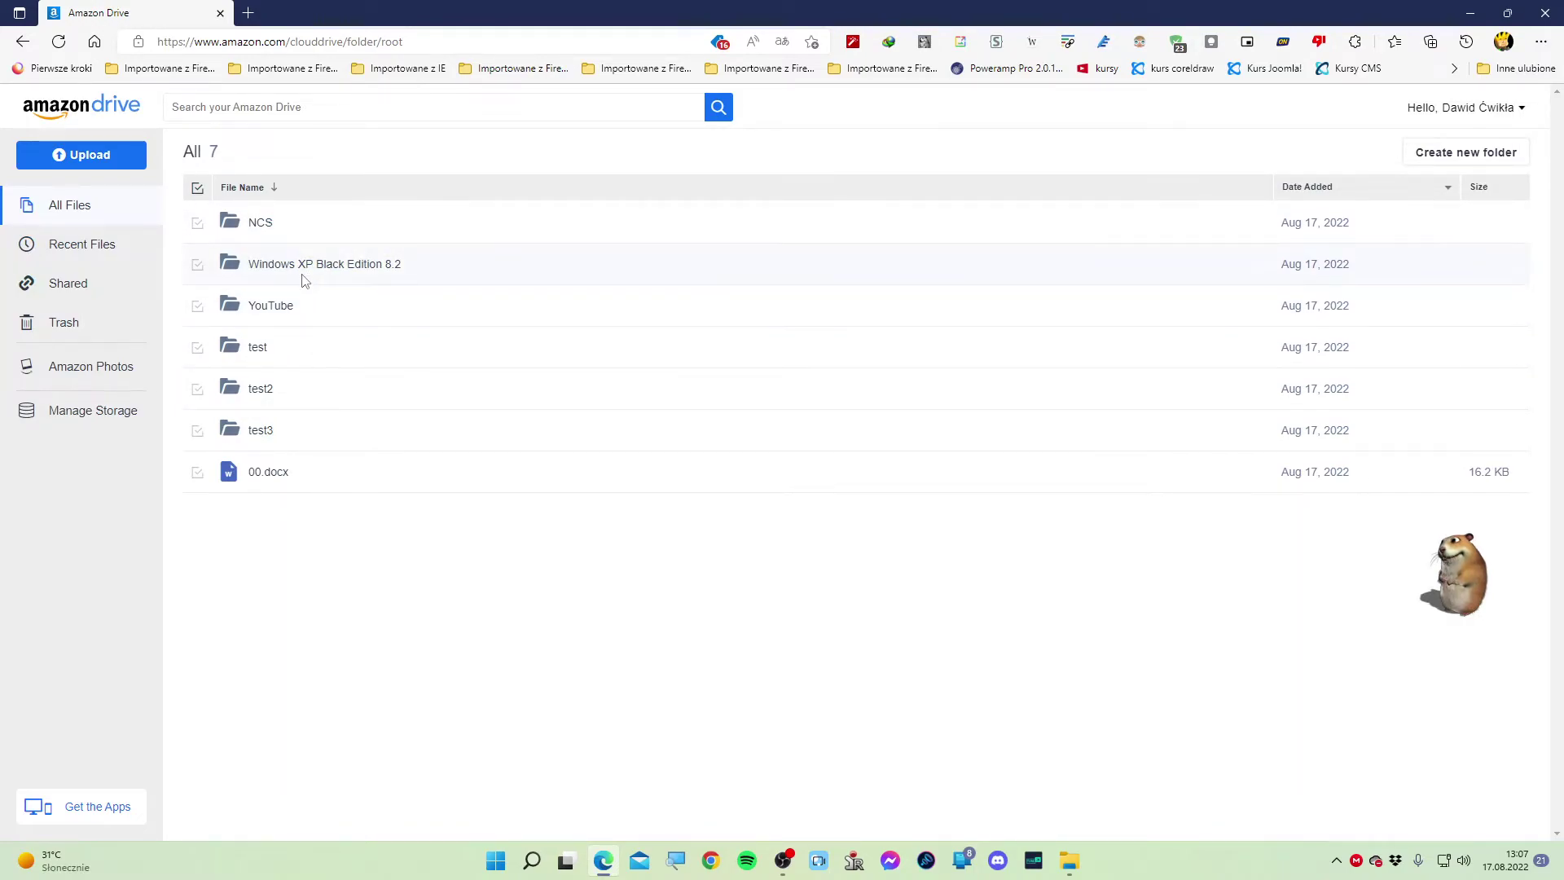
# Preview Elektronomia - Sky High [NCS Release].mp3 from the NCS folder on the website, and return to the root file list
pyautogui.doubleClick(274, 232)
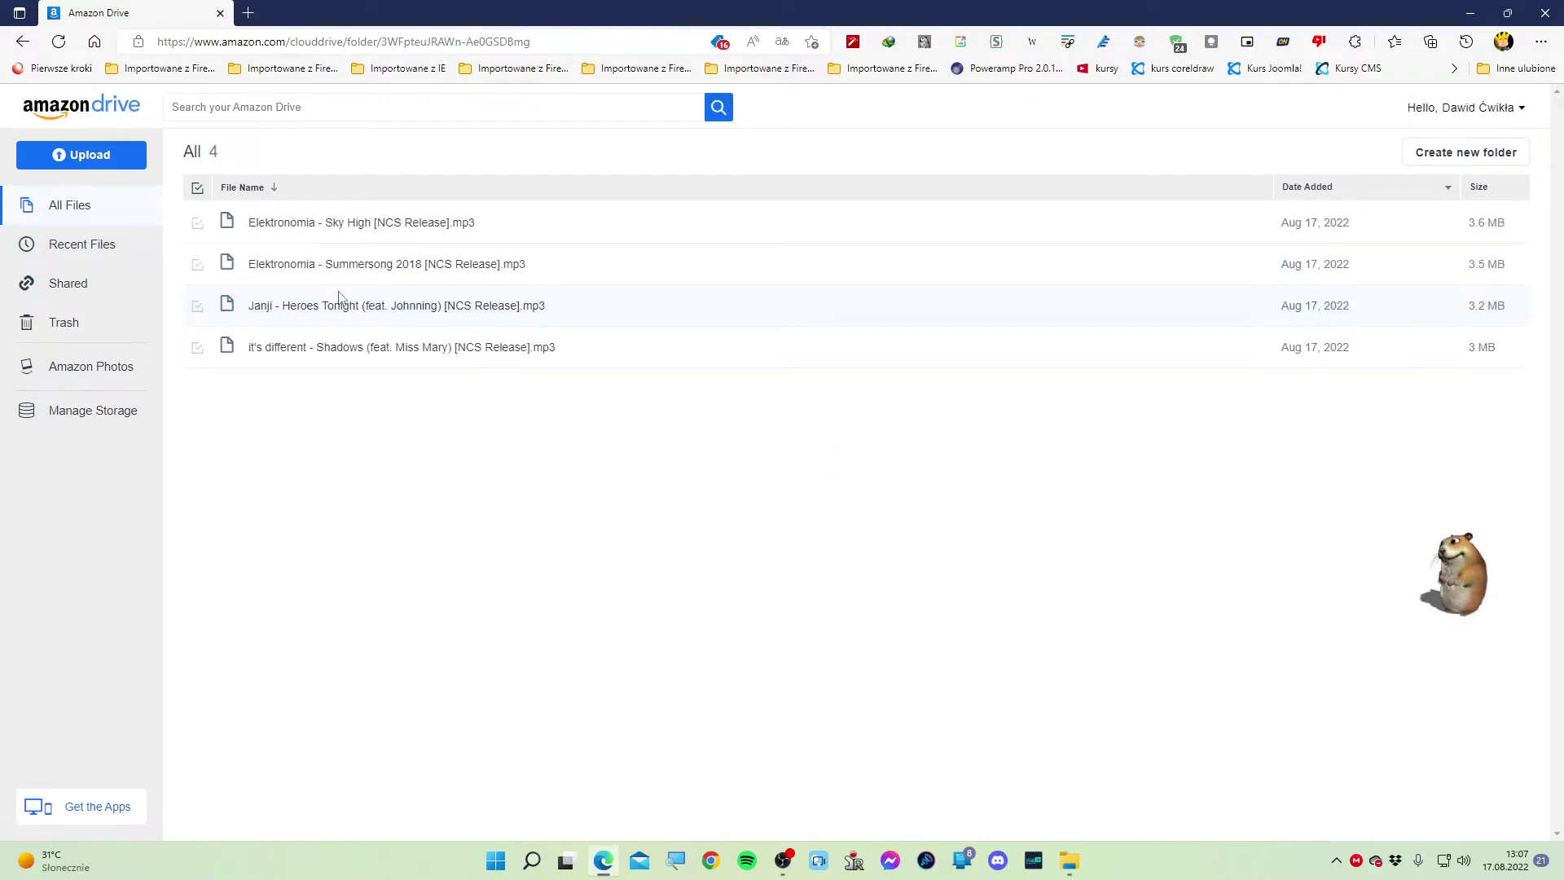
pyautogui.click(356, 222)
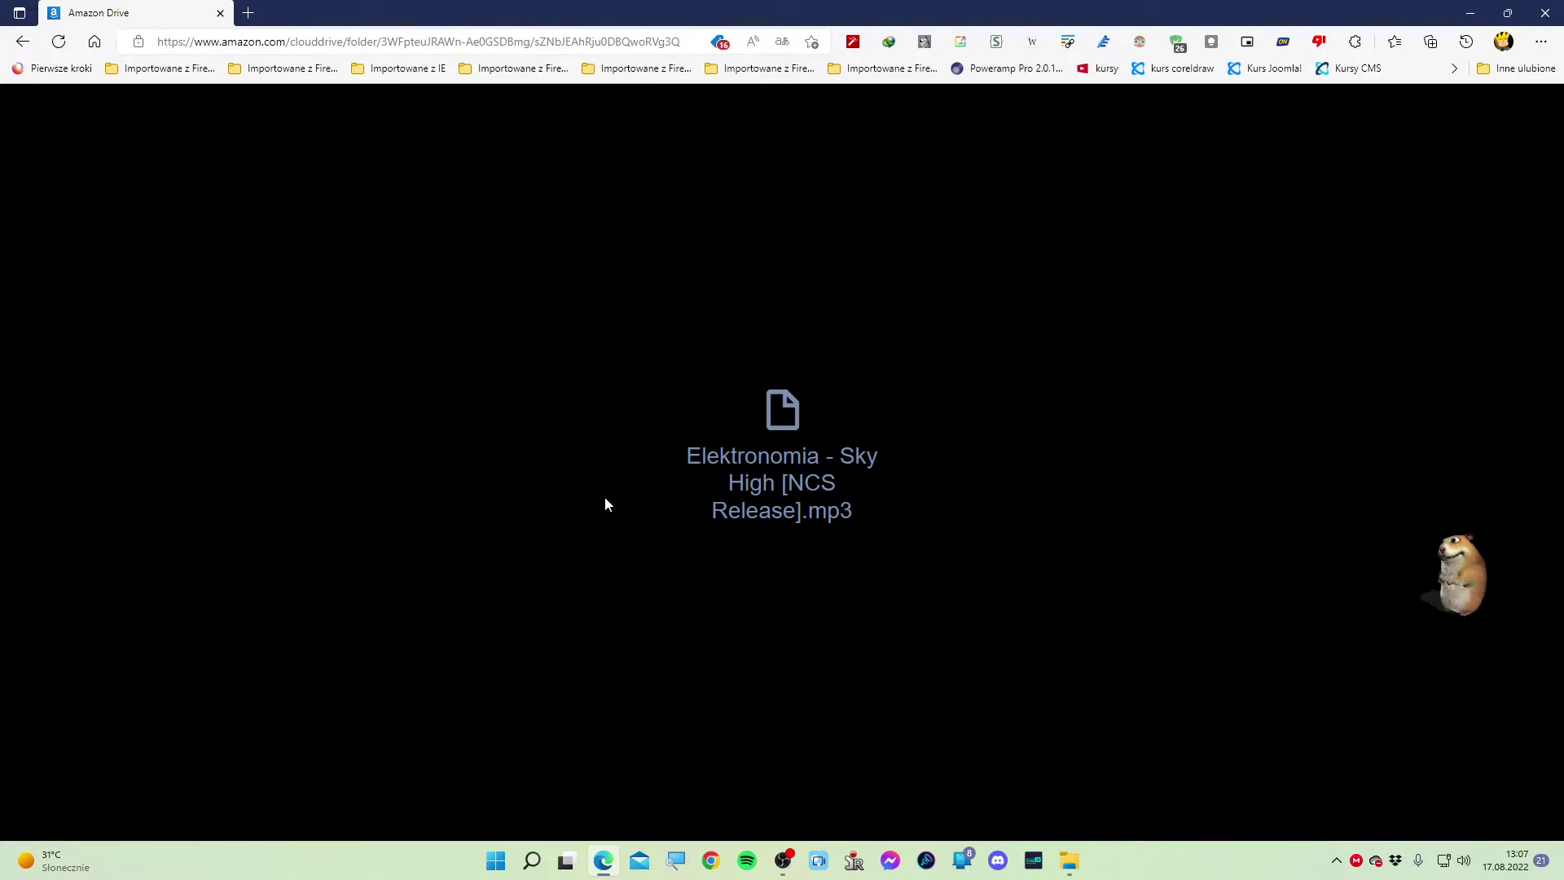
pyautogui.press('Escape')
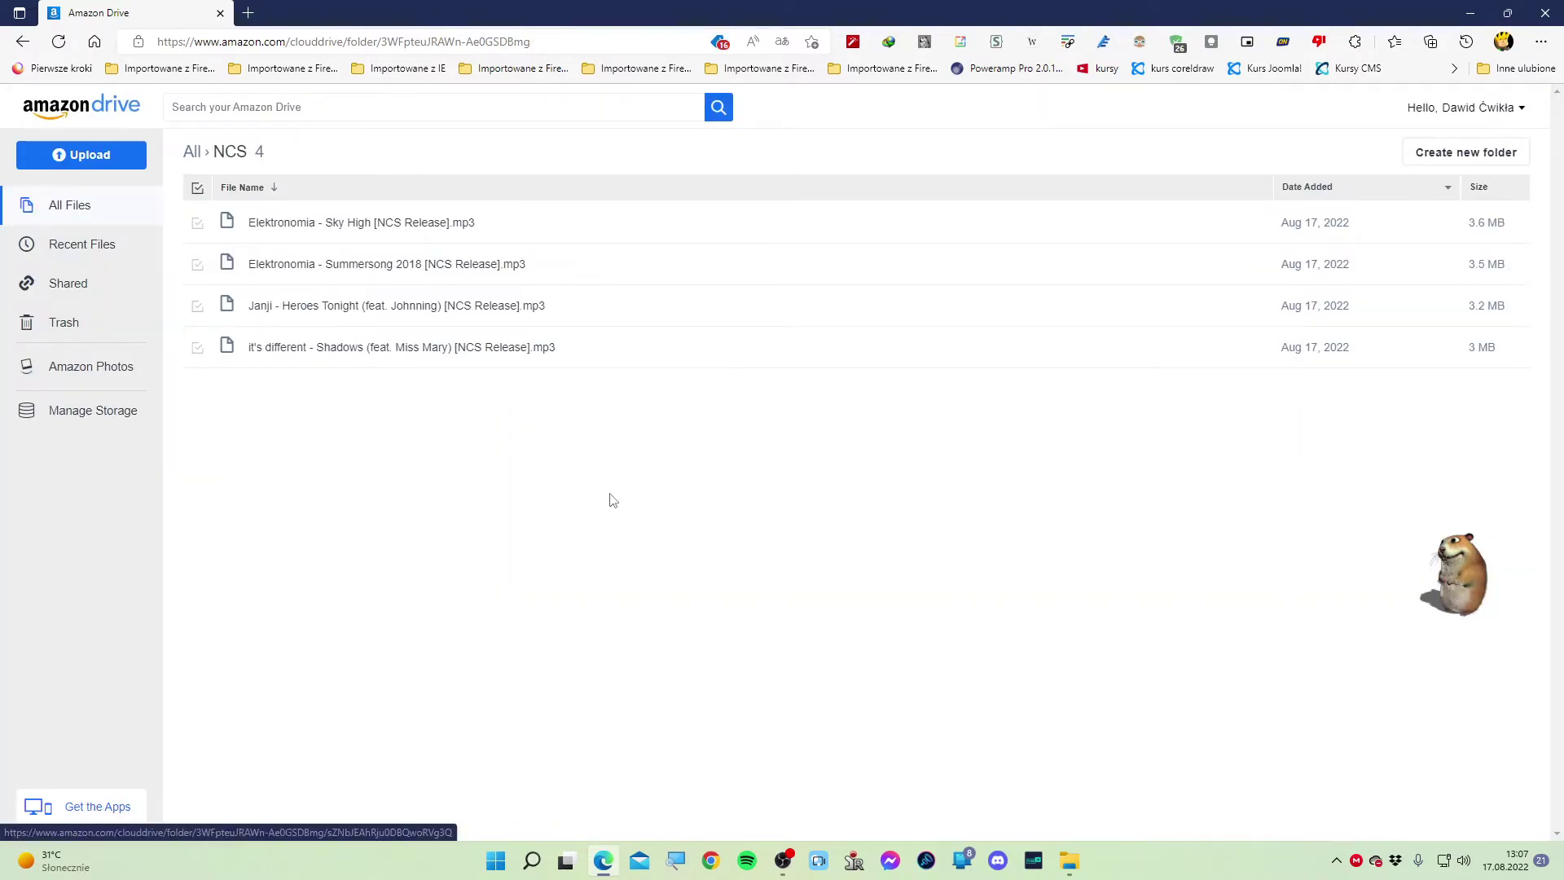
pyautogui.hotkey('alt', 'Left')
pyautogui.hotkey('alt', 'Left')
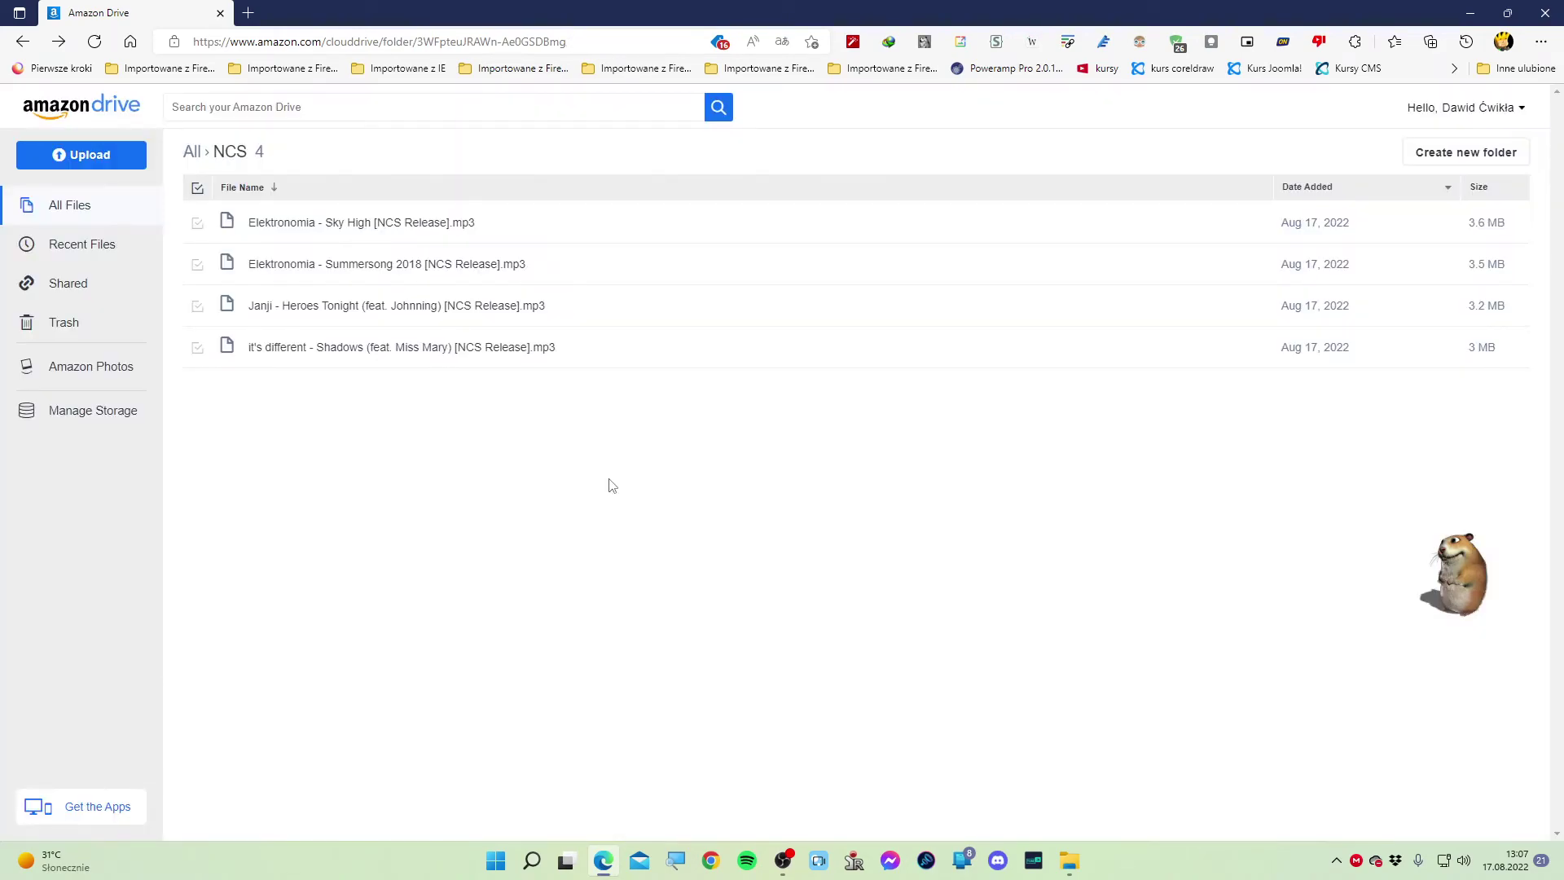
pyautogui.hotkey('alt', 'Left')
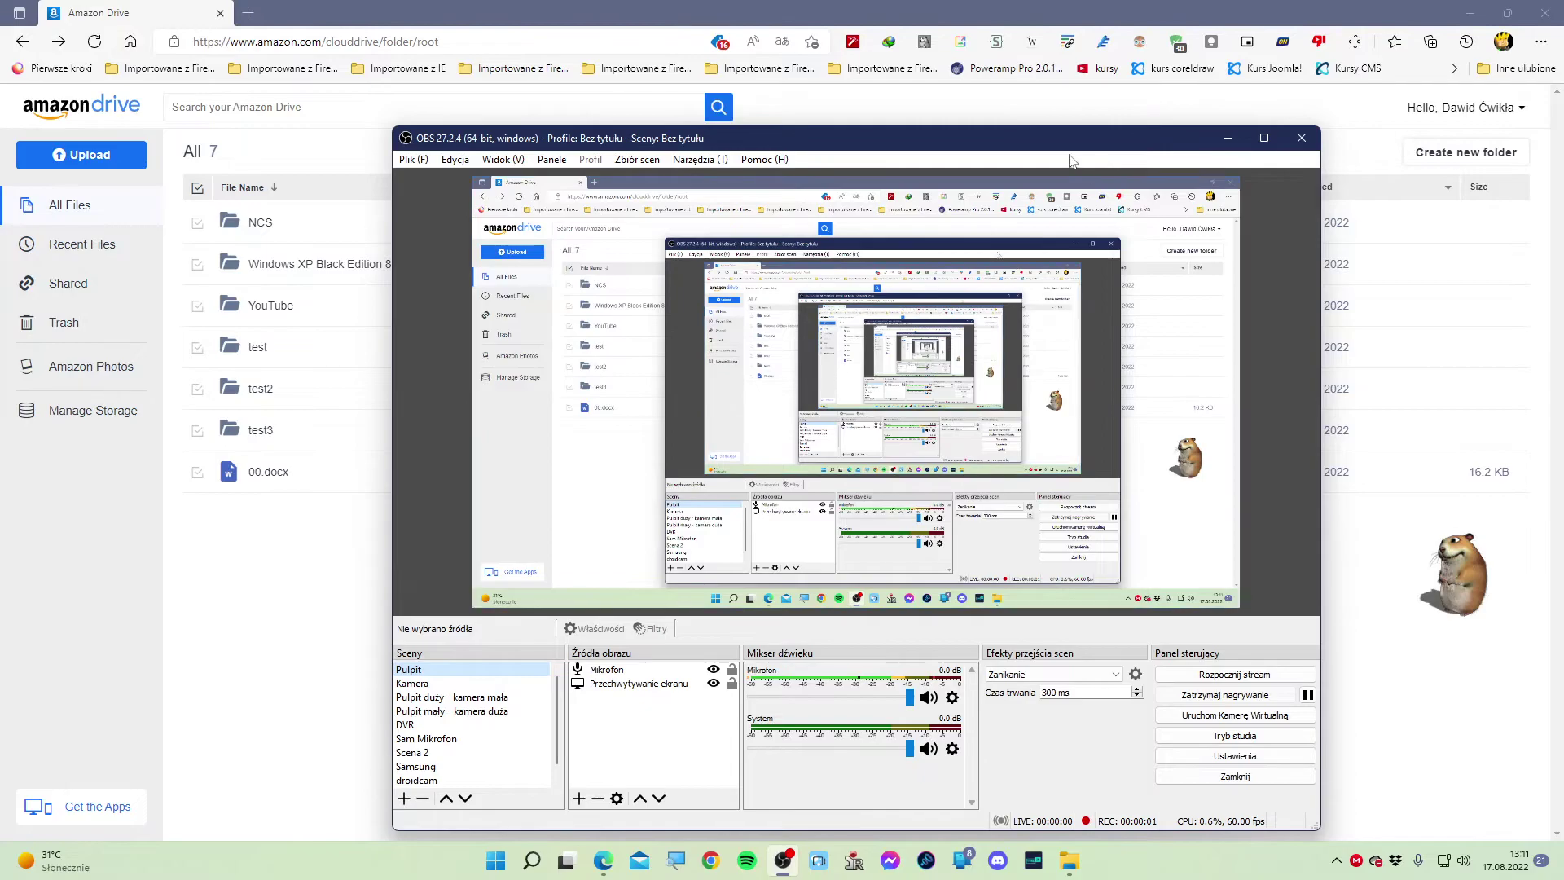
# Clear the open windows from the desktop and open the Galaxy S20 FE 5G phone's memory card (Karta pamięci) in File Explorer
pyautogui.click(1223, 137)
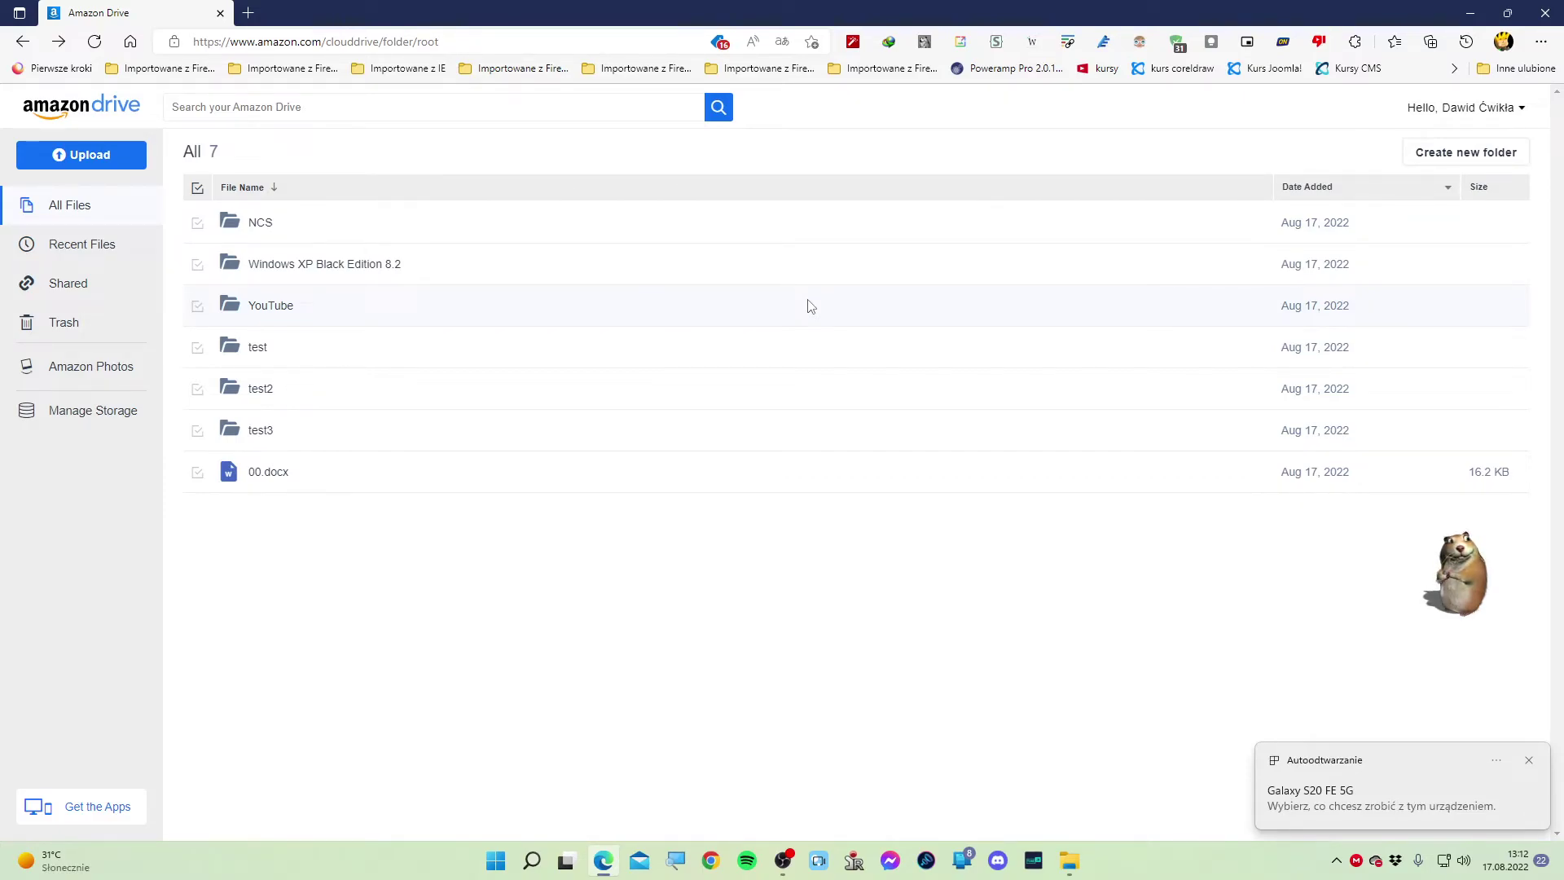
pyautogui.click(1466, 11)
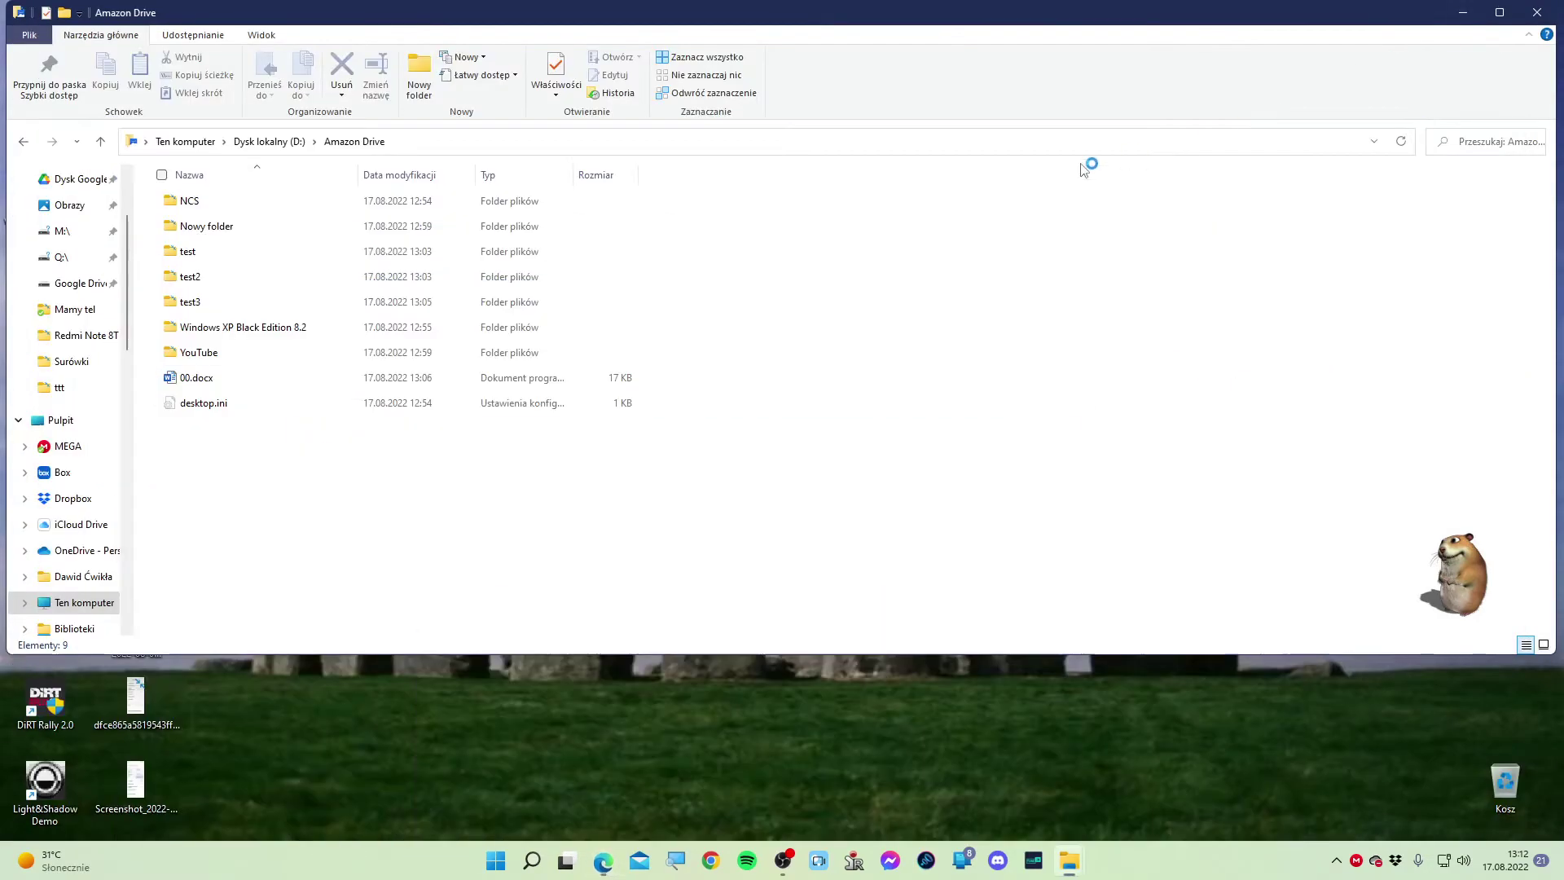
pyautogui.click(1518, 15)
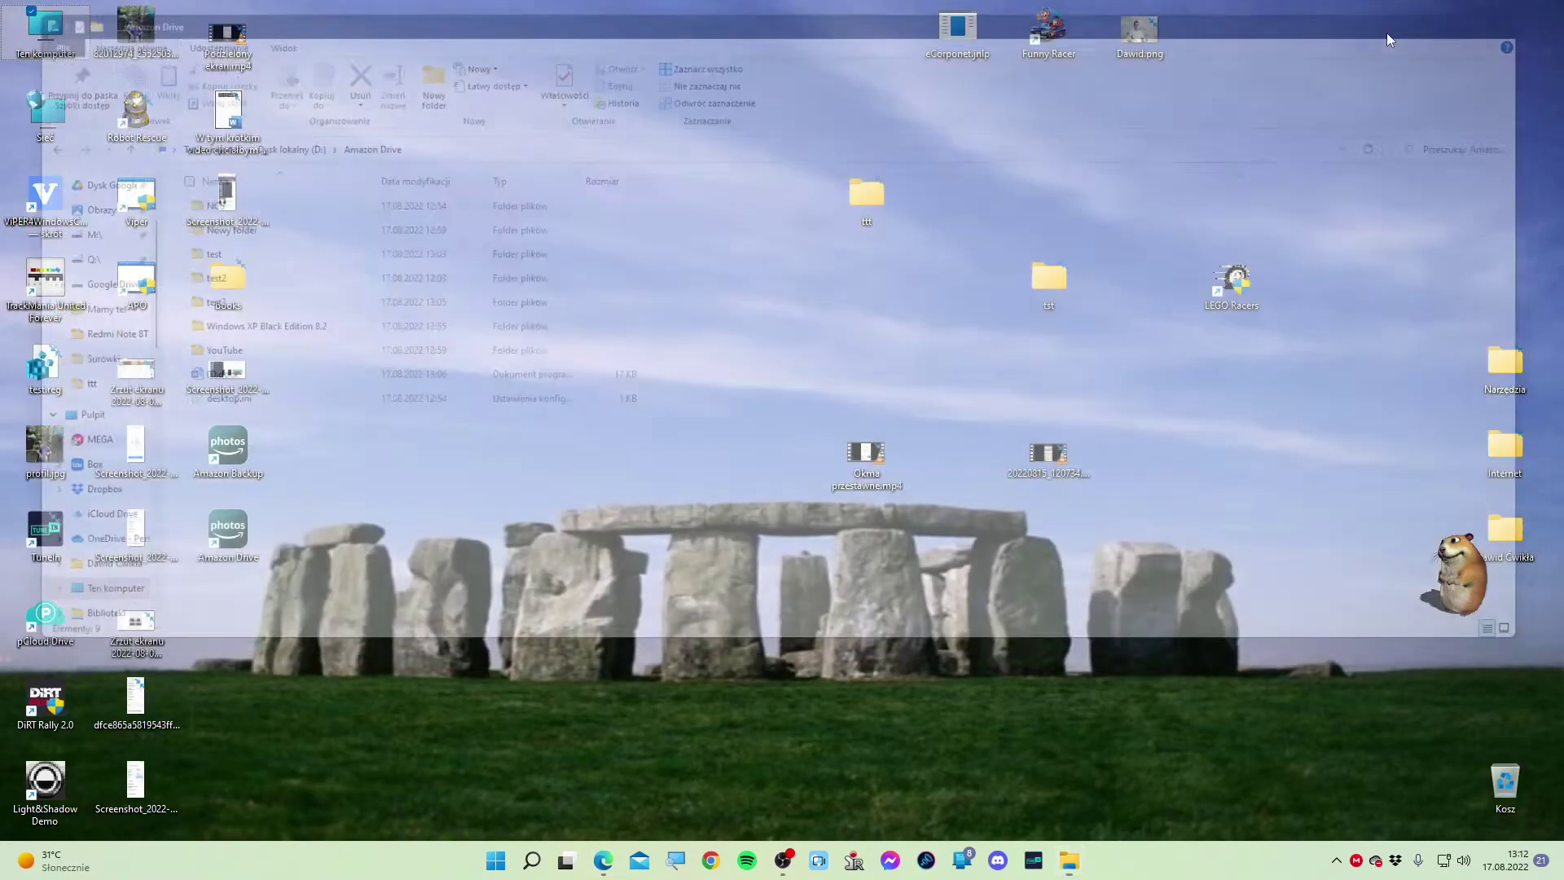
pyautogui.doubleClick(47, 33)
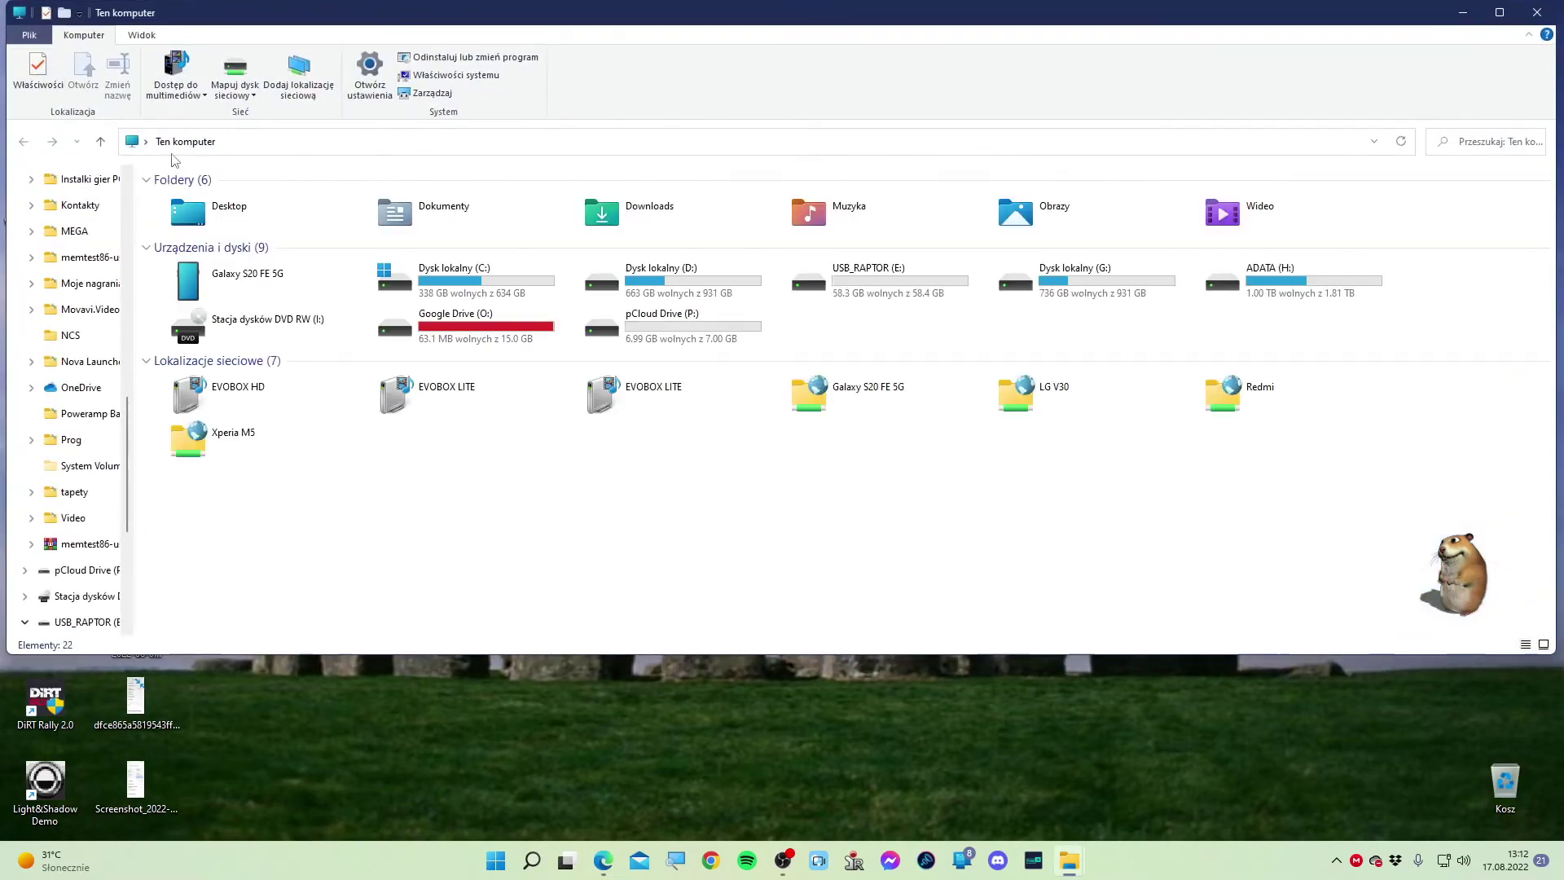
pyautogui.doubleClick(277, 281)
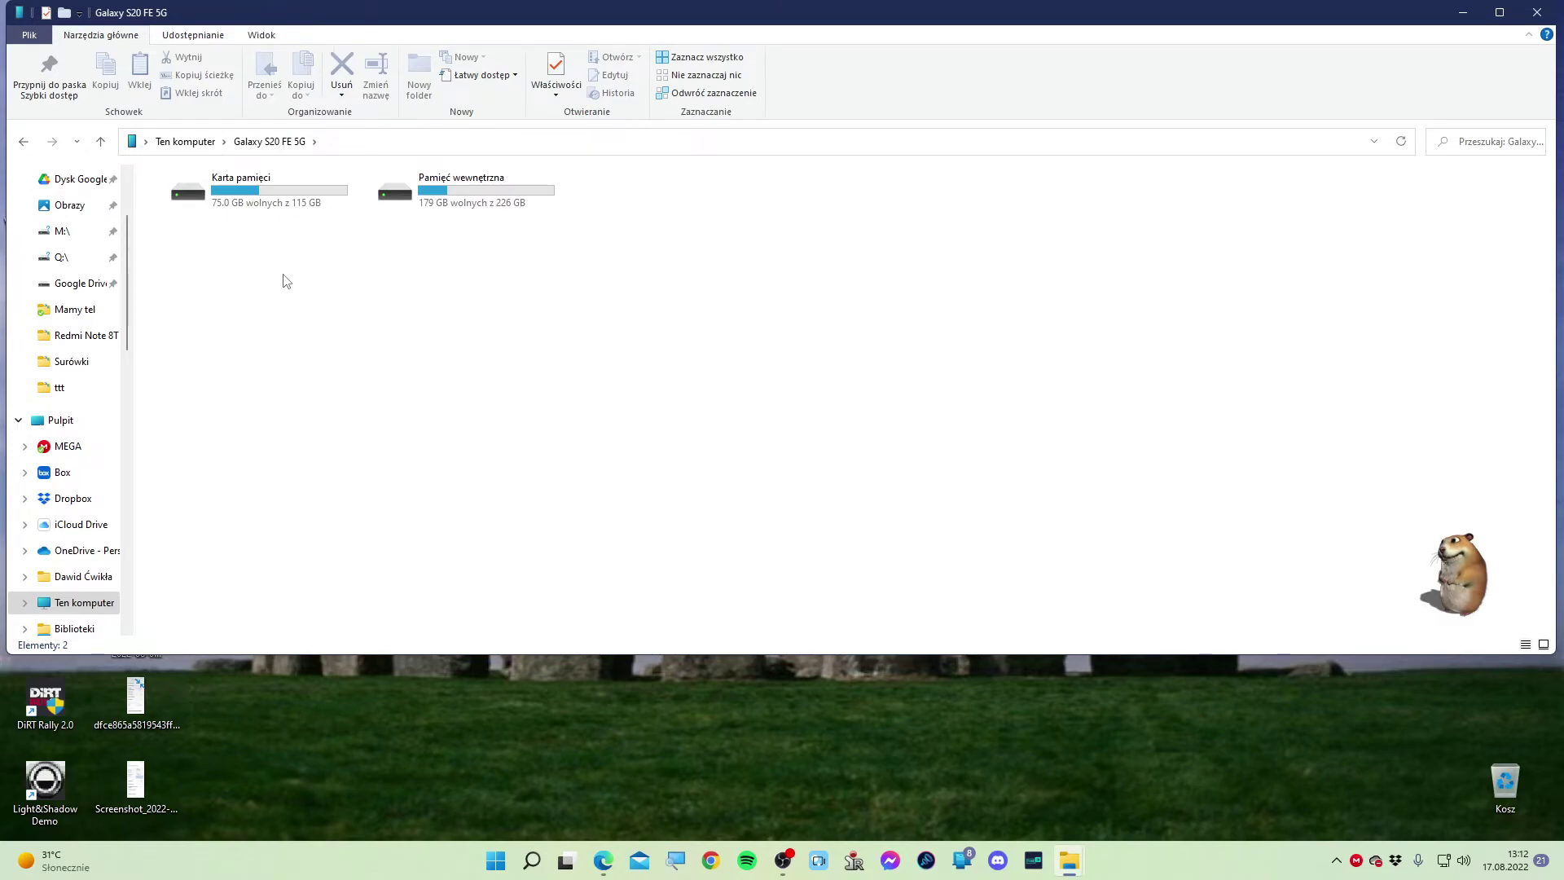
pyautogui.doubleClick(226, 203)
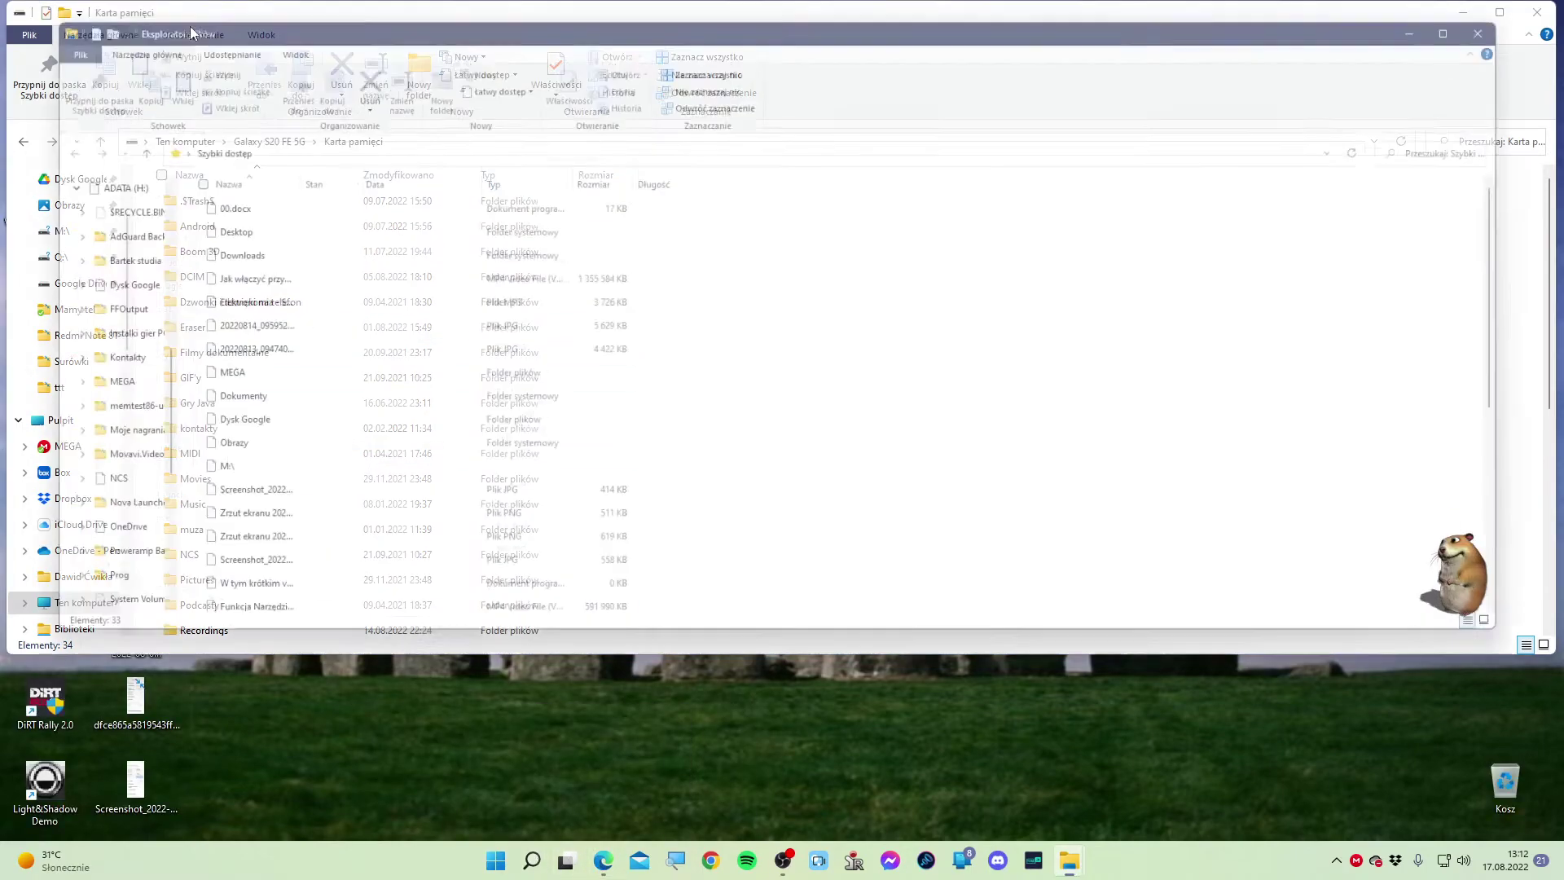
# Arrange the memory card window beside a second File Explorer window and open its Android/media/com.hecorat.screenrecorder.free/Movies folder
pyautogui.press('super+Right')
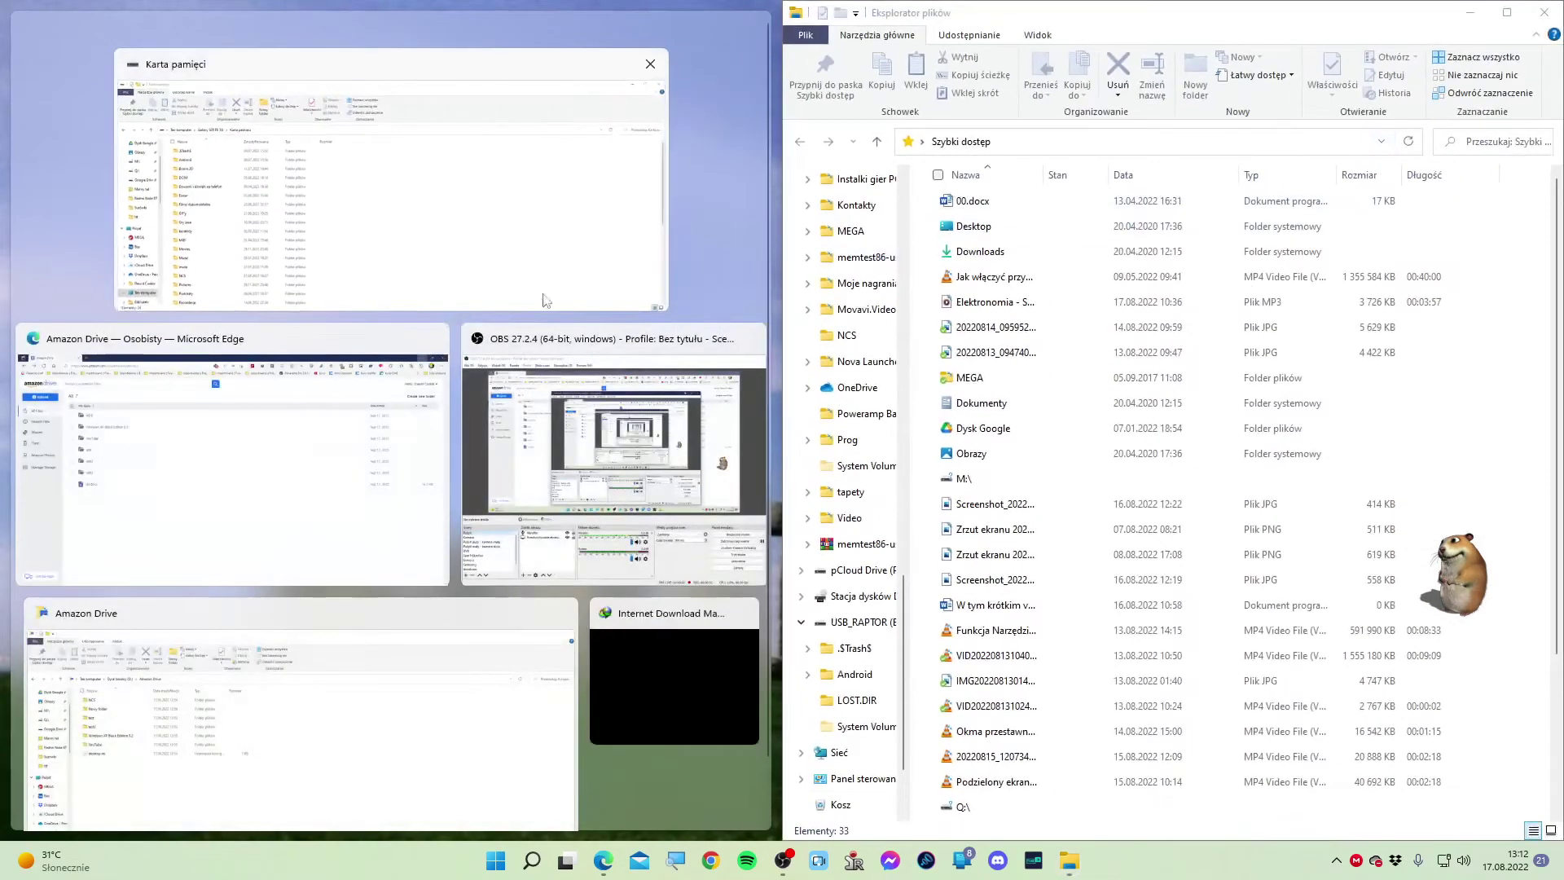
pyautogui.click(423, 203)
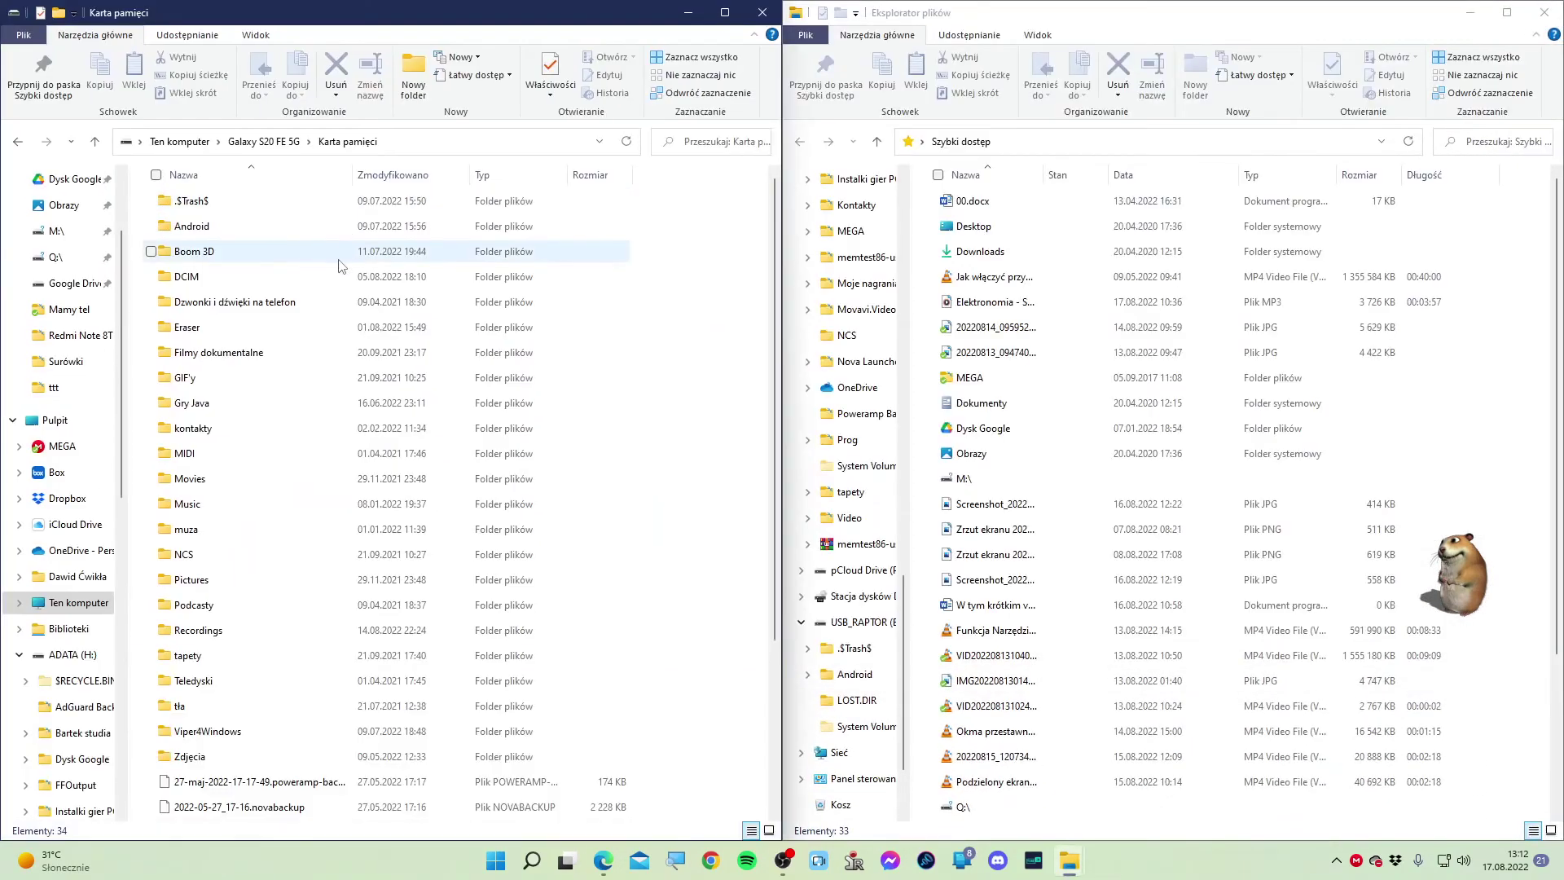
pyautogui.doubleClick(395, 225)
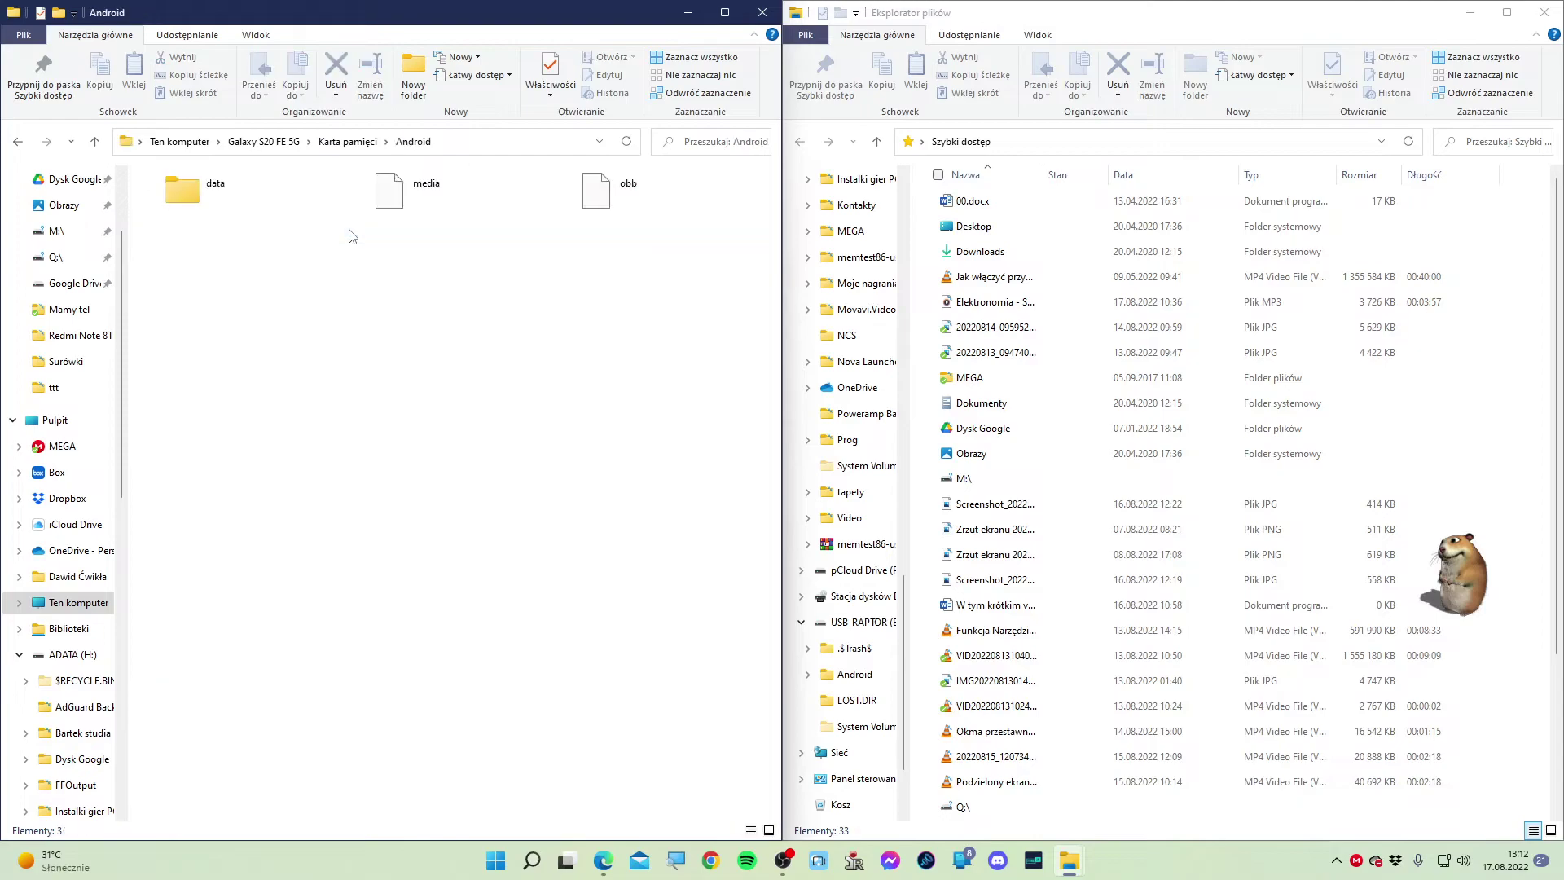
pyautogui.doubleClick(416, 201)
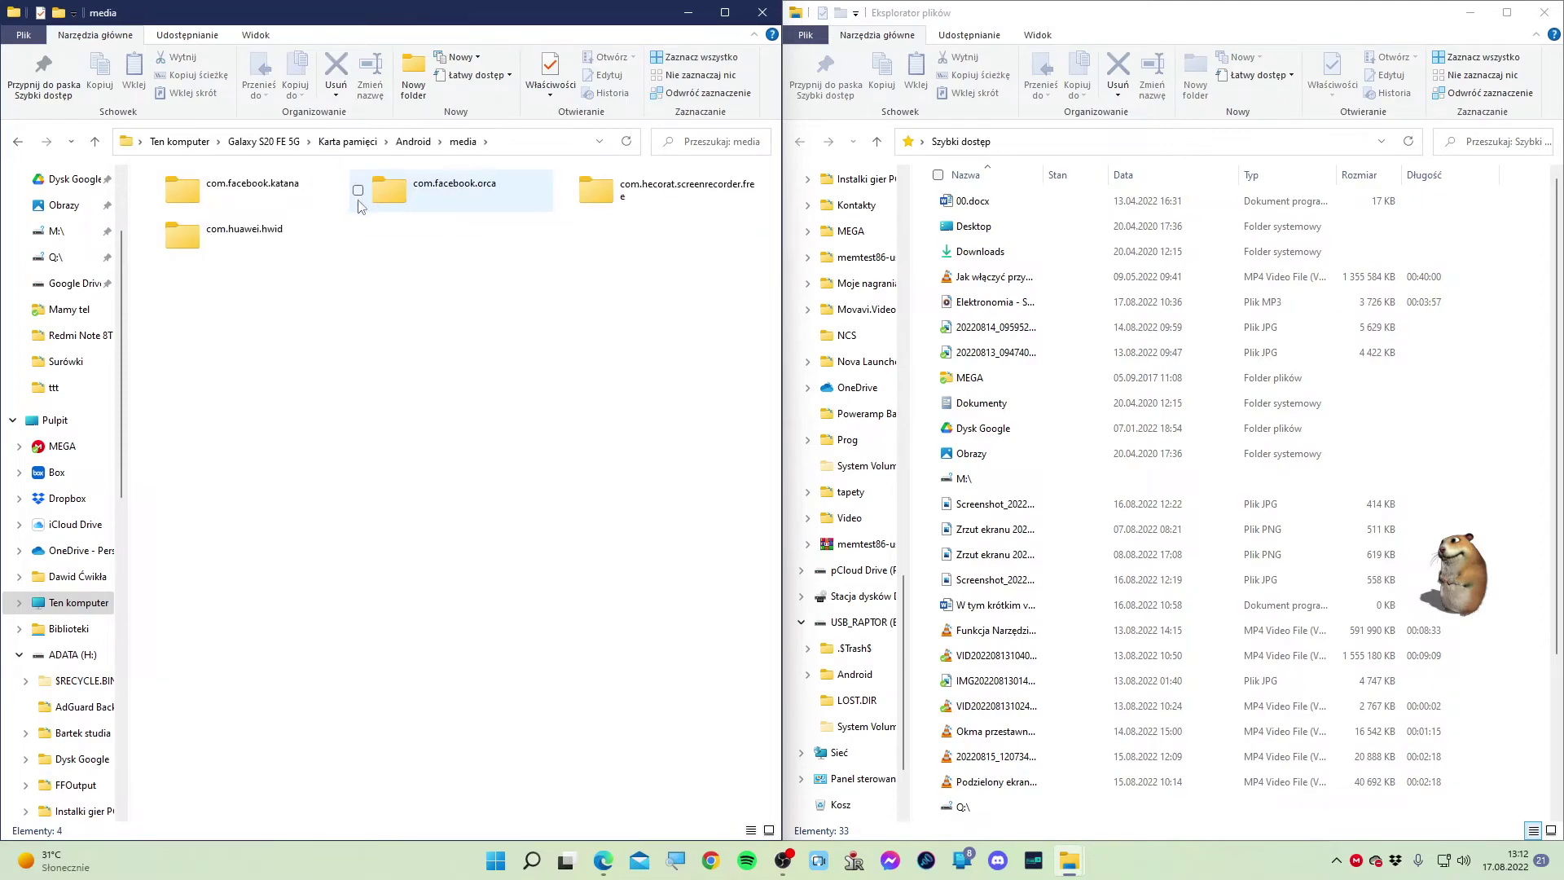
pyautogui.doubleClick(603, 196)
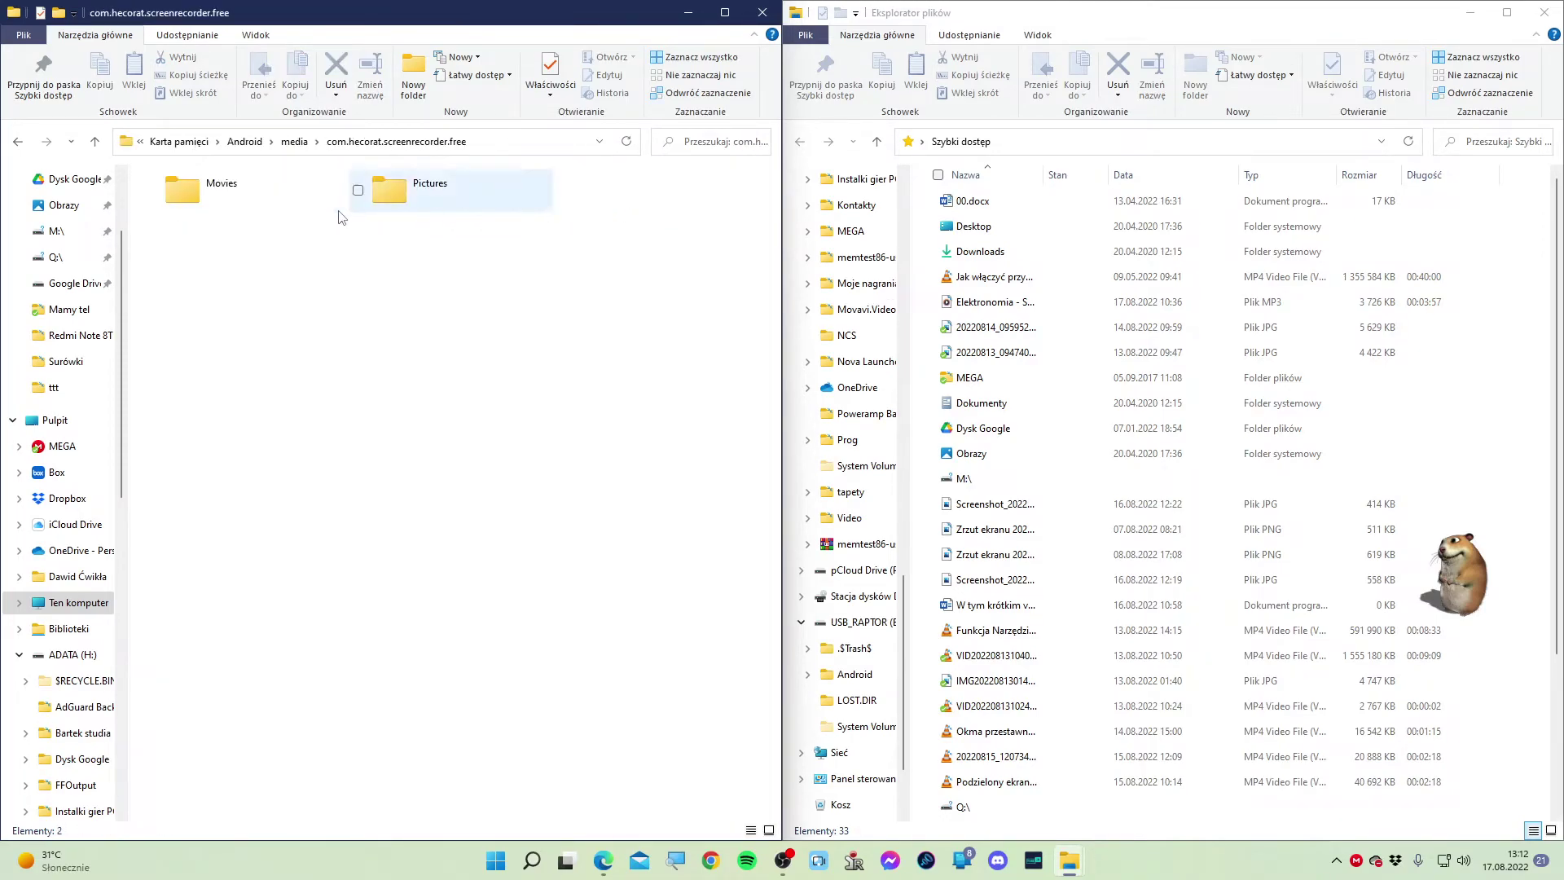
pyautogui.doubleClick(261, 203)
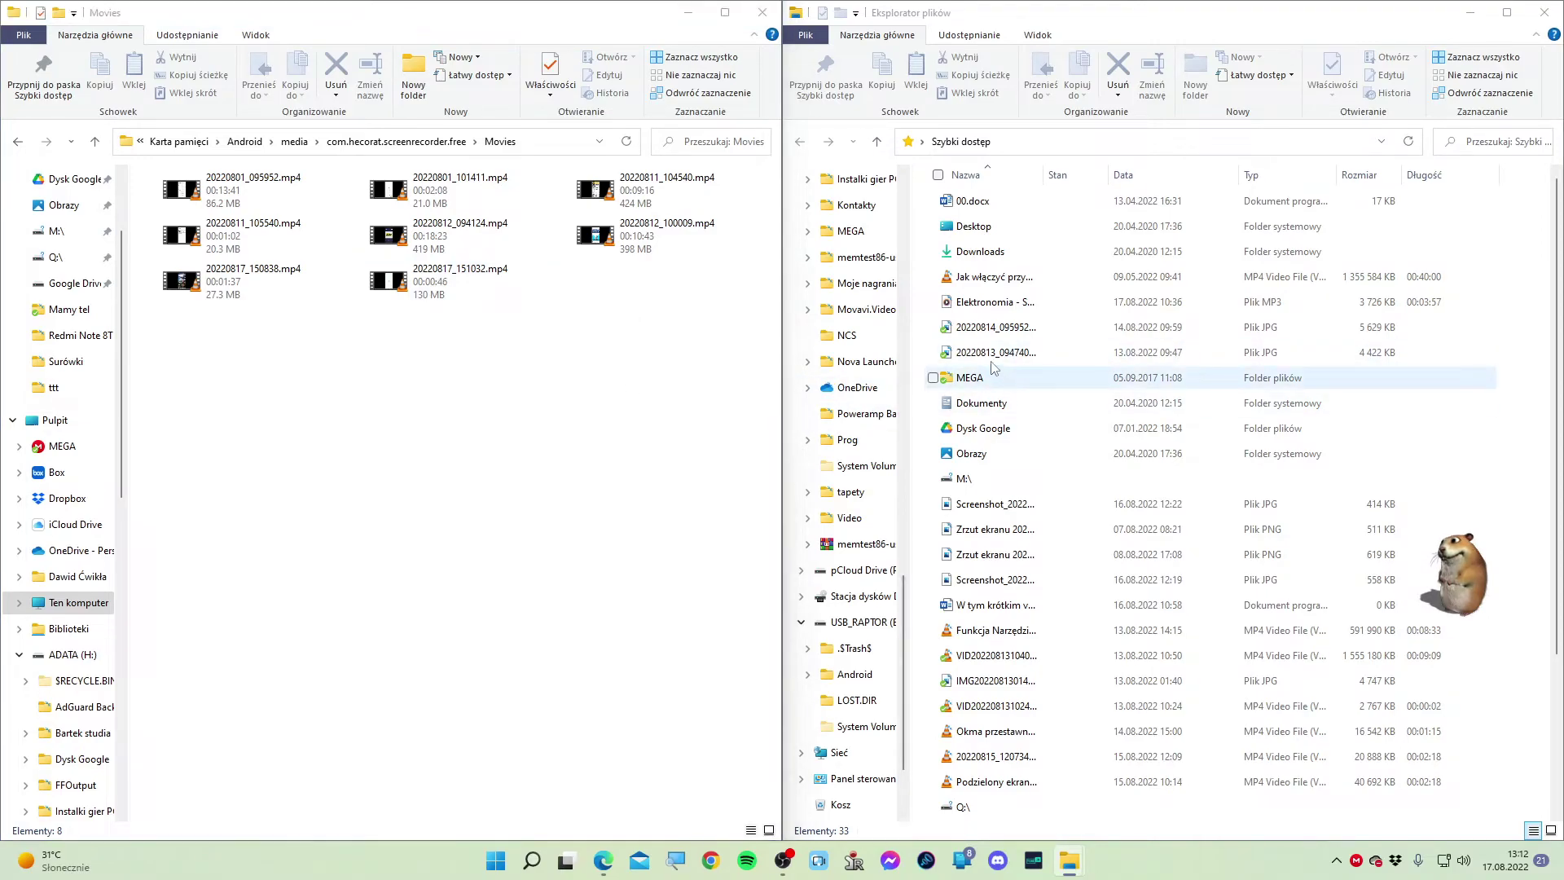
# Open the Amazon Drive folder on local drive D in the second File Explorer window
pyautogui.scroll(1, 894, 225)
pyautogui.scroll(-2, 893, 224)
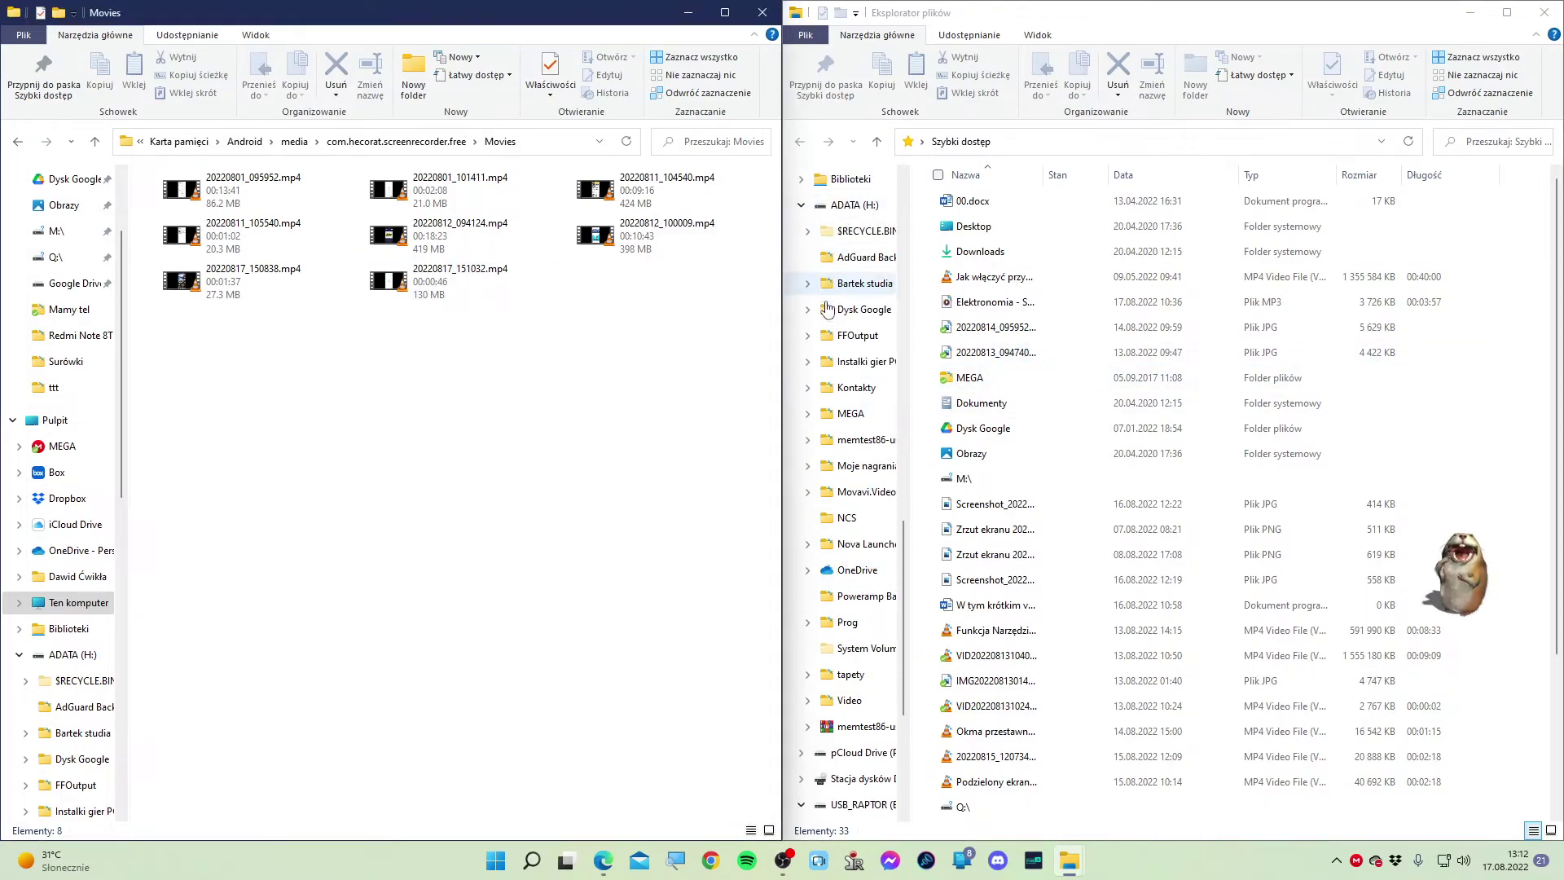
pyautogui.scroll(10, 831, 301)
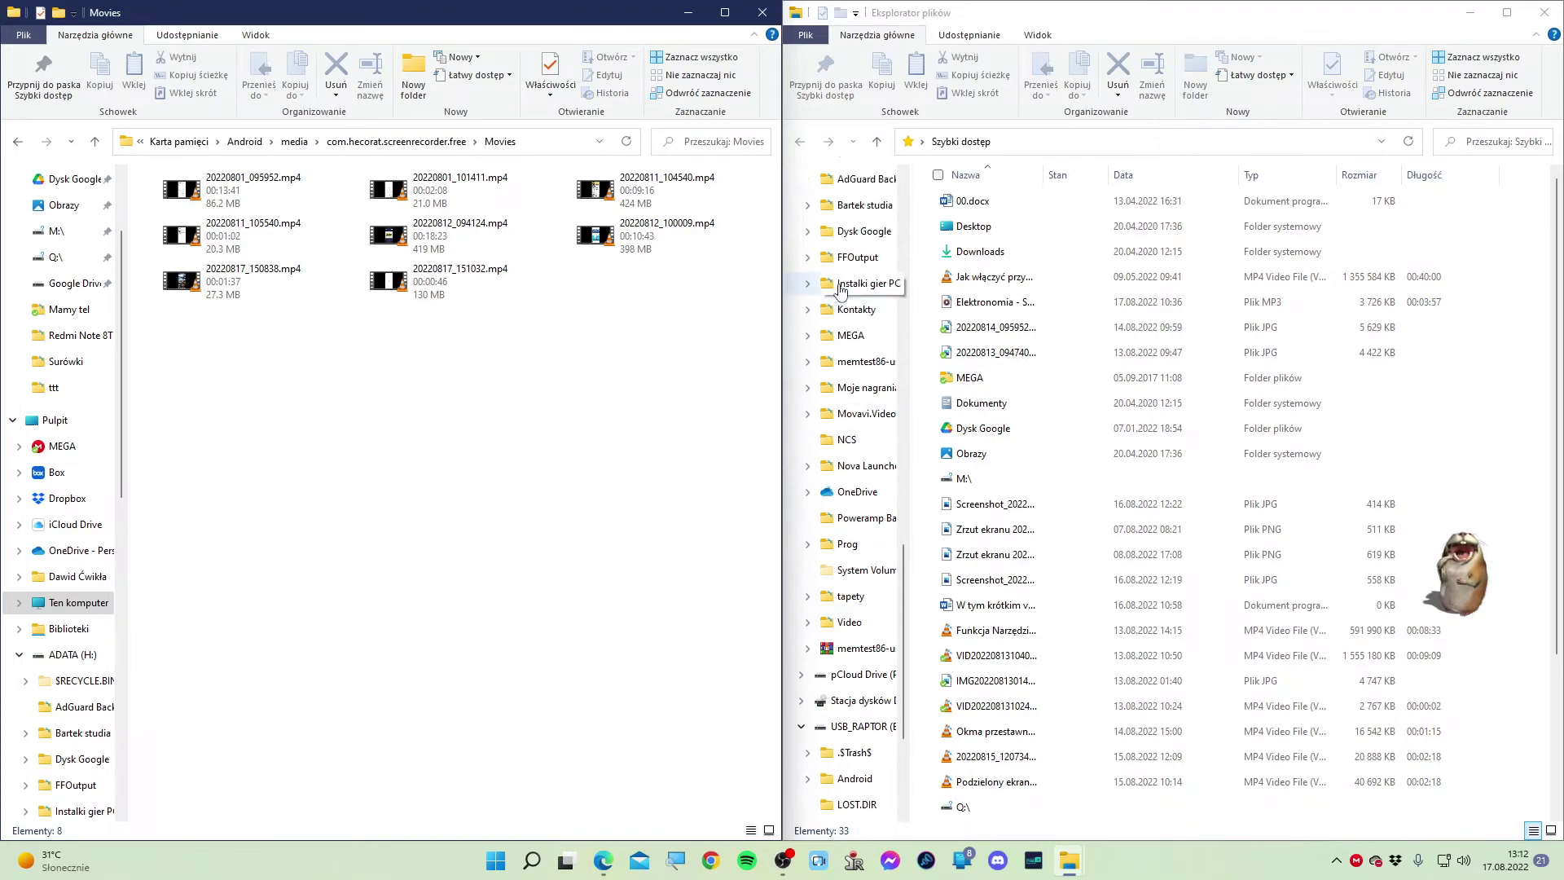
pyautogui.scroll(3, 841, 289)
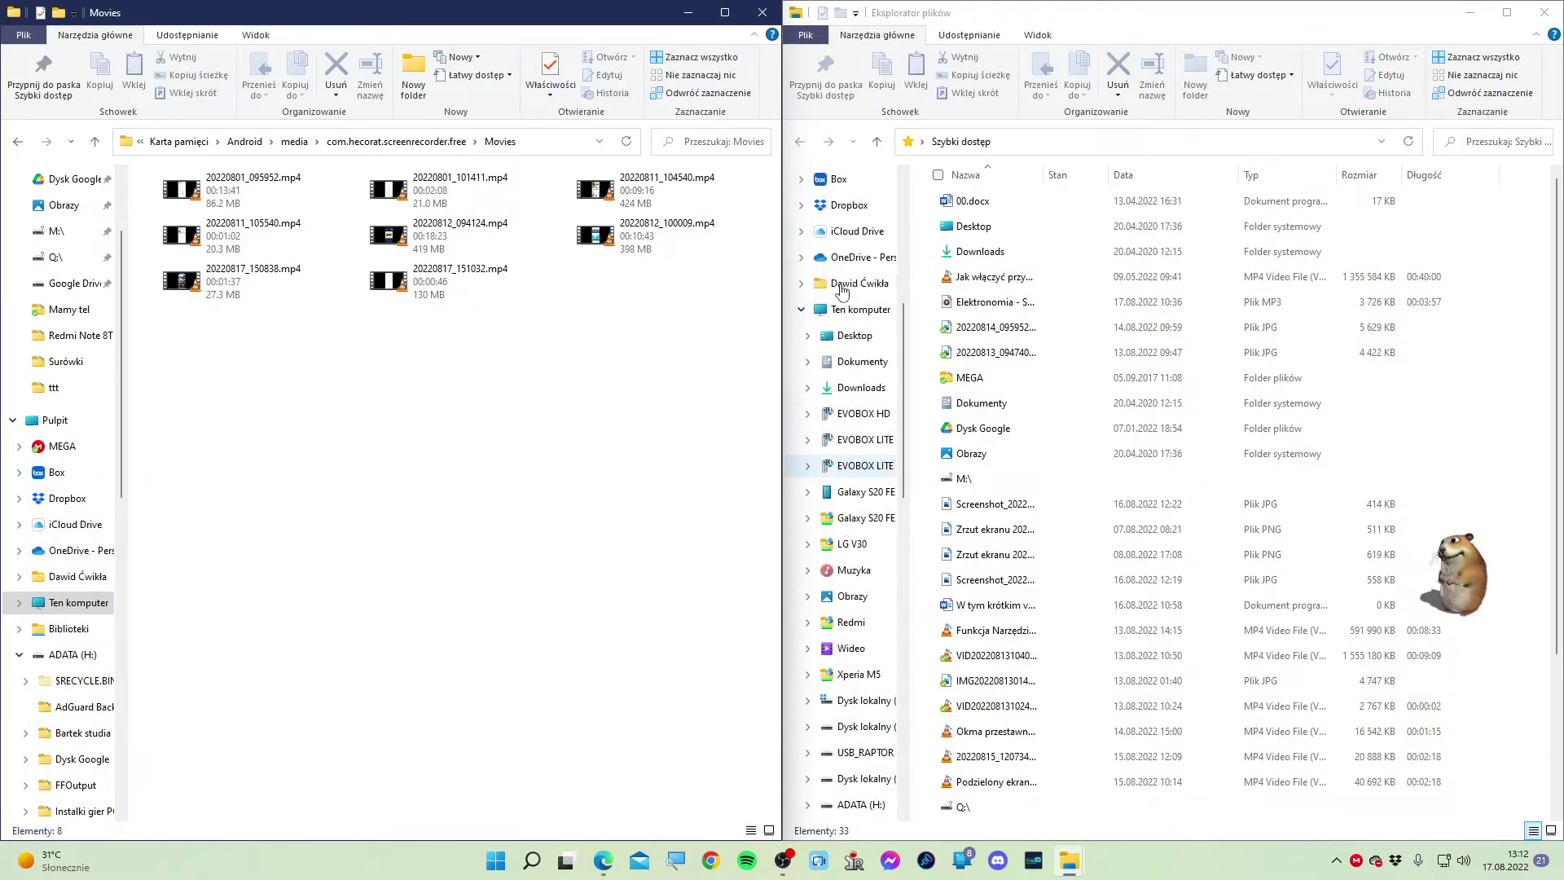
pyautogui.click(847, 261)
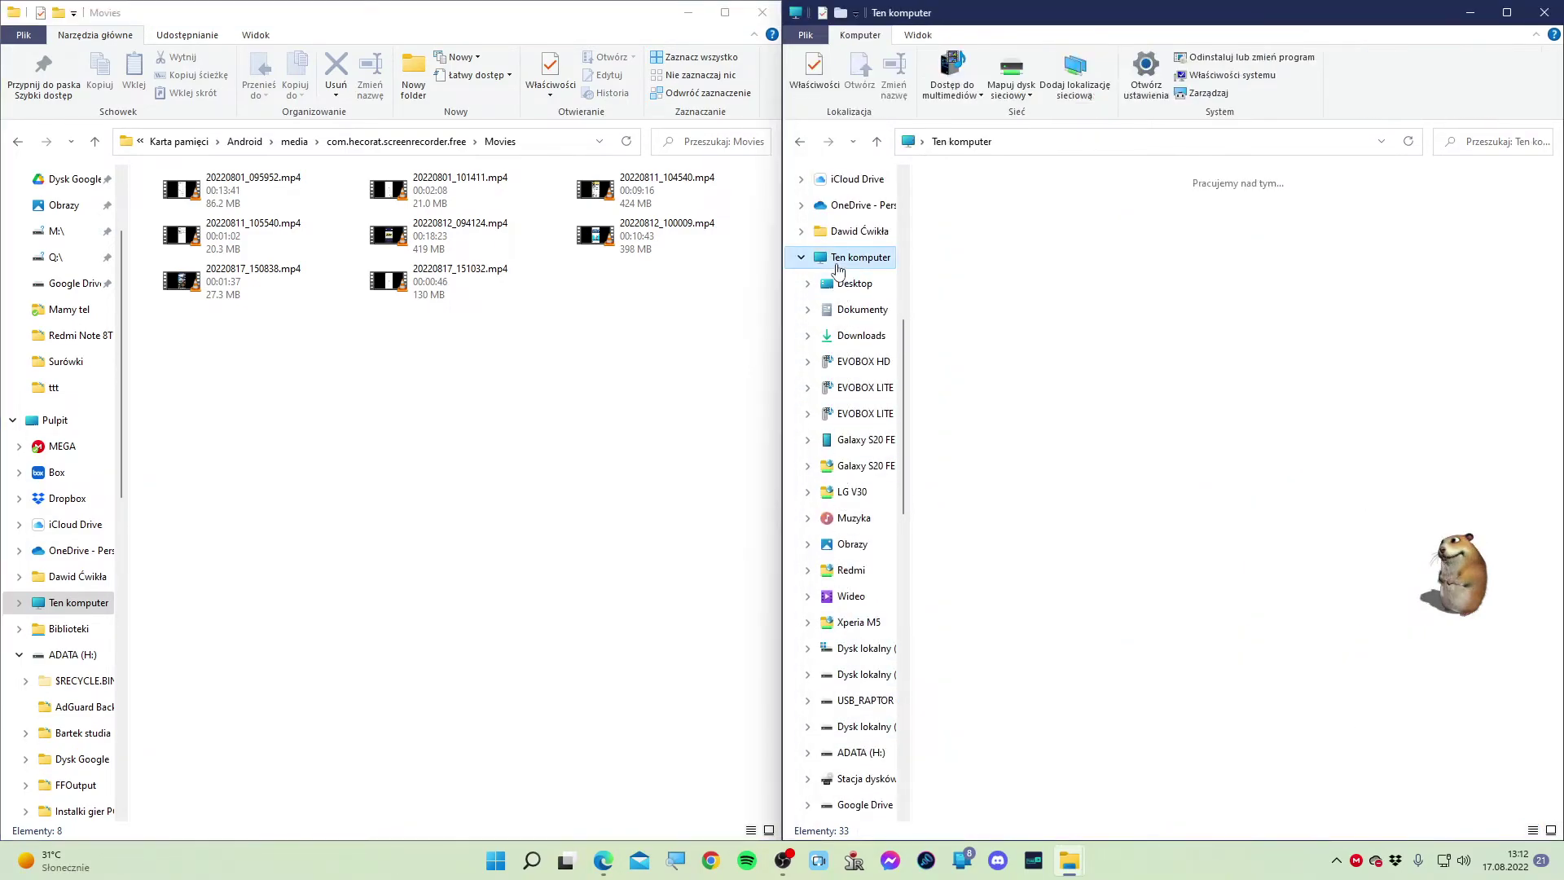
pyautogui.doubleClick(1346, 330)
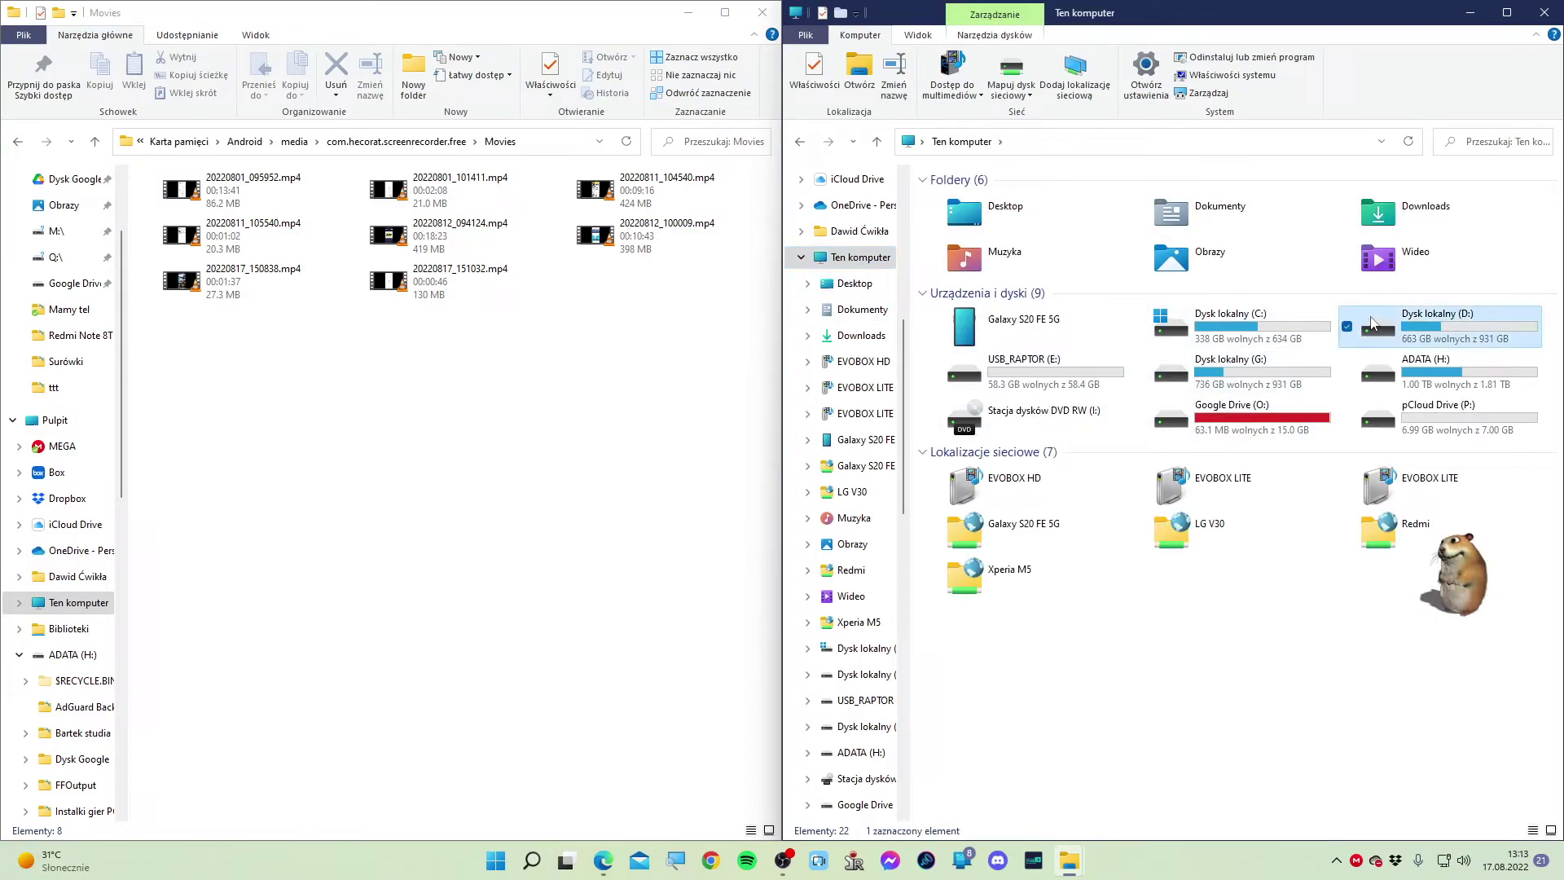
pyautogui.click(1211, 312)
pyautogui.doubleClick(1211, 316)
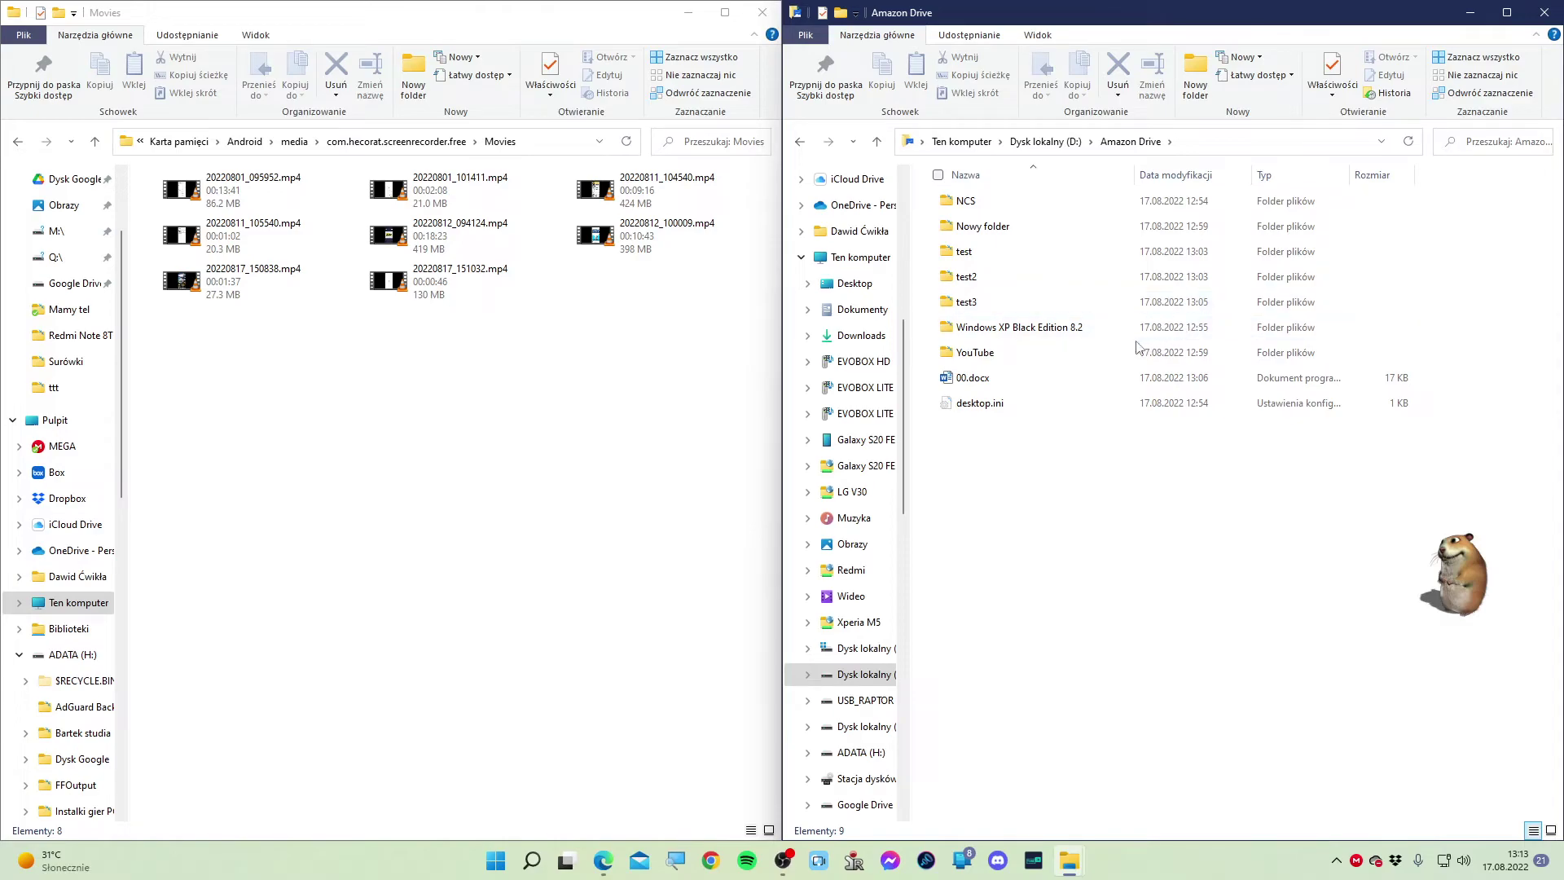
# Copy 20220817_151032.mp4 from the phone's Movies folder into the local Amazon Drive folder, and close the Amazon Photos storage upgrade offer
pyautogui.click(412, 291)
pyautogui.moveTo(492, 287); pyautogui.dragTo(1056, 487)
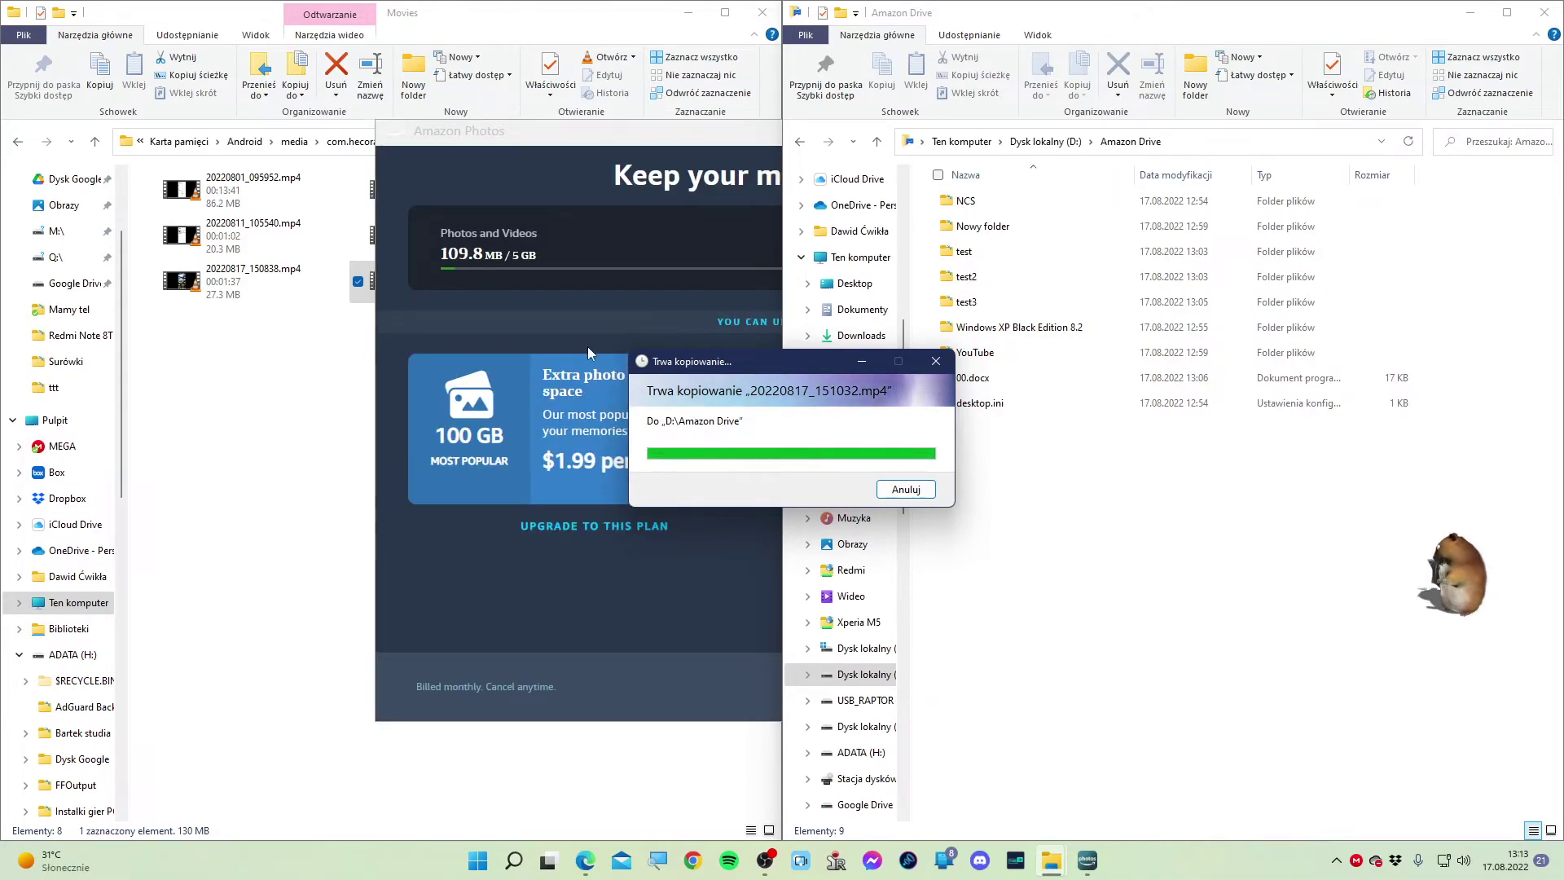
pyautogui.click(605, 137)
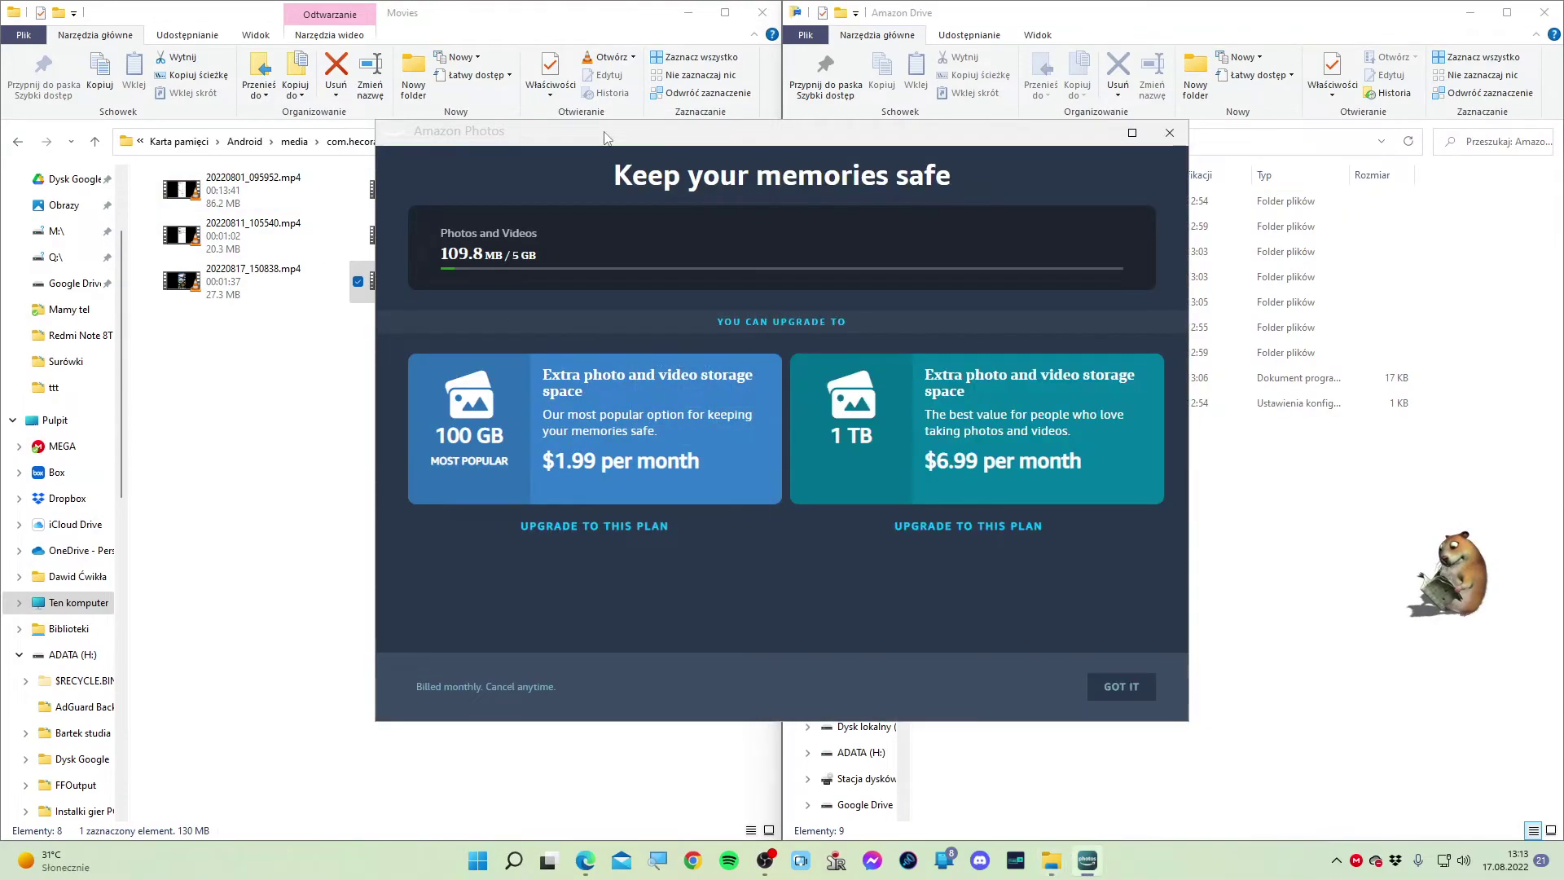
pyautogui.click(1170, 139)
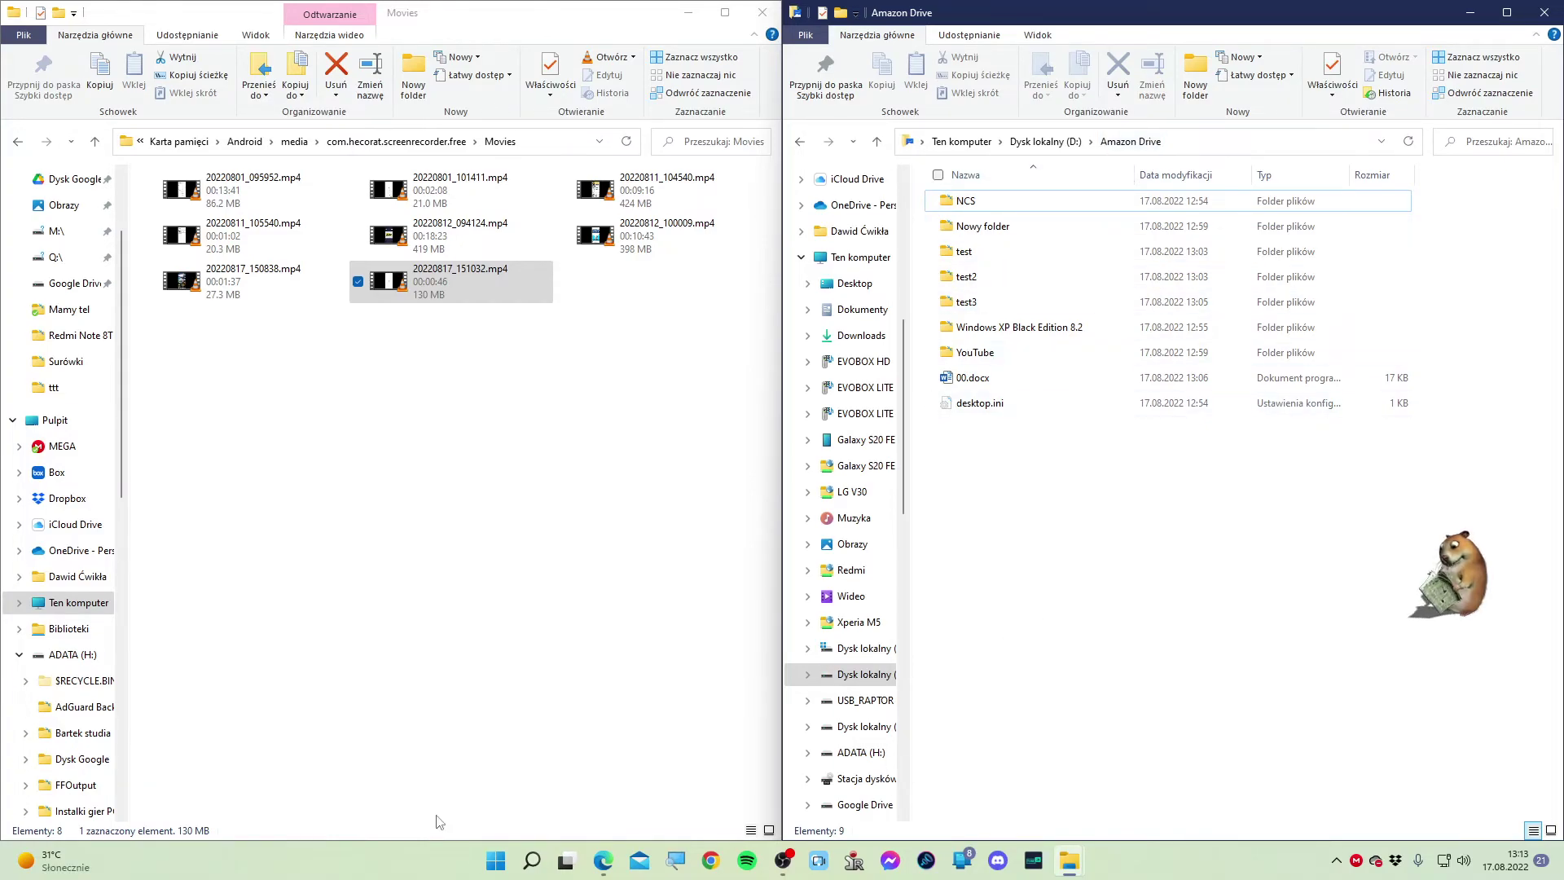
# Open the Amazon Photos desktop app's sync list and check the upload progress of 20220817_151032.mp4
pyautogui.click(1334, 861)
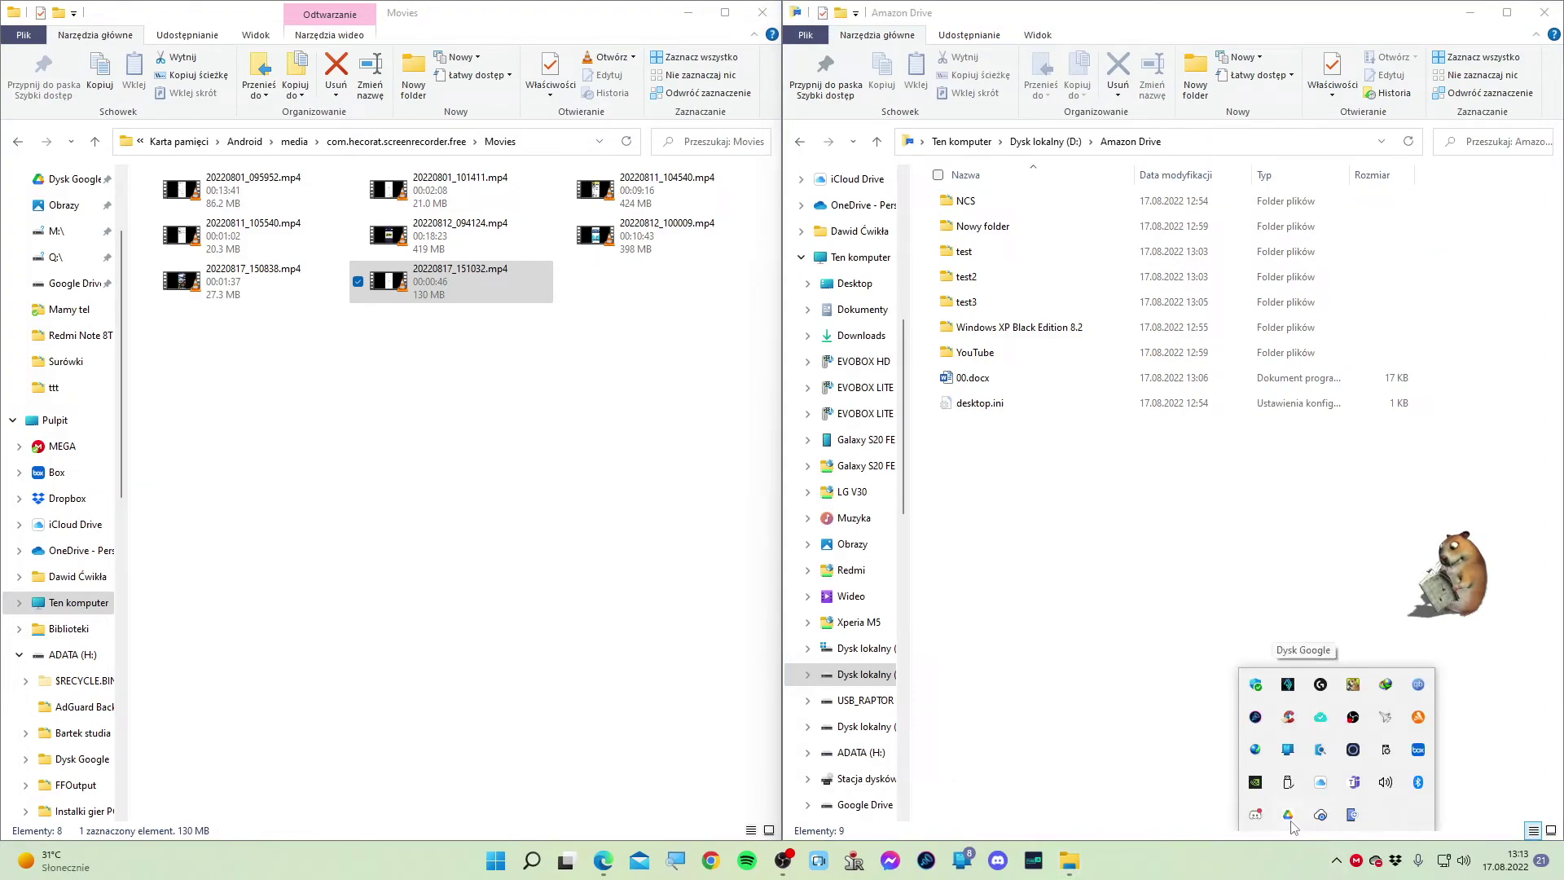
pyautogui.click(1323, 821)
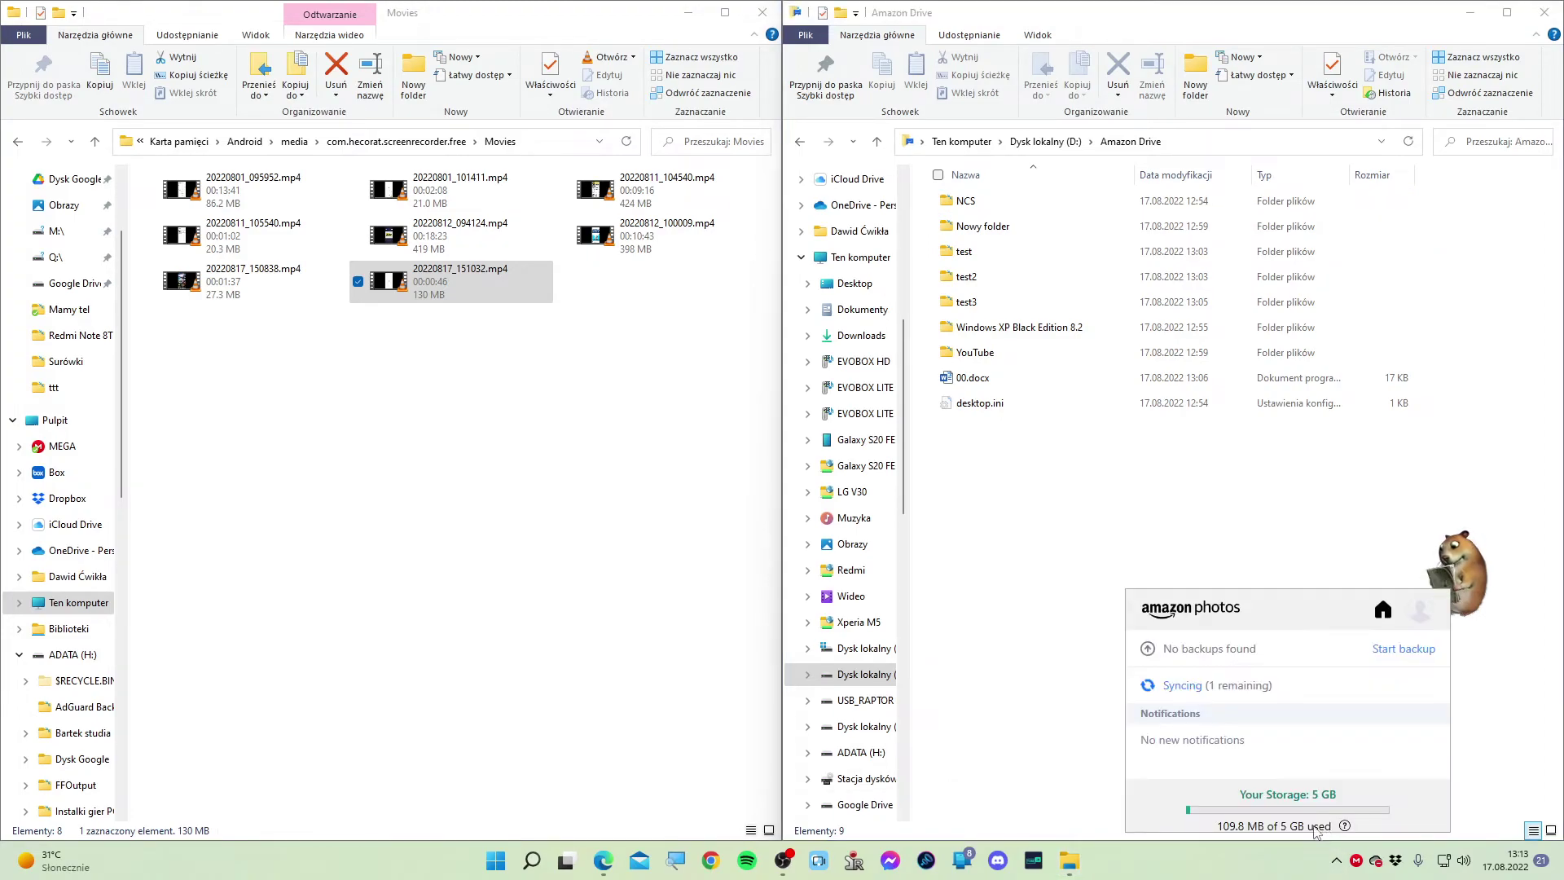
pyautogui.click(1166, 689)
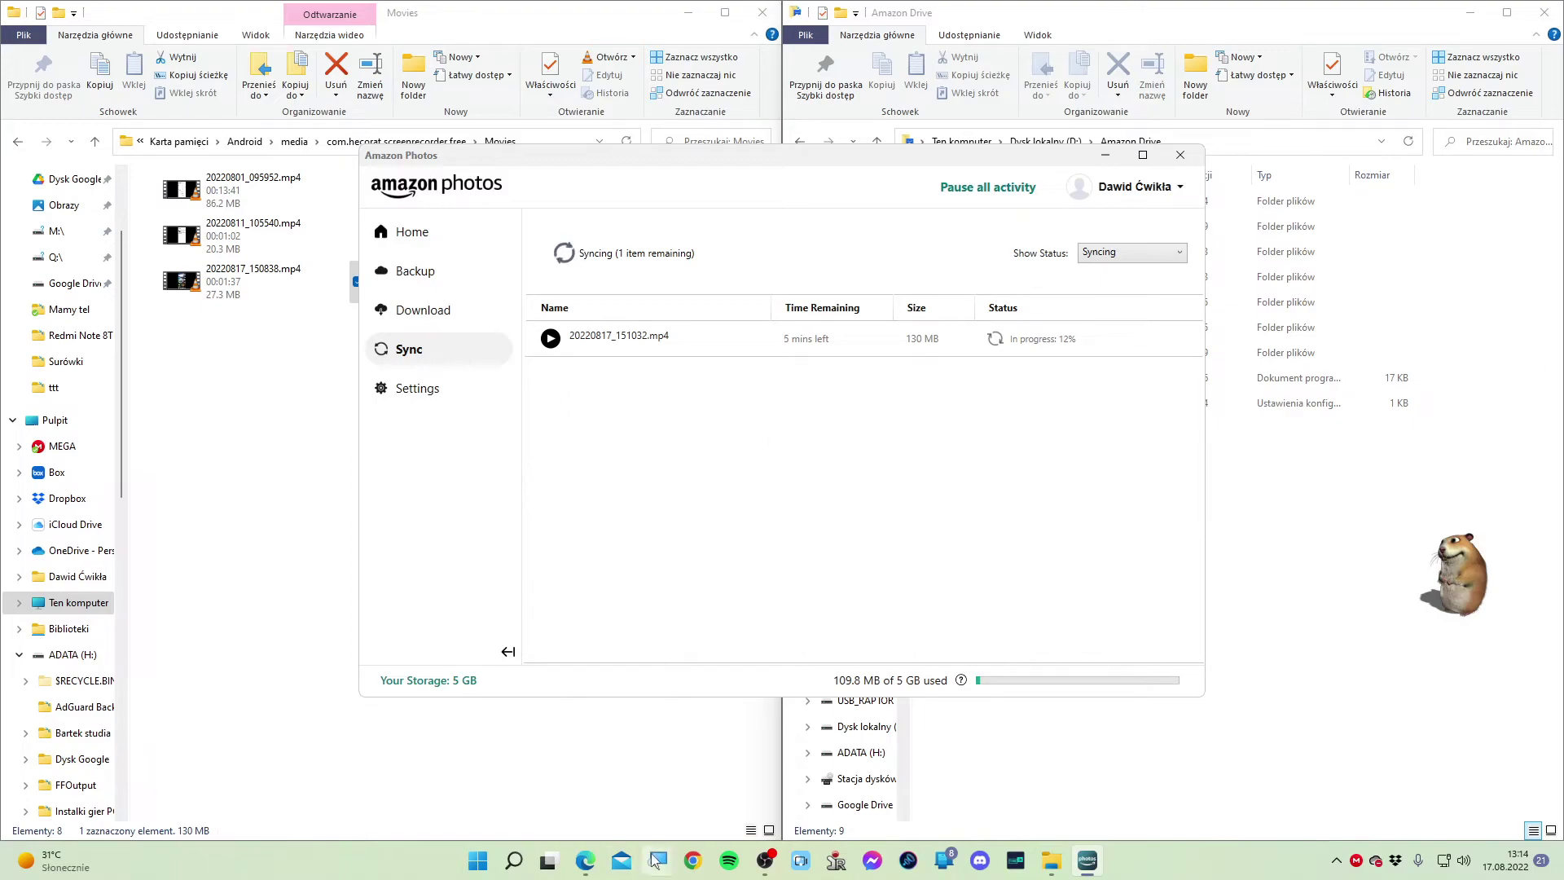
pyautogui.click(763, 861)
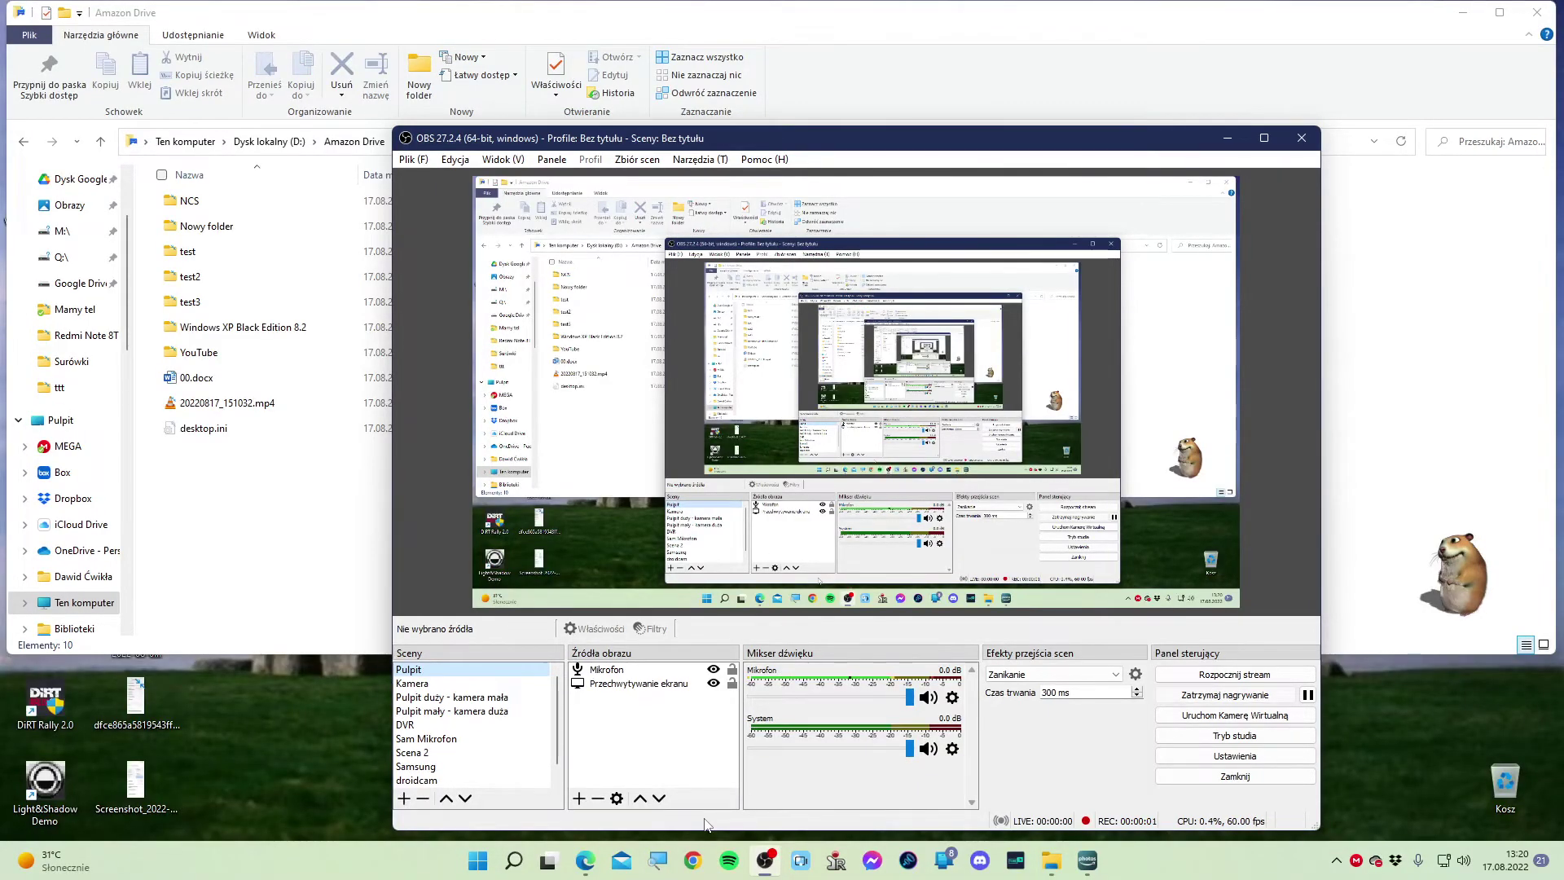
pyautogui.click(1222, 140)
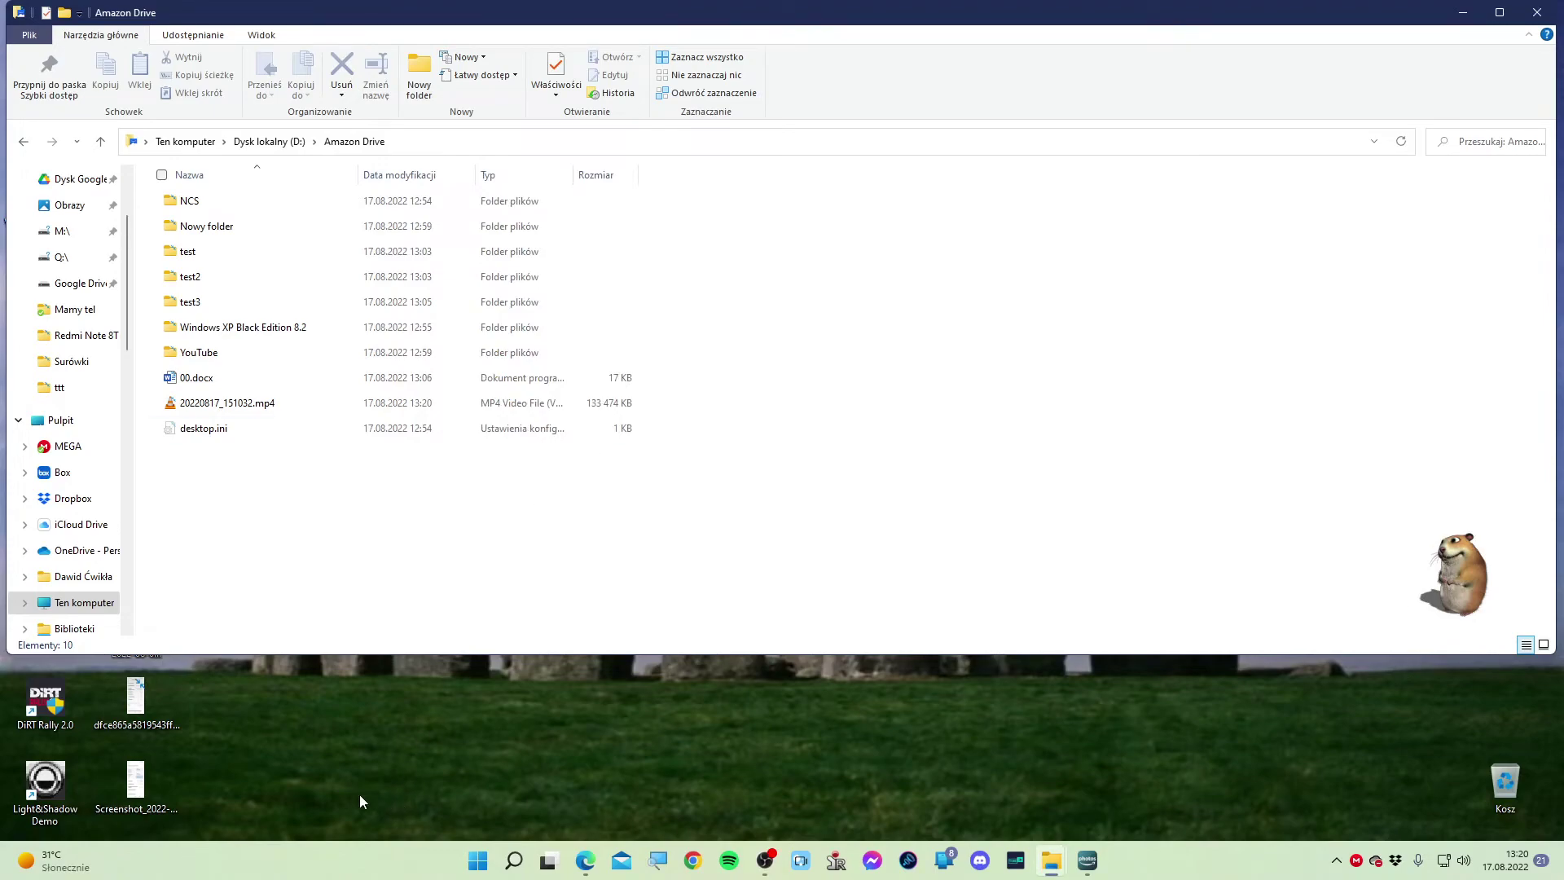
# Switch to Amazon Drive in the Edge browser, refresh the All Files list, and dismiss the page translation offer
pyautogui.click(585, 860)
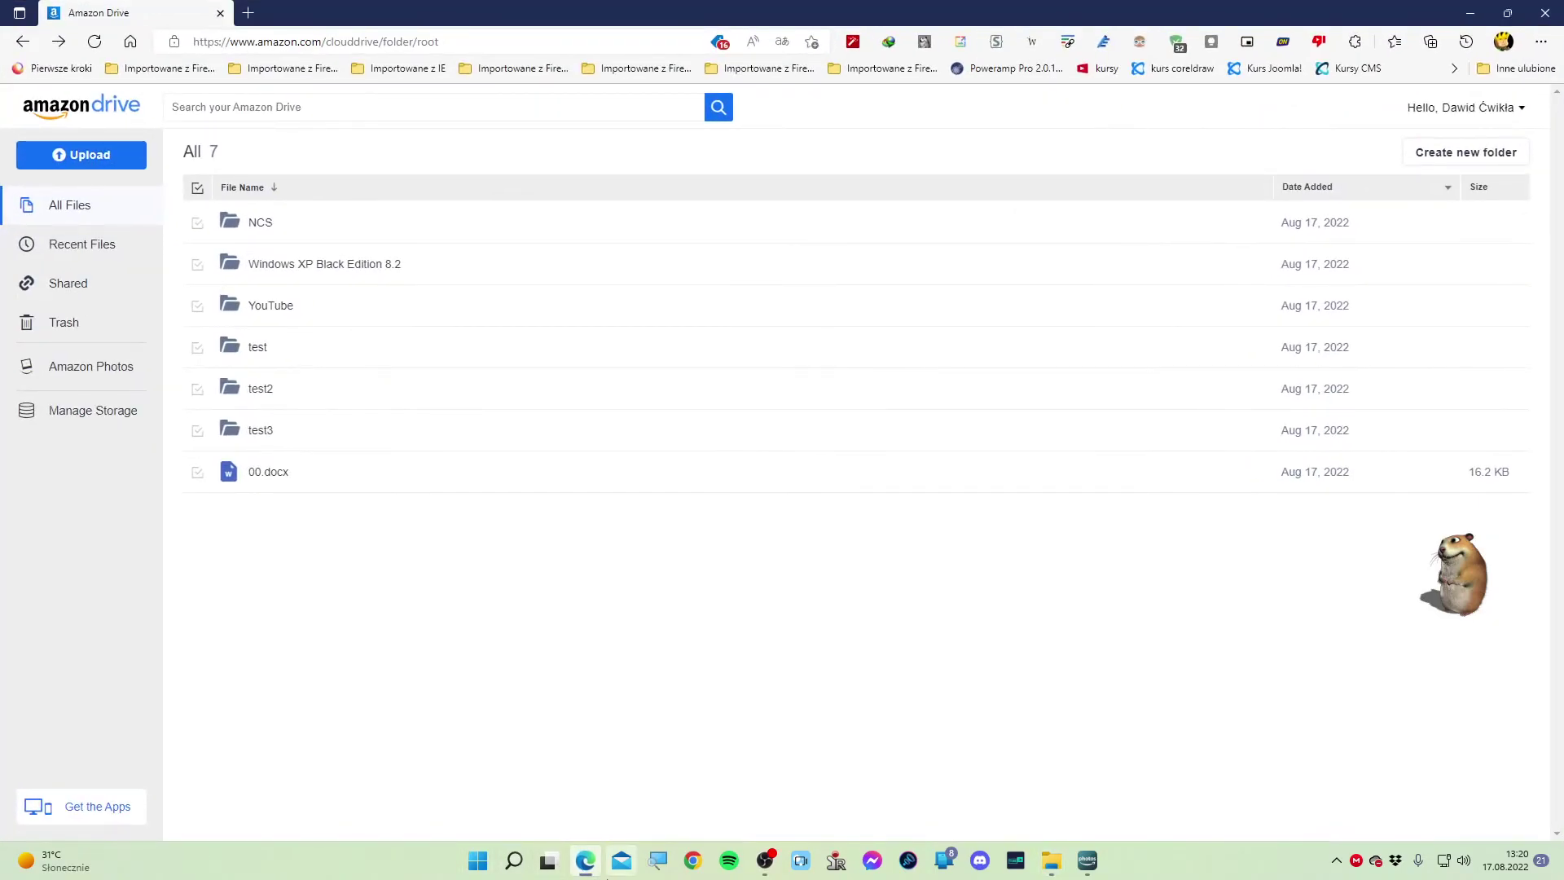
pyautogui.press('F5')
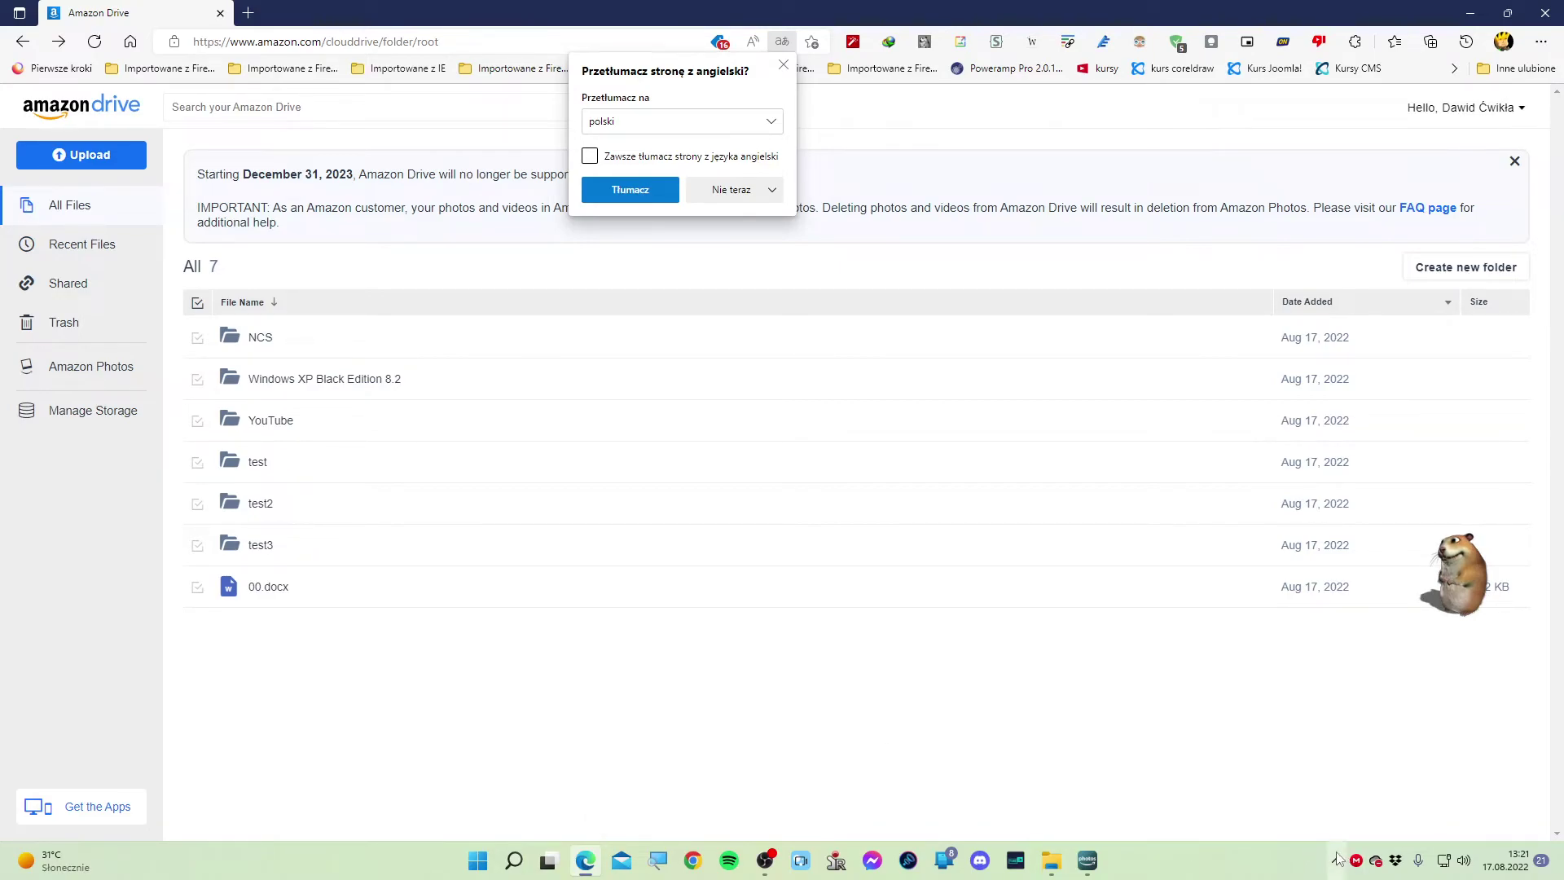
pyautogui.click(783, 64)
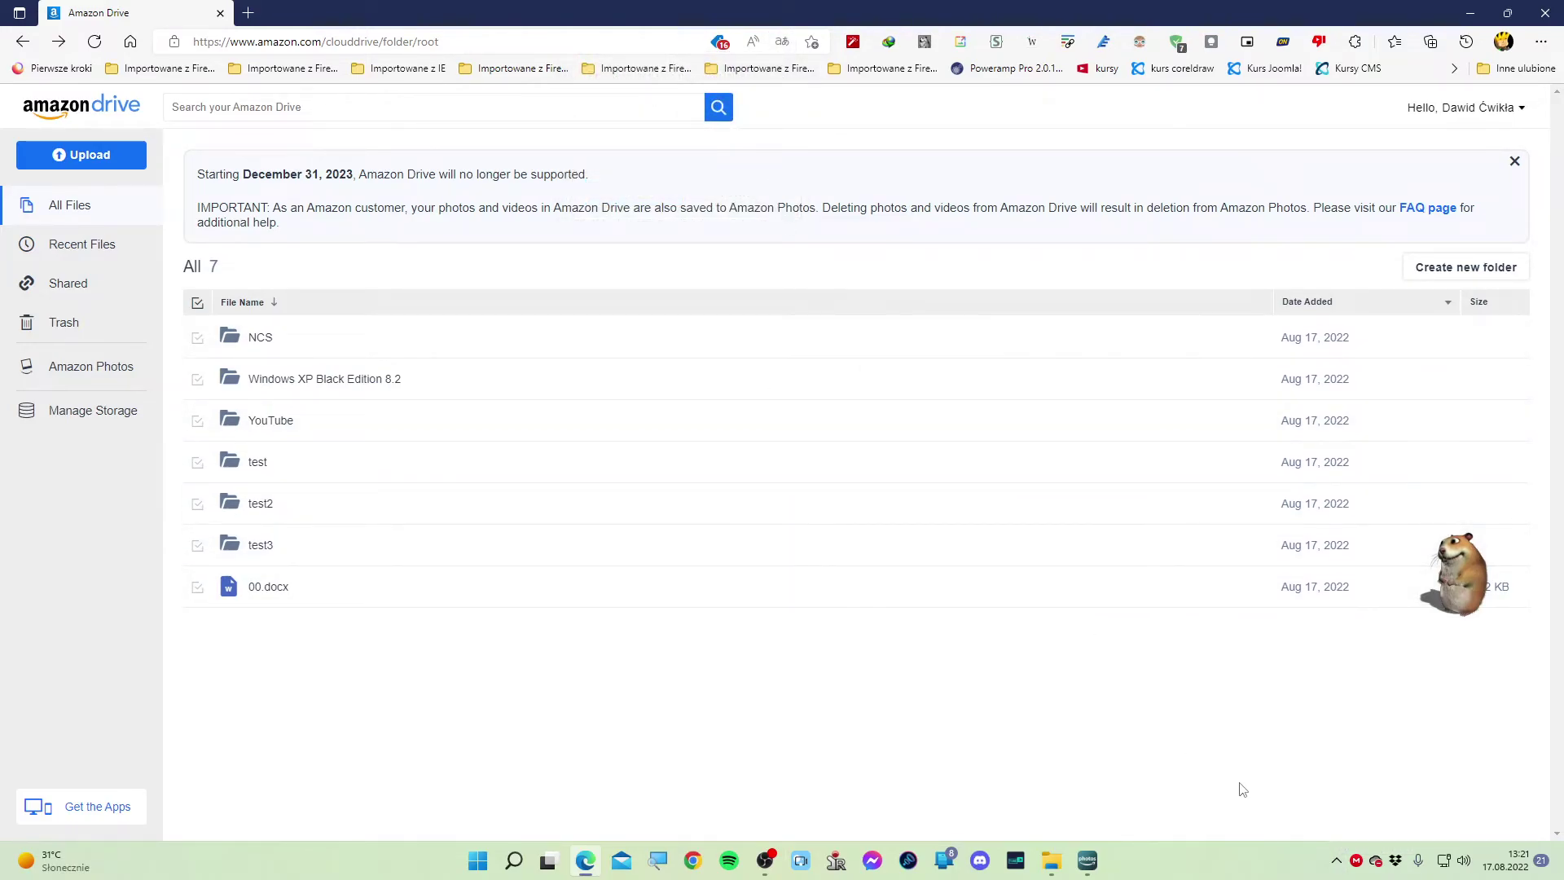
# Return to the Amazon Photos desktop app's sync list and recheck the video's upload status
pyautogui.click(1338, 859)
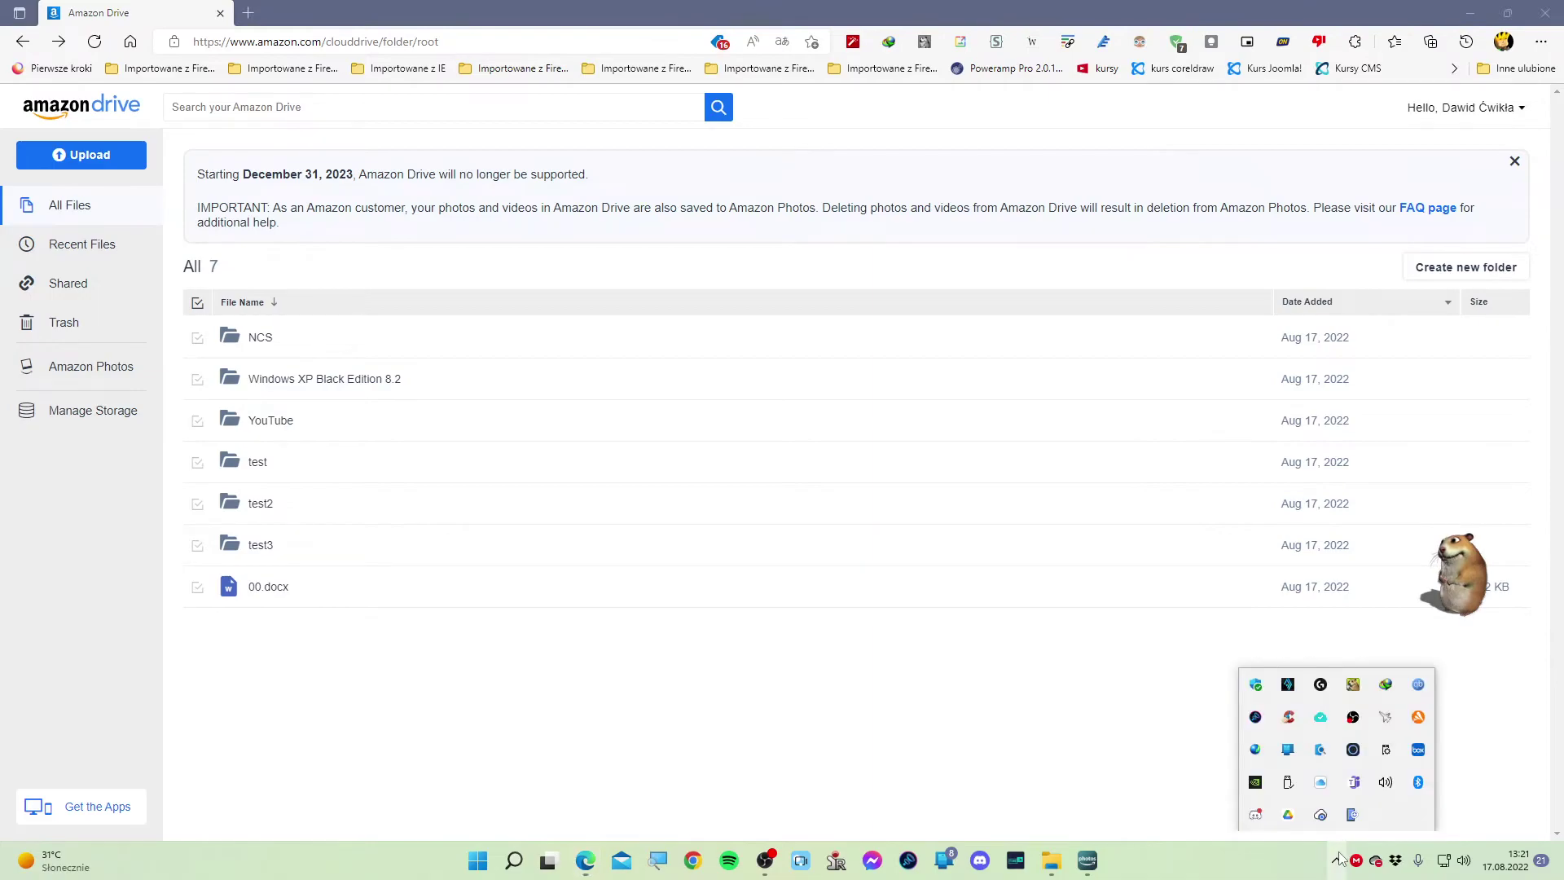
pyautogui.click(1311, 818)
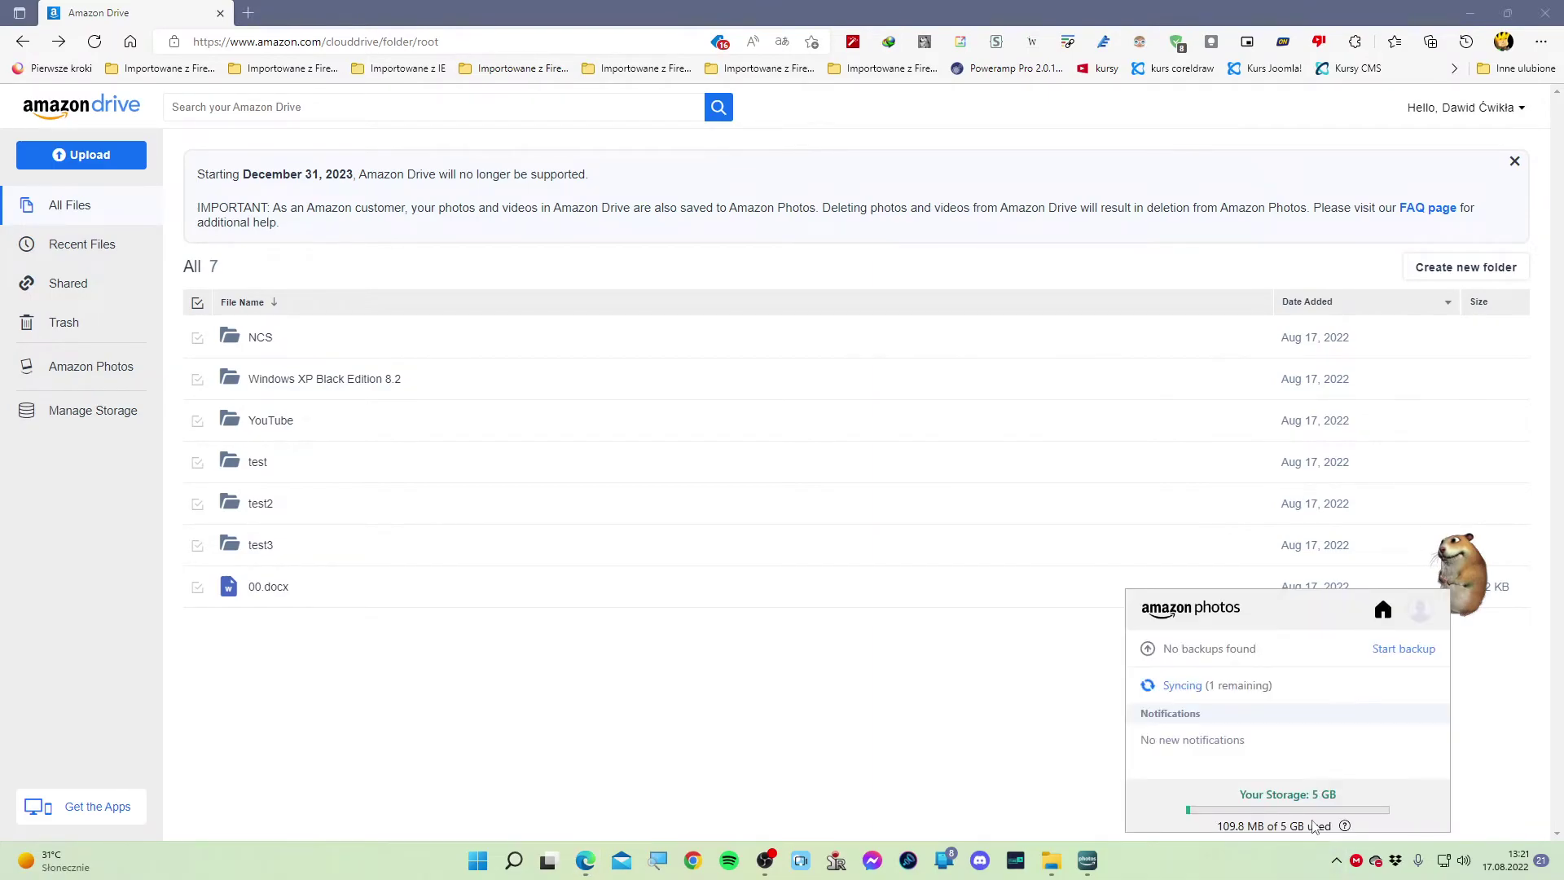
pyautogui.click(1187, 687)
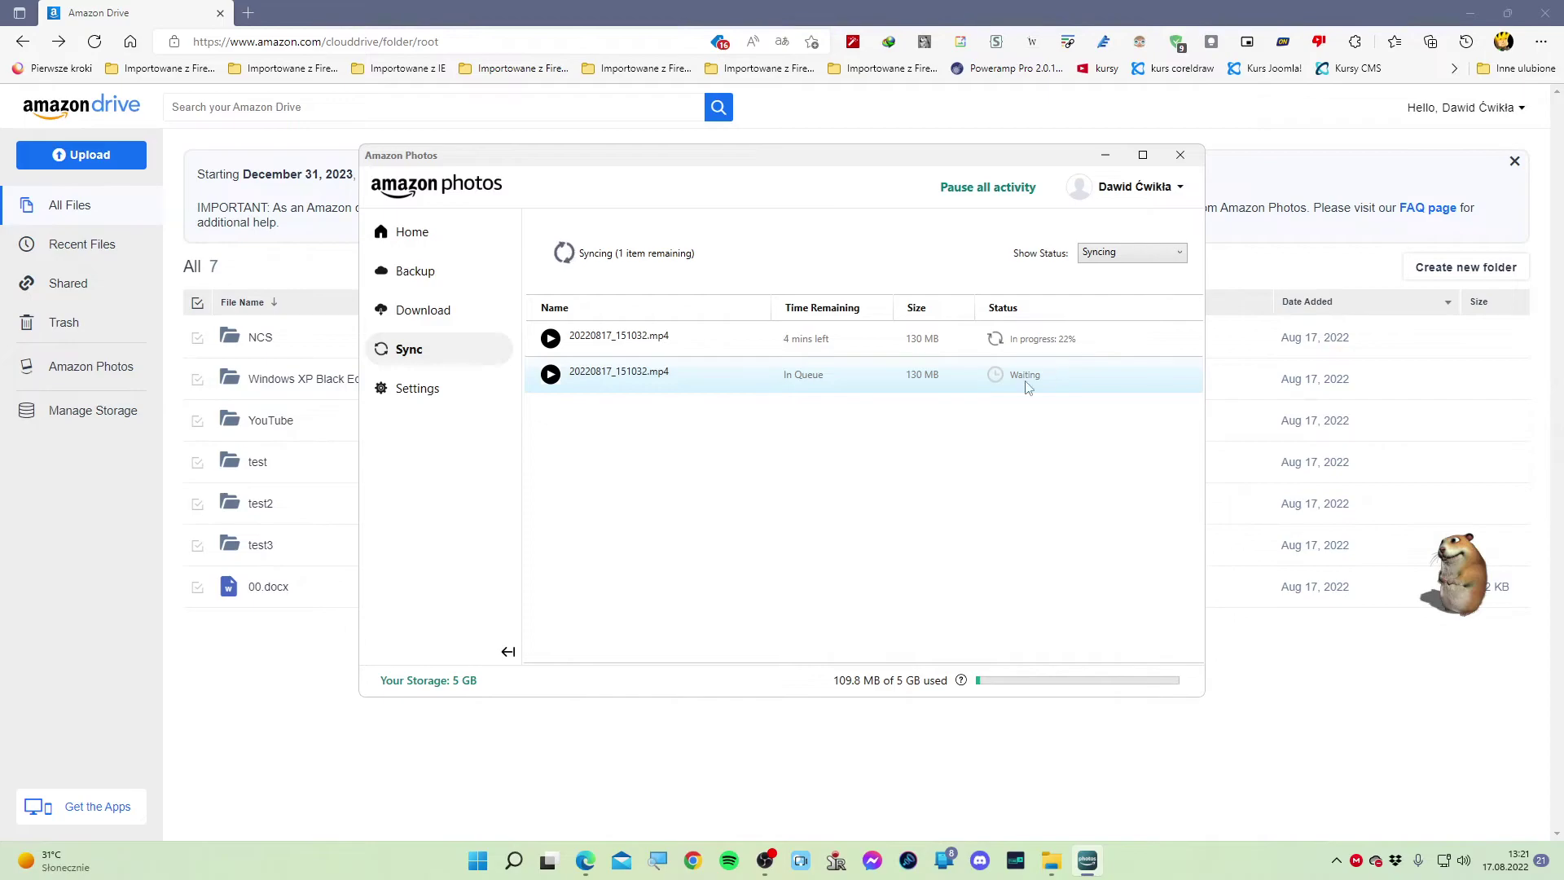
pyautogui.click(766, 860)
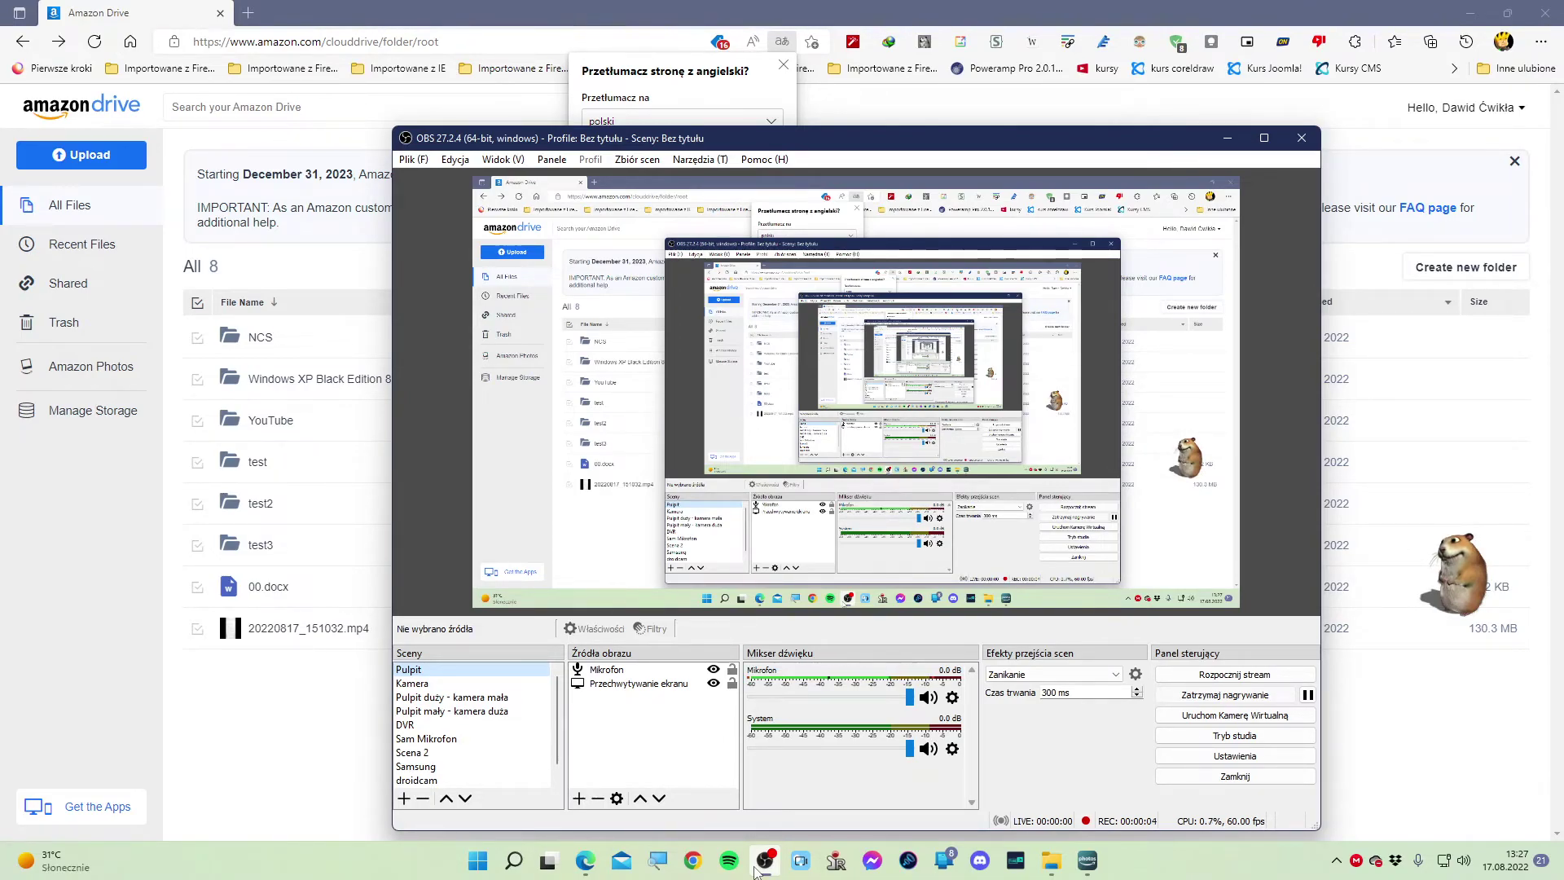
pyautogui.click(1227, 140)
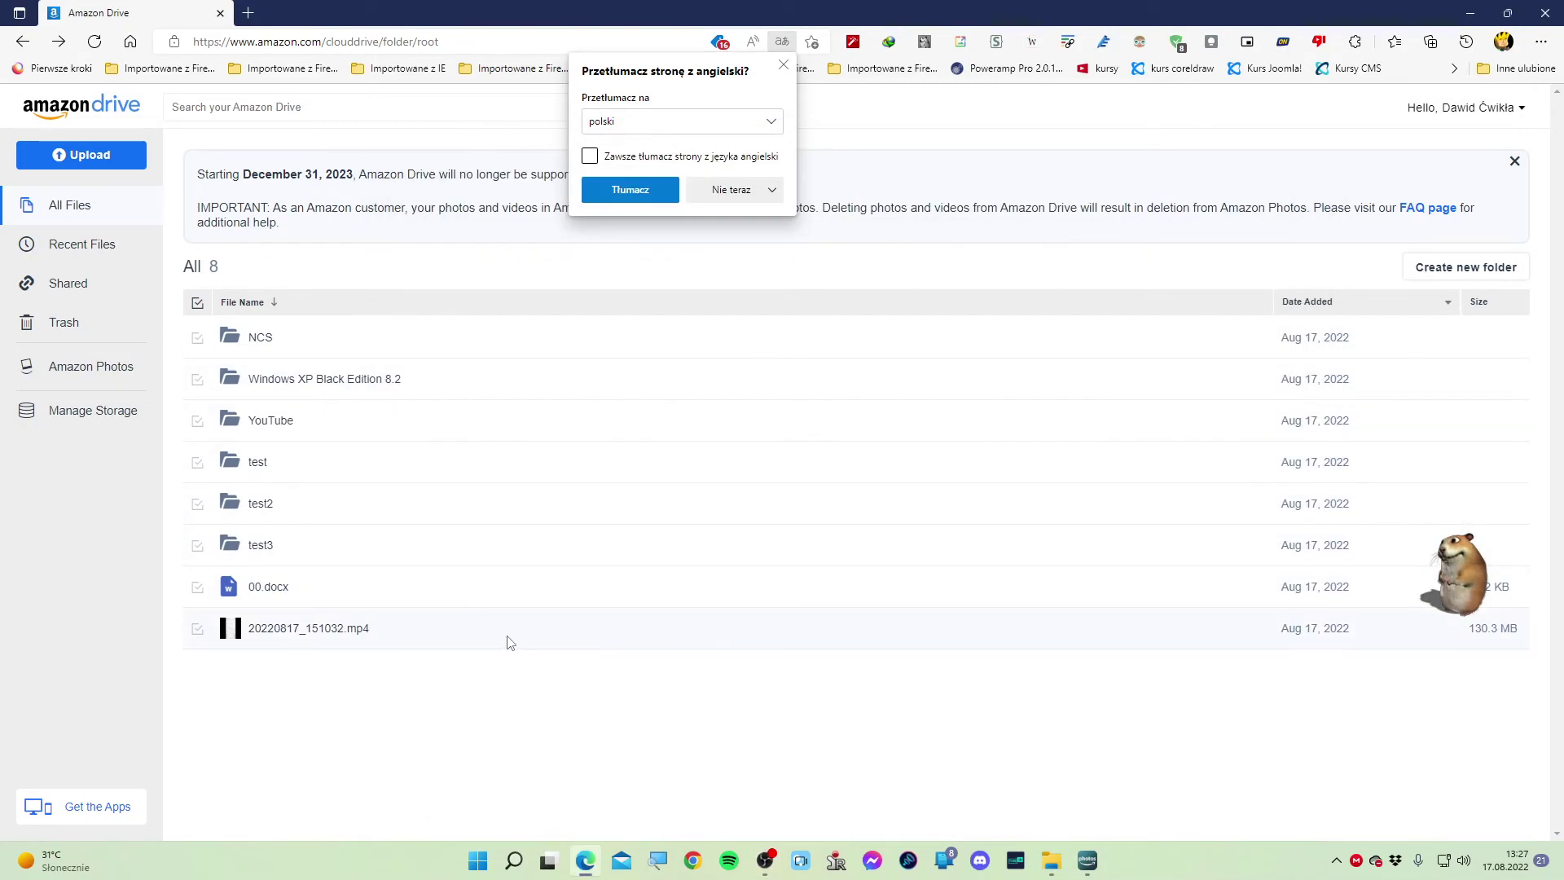
# Open 20220817_151032.mp4 on the Amazon Drive website, try to play it several times, and return to the file list
pyautogui.click(322, 632)
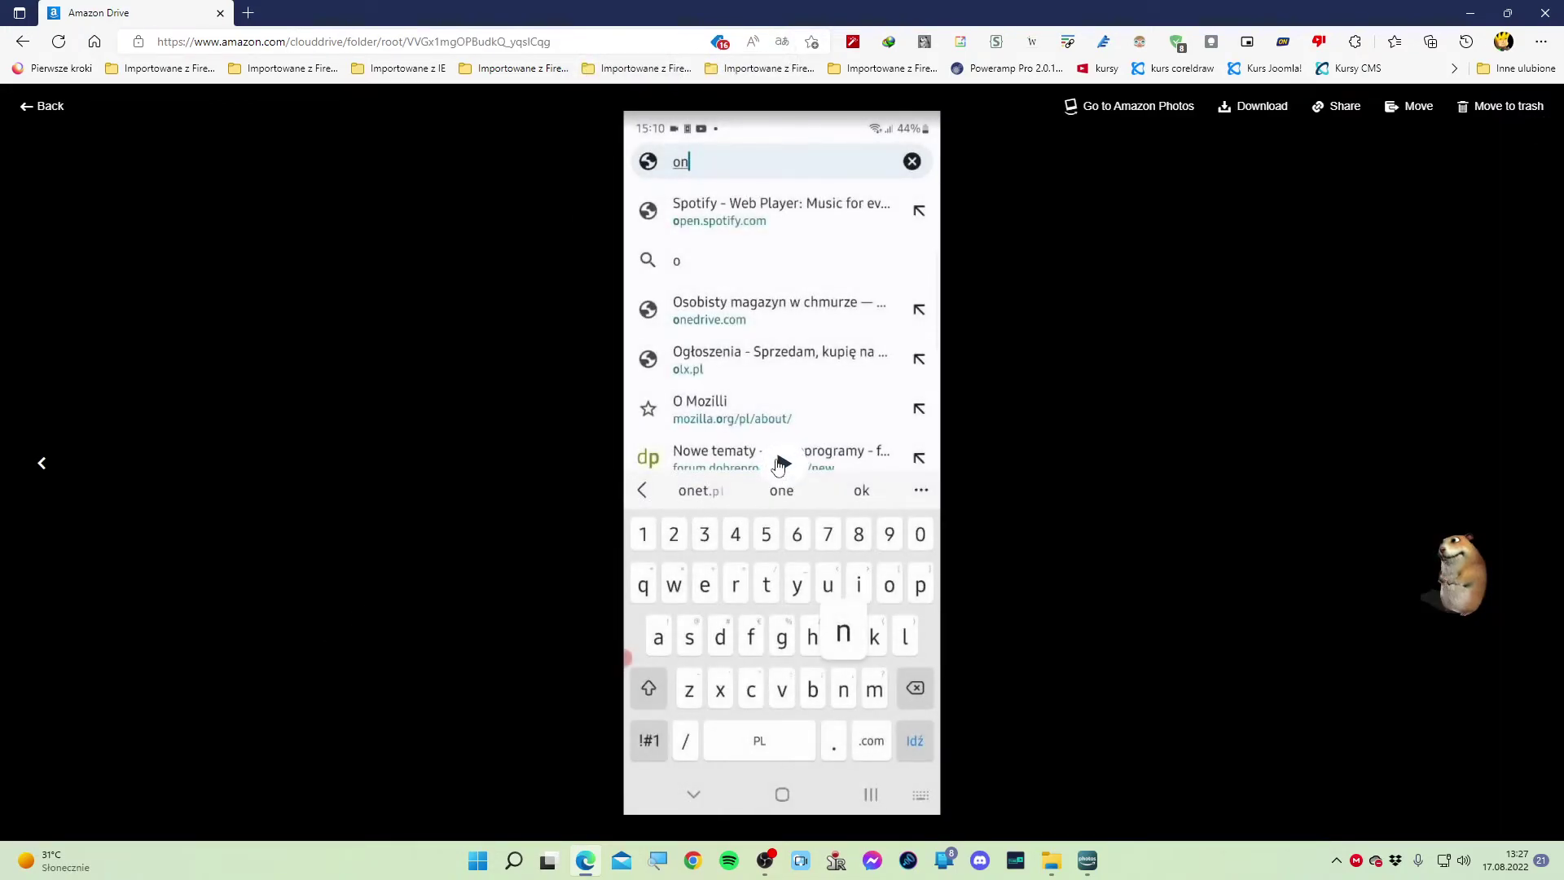
pyautogui.click(782, 461)
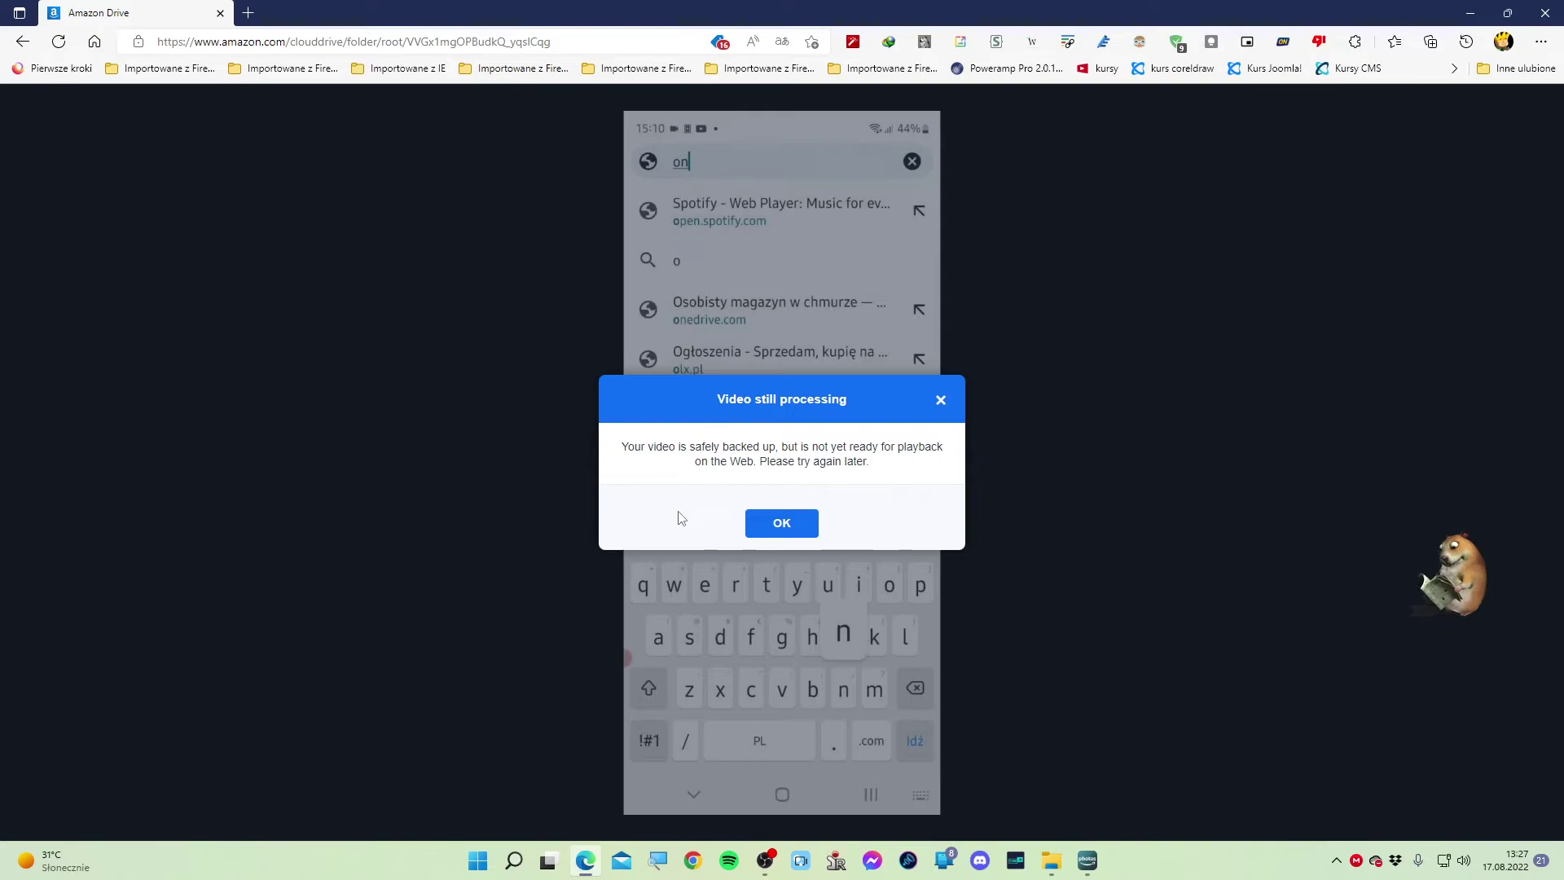
pyautogui.click(782, 525)
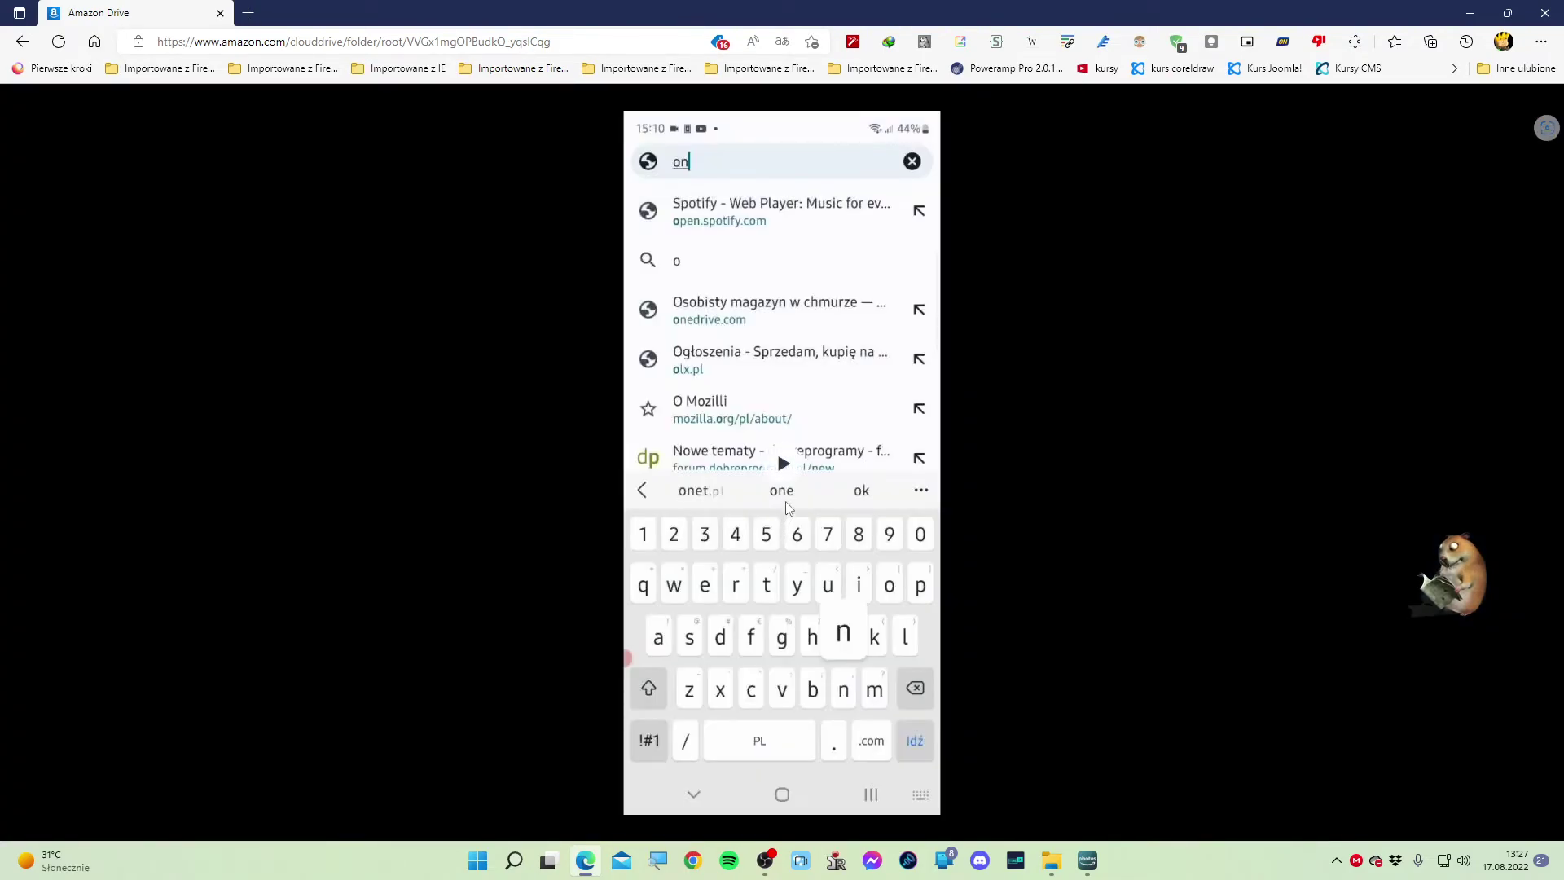
pyautogui.click(789, 464)
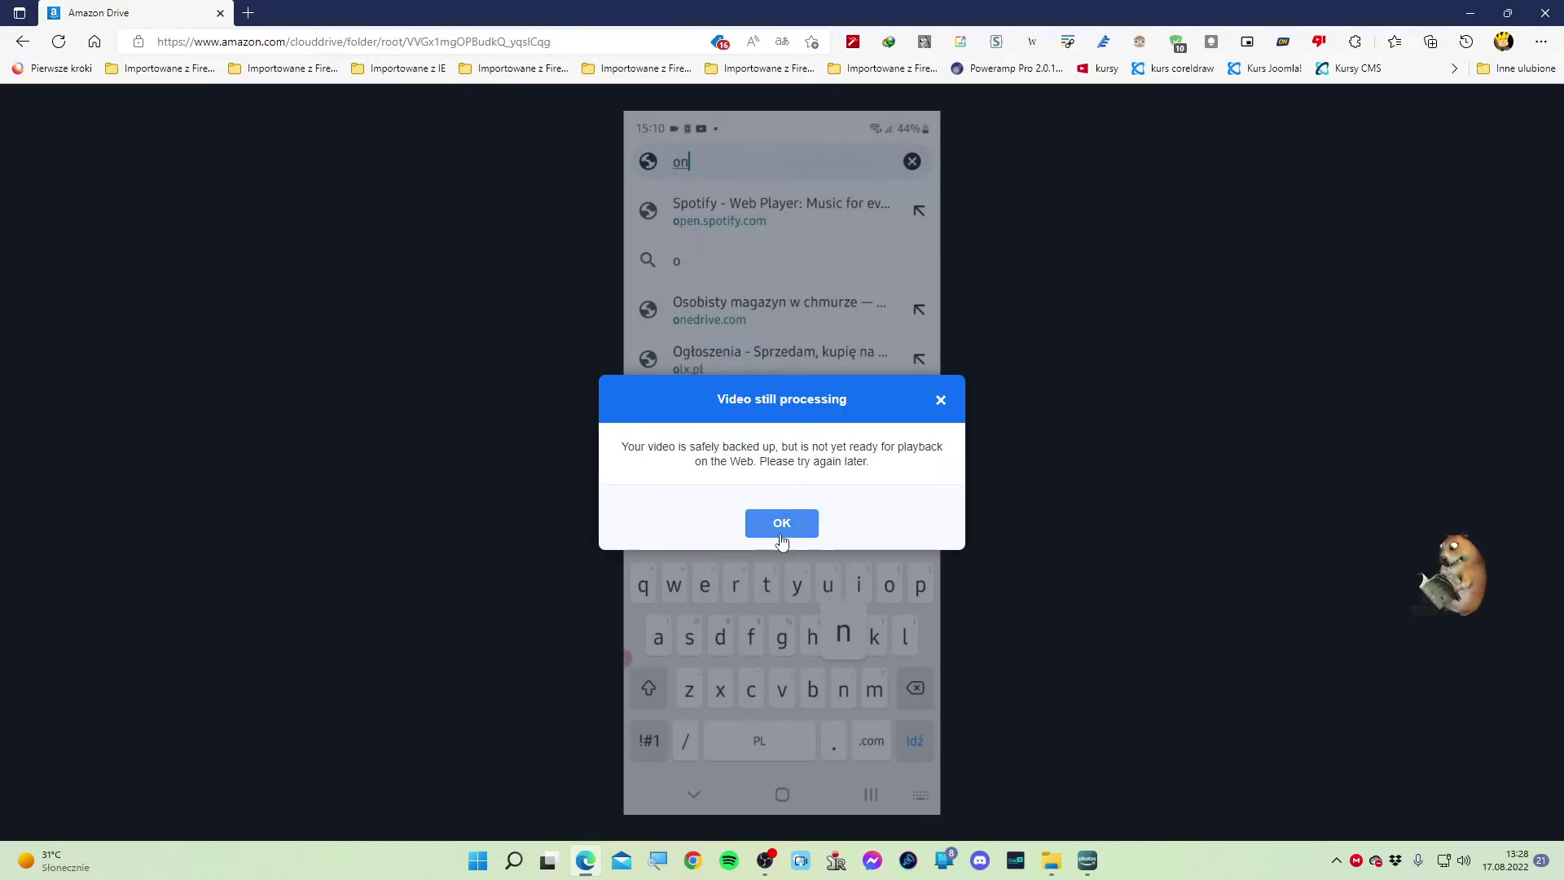
pyautogui.click(770, 525)
pyautogui.click(781, 462)
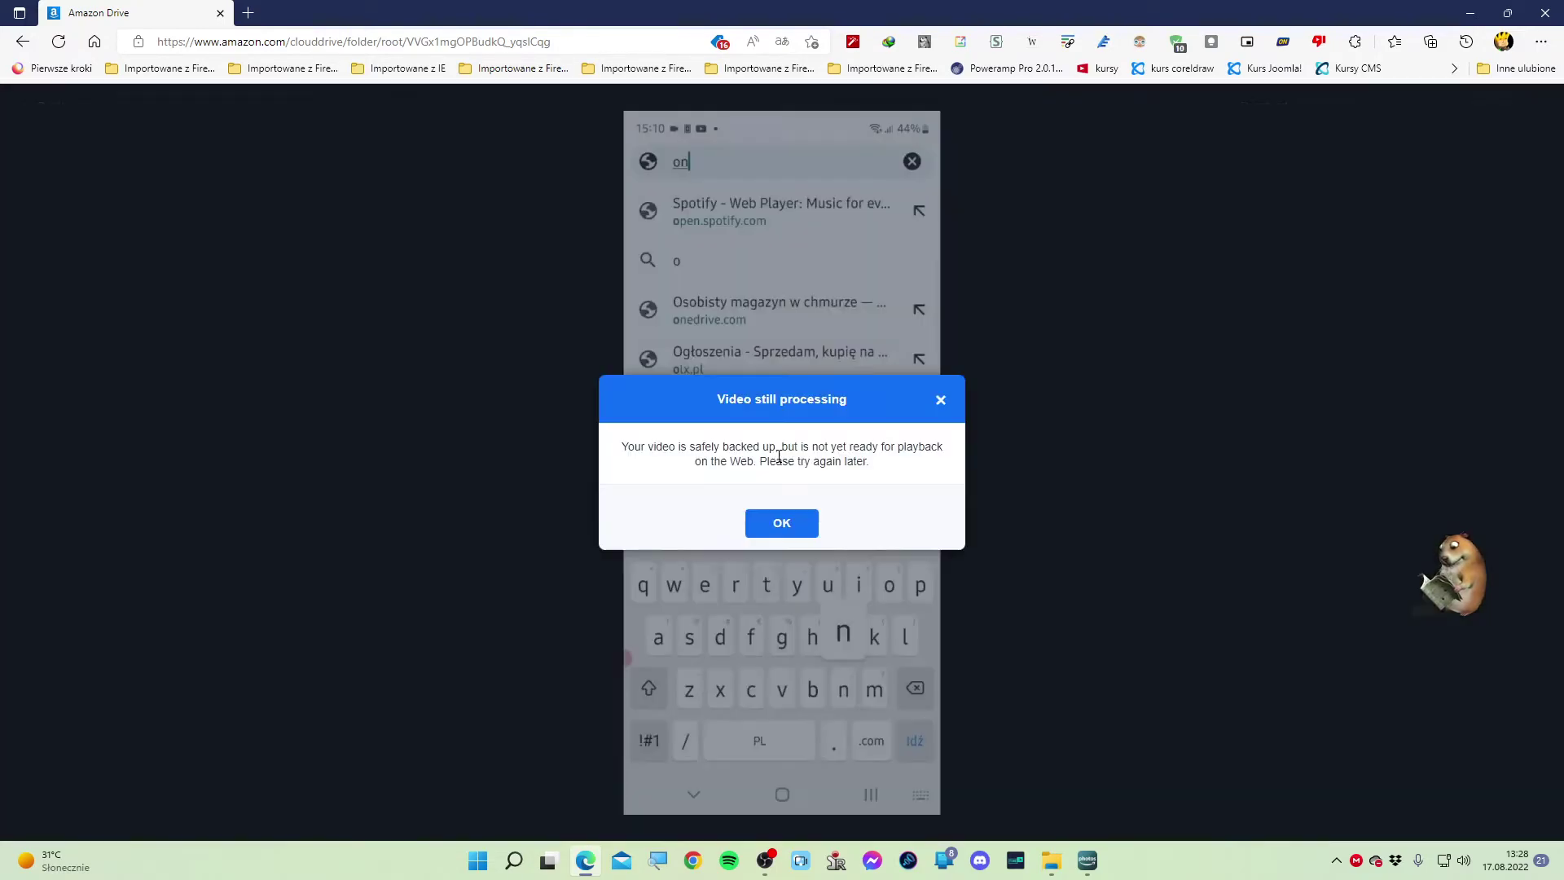
pyautogui.click(772, 522)
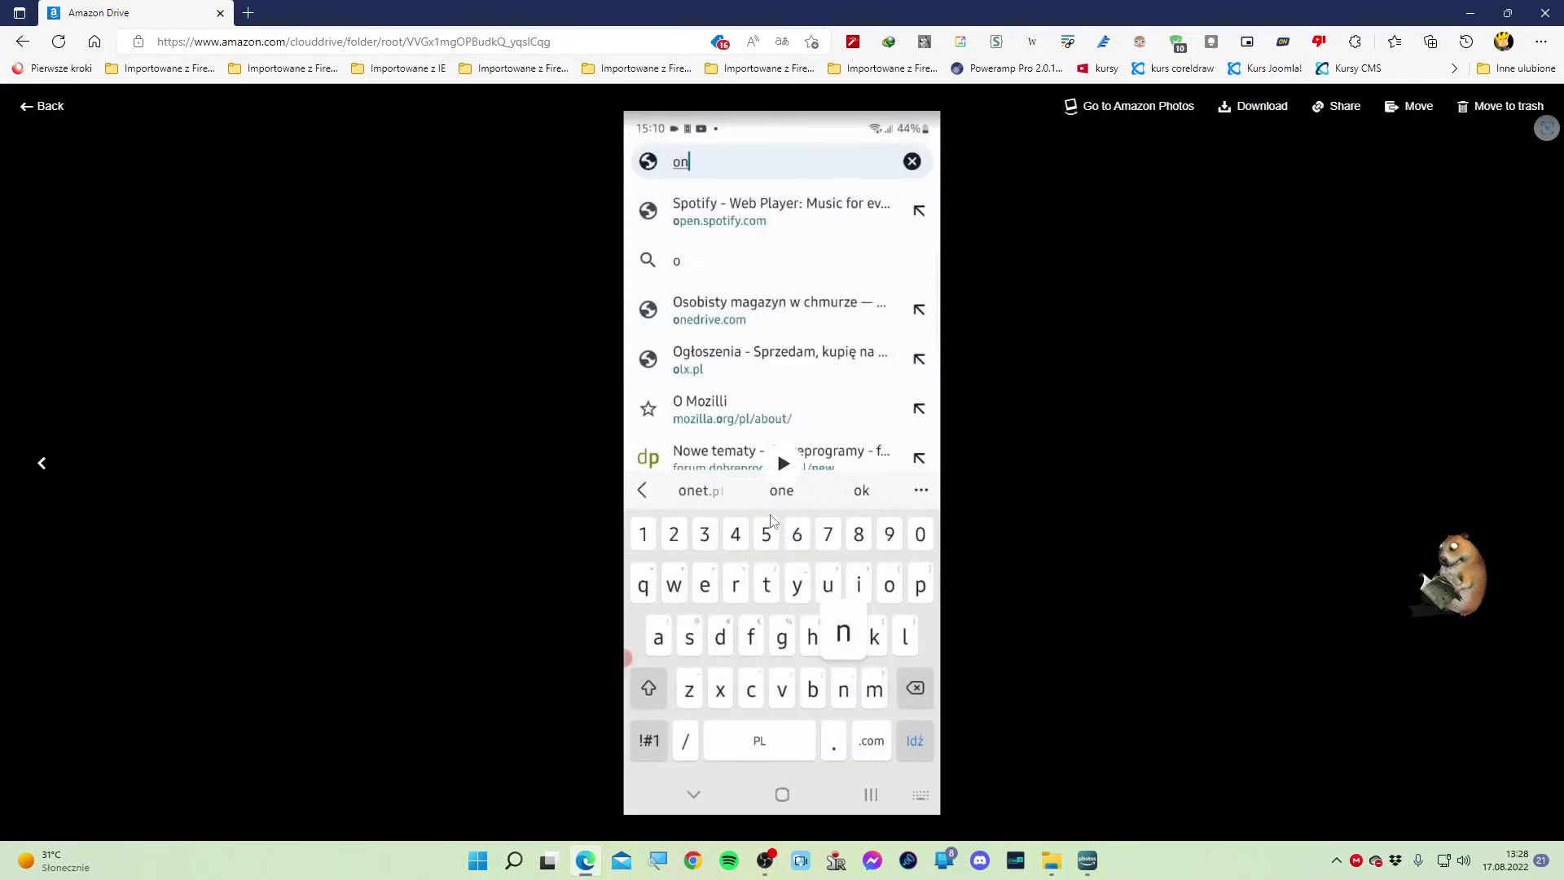
pyautogui.press('Escape')
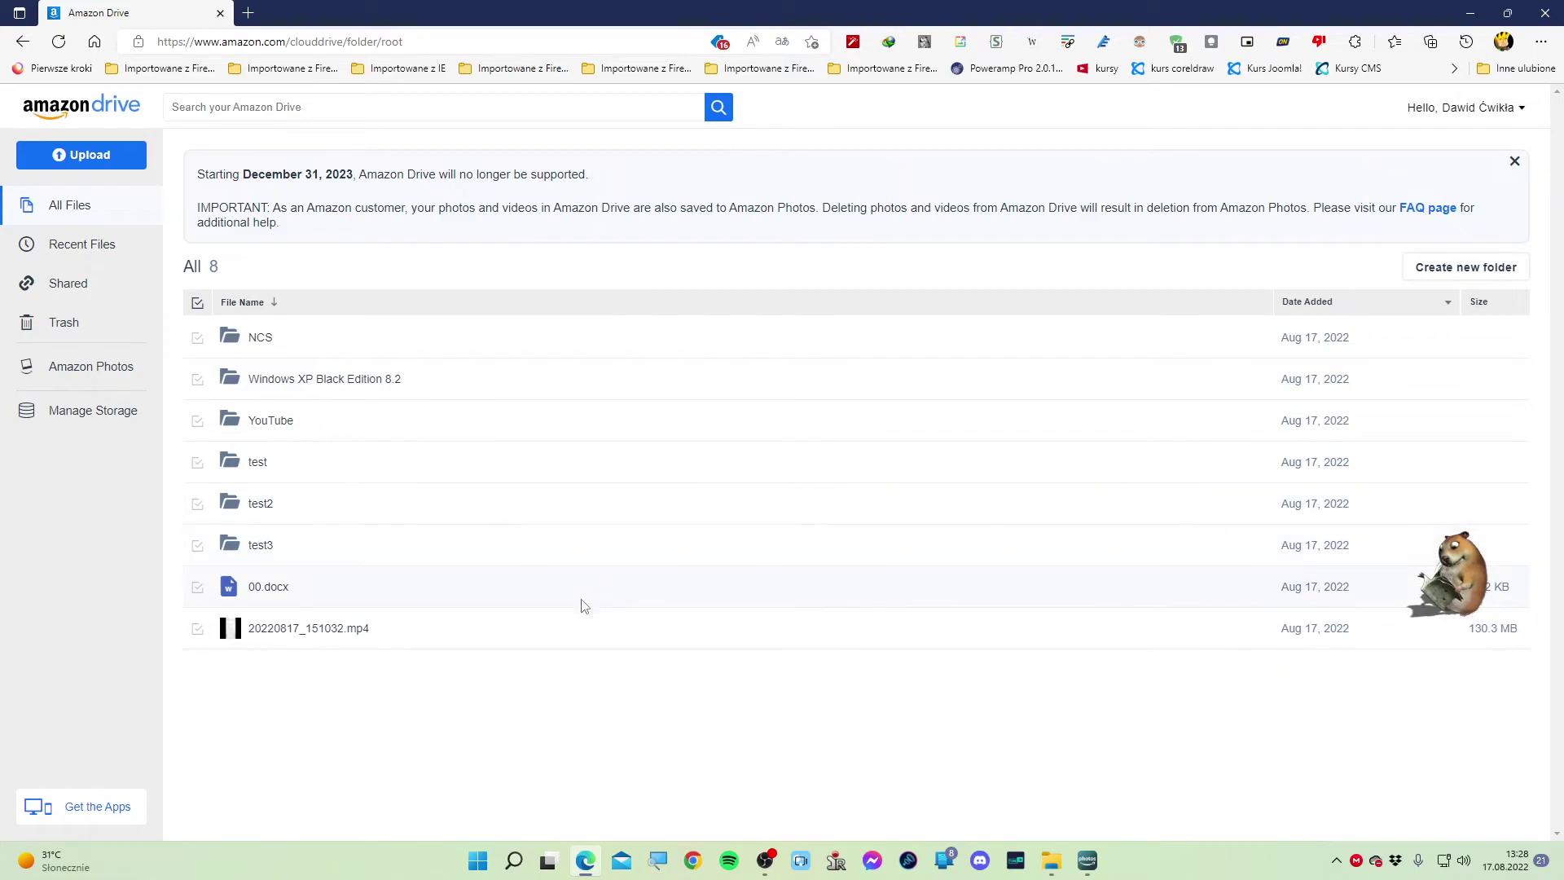
# Reopen 20220817_151032.mp4 from the web file list, try playback once more, and close the preview
pyautogui.click(544, 644)
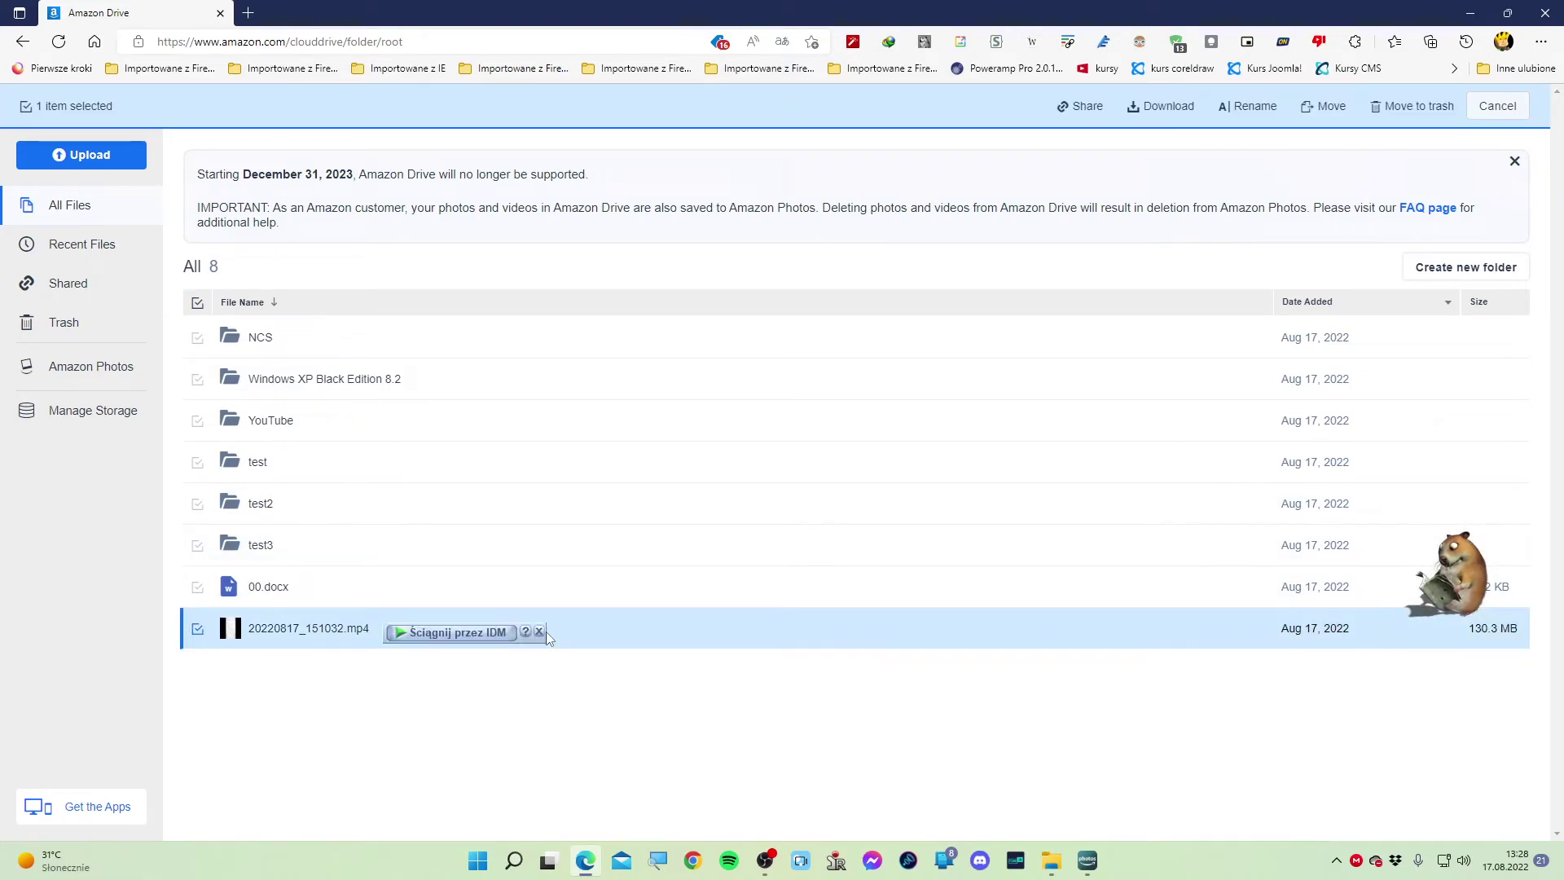
pyautogui.click(324, 633)
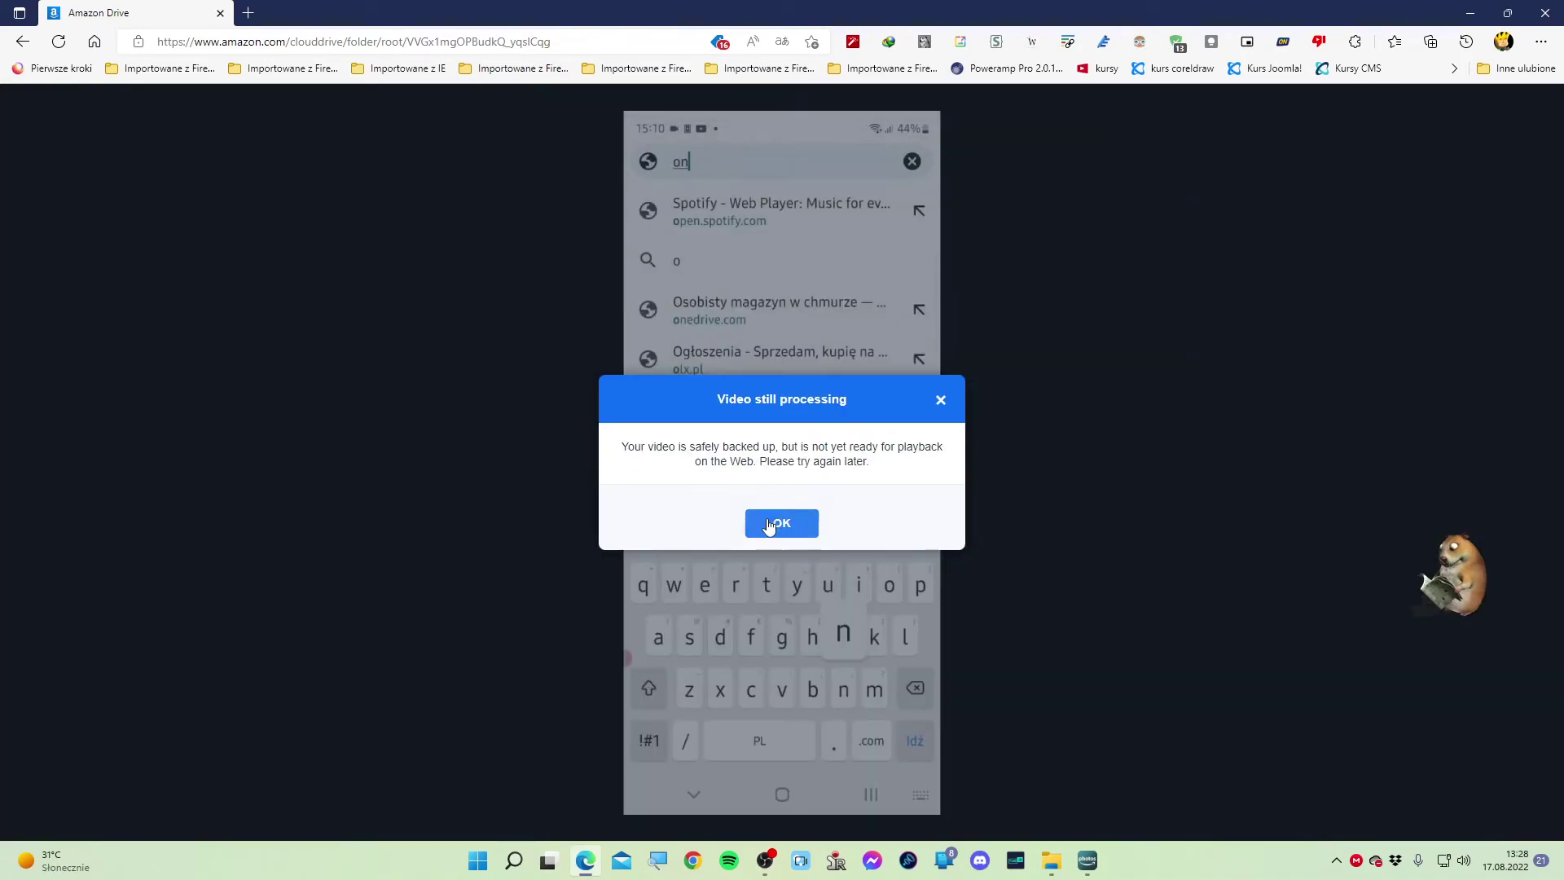
pyautogui.click(766, 524)
pyautogui.press('Escape')
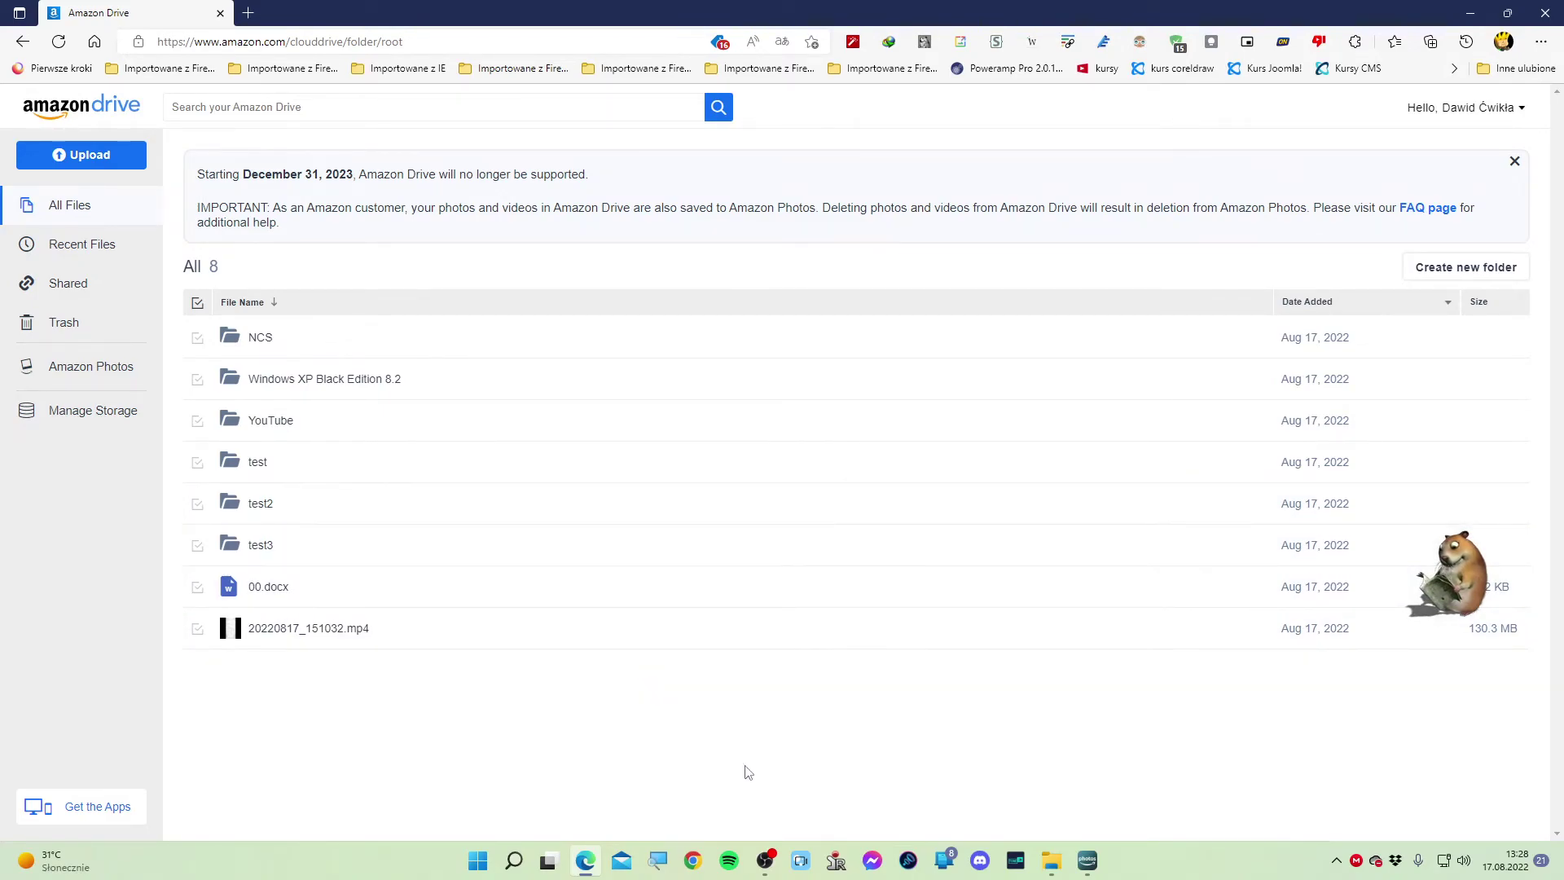
pyautogui.click(776, 868)
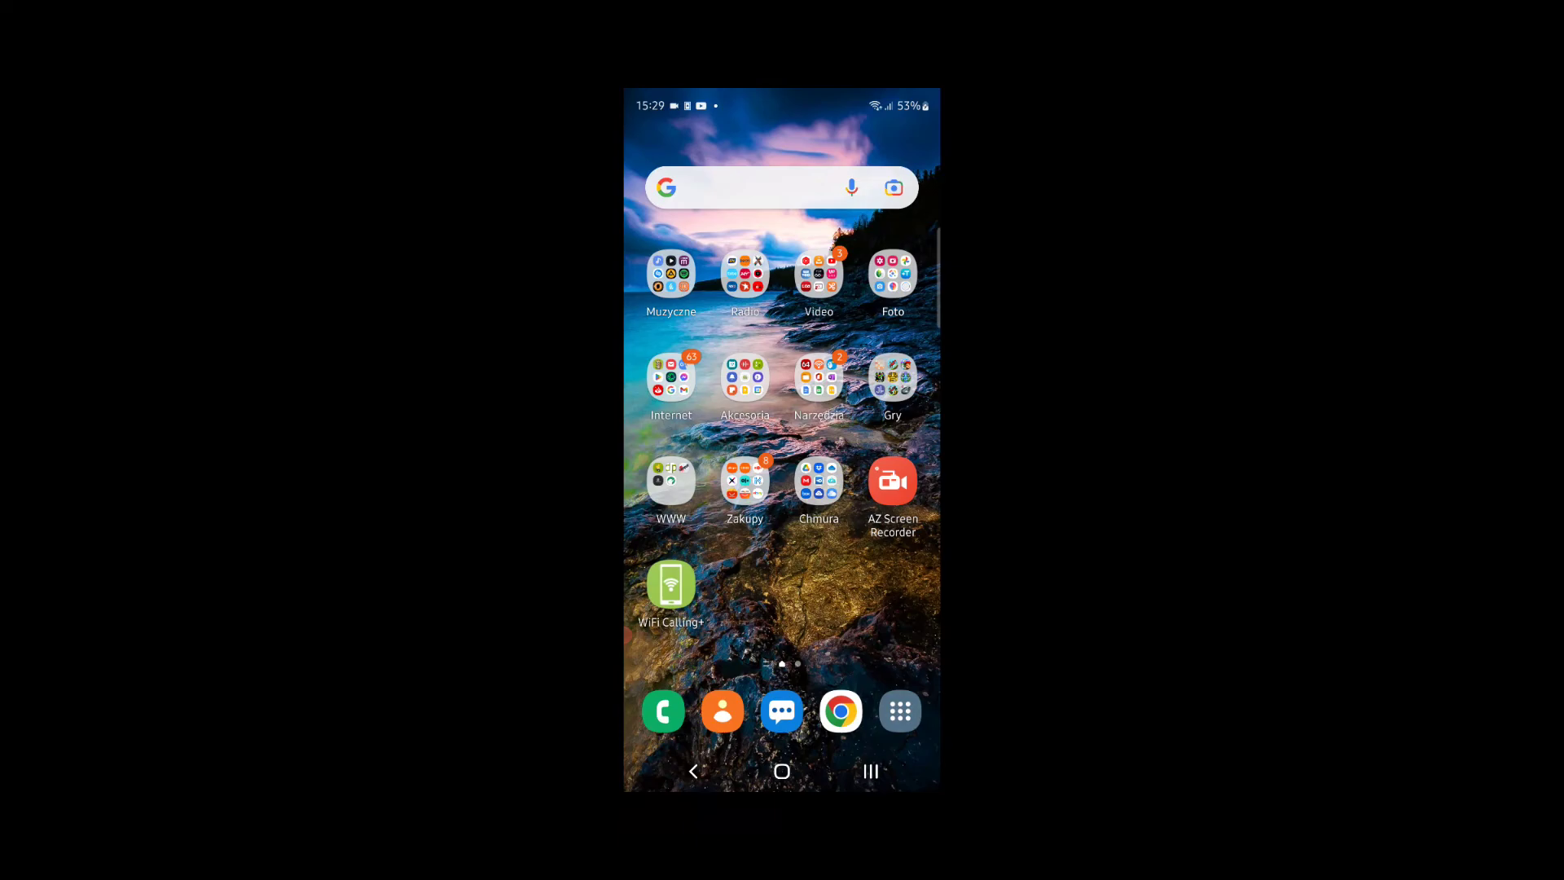
# Open the Play Store (Sklep Play) from the phone's Internet folder and search it for "amazon drive"
pyautogui.click(671, 377)
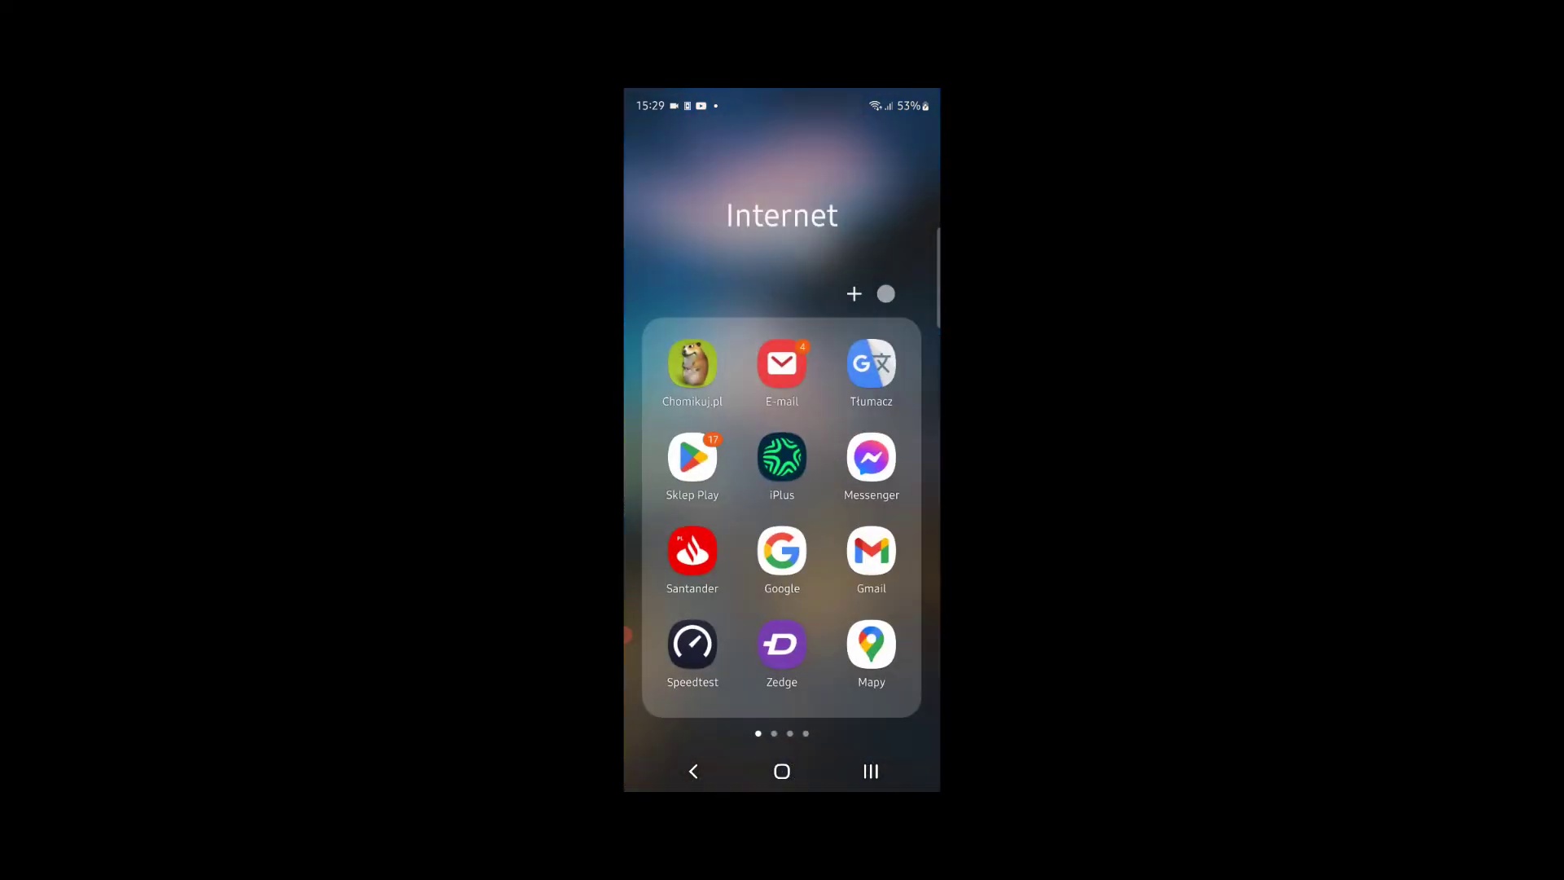
pyautogui.click(693, 456)
pyautogui.click(672, 138)
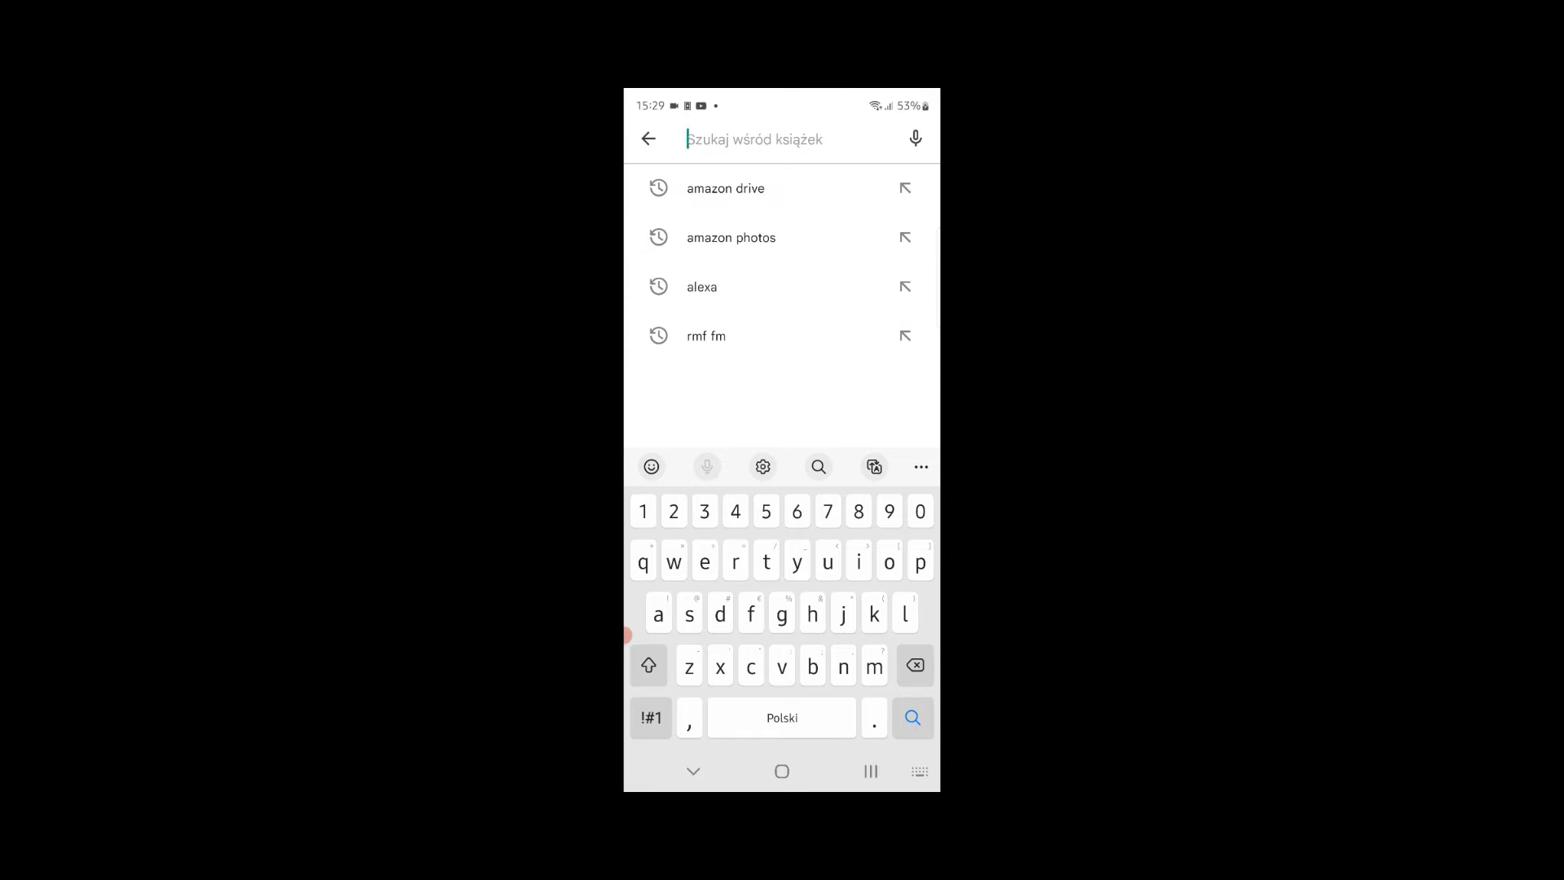
pyautogui.write('am')
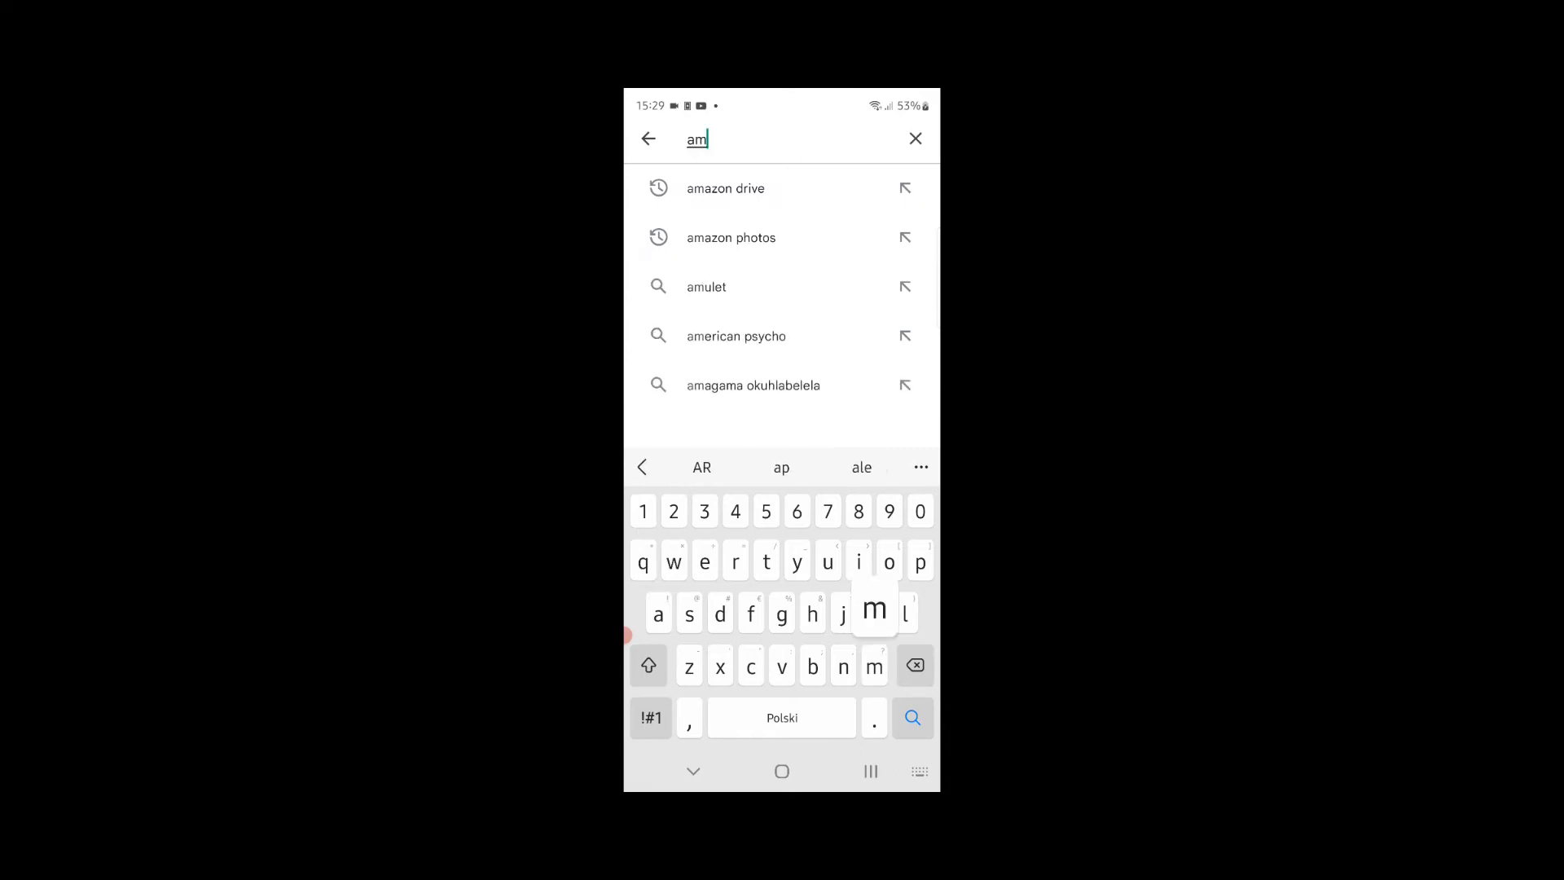
pyautogui.write('azon')
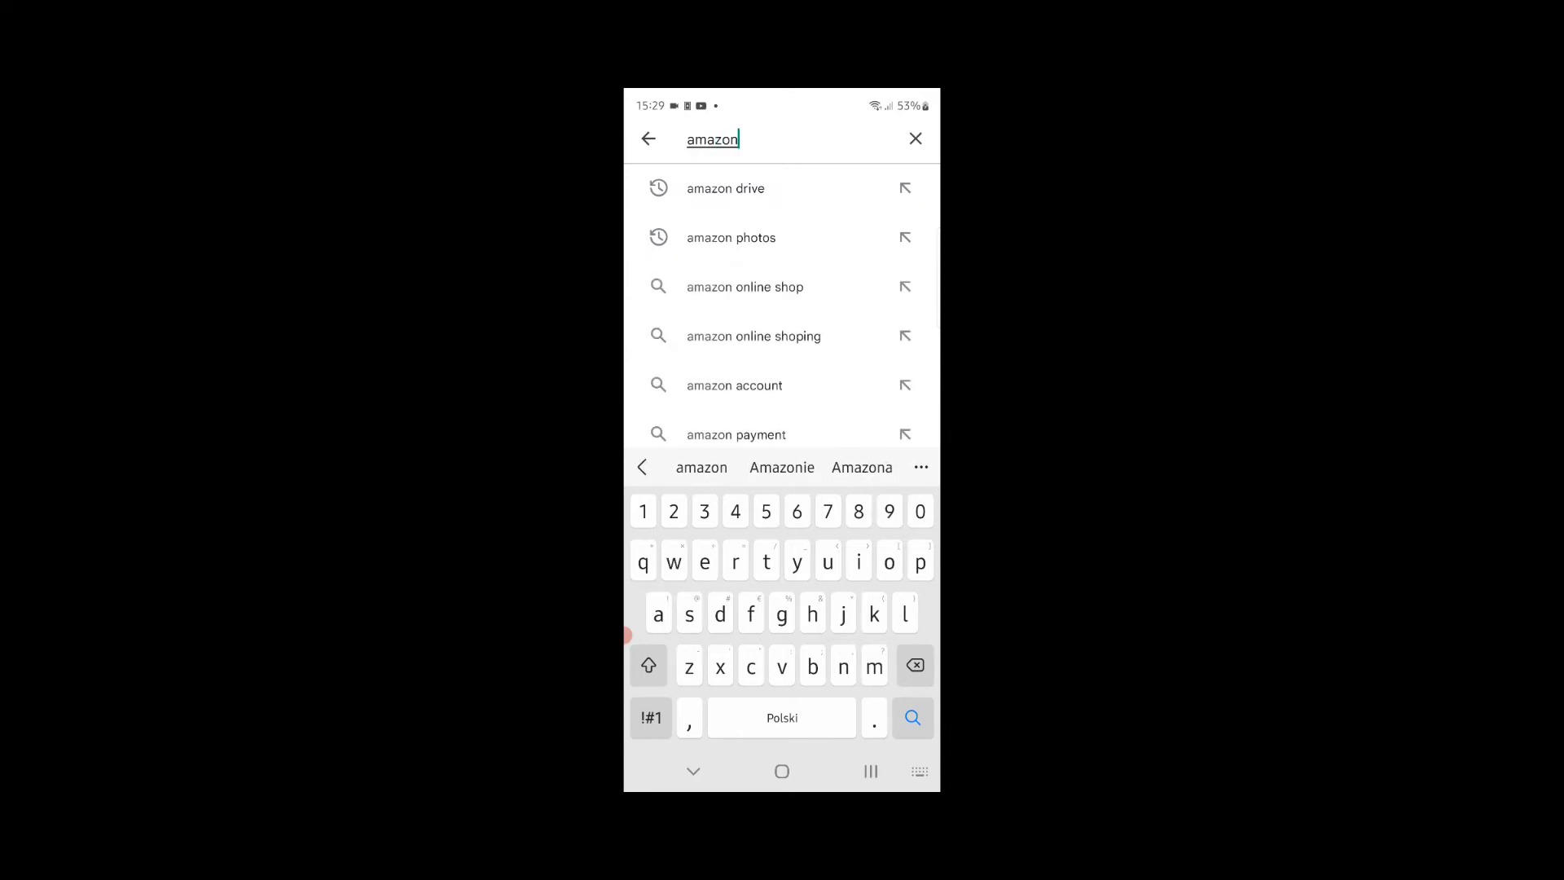
pyautogui.write(' drive')
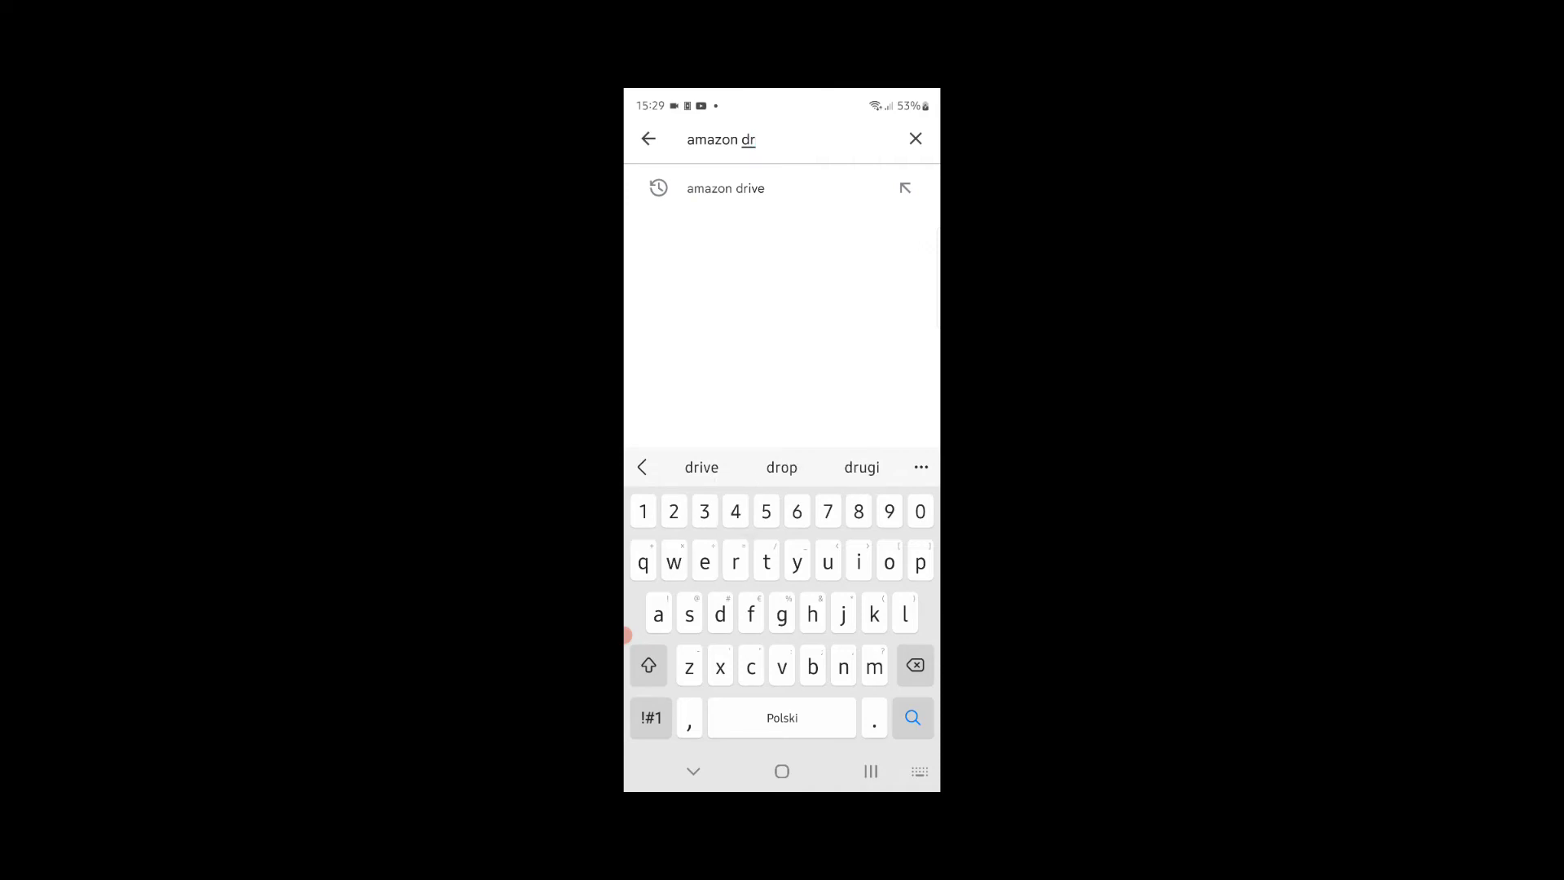
pyautogui.click(726, 188)
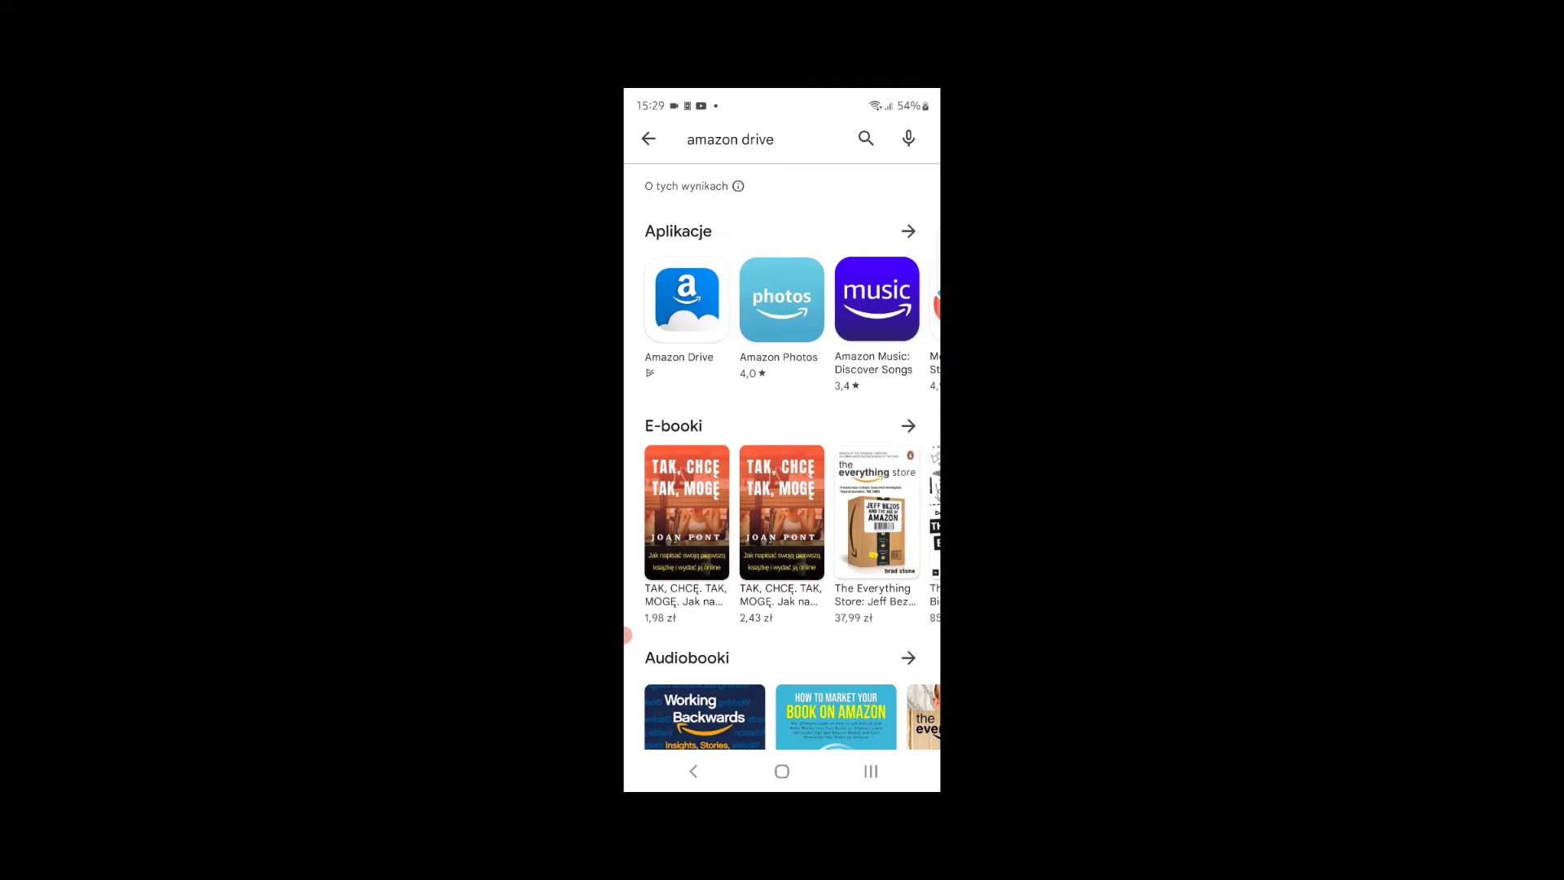
# Launch the installed Amazon Drive app from its Play Store page and start signing in
pyautogui.click(686, 299)
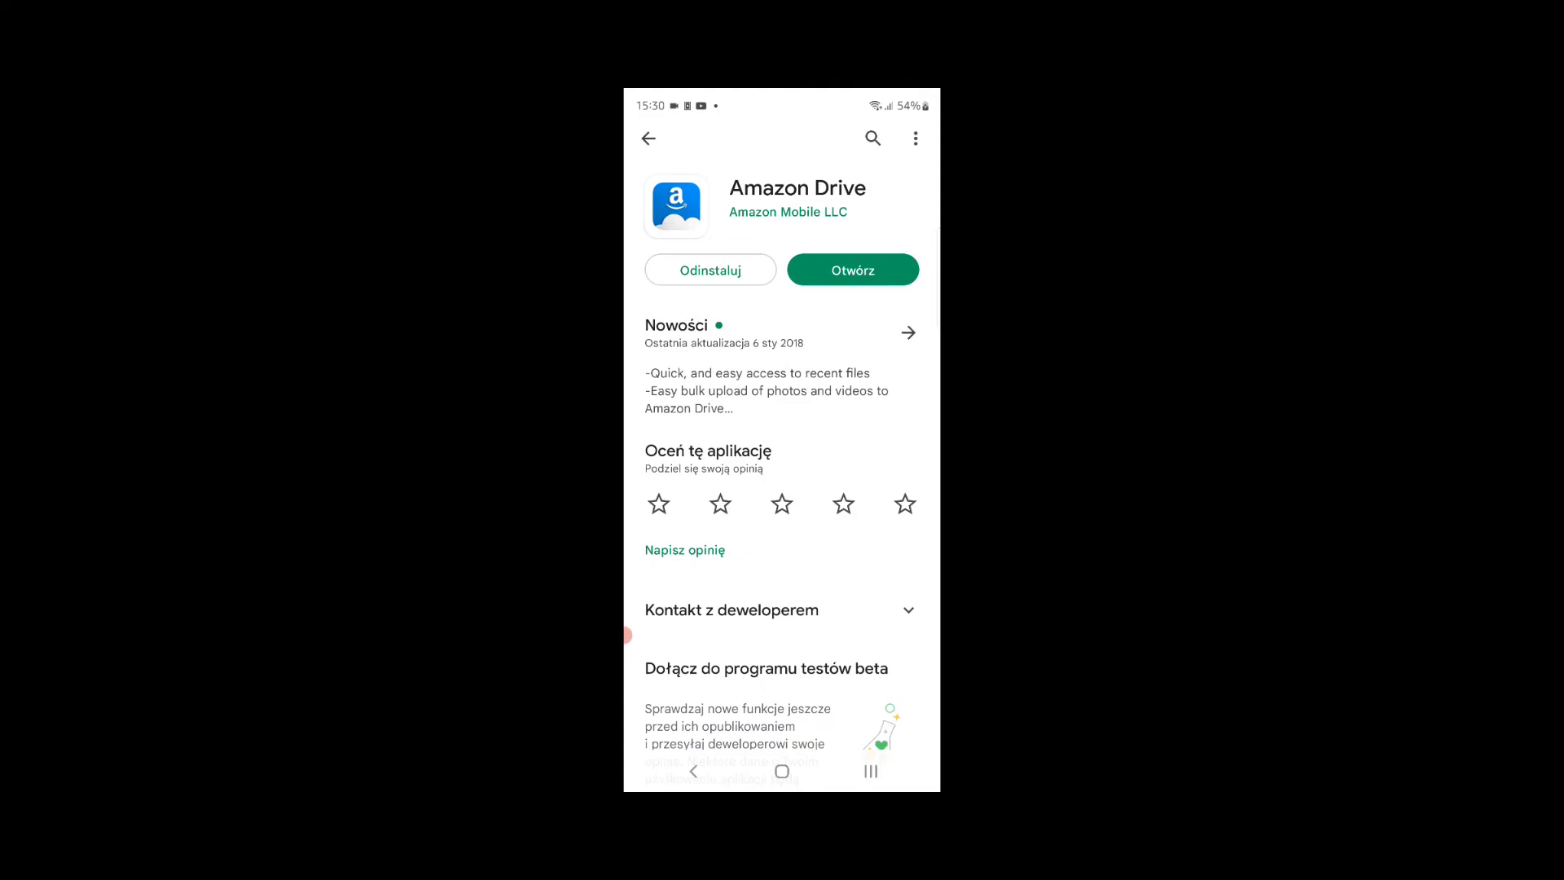
pyautogui.click(853, 270)
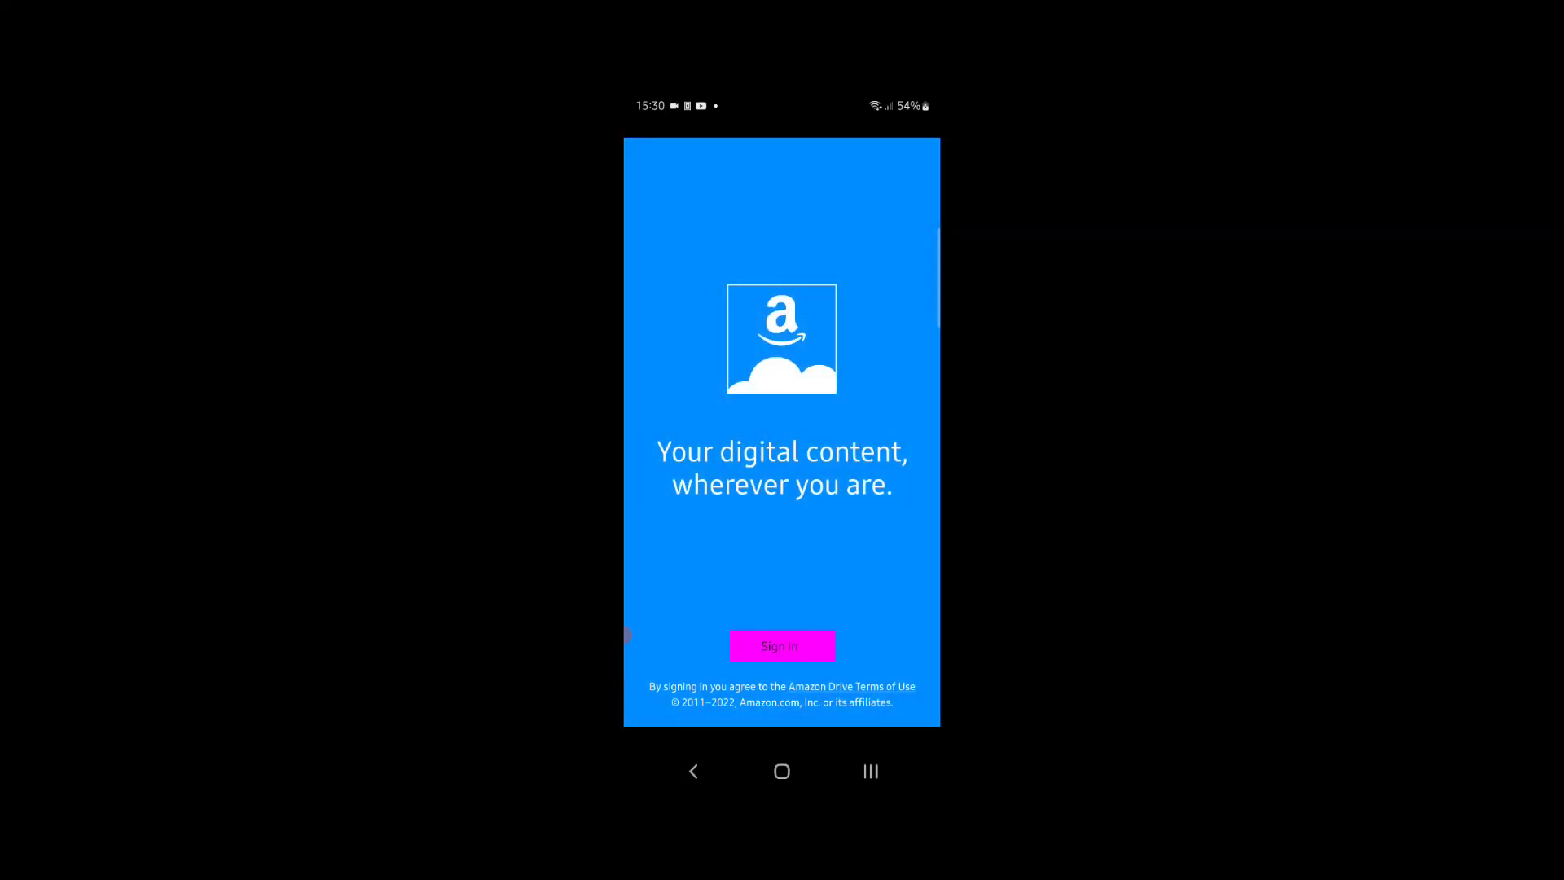
pyautogui.click(780, 645)
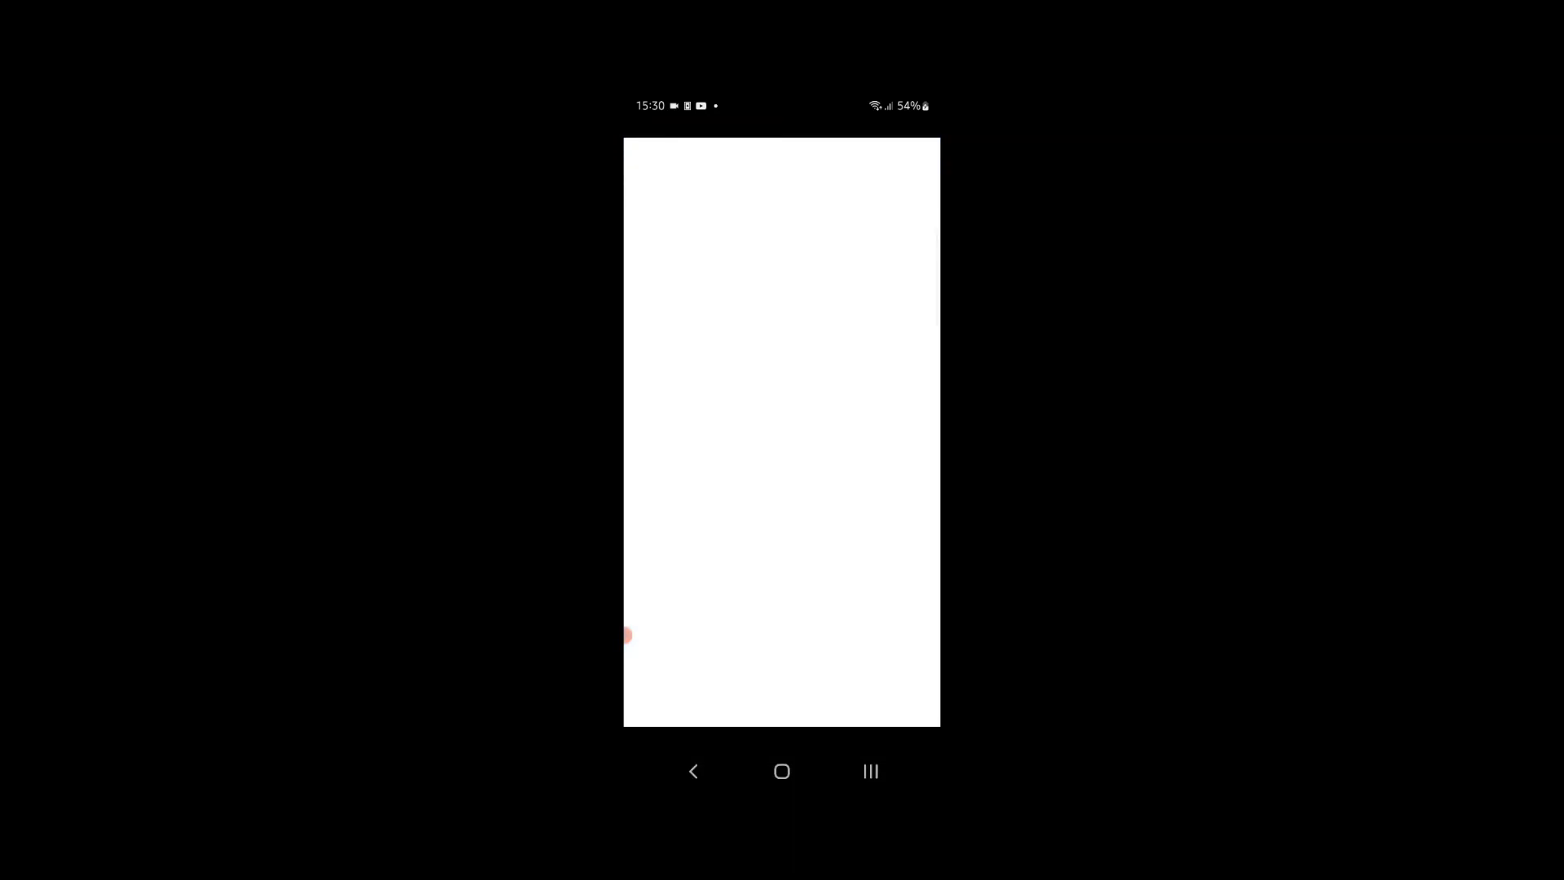